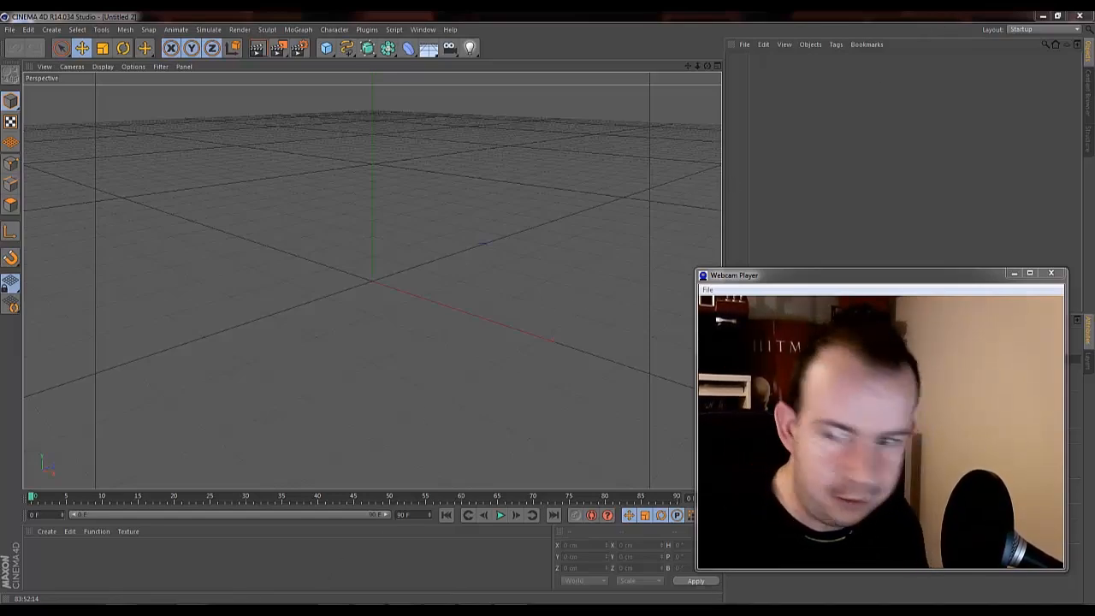
# Examine the reference picture 43.jpg of the large numeral 2 in the photo viewer and clear it from view.
pyautogui.moveTo(1094, 90); pyautogui.dragTo(597, 61)
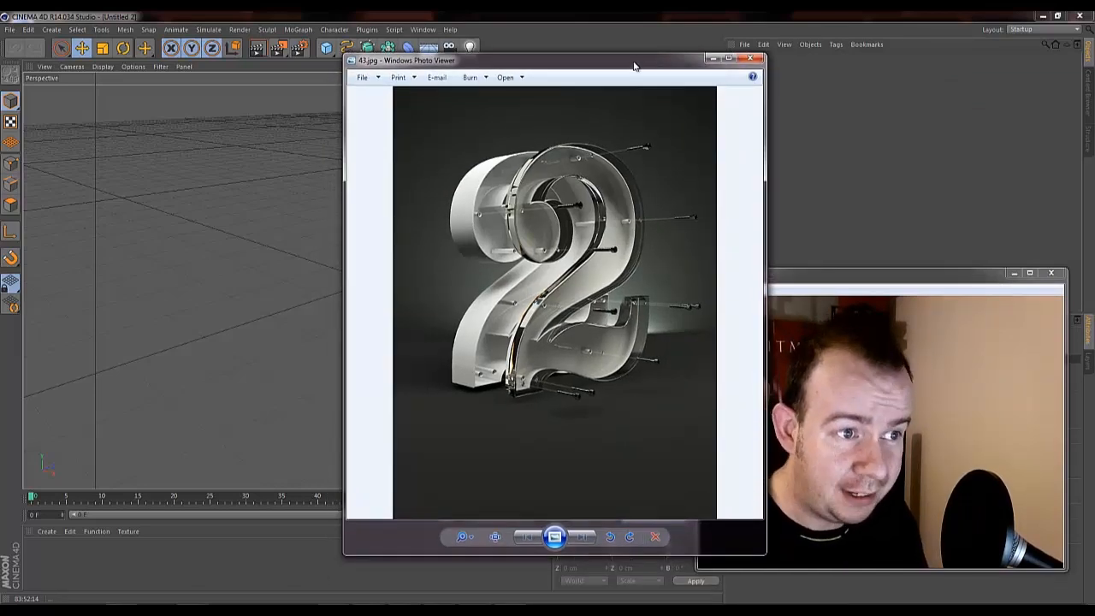
pyautogui.moveTo(642, 65); pyautogui.dragTo(531, 66)
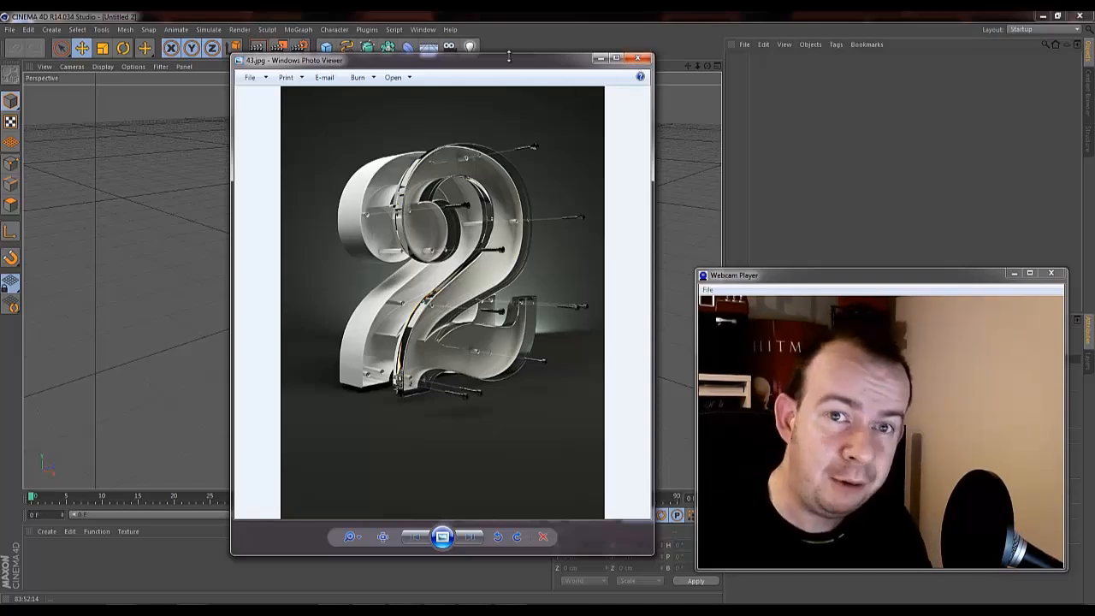
pyautogui.moveTo(309, 61); pyautogui.dragTo(1094, 59)
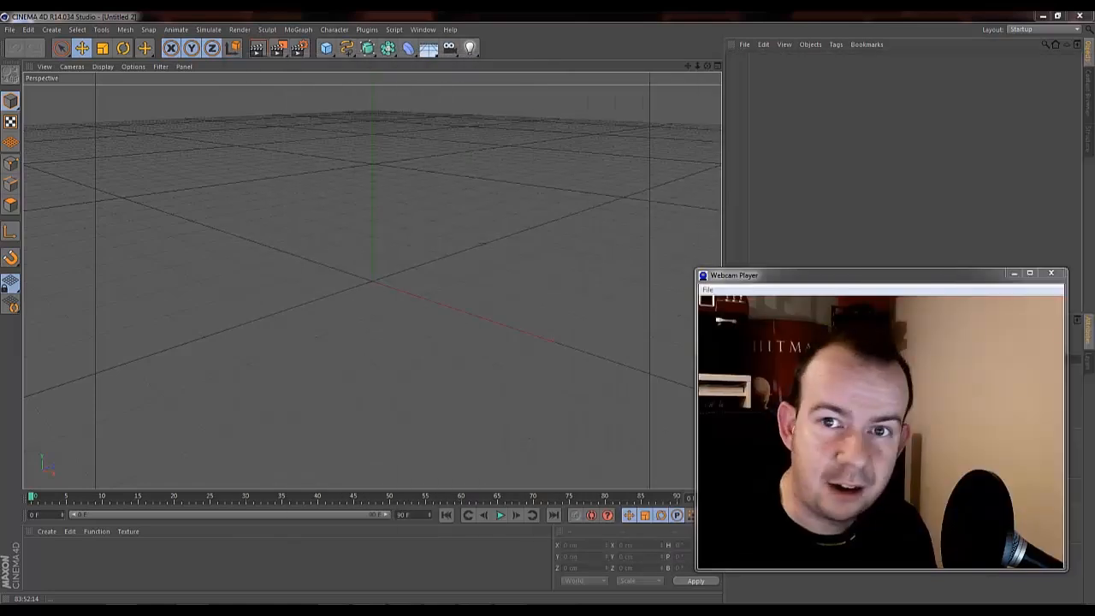
pyautogui.click(918, 214)
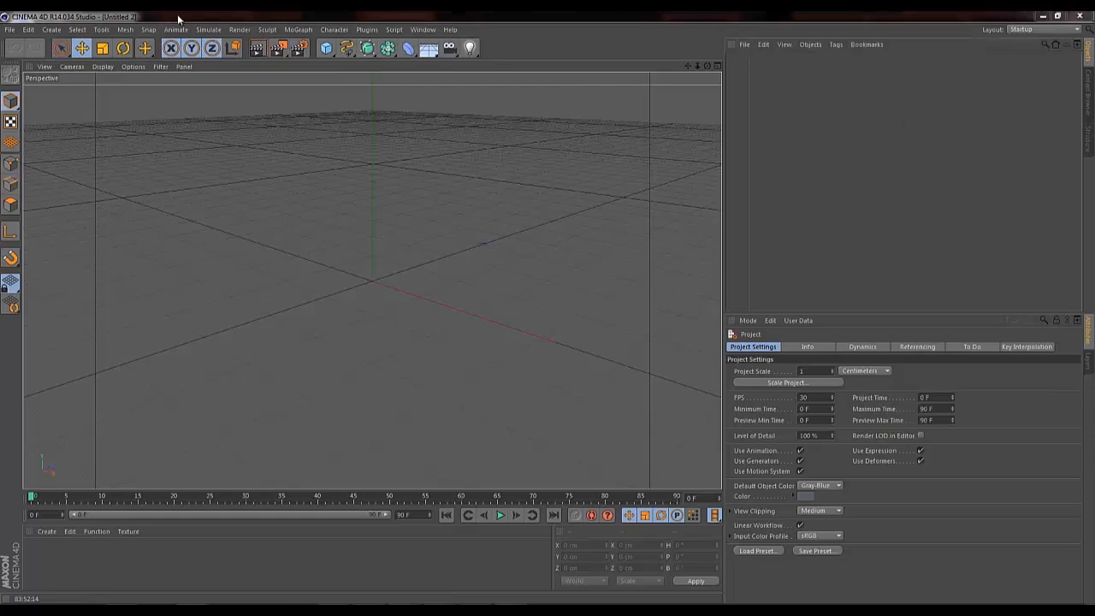
# Create a text spline with the content "2".
pyautogui.click(346, 48)
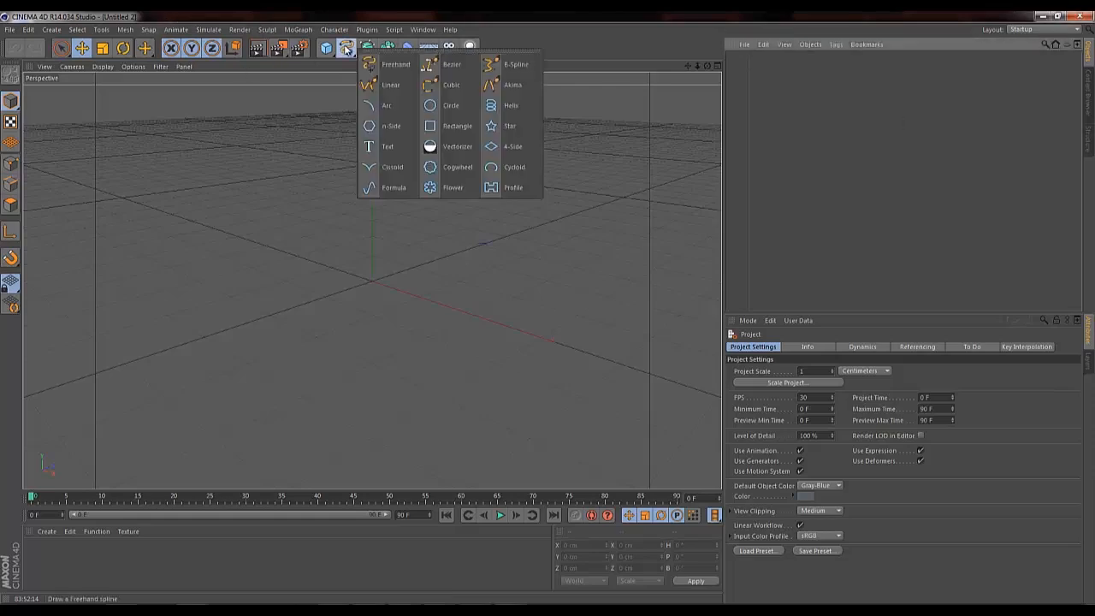
pyautogui.click(398, 148)
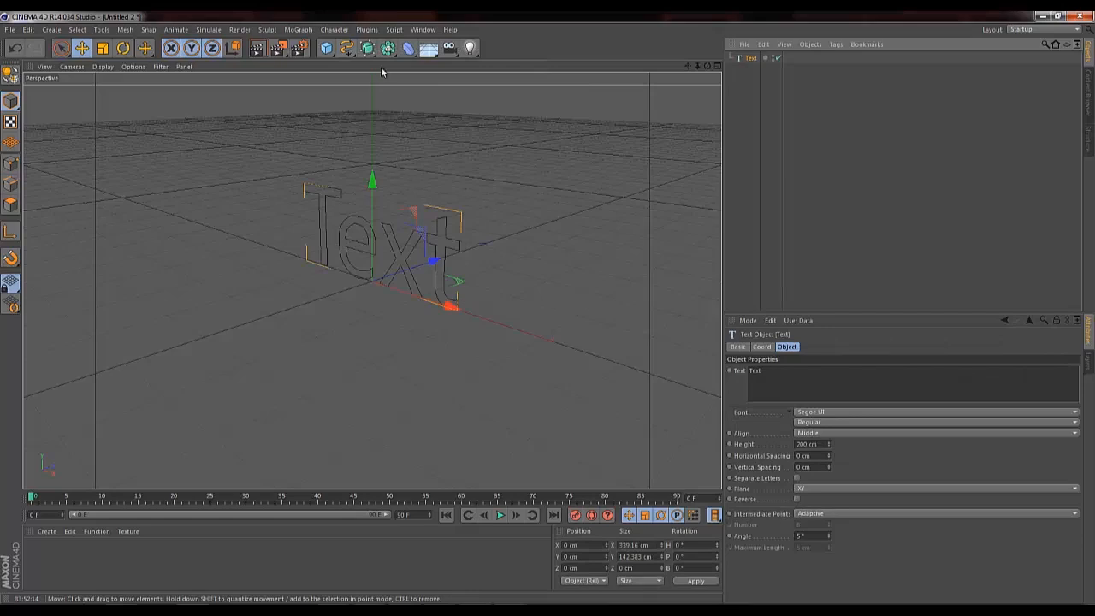
pyautogui.doubleClick(808, 376)
pyautogui.write('2')
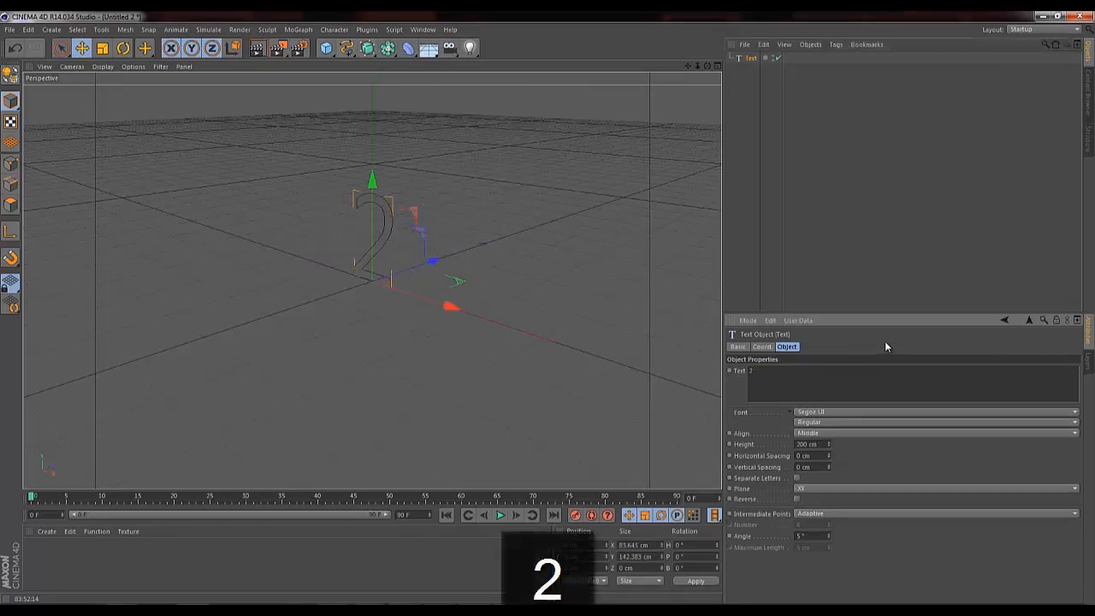
# Set the text spline's font to Ravie and compare the numeral's shape with the reference picture.
pyautogui.moveTo(707, 66); pyautogui.dragTo(548, 308)
pyautogui.moveTo(1094, 108); pyautogui.dragTo(629, 69)
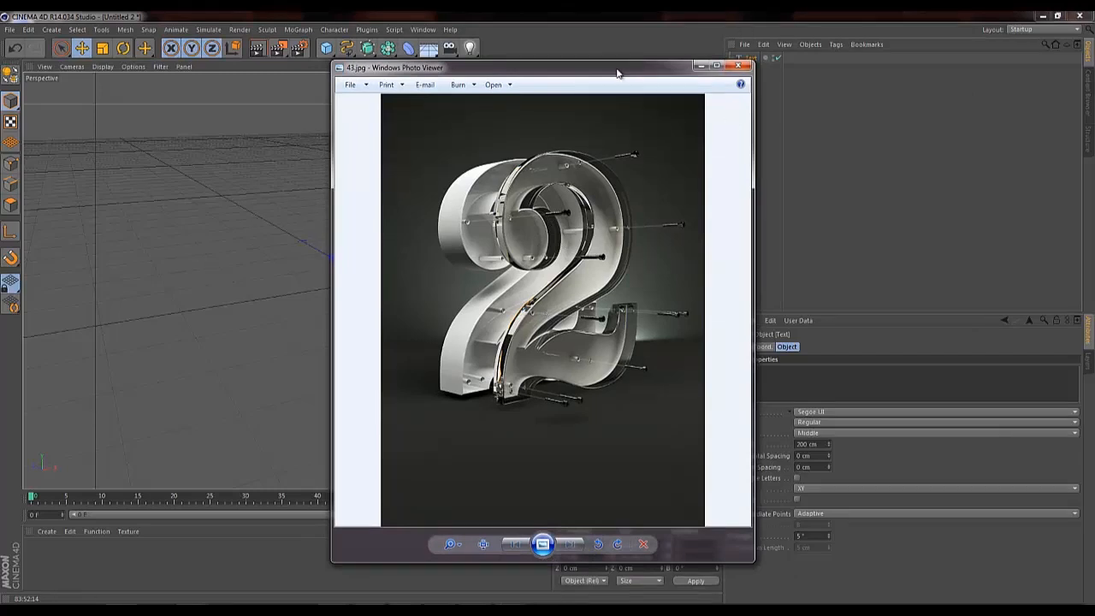
pyautogui.moveTo(624, 72); pyautogui.dragTo(1094, 96)
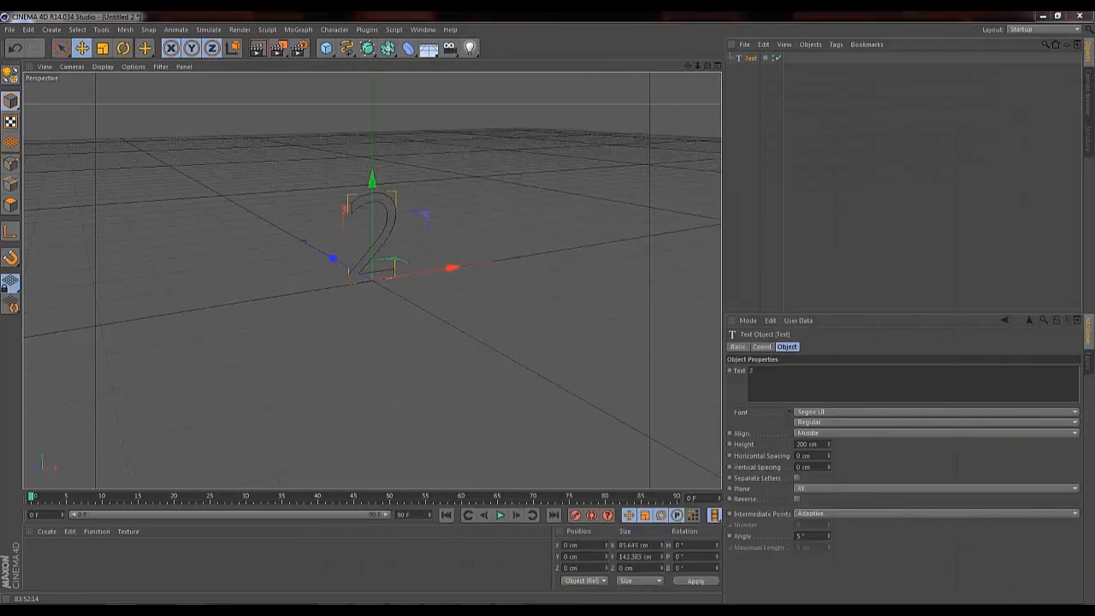
pyautogui.click(844, 413)
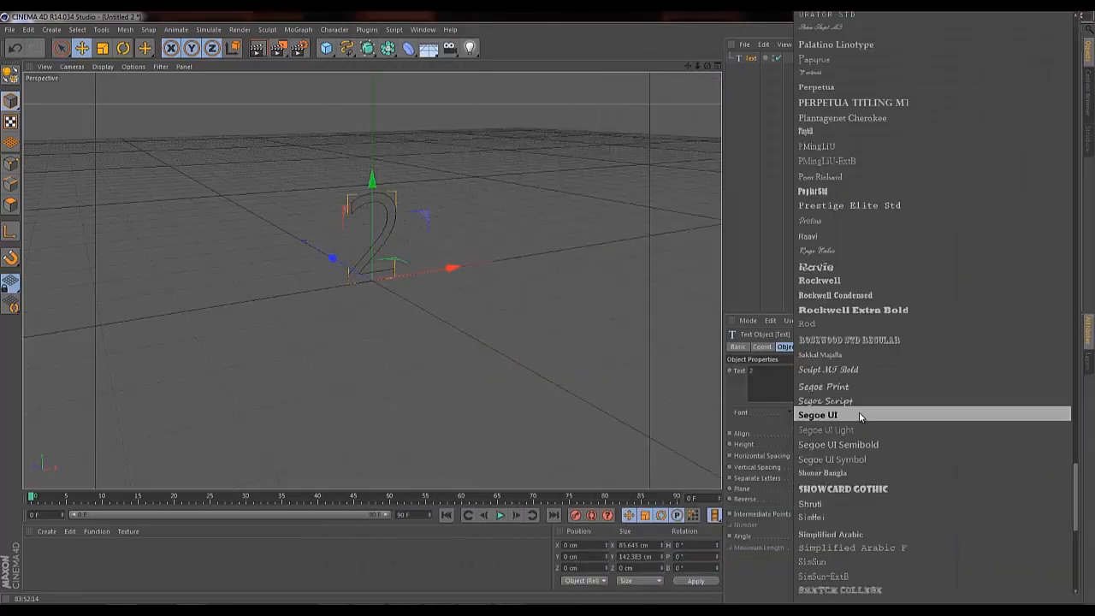
pyautogui.click(822, 268)
pyautogui.moveTo(1094, 60); pyautogui.dragTo(638, 49)
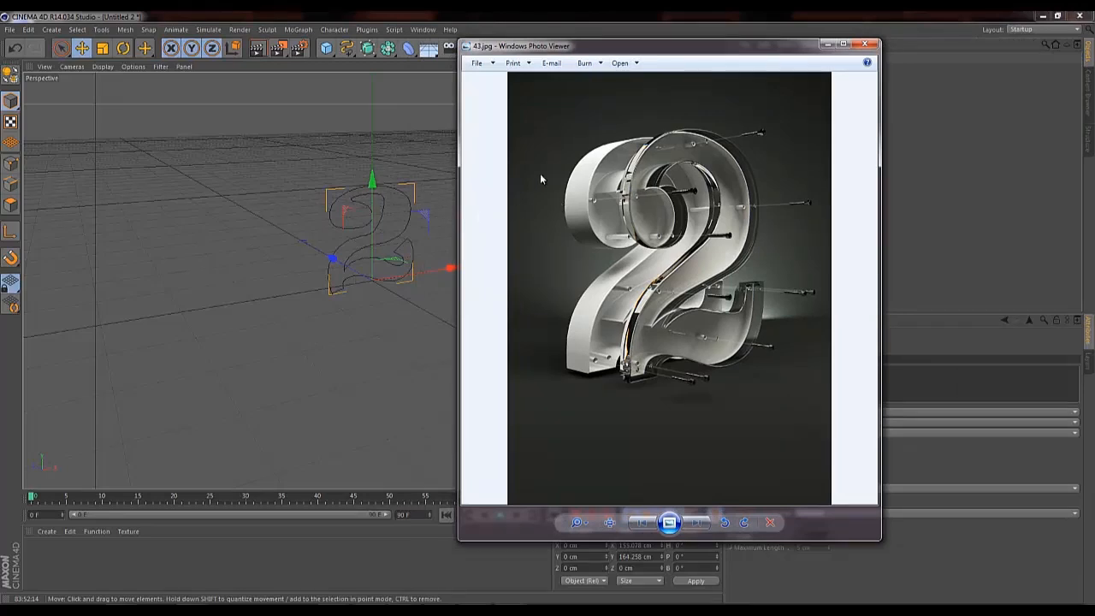
pyautogui.moveTo(587, 44); pyautogui.dragTo(1094, 67)
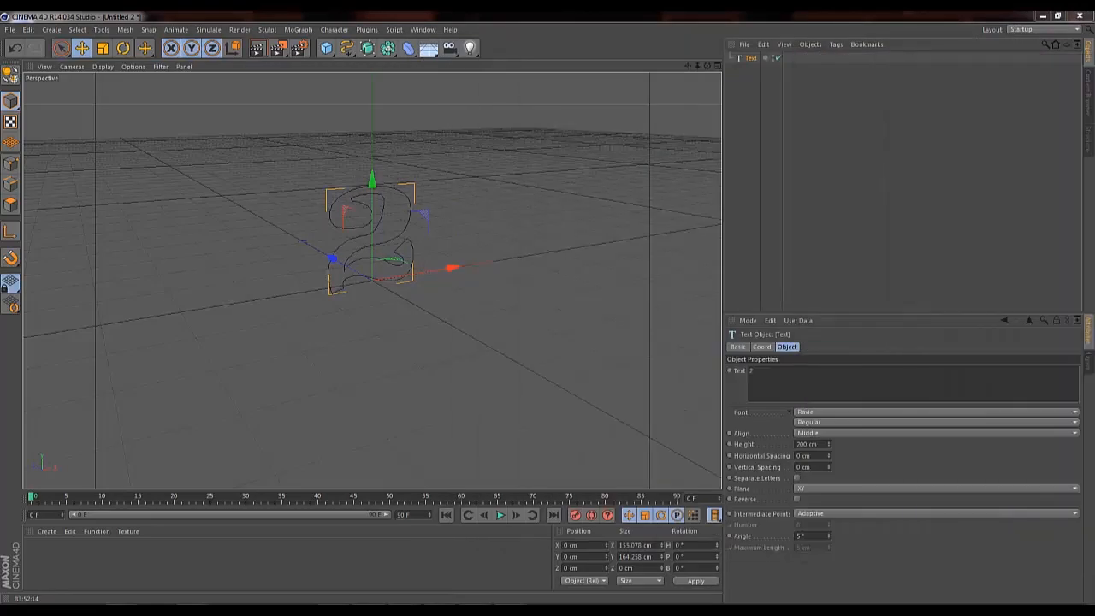
# Wrap the text spline in an Extrude NURBS as its parent and set the extrusion's Z movement to 1 cm.
pyautogui.scroll(5, 550, 307)
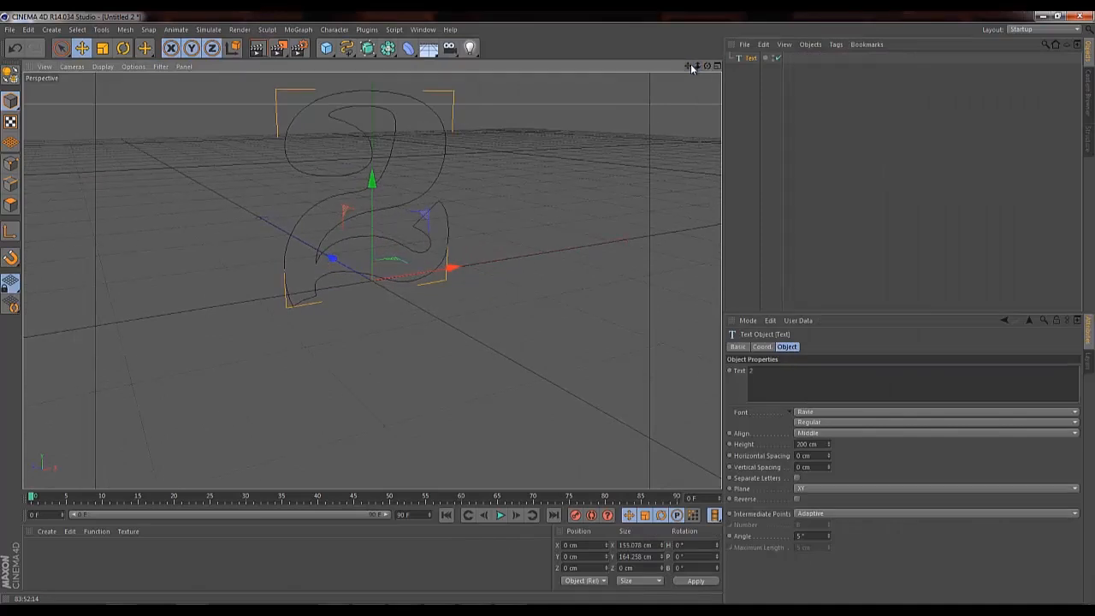
pyautogui.moveTo(688, 66); pyautogui.dragTo(719, 126)
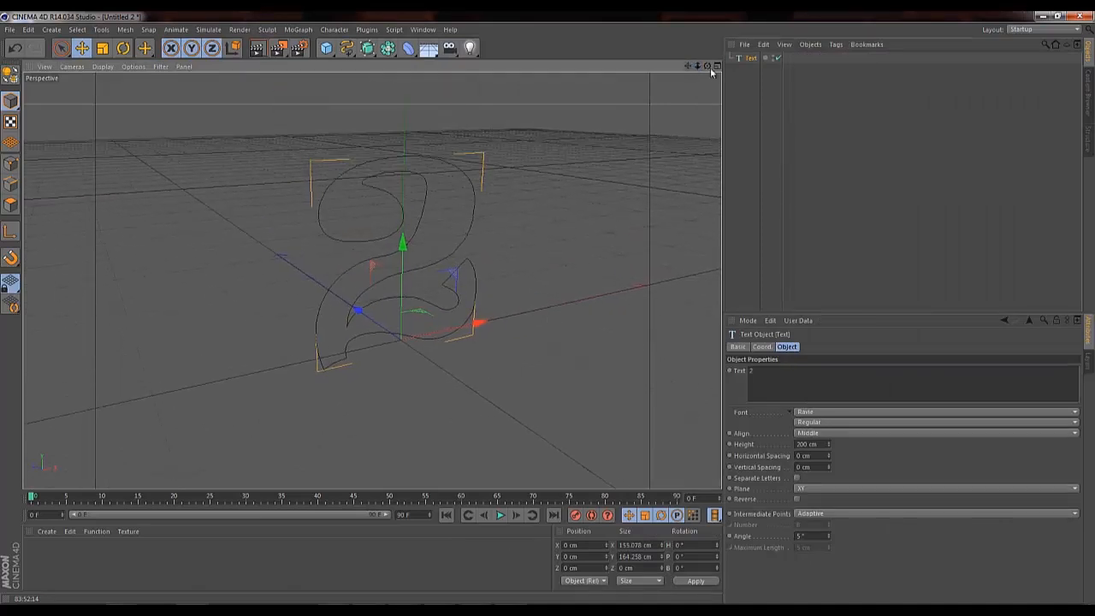
pyautogui.moveTo(707, 67); pyautogui.dragTo(670, 103)
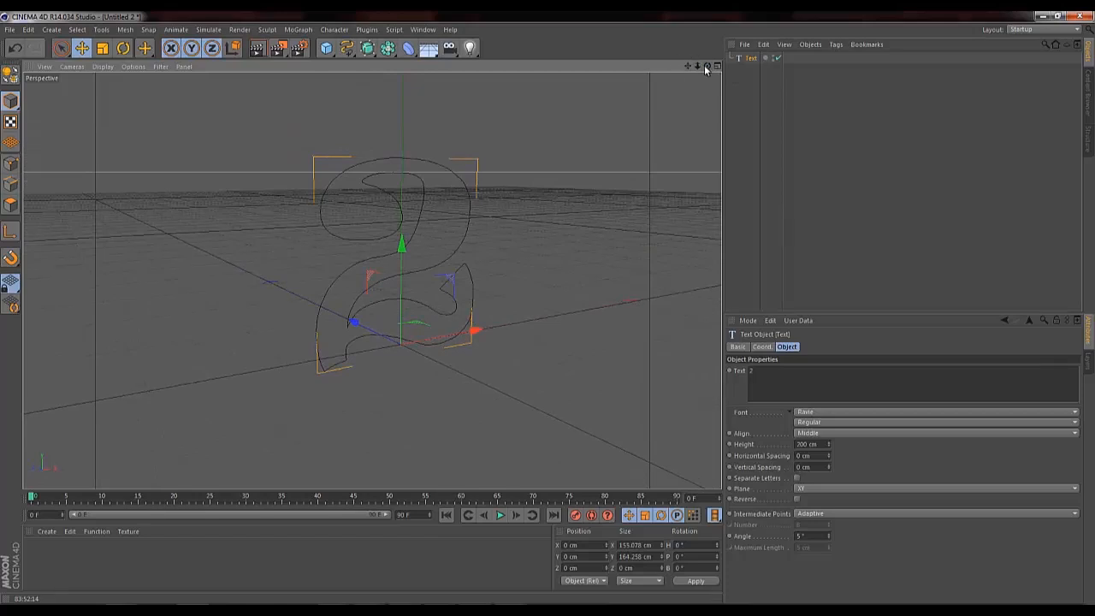
pyautogui.moveTo(706, 66); pyautogui.dragTo(546, 312)
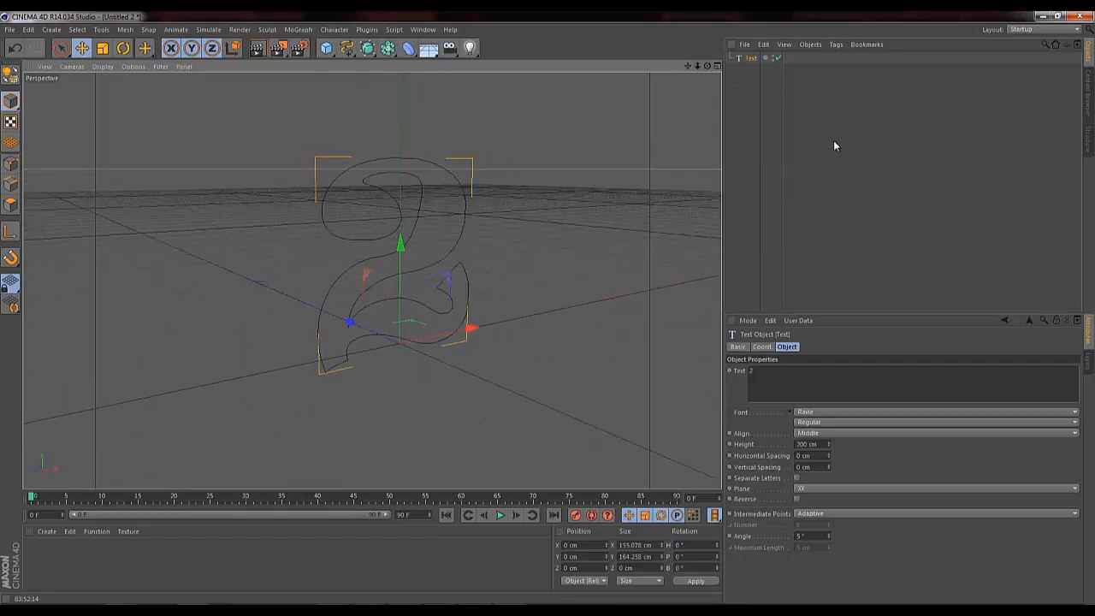
pyautogui.moveTo(1094, 92); pyautogui.dragTo(849, 77)
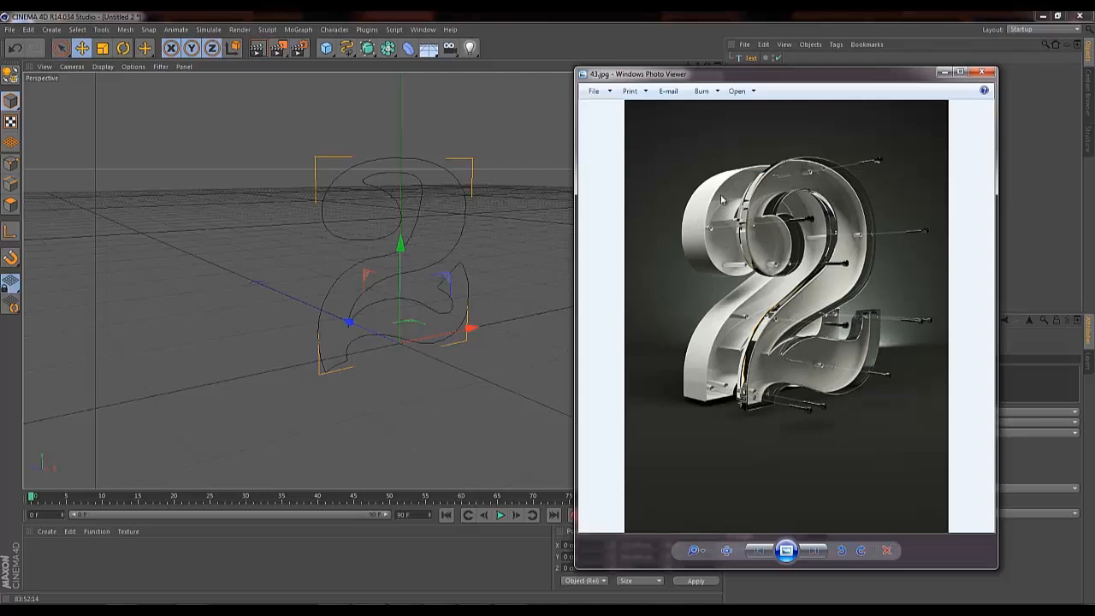
pyautogui.moveTo(702, 71); pyautogui.dragTo(1094, 74)
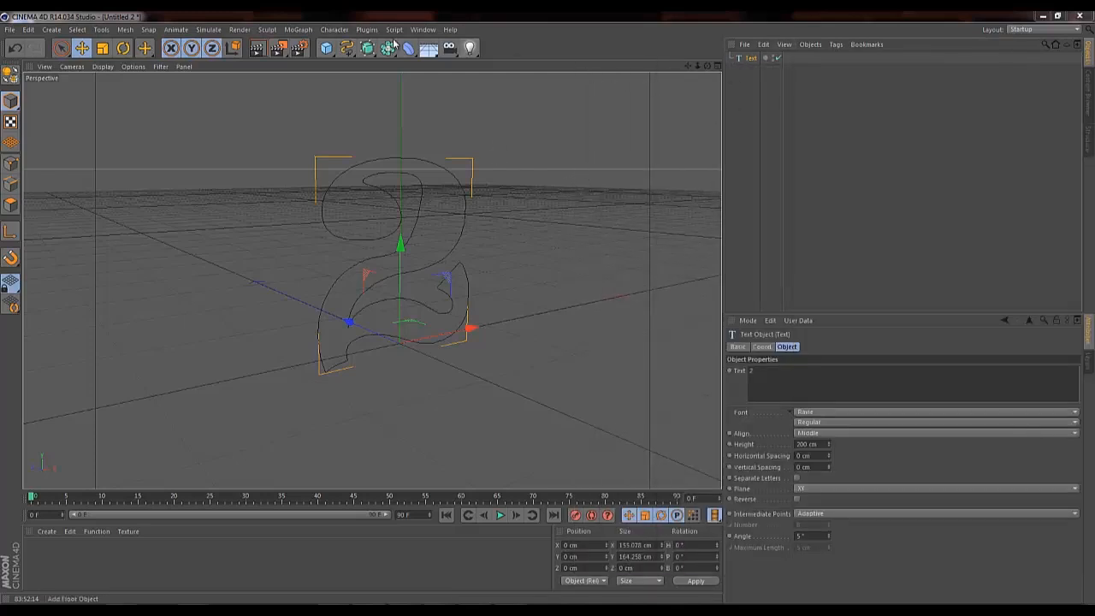
pyautogui.click(368, 48)
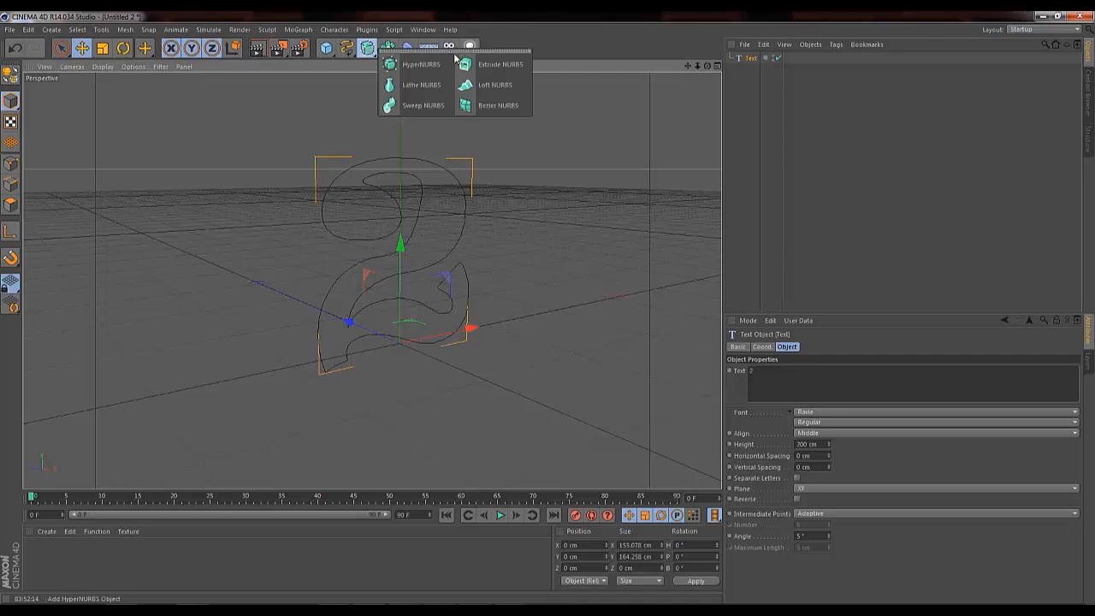
pyautogui.click(487, 68)
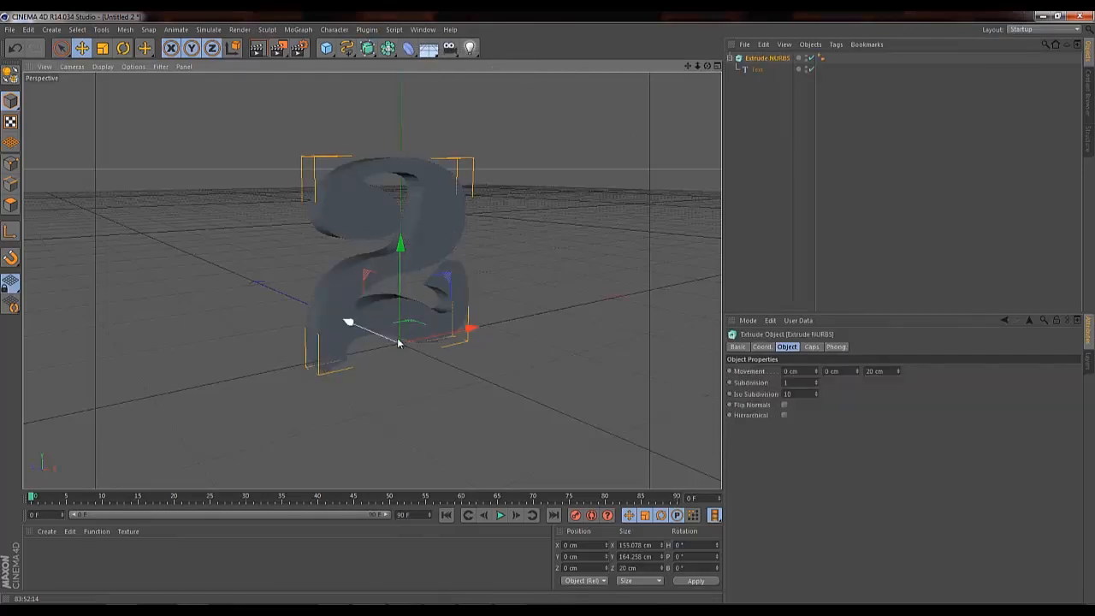
pyautogui.click(888, 371)
pyautogui.write('1')
pyautogui.press('Return')
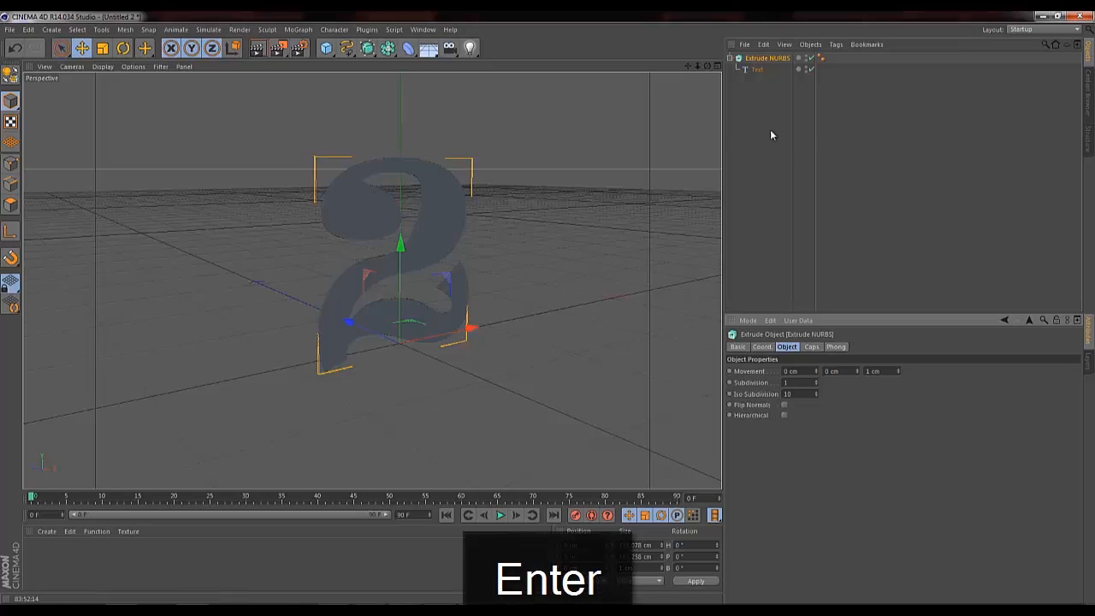
# Duplicate the text spline outside the Extrude NURBS and make the copy a child of a new Sweep NURBS.
pyautogui.click(756, 69)
pyautogui.keyDown('ctrl'); pyautogui.moveTo(769, 120); pyautogui.dragTo(758, 110); pyautogui.keyUp('ctrl')
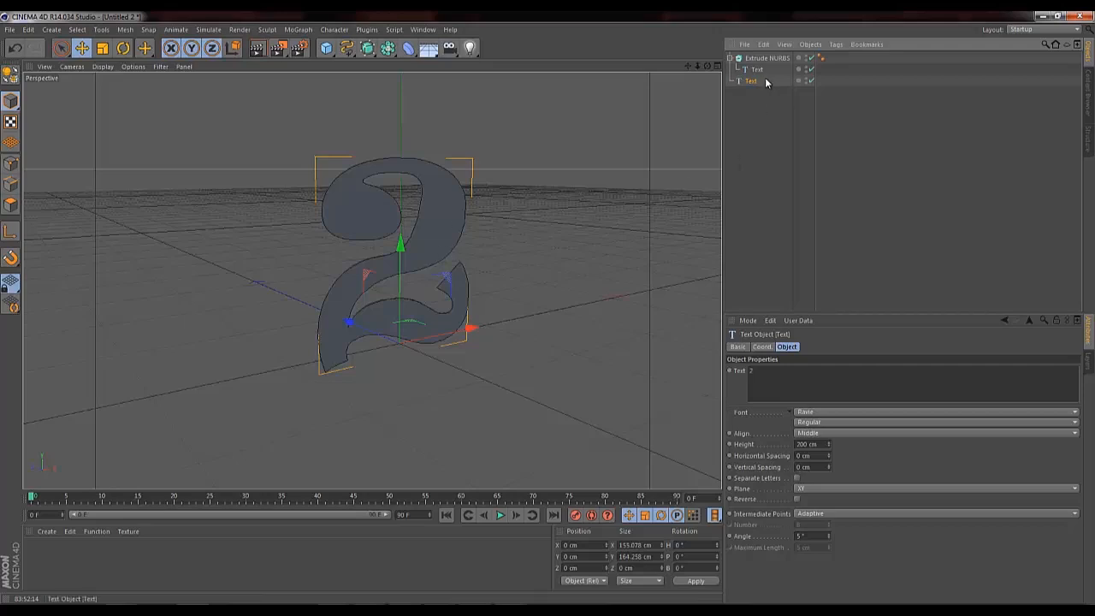
pyautogui.click(368, 49)
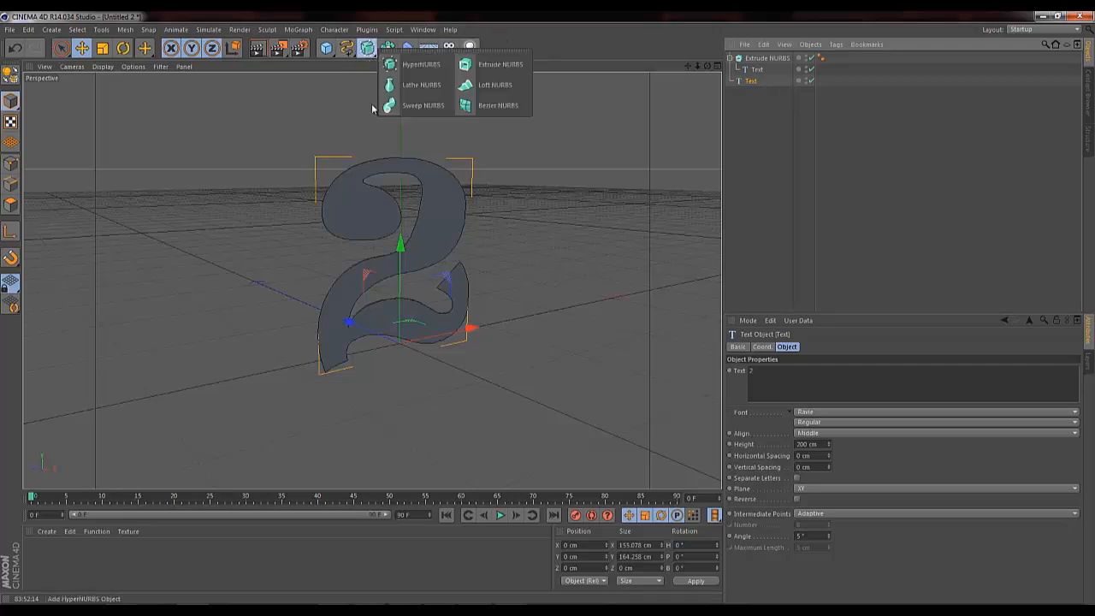
pyautogui.keyDown('alt'); pyautogui.click(421, 107); pyautogui.keyUp('alt')
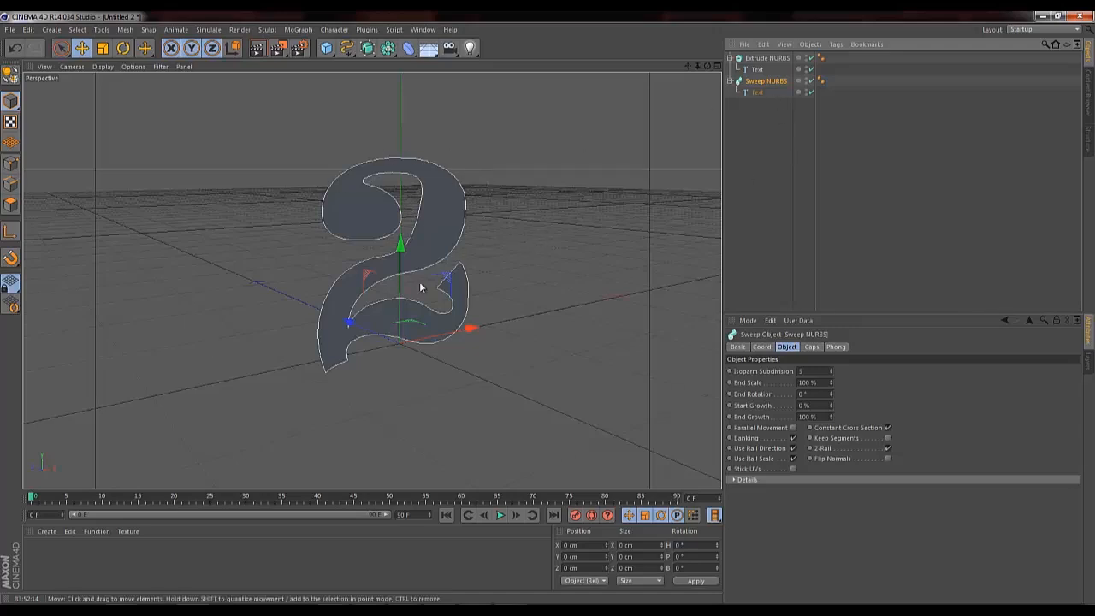
# Add a rectangle spline as the Sweep NURBS profile, placed above the copied text, and render a preview of the view.
pyautogui.moveTo(346, 48); pyautogui.dragTo(461, 128)
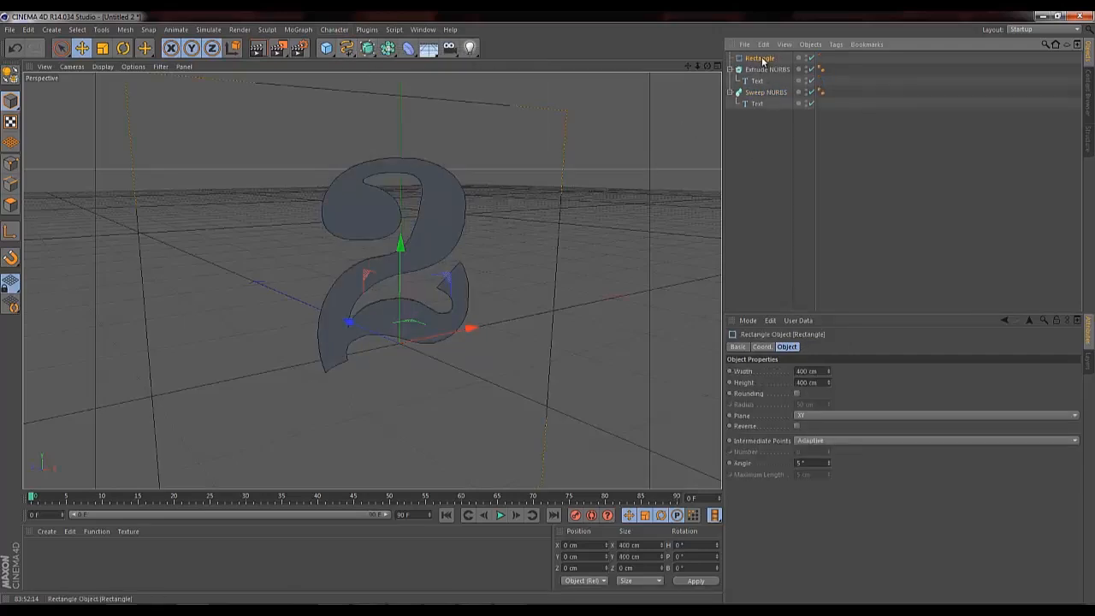
pyautogui.moveTo(757, 100); pyautogui.dragTo(756, 102)
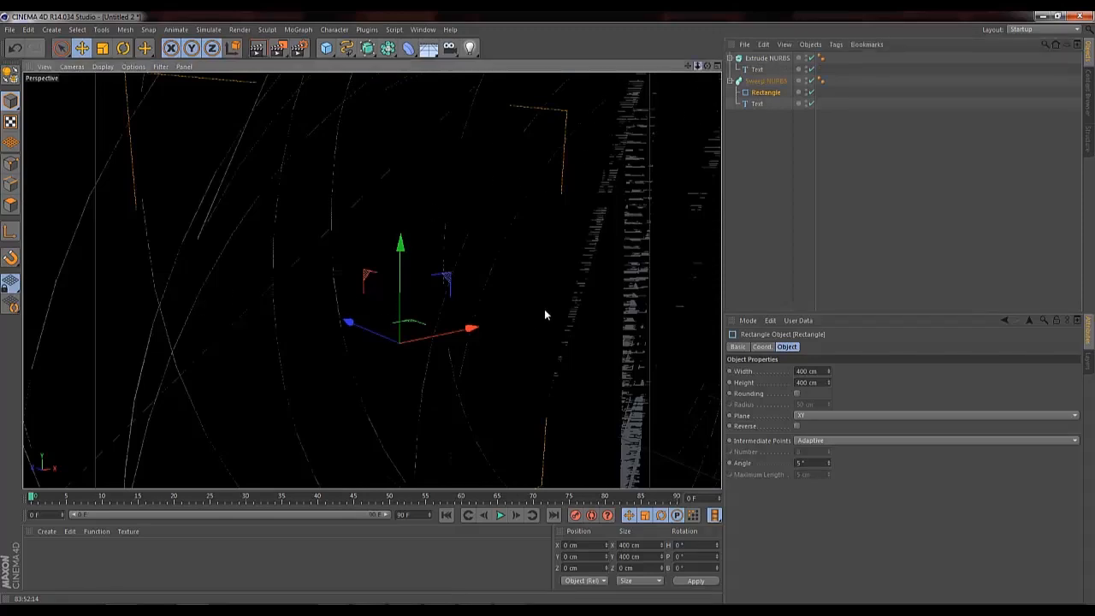
pyautogui.scroll(-5, 545, 308)
pyautogui.scroll(-6, 545, 308)
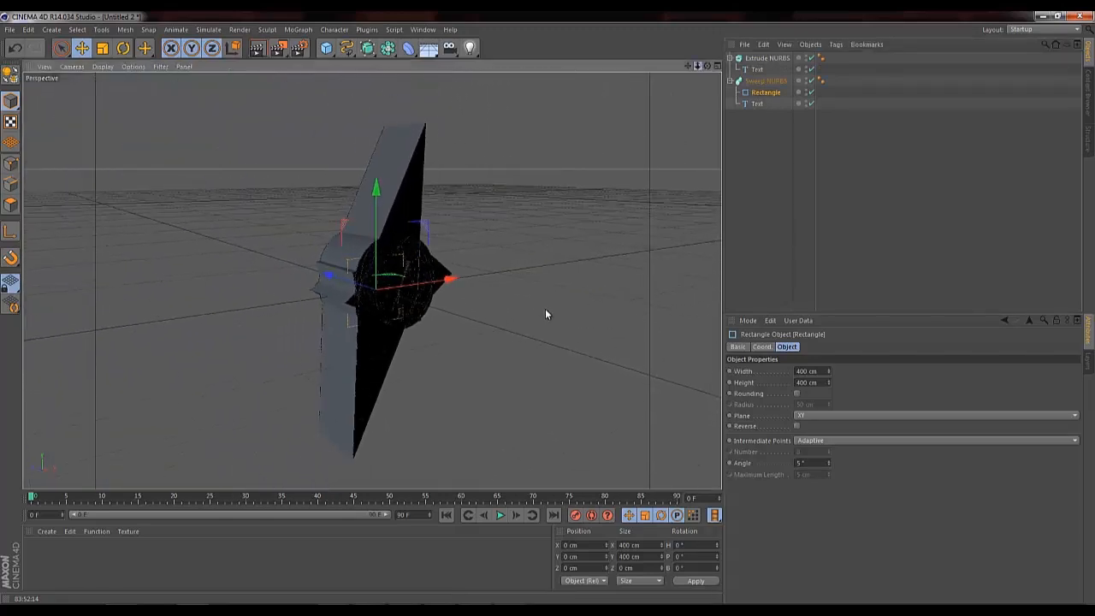
pyautogui.click(257, 48)
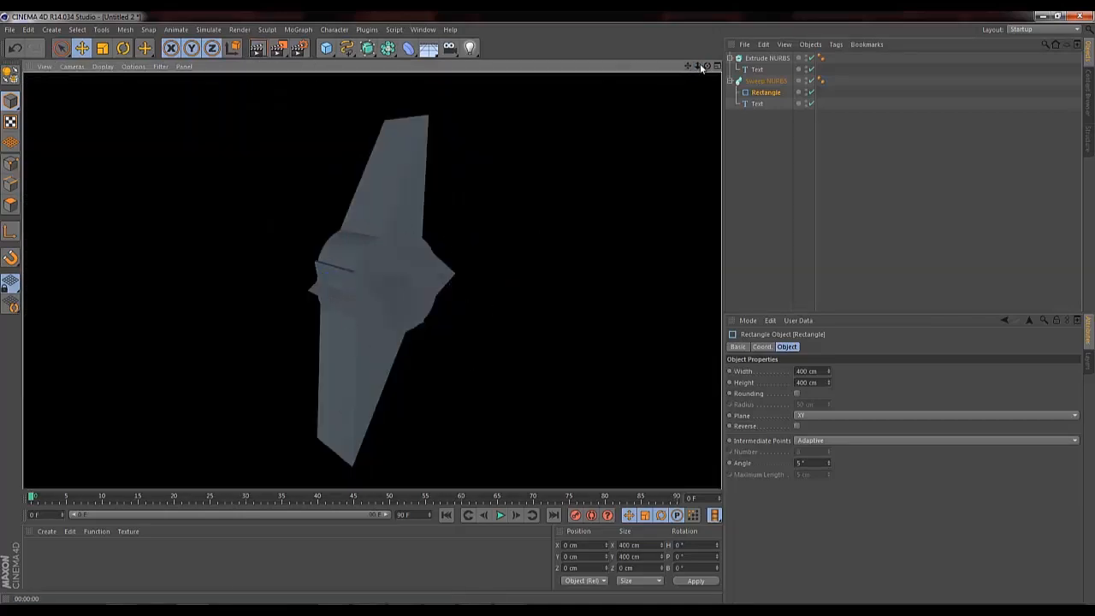
pyautogui.moveTo(698, 66); pyautogui.dragTo(549, 307)
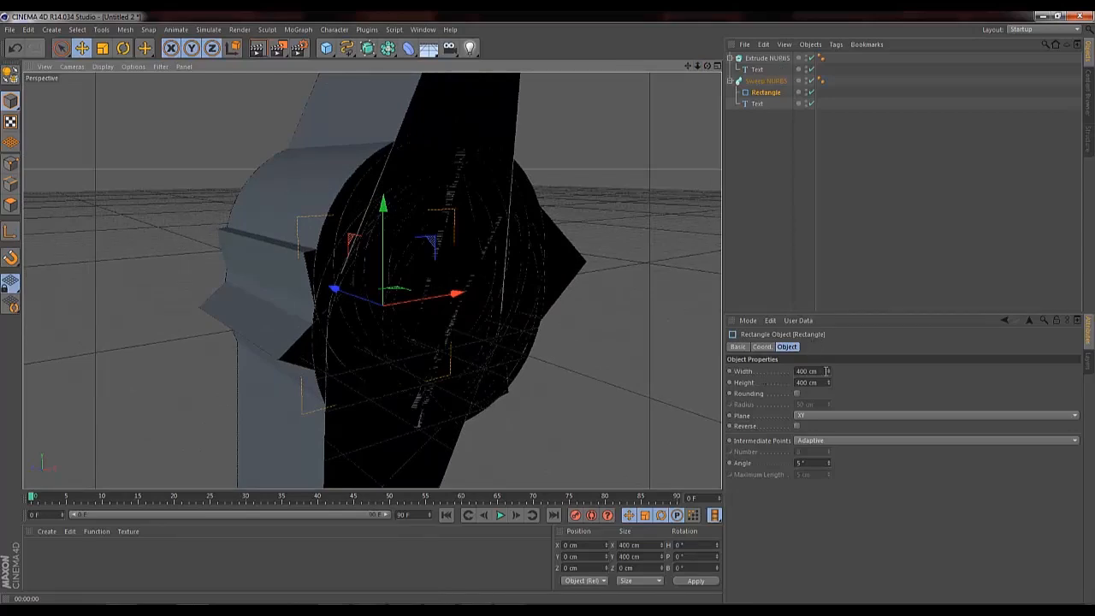
# Reduce the width of the Sweep NURBS rectangle profile to 1 cm.
pyautogui.moveTo(830, 374); pyautogui.dragTo(828, 372)
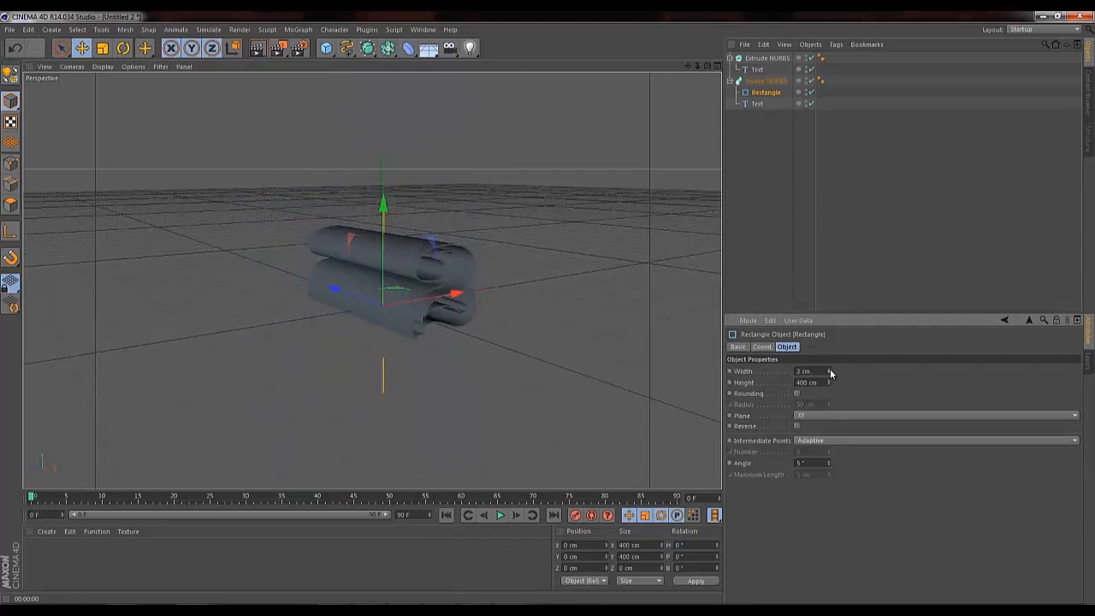
pyautogui.moveTo(697, 68); pyautogui.dragTo(548, 306)
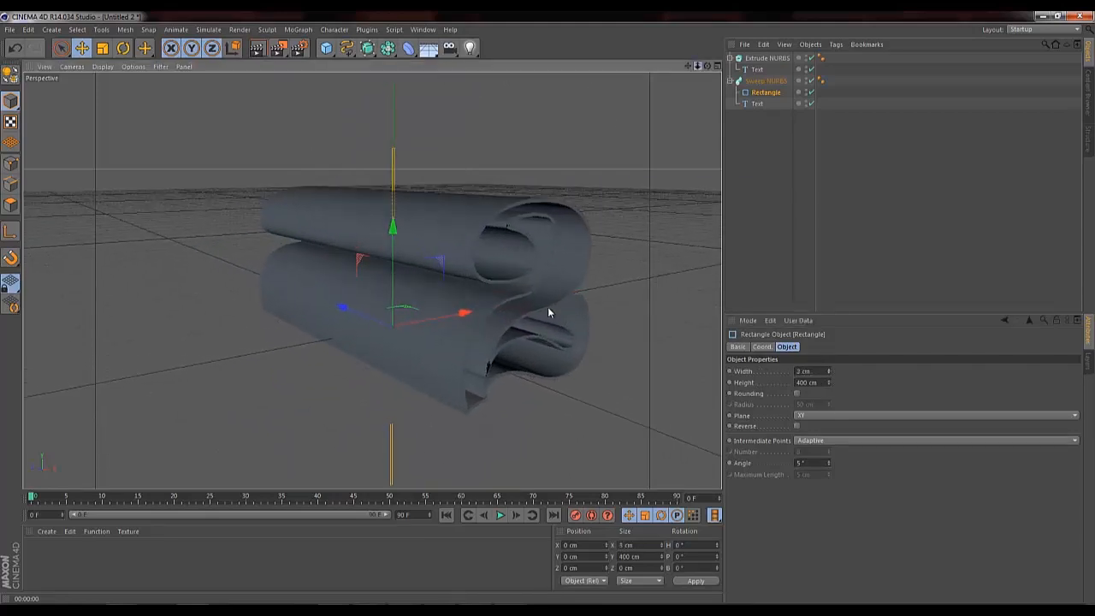
pyautogui.moveTo(707, 67); pyautogui.dragTo(861, 199)
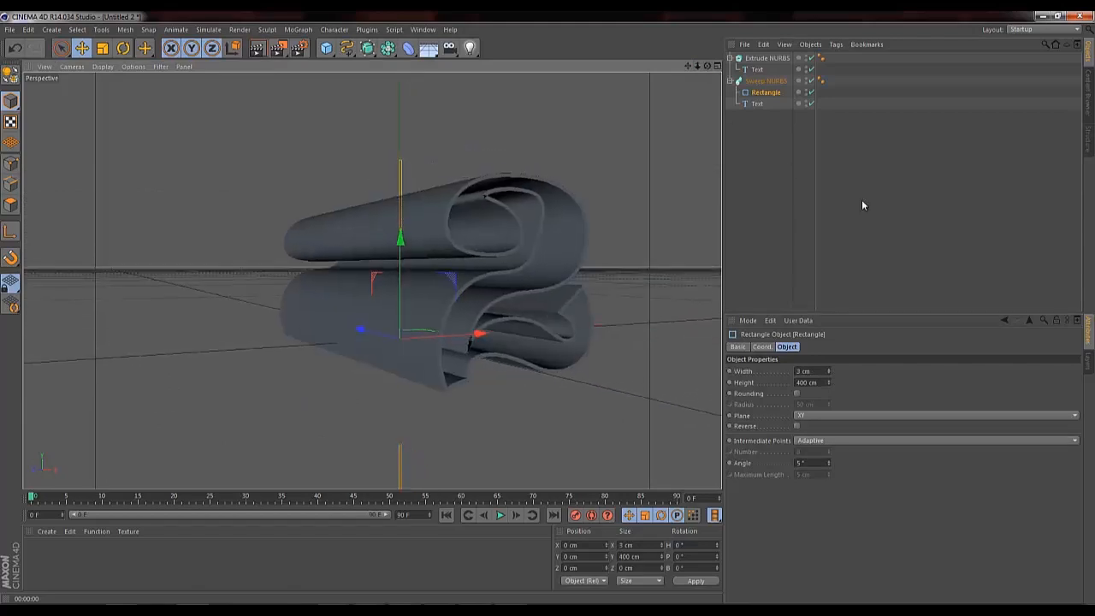
pyautogui.click(820, 370)
pyautogui.write('2')
pyautogui.press('Return')
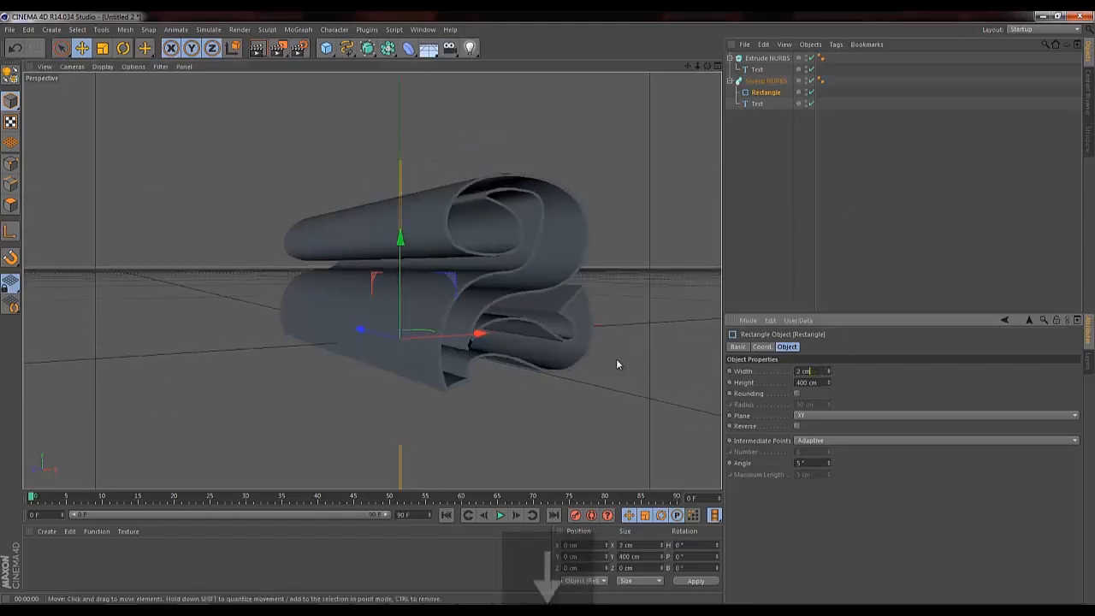
pyautogui.moveTo(444, 339); pyautogui.dragTo(471, 351)
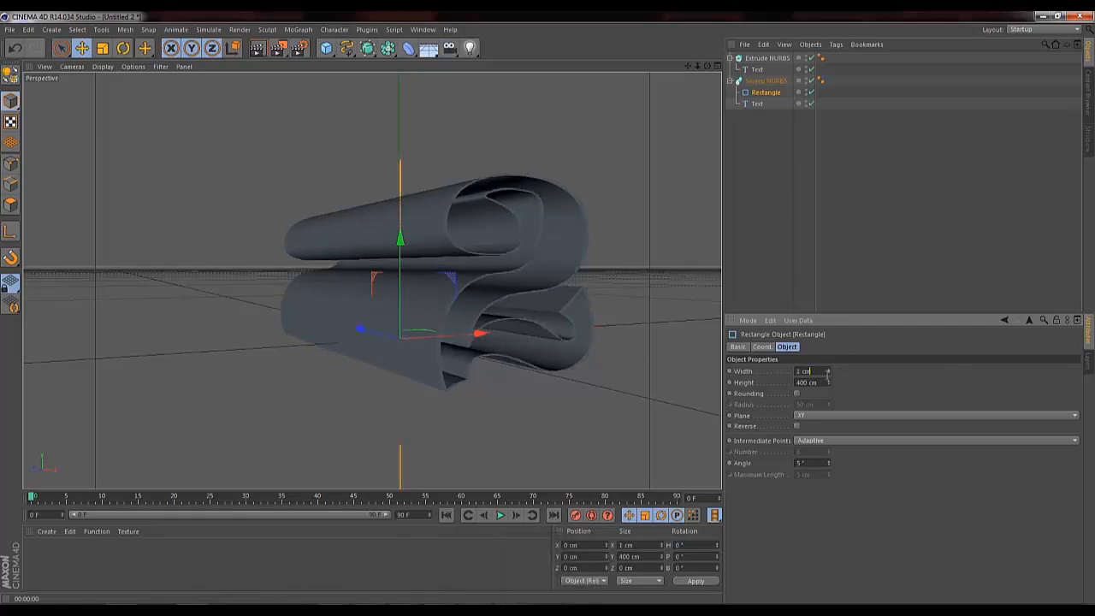
# Set the rectangle profile's height to 50 cm, then increase it to 60 cm.
pyautogui.click(823, 381)
pyautogui.write('50')
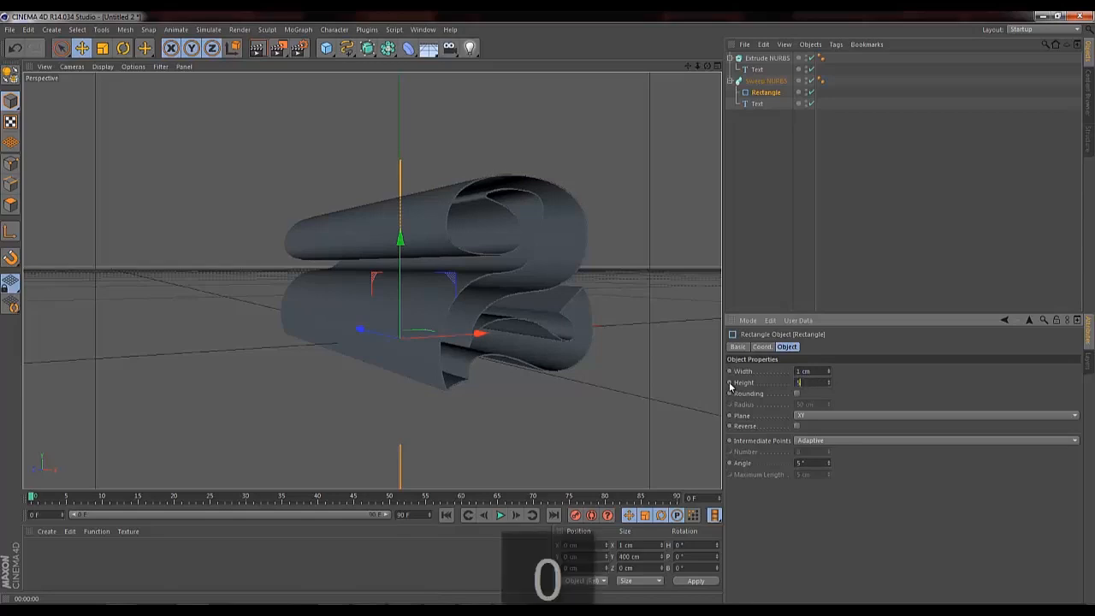
pyautogui.press('Return')
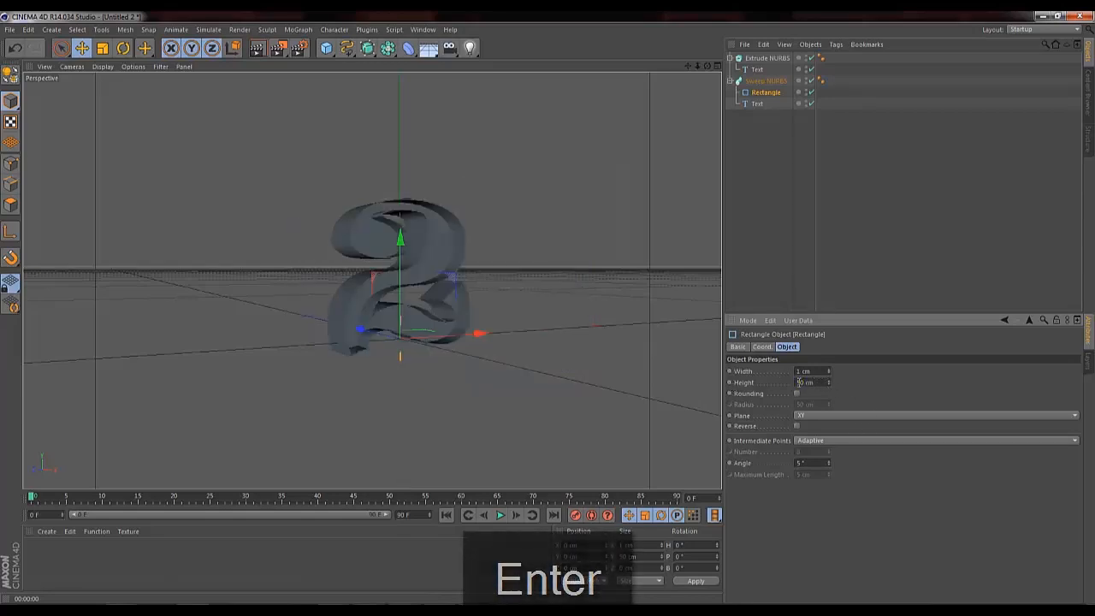
pyautogui.moveTo(819, 383); pyautogui.dragTo(715, 383)
pyautogui.write('60')
pyautogui.press('Return')
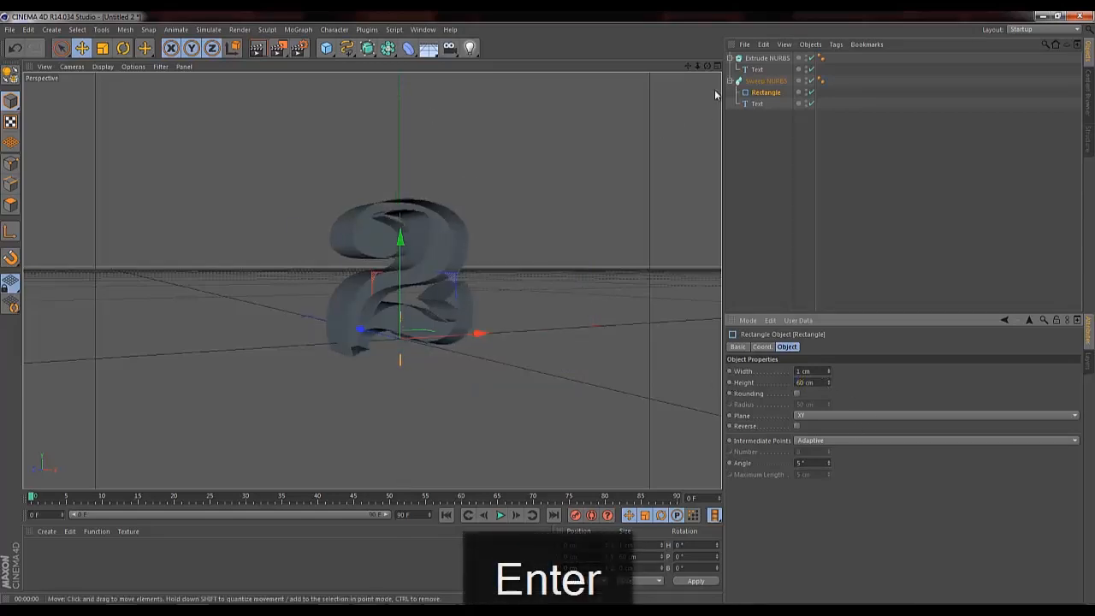
# Enable rounding on the rectangle profile and render a preview of the swept wall.
pyautogui.moveTo(707, 66); pyautogui.dragTo(435, 298)
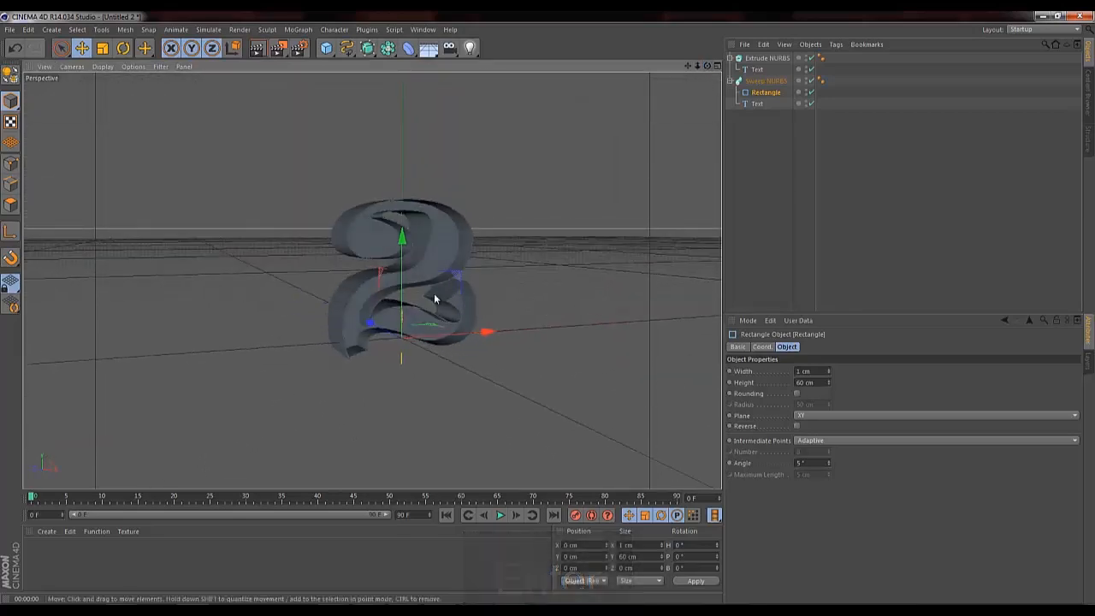
pyautogui.moveTo(697, 66); pyautogui.dragTo(525, 146)
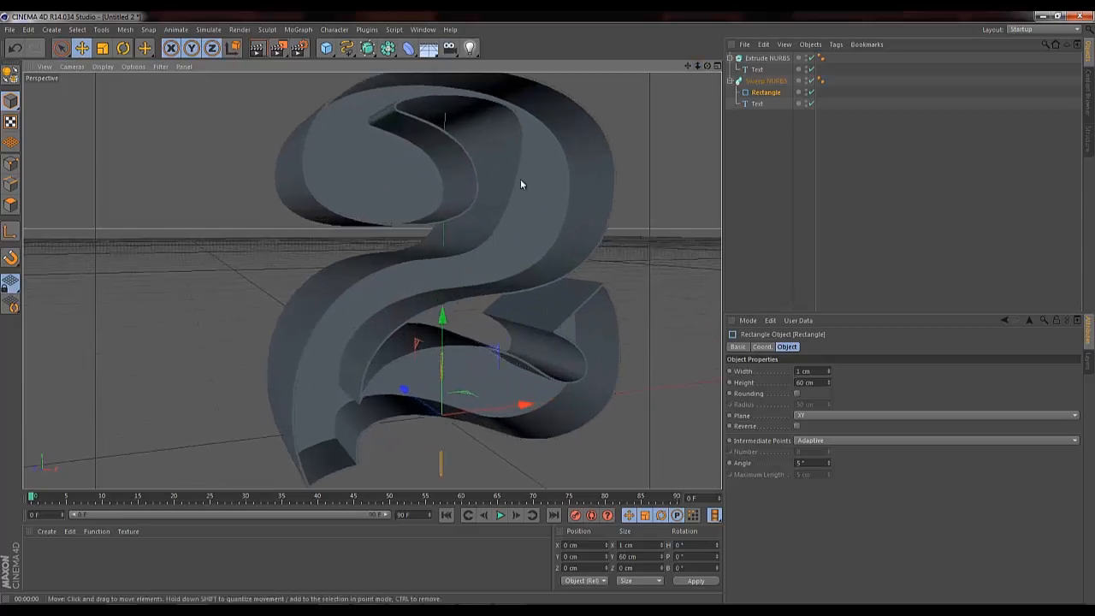
pyautogui.click(796, 394)
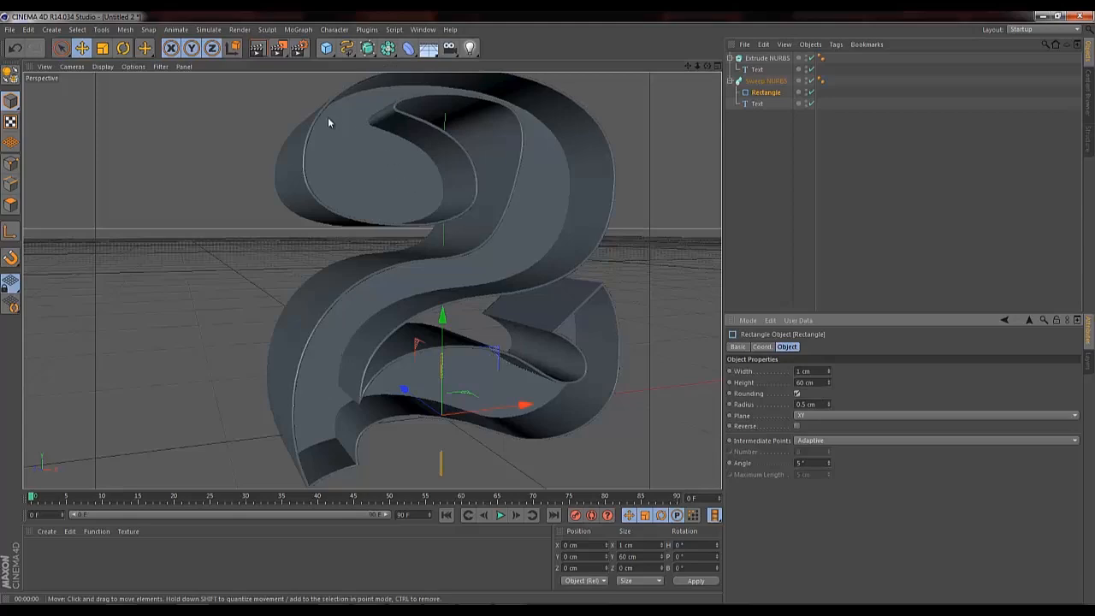
pyautogui.click(257, 48)
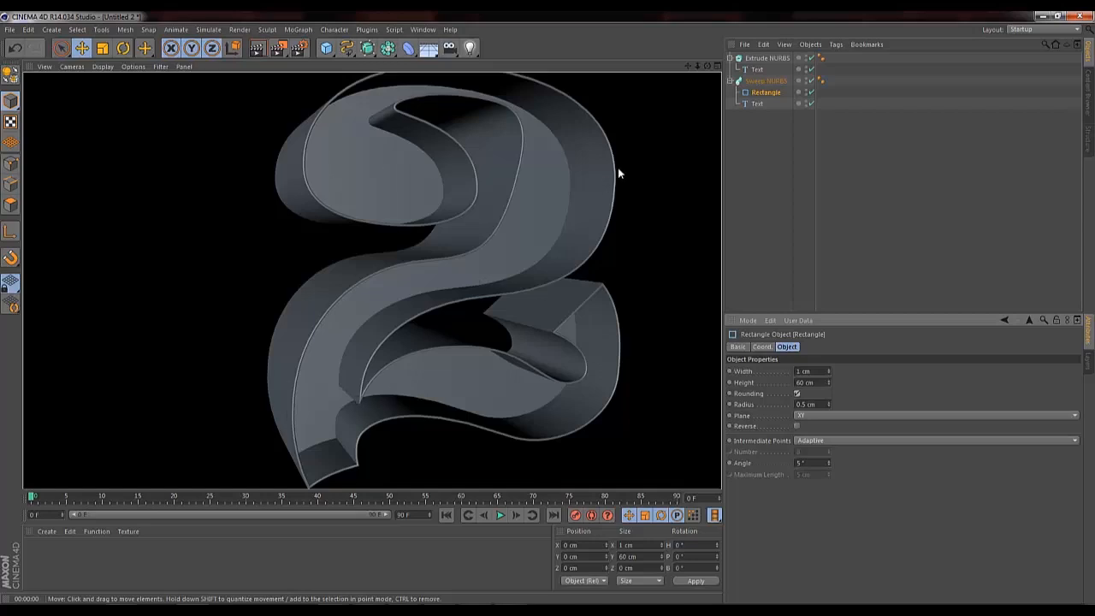
# Move the Extrude NURBS along Z to about 29 cm, aligning it with the back edge of the swept wall.
pyautogui.click(766, 57)
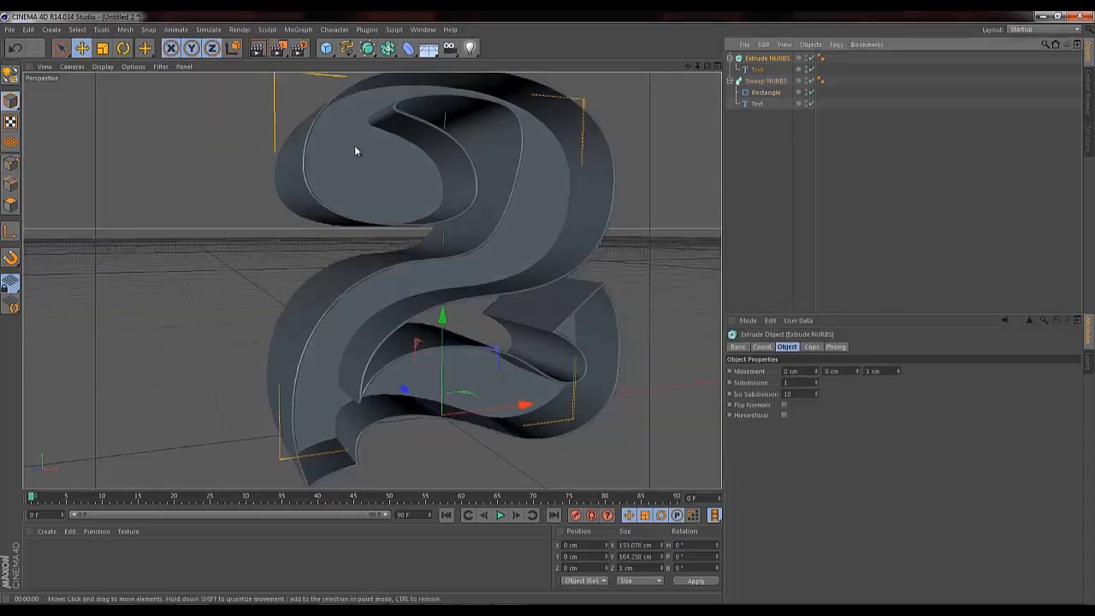
pyautogui.click(717, 66)
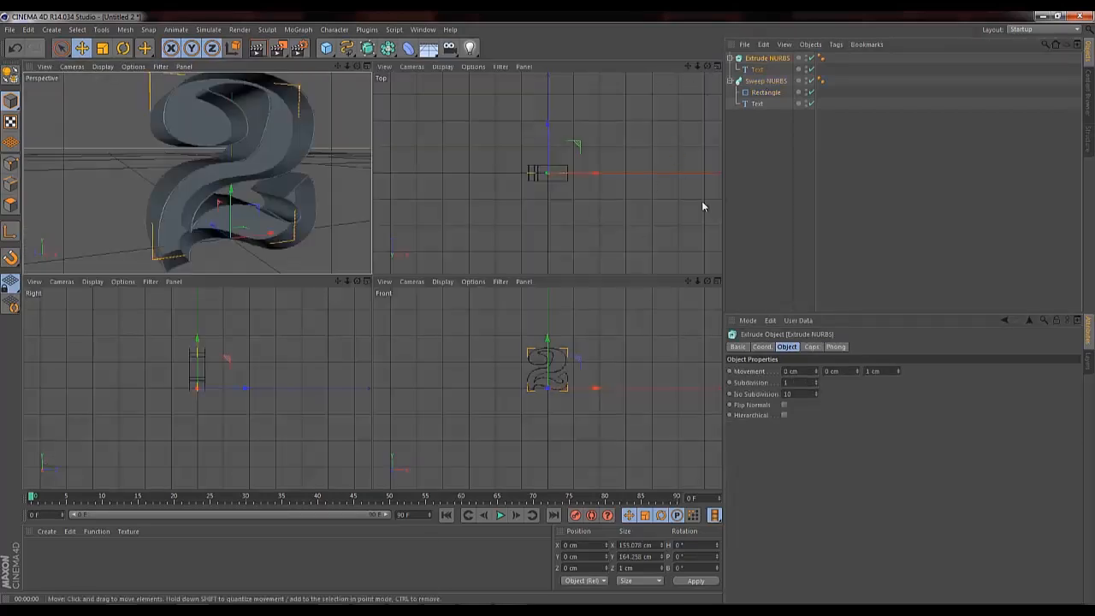
pyautogui.moveTo(698, 67); pyautogui.dragTo(549, 273)
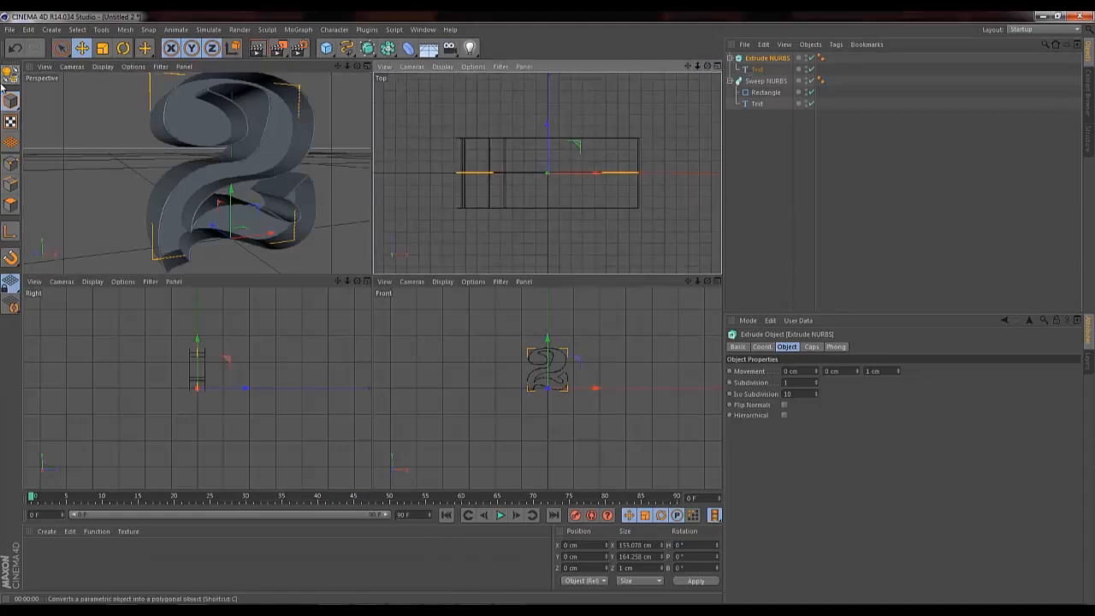
pyautogui.click(61, 48)
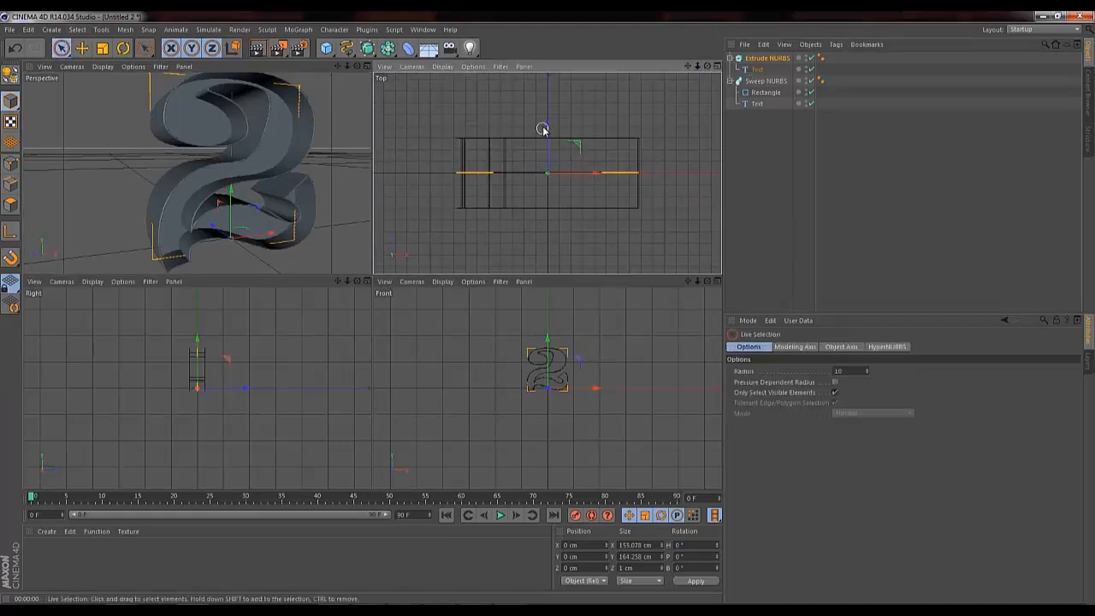
pyautogui.moveTo(548, 122); pyautogui.dragTo(550, 92)
pyautogui.moveTo(348, 66); pyautogui.dragTo(372, 278)
pyautogui.moveTo(357, 67)
pyautogui.mouseDown()
pyautogui.moveTo(371, 279)
pyautogui.moveTo(357, 67)
pyautogui.mouseUp()
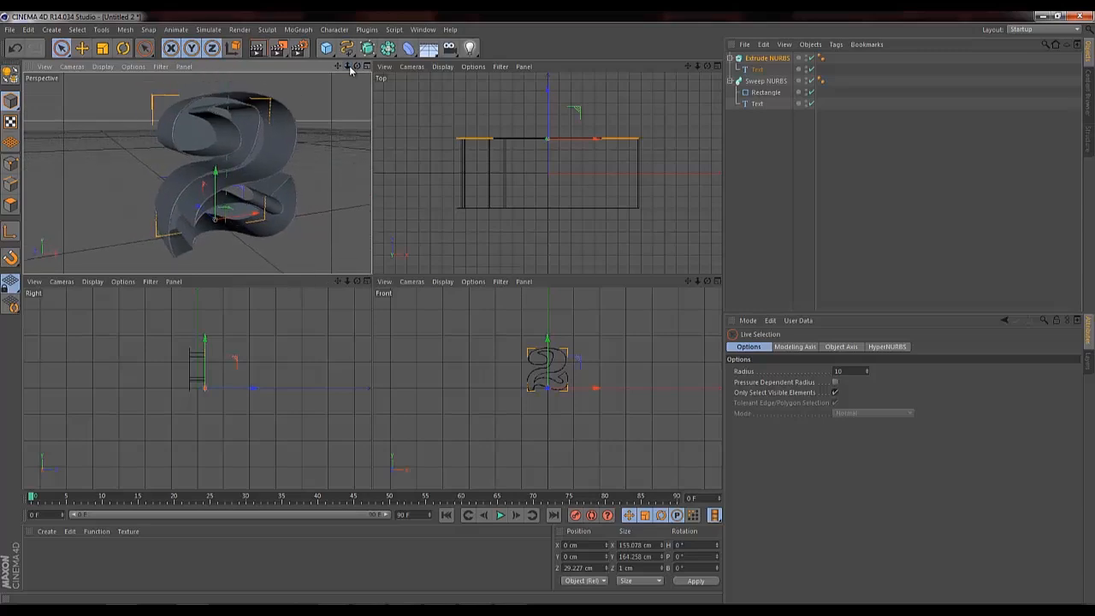
pyautogui.click(367, 66)
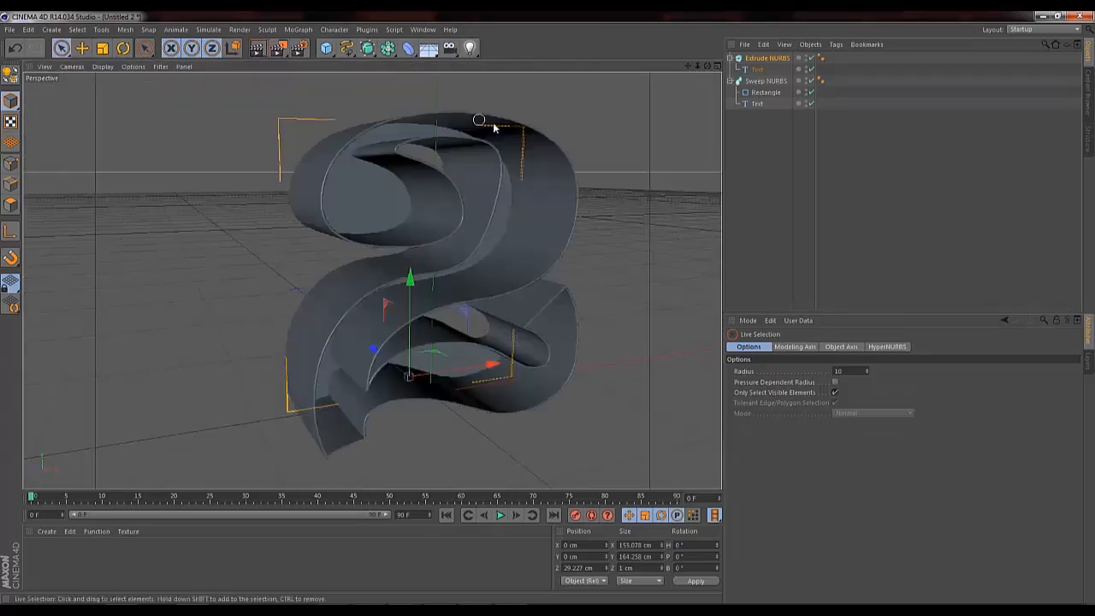
# Try a height of 50 cm for the rectangle profile and undo the change.
pyautogui.click(759, 94)
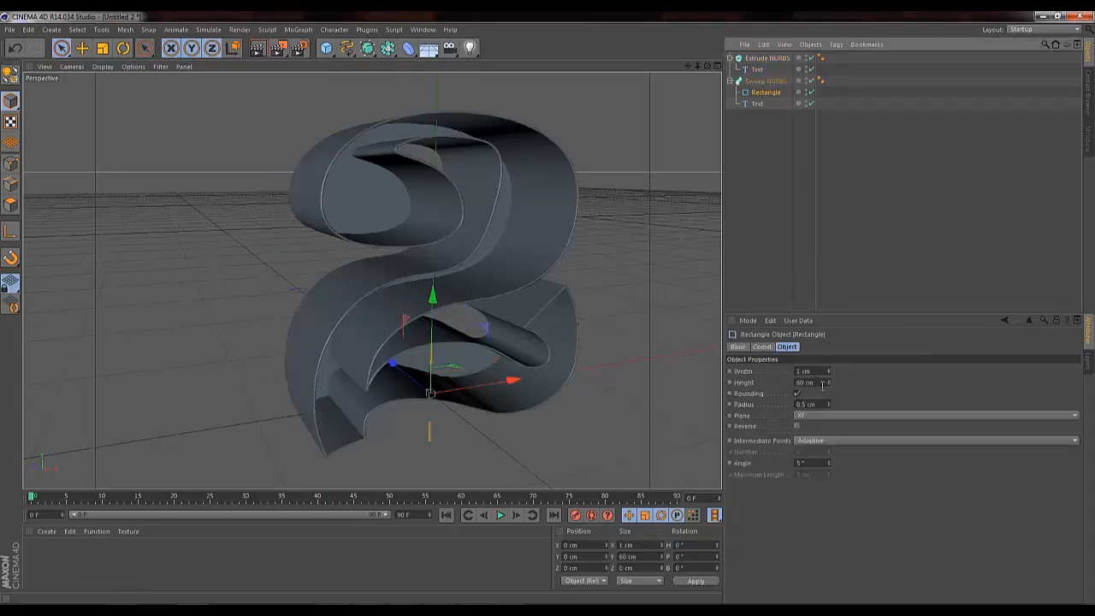
pyautogui.click(822, 385)
pyautogui.write('50')
pyautogui.press('Return')
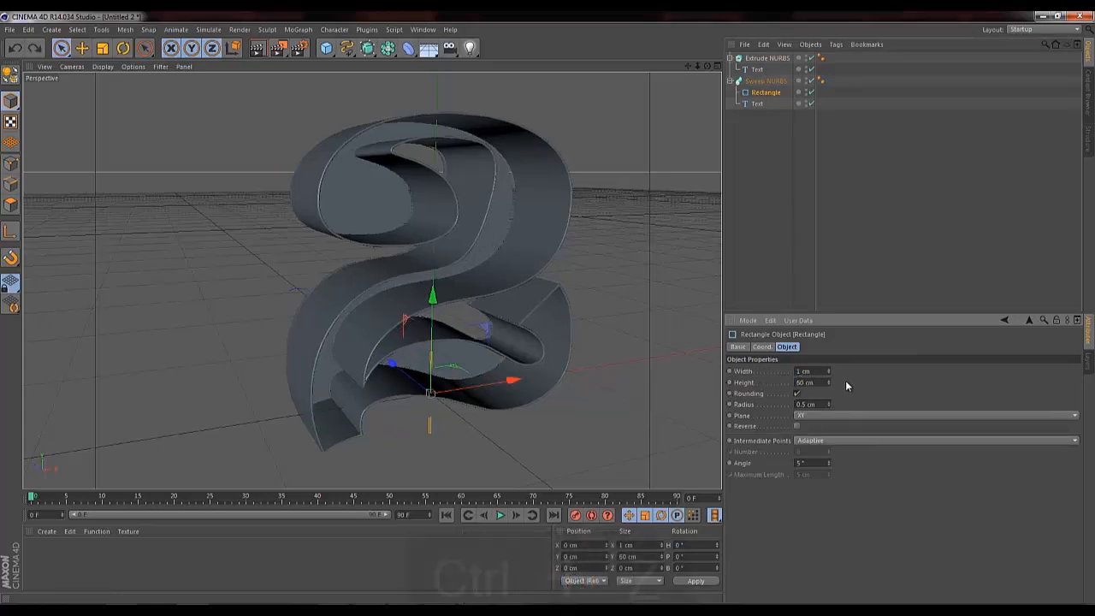
pyautogui.hotkey('ctrl', 'z')
# Scale up both text splines together until the numeral is about 265 cm wide and 281 cm high.
pyautogui.click(756, 105)
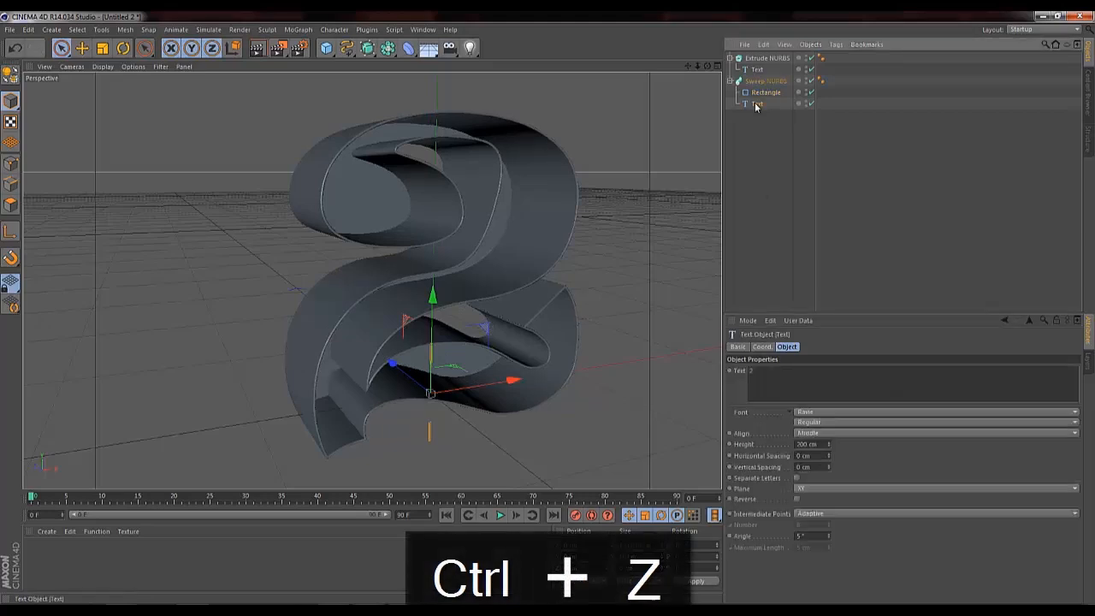
pyautogui.keyDown('ctrl'); pyautogui.click(756, 70); pyautogui.keyUp('ctrl')
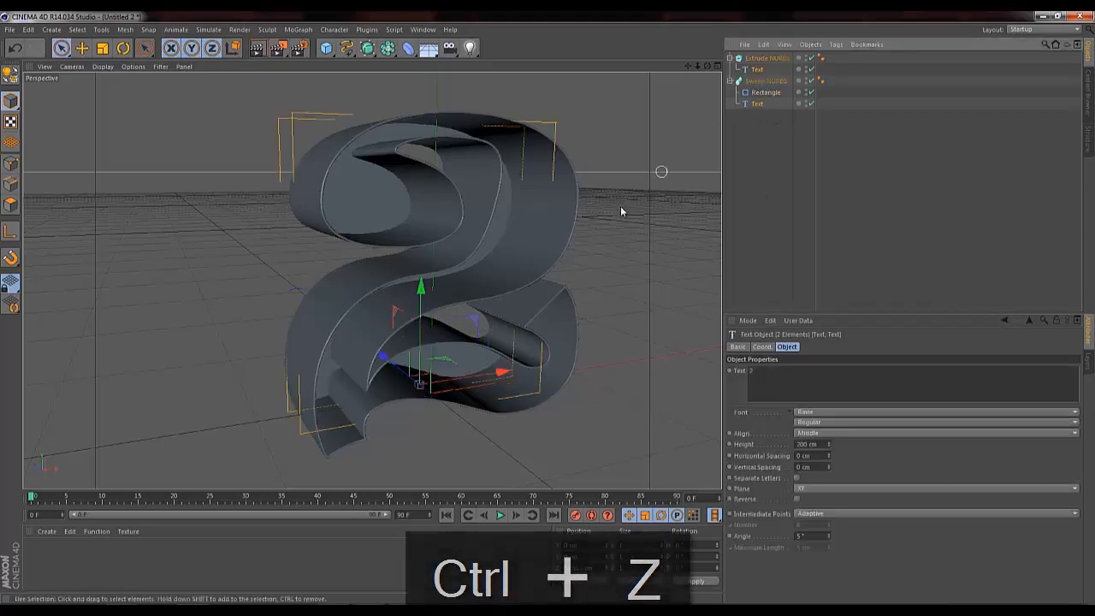
pyautogui.press('t')
pyautogui.moveTo(458, 379); pyautogui.dragTo(665, 285)
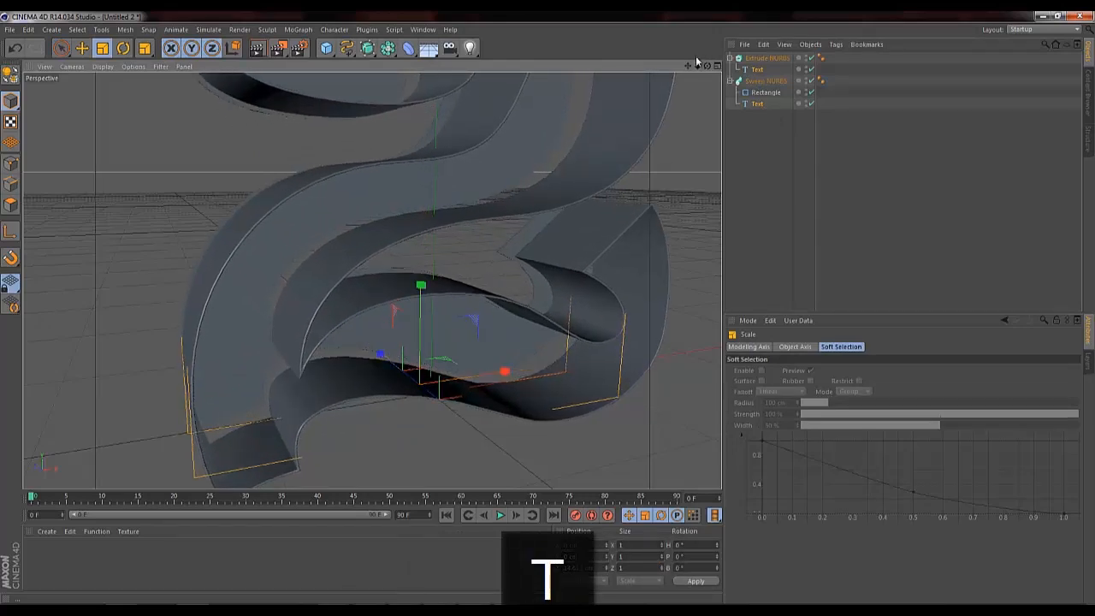
pyautogui.scroll(-5, 543, 313)
pyautogui.keyDown('alt'); pyautogui.moveTo(549, 307); pyautogui.dragTo(549, 312); pyautogui.keyUp('alt')
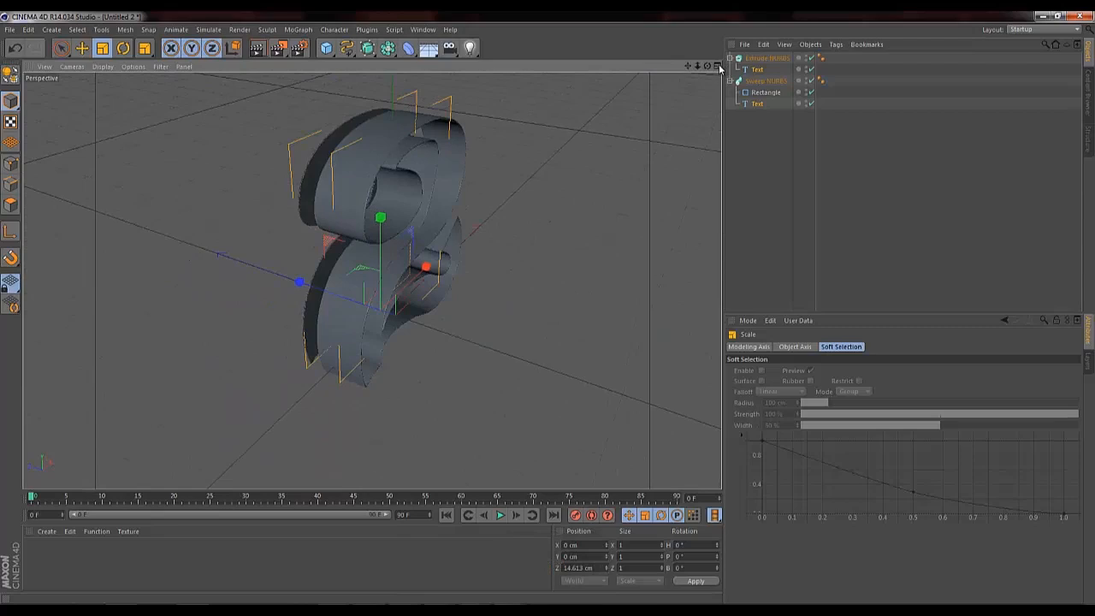
# Move the Extrude NURBS along Z to about 8.3 cm so it sits flush with the swept wall's back edge.
pyautogui.click(766, 58)
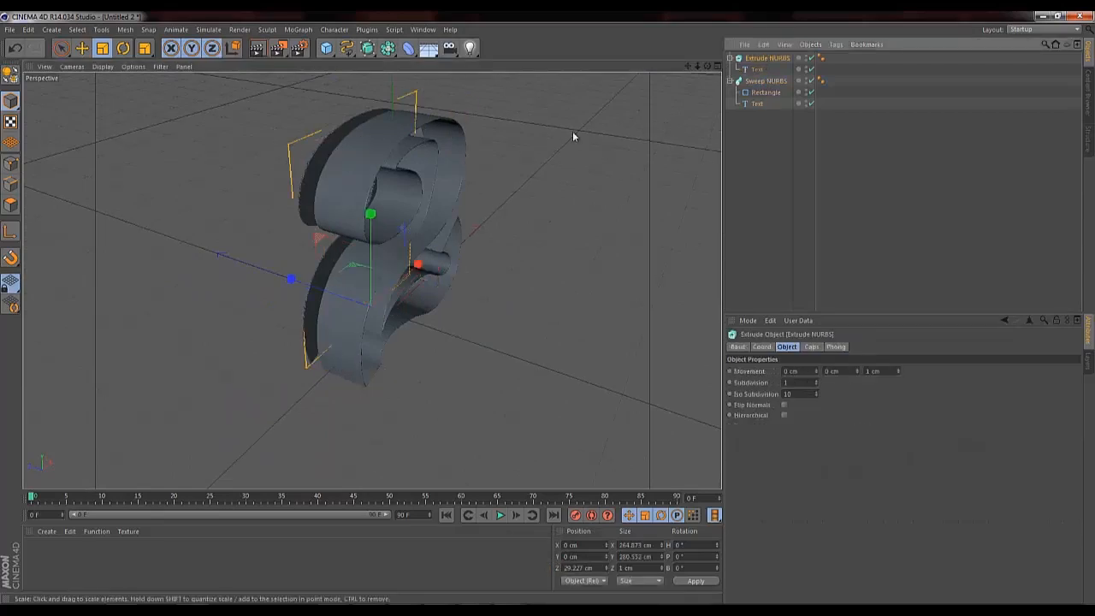
pyautogui.press('space')
pyautogui.middleClick(656, 120)
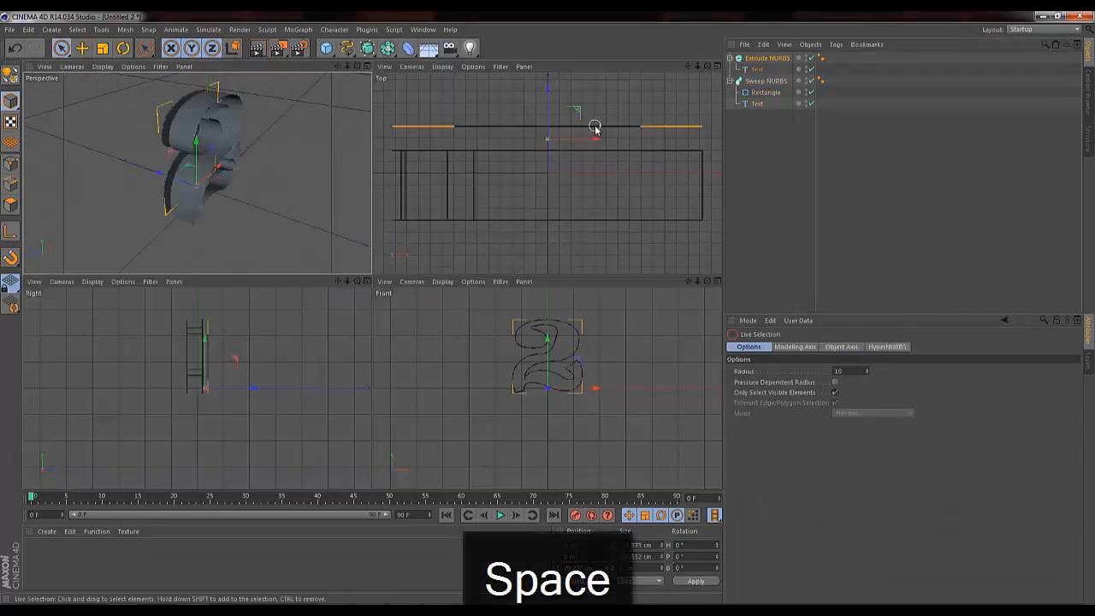
pyautogui.moveTo(546, 88); pyautogui.dragTo(549, 118)
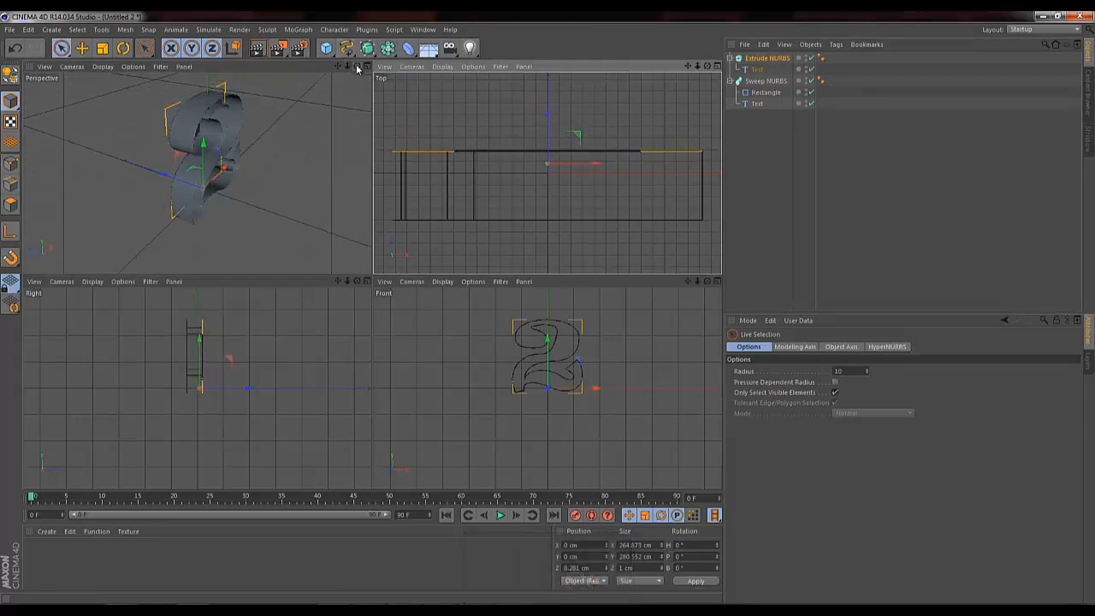
pyautogui.moveTo(357, 67); pyautogui.dragTo(373, 278)
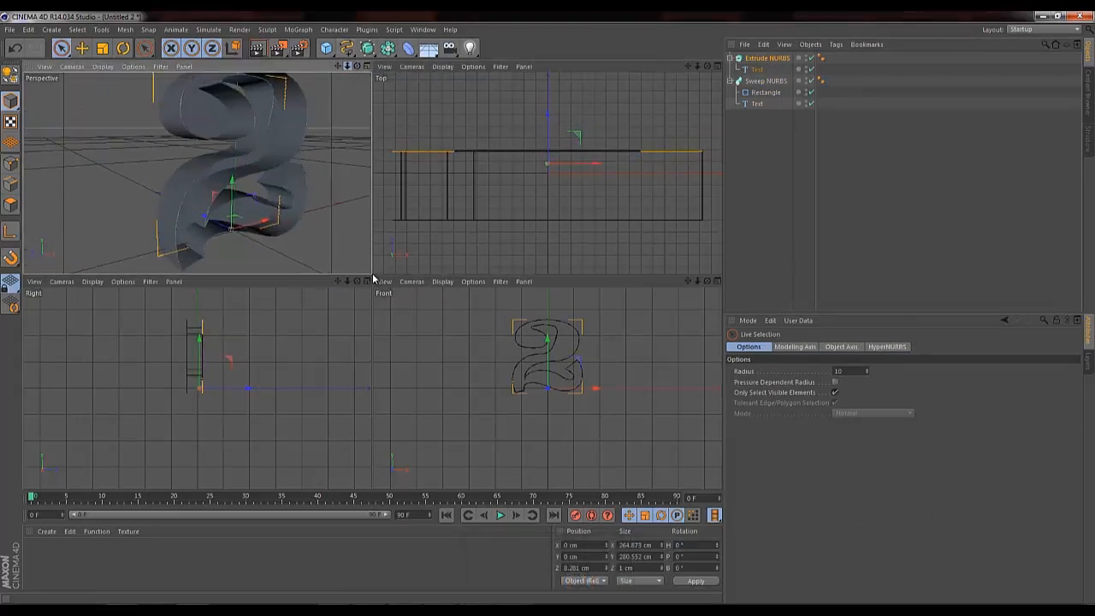
pyautogui.moveTo(337, 68); pyautogui.dragTo(373, 278)
pyautogui.click(367, 66)
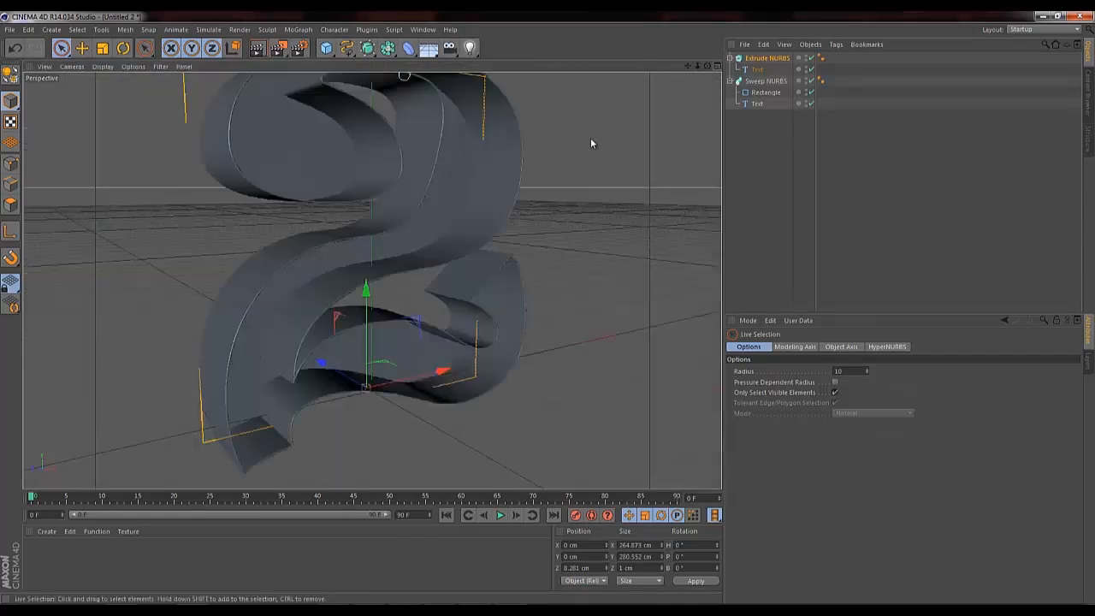
pyautogui.moveTo(697, 67); pyautogui.dragTo(544, 307)
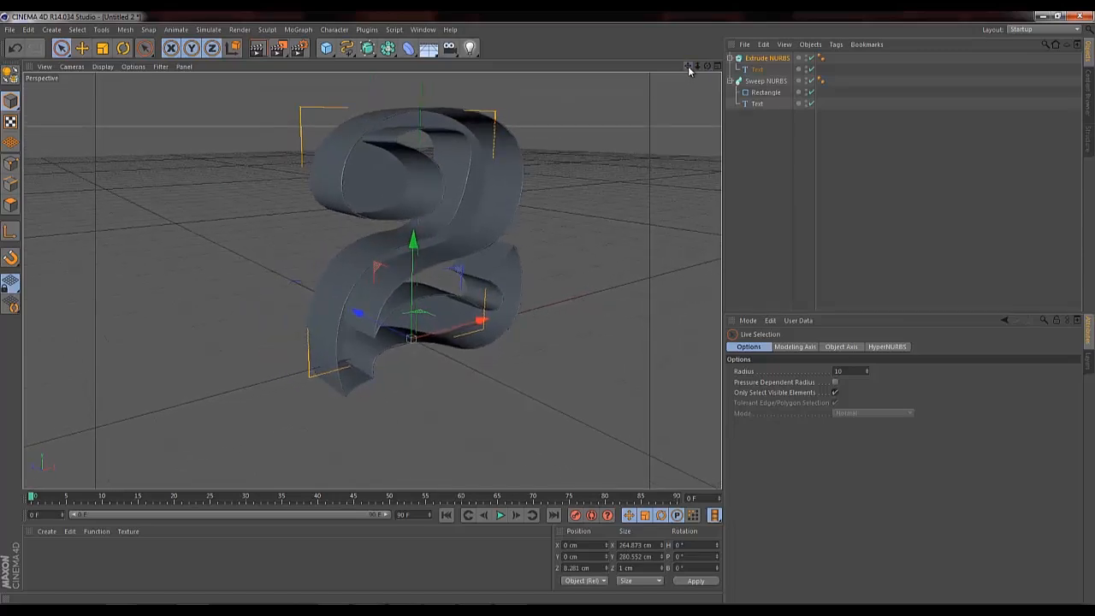
# Collapse the Extrude NURBS and Sweep NURBS hierarchies and compare the model with the reference picture 43.jpg.
pyautogui.click(731, 58)
pyautogui.click(731, 69)
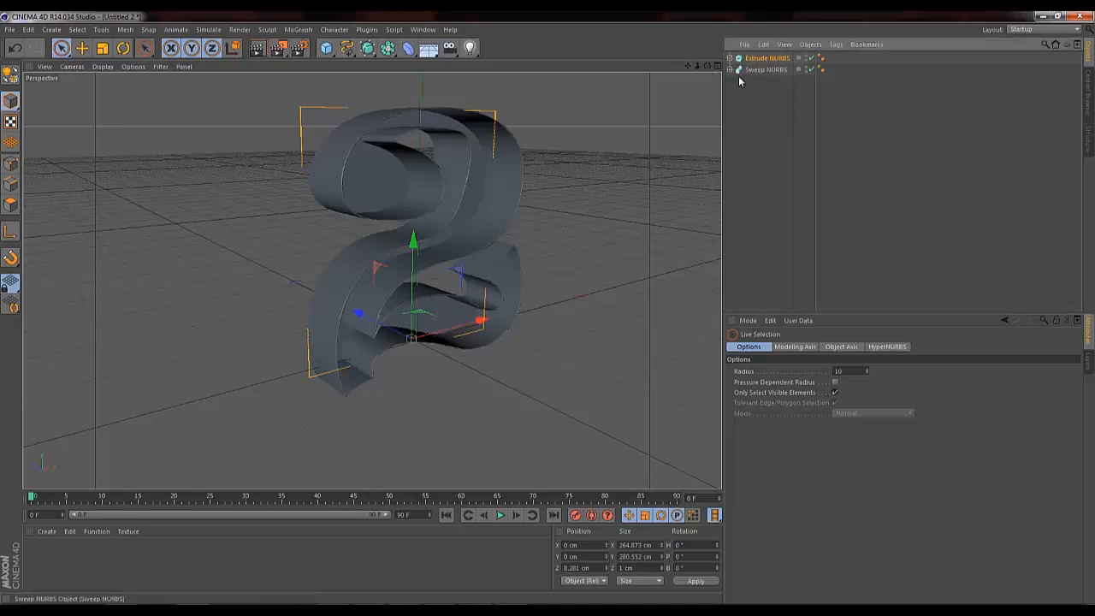
pyautogui.moveTo(1094, 58); pyautogui.dragTo(684, 62)
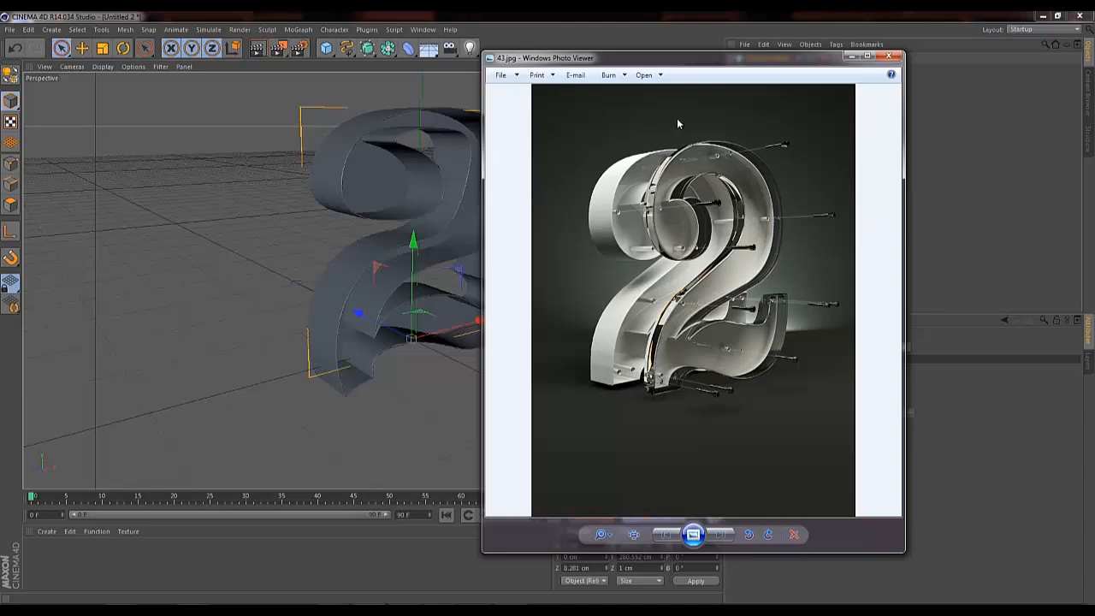
pyautogui.click(851, 56)
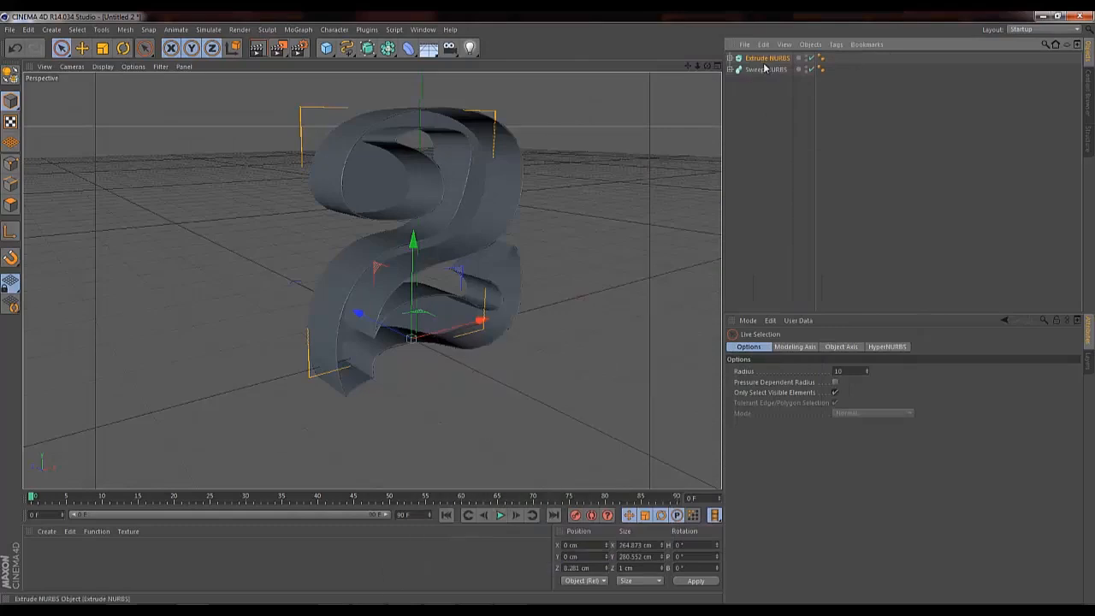
# Rename the Extrude NURBS as Plastic Back and the Sweep NURBS as Plastic Edge.
pyautogui.doubleClick(766, 60)
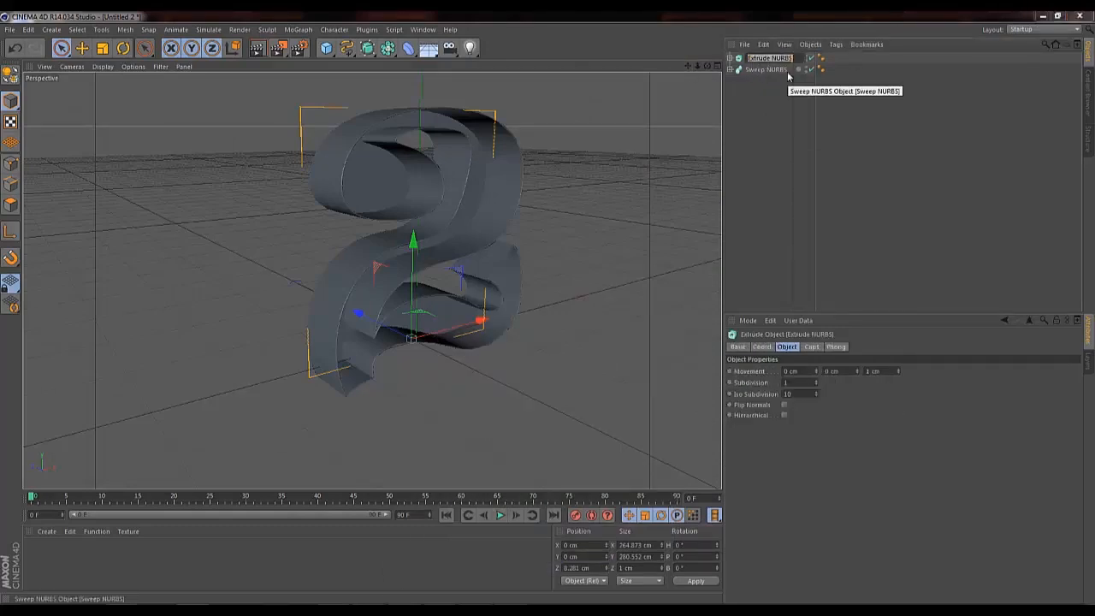
pyautogui.write('Plastic Back')
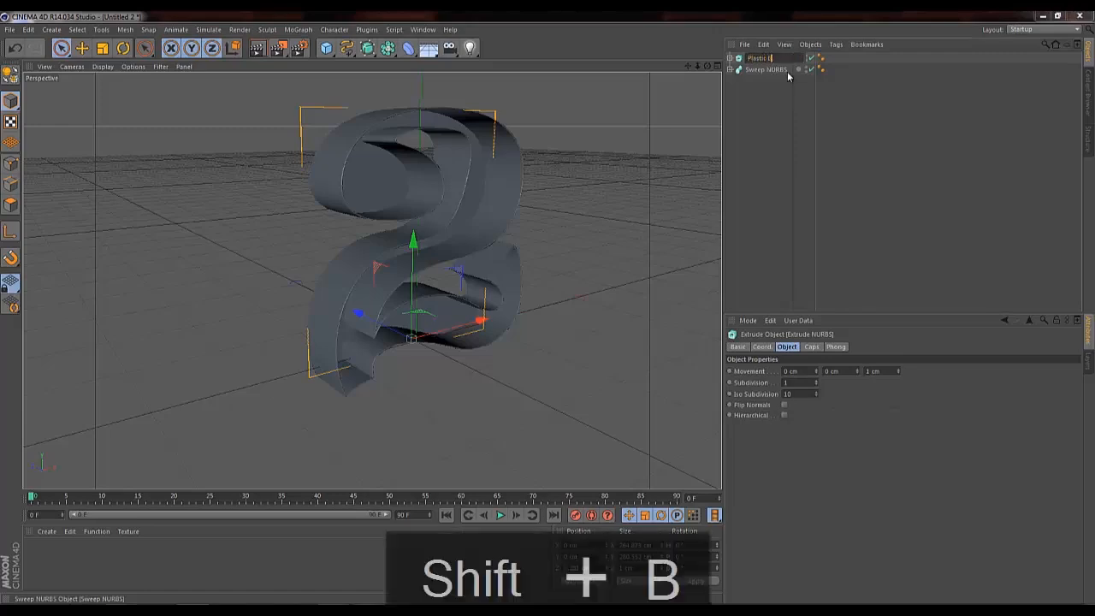
pyautogui.press('Return')
pyautogui.doubleClick(767, 70)
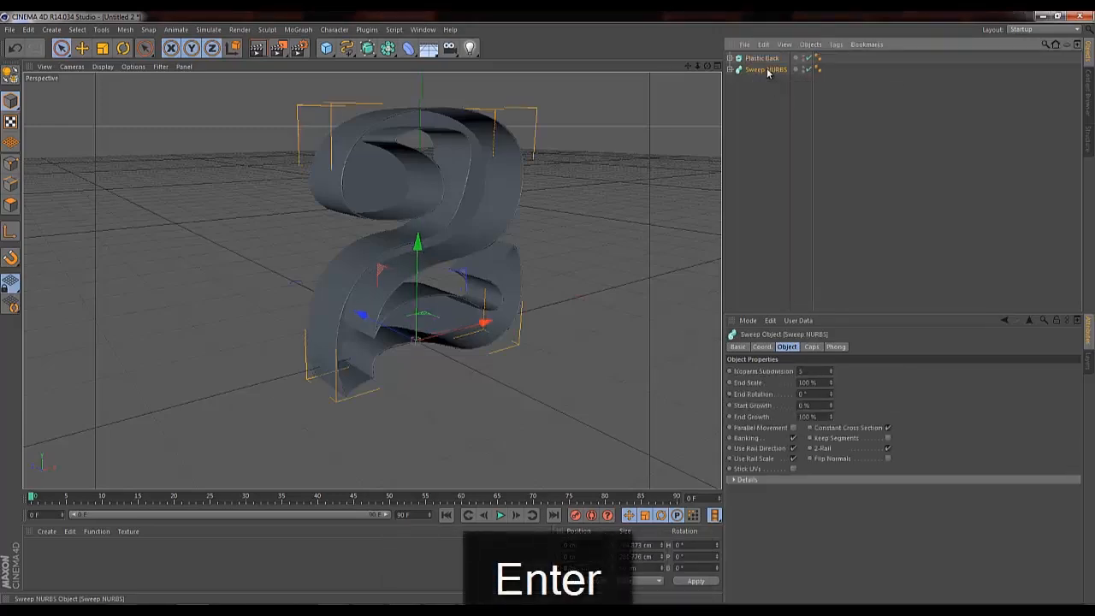
pyautogui.write('Plastic')
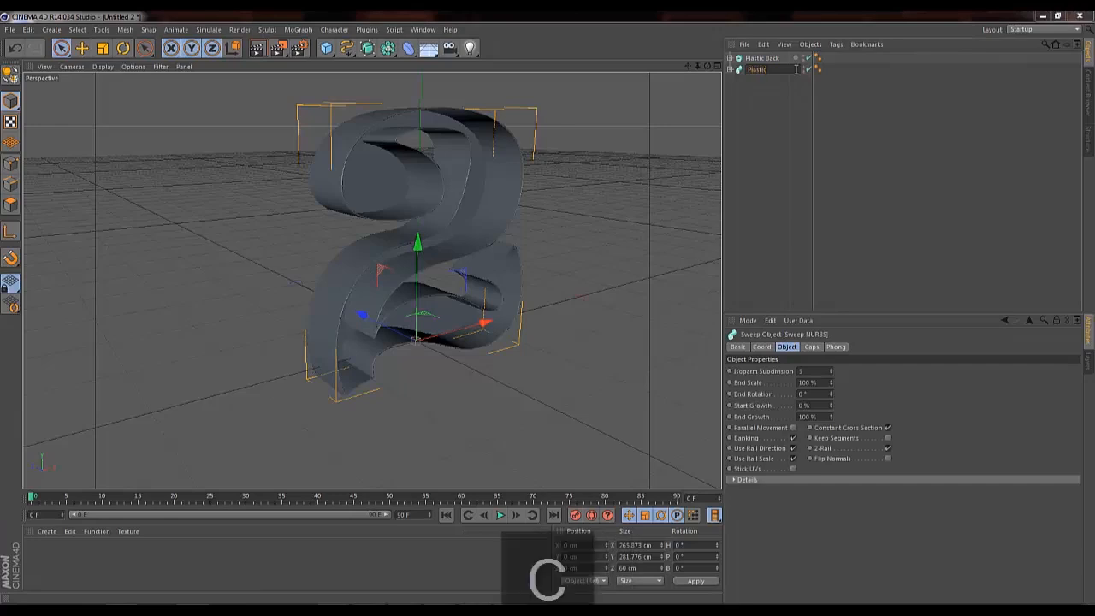
pyautogui.write(' Edge')
pyautogui.press('Return')
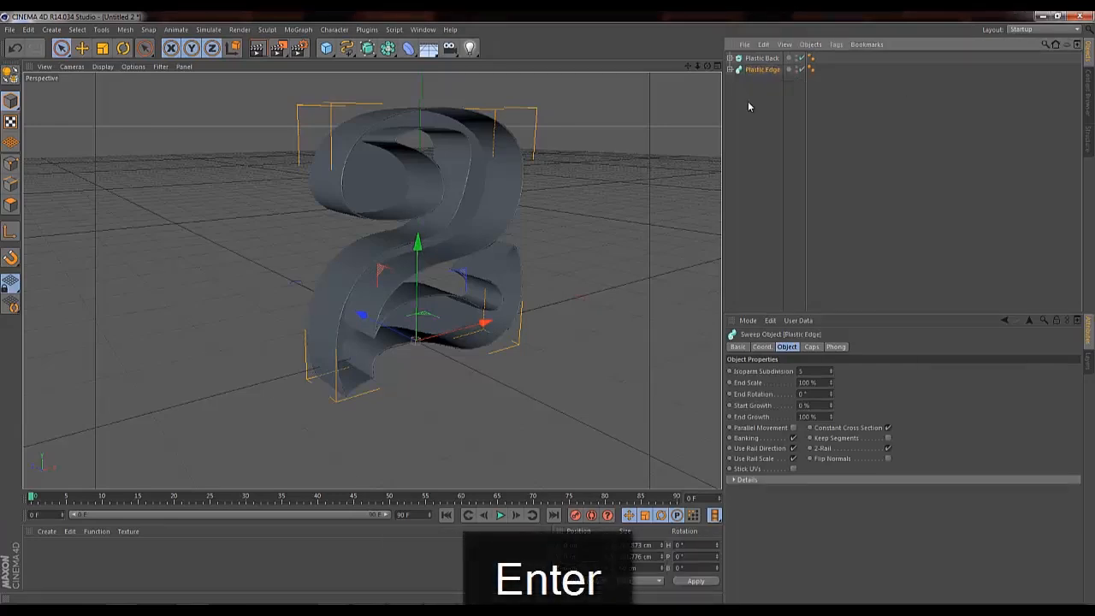
# Duplicate Plastic Back and Plastic Edge together and move the copies about 75 cm forward along the negative Z axis.
pyautogui.moveTo(756, 51); pyautogui.dragTo(756, 51)
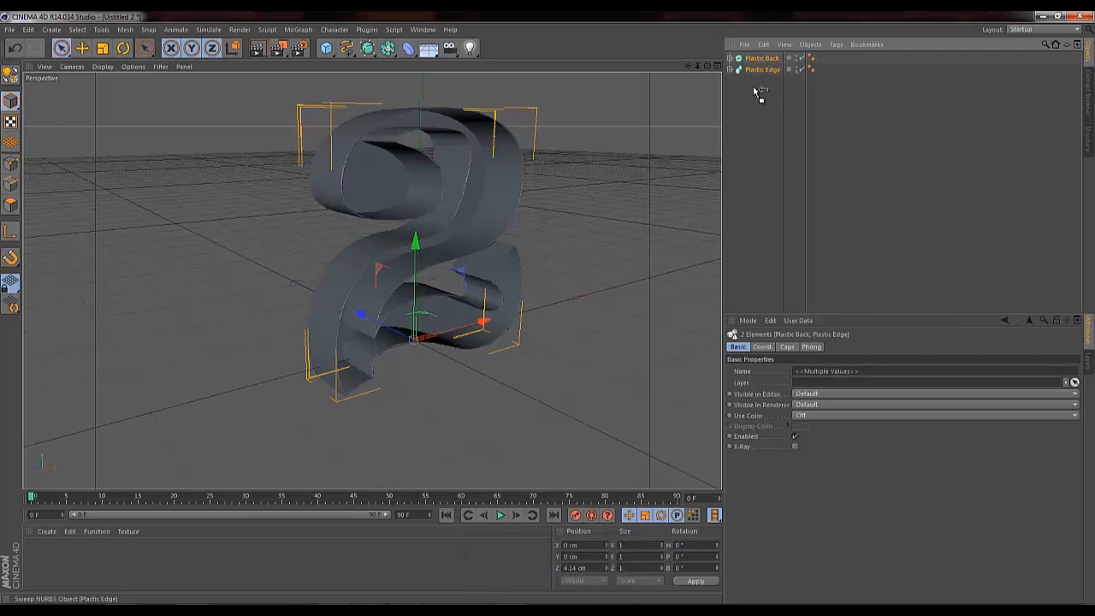
pyautogui.keyDown('ctrl'); pyautogui.moveTo(755, 96); pyautogui.dragTo(757, 97); pyautogui.keyUp('ctrl')
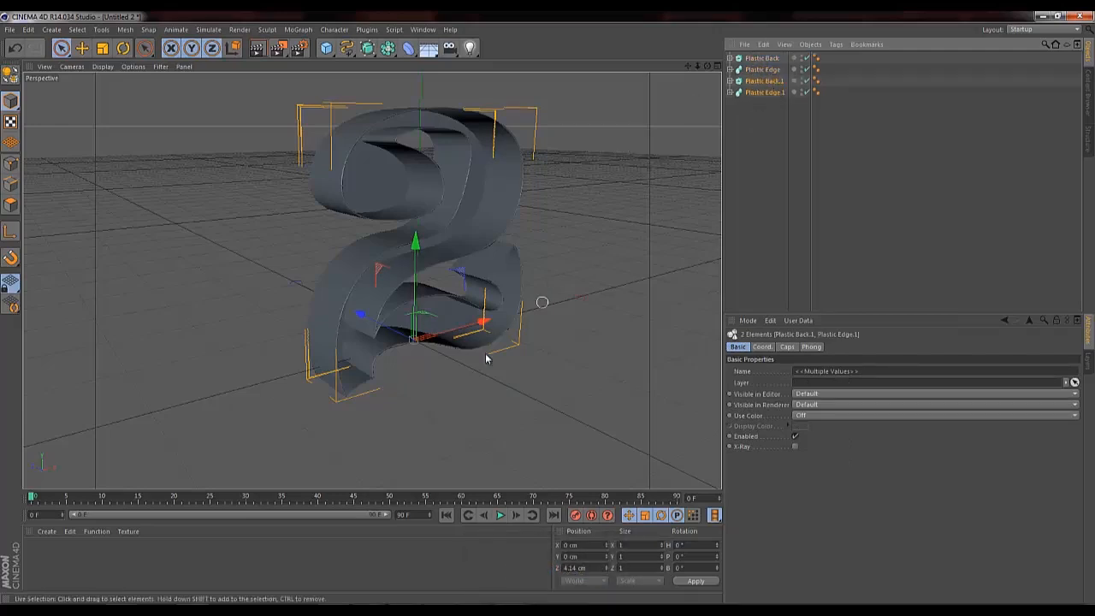
pyautogui.moveTo(373, 324); pyautogui.dragTo(398, 334)
# Rename the duplicated extrude object as Glass Back and the duplicated sweep object as Glass Edge.
pyautogui.doubleClick(769, 81)
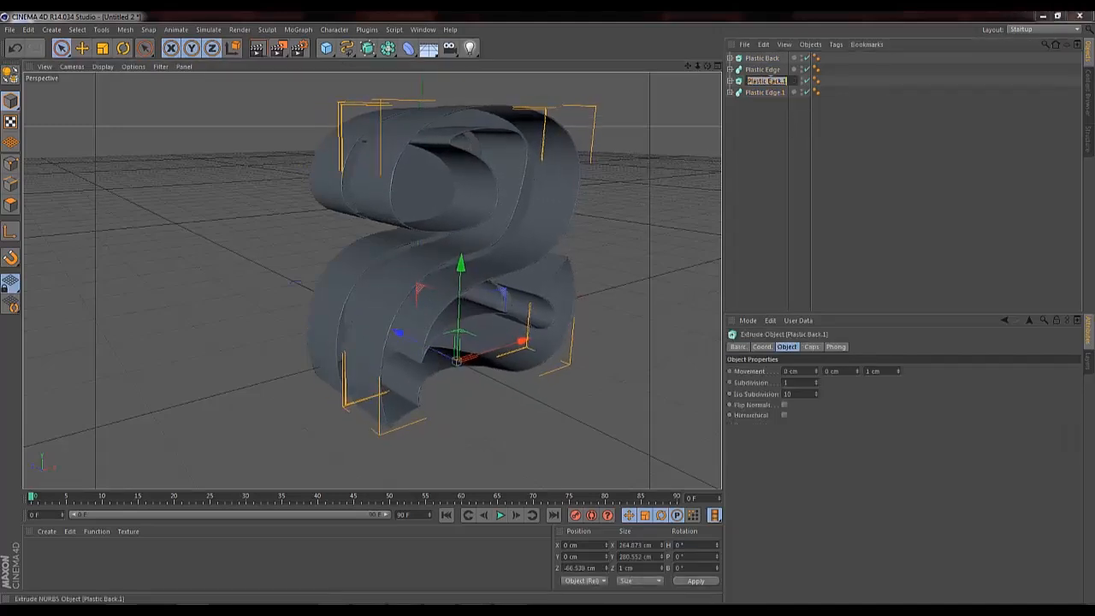
pyautogui.write('Glas')
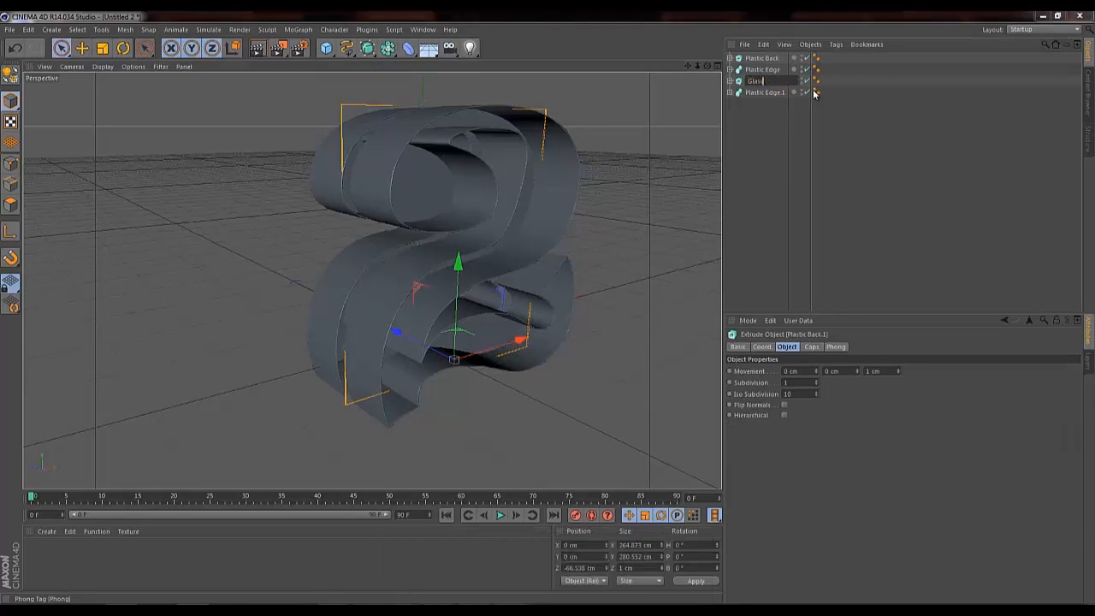
pyautogui.write('s Back')
pyautogui.press('Return')
pyautogui.doubleClick(766, 92)
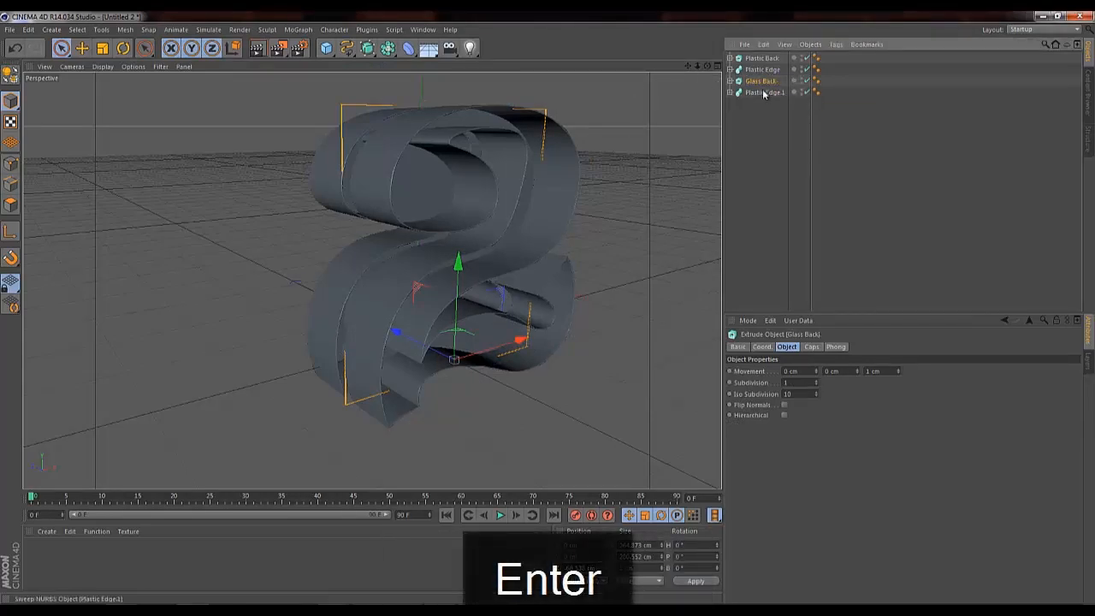
pyautogui.write('Glas')
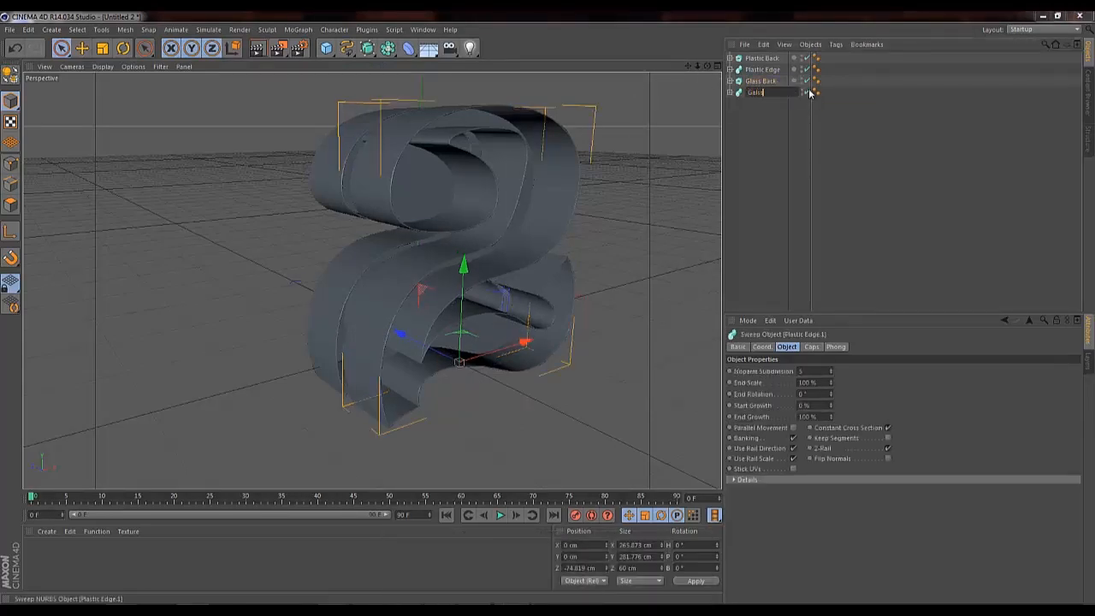
pyautogui.write('lss Edge')
pyautogui.press('Return')
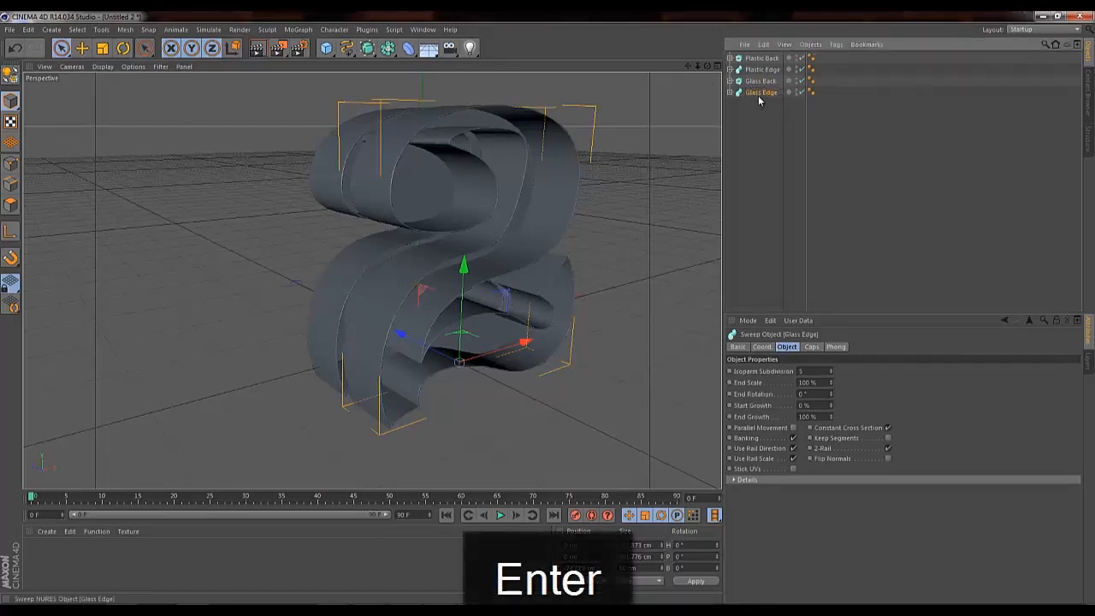
# Set the height of Glass Edge's rectangle profile to 20 cm.
pyautogui.click(730, 93)
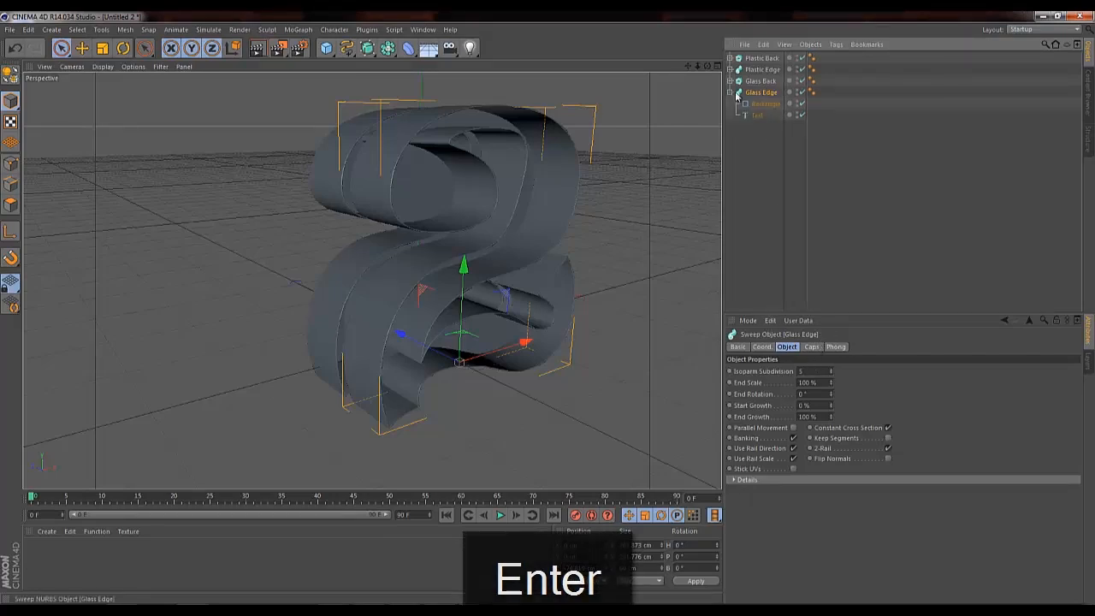
pyautogui.click(761, 104)
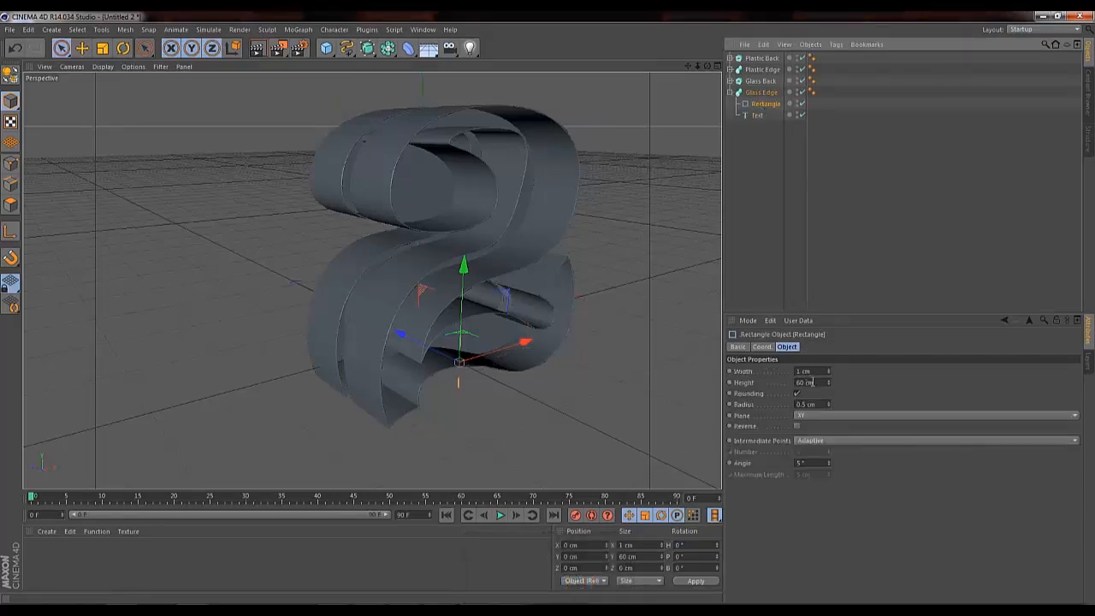
pyautogui.doubleClick(812, 382)
pyautogui.write('20')
pyautogui.press('Return')
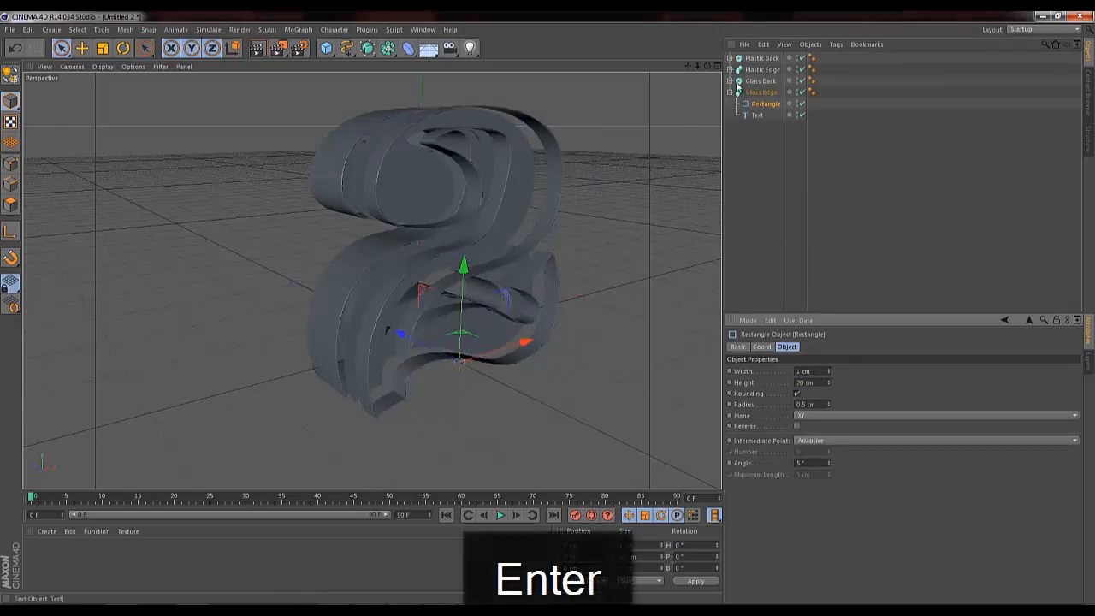
# Set Glass Back's Z extrusion movement to 18 cm.
pyautogui.click(760, 82)
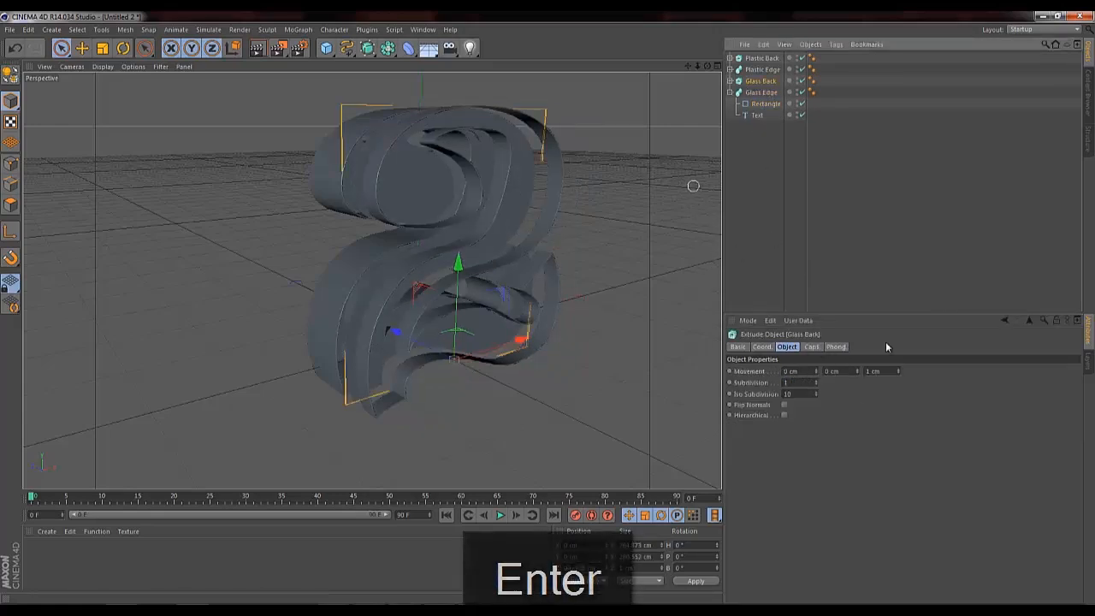
pyautogui.moveTo(896, 371); pyautogui.dragTo(798, 373)
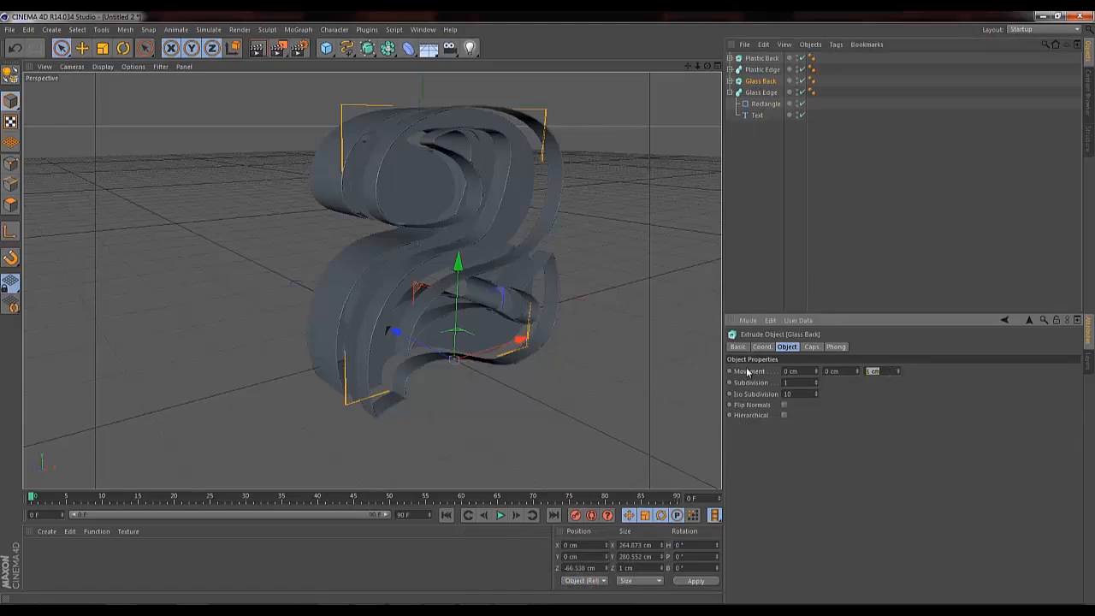
pyautogui.write('18')
pyautogui.press('Return')
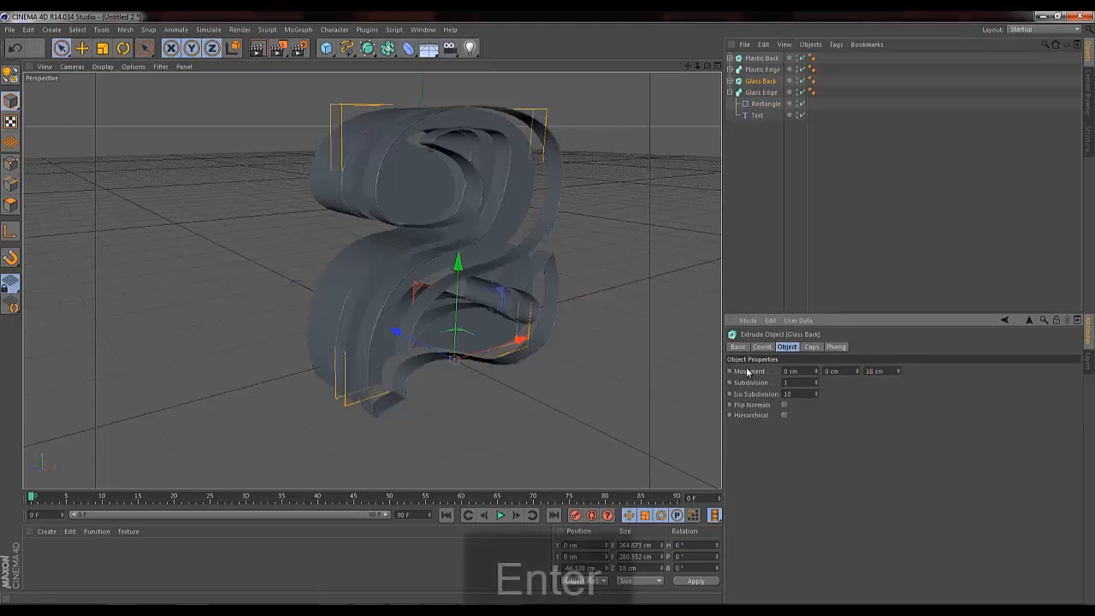
# Move Glass Back along Z to about -104.5 cm so it sits inside Glass Edge, and render the perspective view.
pyautogui.click(717, 66)
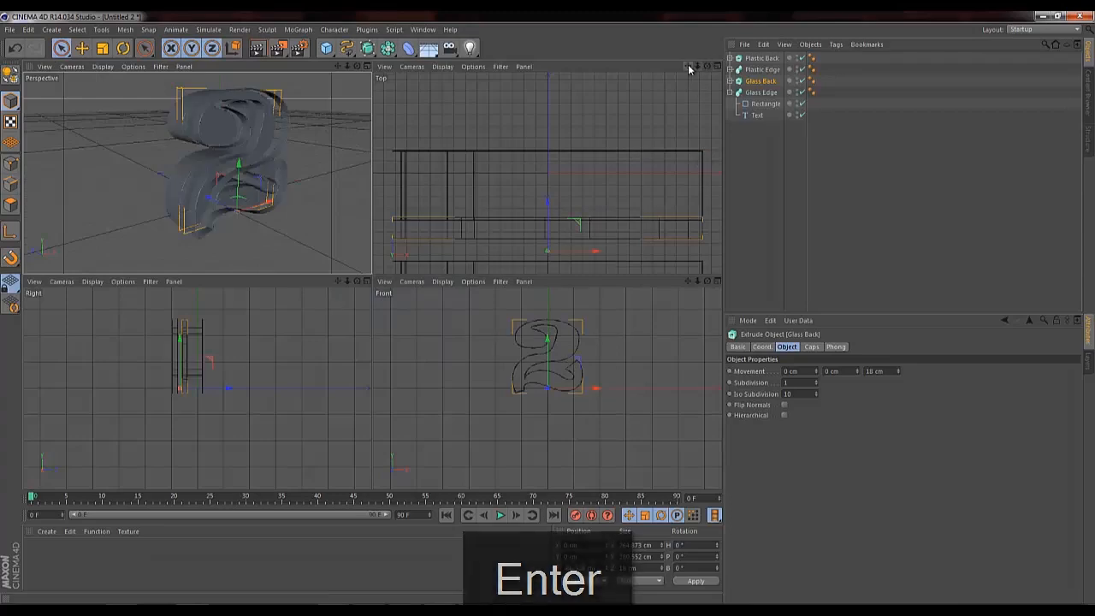
pyautogui.moveTo(688, 66); pyautogui.dragTo(591, 191)
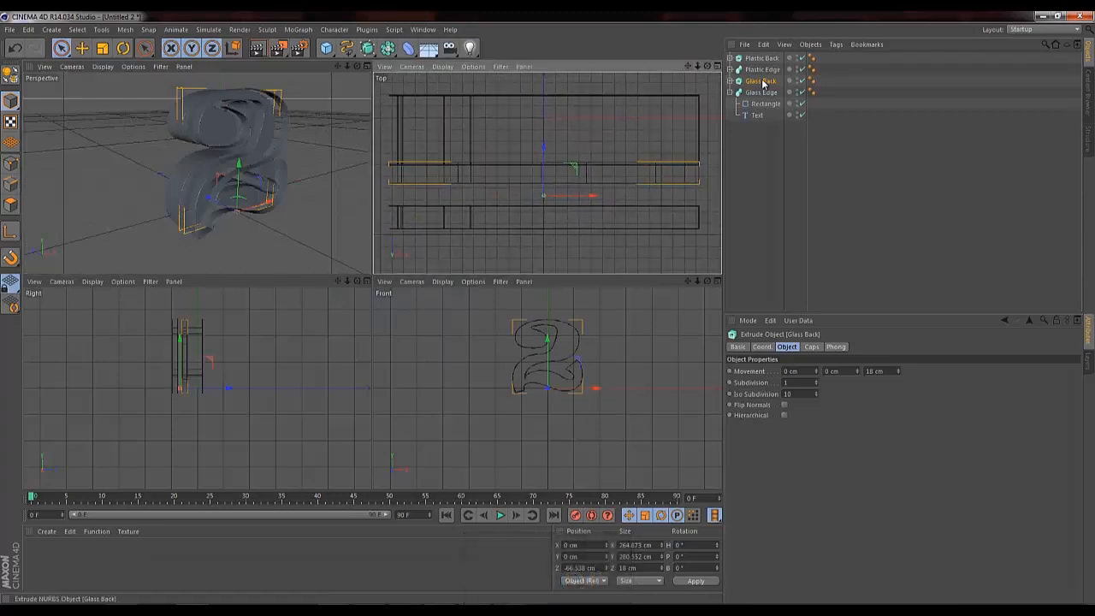
pyautogui.moveTo(545, 170); pyautogui.dragTo(548, 191)
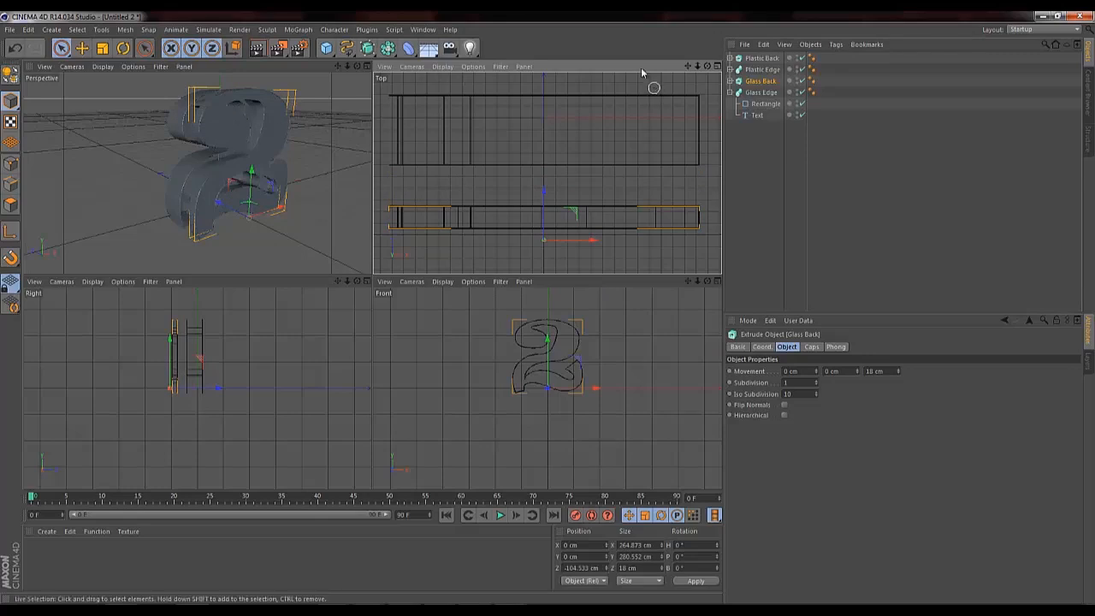
pyautogui.moveTo(338, 66); pyautogui.dragTo(370, 278)
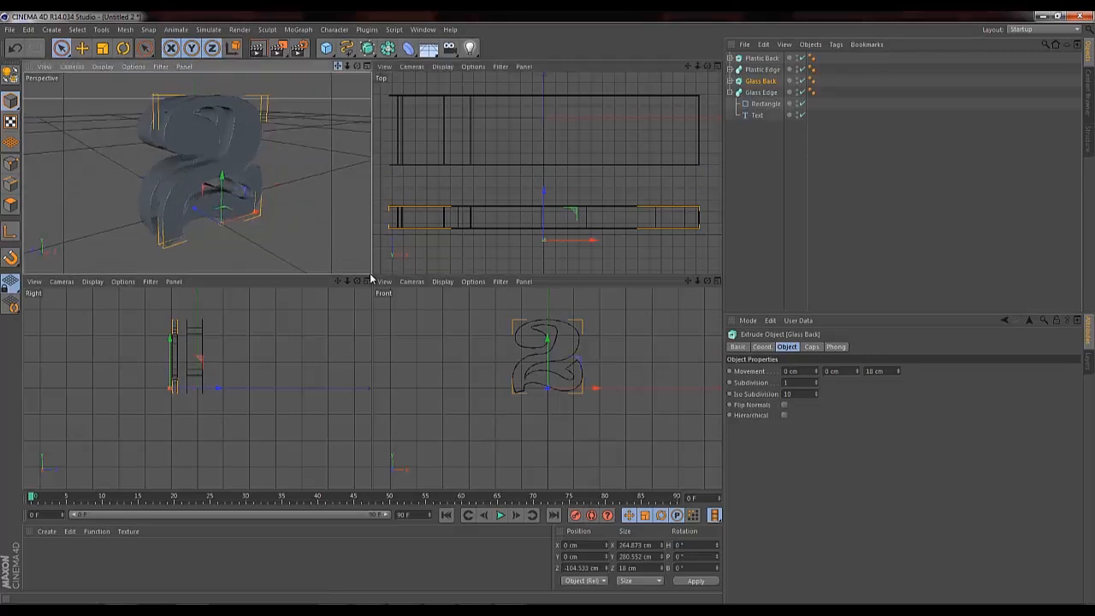
pyautogui.click(366, 66)
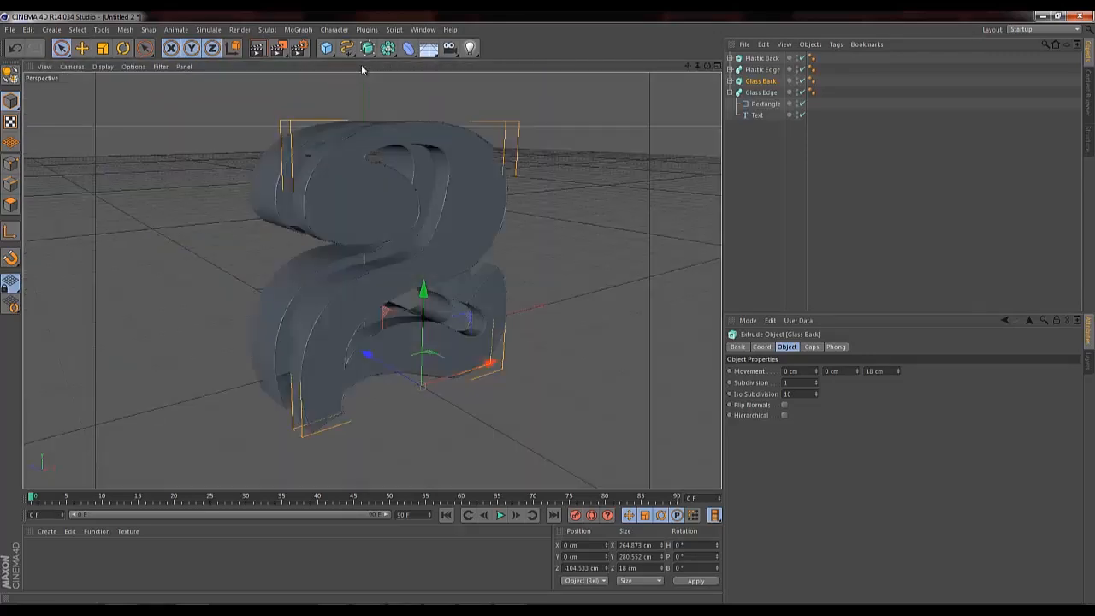
pyautogui.click(257, 50)
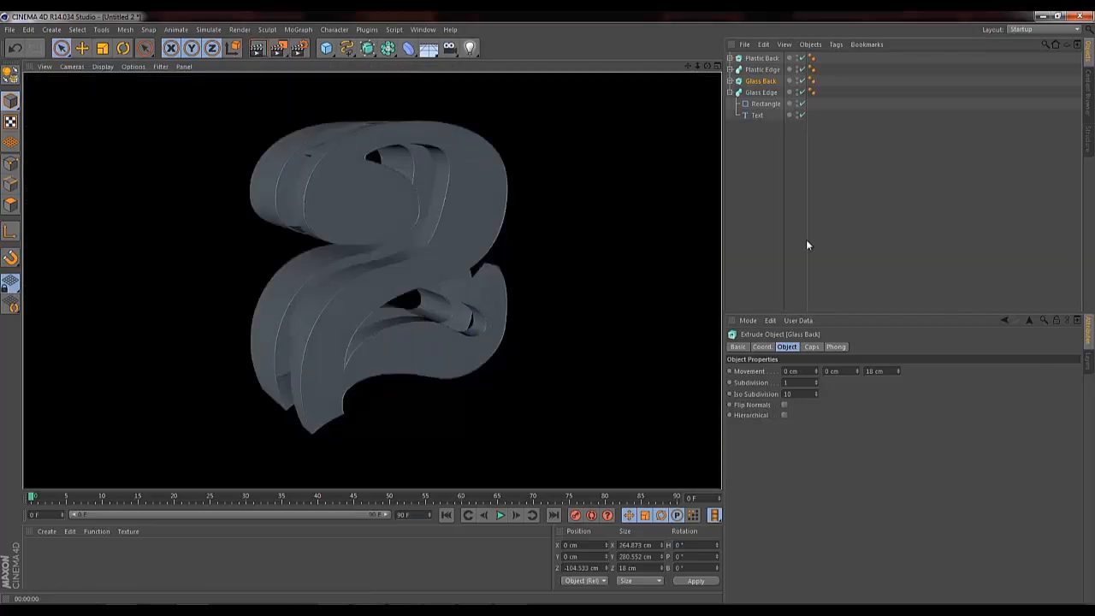
# Set Glass Edge's rectangle profile to 2 cm width and 1 cm rounding radius, and render the view.
pyautogui.click(765, 103)
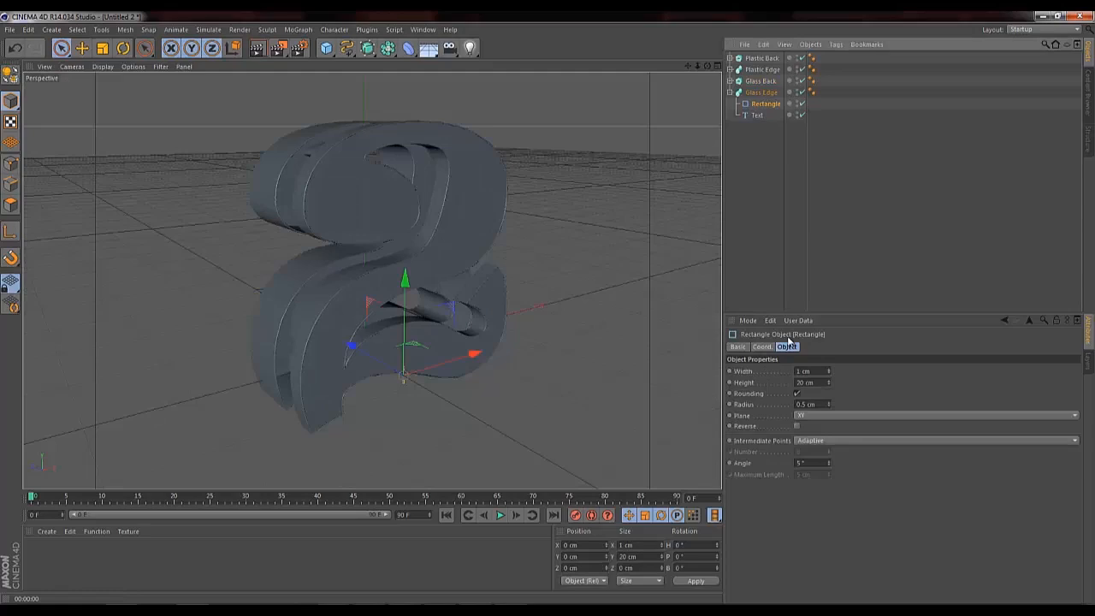
pyautogui.click(817, 371)
pyautogui.press('Up')
pyautogui.press('Up')
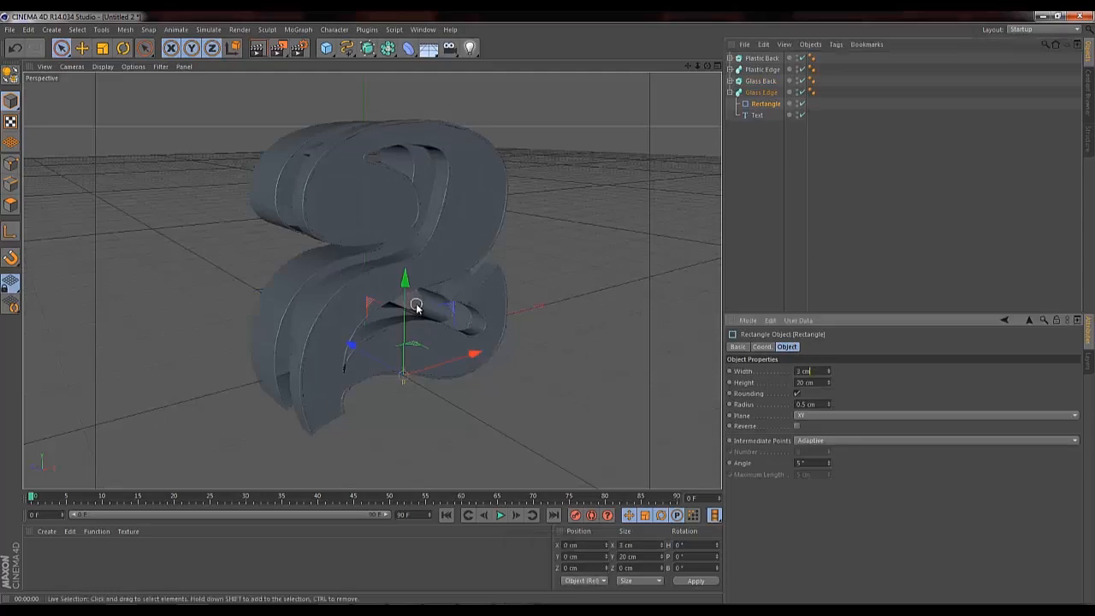
pyautogui.press('Down')
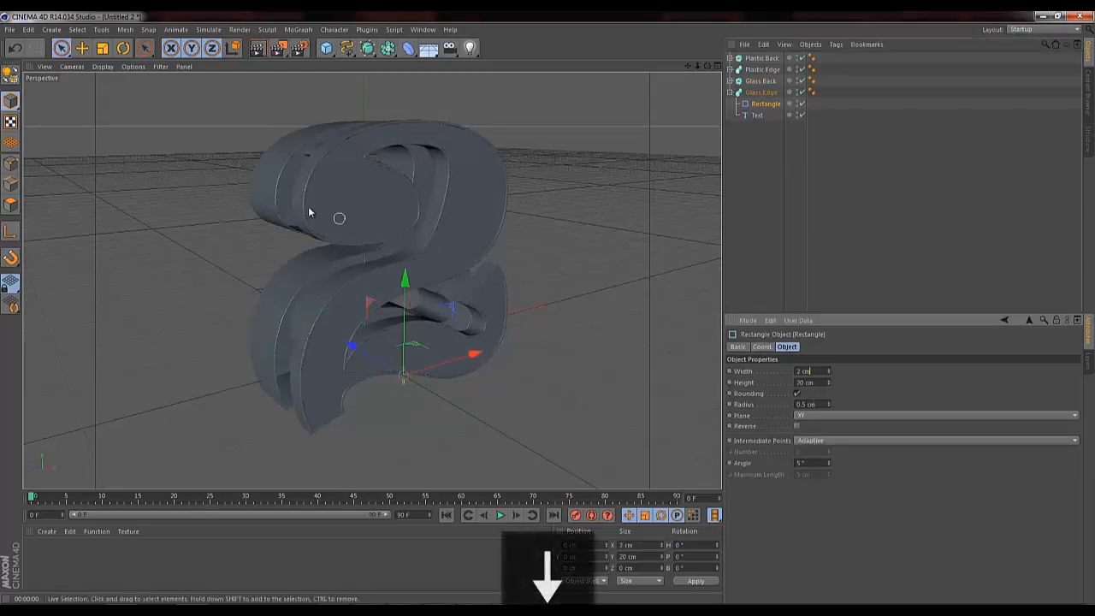
pyautogui.doubleClick(817, 404)
pyautogui.write('1')
pyautogui.press('Return')
pyautogui.hotkey('ctrl', 'r')
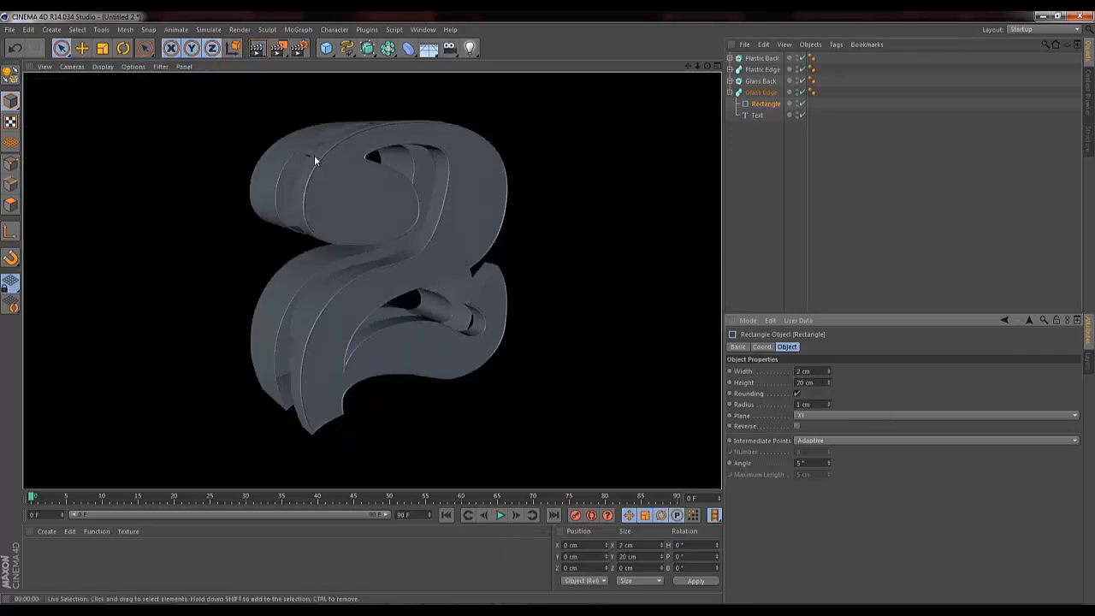
# Move Glass Back and Glass Edge together about 18 cm further forward along Z, away from the plastic part.
pyautogui.click(707, 65)
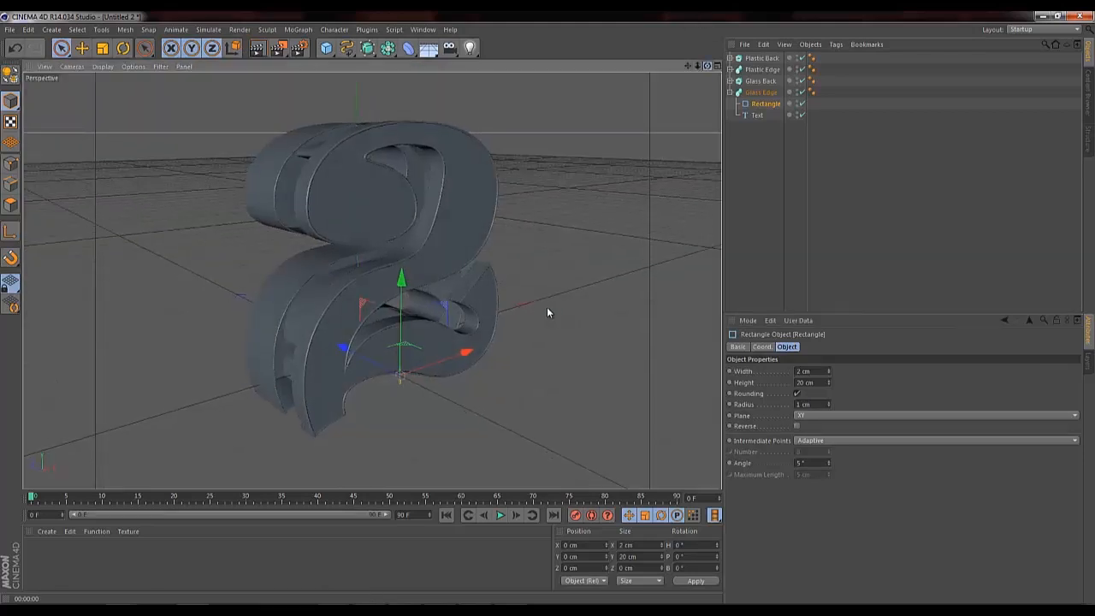
pyautogui.click(730, 92)
pyautogui.keyDown('ctrl'); pyautogui.click(761, 92); pyautogui.keyUp('ctrl')
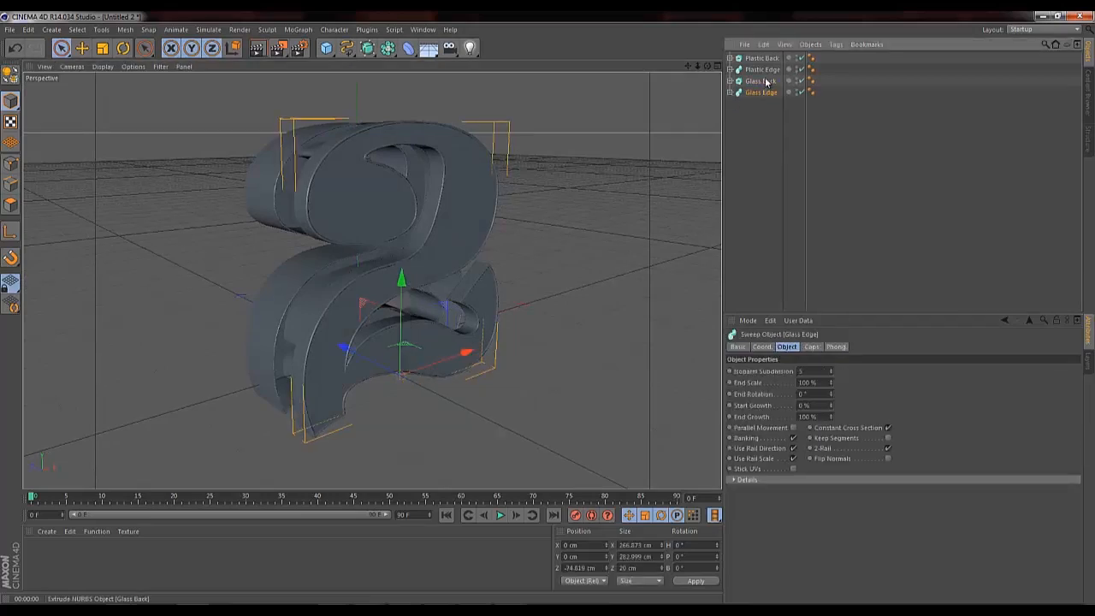
pyautogui.moveTo(349, 350); pyautogui.dragTo(360, 360)
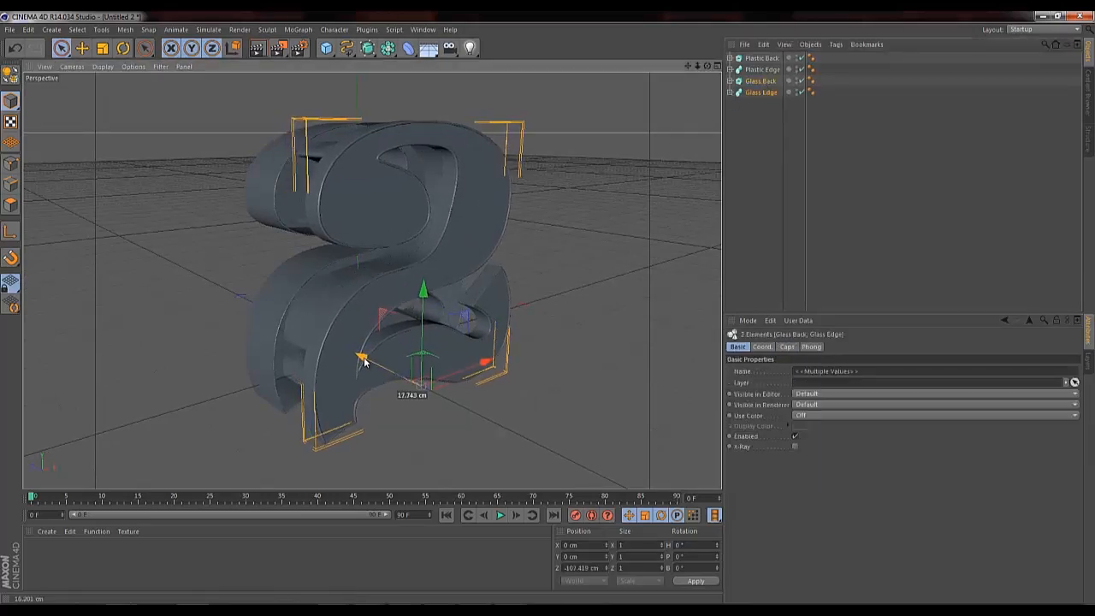
pyautogui.click(744, 108)
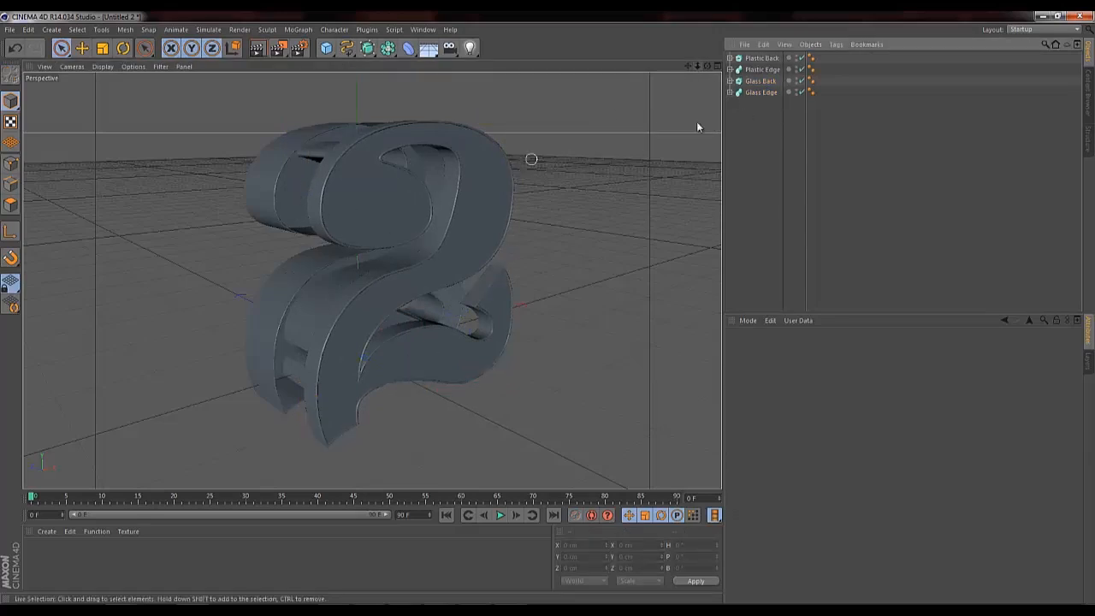
# Expand the four plastic and glass object hierarchies, try selecting their Text splines together, and clear the selection.
pyautogui.click(730, 91)
pyautogui.click(729, 81)
pyautogui.click(729, 70)
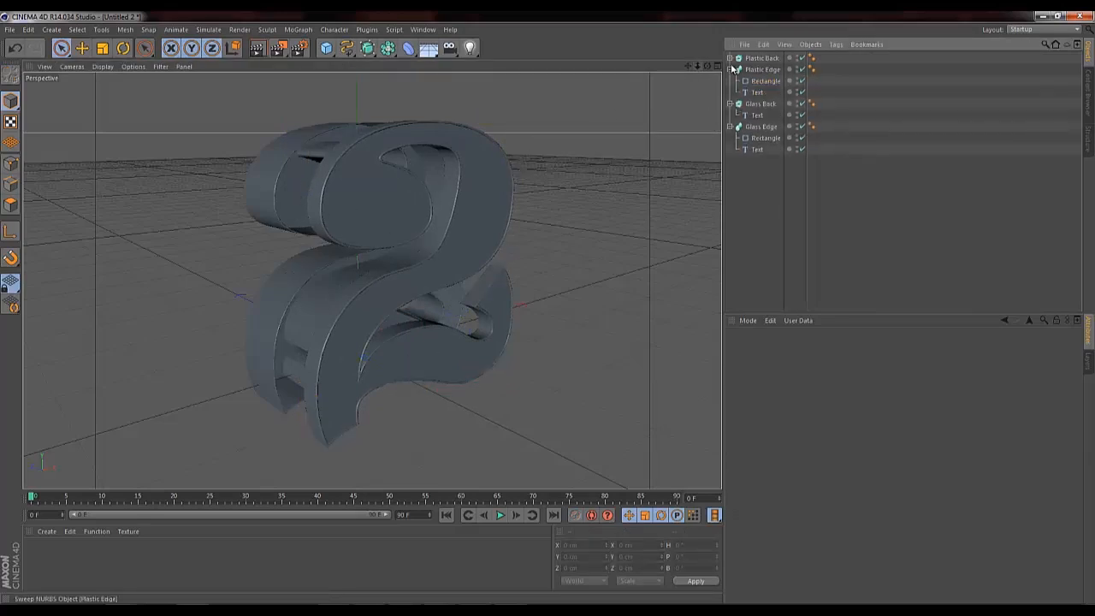
pyautogui.click(730, 57)
pyautogui.click(757, 70)
pyautogui.keyDown('ctrl'); pyautogui.click(756, 104); pyautogui.keyUp('ctrl')
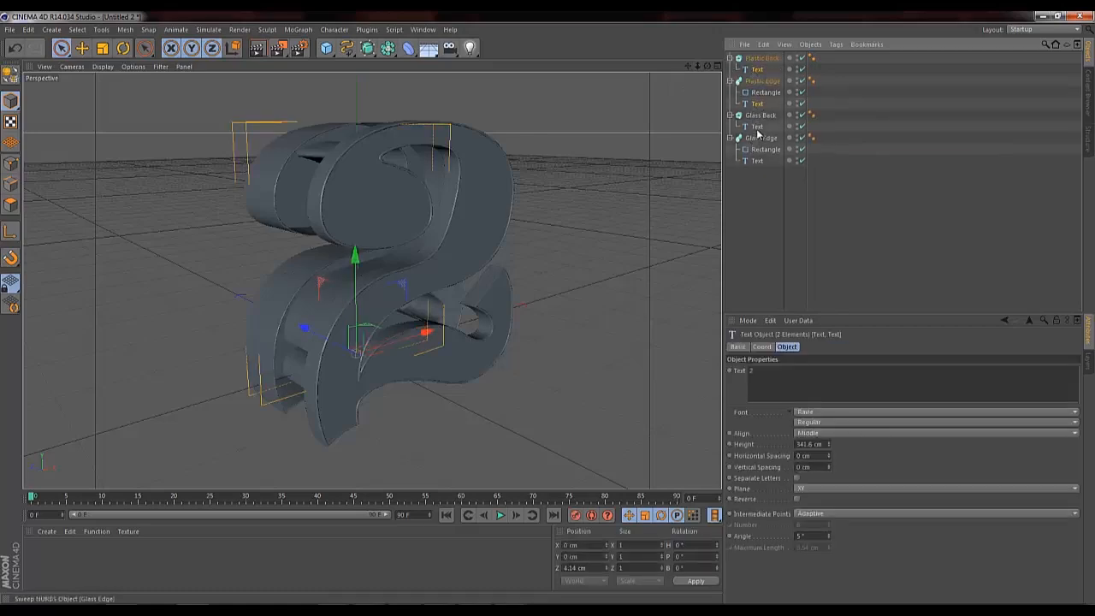
pyautogui.keyDown('ctrl'); pyautogui.click(757, 127); pyautogui.keyUp('ctrl')
pyautogui.click(768, 237)
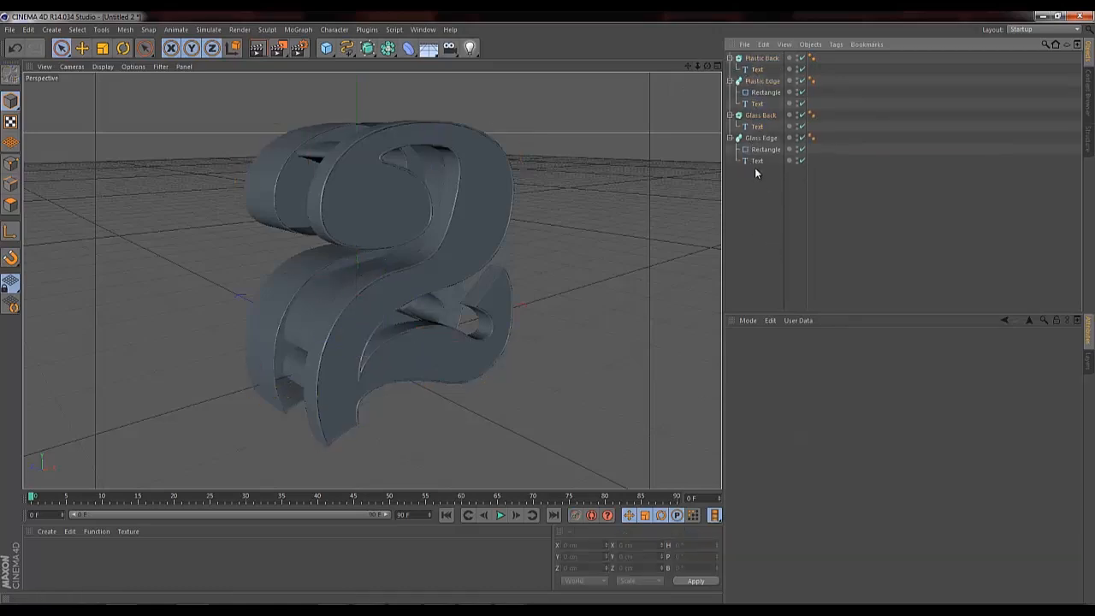
# Collapse the four object hierarchies and group Plastic Back, Plastic Edge, Glass Back and Glass Edge under one null.
pyautogui.click(730, 57)
pyautogui.click(729, 70)
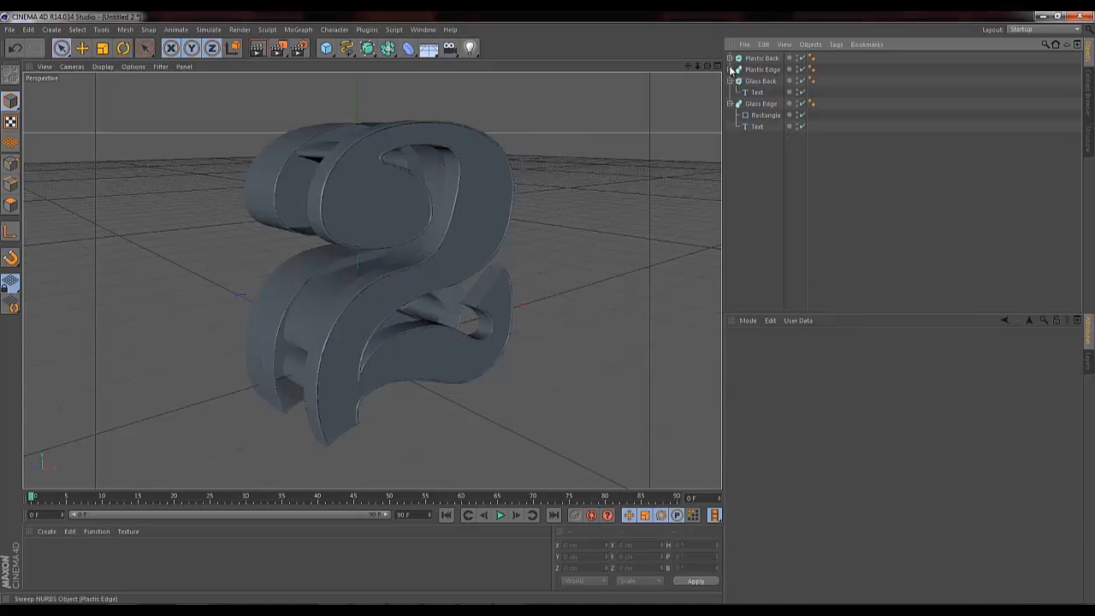
pyautogui.click(729, 80)
pyautogui.click(729, 92)
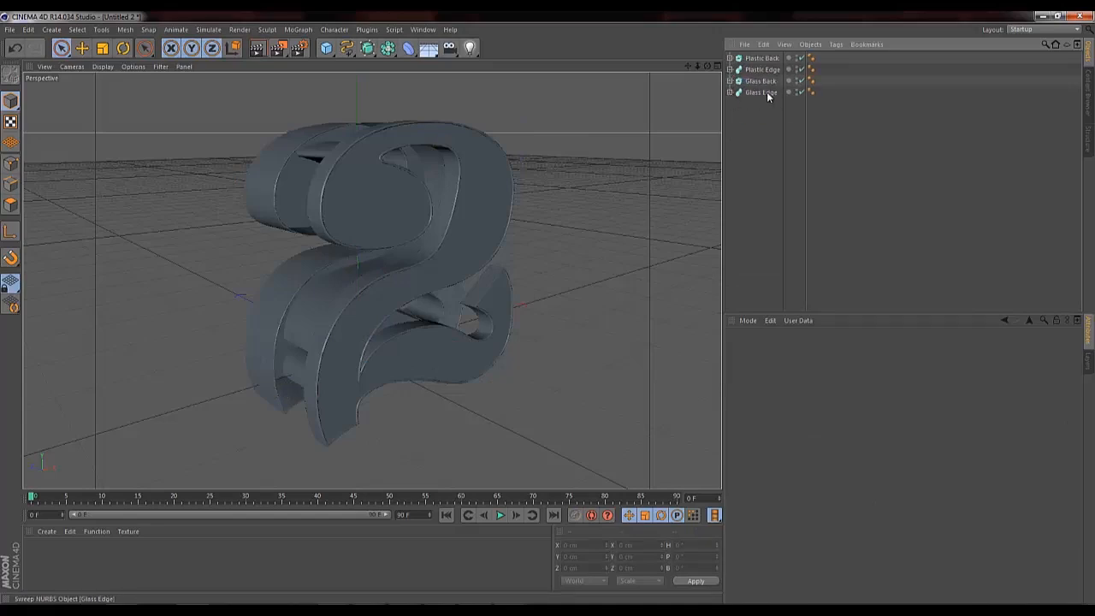
pyautogui.click(764, 93)
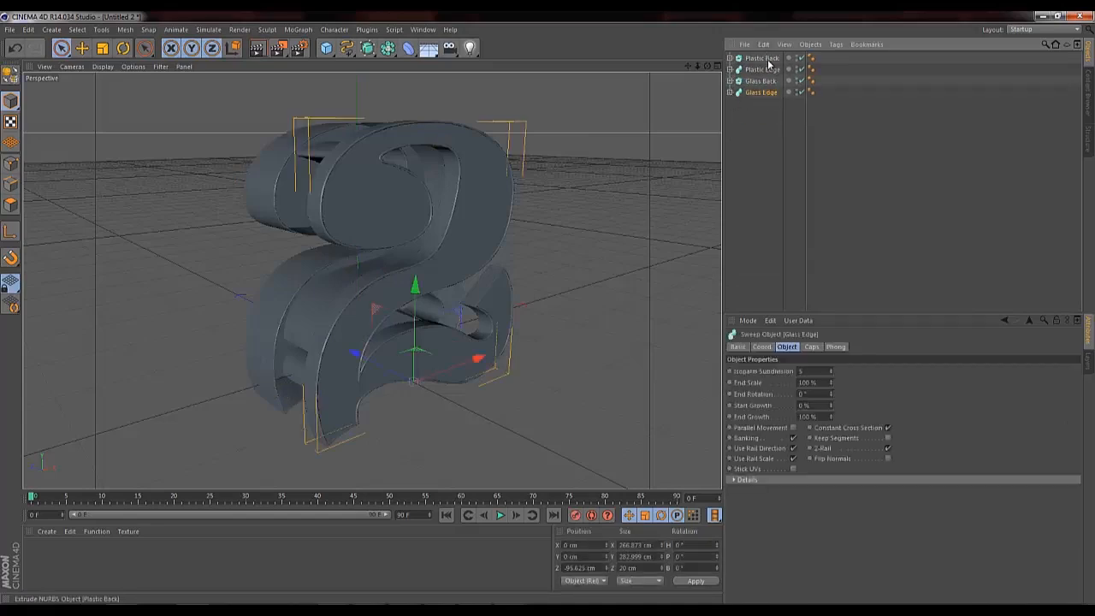
pyautogui.keyDown('shift'); pyautogui.click(768, 57); pyautogui.keyUp('shift')
pyautogui.hotkey('alt', 'g')
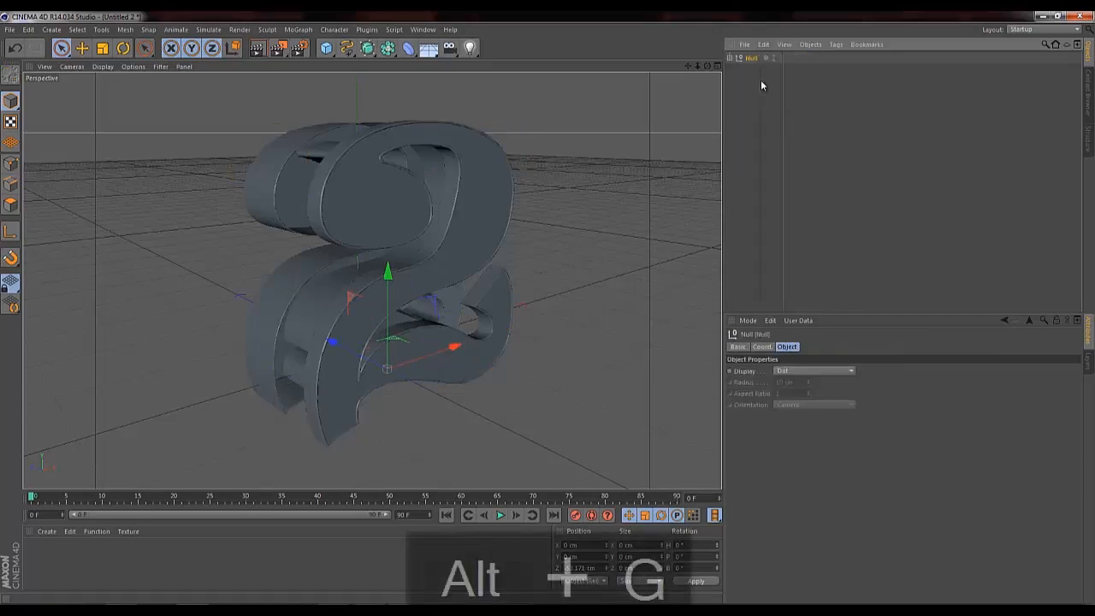
# Rename the new group null as Main Text.
pyautogui.doubleClick(752, 58)
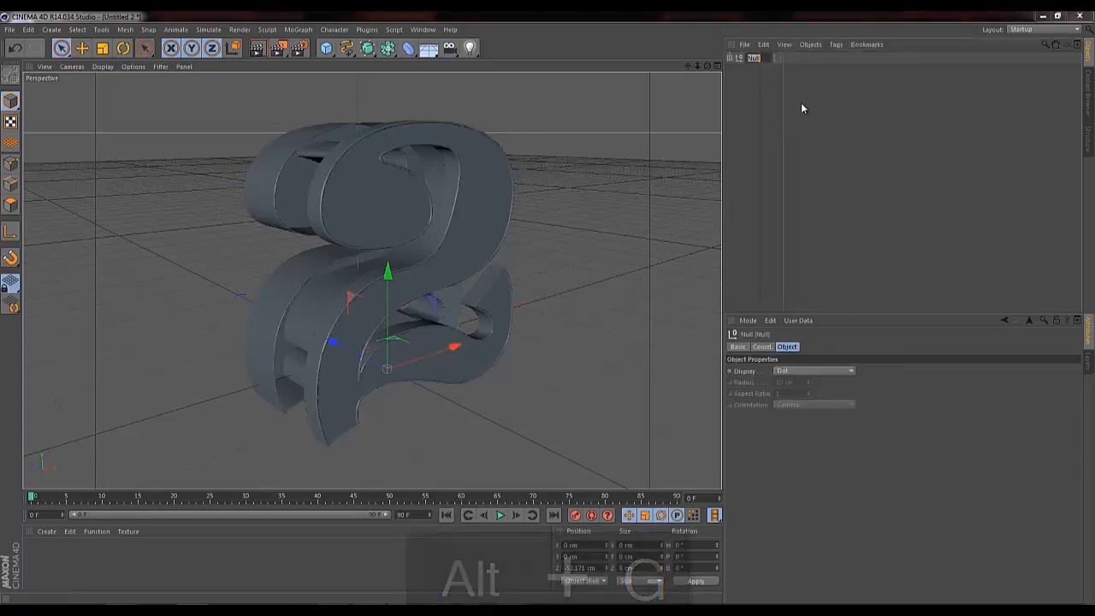
pyautogui.write('Main ')
pyautogui.write('Text')
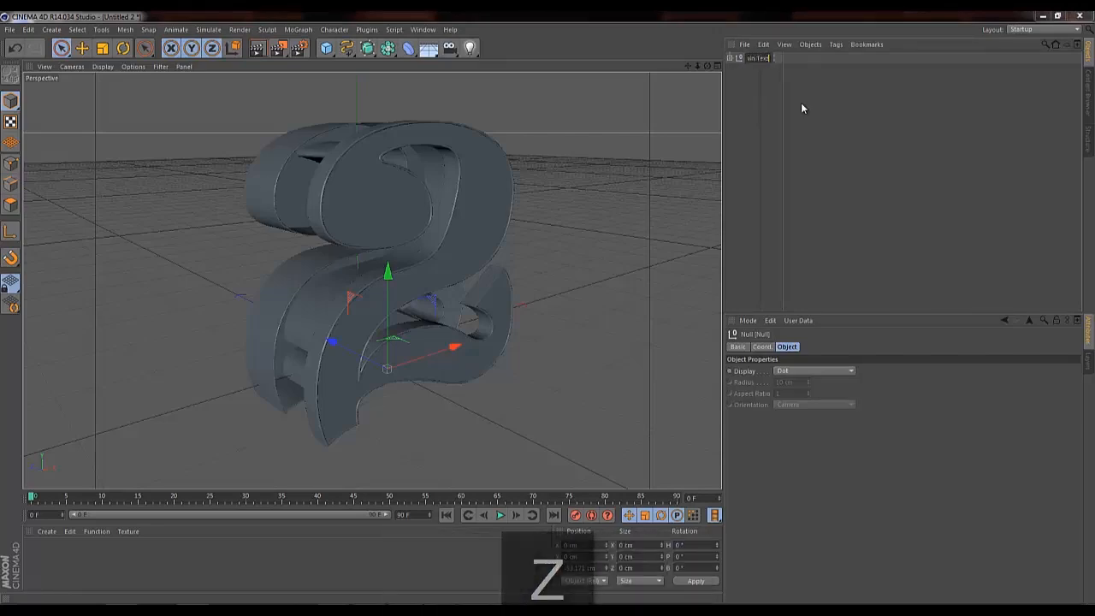
pyautogui.press('Return')
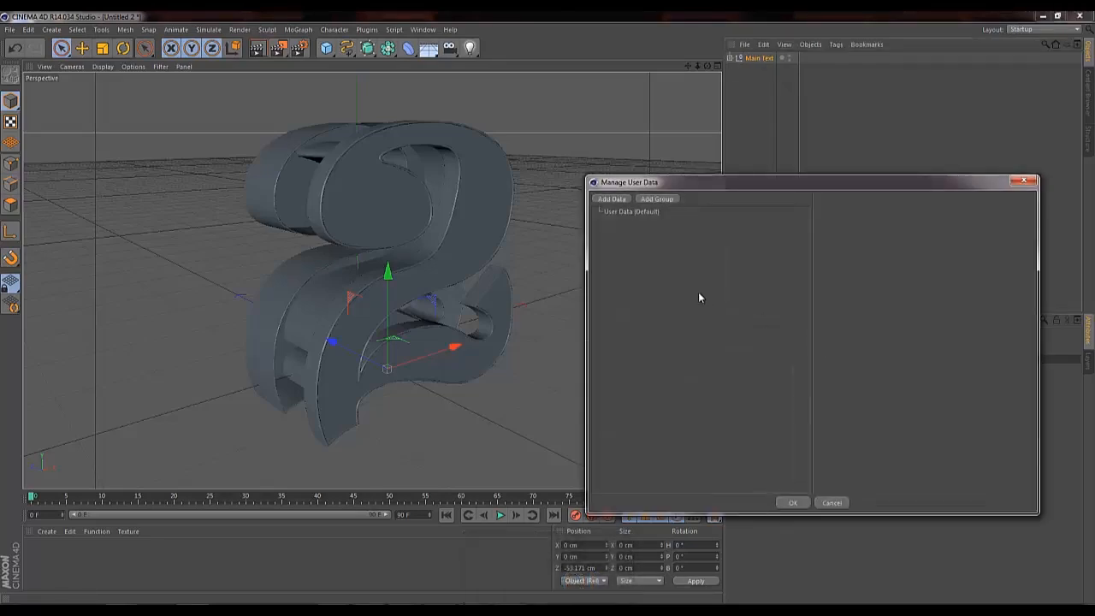
# Add a user data entry named Text with the String data type to the Main Text null.
pyautogui.click(613, 198)
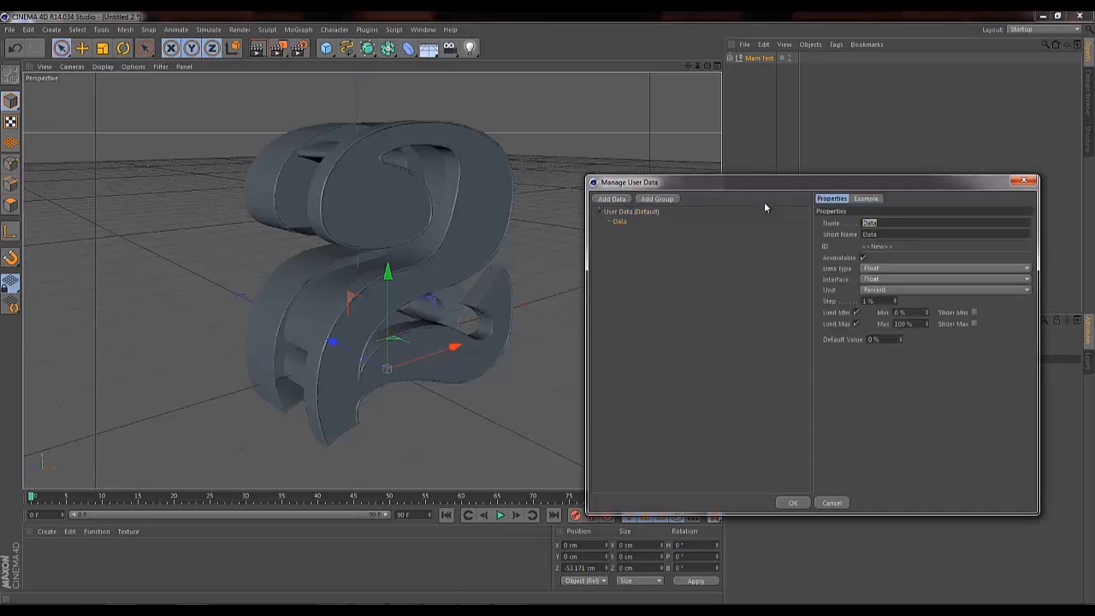
pyautogui.write('Text')
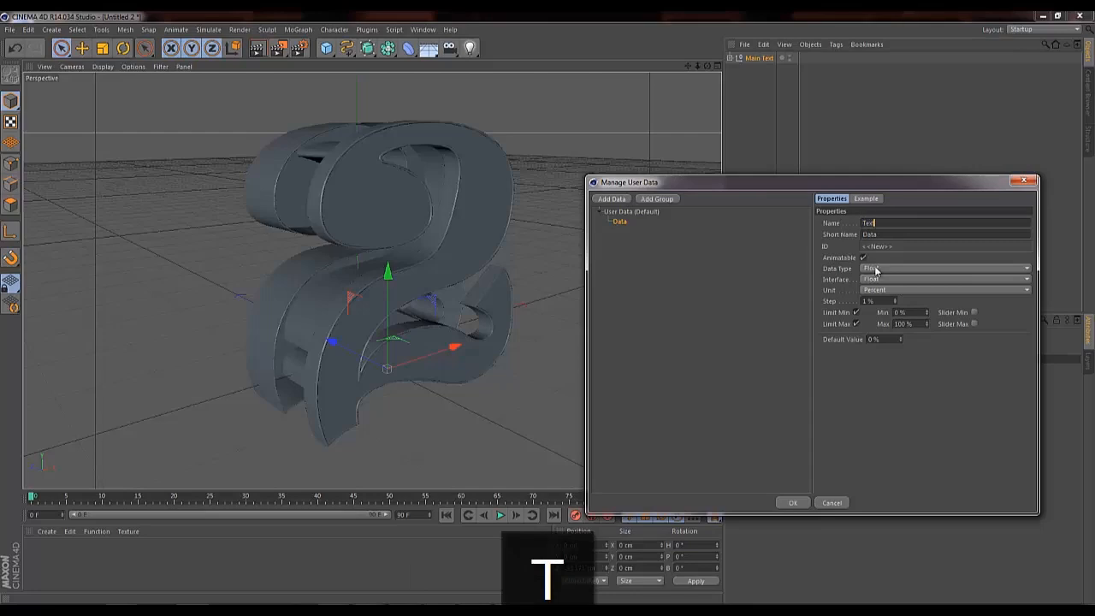
pyautogui.click(889, 272)
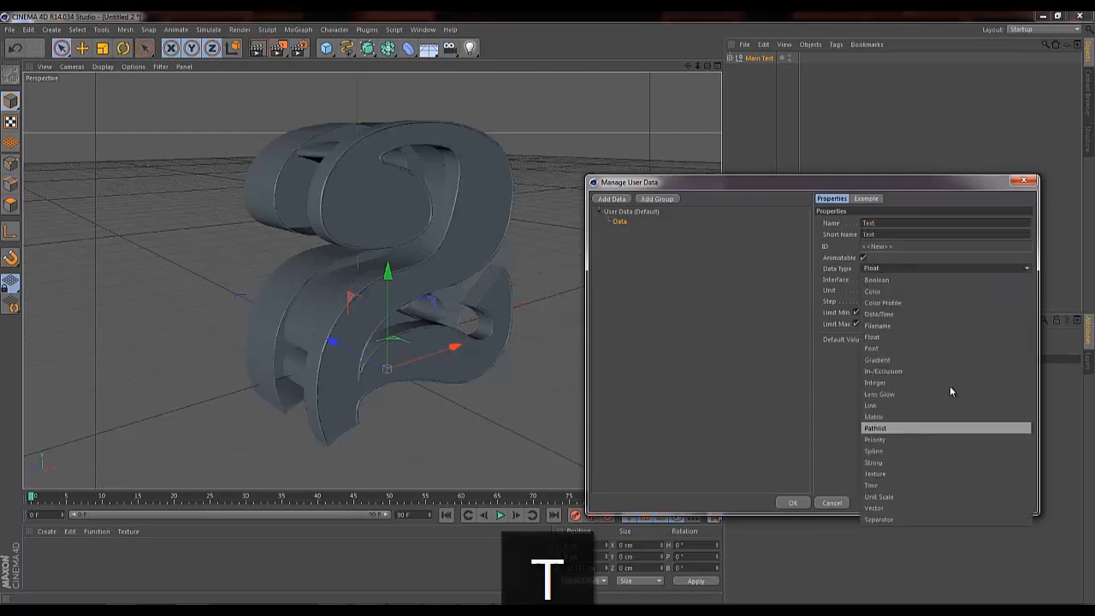
pyautogui.click(886, 461)
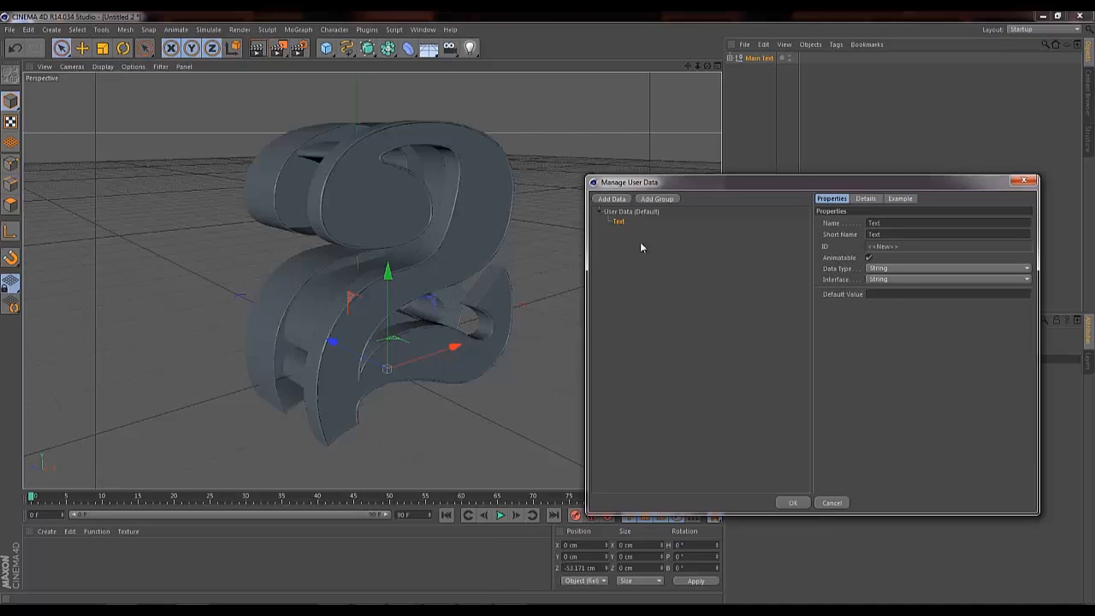
# Add a second user data entry named Font with the Font data type and accept the user data setup.
pyautogui.click(612, 199)
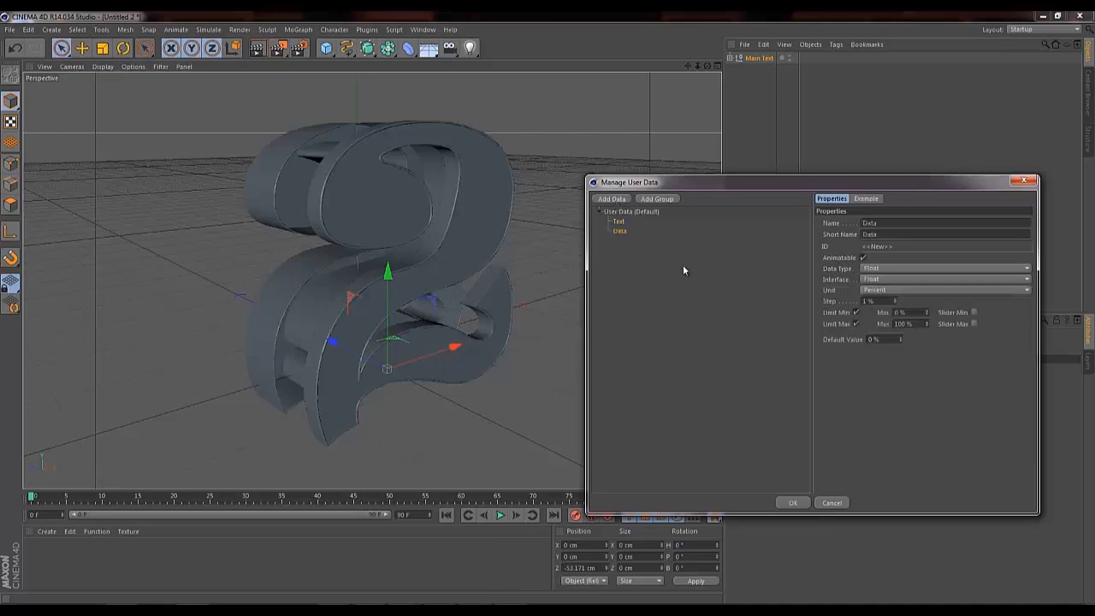
pyautogui.doubleClick(885, 222)
pyautogui.write('Font')
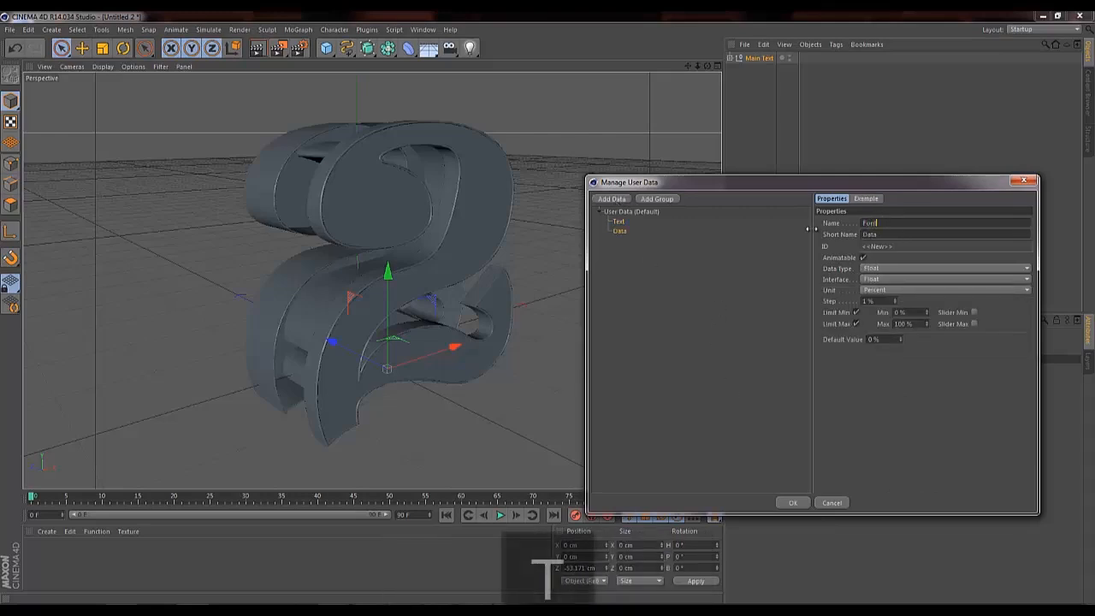
pyautogui.click(869, 268)
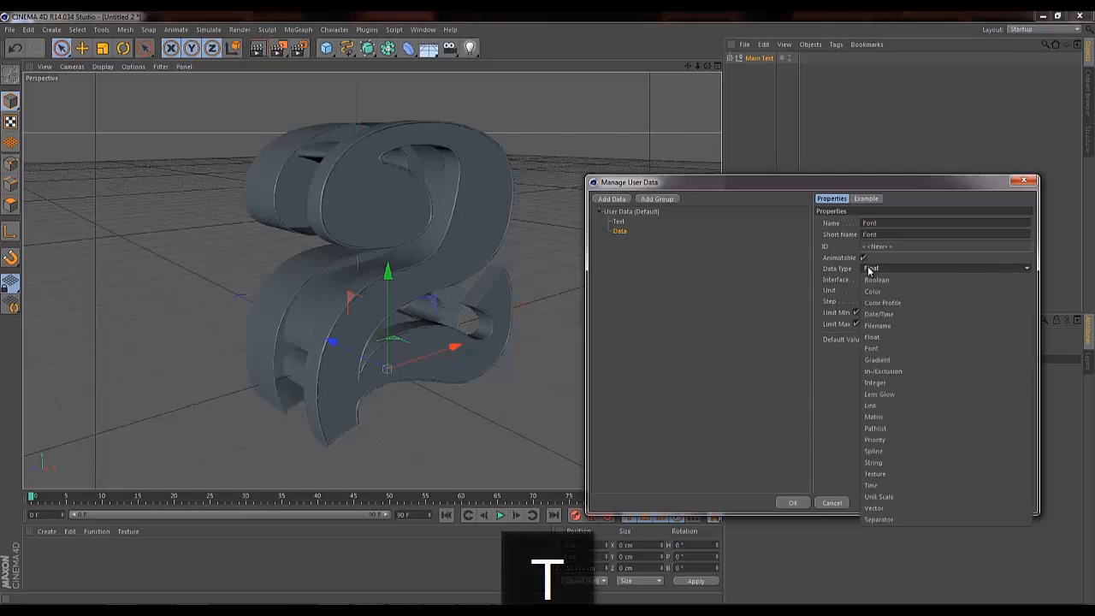
pyautogui.click(871, 349)
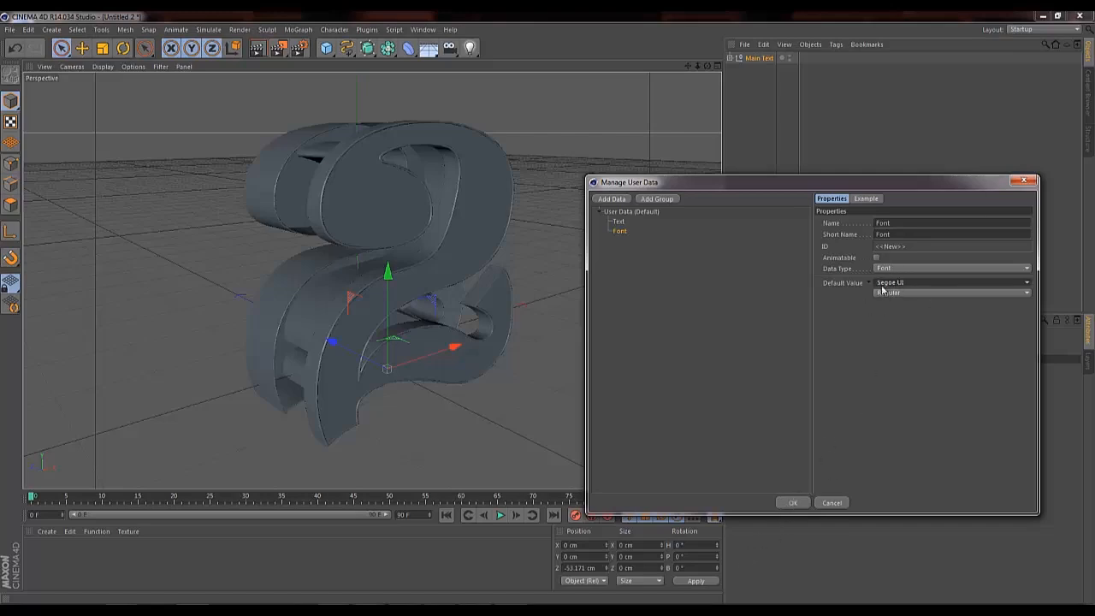
pyautogui.click(790, 503)
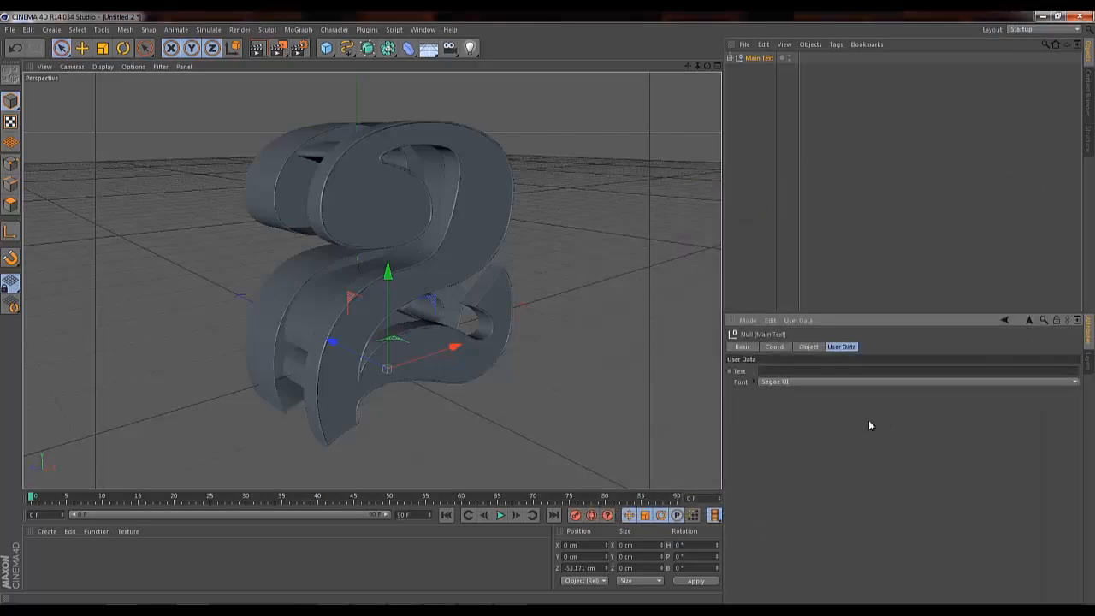
# Set Main Text's user data to the text 2 and the font Ravie.
pyautogui.click(759, 371)
pyautogui.write('2')
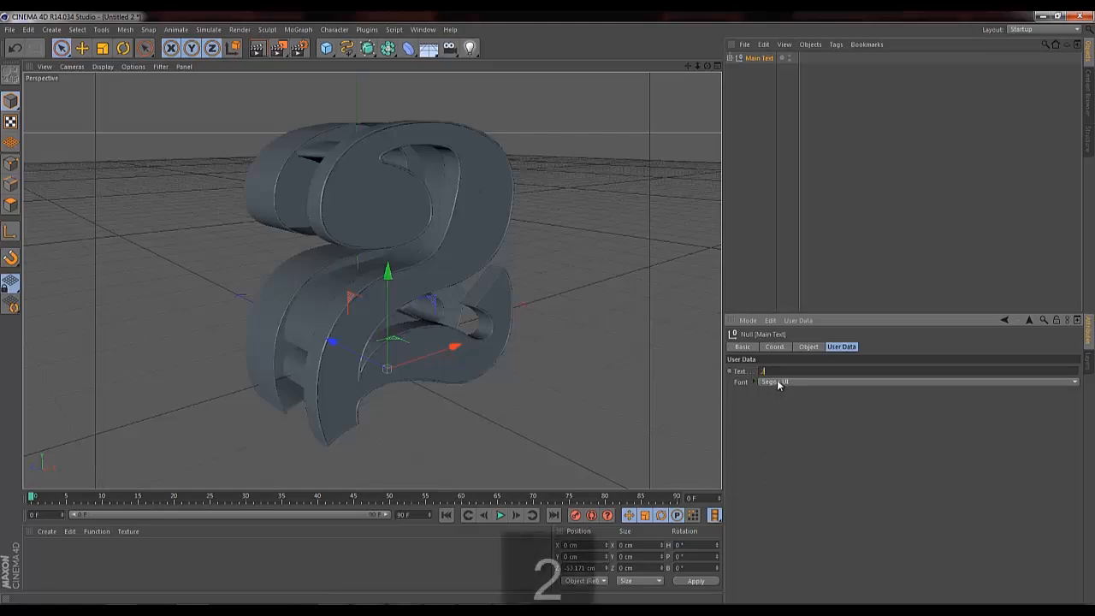
pyautogui.click(776, 382)
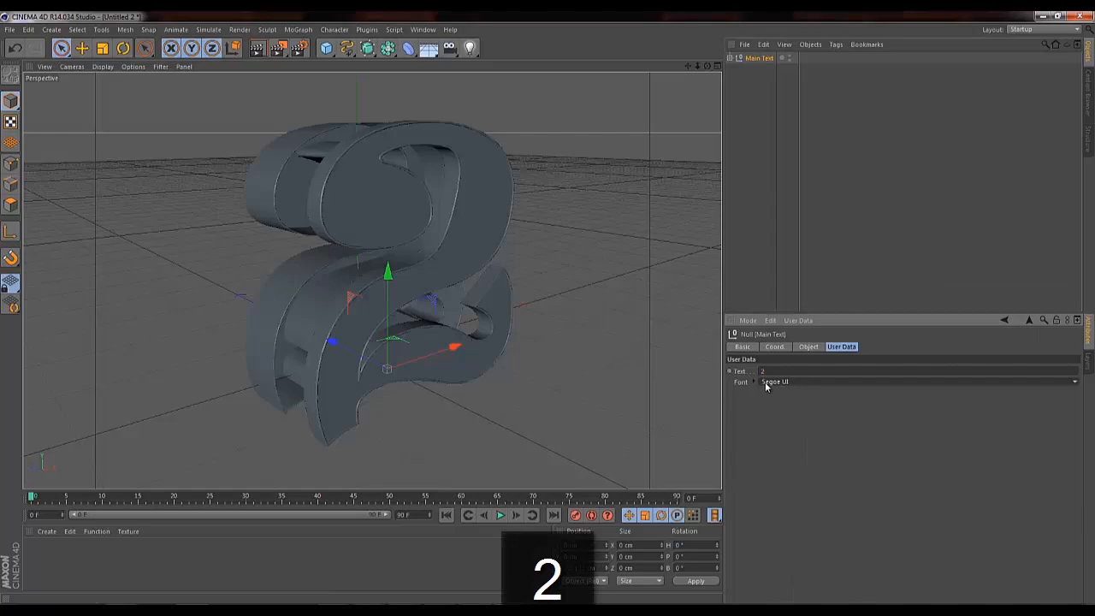
pyautogui.click(802, 247)
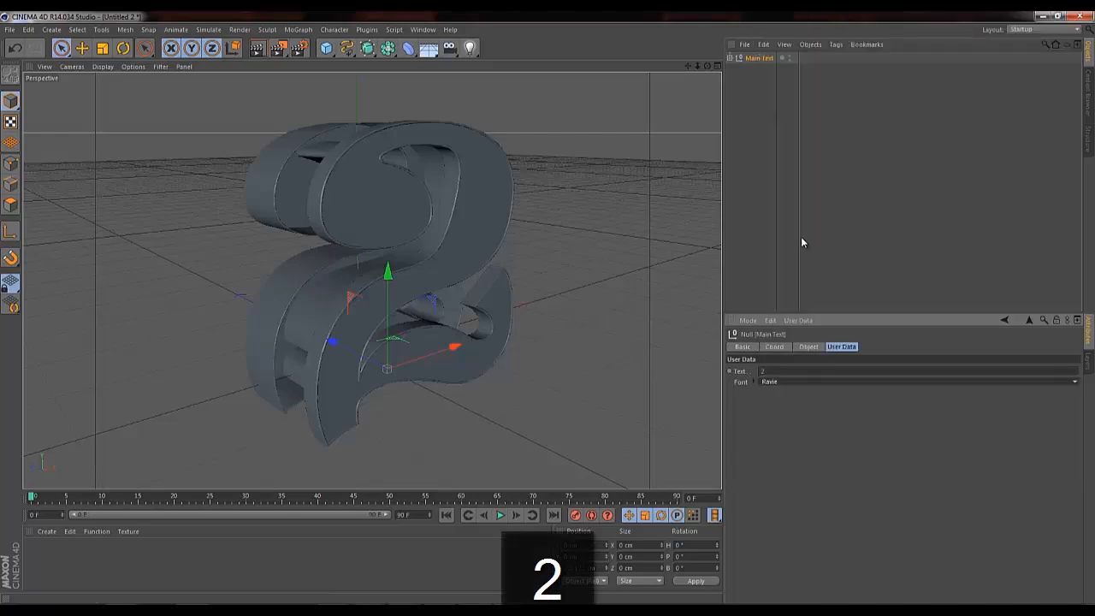
pyautogui.click(776, 370)
pyautogui.write('345')
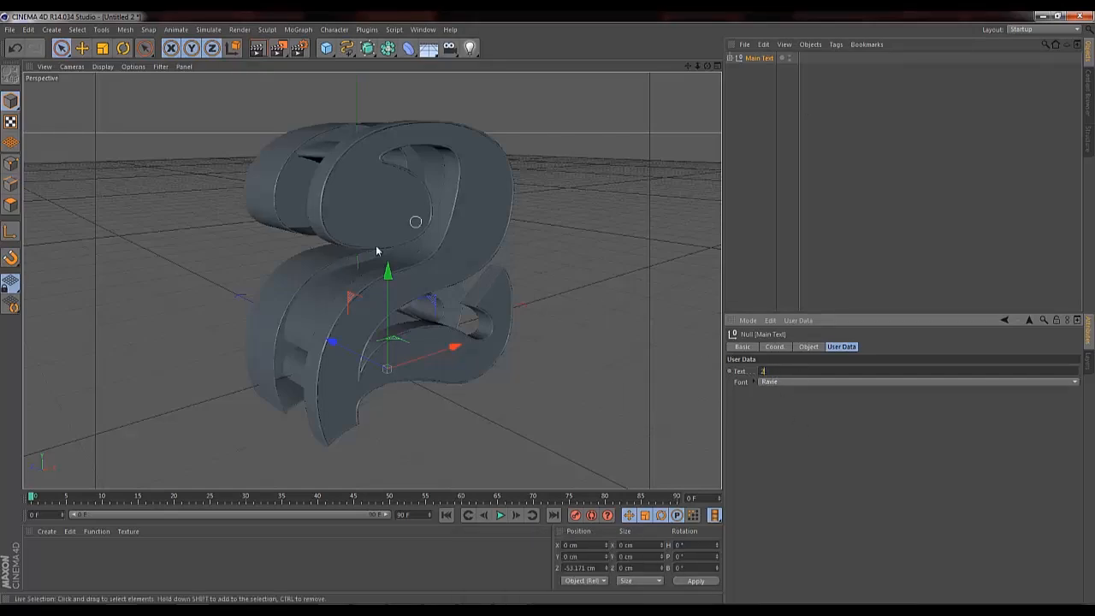
# Add an XPresso tag to Main Text and place the Main Text null as a node in its XPresso graph.
pyautogui.rightClick(764, 61)
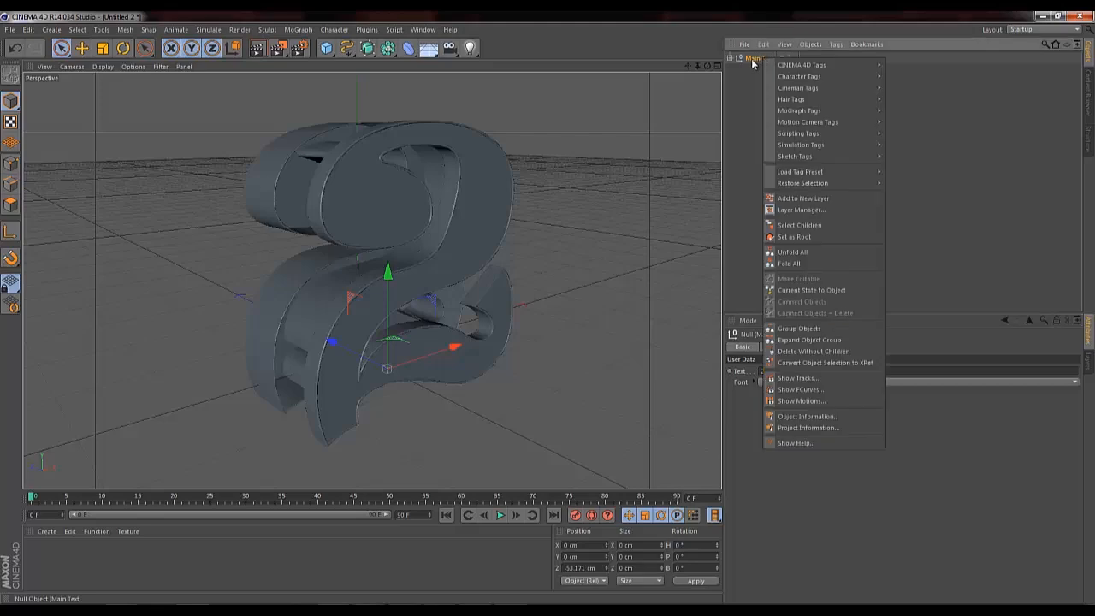
pyautogui.moveTo(871, 68)
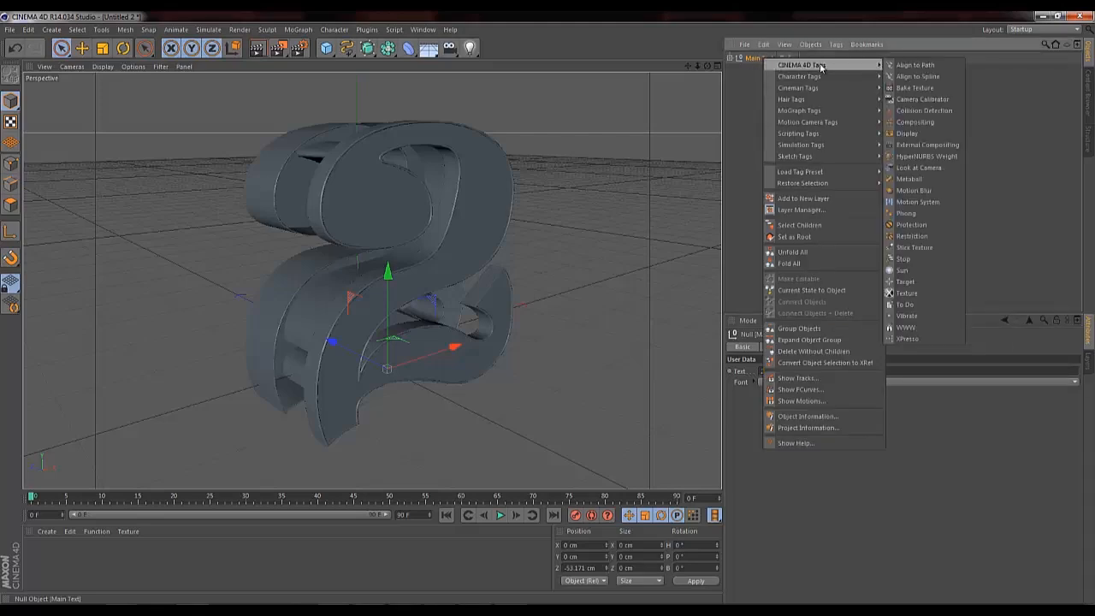
pyautogui.click(929, 338)
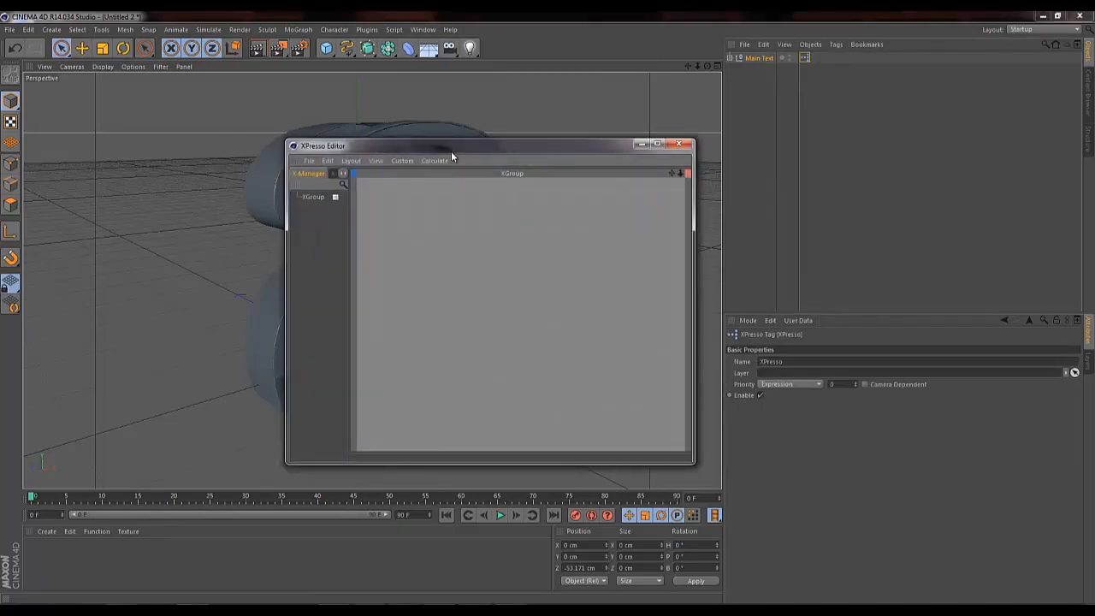
pyautogui.moveTo(450, 148); pyautogui.dragTo(293, 122)
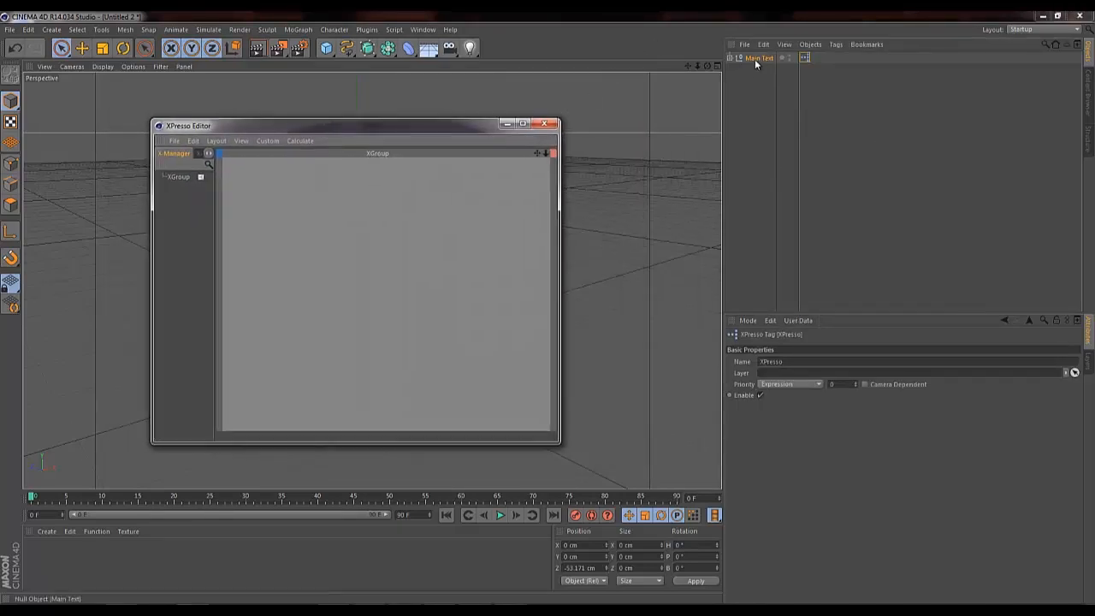
pyautogui.moveTo(756, 56); pyautogui.dragTo(339, 287)
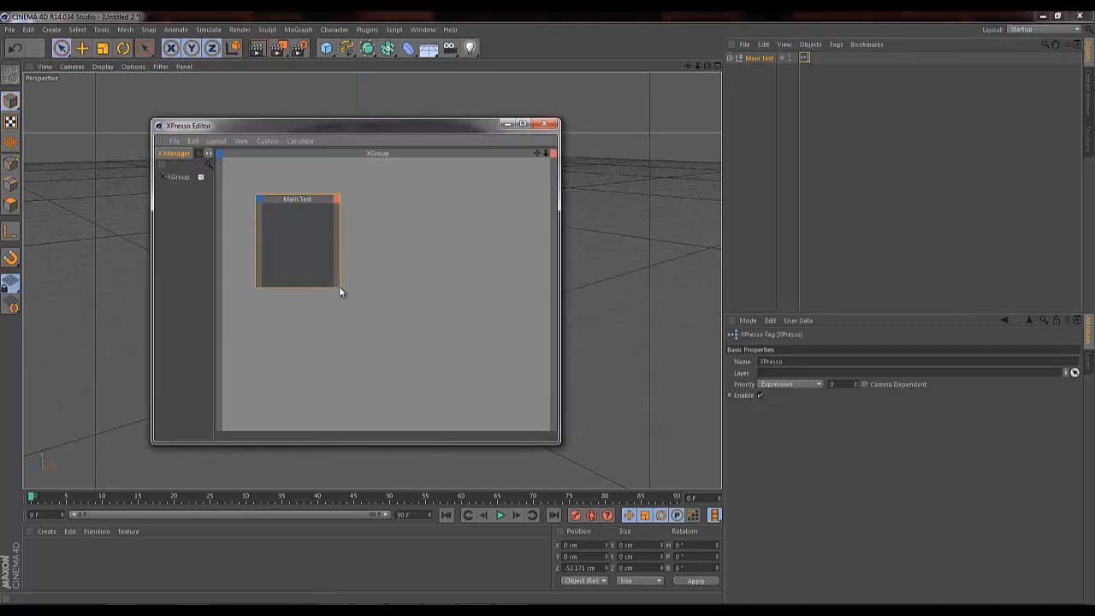
# Add output ports for the Text and Font user data to the Main Text node.
pyautogui.click(334, 200)
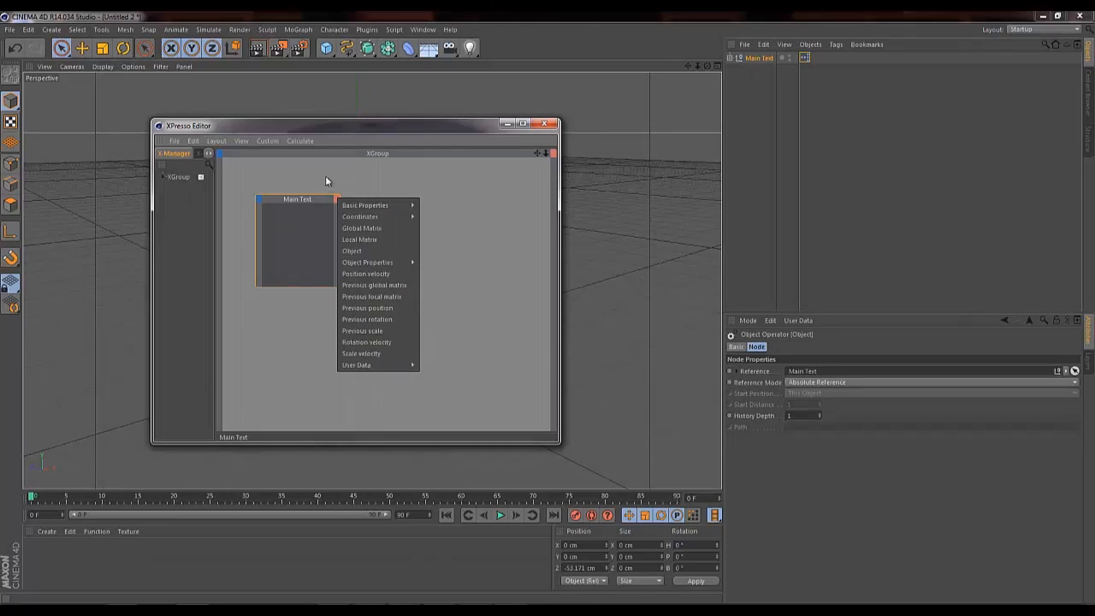
pyautogui.moveTo(378, 365)
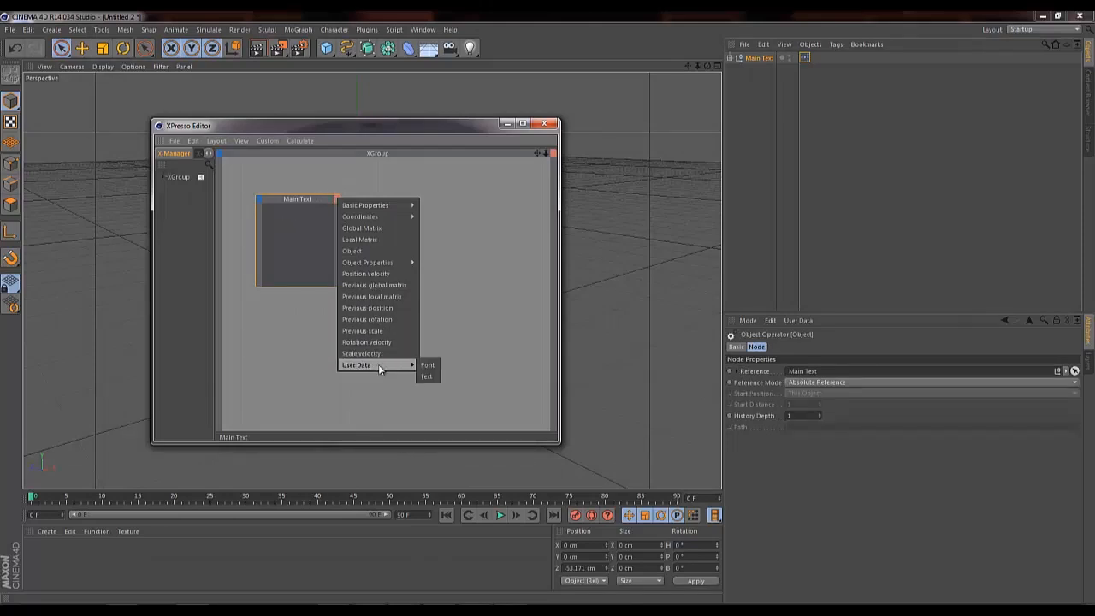
pyautogui.click(426, 377)
pyautogui.click(338, 200)
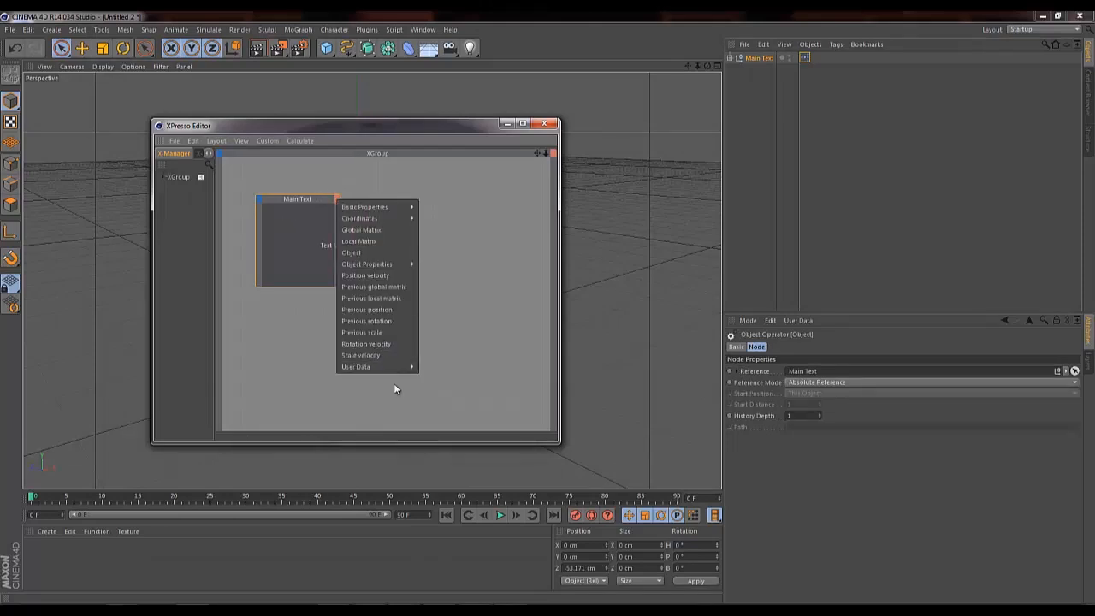
pyautogui.moveTo(355, 366)
pyautogui.click(426, 368)
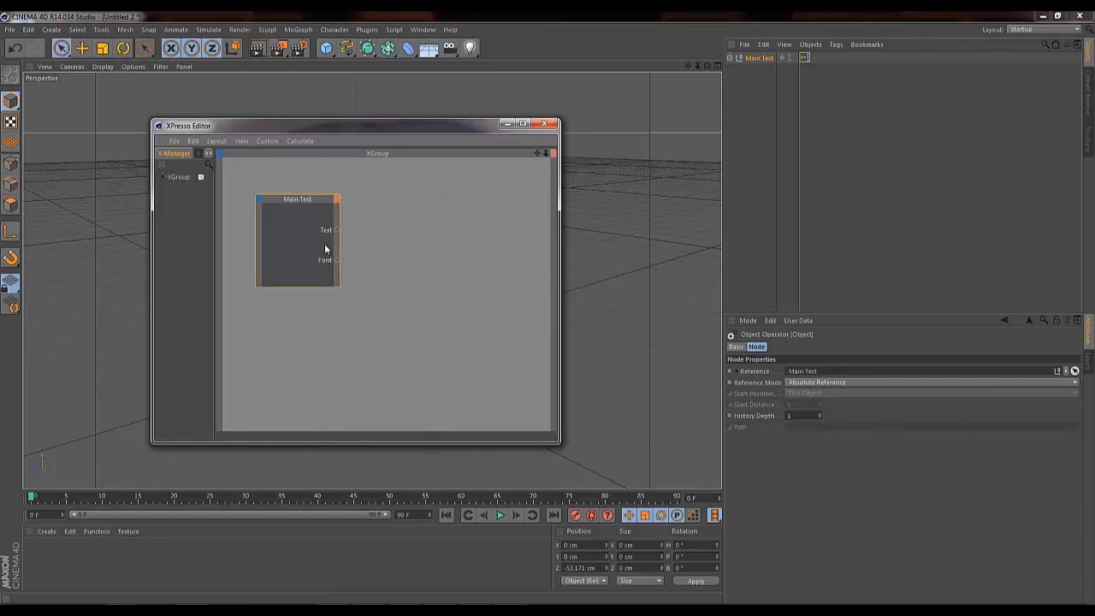
# Expand Main Text's hierarchy and add the four Text splines as nodes stacked beside the Main Text node in the XPresso graph.
pyautogui.click(727, 57)
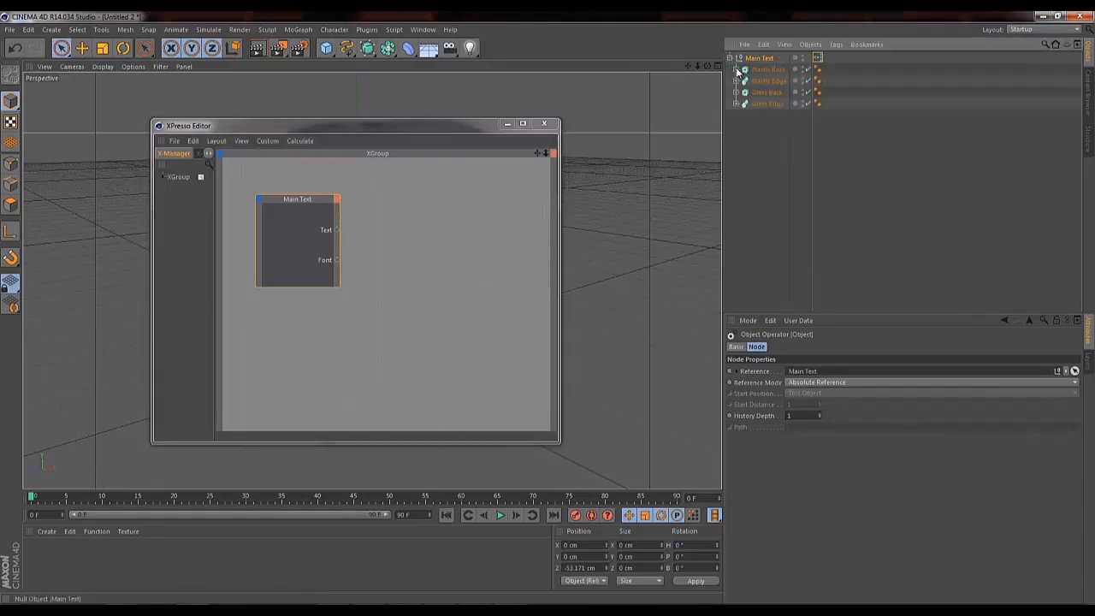
pyautogui.click(736, 127)
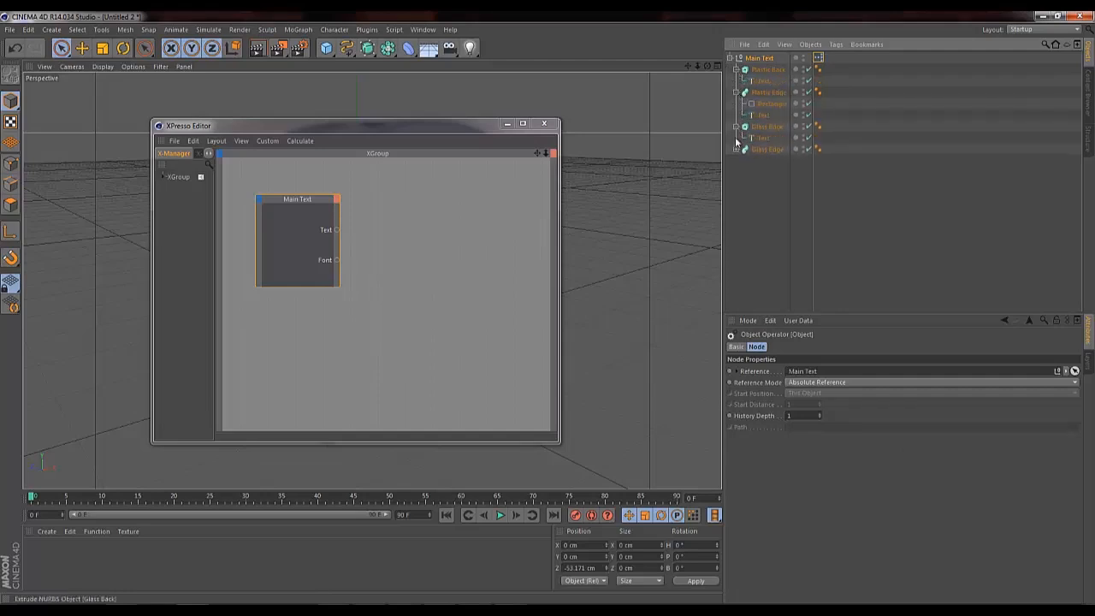
pyautogui.click(735, 149)
pyautogui.click(758, 172)
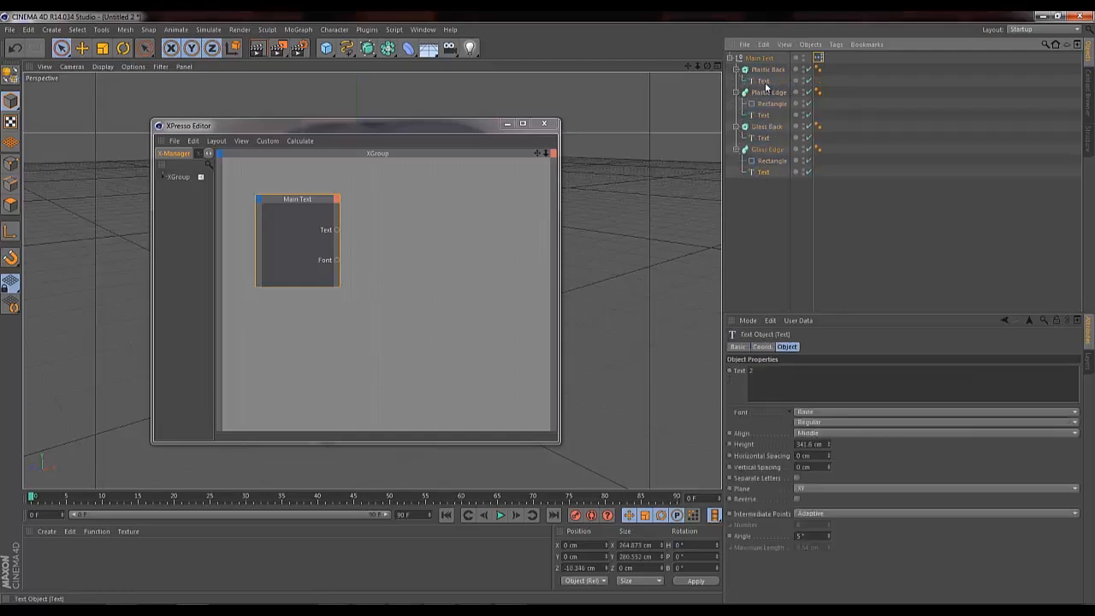
pyautogui.moveTo(429, 203); pyautogui.dragTo(421, 229)
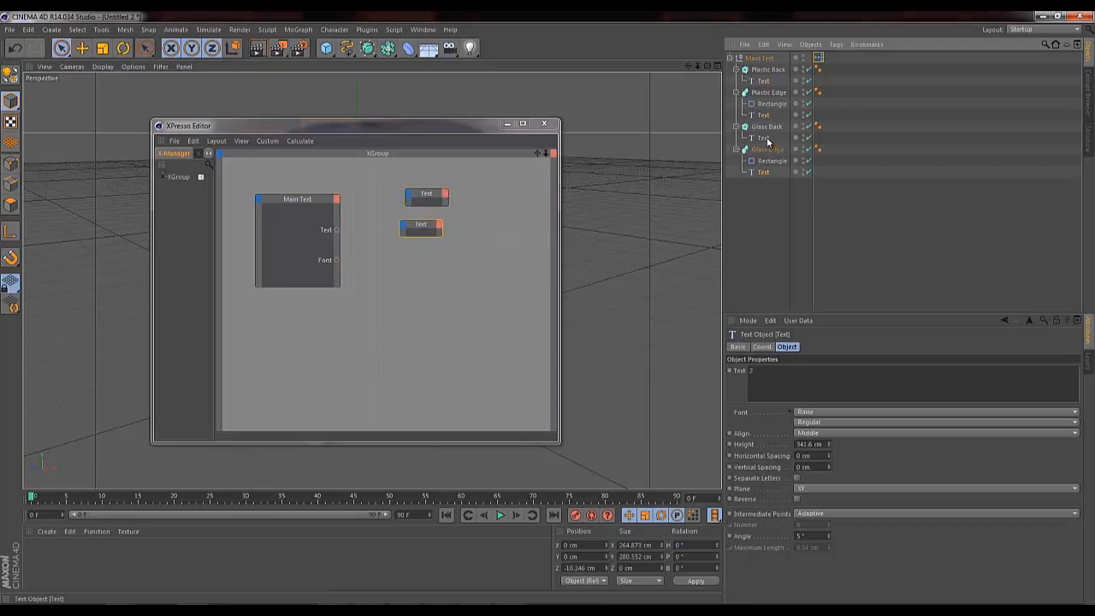
pyautogui.moveTo(766, 138); pyautogui.dragTo(425, 261)
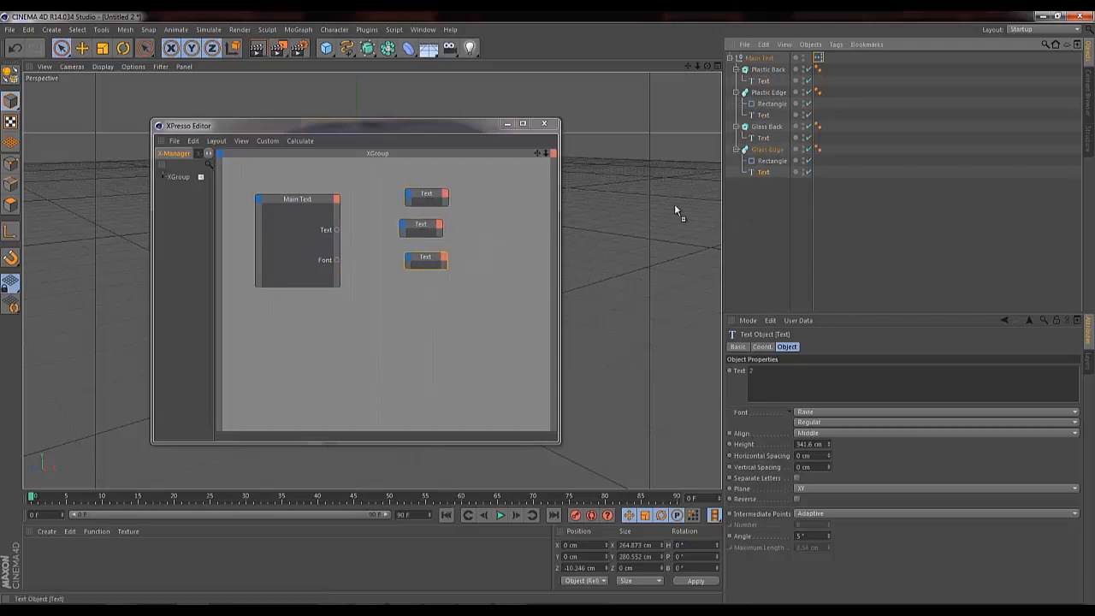
pyautogui.moveTo(674, 211); pyautogui.dragTo(418, 298)
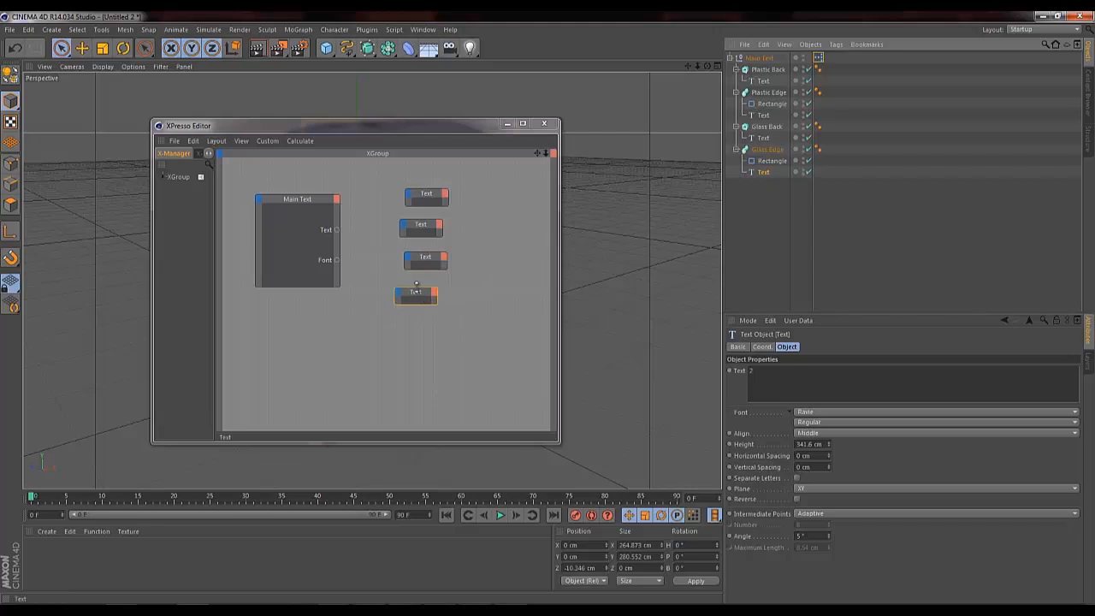
# Replace the lower three Text nodes with freshly added nodes for the other Text splines, and enlarge all four stacked Text nodes.
pyautogui.press('Delete')
pyautogui.click(427, 260)
pyautogui.press('Delete')
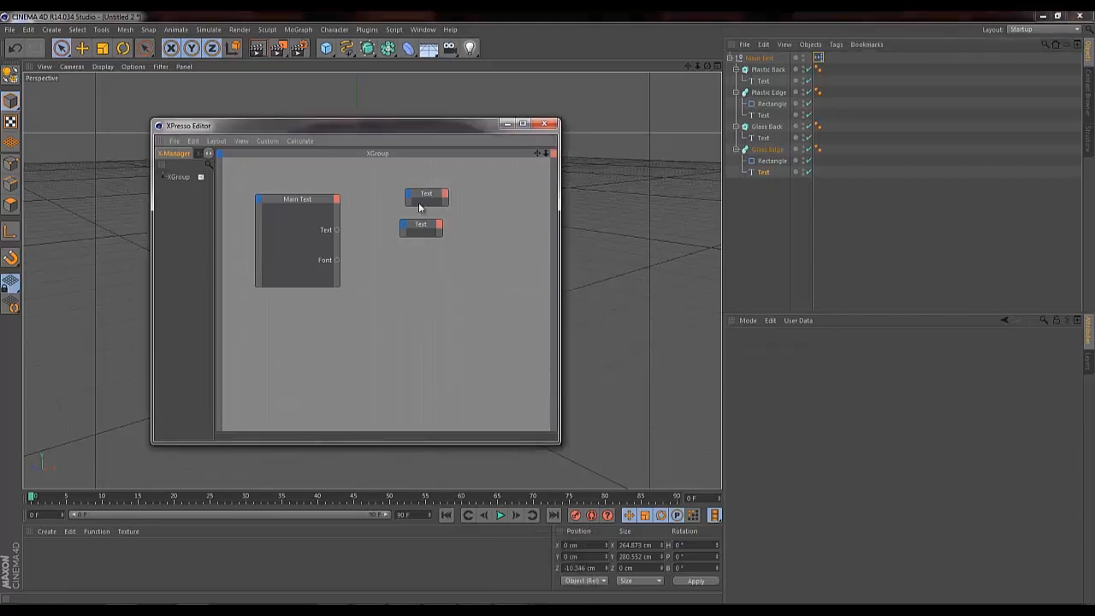
pyautogui.moveTo(420, 226); pyautogui.dragTo(425, 227)
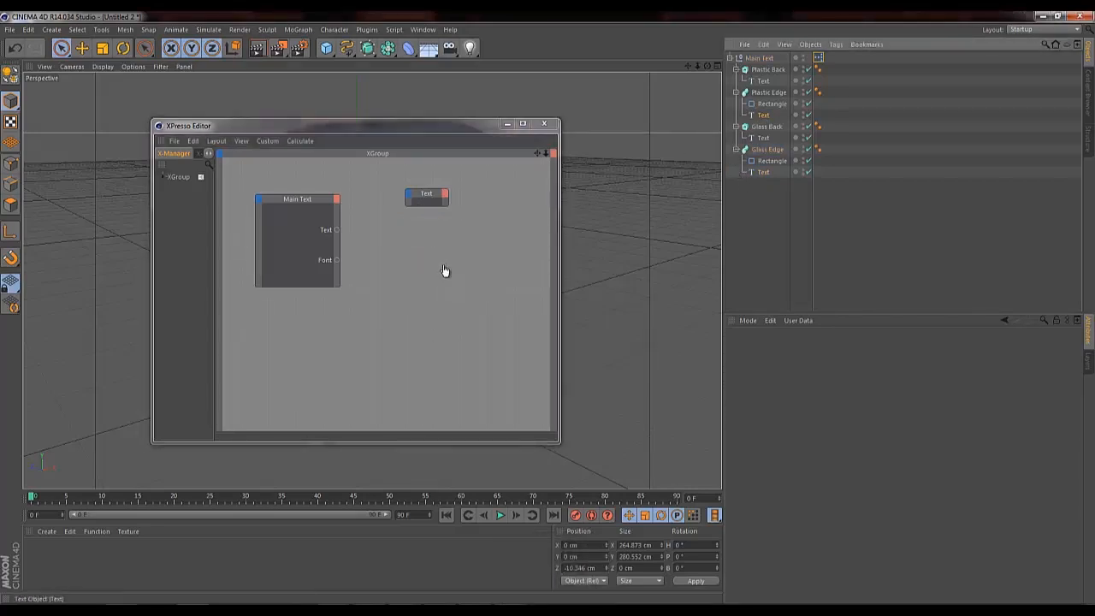
pyautogui.moveTo(764, 138); pyautogui.dragTo(433, 297)
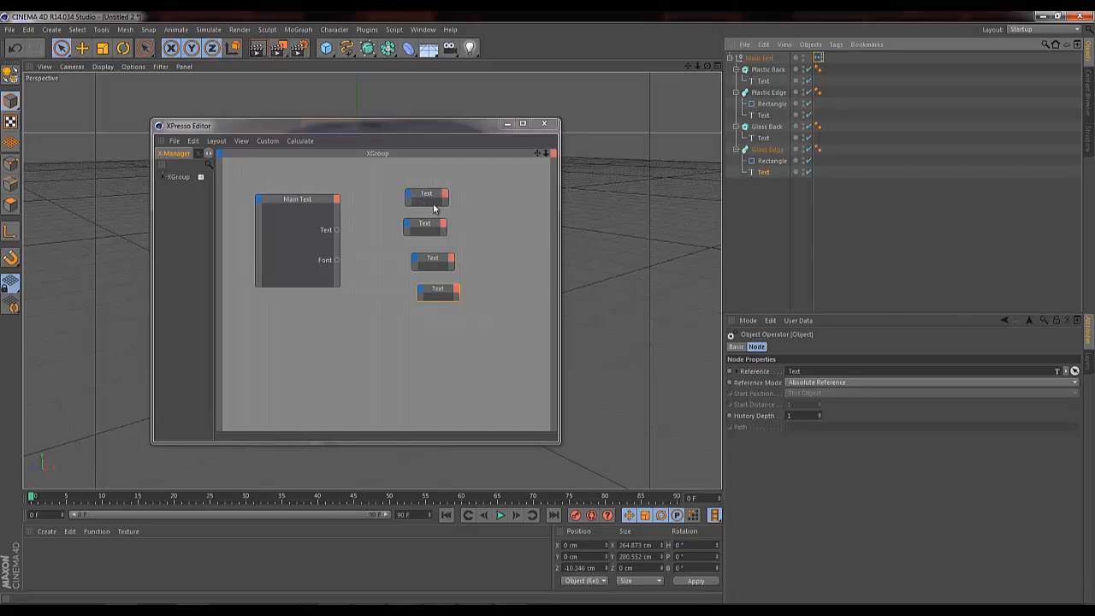
pyautogui.moveTo(446, 204); pyautogui.dragTo(446, 301)
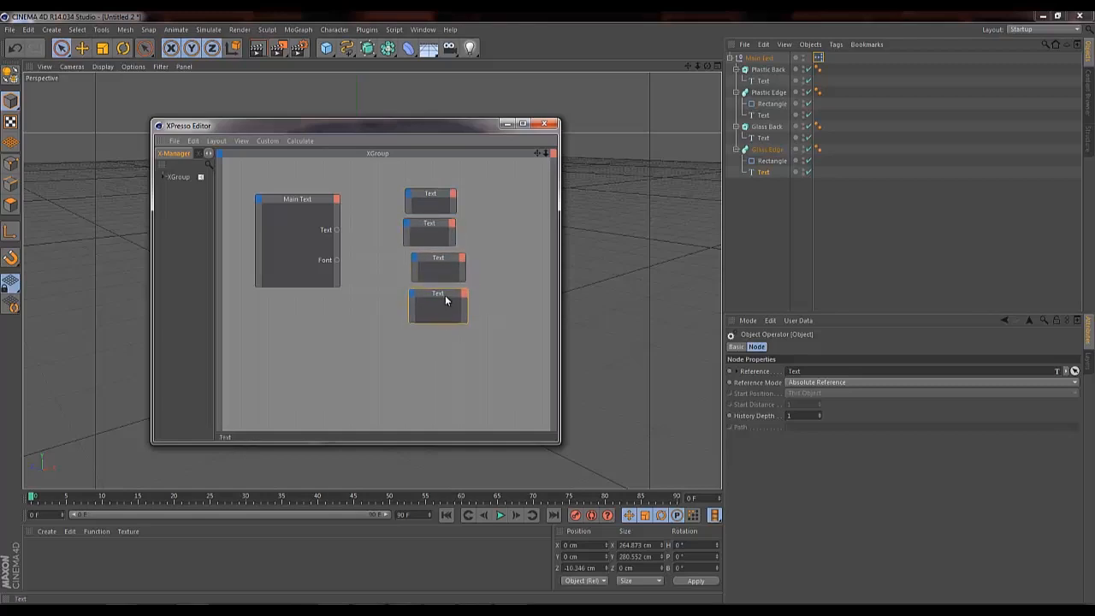
# Add input ports for the Text and Font object properties to the first Text node in the stack.
pyautogui.click(410, 191)
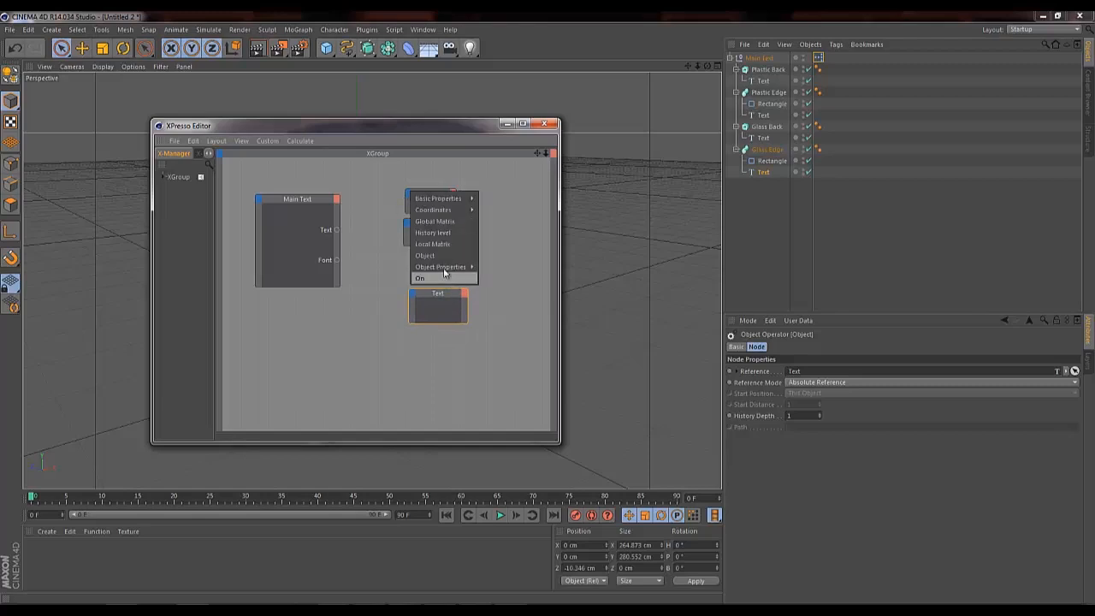
pyautogui.moveTo(441, 266)
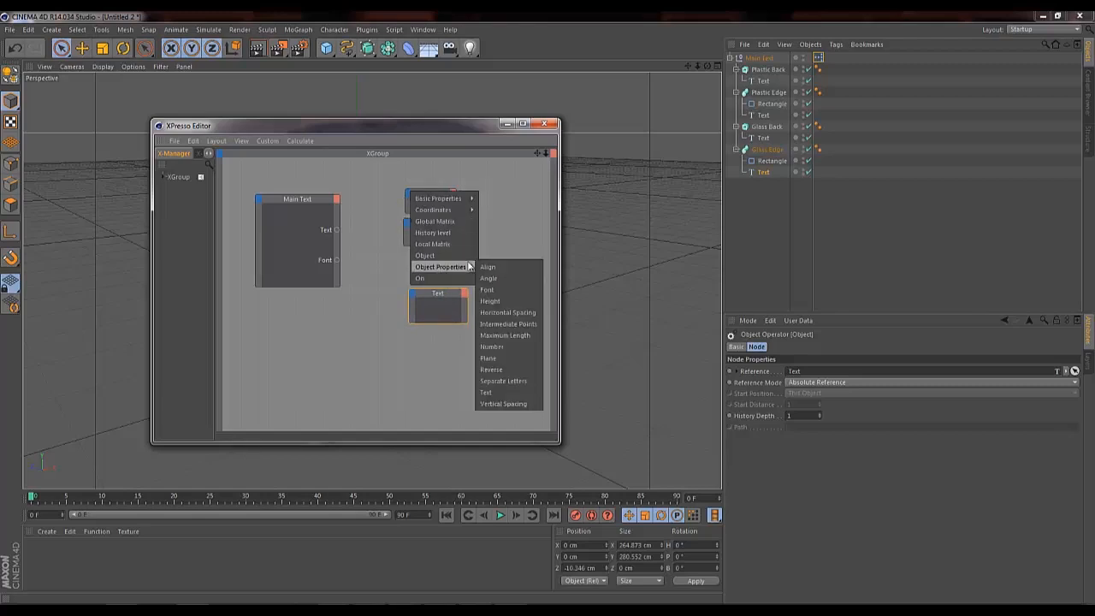
pyautogui.click(496, 393)
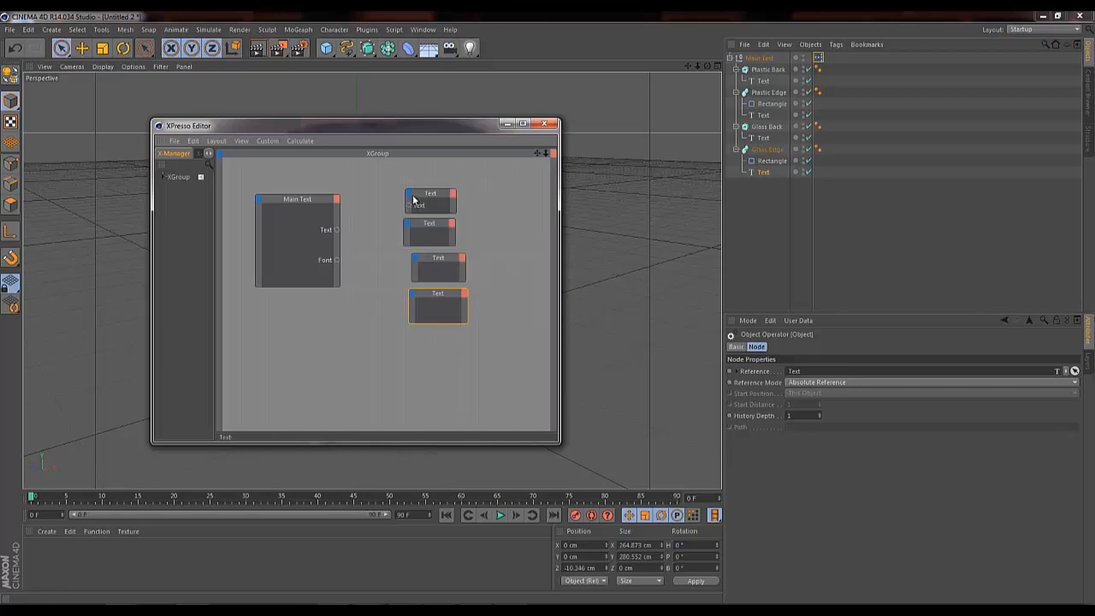
pyautogui.click(409, 192)
pyautogui.moveTo(462, 267)
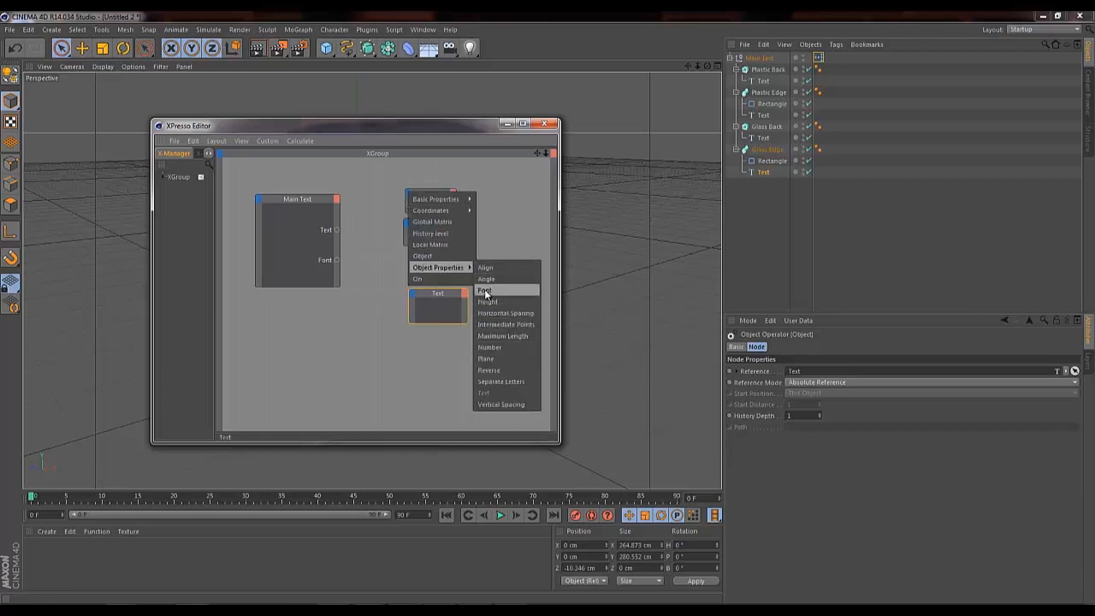
pyautogui.click(483, 291)
# Add Text and Font input ports to the second Text node in the stack.
pyautogui.click(410, 225)
pyautogui.moveTo(438, 300)
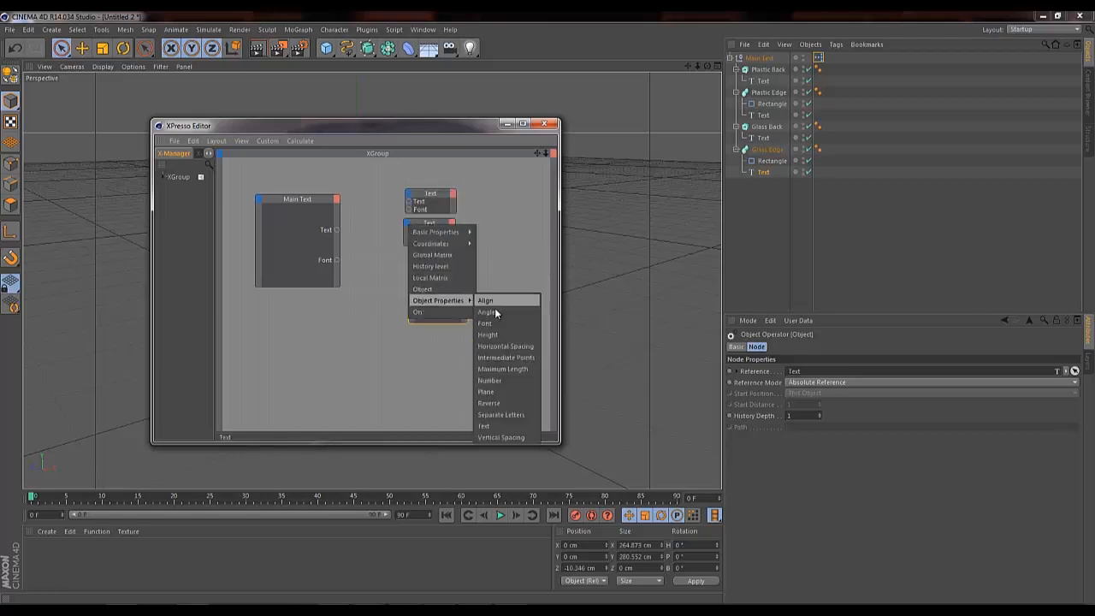
pyautogui.click(484, 424)
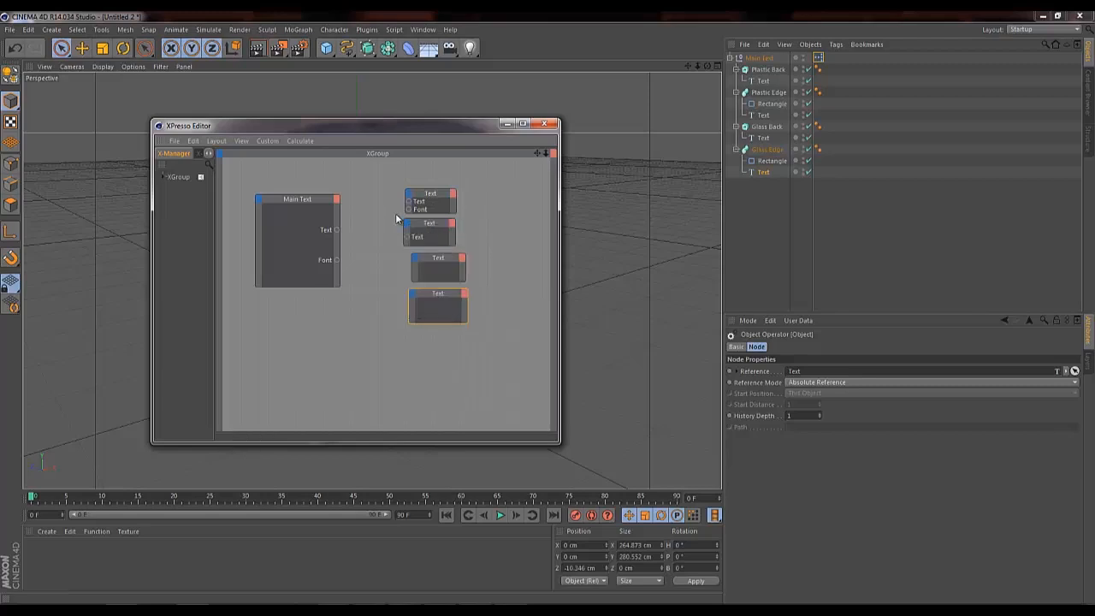
pyautogui.click(410, 225)
pyautogui.moveTo(464, 298)
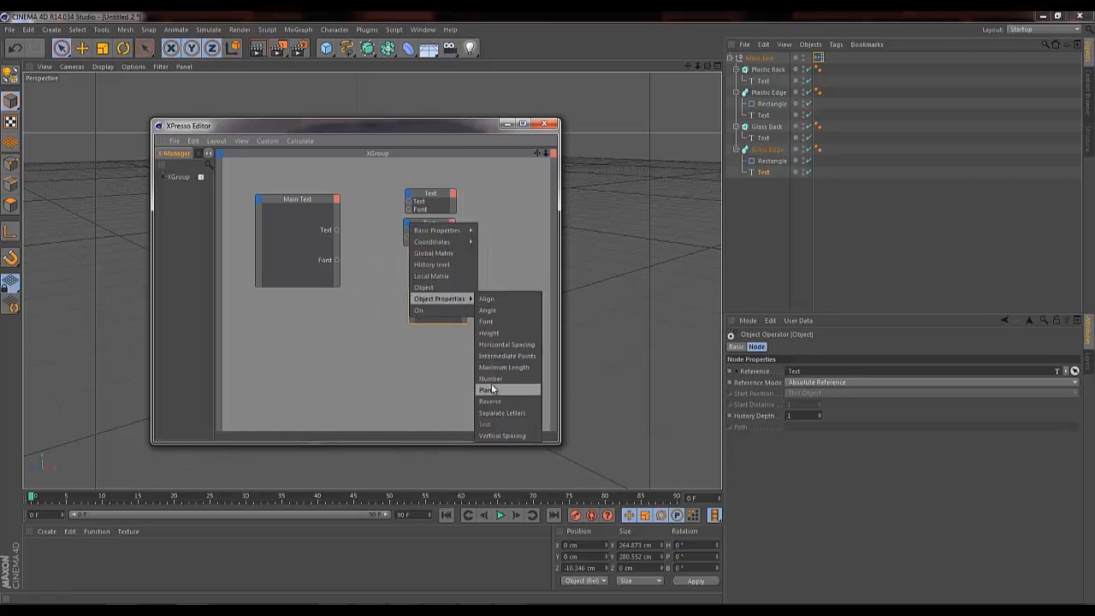
pyautogui.click(486, 322)
# Add Text and Font input ports to the third Text node in the stack.
pyautogui.click(413, 259)
pyautogui.moveTo(447, 336)
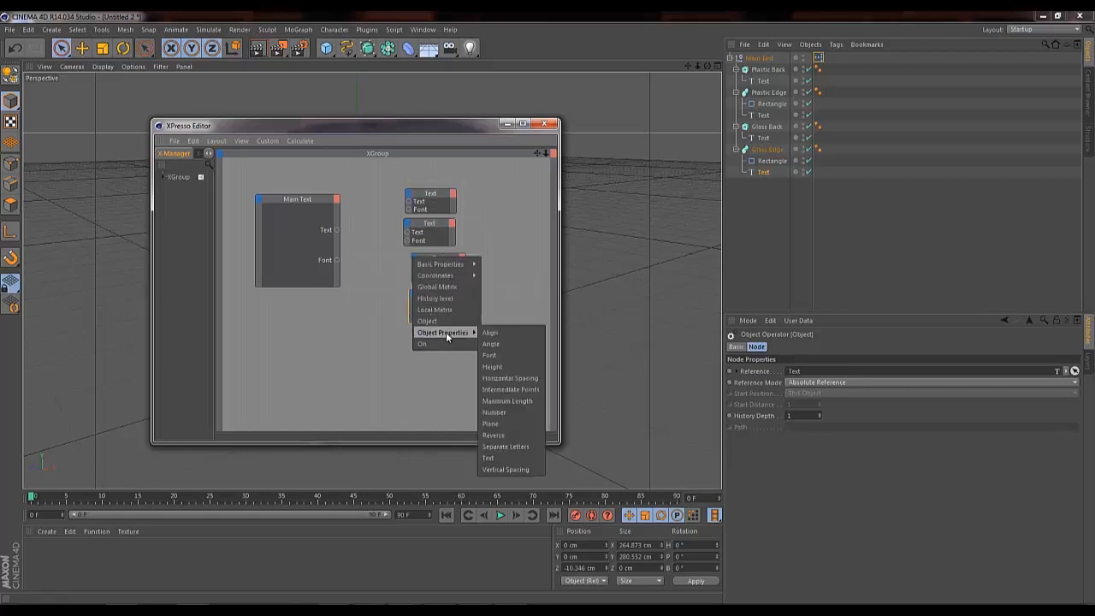
pyautogui.click(490, 457)
pyautogui.click(414, 259)
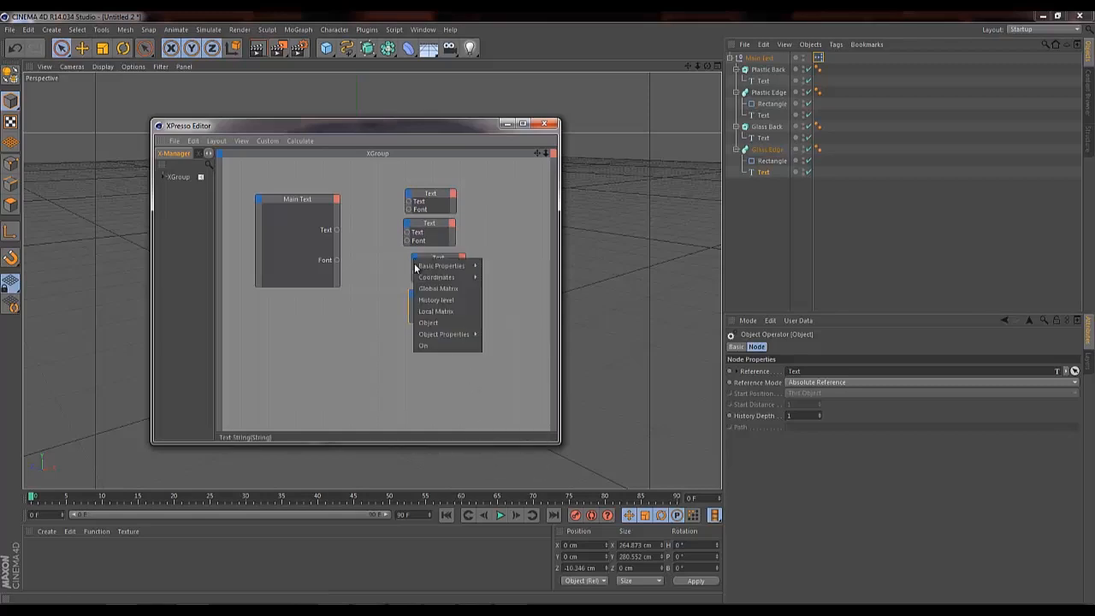
pyautogui.moveTo(459, 335)
pyautogui.click(501, 357)
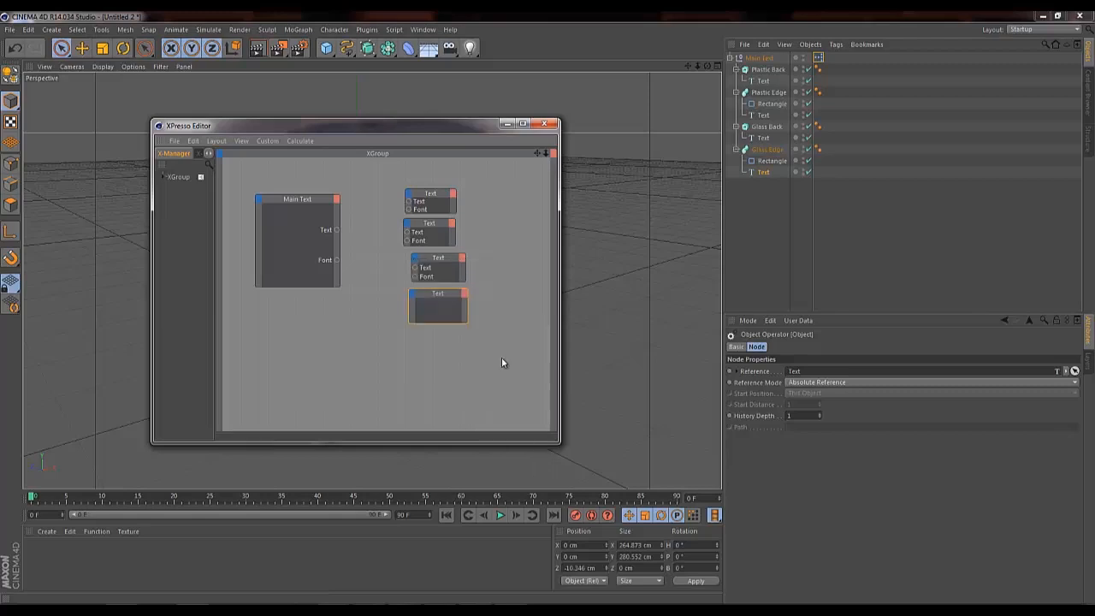
# Add Text and Font input ports to the fourth Text node in the stack.
pyautogui.click(414, 293)
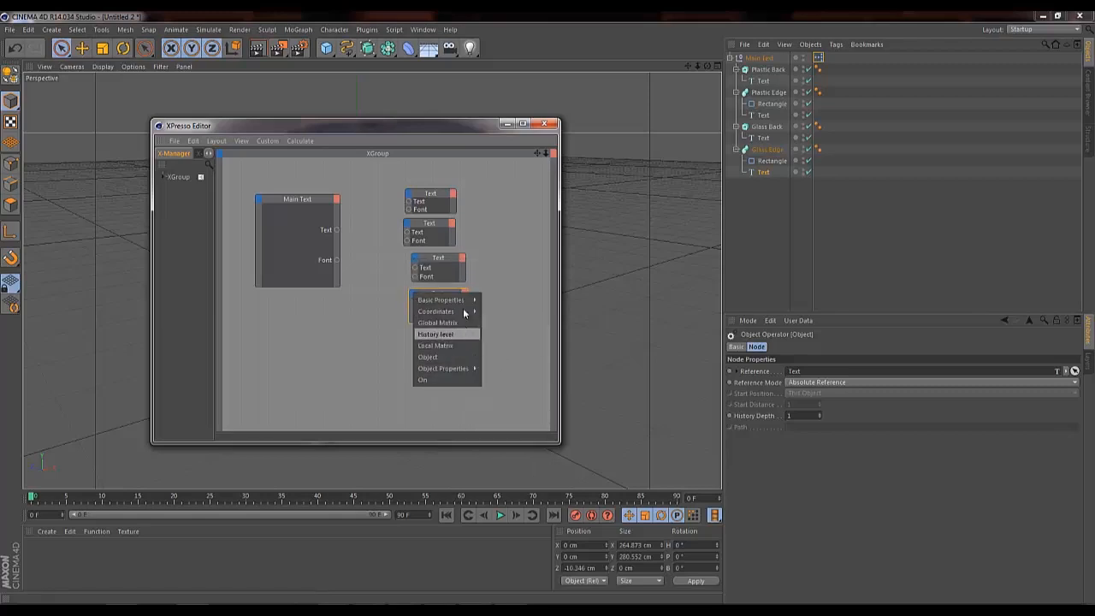
pyautogui.moveTo(468, 368)
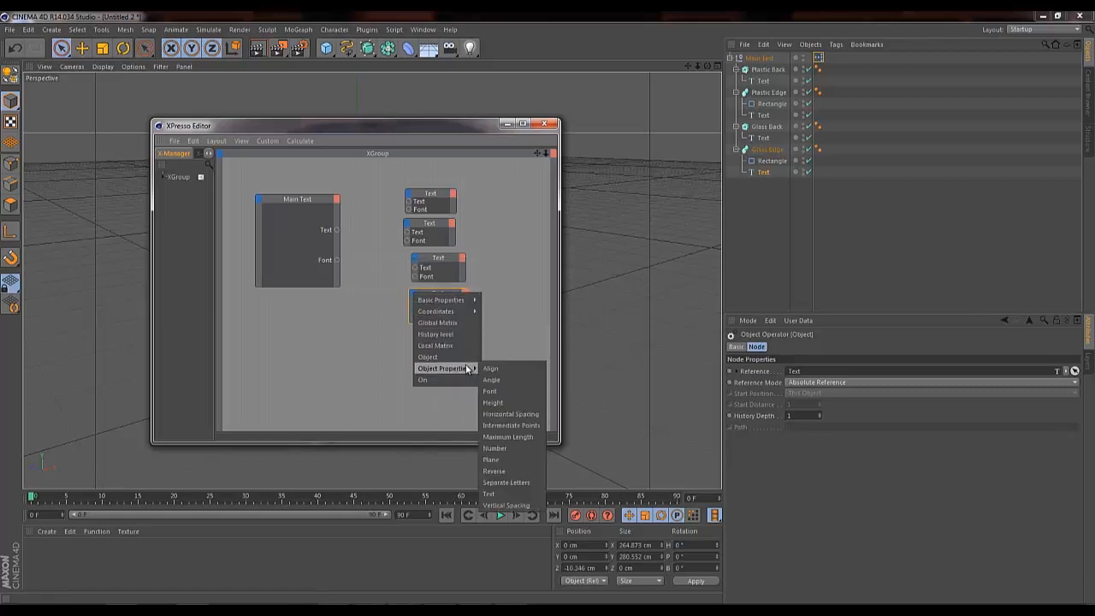
pyautogui.click(488, 494)
pyautogui.click(411, 295)
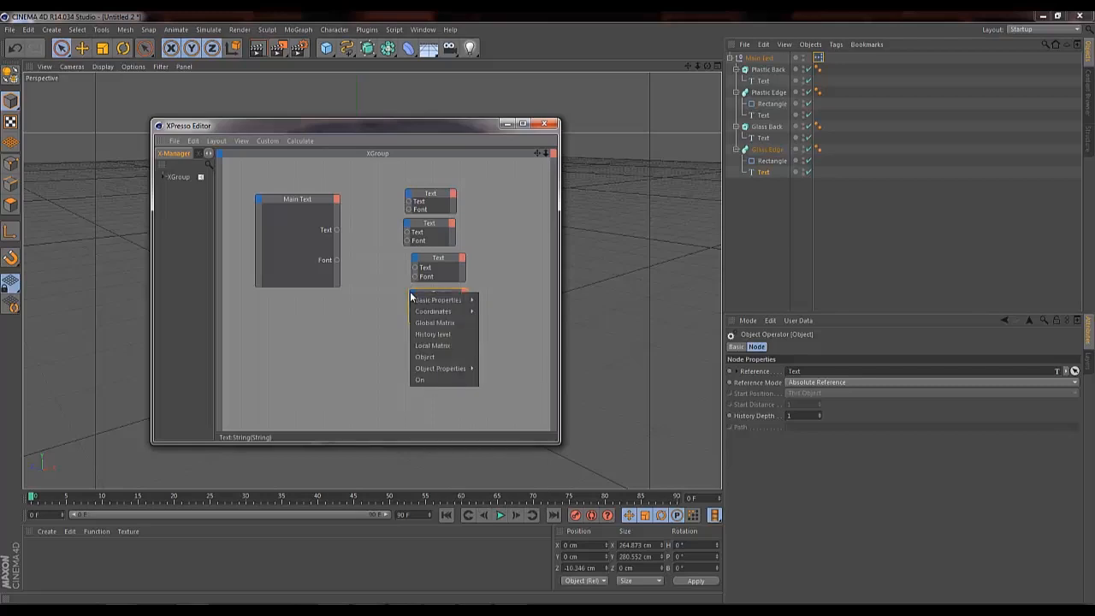
pyautogui.moveTo(460, 370)
pyautogui.click(500, 390)
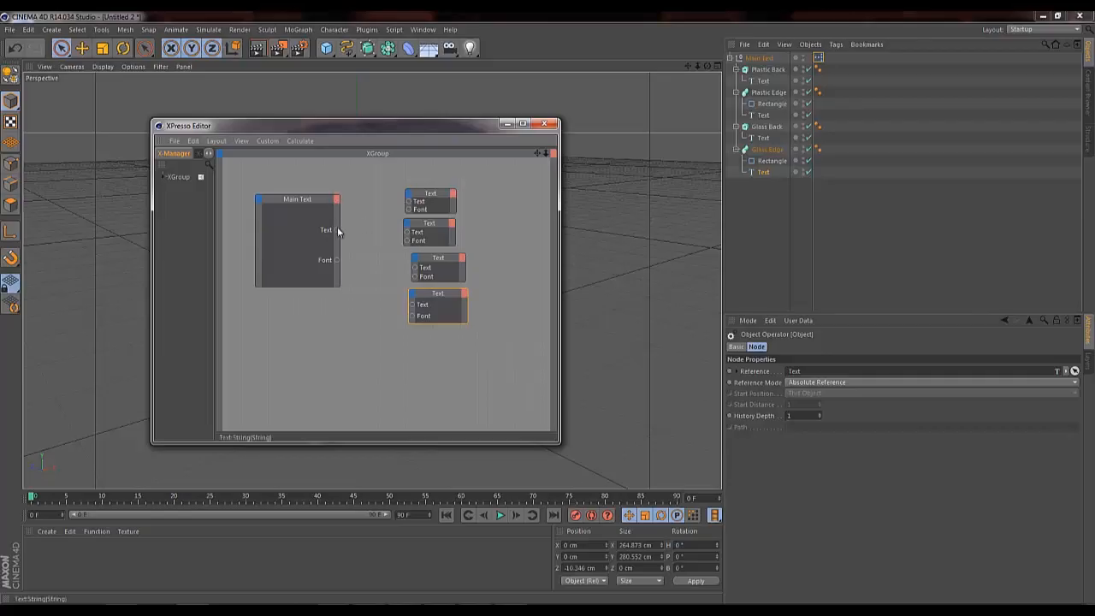
# Connect Main Text's Text output port to the Text input port of all four Text nodes.
pyautogui.moveTo(409, 205); pyautogui.dragTo(408, 202)
pyautogui.moveTo(404, 241); pyautogui.dragTo(406, 232)
pyautogui.click(335, 229)
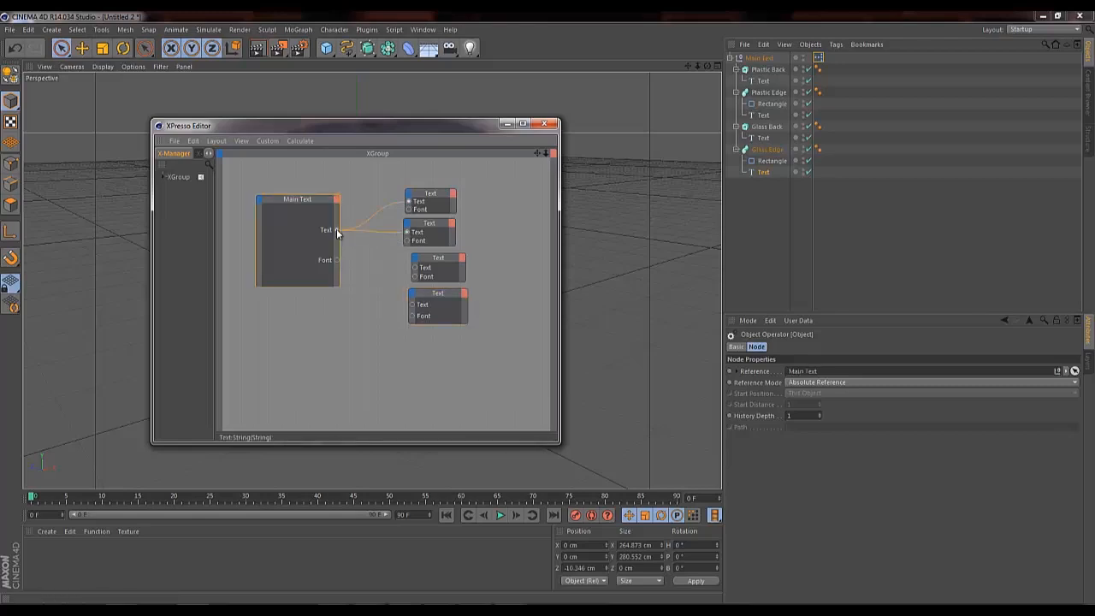
pyautogui.moveTo(335, 229); pyautogui.dragTo(405, 268)
pyautogui.moveTo(408, 306); pyautogui.dragTo(411, 305)
# Connect Main Text's Font output port to the Font input port of all four Text nodes and close the XPresso Editor.
pyautogui.moveTo(336, 260); pyautogui.dragTo(407, 245)
pyautogui.moveTo(335, 258); pyautogui.dragTo(414, 278)
pyautogui.moveTo(337, 260); pyautogui.dragTo(413, 319)
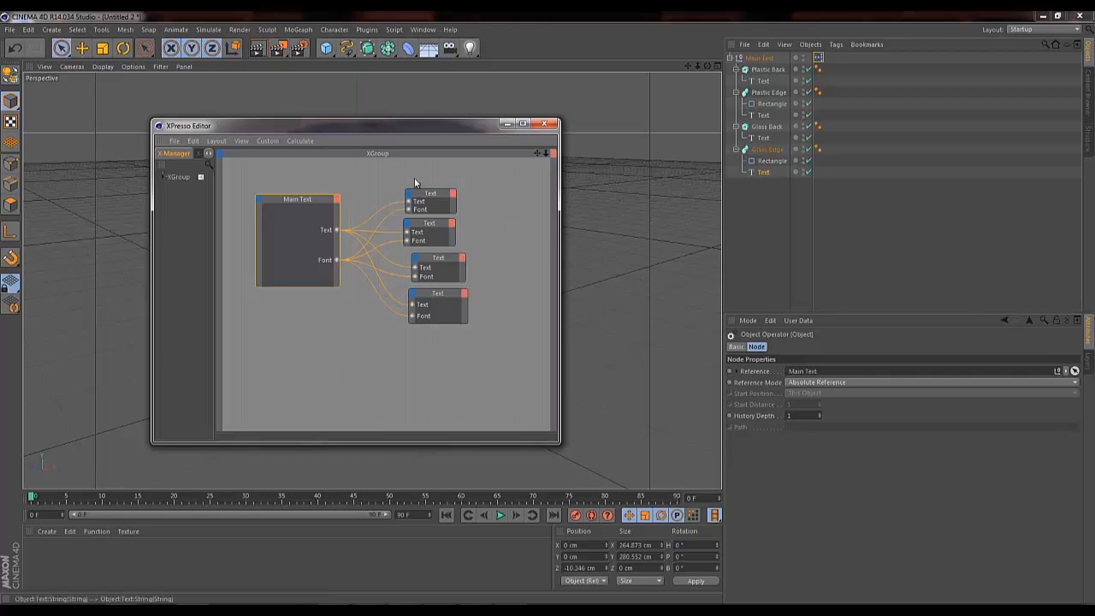
pyautogui.click(544, 124)
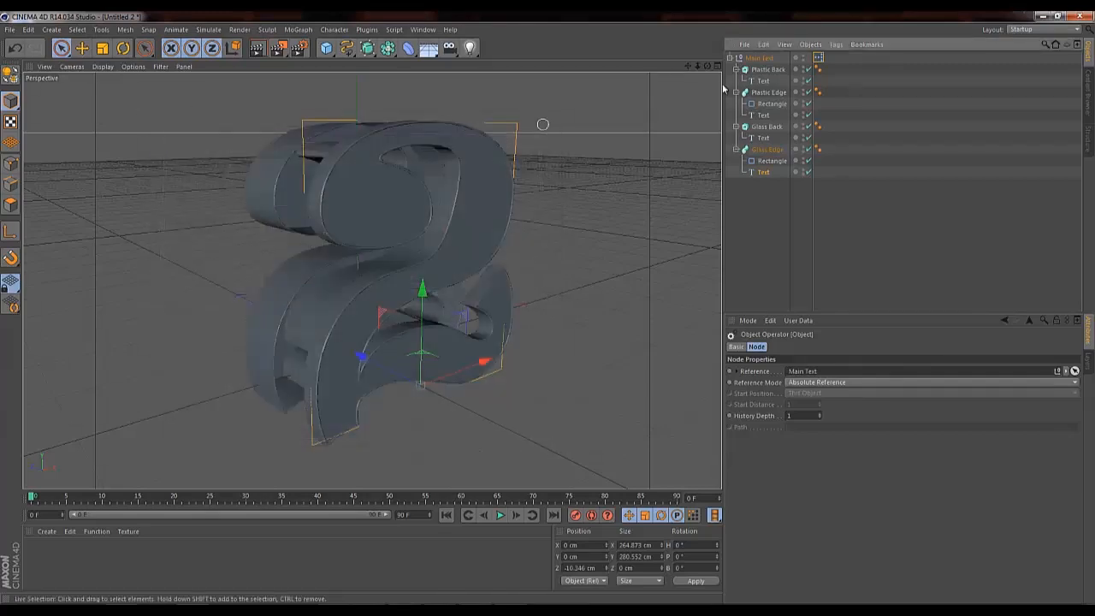
# Collapse Main Text's hierarchy and set its Text user data to RMF to test the XPresso link.
pyautogui.click(731, 58)
pyautogui.click(757, 58)
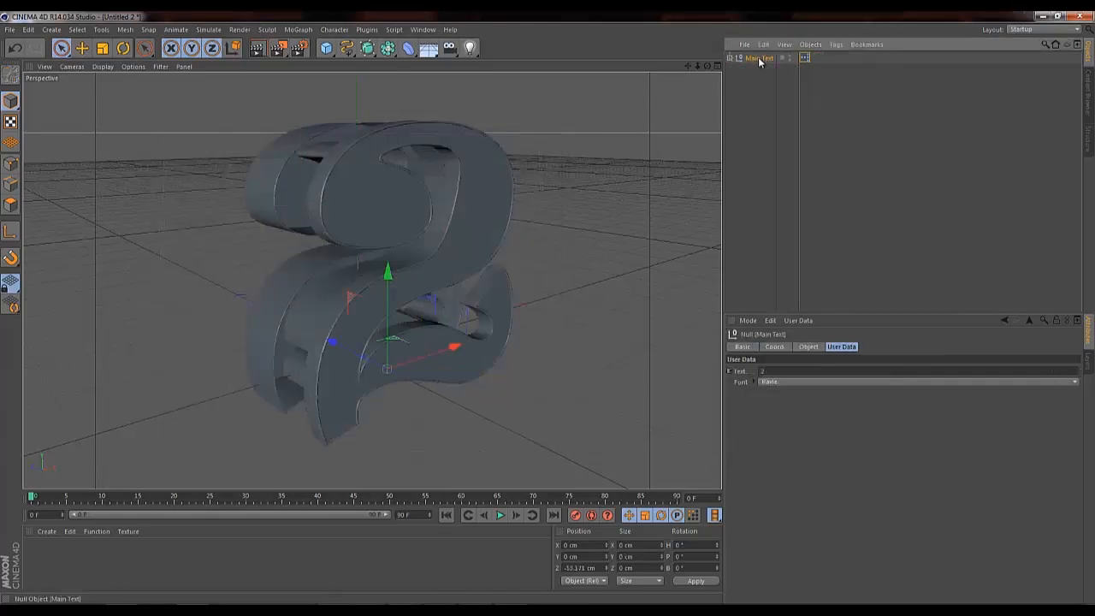
pyautogui.click(786, 370)
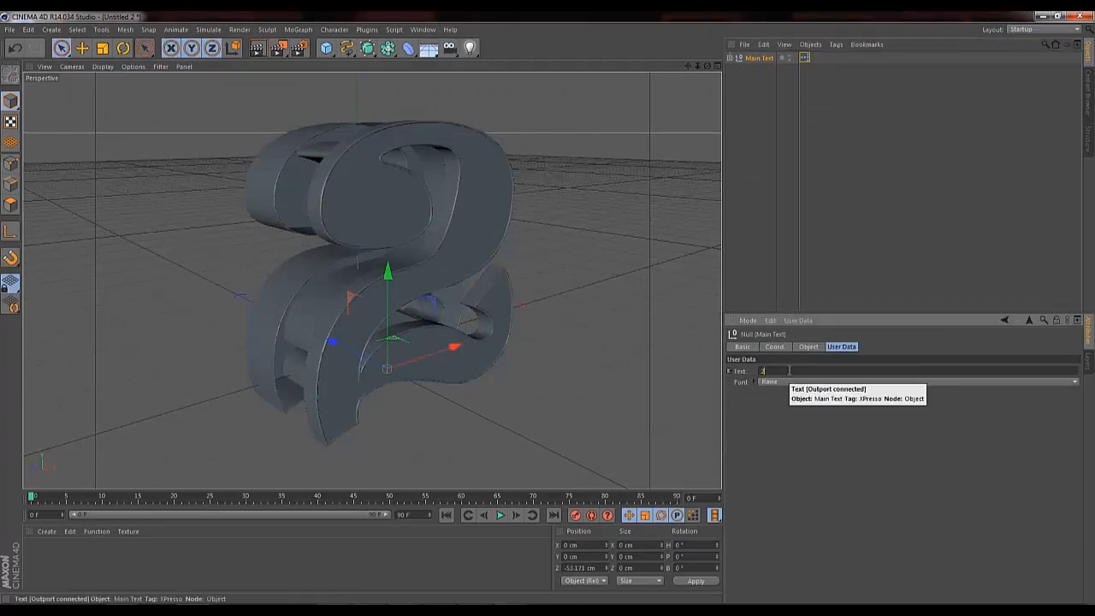
pyautogui.press('BackSpace')
pyautogui.write('RMF')
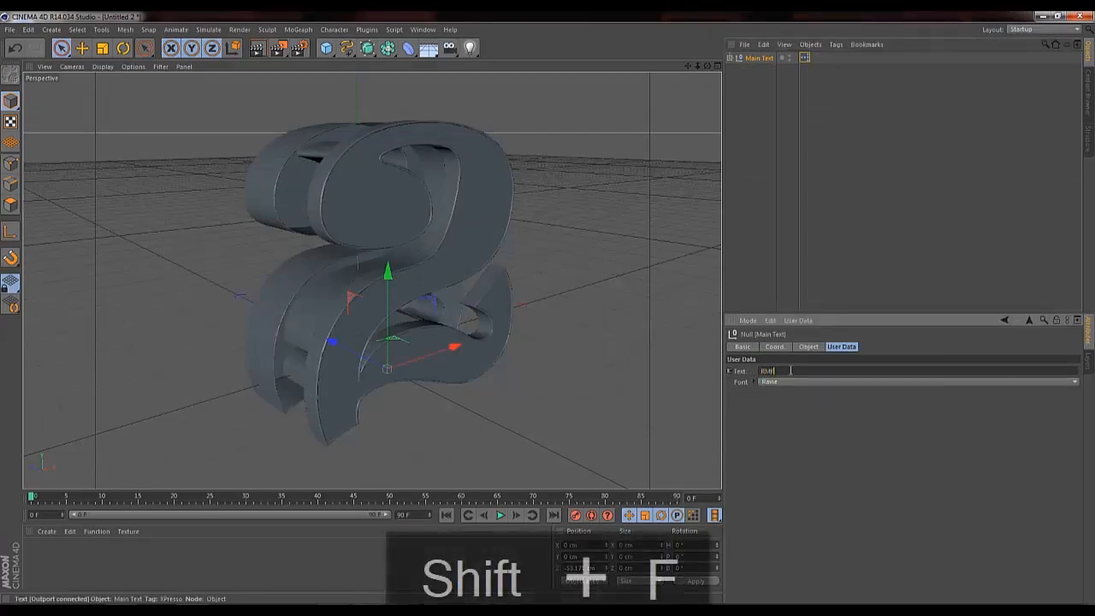
pyautogui.click(810, 413)
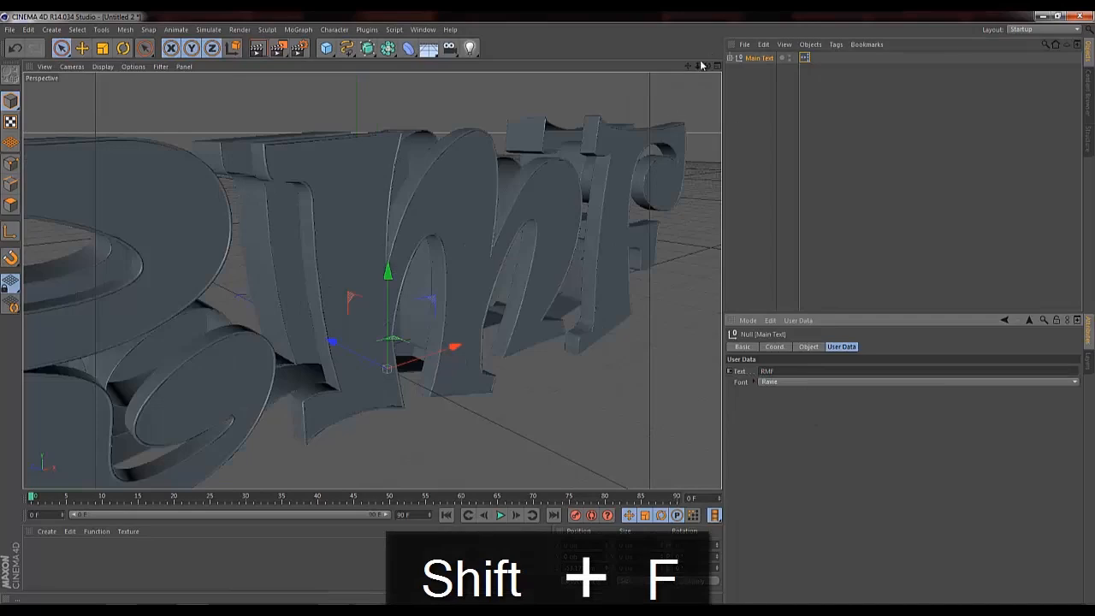
pyautogui.scroll(-8, 543, 313)
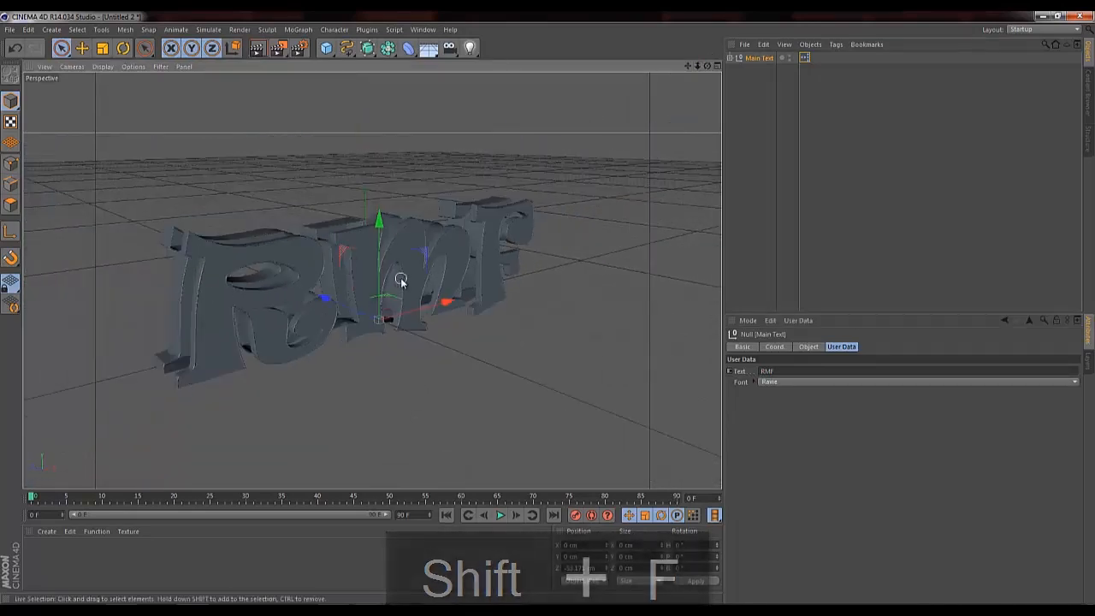
# Try the Raavi font in Main Text's Font user data, and restore the Ravie font.
pyautogui.click(774, 382)
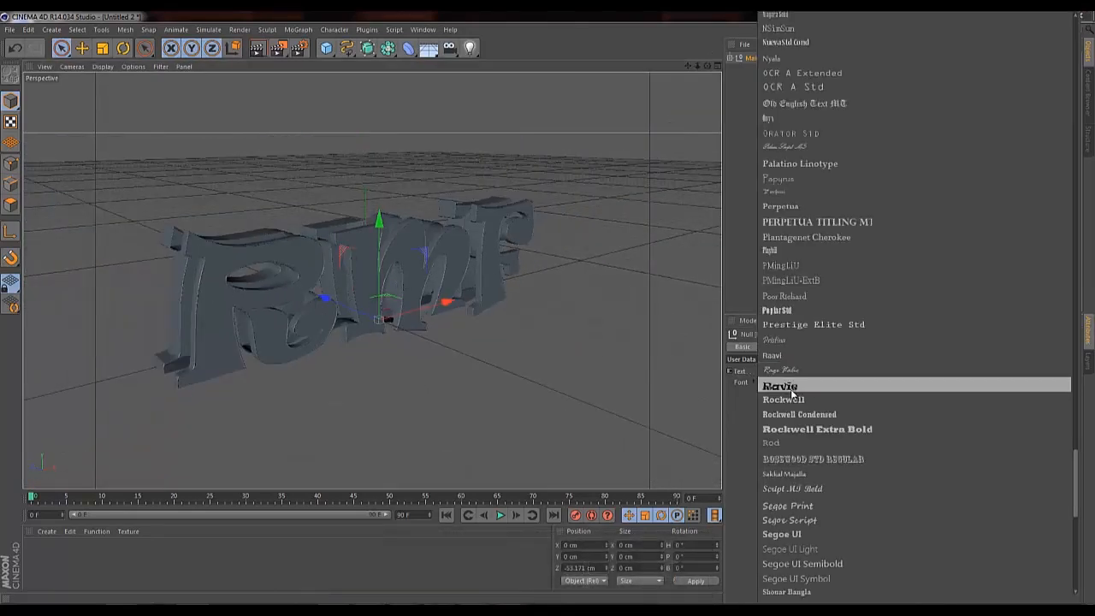
pyautogui.click(773, 356)
pyautogui.click(769, 385)
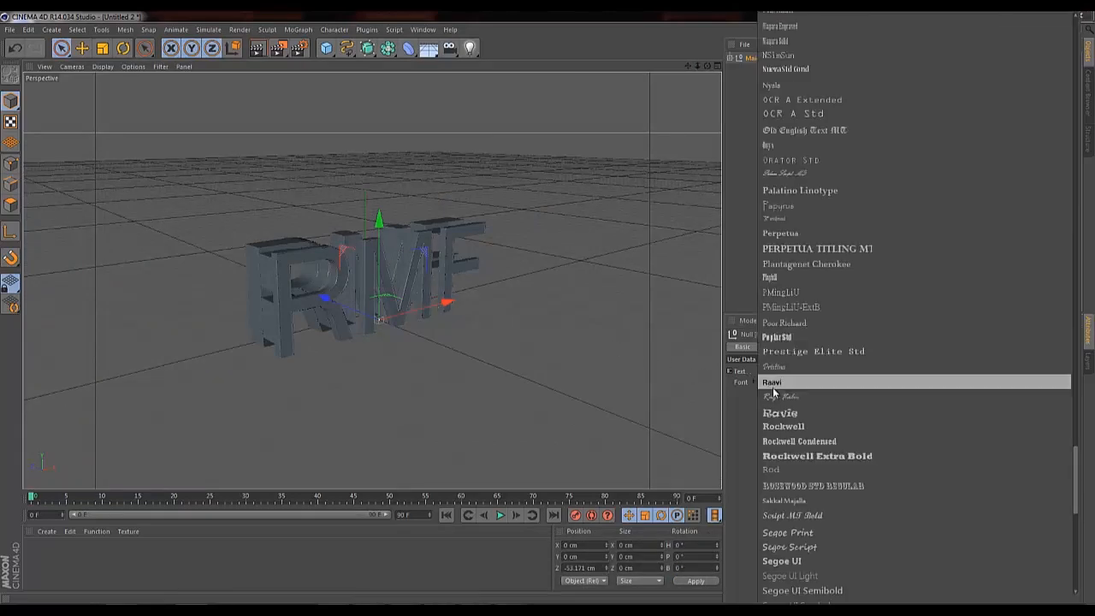
pyautogui.click(780, 414)
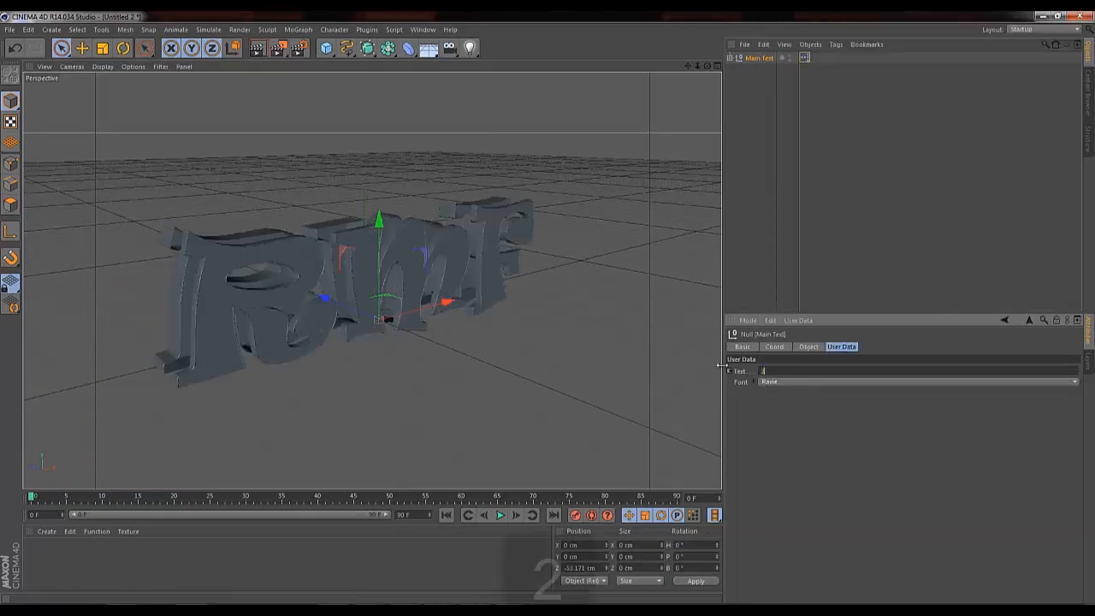
# Set Main Text's Text user data back to 2.
pyautogui.write('2')
pyautogui.press('Return')
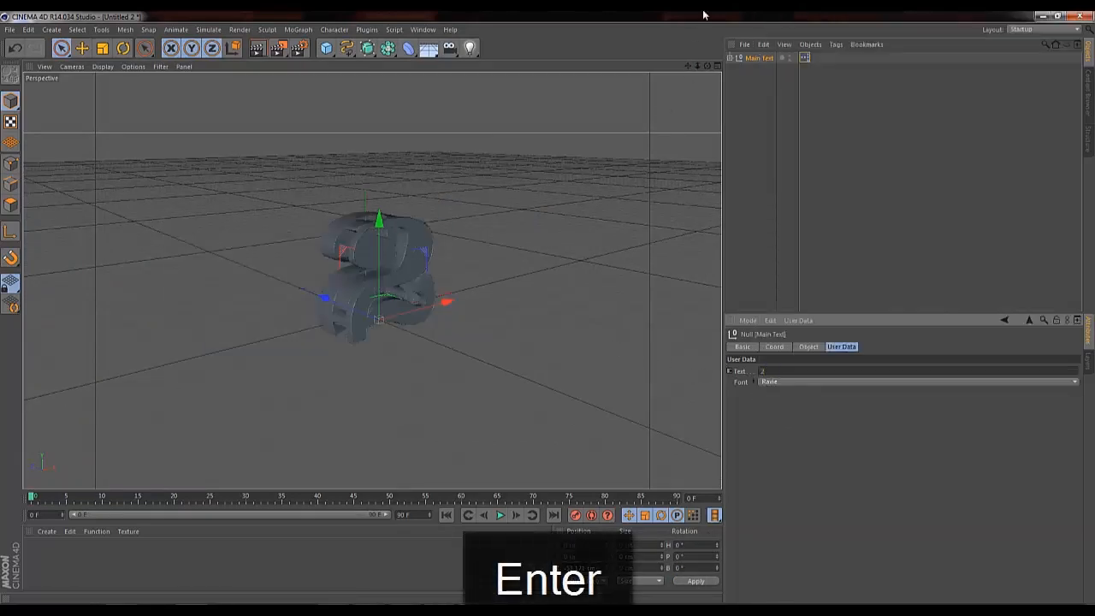
pyautogui.scroll(5, 548, 310)
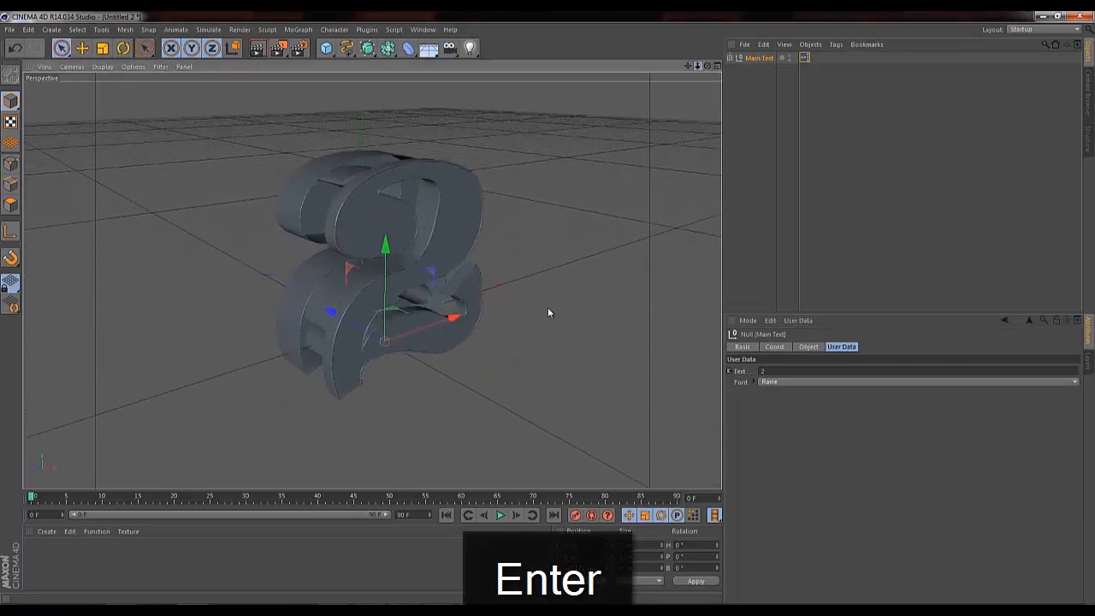
pyautogui.moveTo(548, 309); pyautogui.dragTo(546, 312)
pyautogui.moveTo(707, 66); pyautogui.dragTo(547, 308)
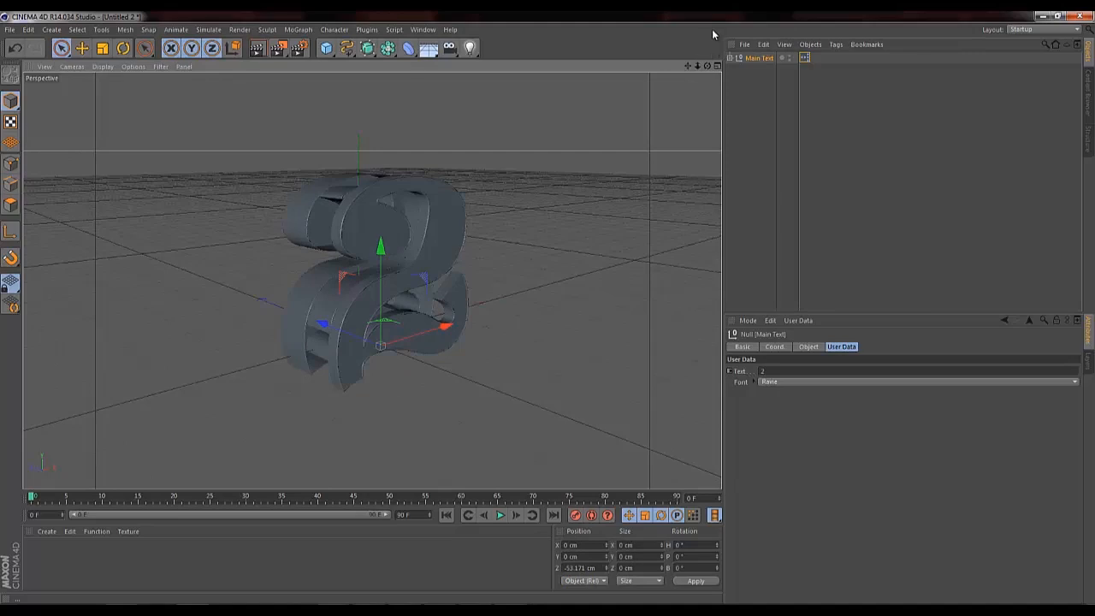
# Deselect Main Text, check the numeral 2 reference image 43.jpg in Windows Photo Viewer, and minimize the viewer.
pyautogui.click(755, 100)
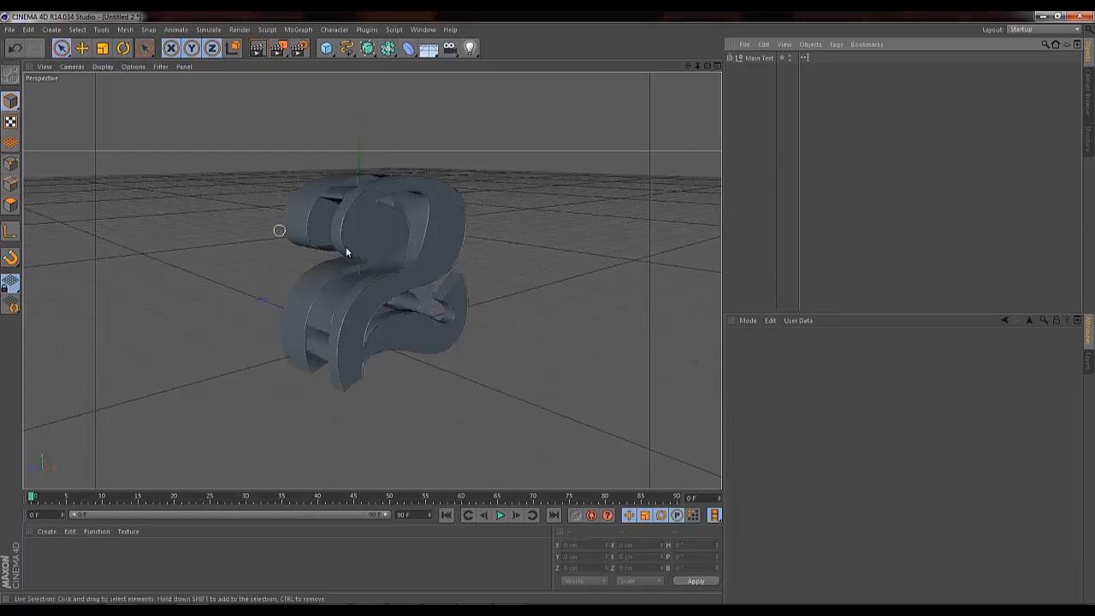
pyautogui.click(490, 611)
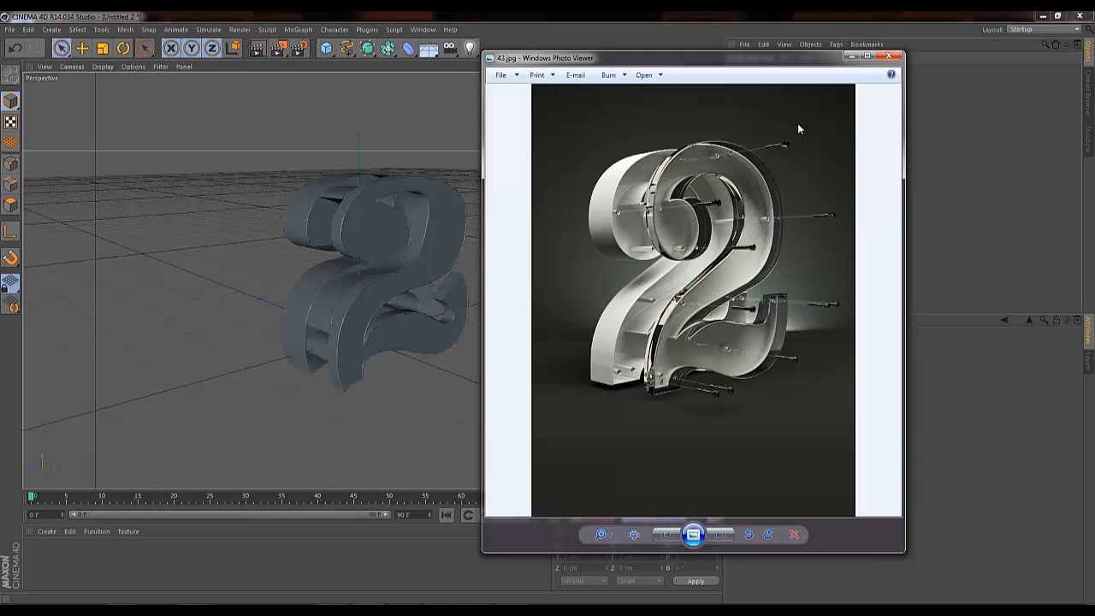
pyautogui.click(851, 57)
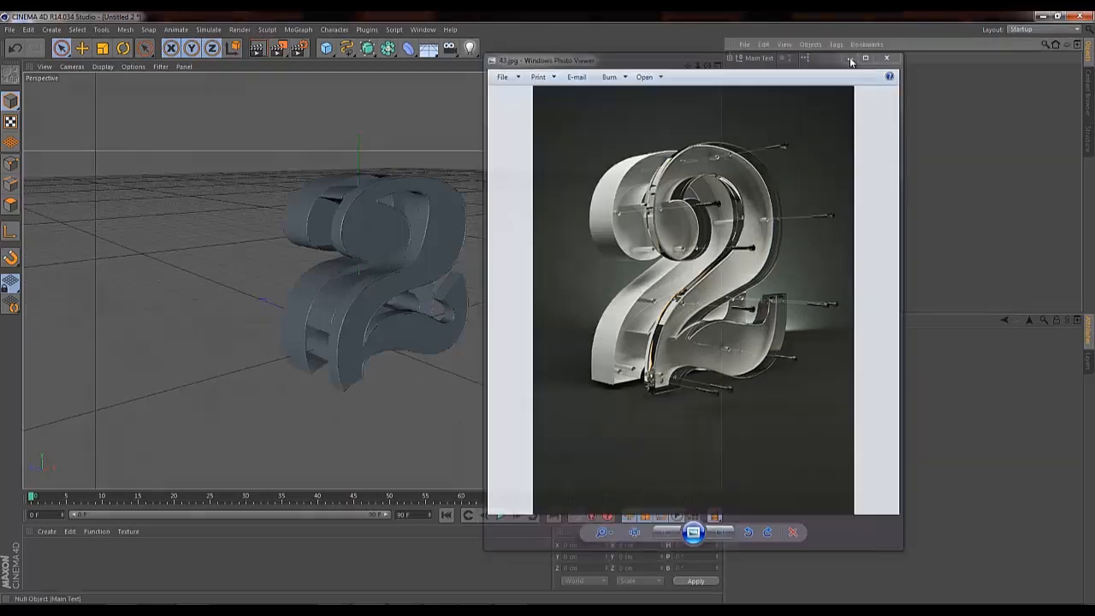
# Load the Infidio_Pro_V1.1.c4d studio preset from the Content Browser into the scene, and close the browser.
pyautogui.click(395, 29)
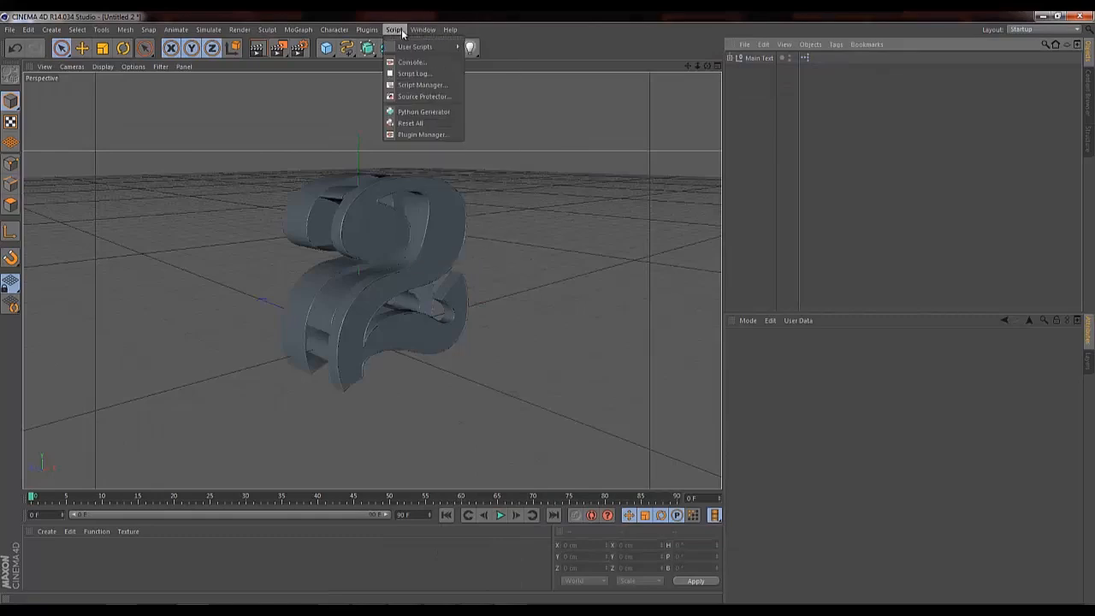
pyautogui.moveTo(423, 31)
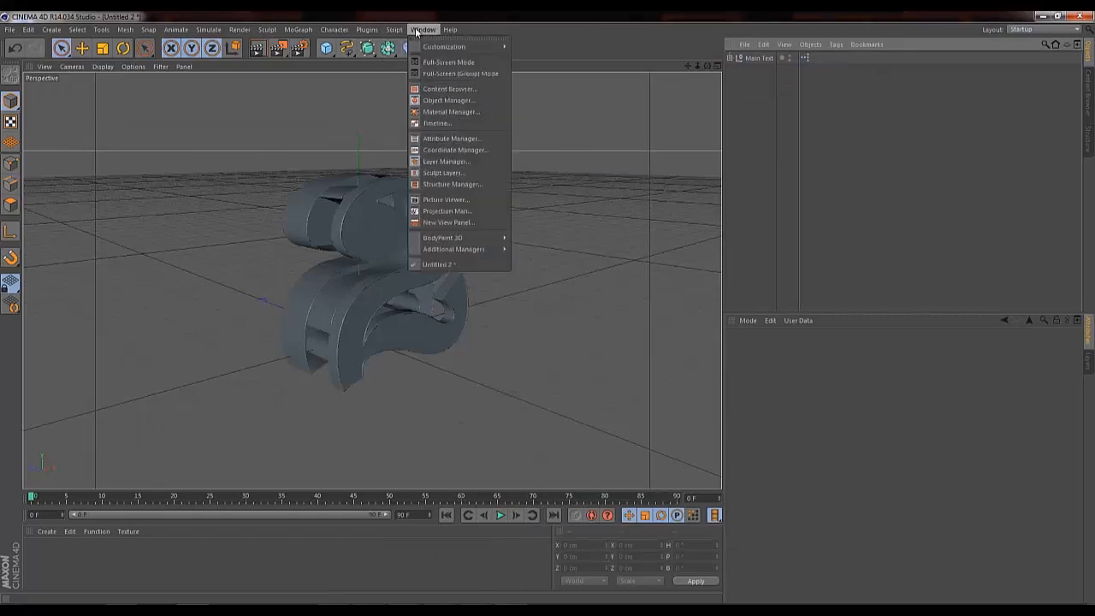
pyautogui.click(453, 90)
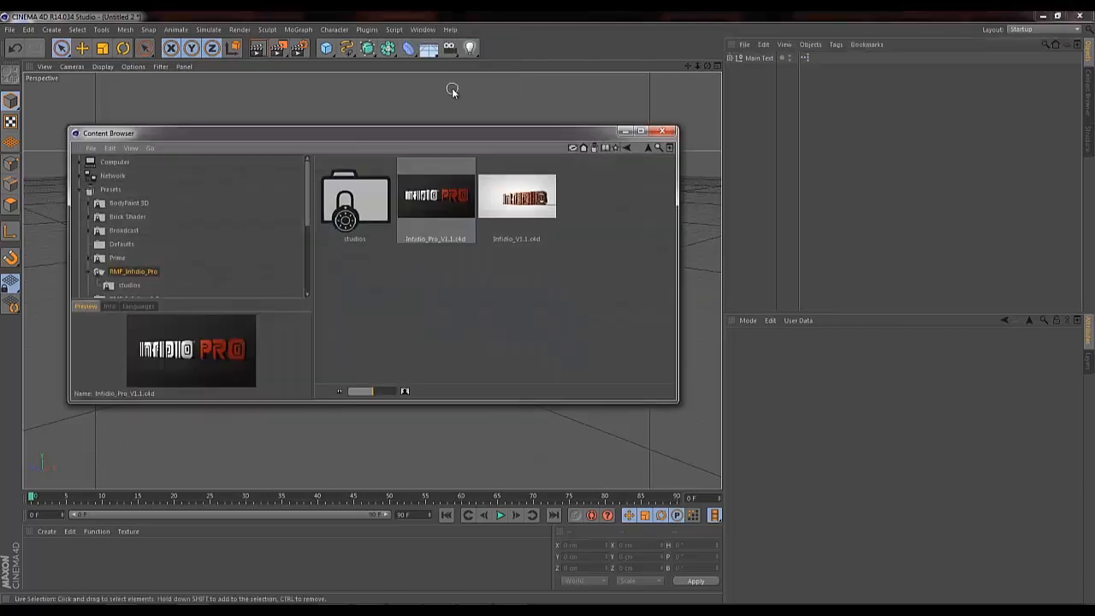
pyautogui.moveTo(463, 197); pyautogui.dragTo(815, 117)
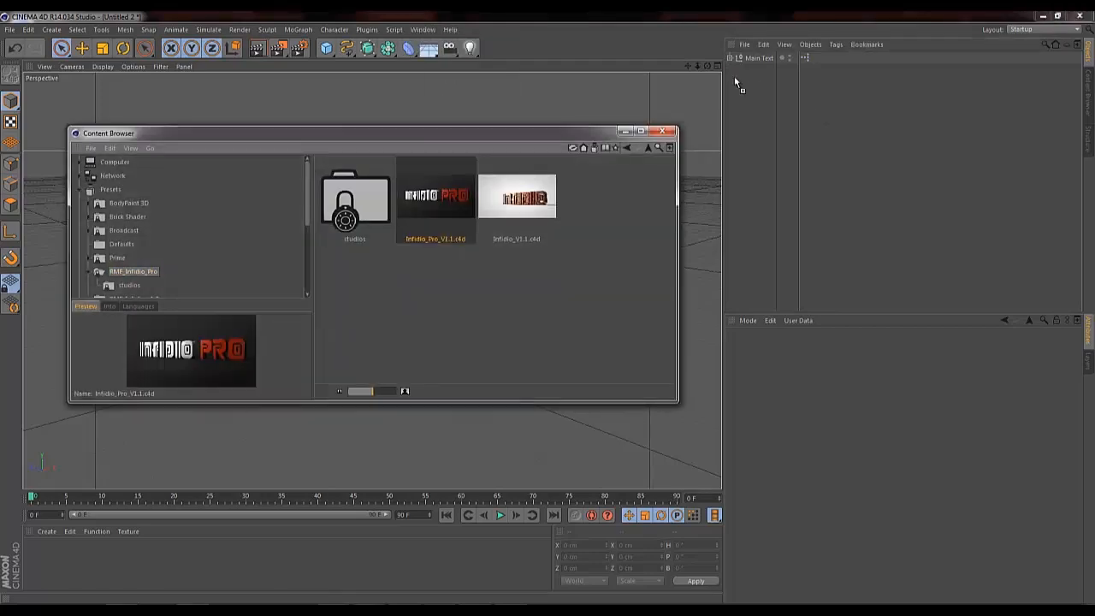
pyautogui.moveTo(733, 75); pyautogui.dragTo(741, 82)
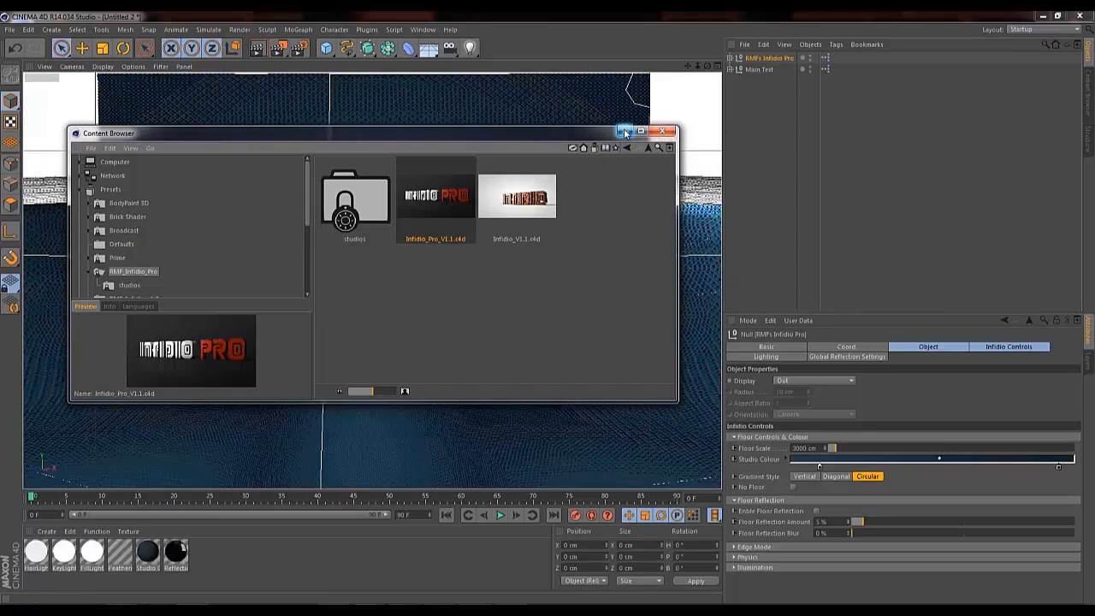
pyautogui.click(666, 132)
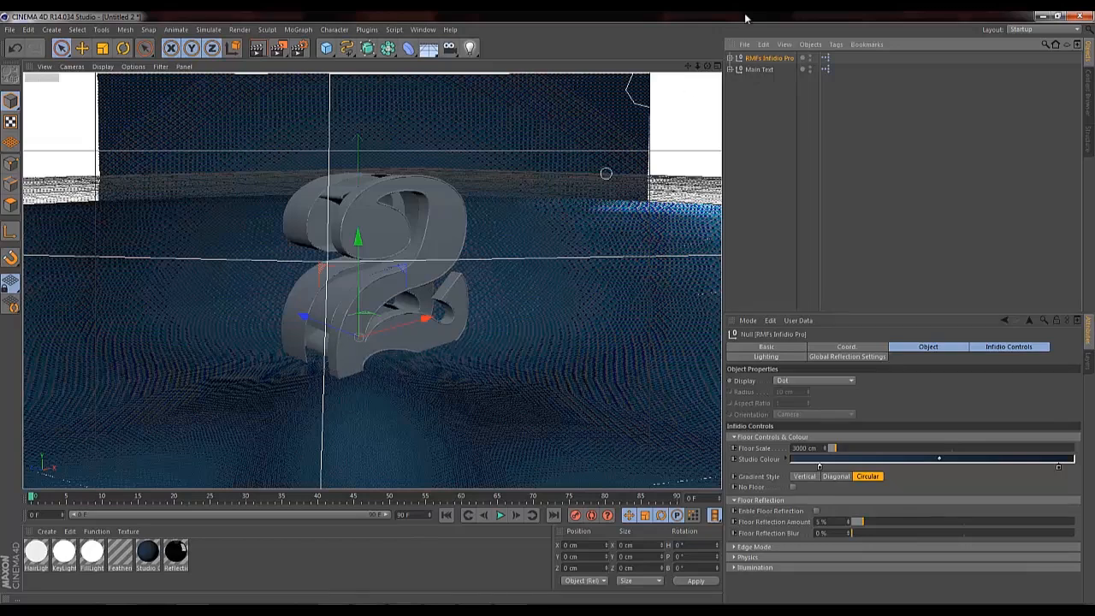
# Raise Main Text onto the studio floor at about Y 25.8 cm using the front view, and render the perspective view.
pyautogui.click(717, 66)
pyautogui.click(555, 329)
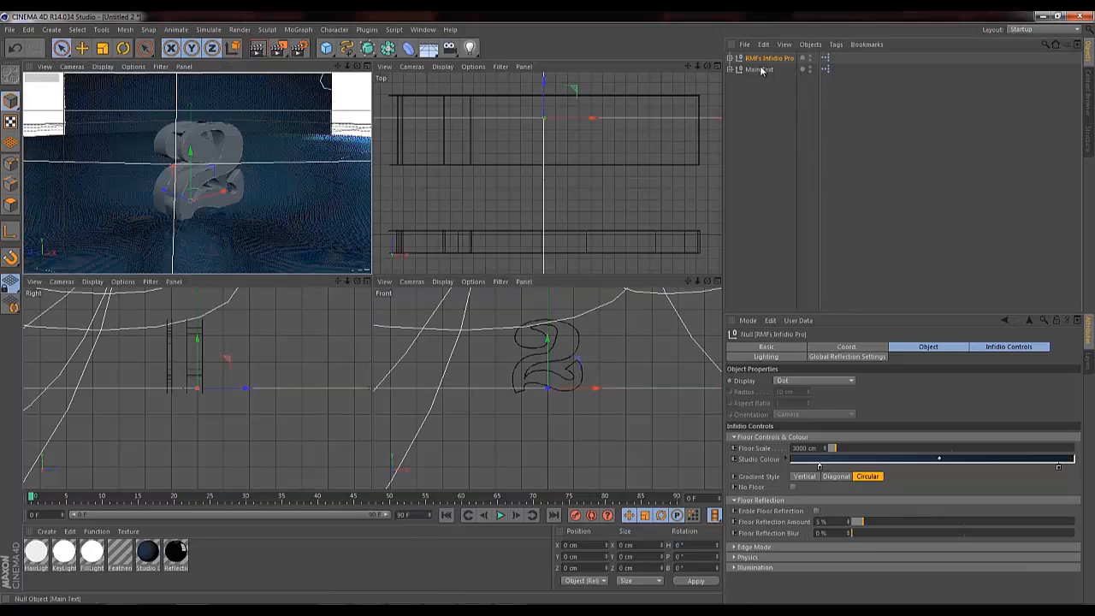
pyautogui.moveTo(697, 282); pyautogui.dragTo(546, 328)
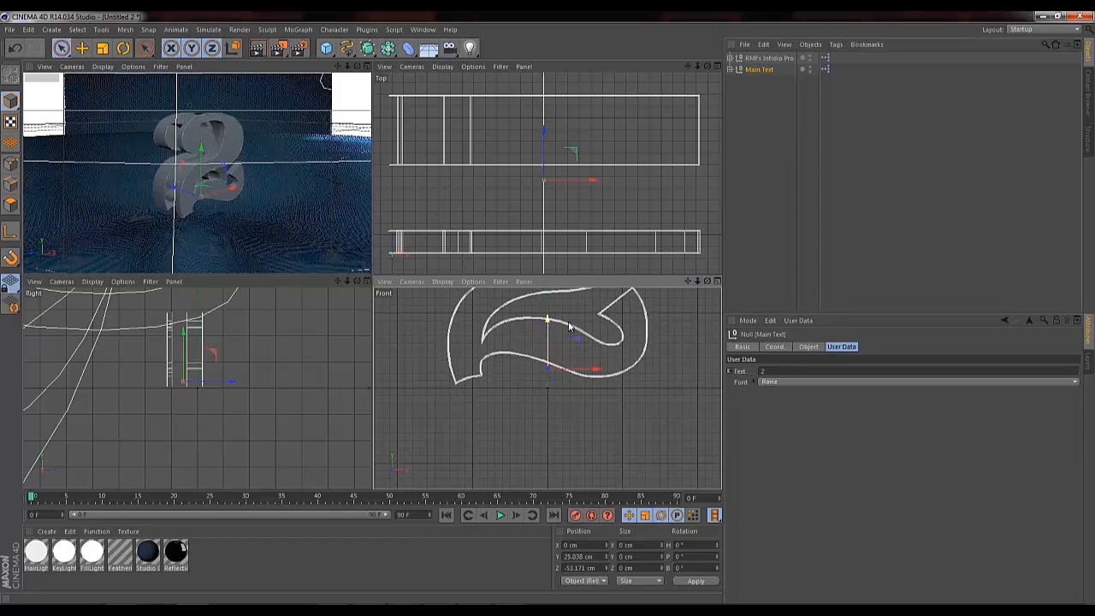
pyautogui.click(367, 68)
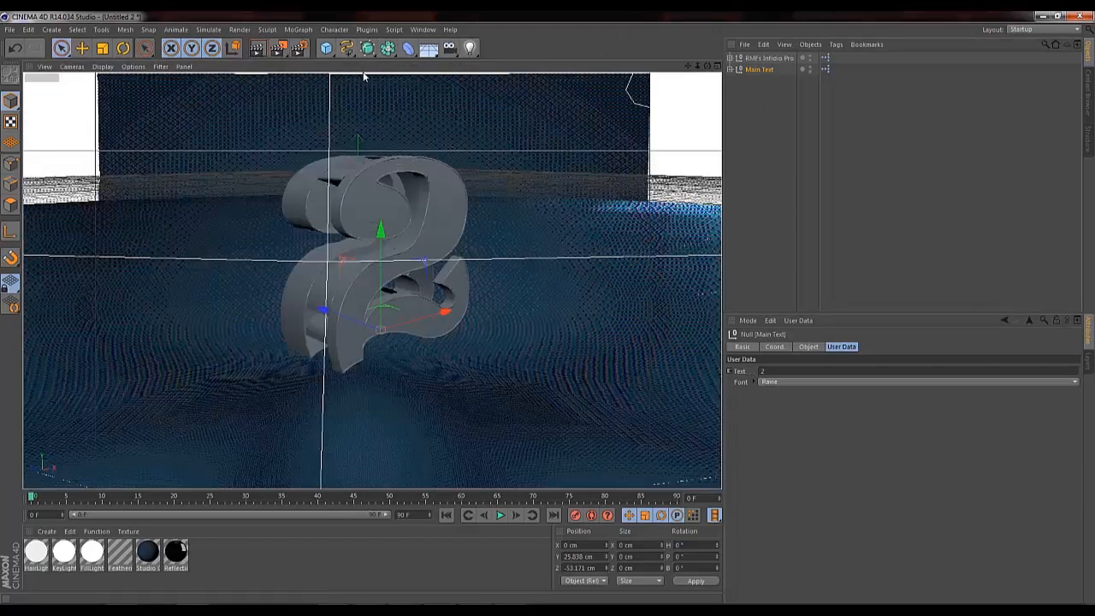
pyautogui.click(258, 49)
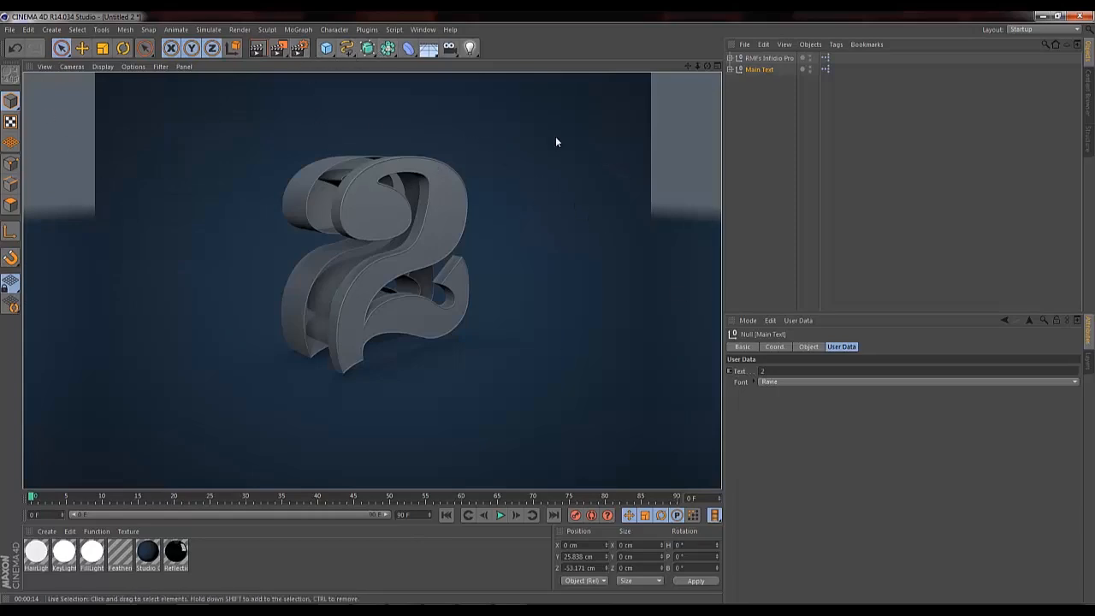
# Set the render output's film aspect to HDTV (16:9), and render the perspective view again.
pyautogui.click(299, 49)
pyautogui.moveTo(381, 40); pyautogui.dragTo(435, 147)
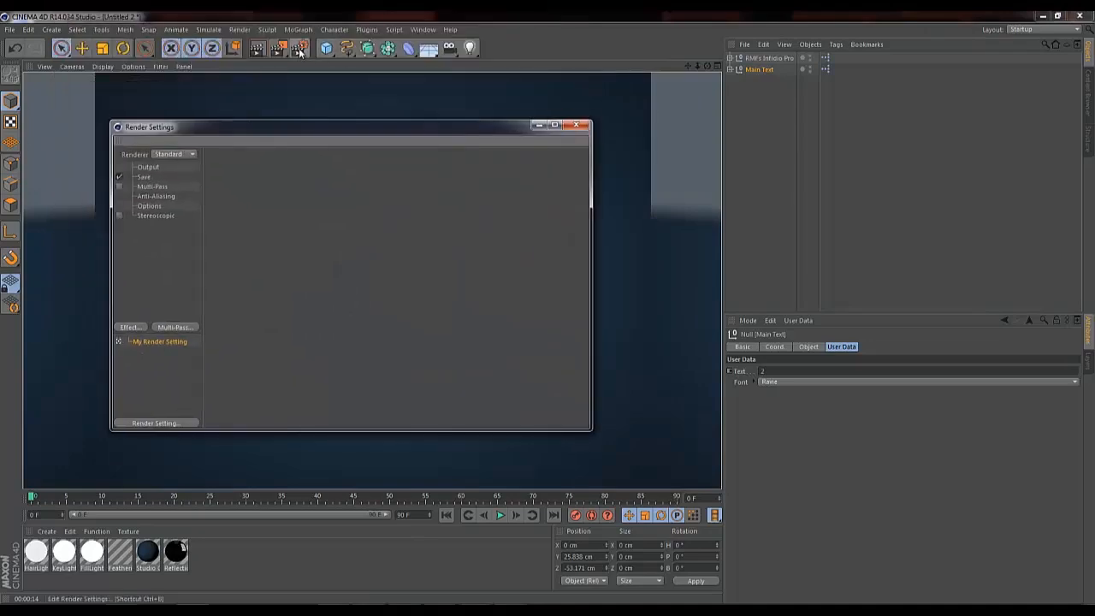
pyautogui.click(149, 168)
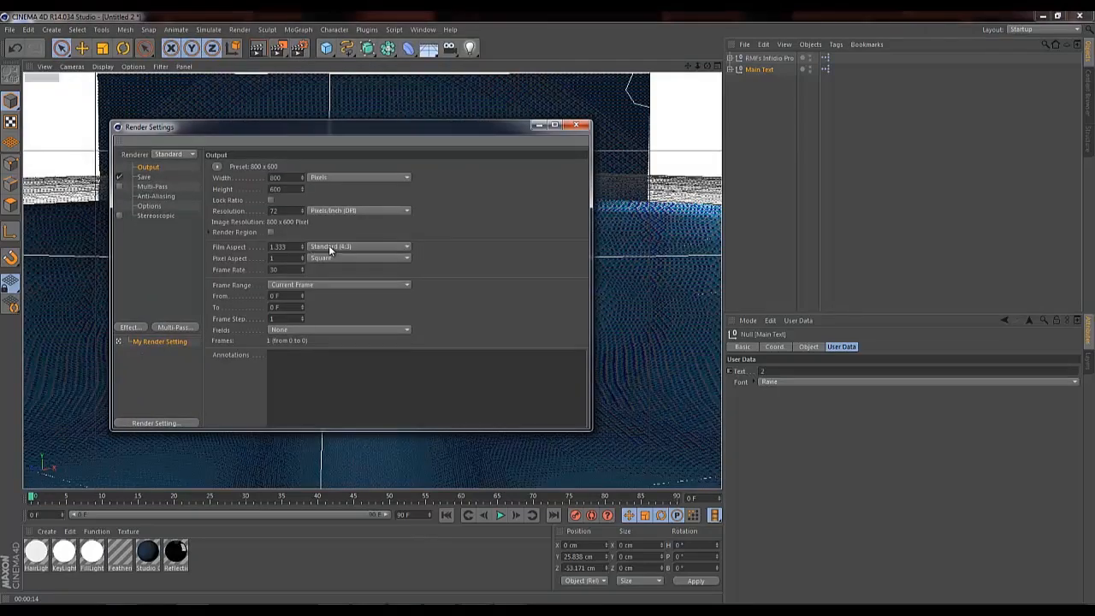
pyautogui.click(332, 246)
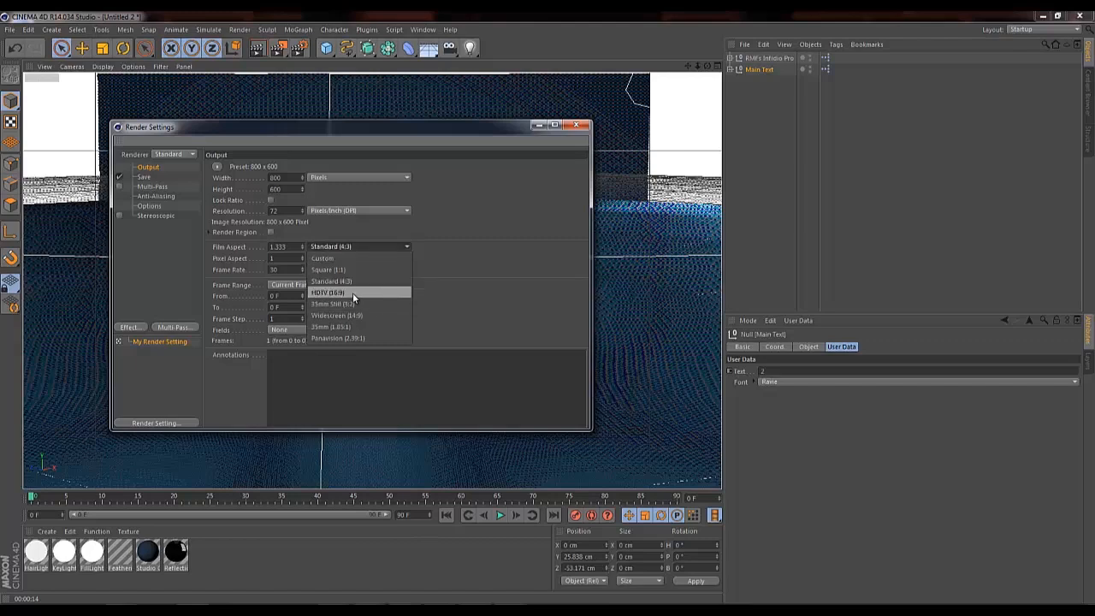
pyautogui.click(352, 293)
pyautogui.click(576, 125)
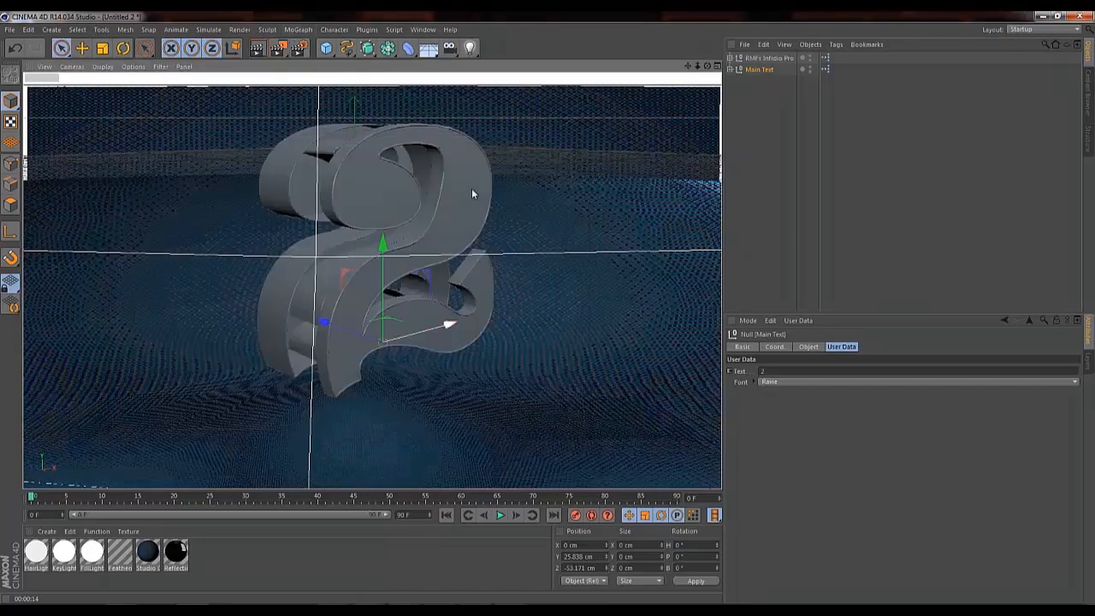
pyautogui.click(258, 53)
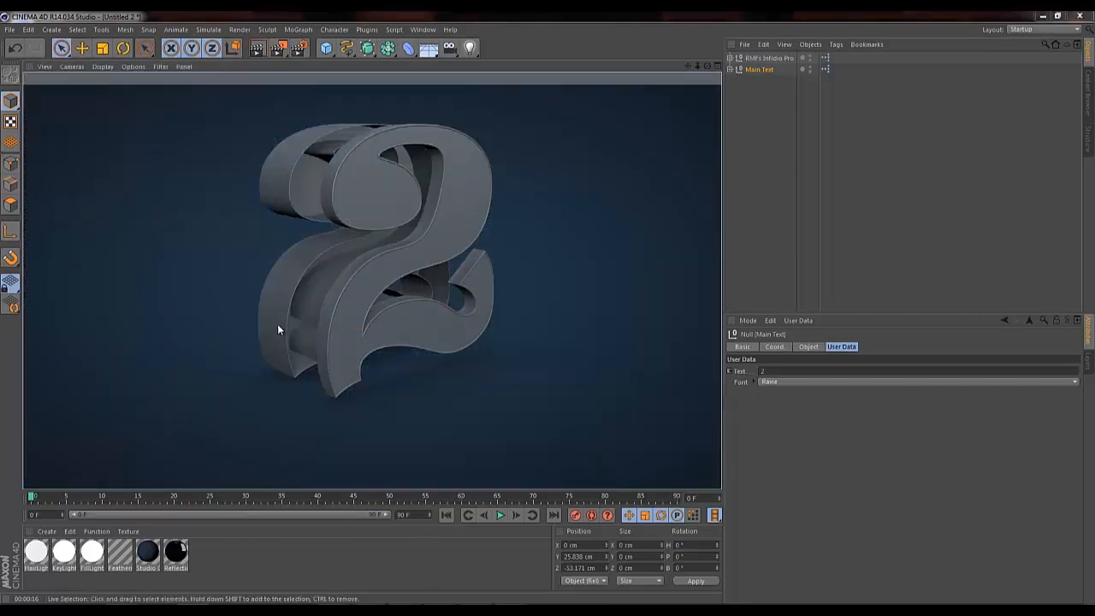
# Recolour RMFs Infidio Pro's Studio Colour gradient from dark warm grey to near-black (RGB 18, 18, 18), and render the view.
pyautogui.click(766, 57)
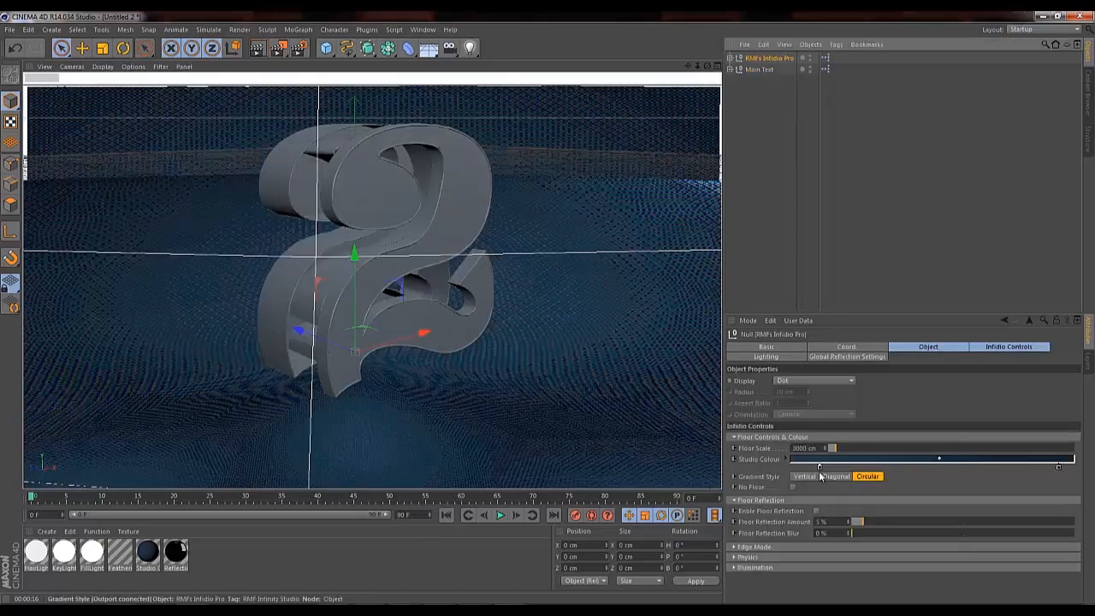
pyautogui.doubleClick(820, 467)
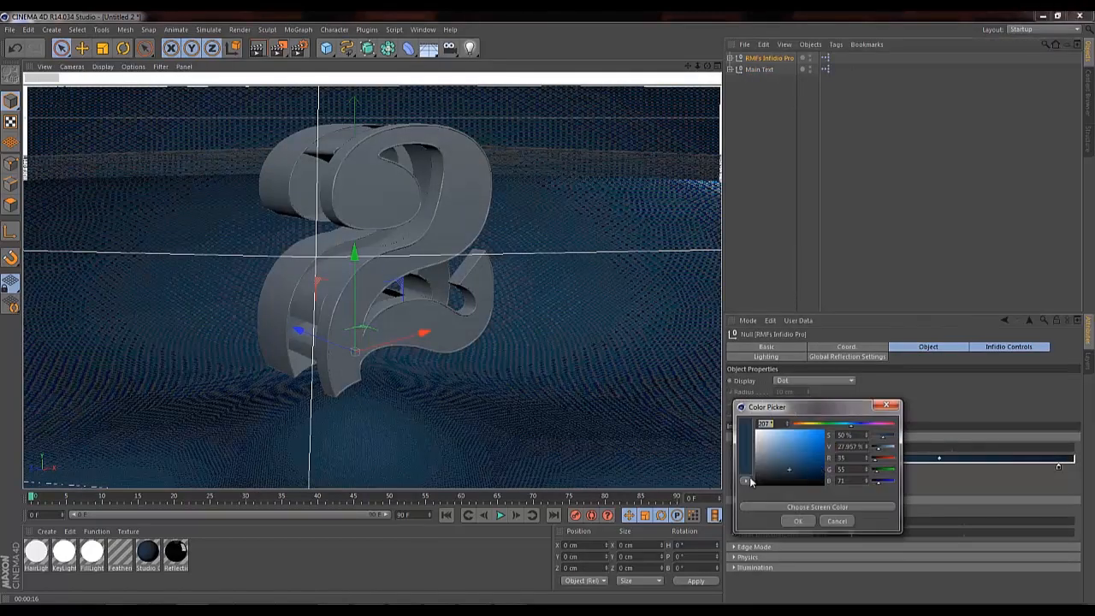
pyautogui.moveTo(762, 471)
pyautogui.mouseDown()
pyautogui.moveTo(753, 480)
pyautogui.moveTo(764, 478)
pyautogui.mouseUp()
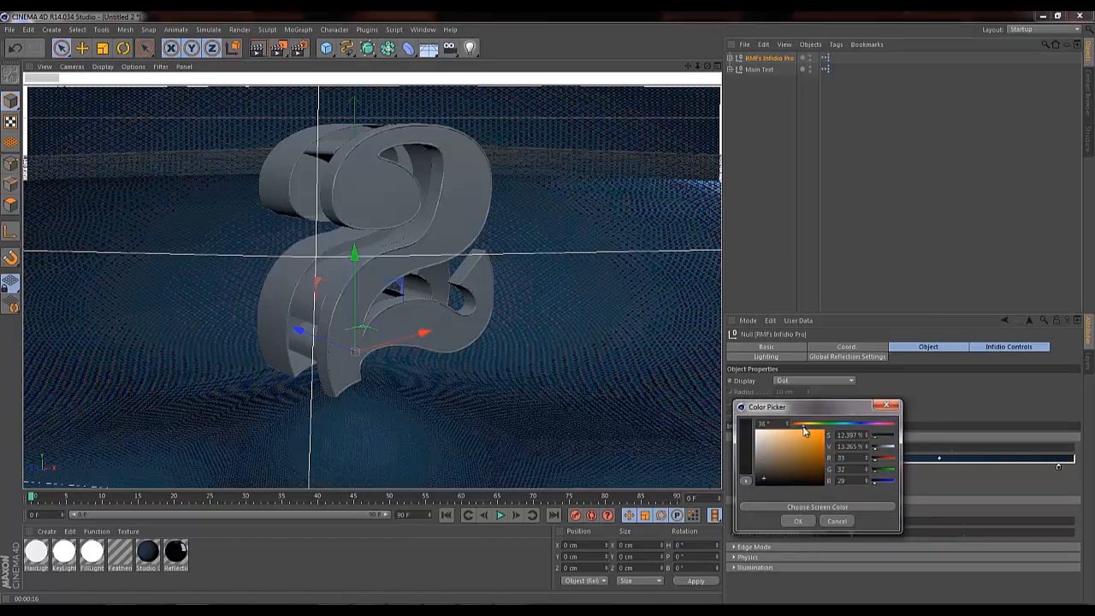
pyautogui.click(795, 523)
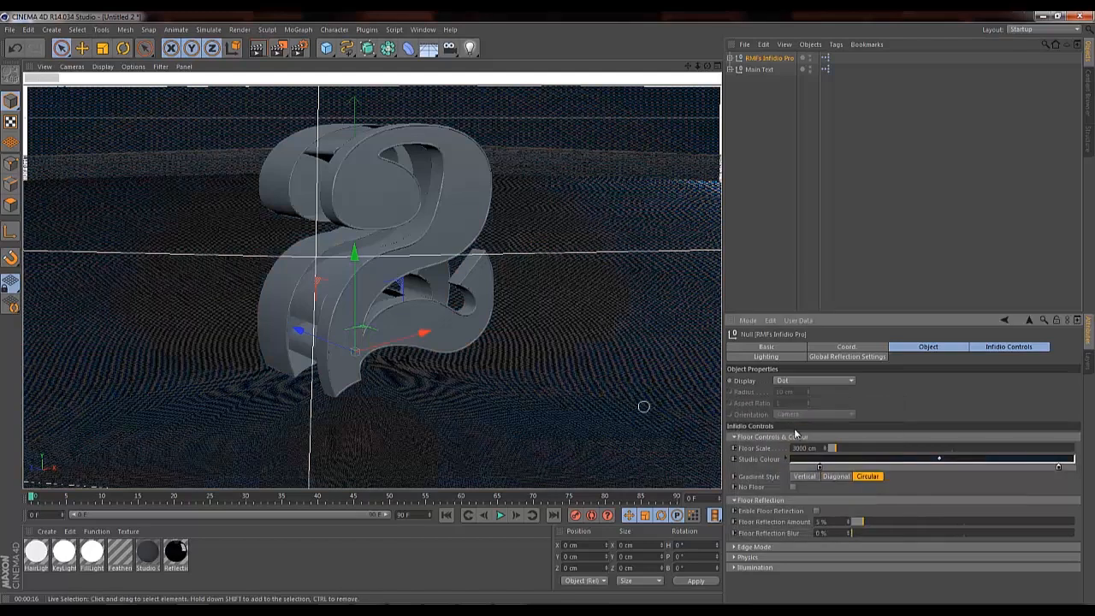
pyautogui.doubleClick(1059, 470)
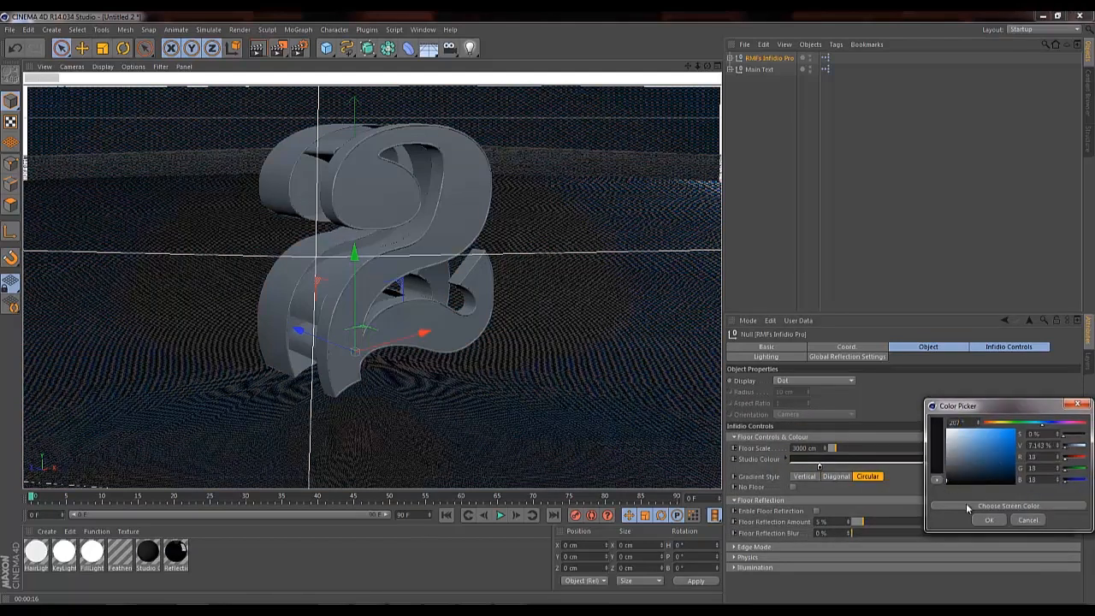
pyautogui.click(990, 521)
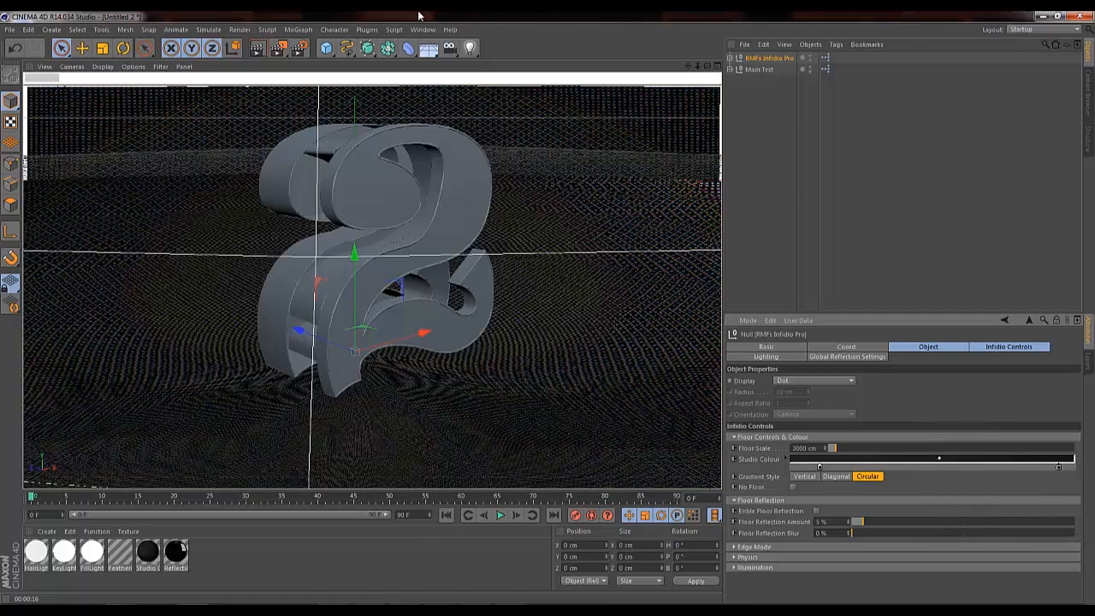
pyautogui.click(258, 51)
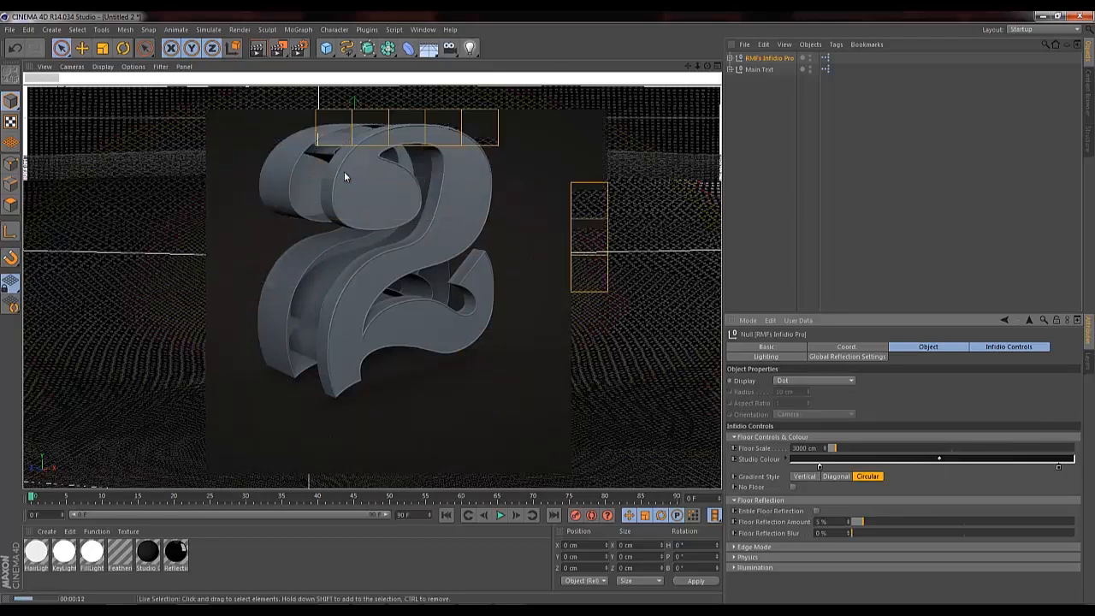
# Create a new material and set its colour to off-white, RGB 241, 241, 241.
pyautogui.click(207, 550)
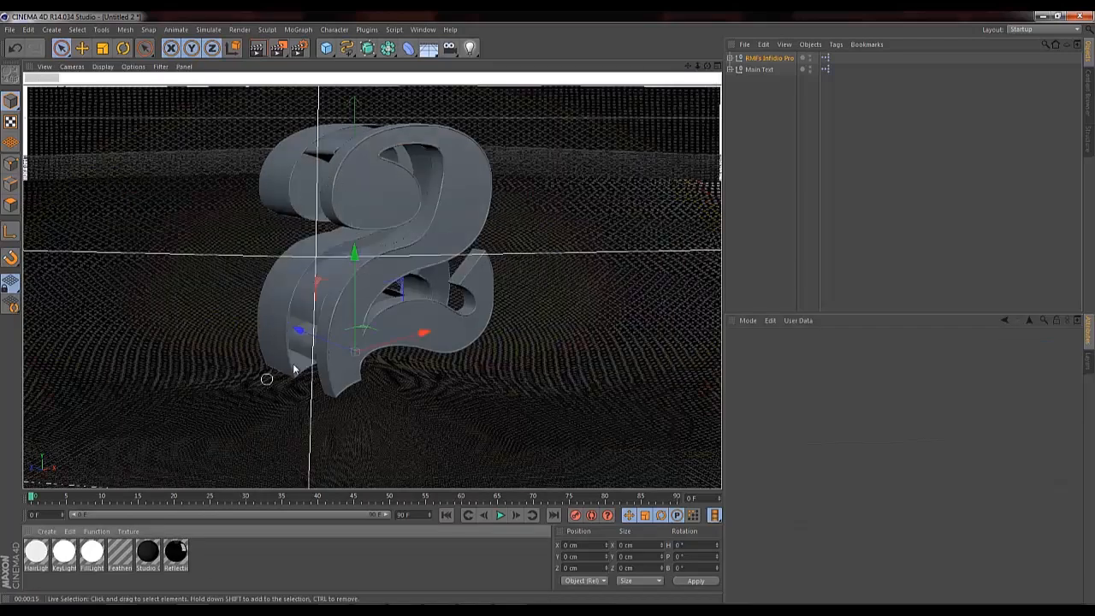
pyautogui.doubleClick(212, 561)
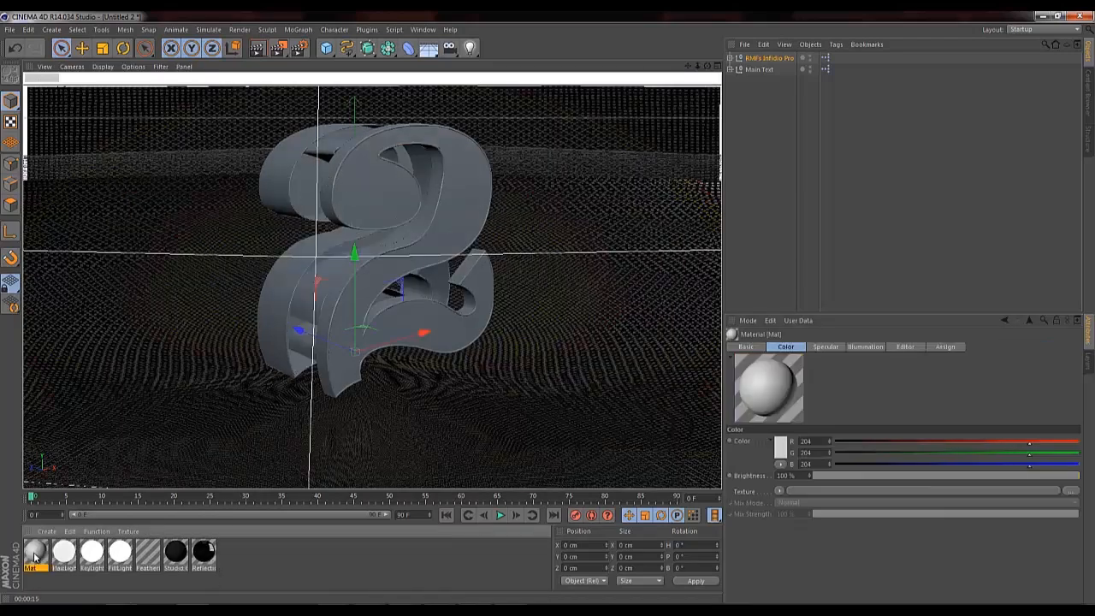
pyautogui.doubleClick(34, 553)
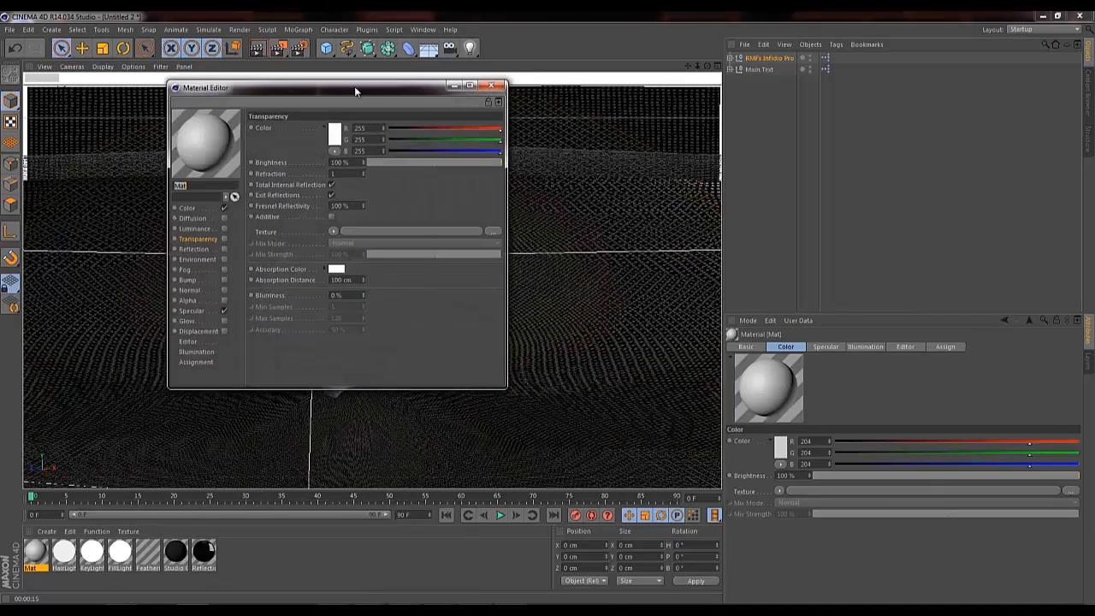
pyautogui.moveTo(357, 87); pyautogui.dragTo(649, 179)
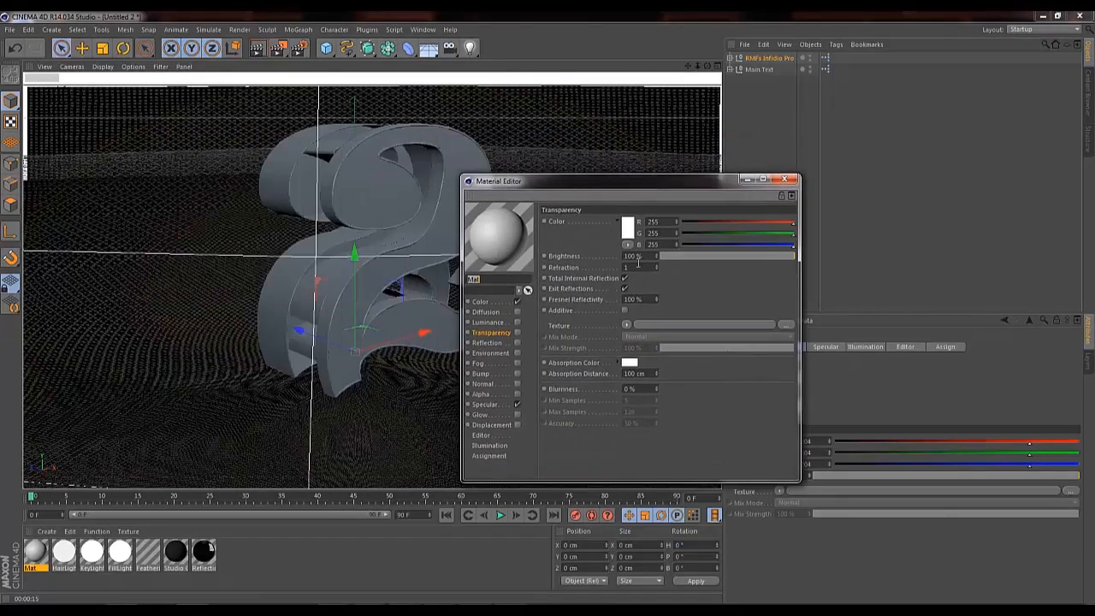
pyautogui.click(503, 303)
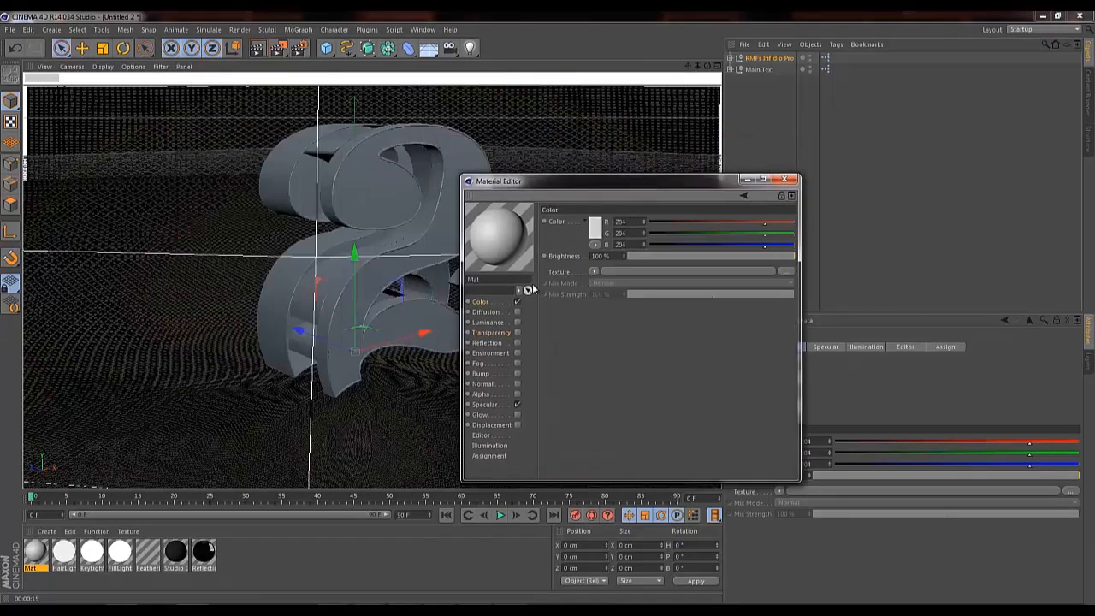
pyautogui.click(596, 240)
pyautogui.moveTo(535, 208); pyautogui.dragTo(529, 202)
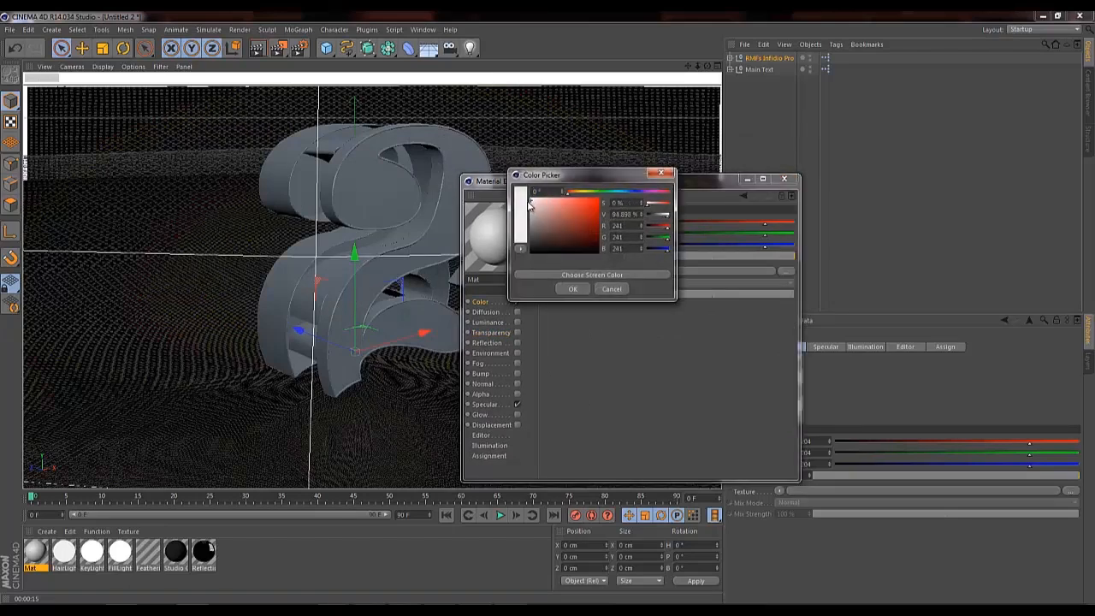
pyautogui.click(571, 291)
# Disable the new material's specular and enable reflection at 54% brightness with a Fresnel texture at 48% mix strength.
pyautogui.click(517, 403)
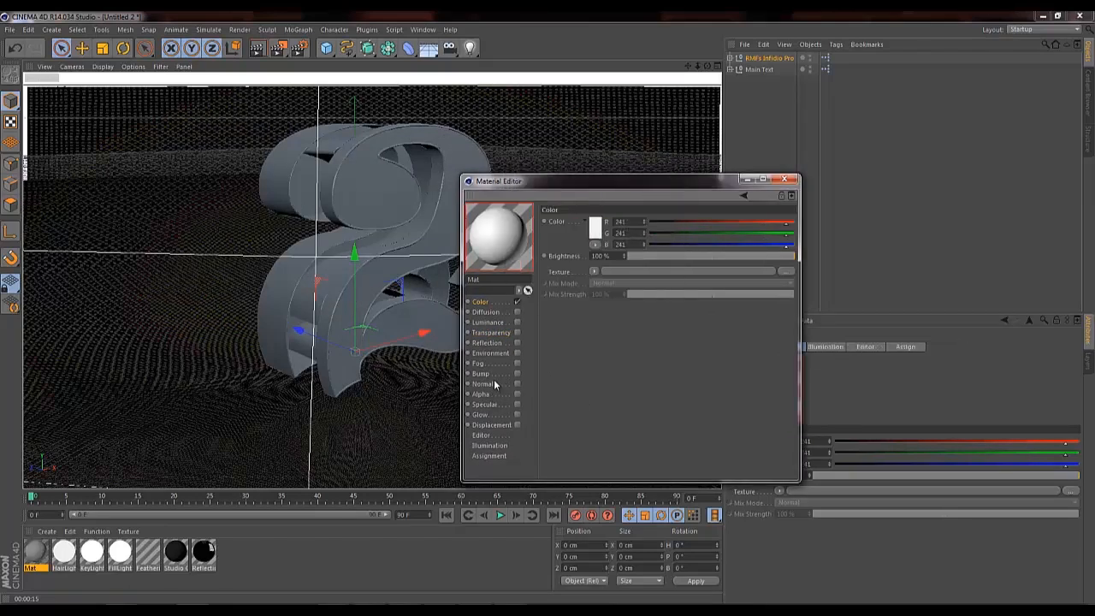
pyautogui.click(517, 342)
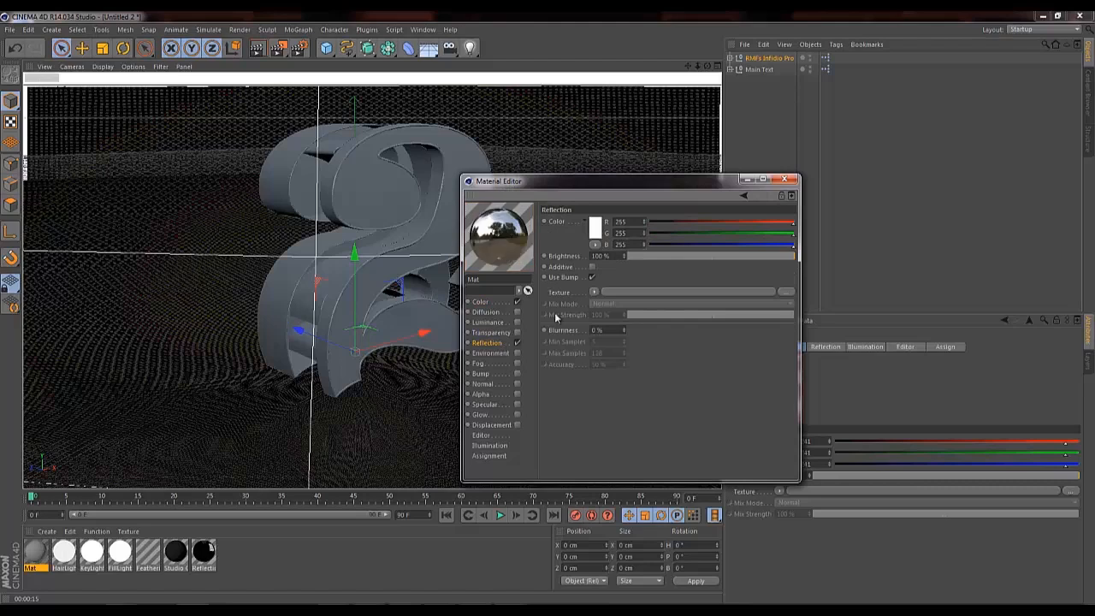
pyautogui.click(719, 255)
pyautogui.click(595, 293)
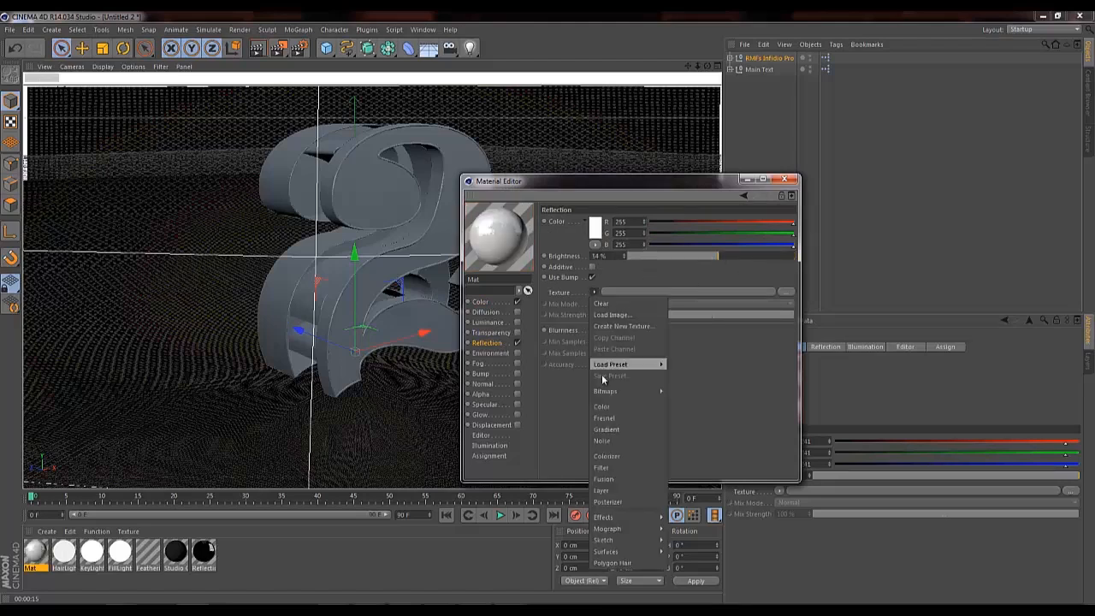
pyautogui.click(613, 421)
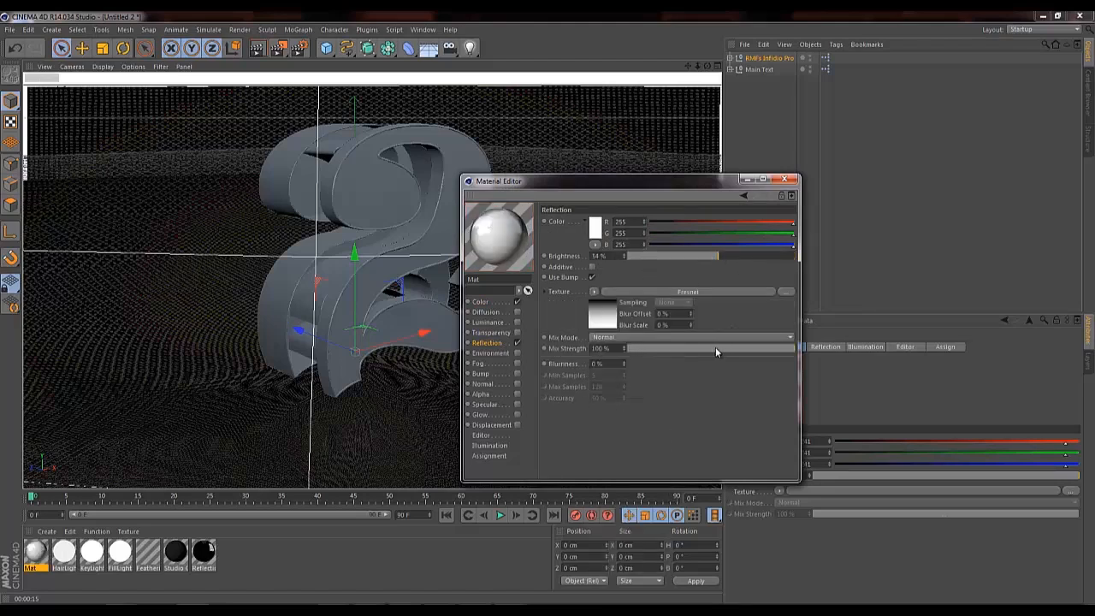
pyautogui.moveTo(715, 347); pyautogui.dragTo(708, 347)
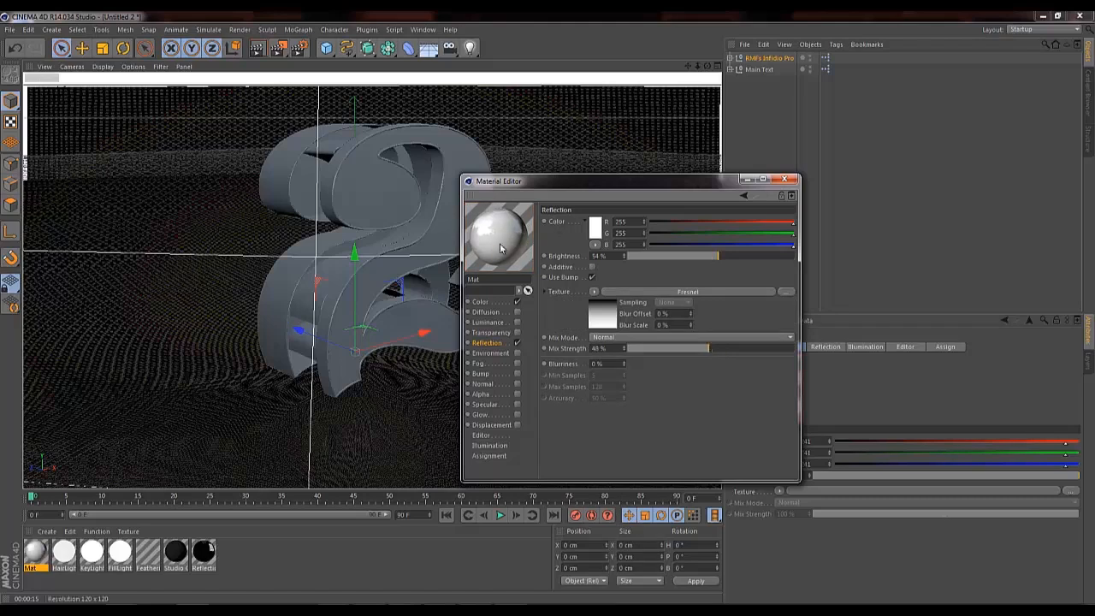
pyautogui.click(787, 181)
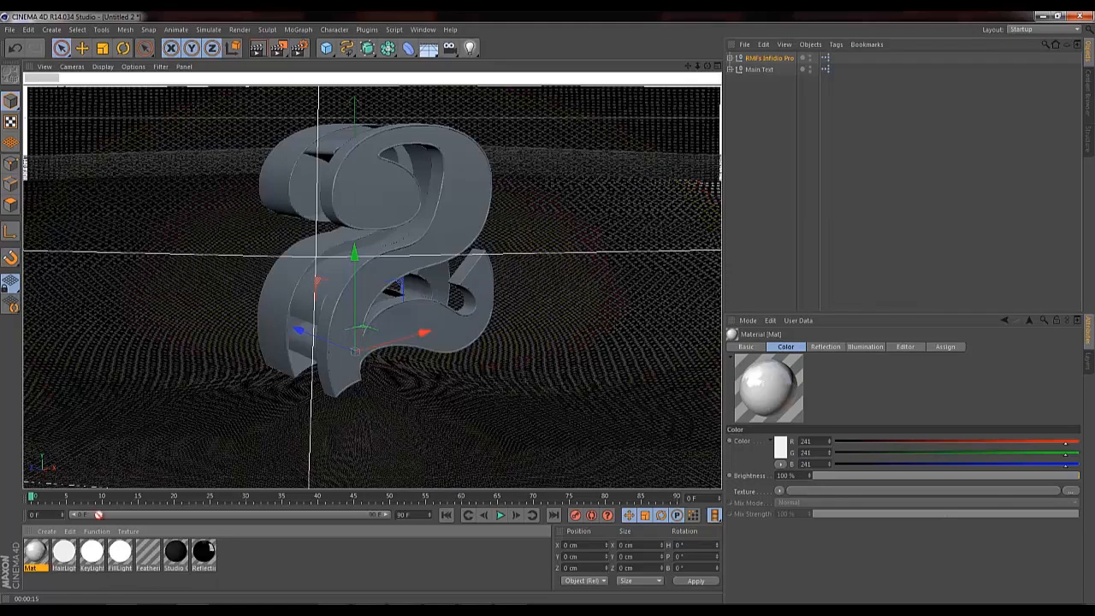
# Apply the off-white reflective material to the rear body of the numeral 2.
pyautogui.moveTo(725, 107); pyautogui.dragTo(289, 180)
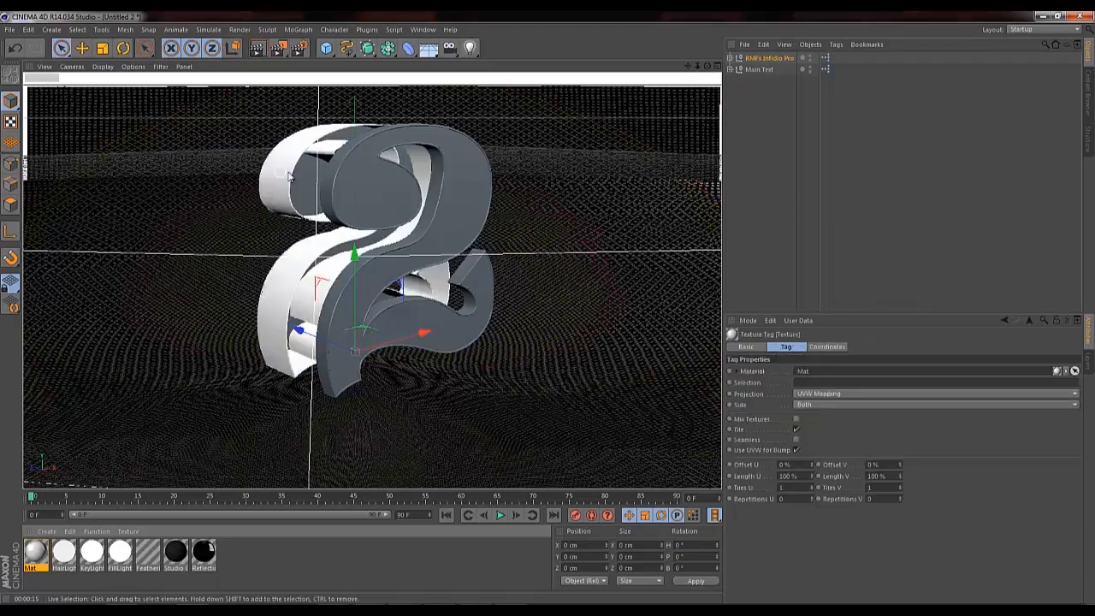
# Apply the off-white reflective material to the Plastic Back object inside the Main Text group.
pyautogui.click(733, 68)
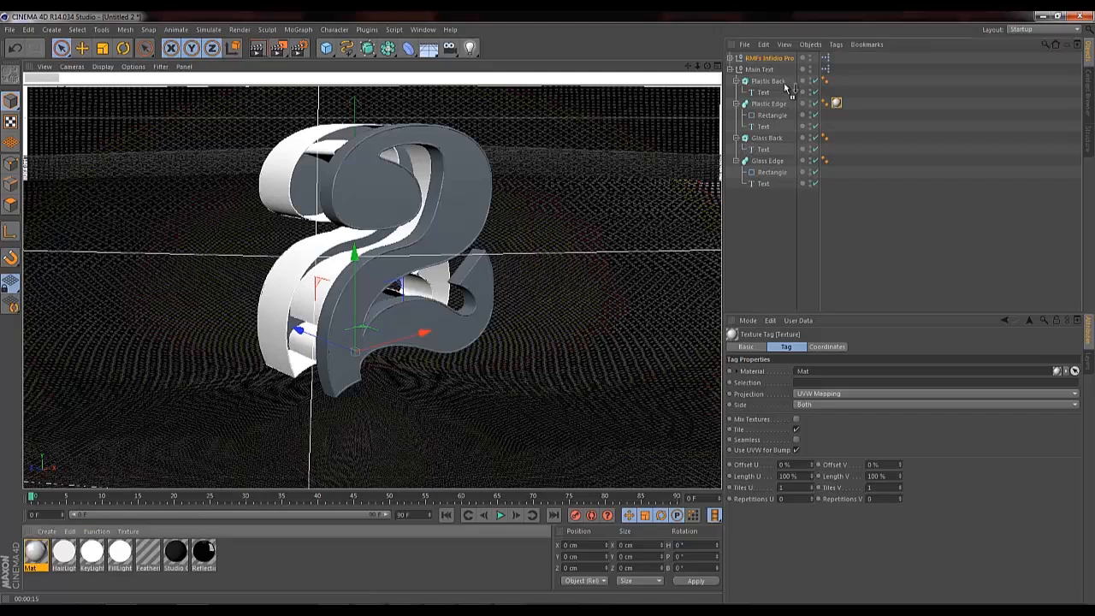
pyautogui.moveTo(778, 83); pyautogui.dragTo(780, 81)
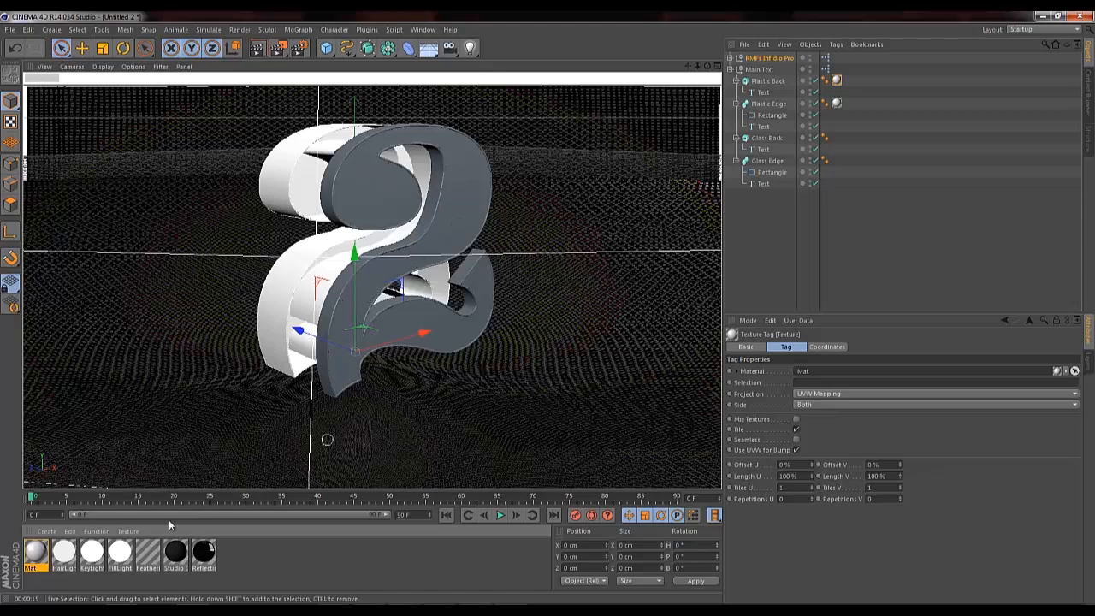
# Create a new material and enable its transparency with a refraction of 1.1.
pyautogui.doubleClick(233, 554)
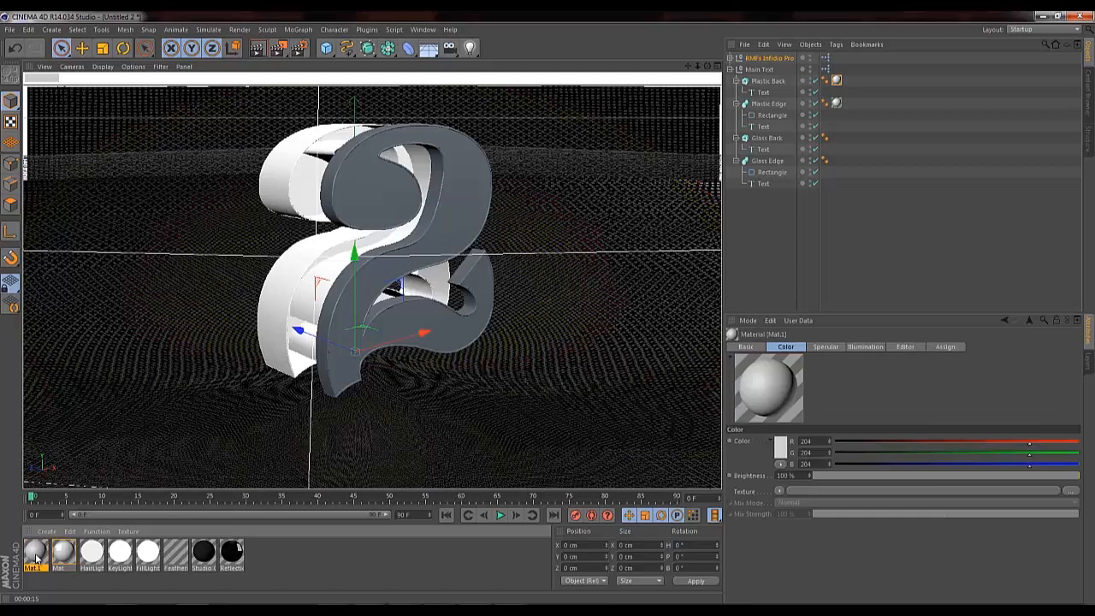
pyautogui.doubleClick(36, 556)
pyautogui.moveTo(346, 90); pyautogui.dragTo(739, 105)
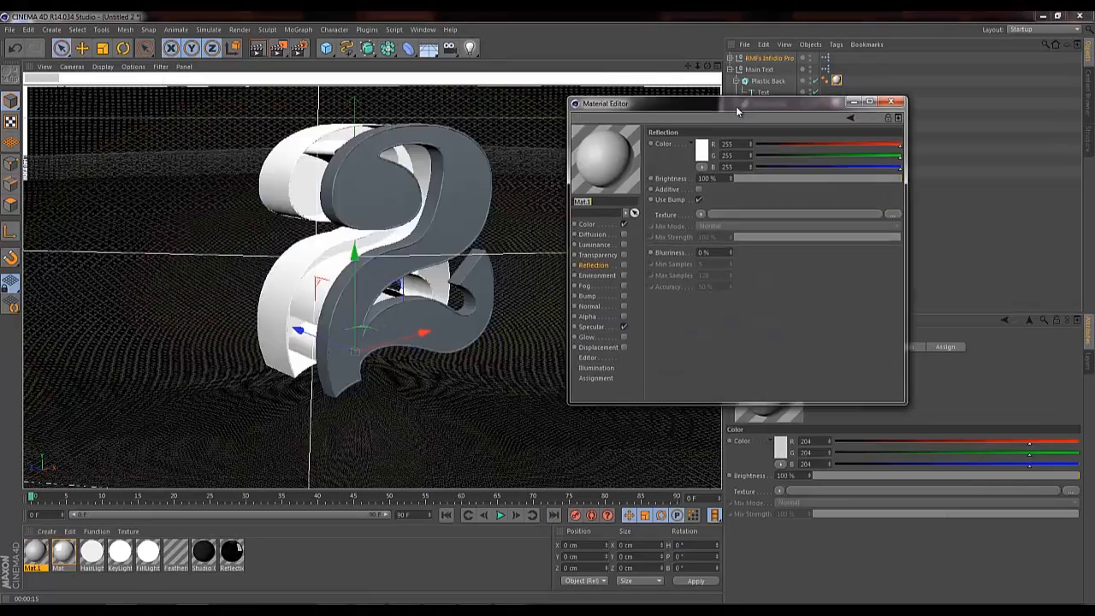
pyautogui.click(620, 255)
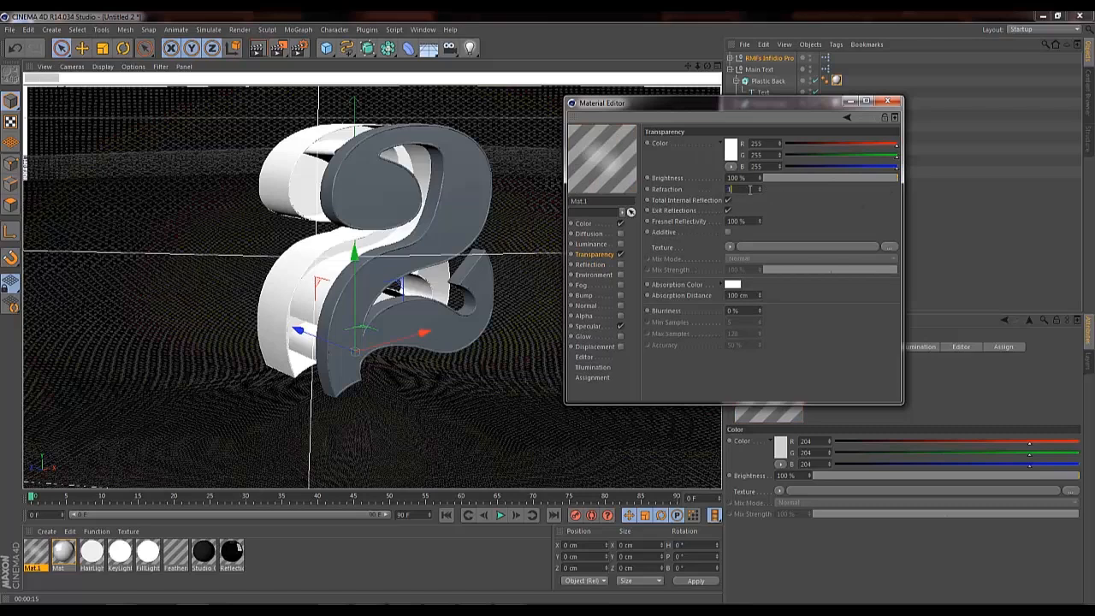
pyautogui.write('.1')
pyautogui.press('Return')
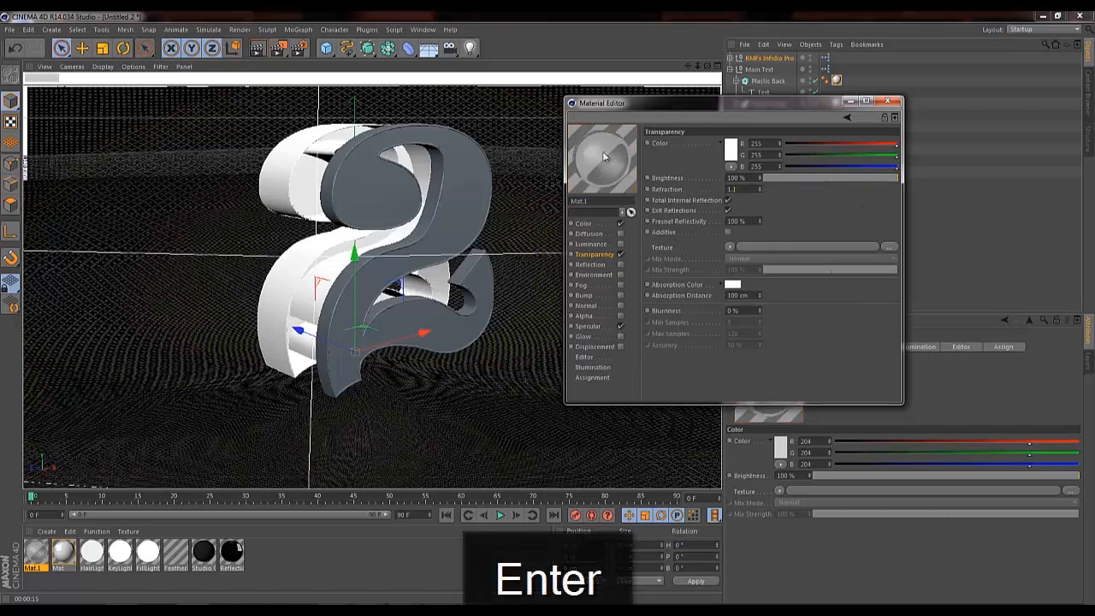
# Give the glass material's specular a Color texture and set the specular height to 46%.
pyautogui.click(599, 326)
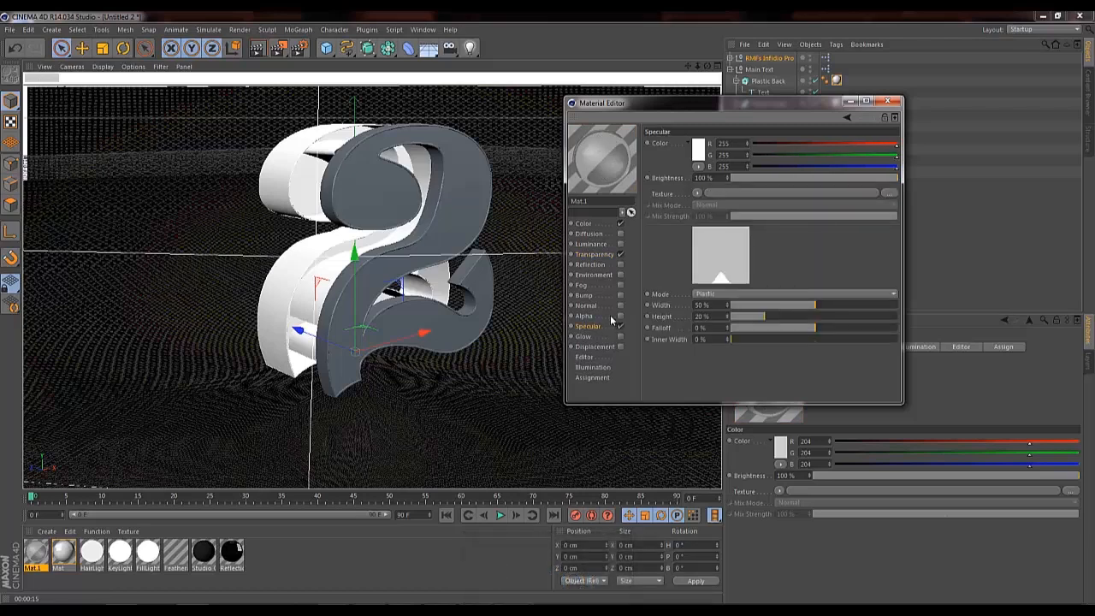
pyautogui.click(701, 194)
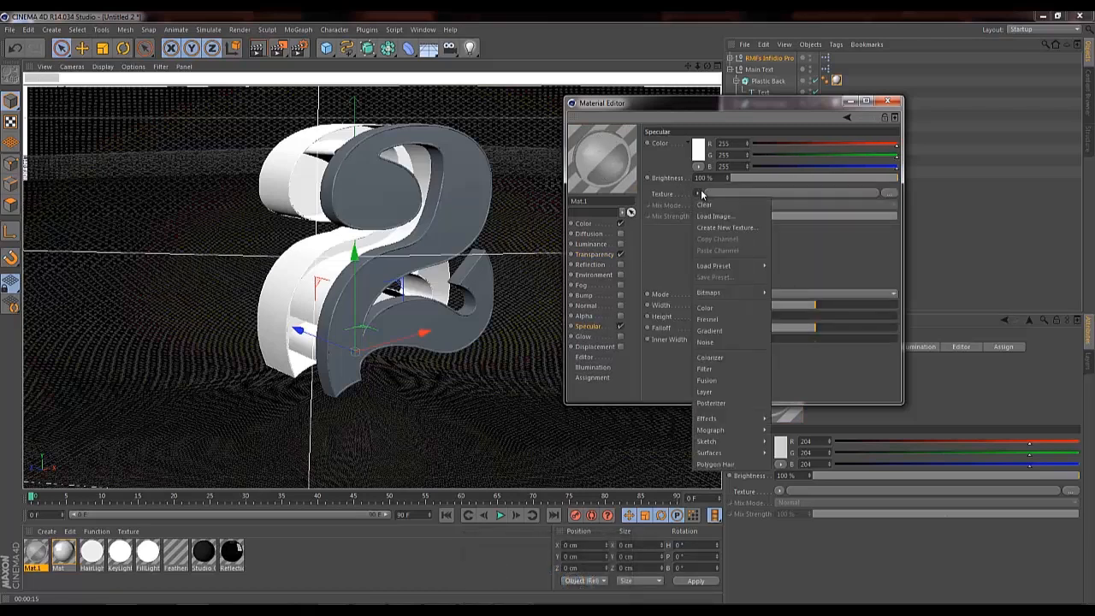
pyautogui.click(723, 308)
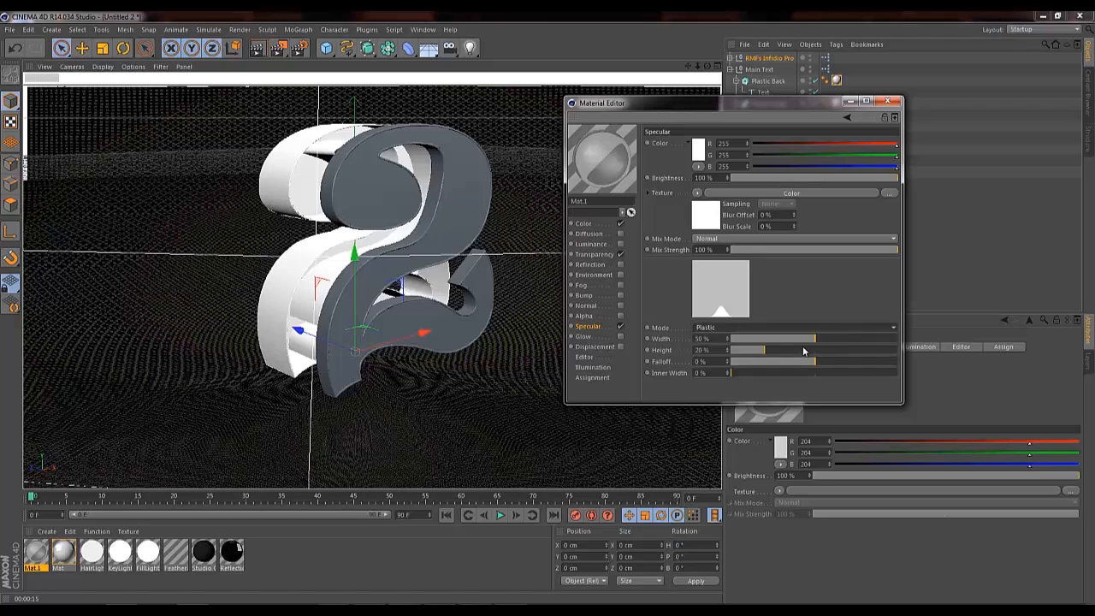
pyautogui.moveTo(764, 350); pyautogui.dragTo(808, 354)
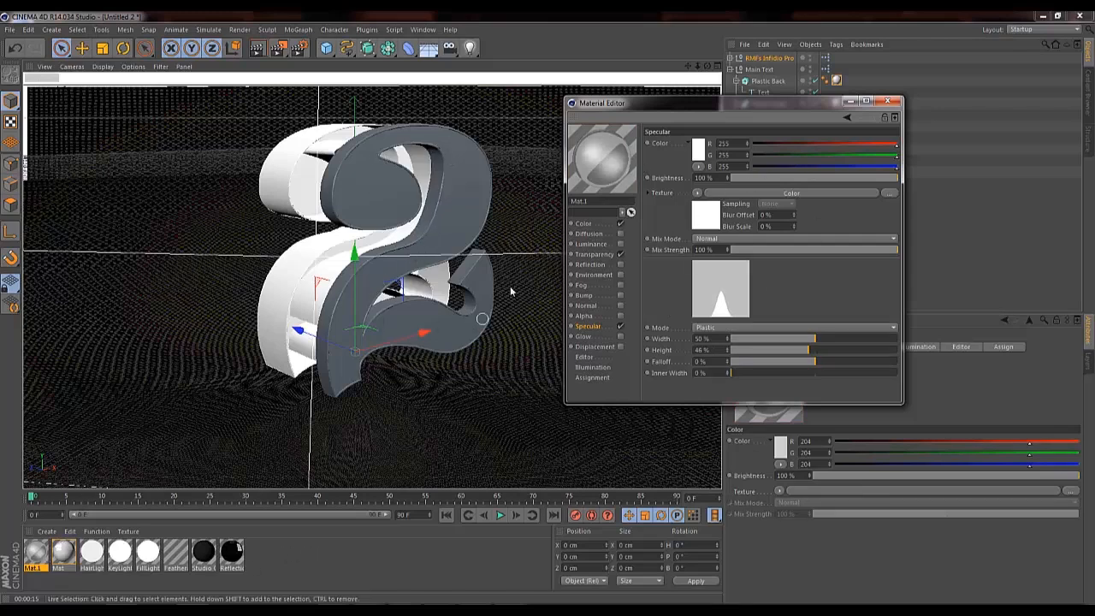
# Apply the transparent glass material to both the Glass Back and Glass Edge objects.
pyautogui.click(42, 559)
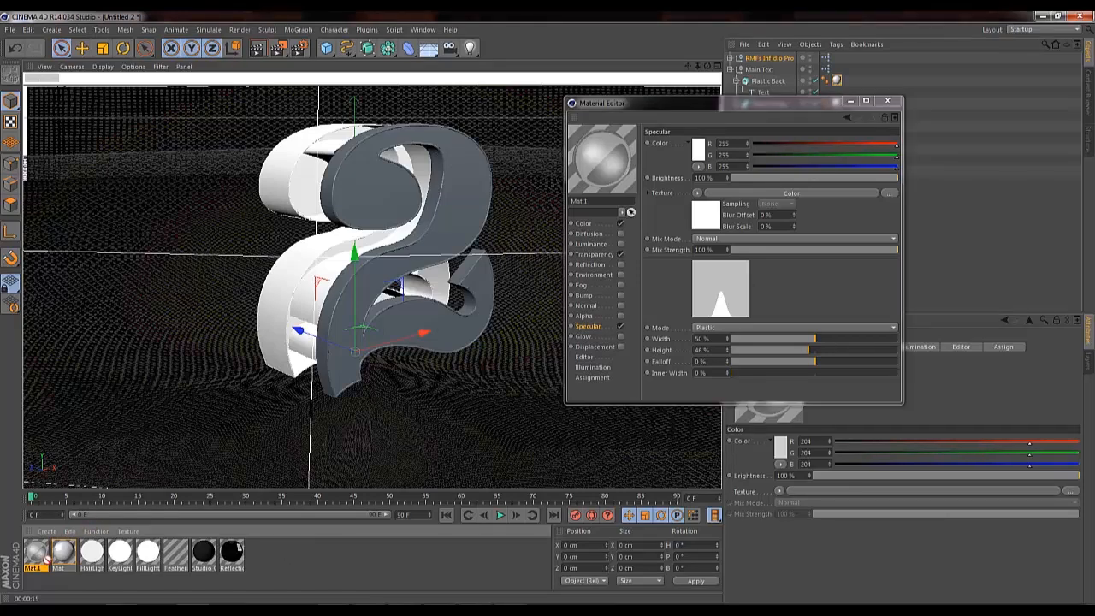
pyautogui.moveTo(47, 559); pyautogui.dragTo(543, 164)
pyautogui.moveTo(353, 191); pyautogui.dragTo(354, 189)
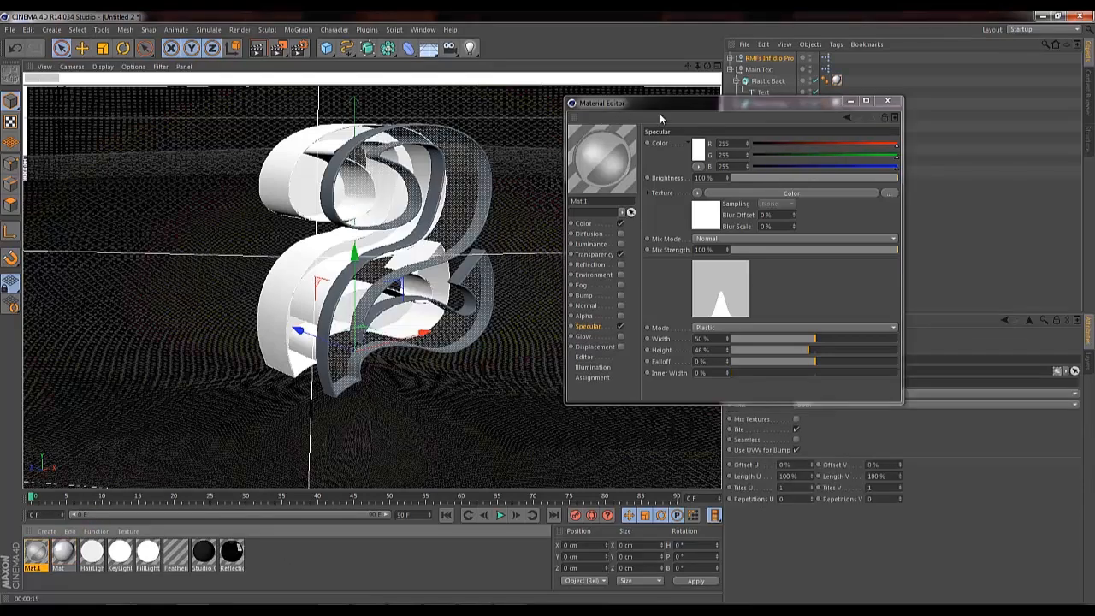
pyautogui.moveTo(668, 102); pyautogui.dragTo(482, 133)
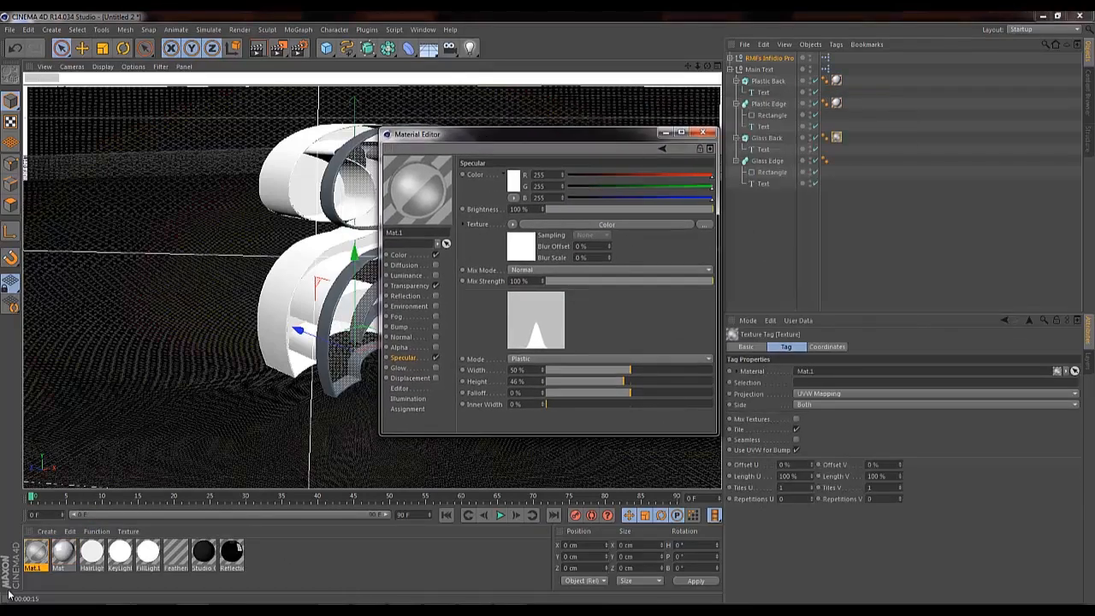
pyautogui.moveTo(41, 560); pyautogui.dragTo(776, 166)
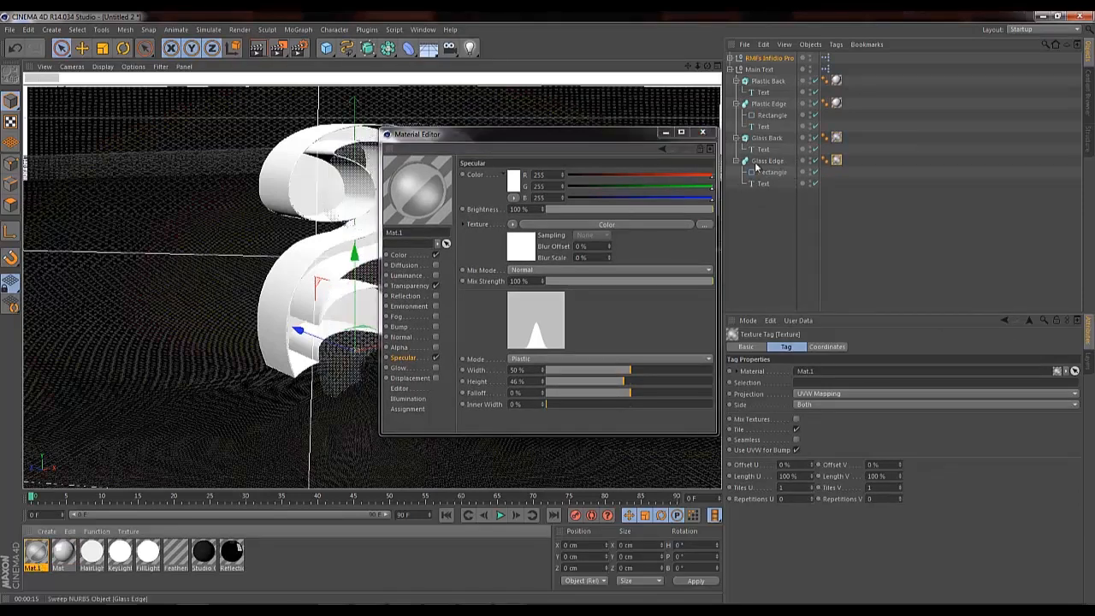
pyautogui.click(704, 135)
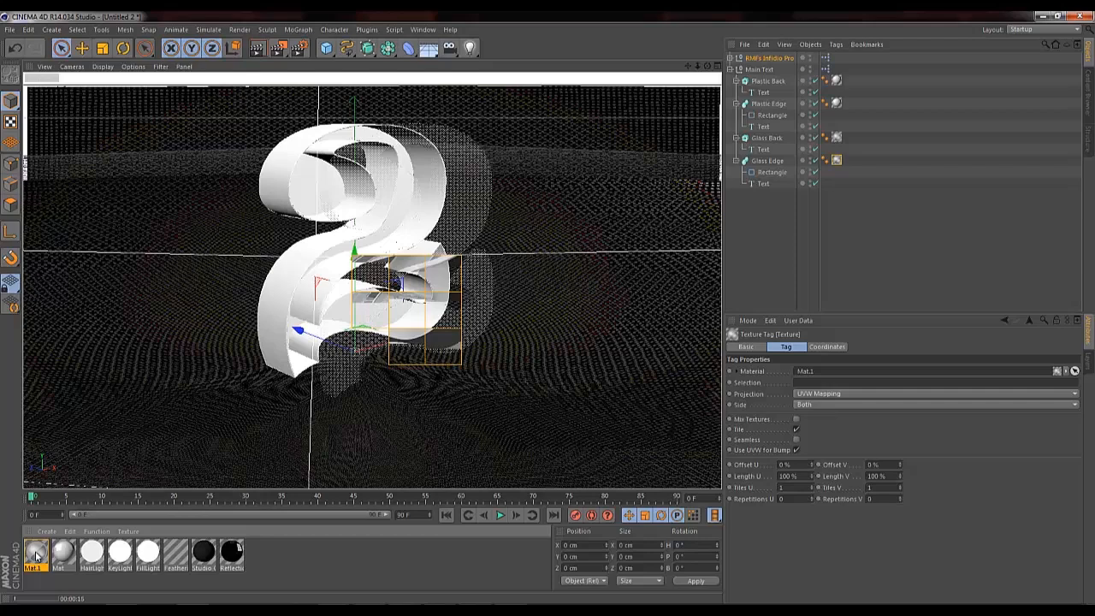
# Switch the renderer to Physical with the Progressive sampler, and render the view.
pyautogui.click(303, 48)
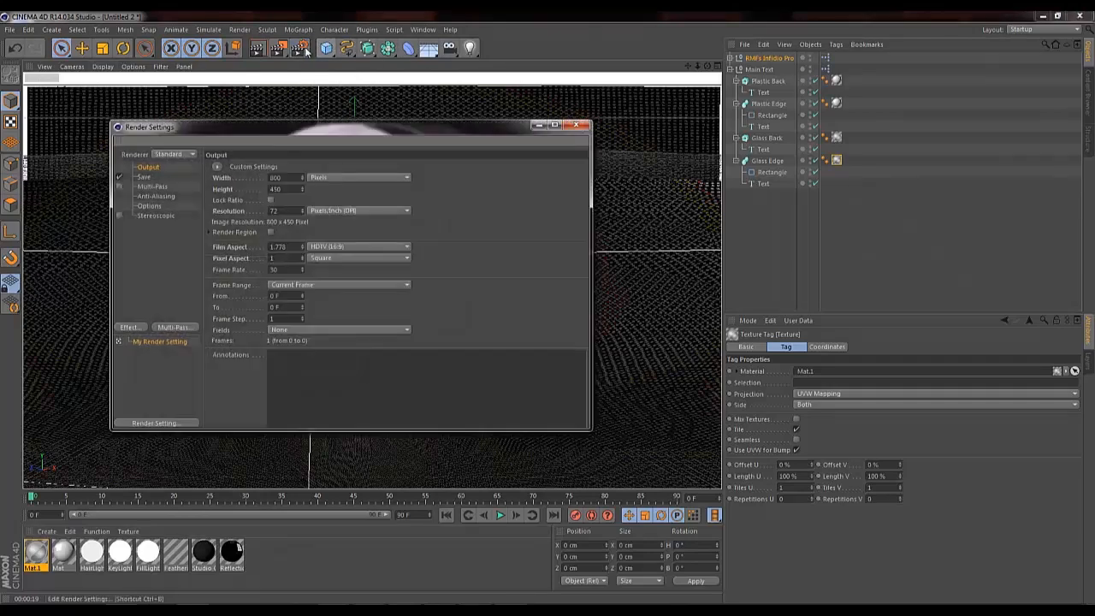
pyautogui.click(188, 154)
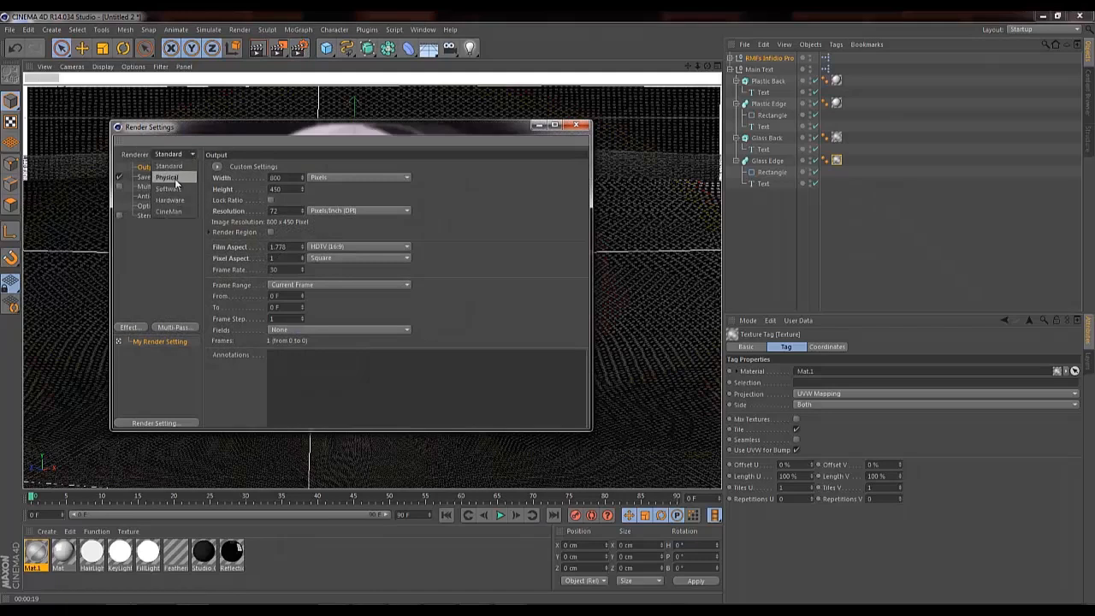
pyautogui.click(175, 177)
pyautogui.click(156, 226)
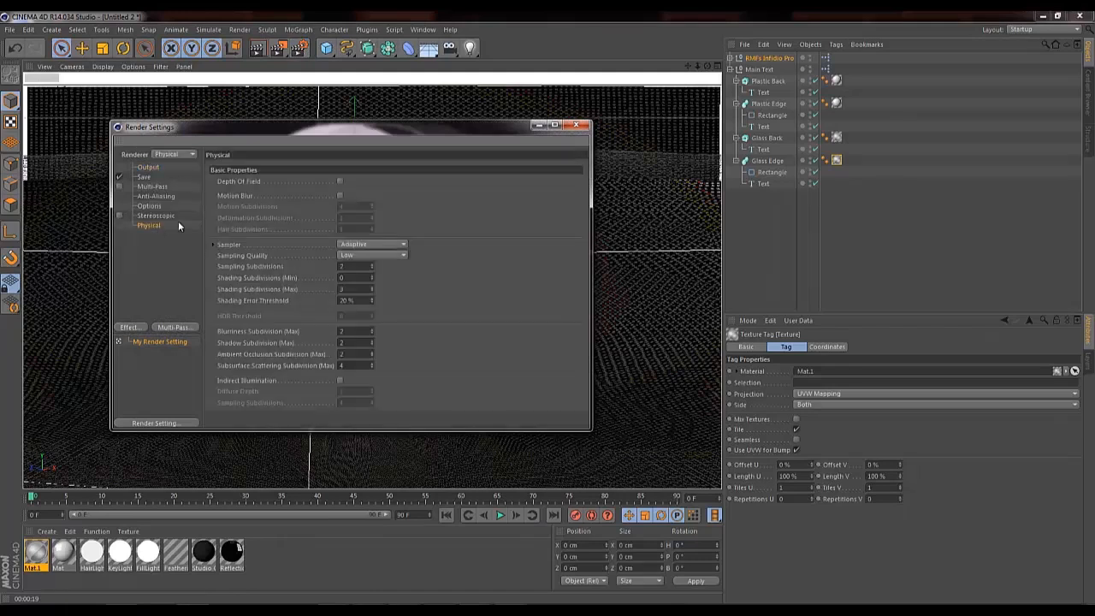
pyautogui.click(407, 245)
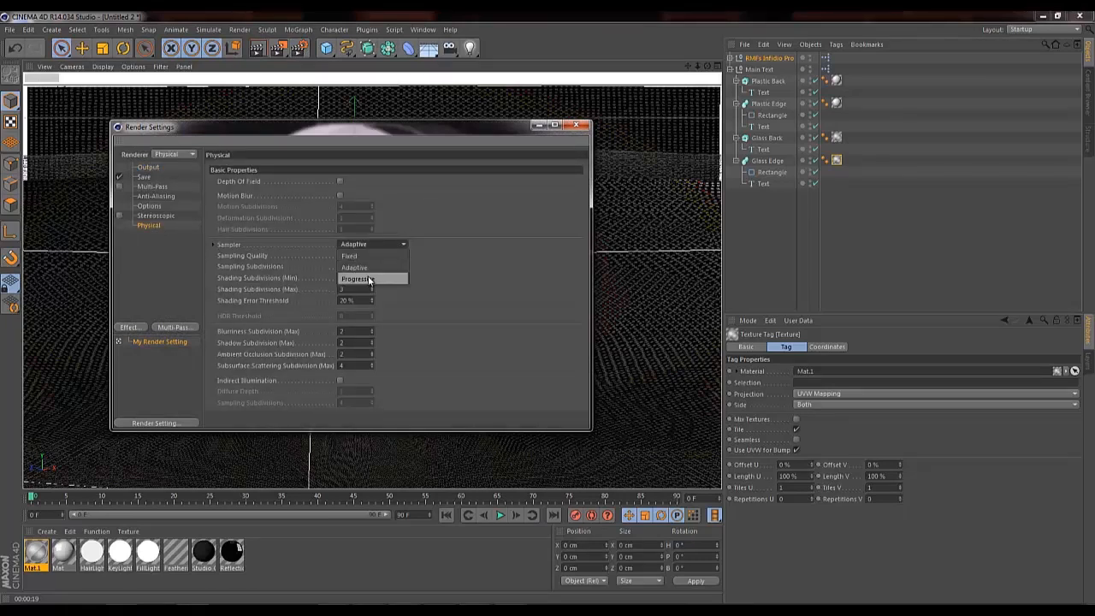
pyautogui.click(372, 278)
pyautogui.click(576, 126)
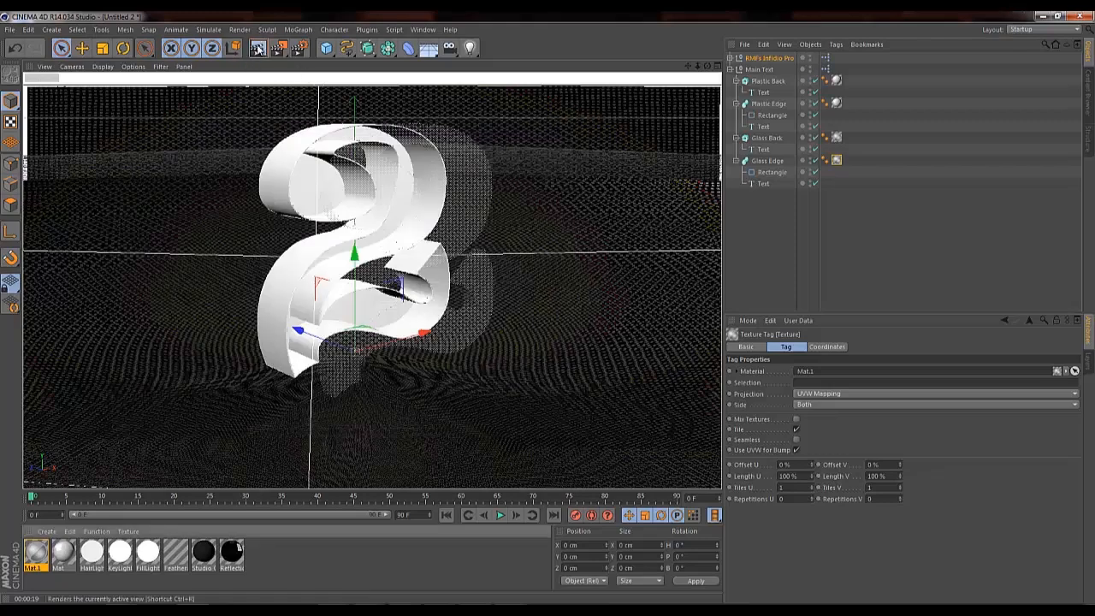
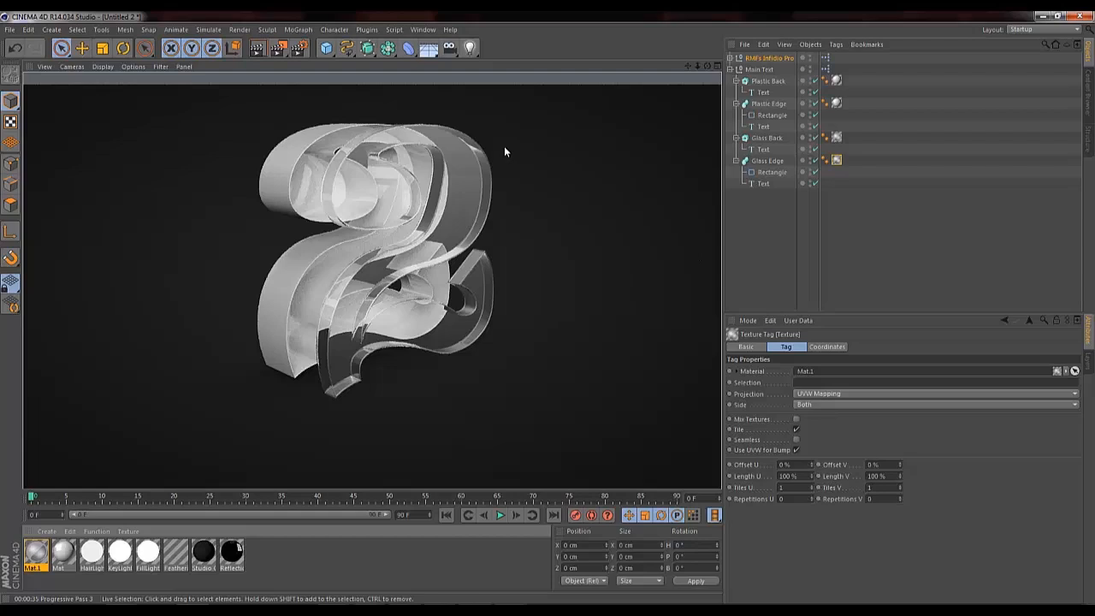
# Add the Ambient Occlusion effect to the render settings.
pyautogui.click(302, 52)
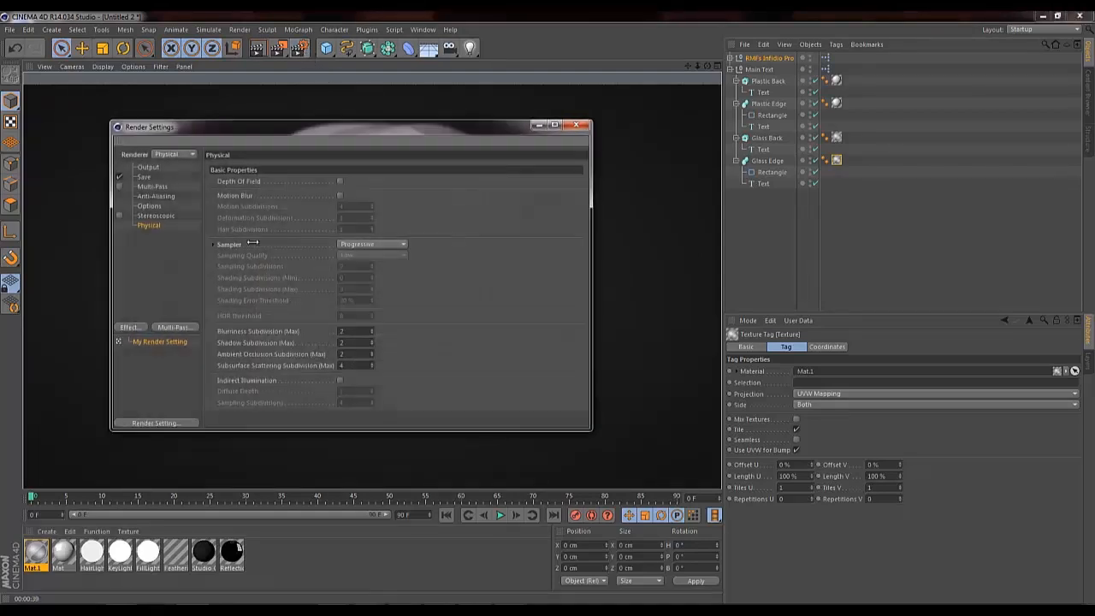
pyautogui.click(130, 328)
pyautogui.click(178, 398)
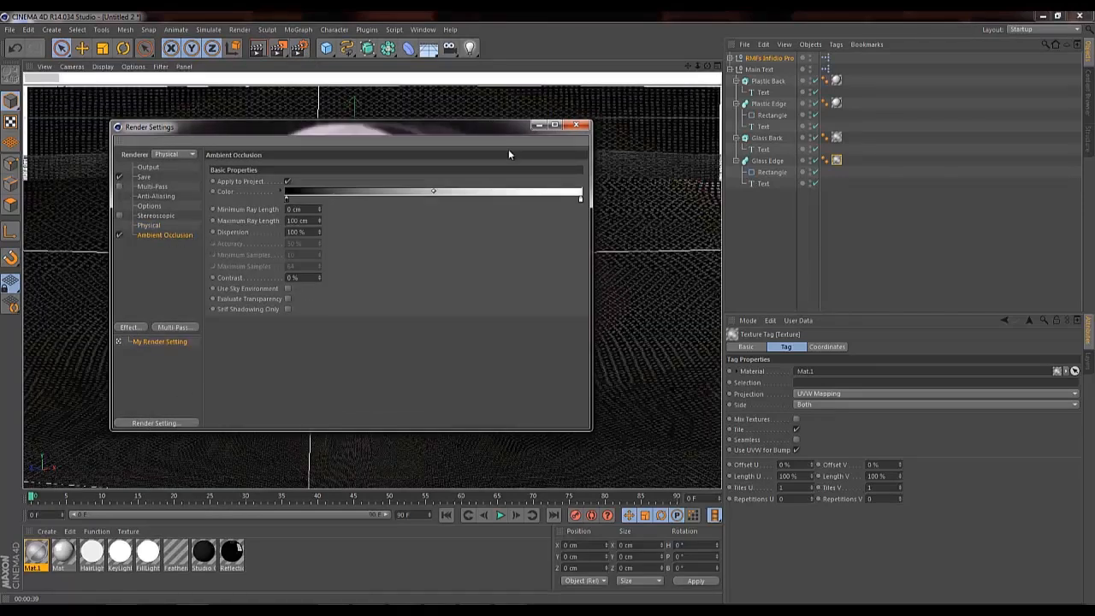
pyautogui.click(575, 125)
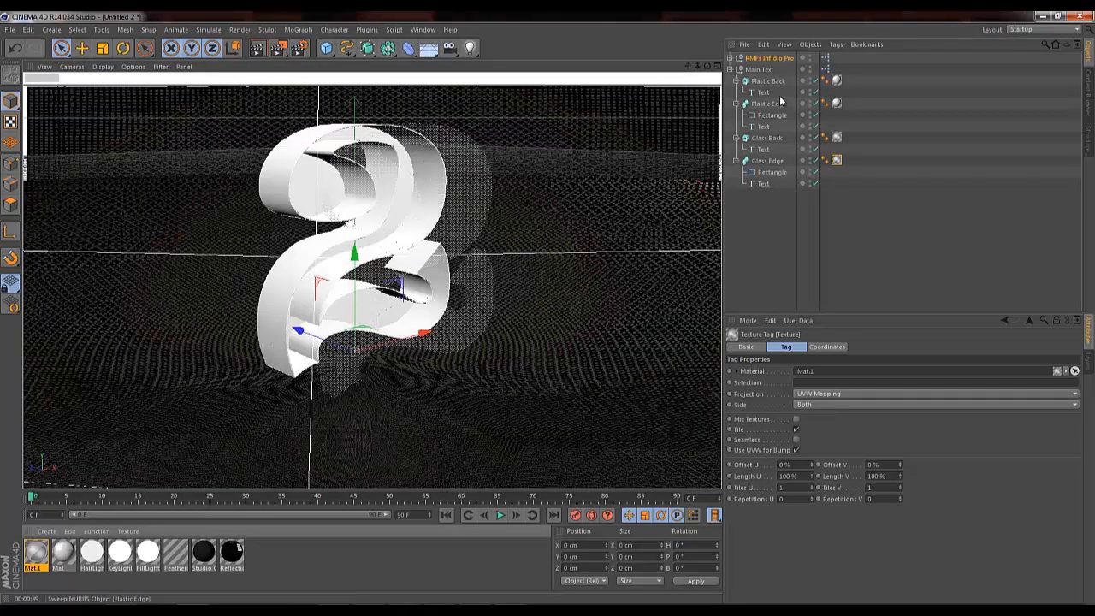
# Open the Fill Light settings in RMFs Infidio Pro's lighting controls.
pyautogui.click(769, 58)
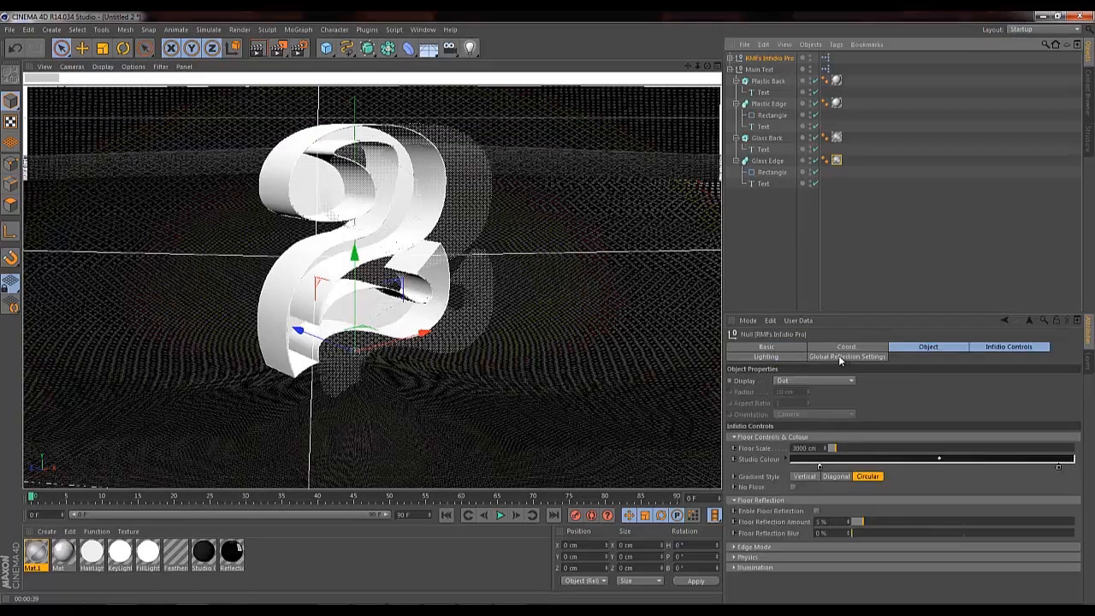
pyautogui.click(789, 356)
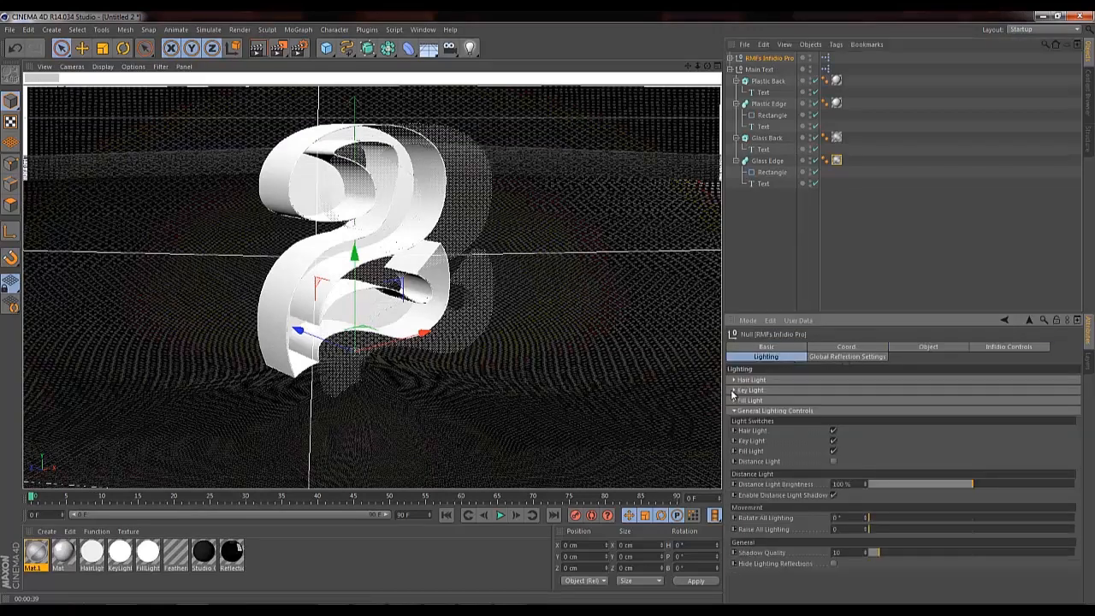
pyautogui.click(733, 398)
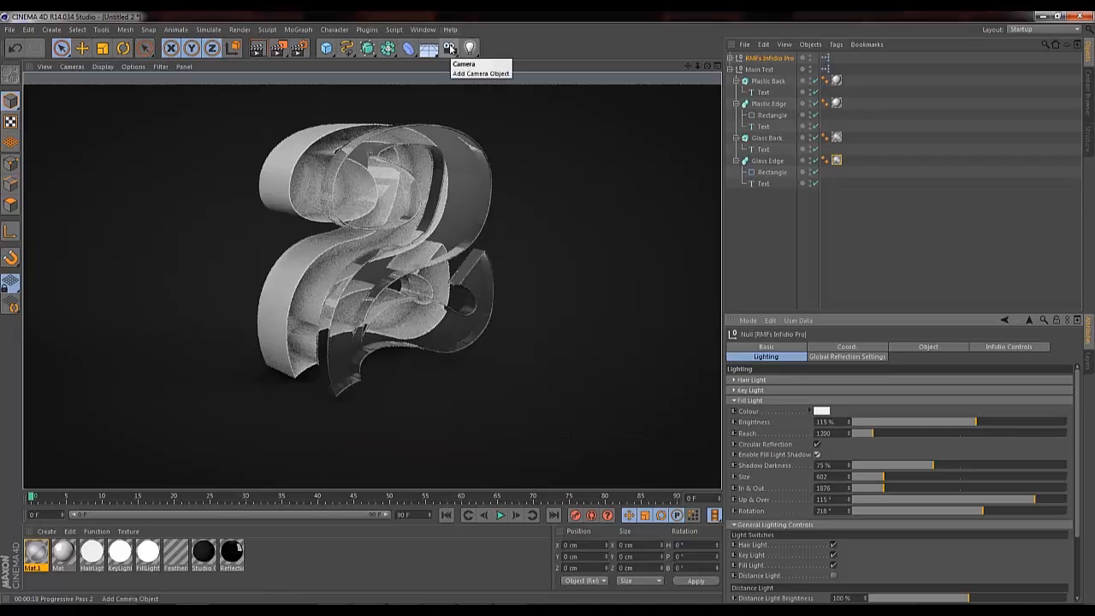
# Add a camera at the current view of the numeral 2, and bring the whole studio light rig into view.
pyautogui.click(449, 48)
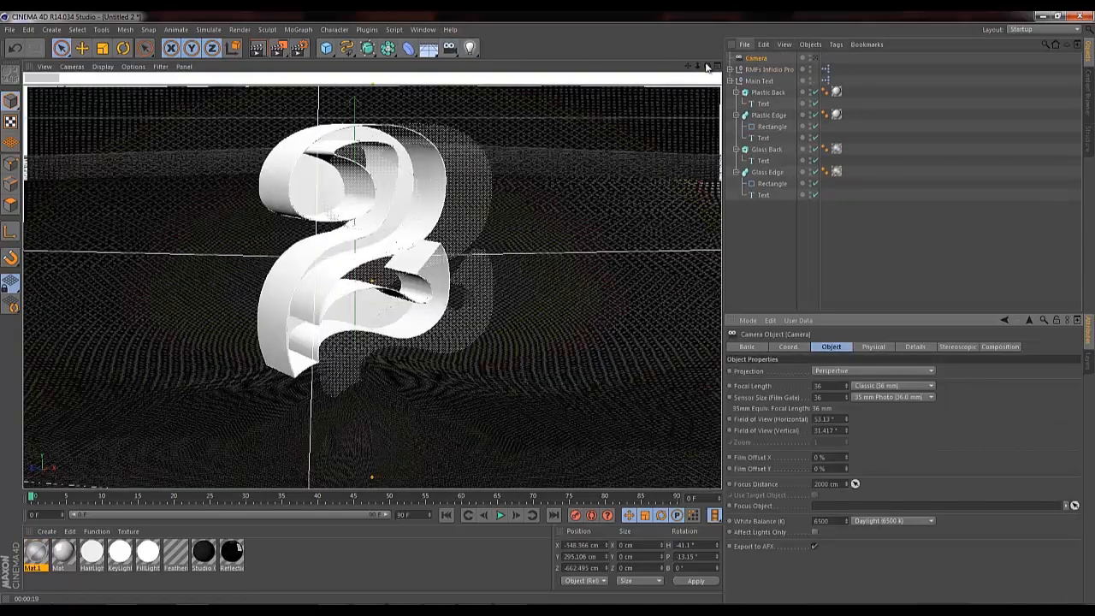
pyautogui.scroll(-6, 543, 309)
pyautogui.scroll(-5, 549, 313)
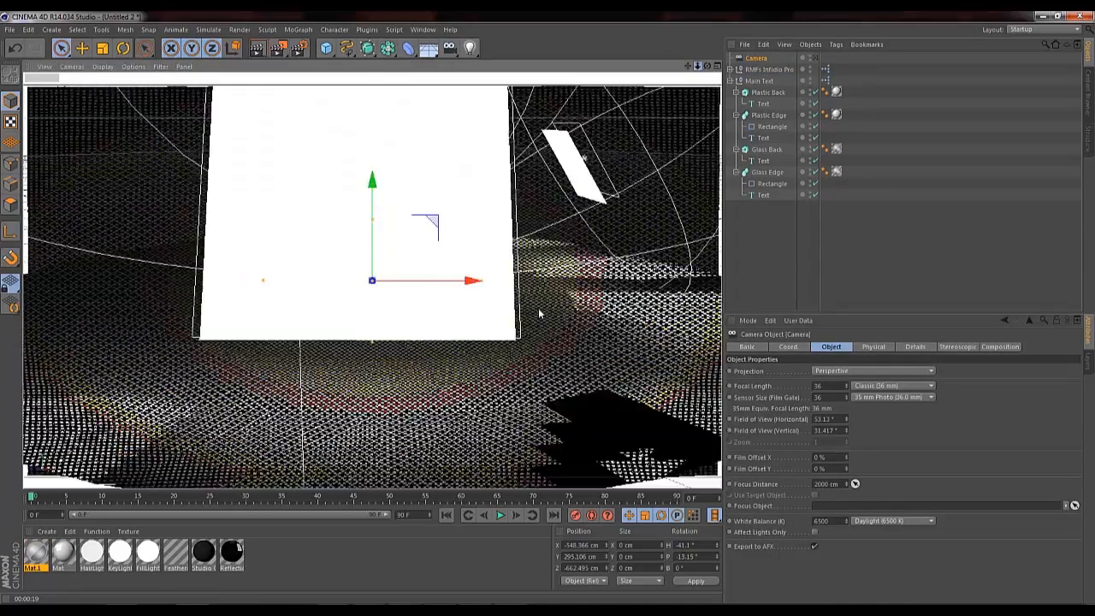
pyautogui.scroll(3, 545, 313)
pyautogui.moveTo(545, 310); pyautogui.dragTo(687, 83)
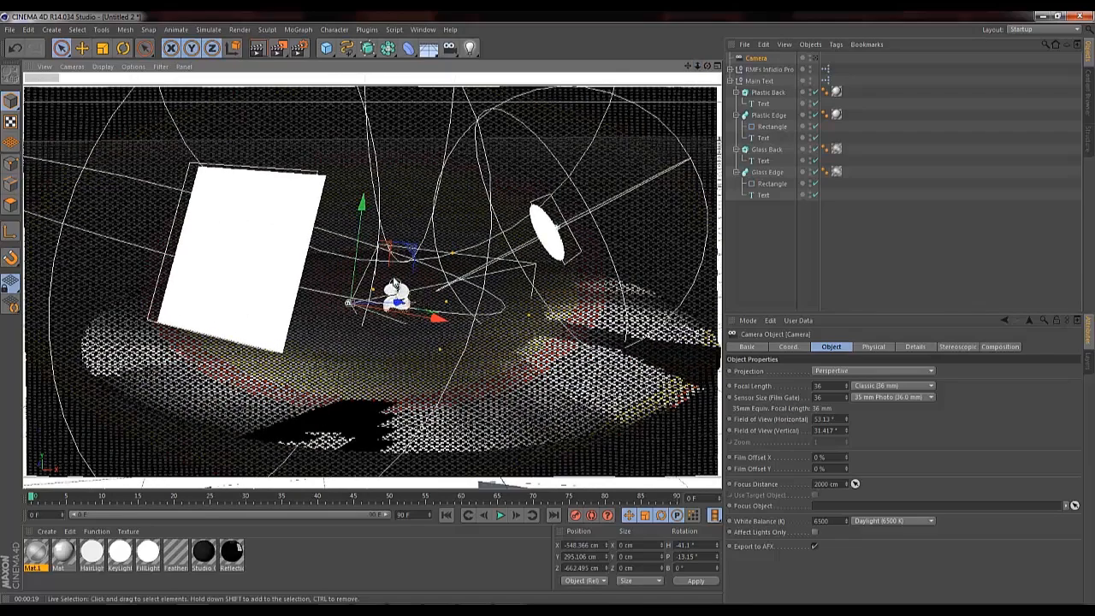
pyautogui.moveTo(698, 67); pyautogui.dragTo(842, 224)
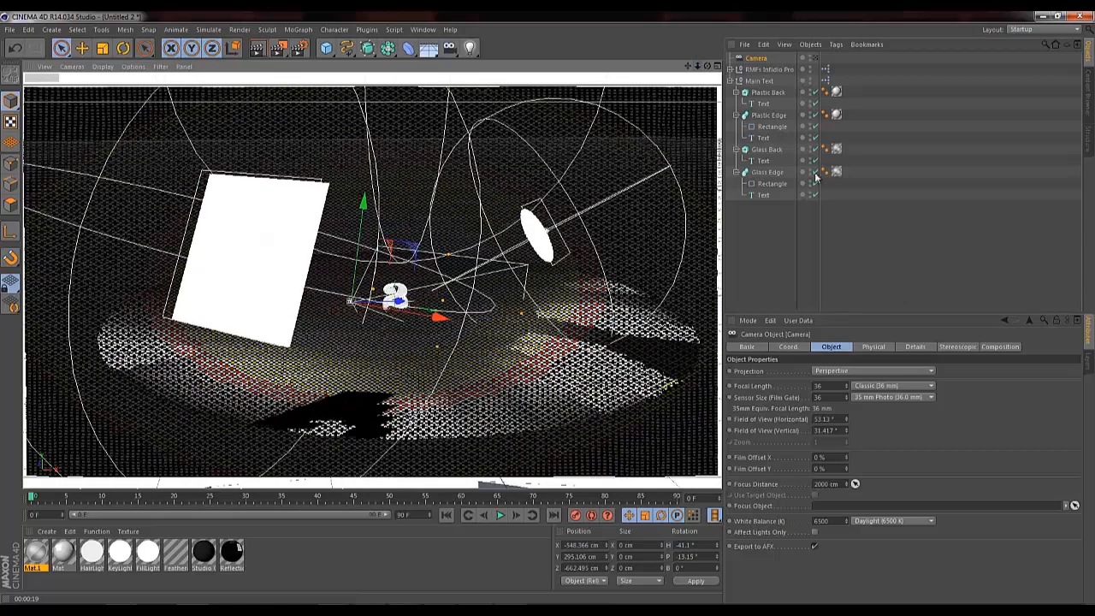
# Set RMFs Infidio Pro's Hair Light height to -1706 and its length to 5058.
pyautogui.click(768, 69)
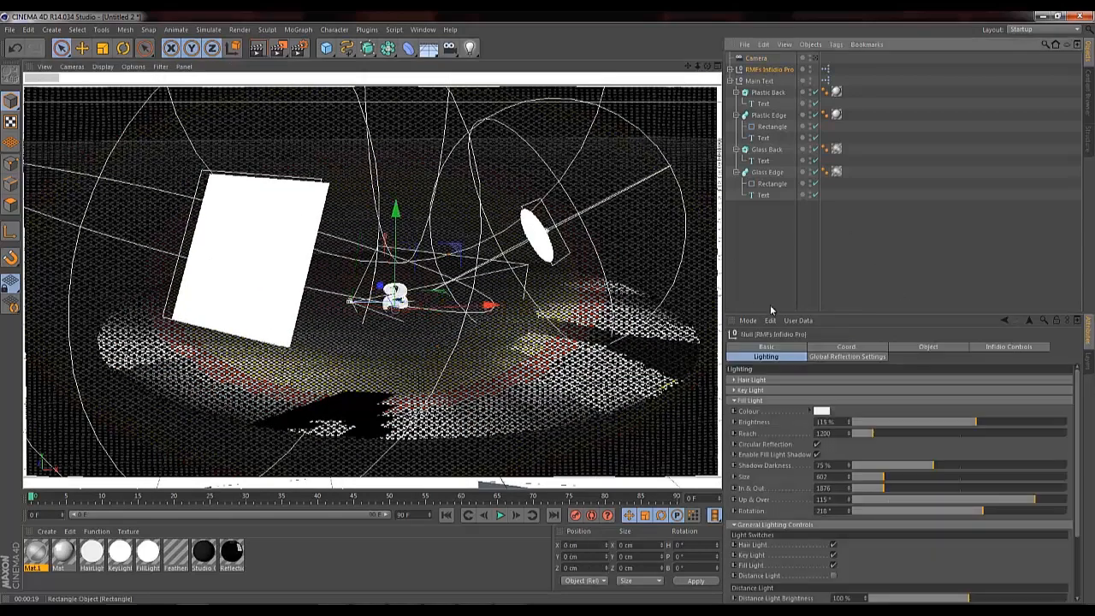
pyautogui.click(734, 400)
pyautogui.click(734, 380)
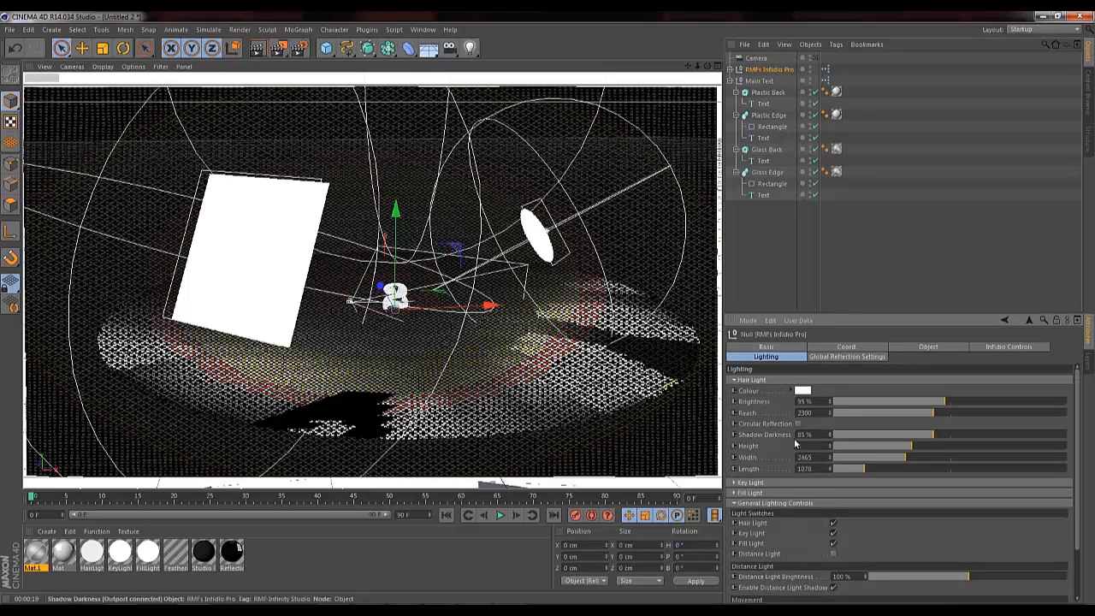
pyautogui.moveTo(910, 448); pyautogui.dragTo(981, 469)
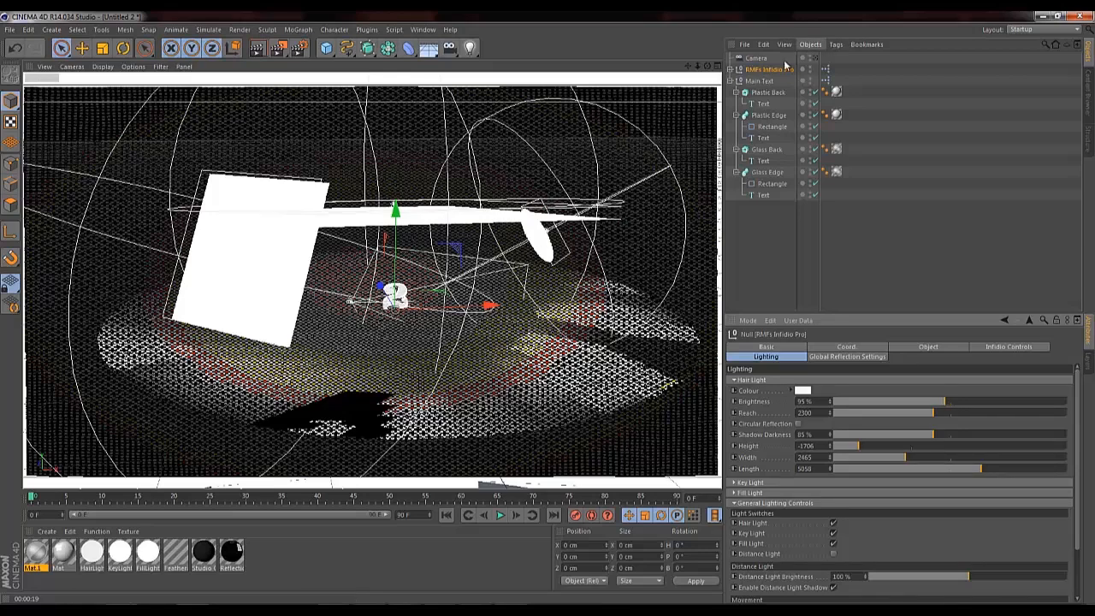
# Set the In & Out distance of RMFs Infidio Pro's Key Light to 1875.
pyautogui.click(739, 69)
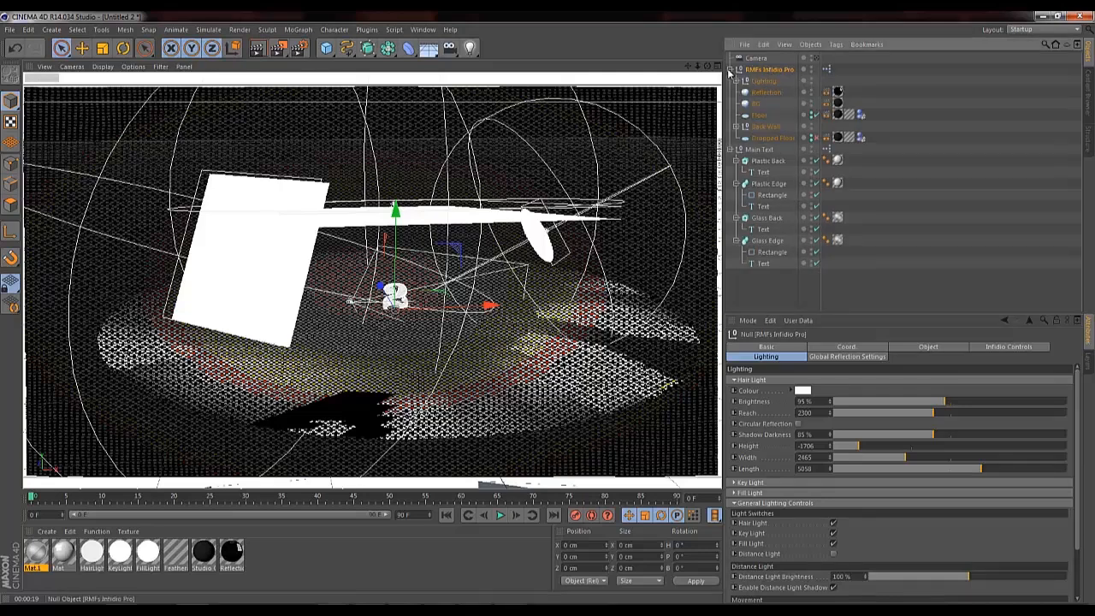
pyautogui.click(739, 69)
pyautogui.click(733, 380)
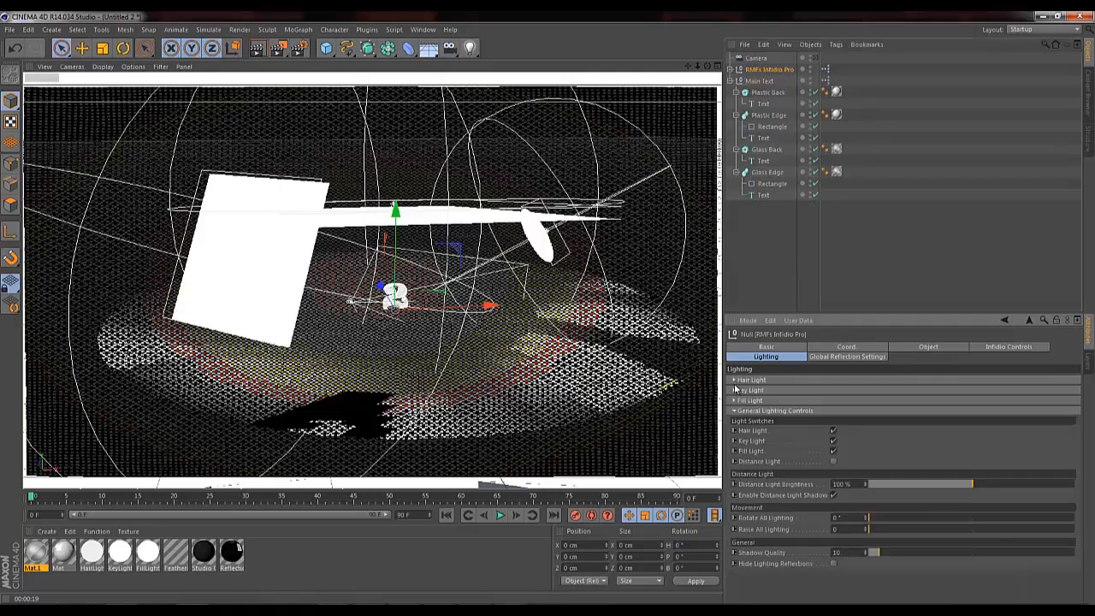
pyautogui.click(733, 390)
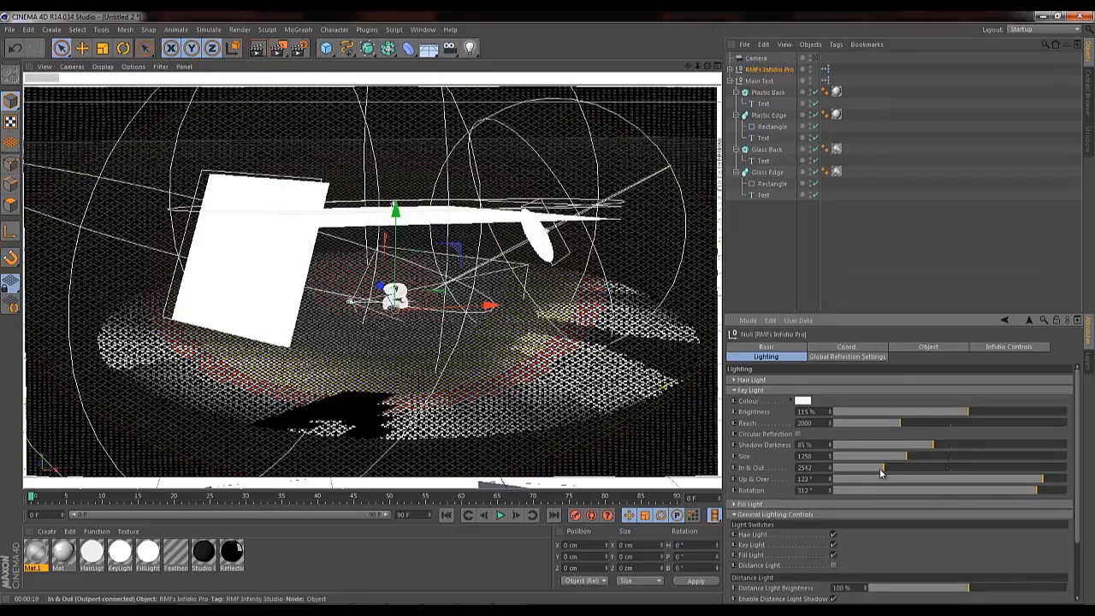
pyautogui.moveTo(881, 471); pyautogui.dragTo(868, 473)
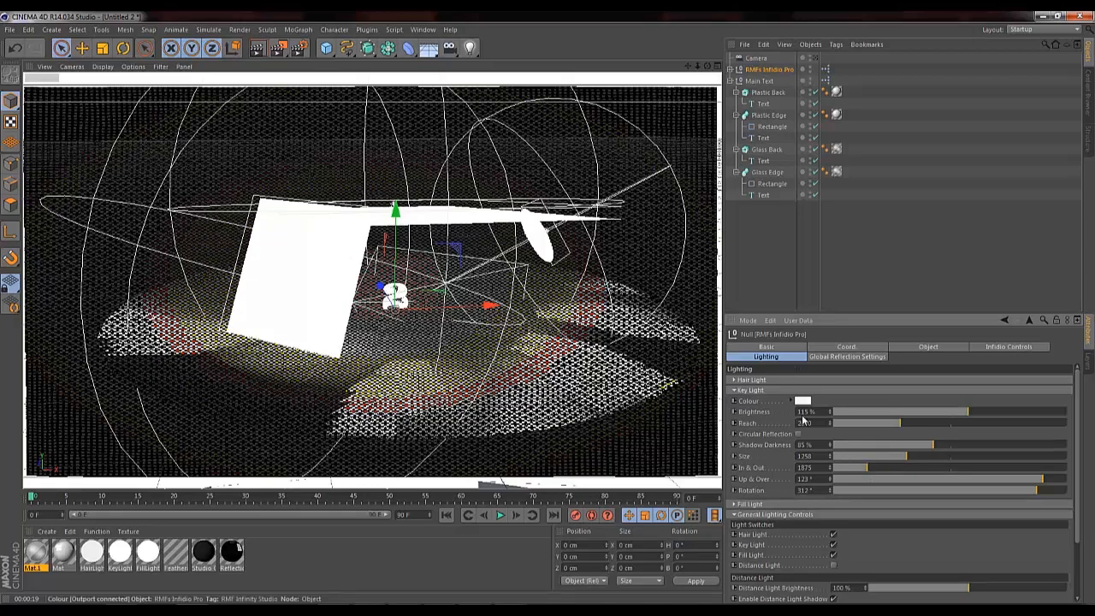
# Tint the Key Light's colour a pale yellow, refining it while looking through the scene camera.
pyautogui.click(802, 400)
pyautogui.click(796, 359)
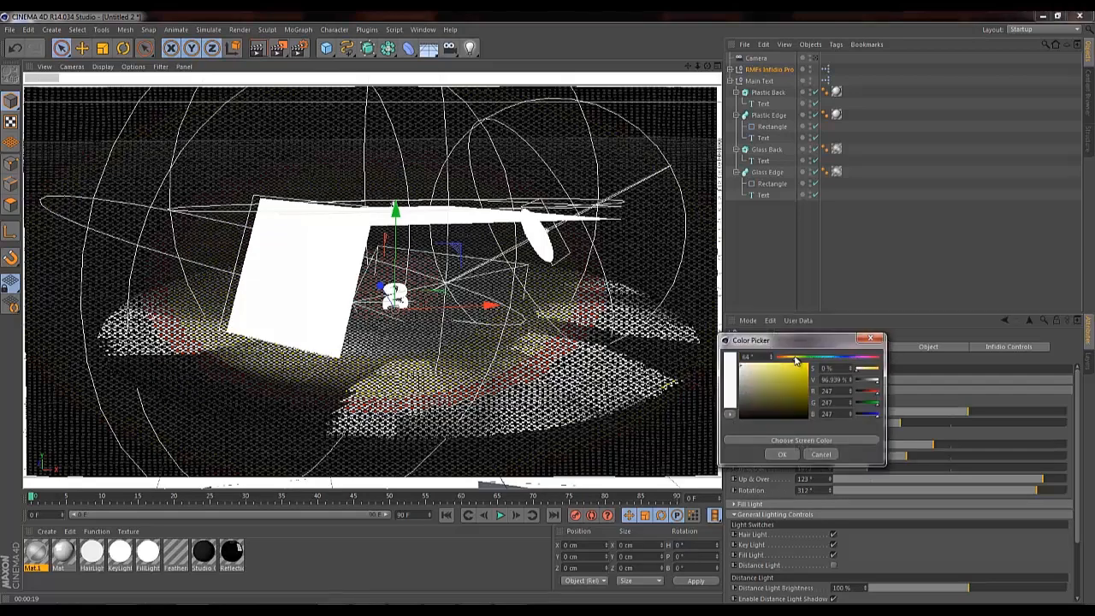
pyautogui.moveTo(767, 378); pyautogui.dragTo(759, 368)
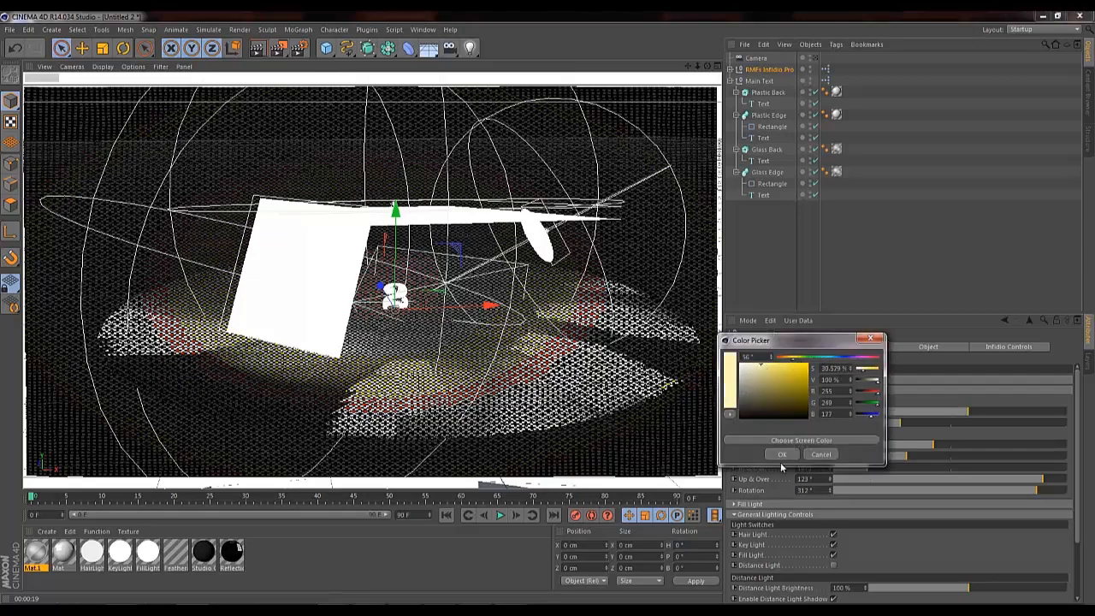
pyautogui.click(782, 454)
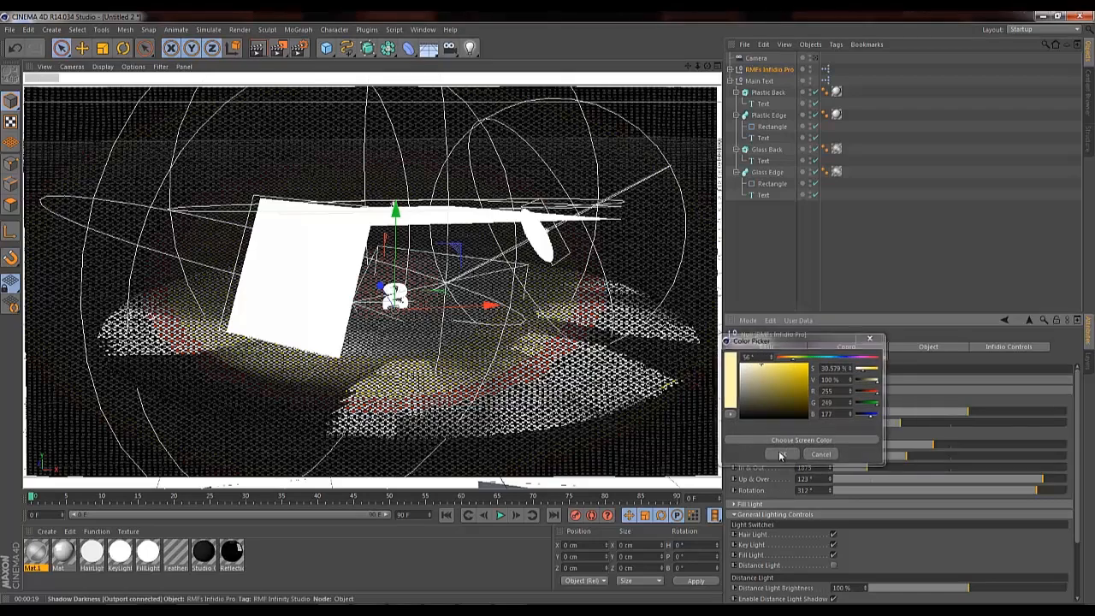
pyautogui.click(814, 58)
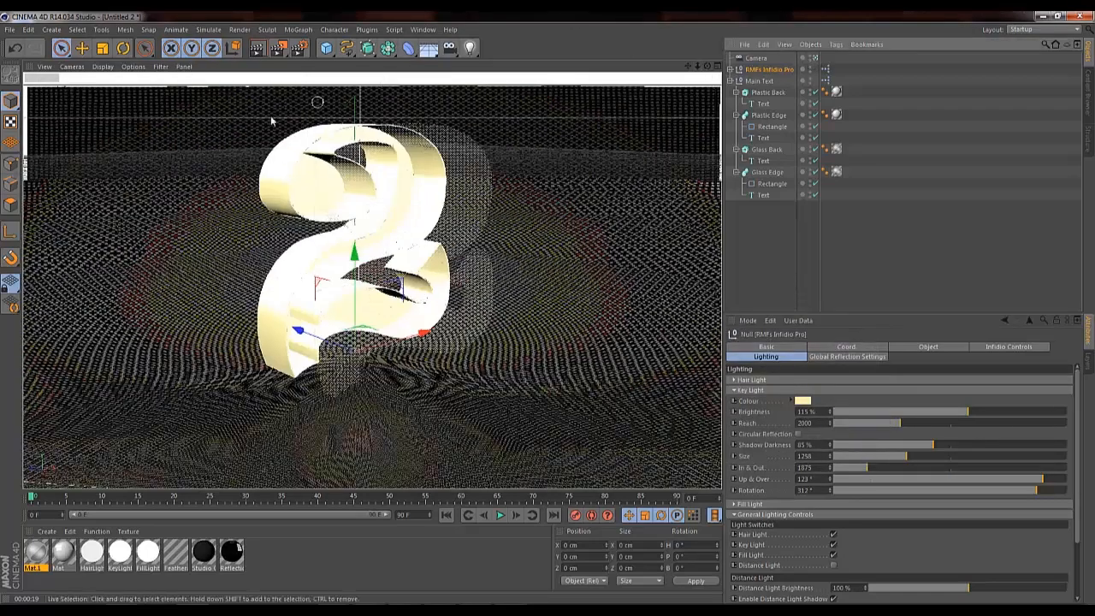
pyautogui.click(802, 400)
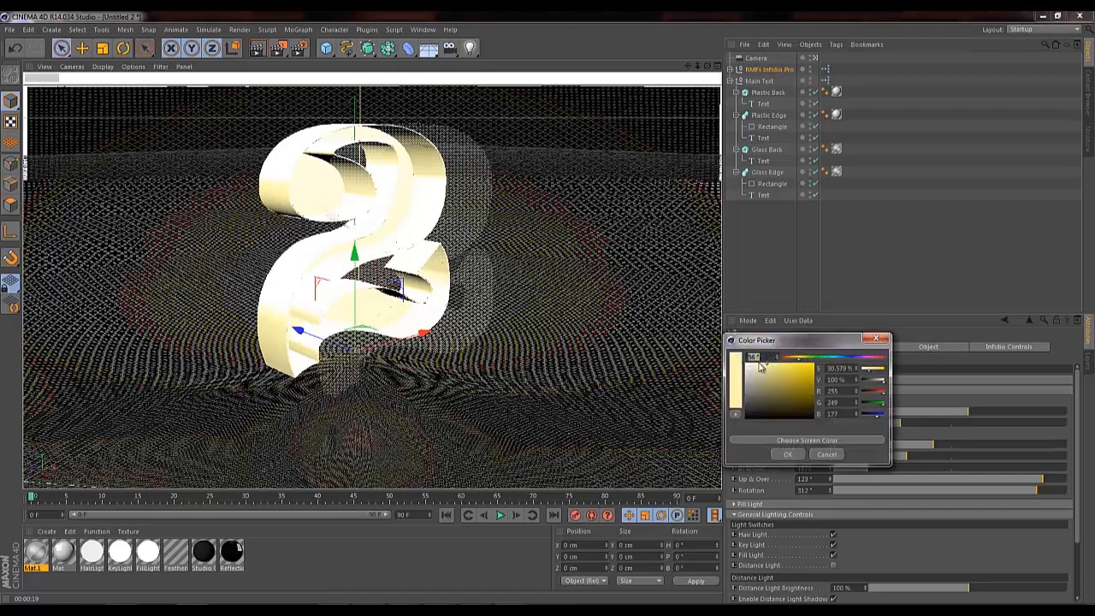
pyautogui.moveTo(765, 367); pyautogui.dragTo(763, 368)
pyautogui.click(788, 454)
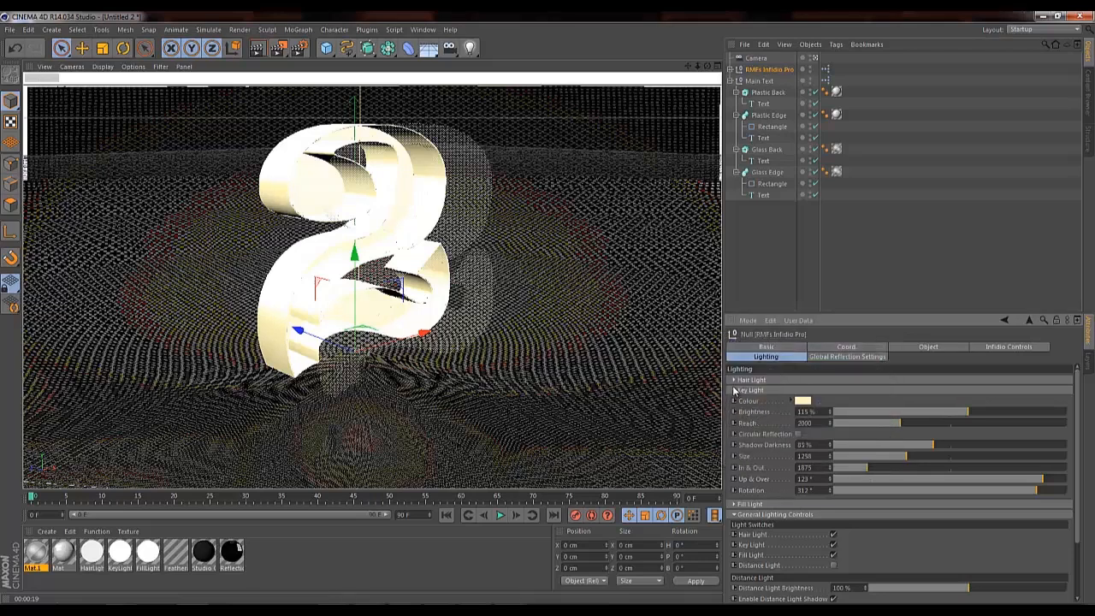
# Set the Fill Light's colour to pale blue (RGB 189, 216, 255) and its In & Out to 1518, and render the view.
pyautogui.click(733, 392)
pyautogui.click(736, 401)
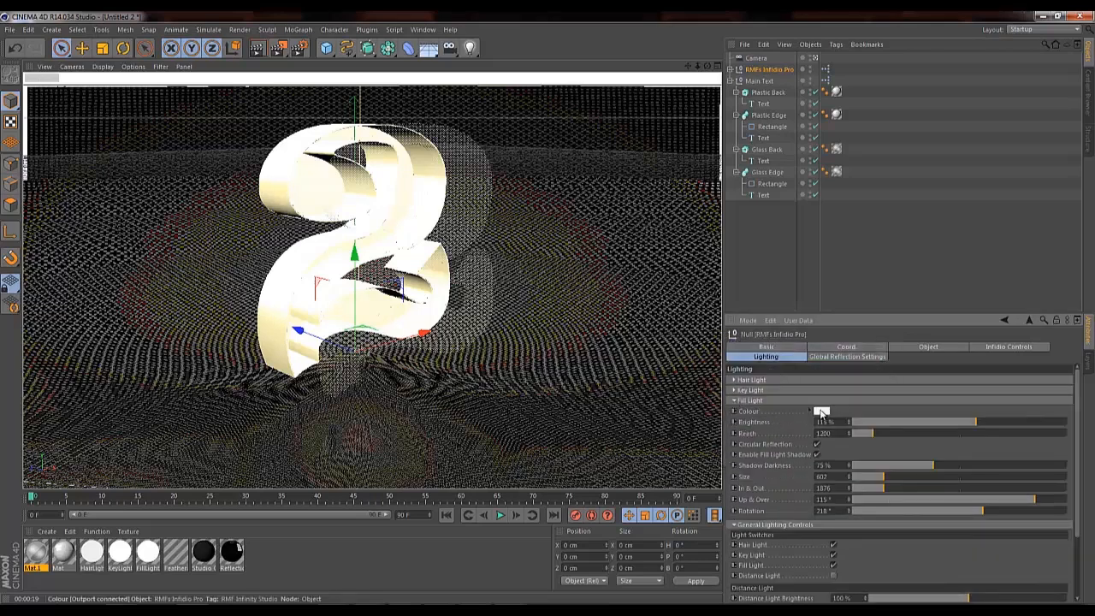
pyautogui.click(821, 411)
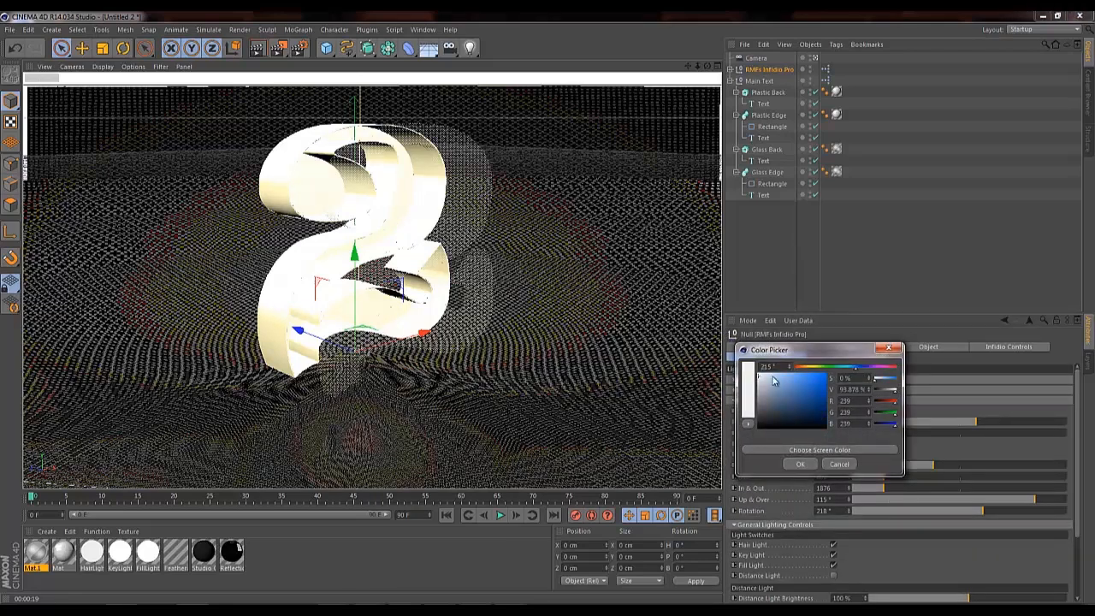
pyautogui.click(775, 377)
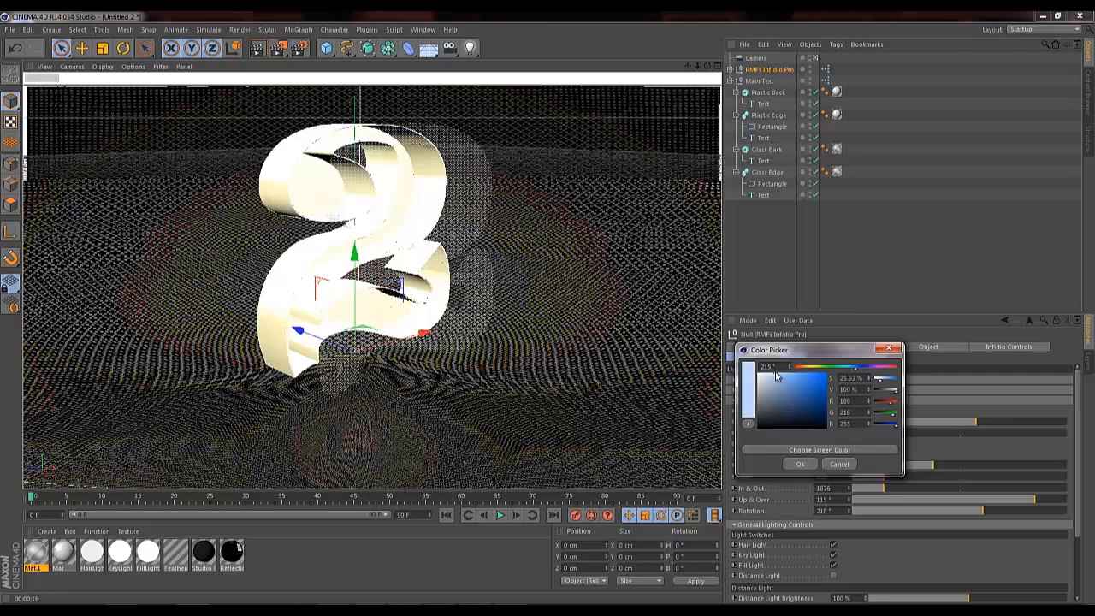
pyautogui.click(799, 463)
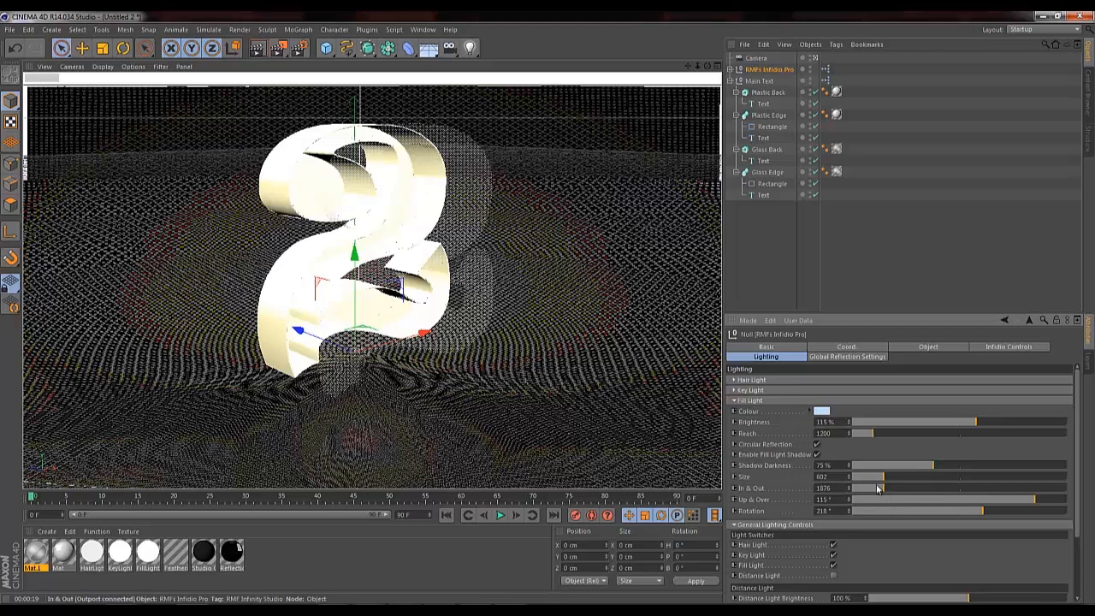
pyautogui.moveTo(878, 487)
pyautogui.mouseDown()
pyautogui.moveTo(893, 489)
pyautogui.moveTo(873, 492)
pyautogui.mouseUp()
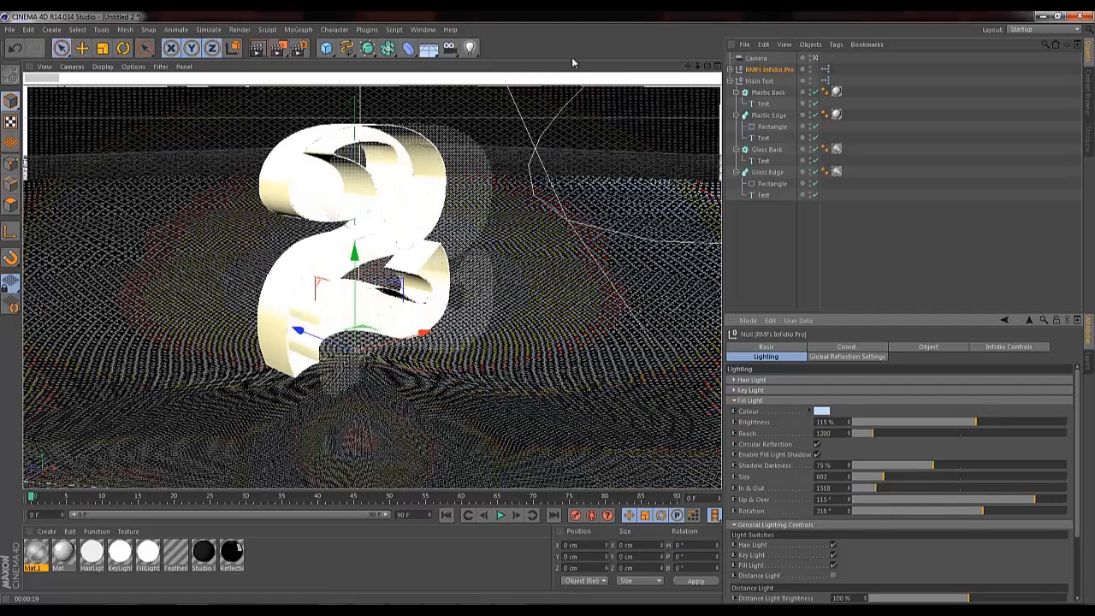
pyautogui.click(257, 48)
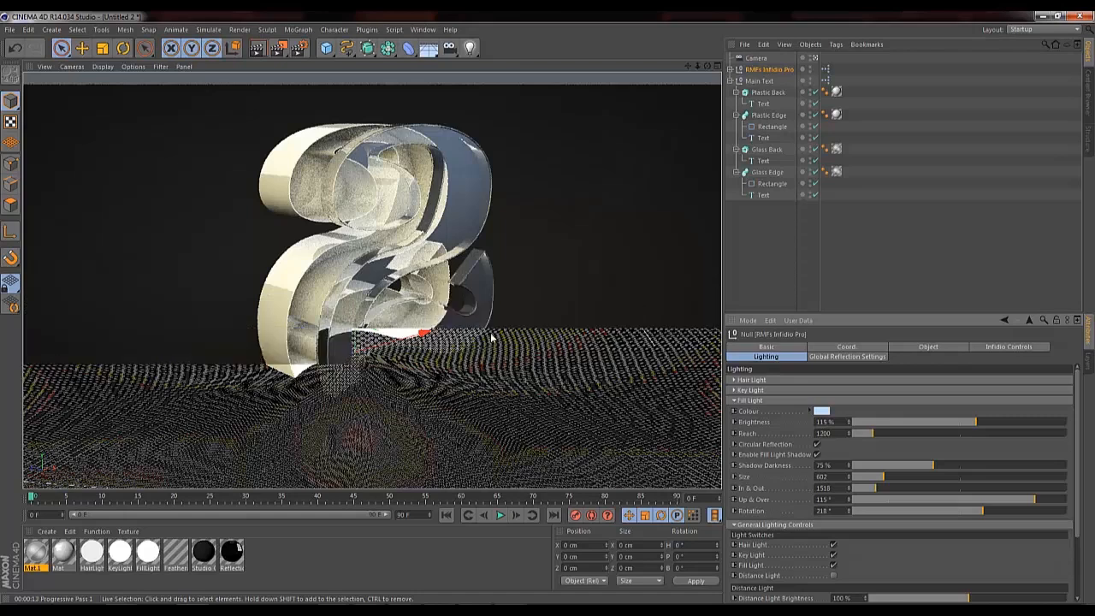
# Set the Key Light to a paler yellow with 106% brightness and the Fill Light's brightness to about 93%.
pyautogui.click(734, 390)
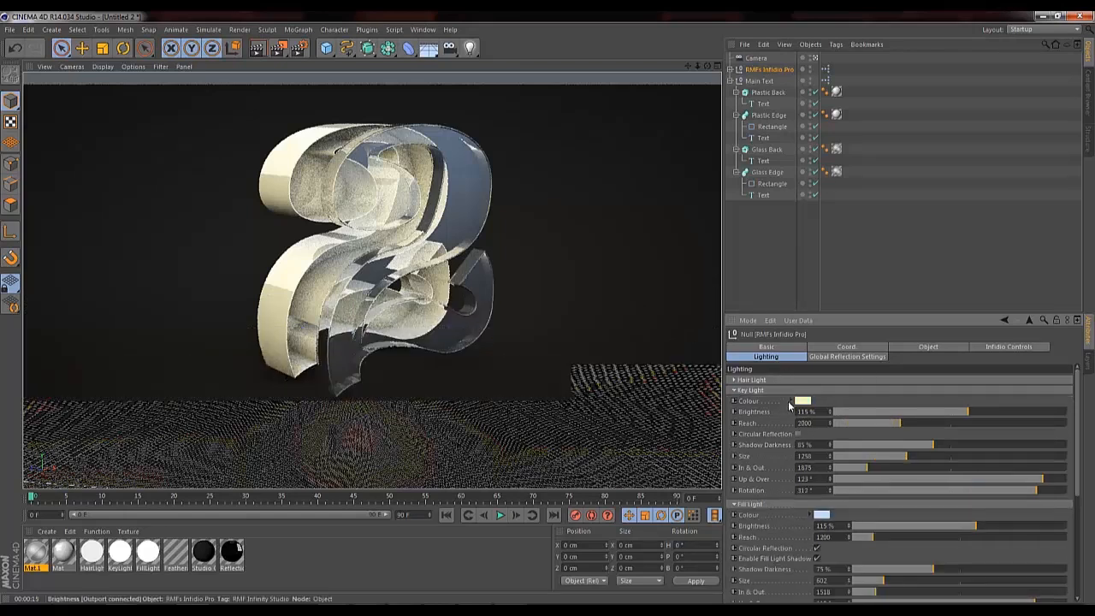
pyautogui.click(801, 400)
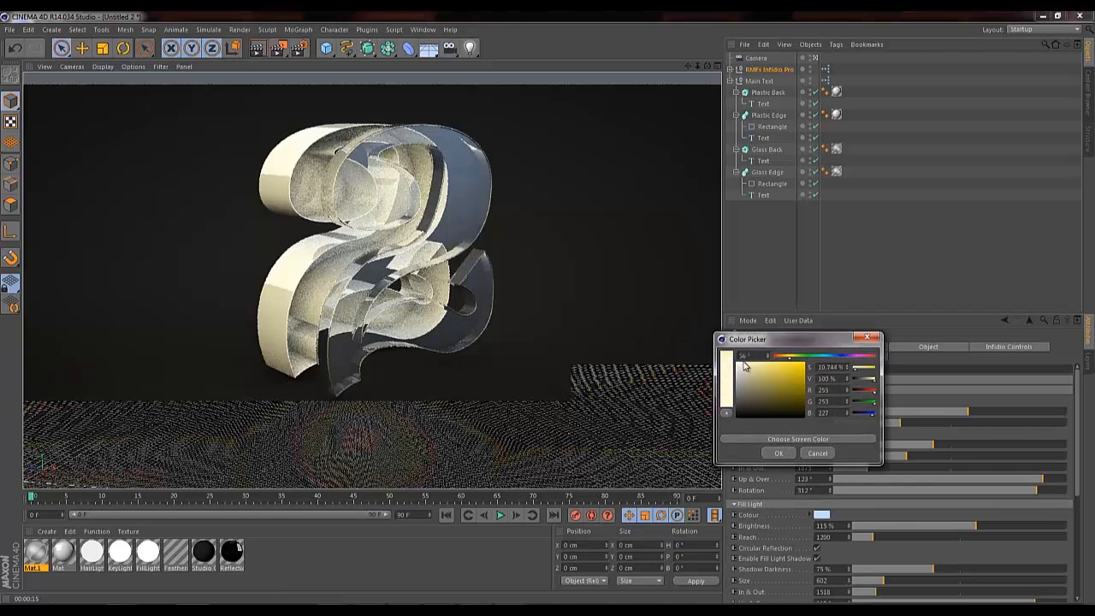
pyautogui.click(779, 453)
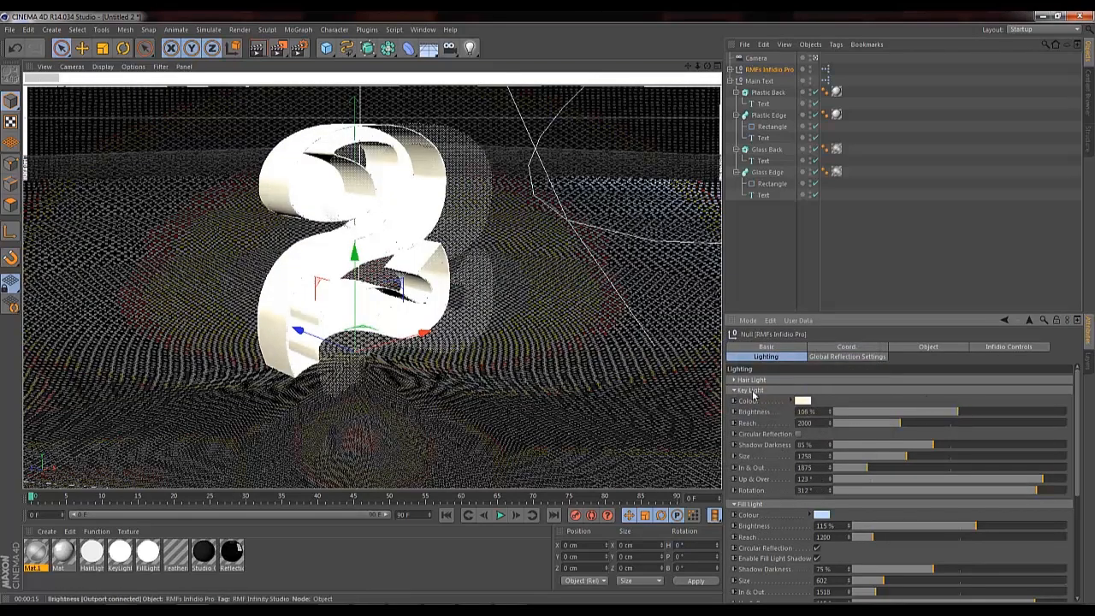
pyautogui.click(945, 532)
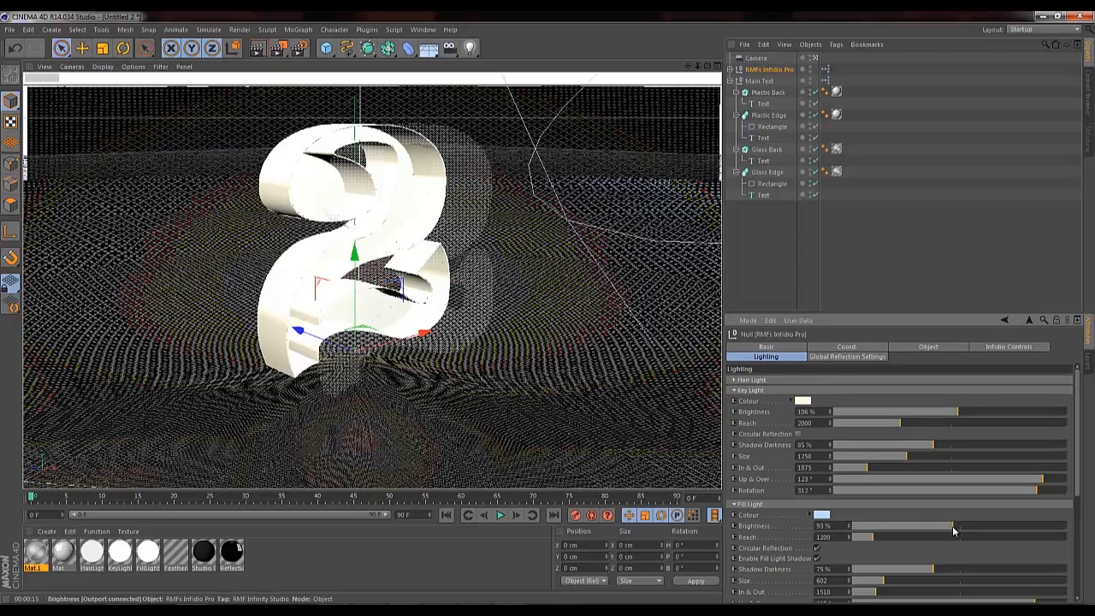
pyautogui.click(733, 379)
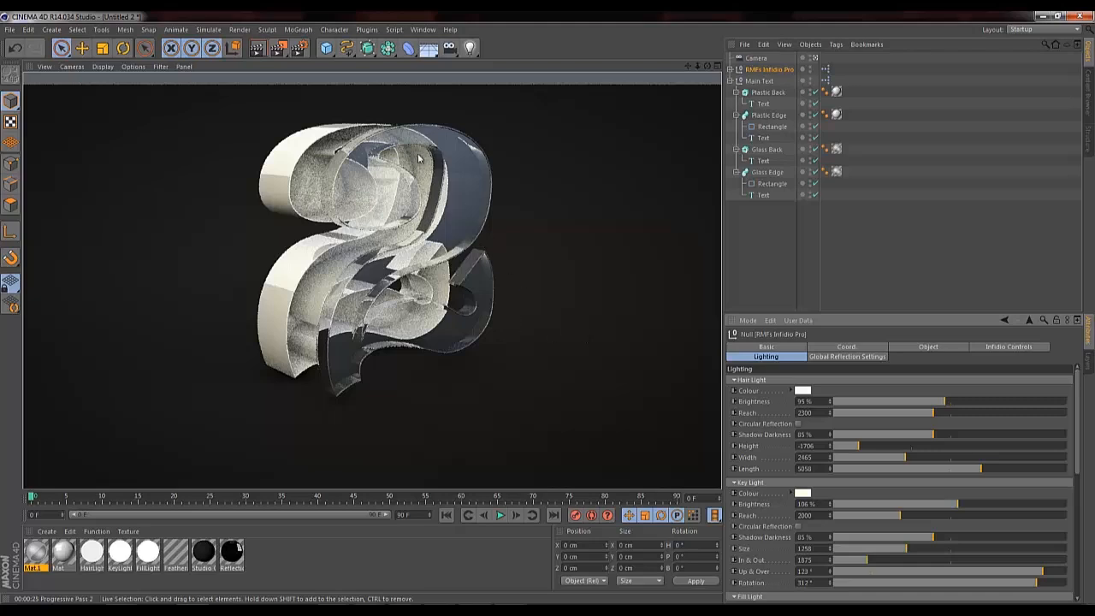
# Change the Main Text null's text to RMF and render the camera view with the whole word in frame.
pyautogui.click(739, 81)
pyautogui.click(759, 82)
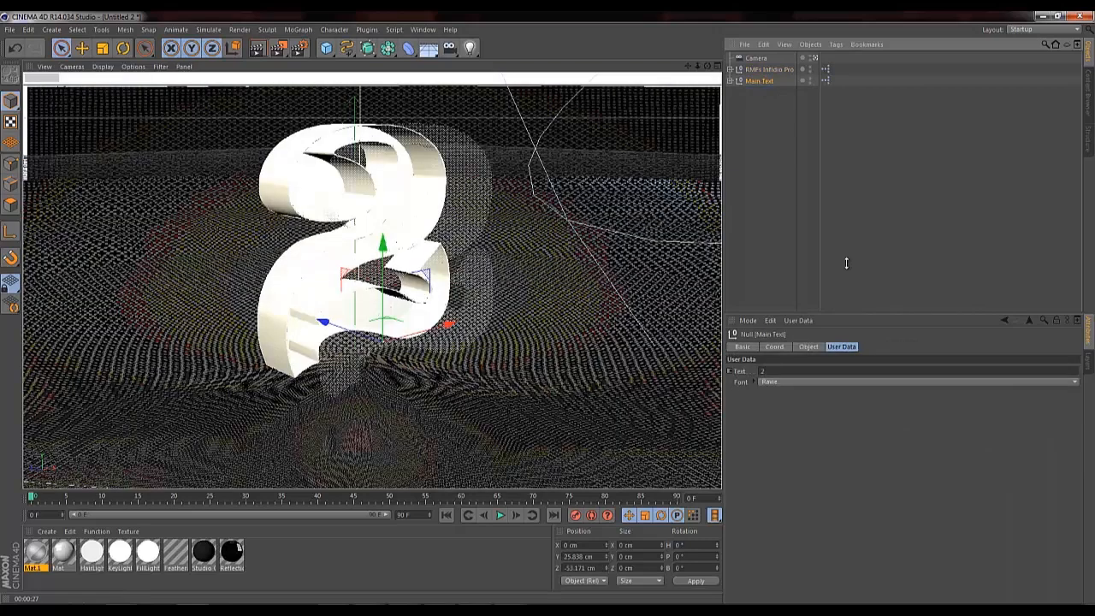
pyautogui.click(779, 372)
pyautogui.write('RMF')
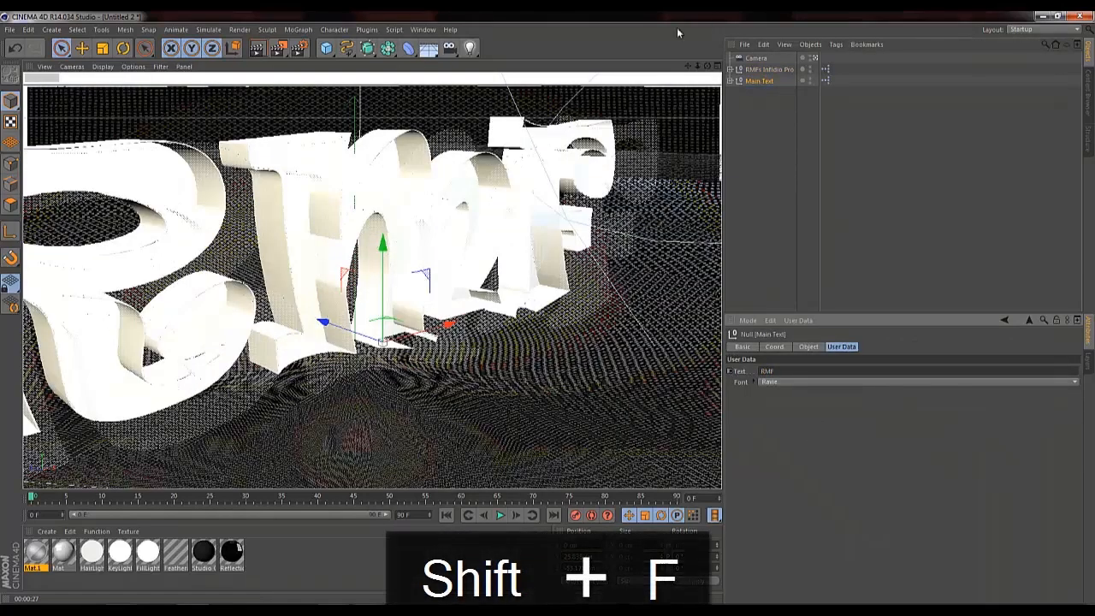
pyautogui.moveTo(697, 66); pyautogui.dragTo(453, 299)
pyautogui.click(258, 49)
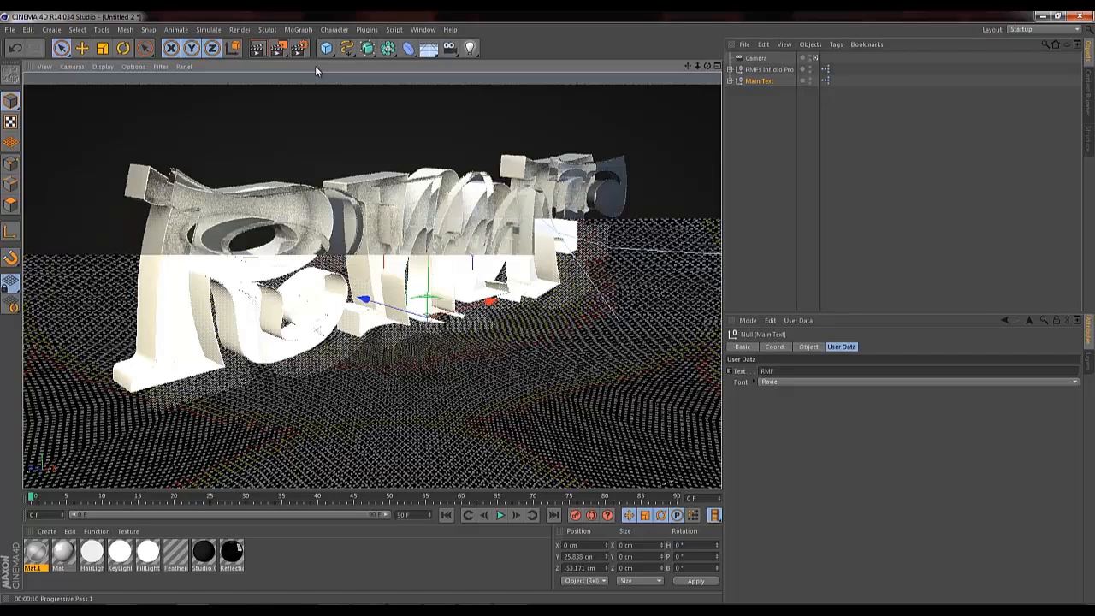
pyautogui.scroll(1, 207, 249)
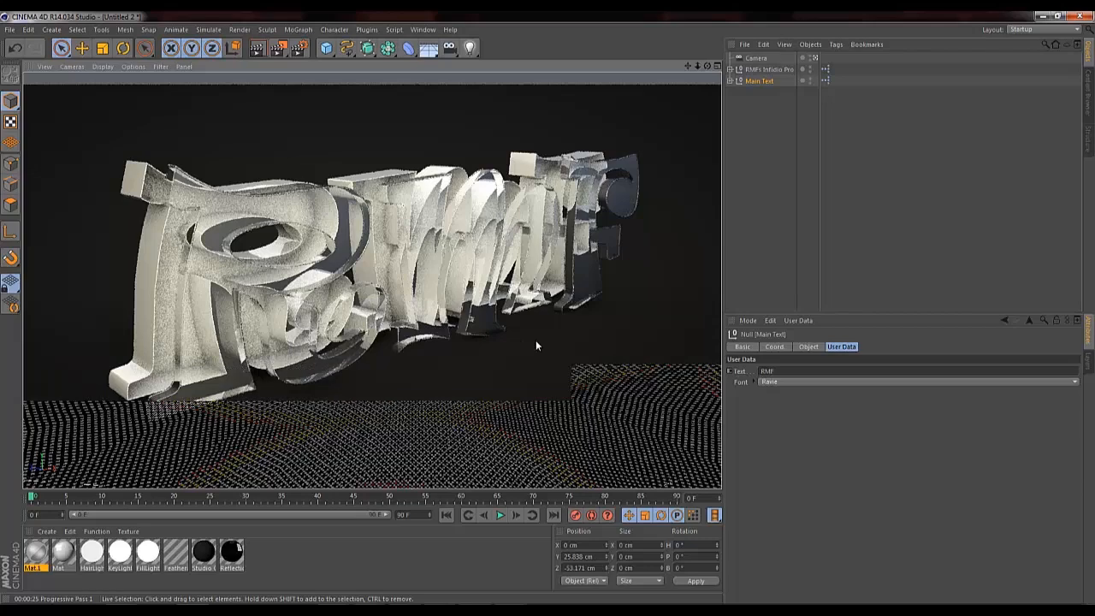
# Set the Main Text null's text back to 2.
pyautogui.click(762, 79)
pyautogui.moveTo(790, 369); pyautogui.dragTo(704, 368)
pyautogui.write('2')
pyautogui.press('Return')
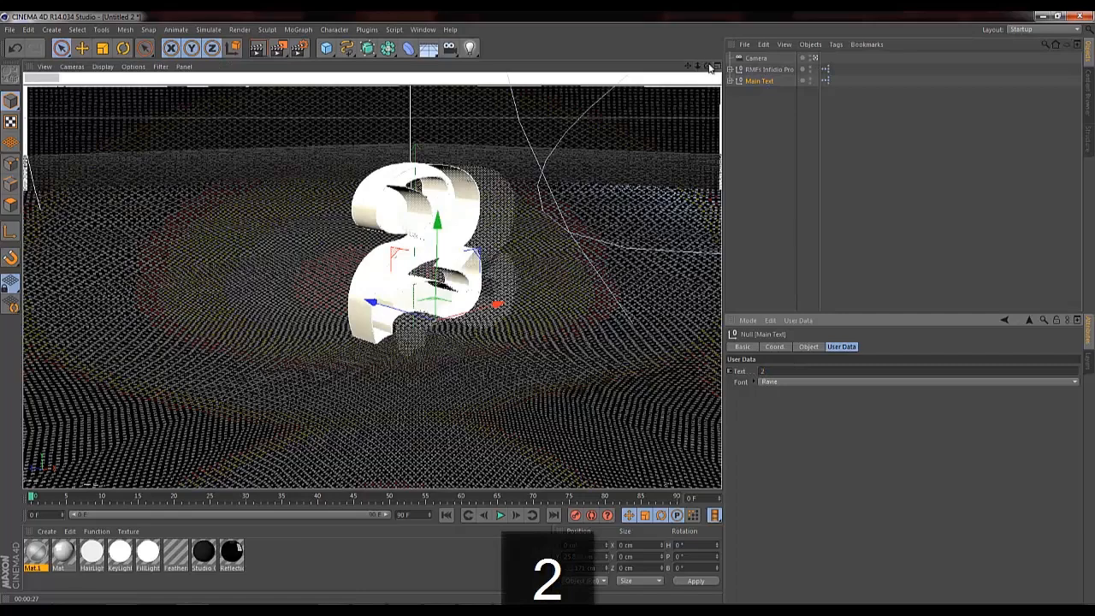
# Compare the numeral 2 with the reference image 43.jpg in Windows Photo Viewer, and return to the scene.
pyautogui.moveTo(689, 66); pyautogui.dragTo(570, 247)
pyautogui.hotkey('alt', 'Tab')
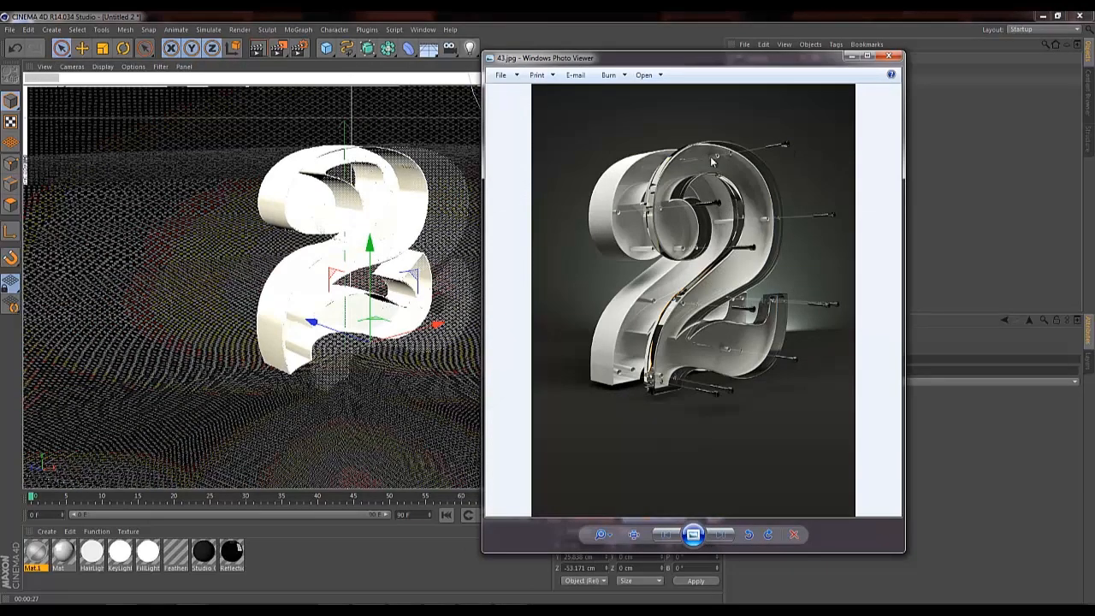
pyautogui.click(850, 57)
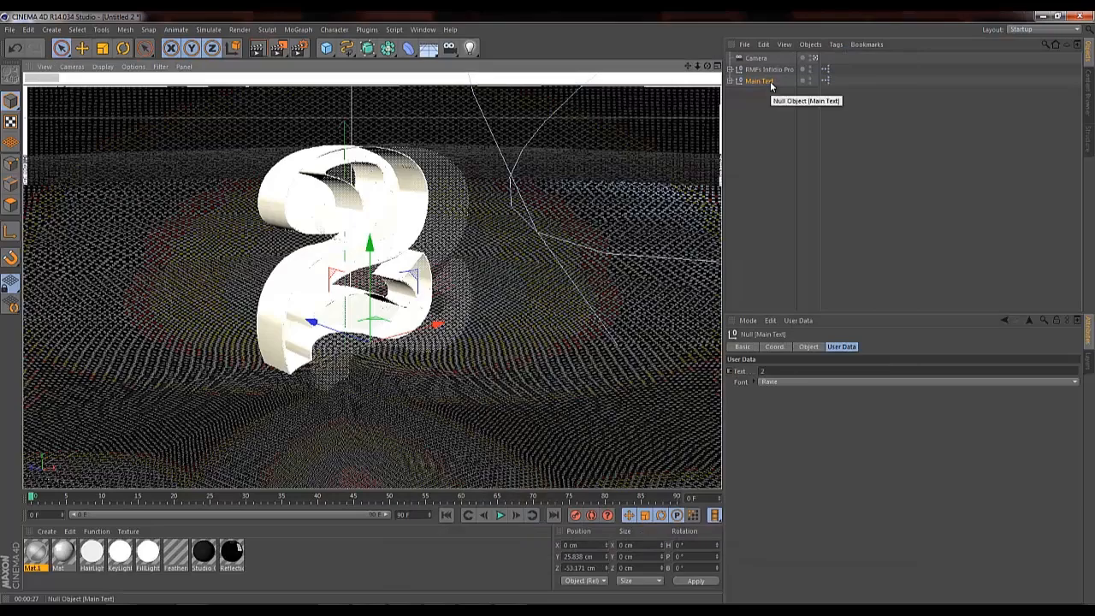
# Leave the scene camera and frame the numeral 2 up close in the free perspective view.
pyautogui.click(815, 58)
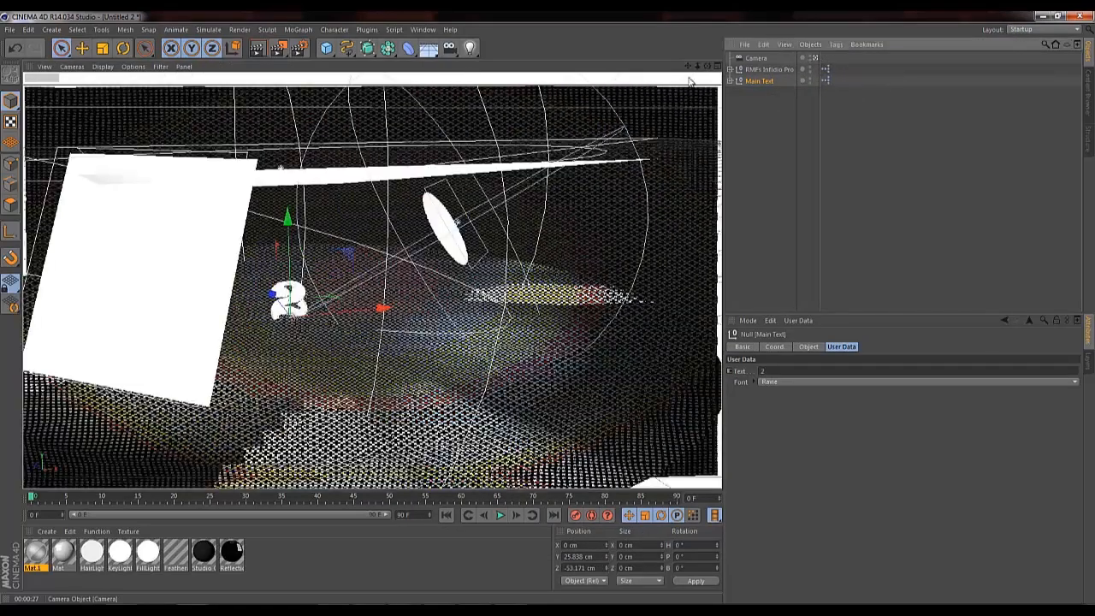
pyautogui.moveTo(698, 65)
pyautogui.mouseDown()
pyautogui.moveTo(567, 311)
pyautogui.moveTo(696, 69)
pyautogui.mouseUp()
pyautogui.keyDown('alt'); pyautogui.moveTo(548, 312); pyautogui.dragTo(564, 291); pyautogui.keyUp('alt')
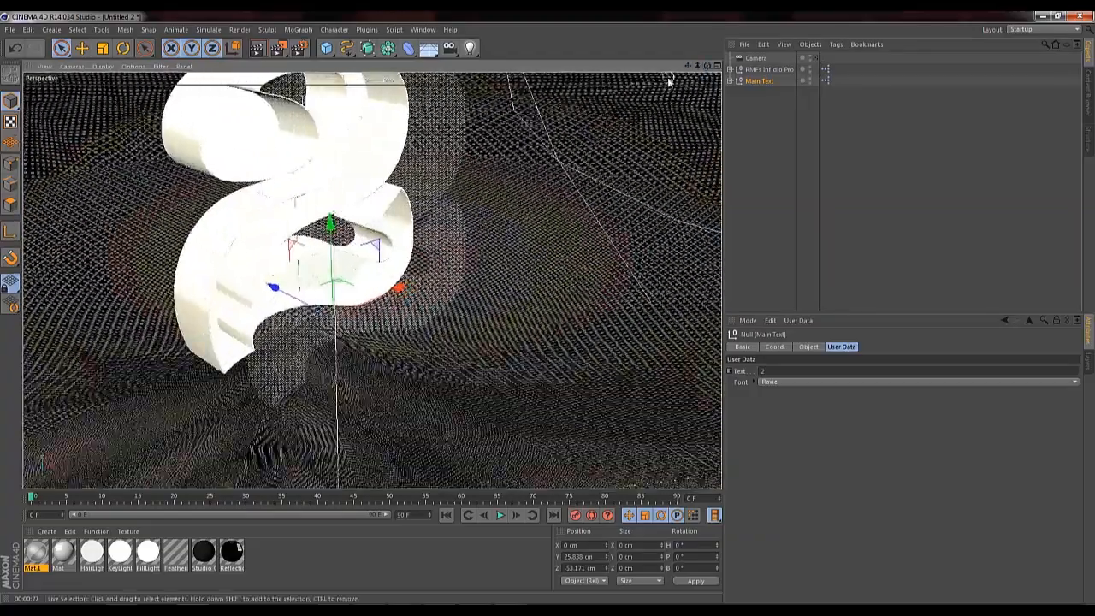
pyautogui.moveTo(688, 65); pyautogui.dragTo(547, 310)
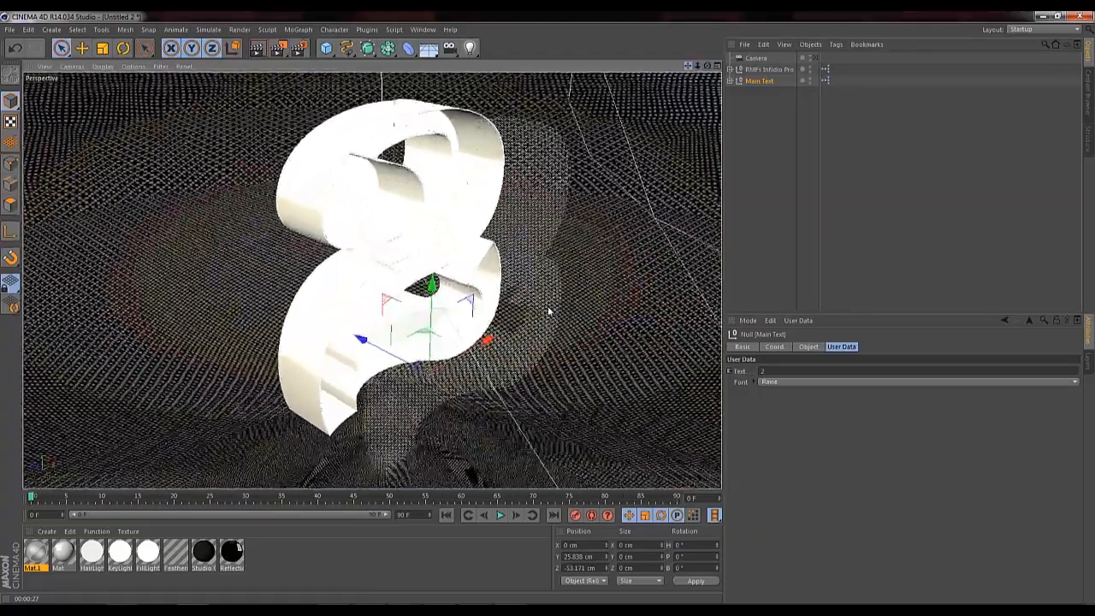
pyautogui.moveTo(702, 68); pyautogui.dragTo(558, 310)
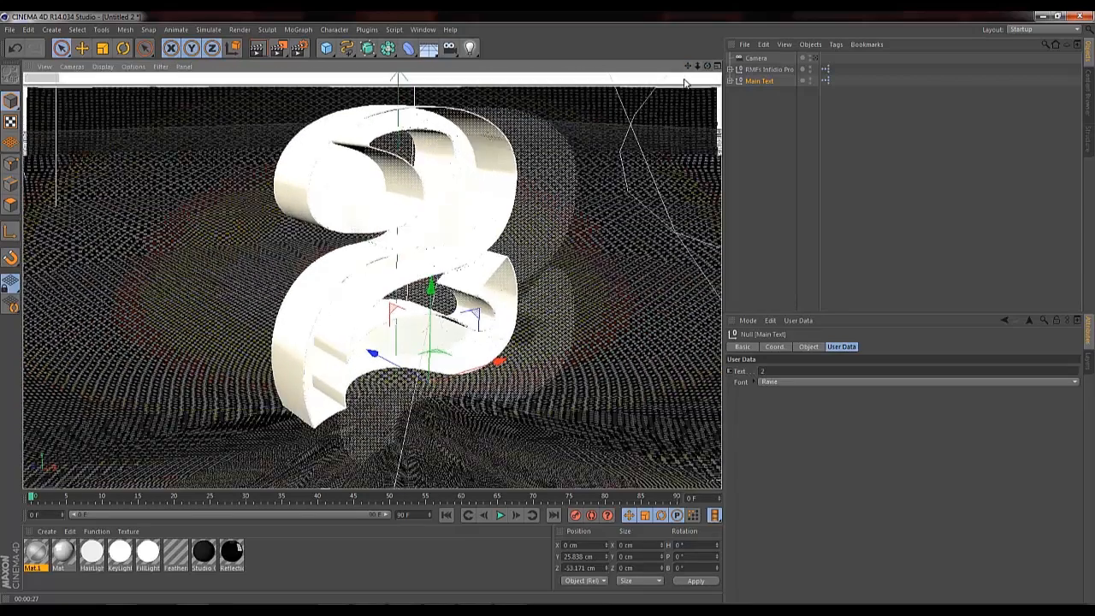
# Check the studio's Hair Light colour and change its Key Light colour from warm to neutral white.
pyautogui.click(769, 69)
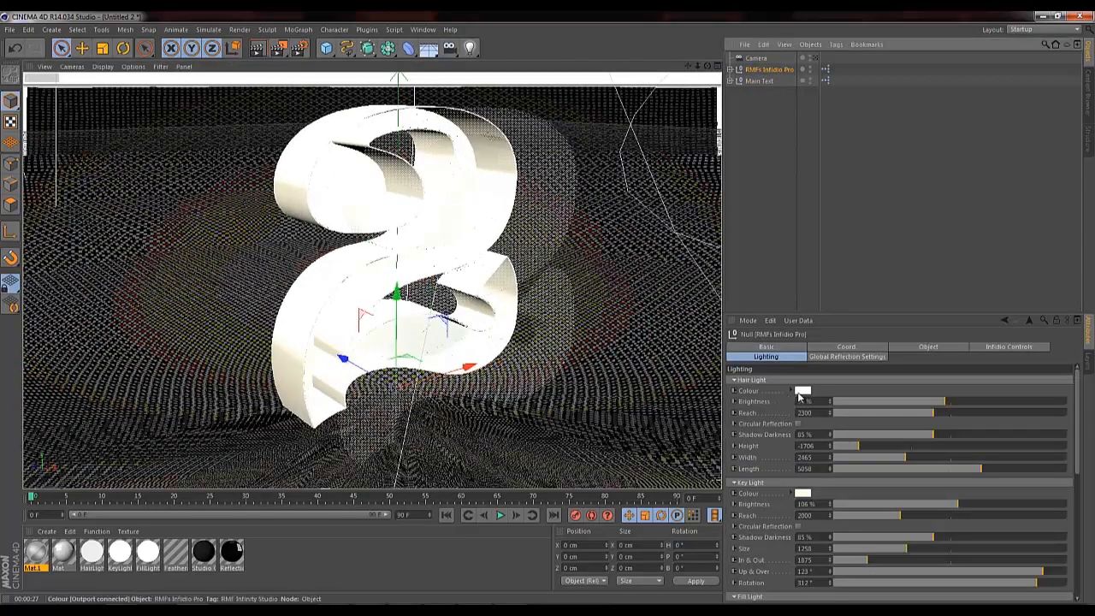
pyautogui.click(801, 391)
pyautogui.click(809, 447)
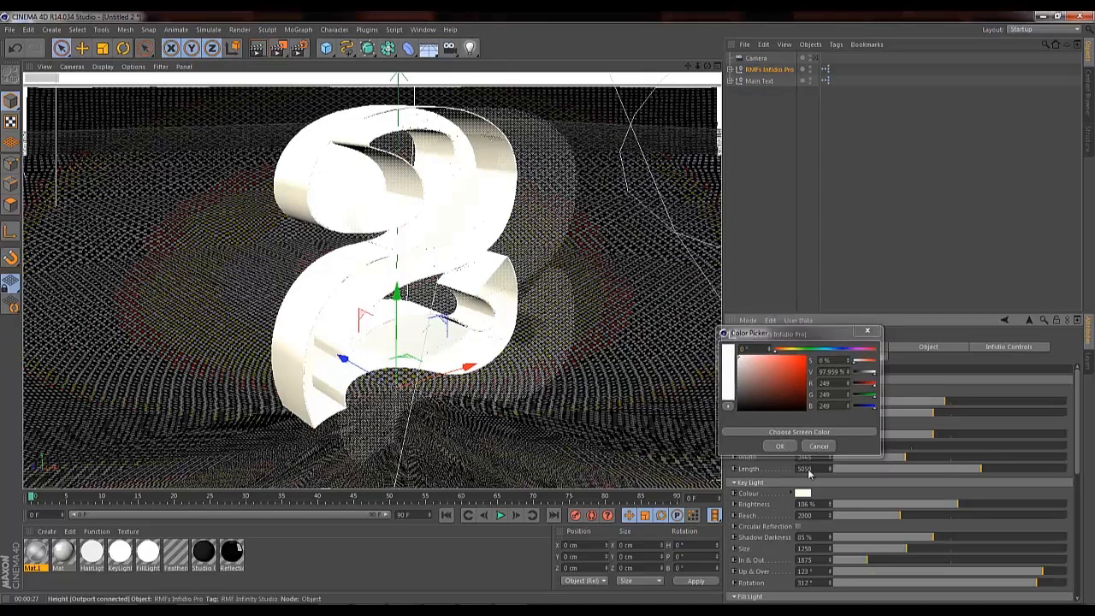
pyautogui.click(801, 494)
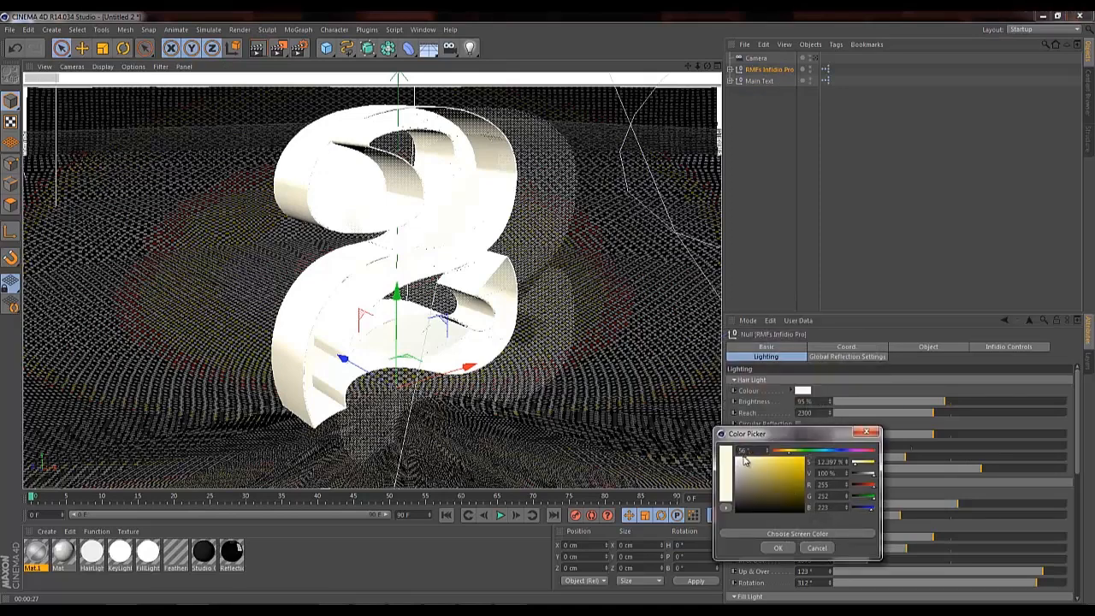
pyautogui.click(779, 548)
# Switch off the studio's Hair Light, Key Light and Fill Light in the General Lighting Controls.
pyautogui.click(733, 483)
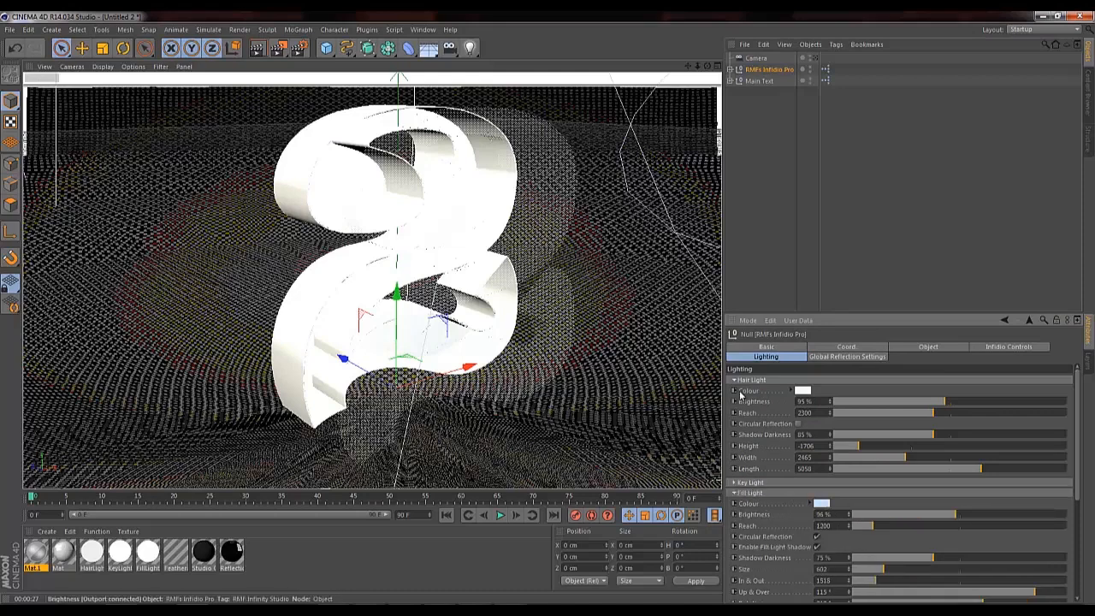
pyautogui.click(733, 379)
pyautogui.click(733, 400)
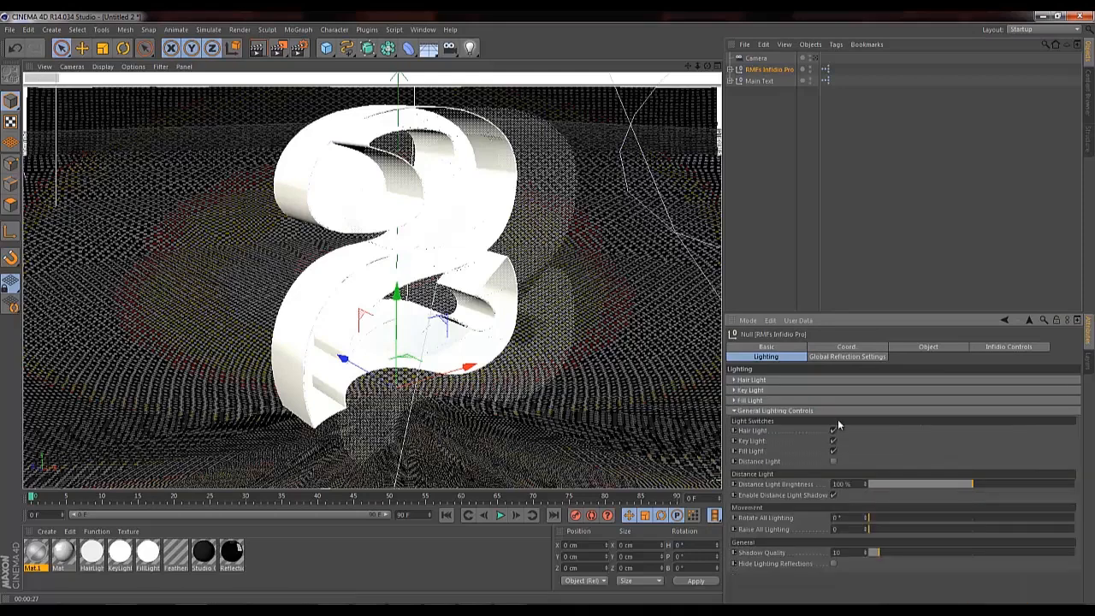
pyautogui.click(833, 430)
pyautogui.click(833, 441)
pyautogui.click(833, 450)
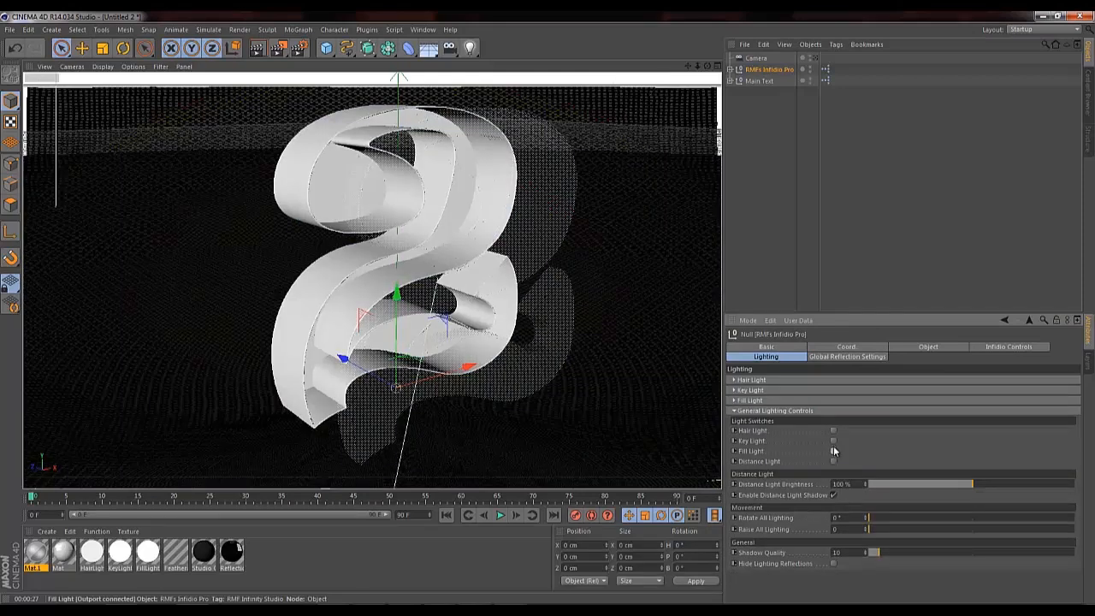
# Expand the Main Text null's hierarchy, add a Cylinder primitive and raise it to about Y 140 cm.
pyautogui.click(730, 81)
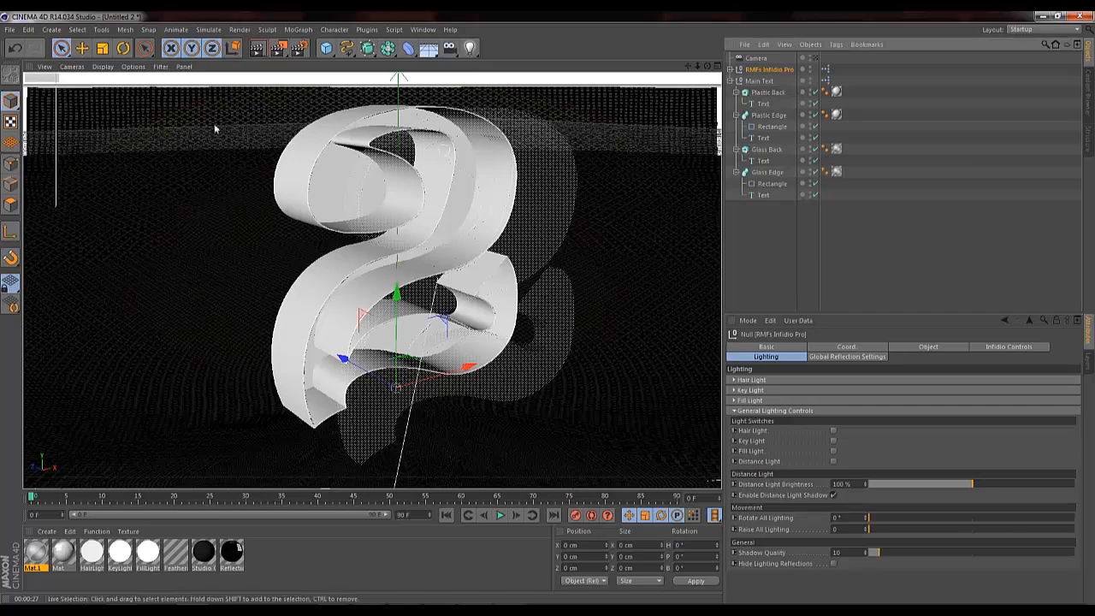
pyautogui.click(326, 48)
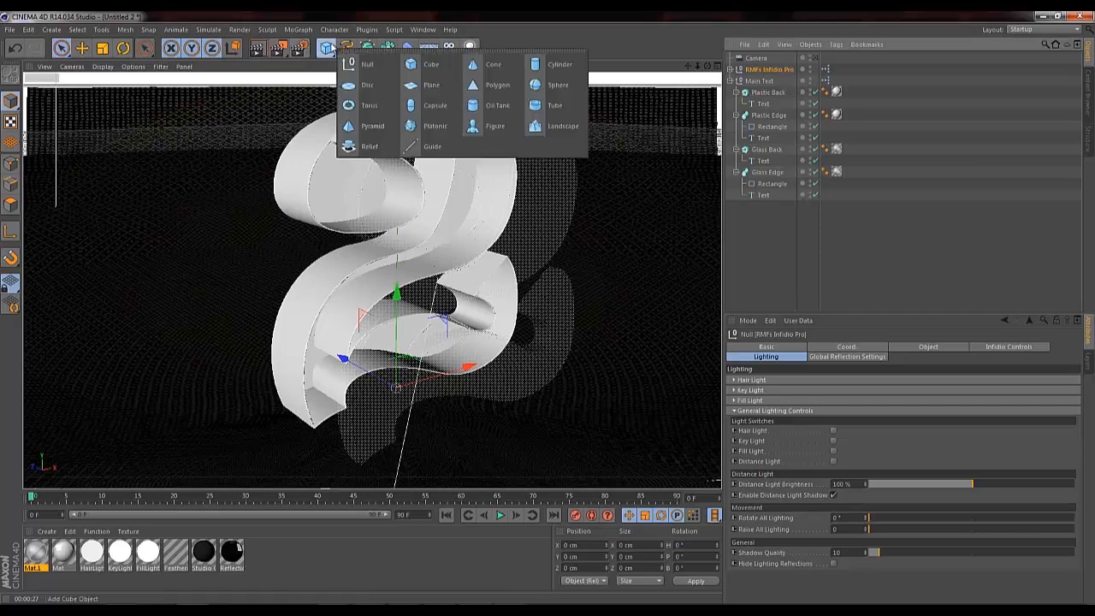
pyautogui.click(557, 65)
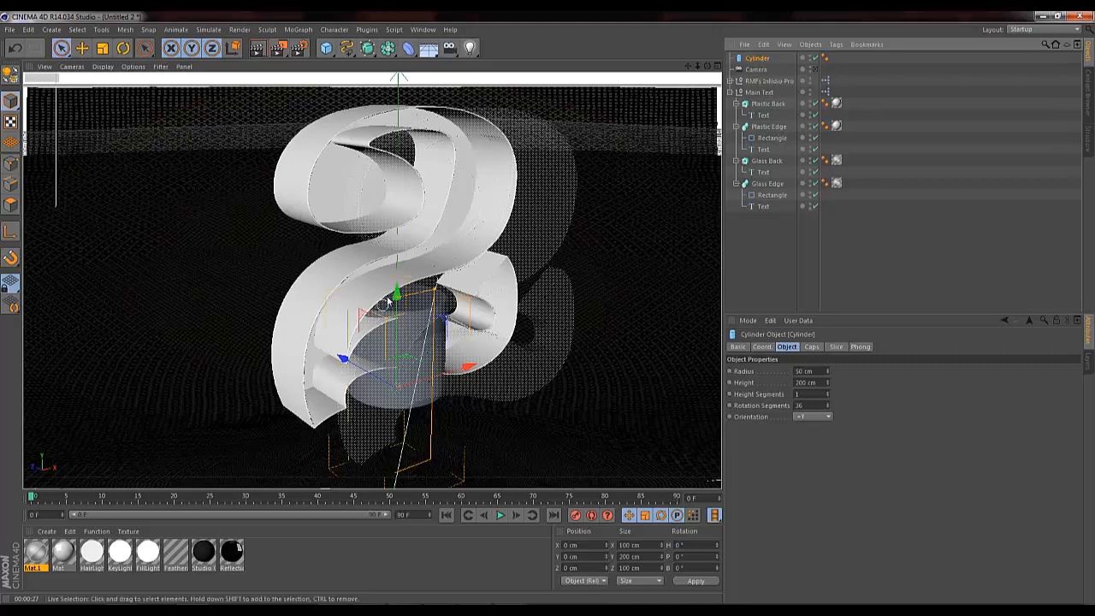
pyautogui.moveTo(389, 301); pyautogui.dragTo(392, 165)
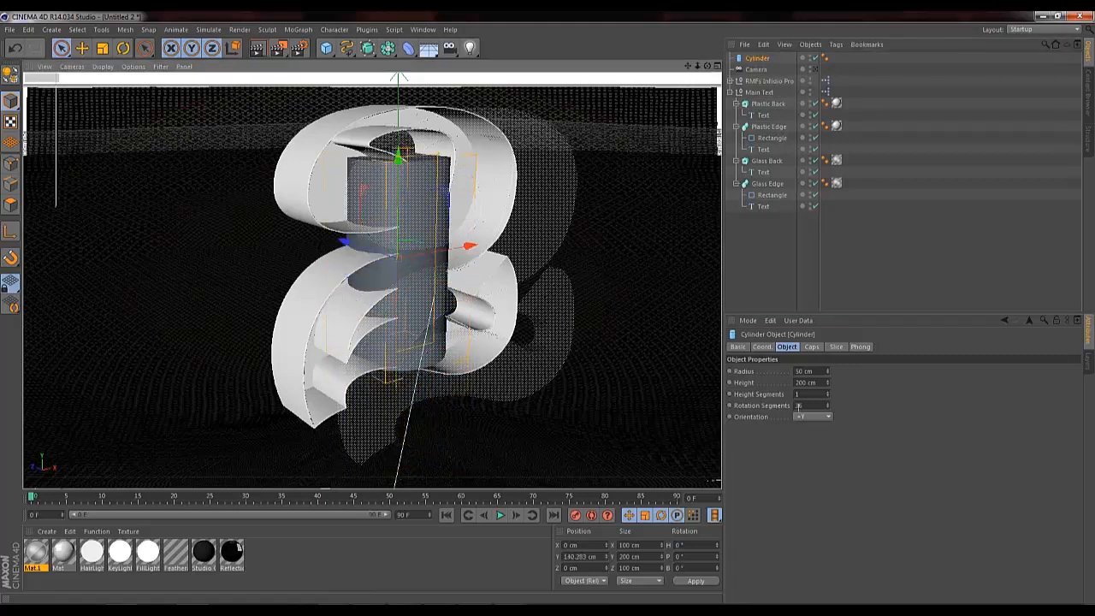
# Set the cylinder's orientation to +Z and raise it to about Y 188 cm, into the numeral's upper curve.
pyautogui.click(816, 426)
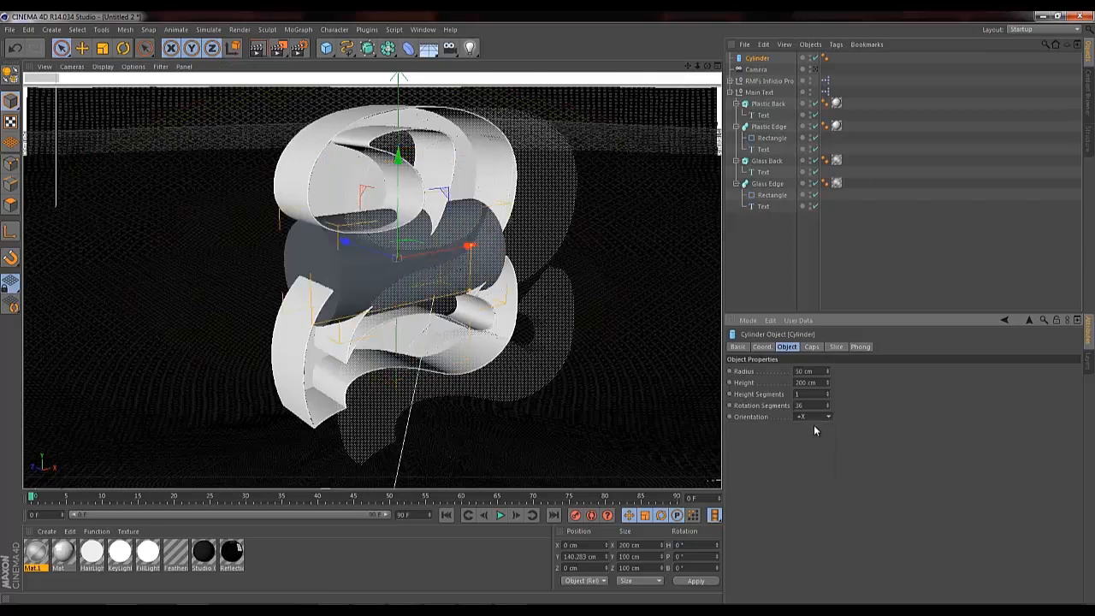
pyautogui.click(814, 419)
pyautogui.click(806, 473)
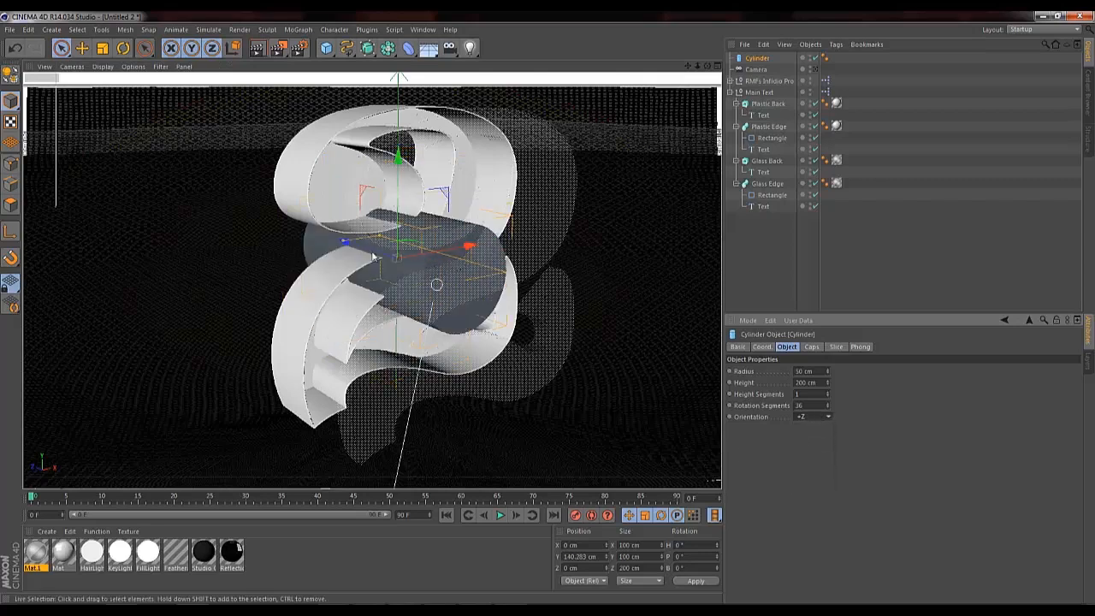
pyautogui.moveTo(405, 170); pyautogui.dragTo(404, 121)
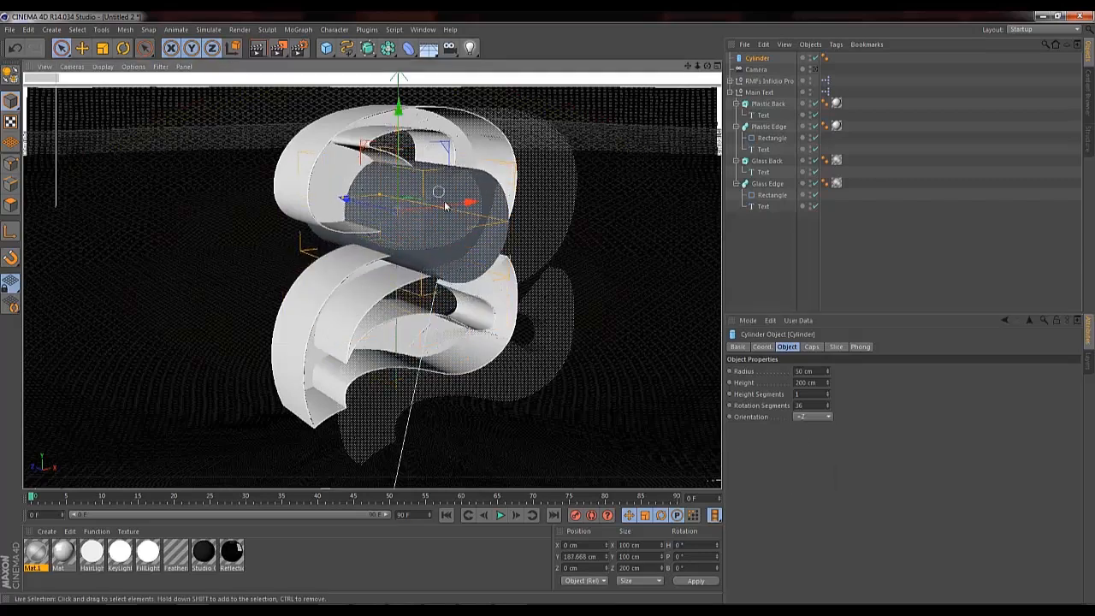
# Move the cylinder along X to about -40 cm and scale it down uniformly to about 16.5 cm wide and 33 cm long.
pyautogui.moveTo(468, 204); pyautogui.dragTo(439, 207)
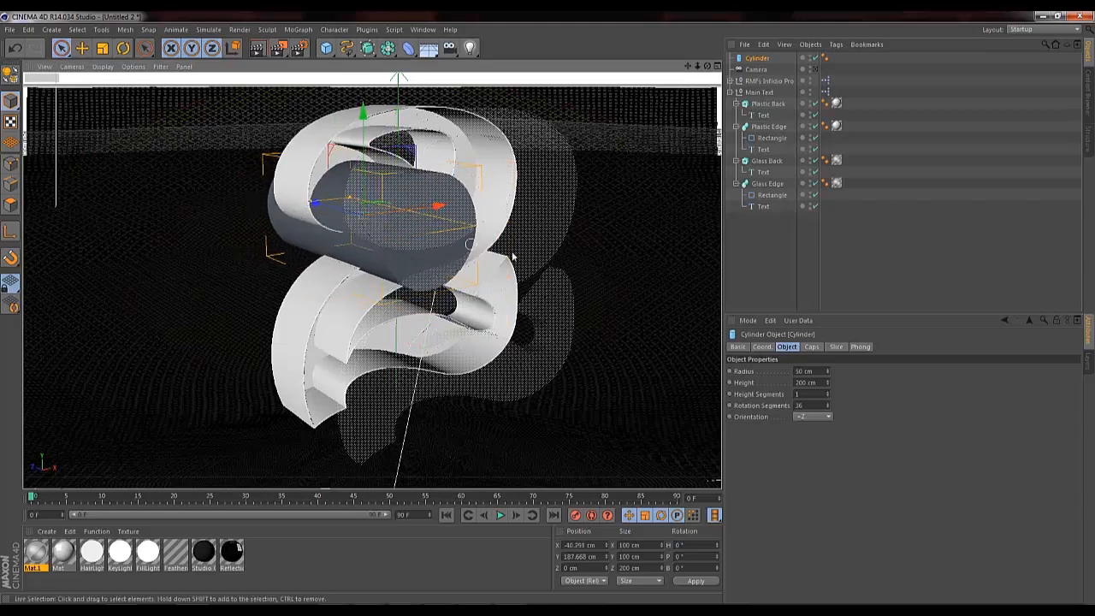
pyautogui.press('t')
pyautogui.moveTo(578, 203); pyautogui.dragTo(325, 419)
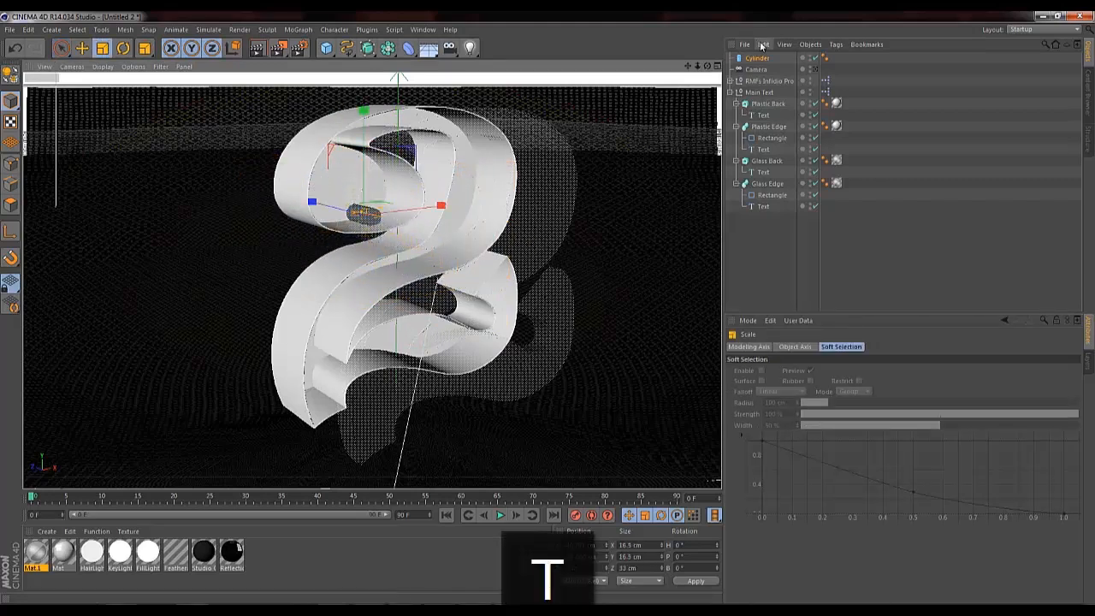
# Using the front view, place the cylinder inside the letter's upper curl at about X -62 cm, Y 198 cm and shrink it to about 9.7 cm wide.
pyautogui.click(717, 66)
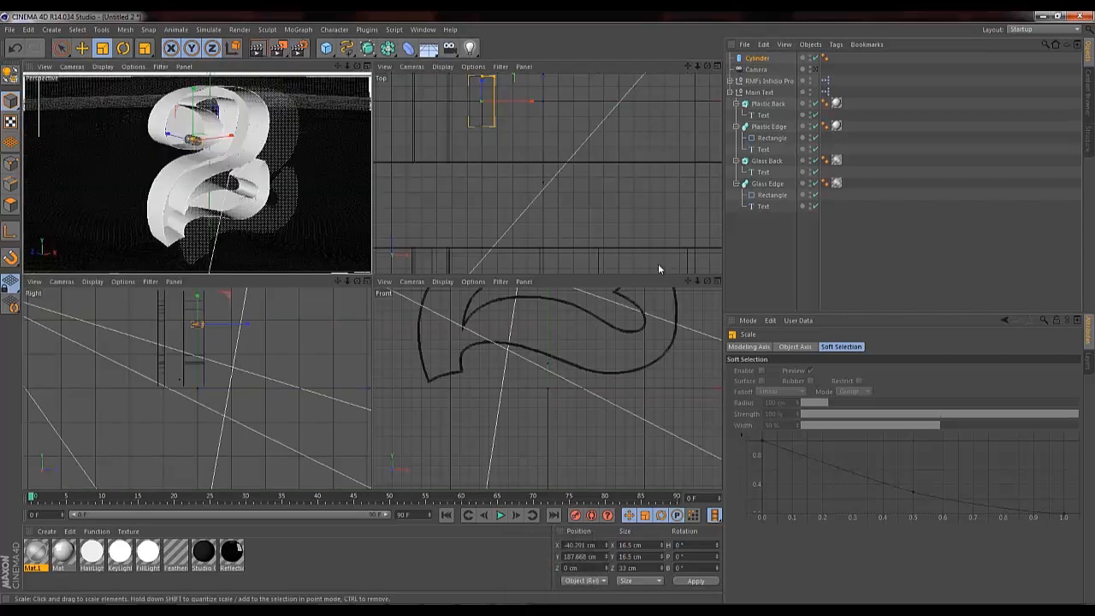
pyautogui.scroll(5, 547, 306)
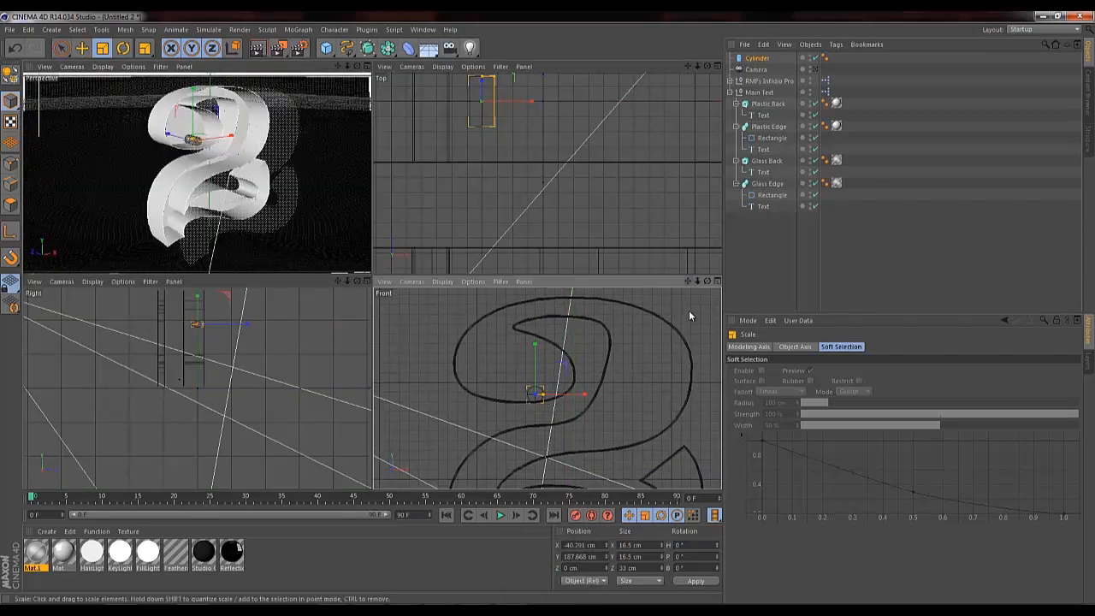
pyautogui.press('space')
pyautogui.moveTo(581, 395); pyautogui.dragTo(558, 399)
pyautogui.moveTo(514, 346); pyautogui.dragTo(514, 335)
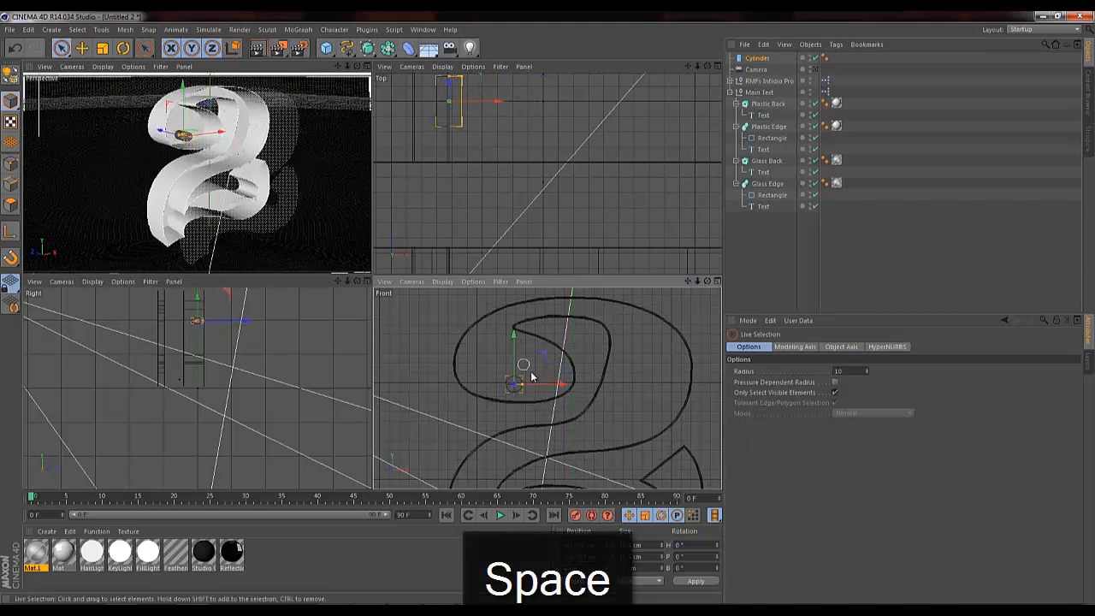
pyautogui.scroll(1, 518, 391)
pyautogui.press('t')
pyautogui.moveTo(629, 341); pyautogui.dragTo(498, 420)
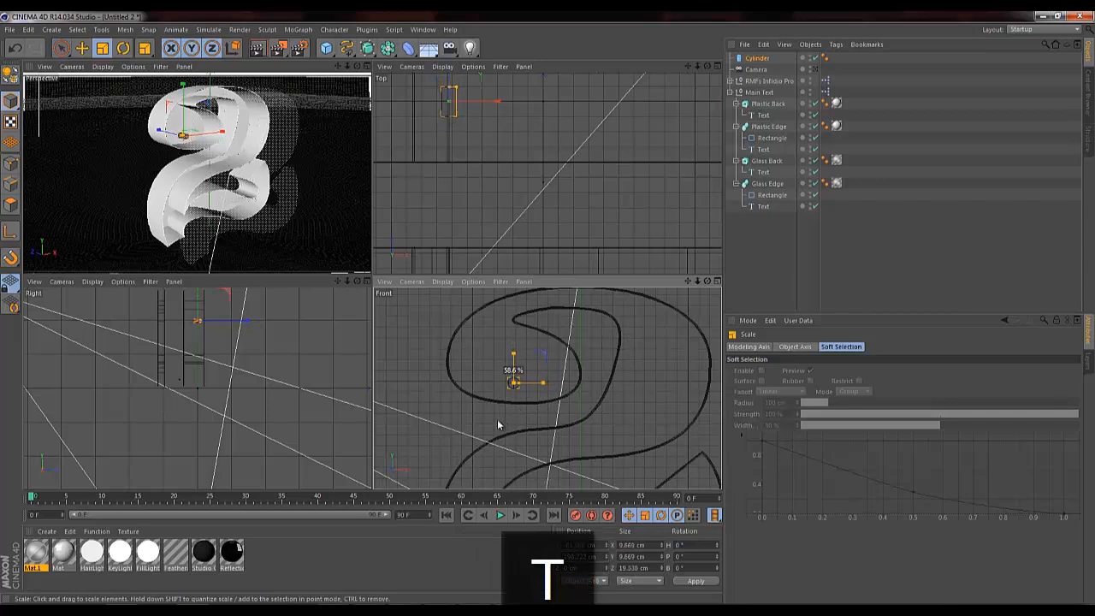
# Lengthen the cylinder to a height of about 52.5 cm and shift it along Z to about -7.9 cm to fit inside the letter's depth.
pyautogui.moveTo(688, 66); pyautogui.dragTo(548, 272)
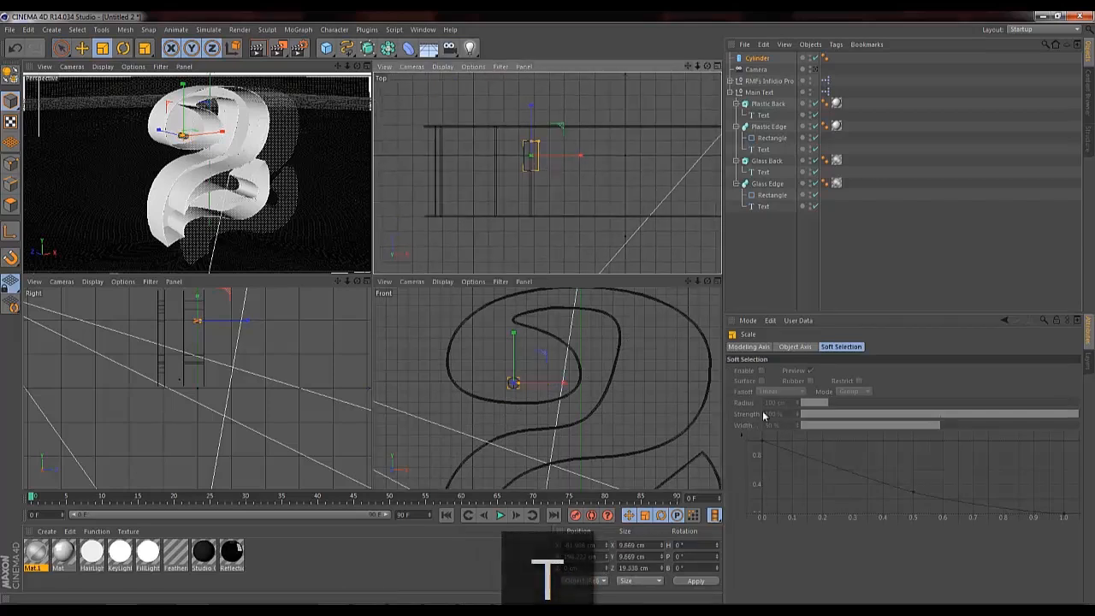
pyautogui.click(760, 58)
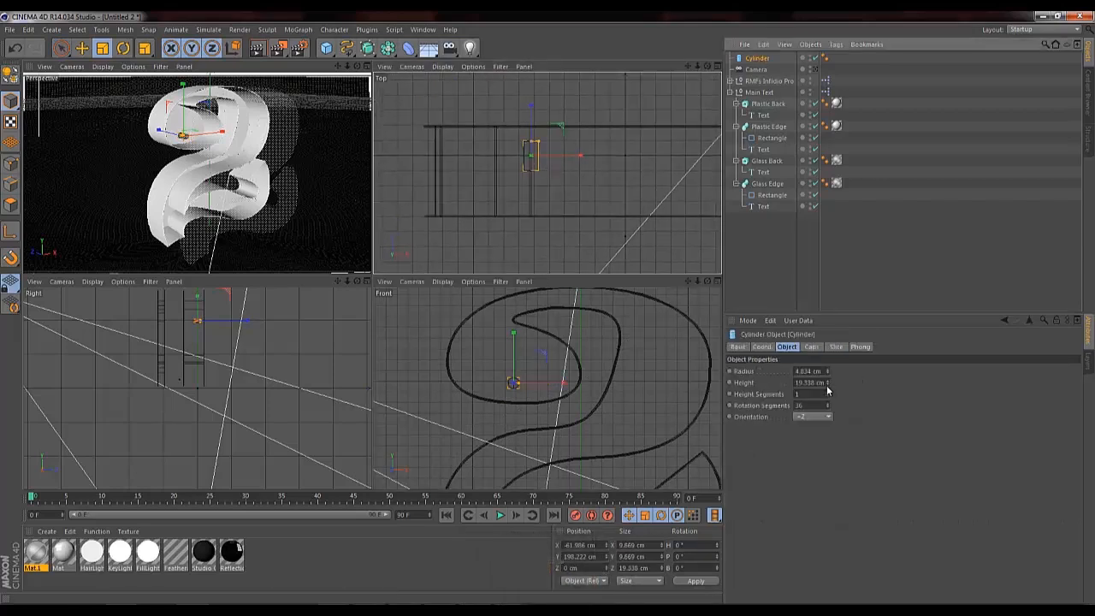
pyautogui.moveTo(827, 390); pyautogui.dragTo(825, 371)
pyautogui.press('space')
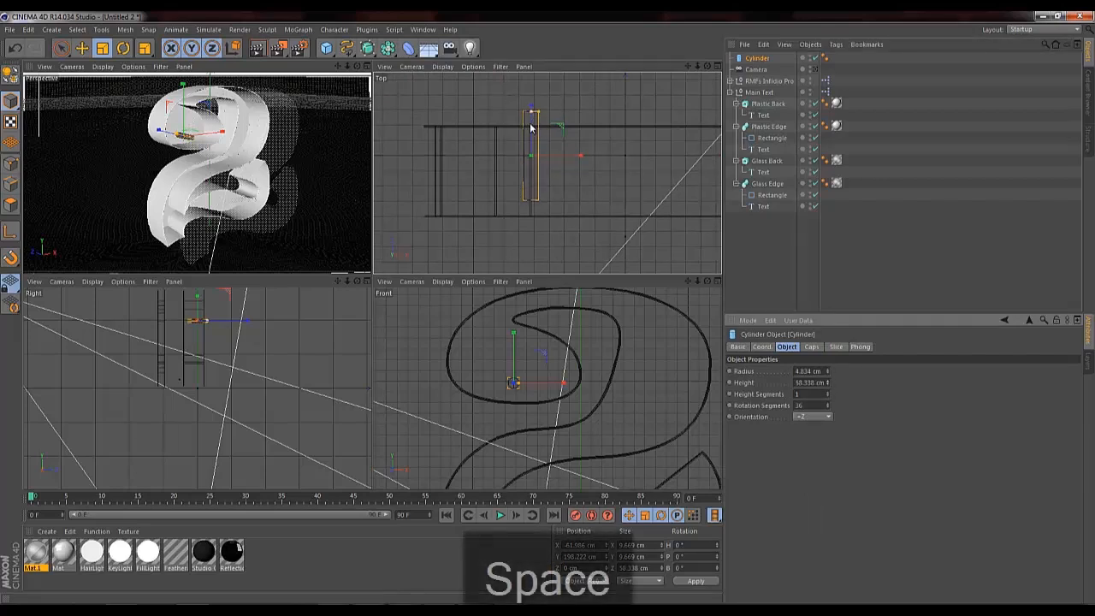
pyautogui.click(62, 48)
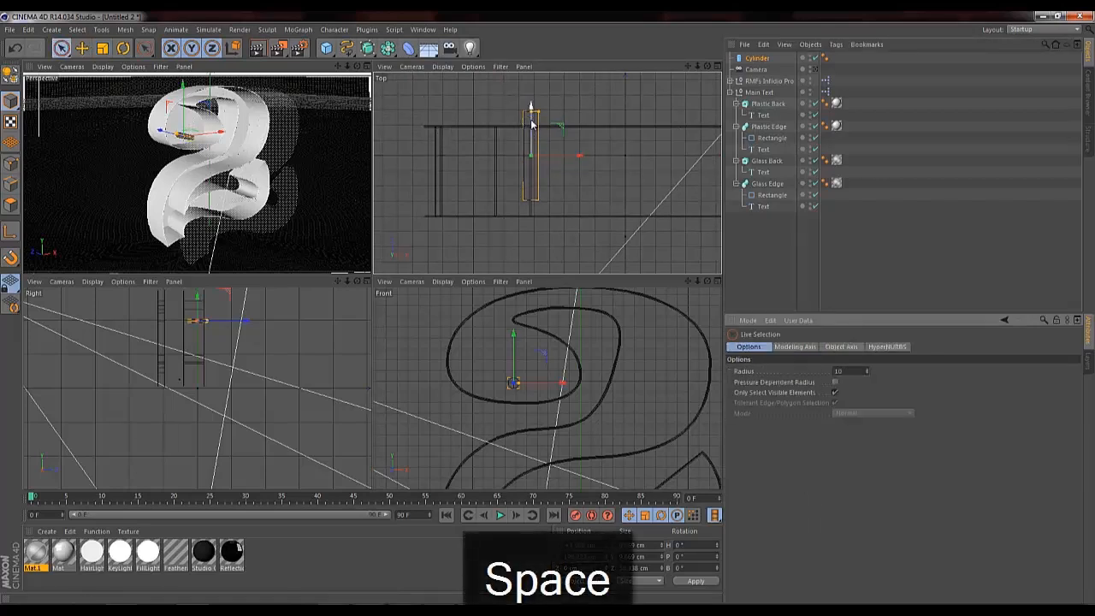
pyautogui.moveTo(531, 122); pyautogui.dragTo(531, 139)
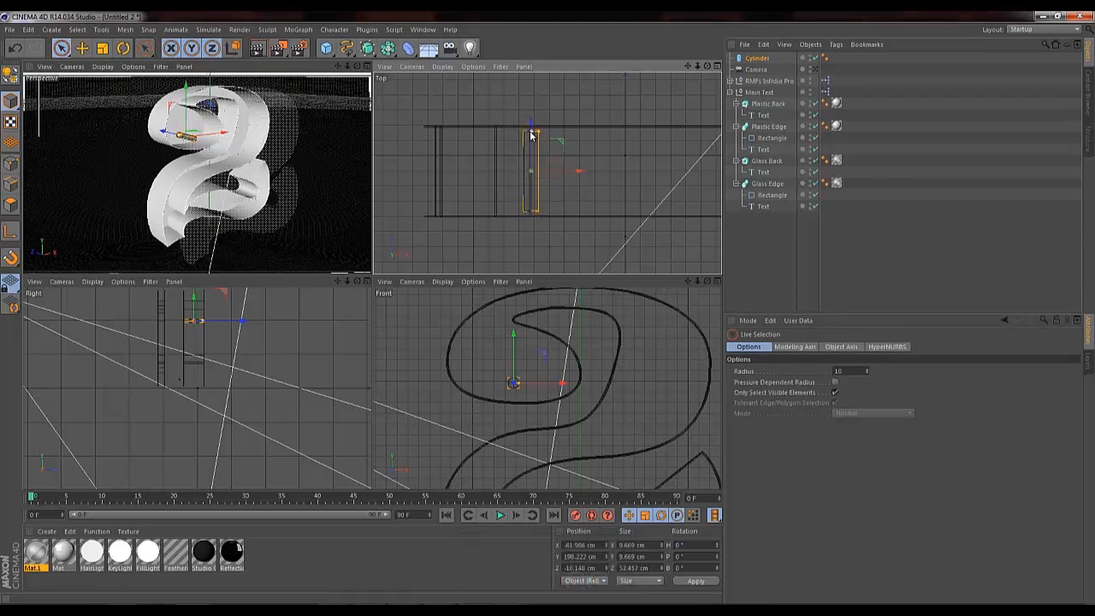
pyautogui.moveTo(532, 119); pyautogui.dragTo(530, 117)
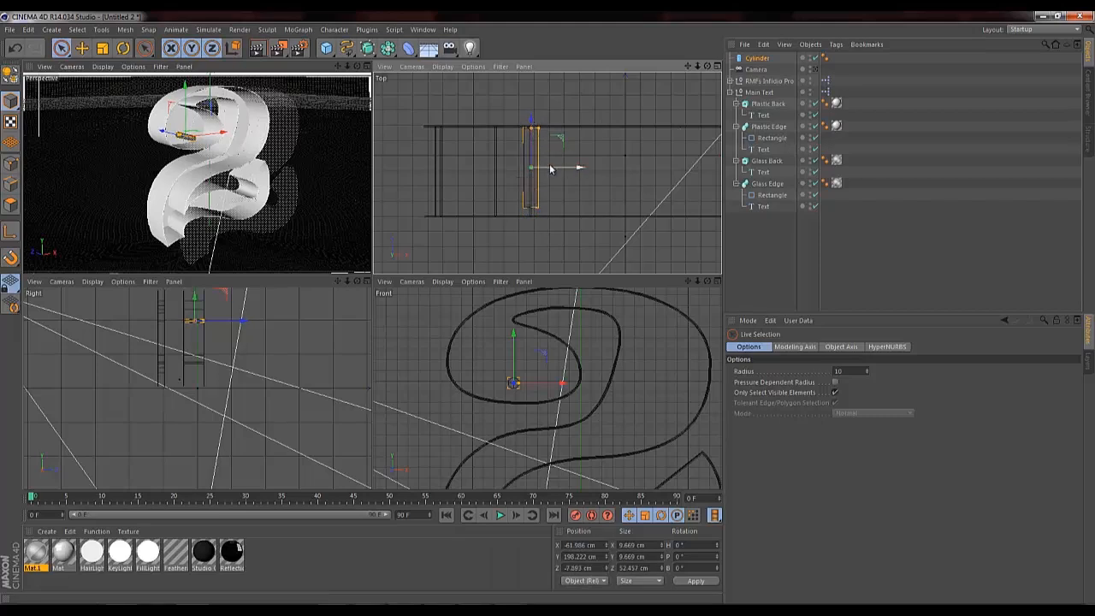
# Copy the cylinder into a new empty project.
pyautogui.click(755, 58)
pyautogui.hotkey('ctrl', 'c')
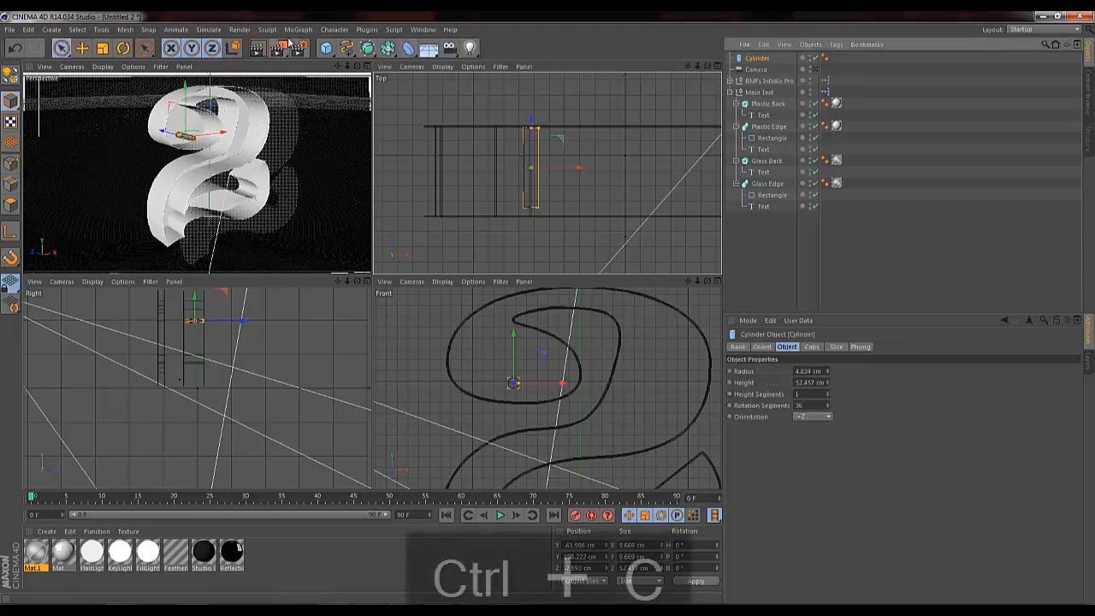
pyautogui.click(9, 29)
pyautogui.click(34, 43)
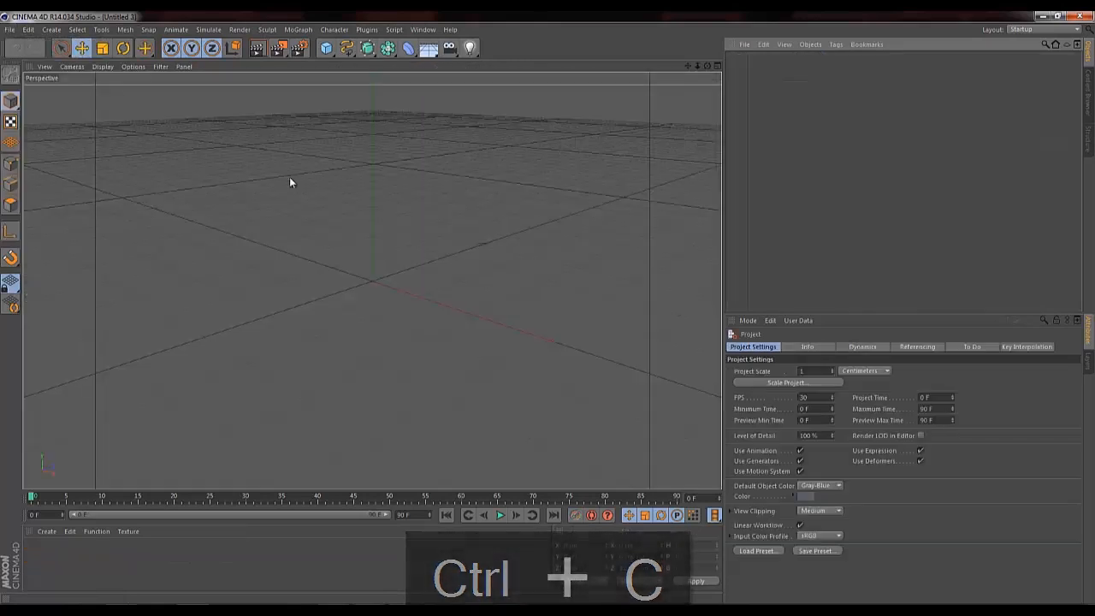
pyautogui.hotkey('ctrl', 'v')
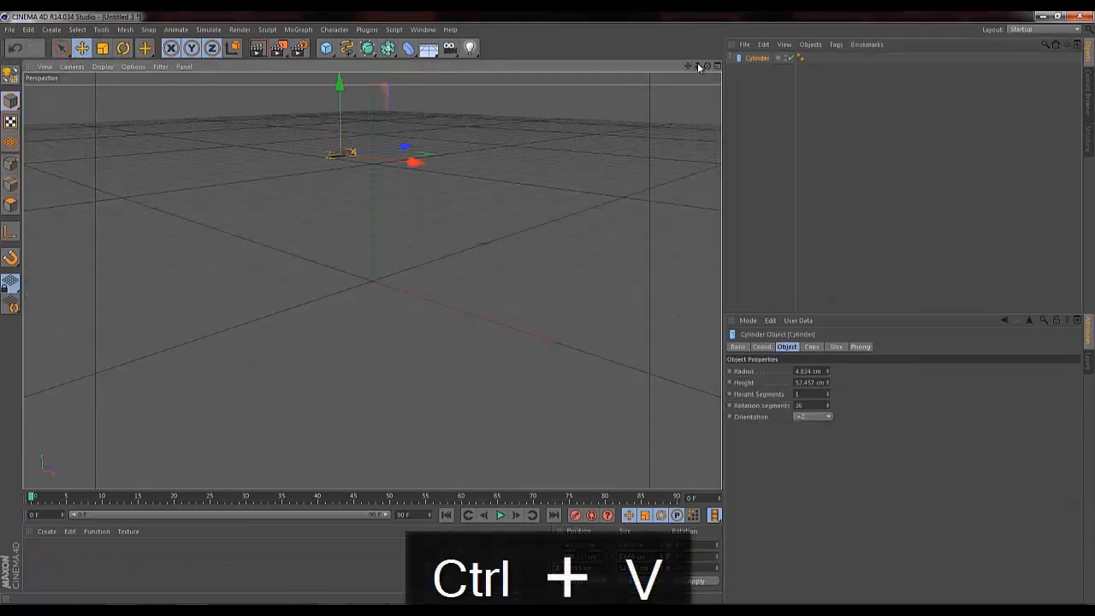
pyautogui.moveTo(698, 66); pyautogui.dragTo(374, 217)
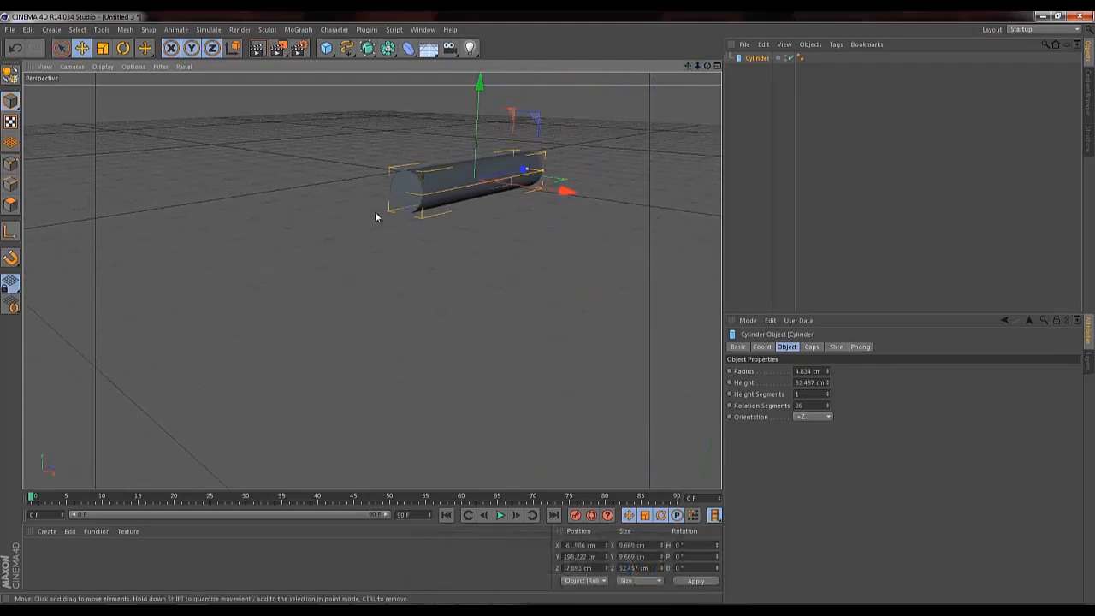
# Switch to the original Untitled 2 project and return to Untitled 3 with the copied cylinder.
pyautogui.click(424, 31)
pyautogui.click(448, 274)
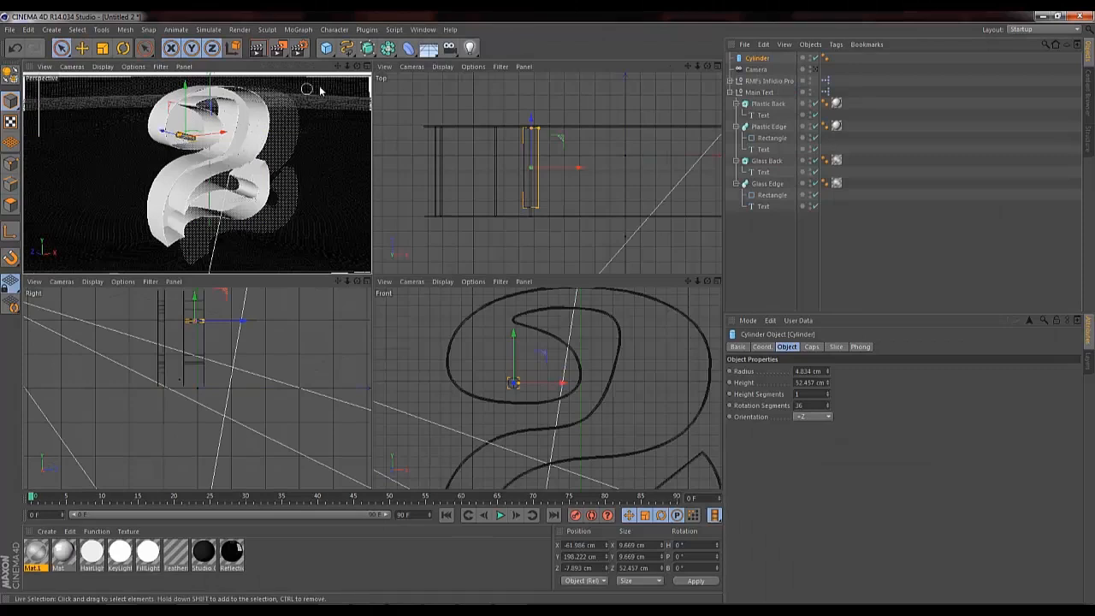
pyautogui.click(424, 30)
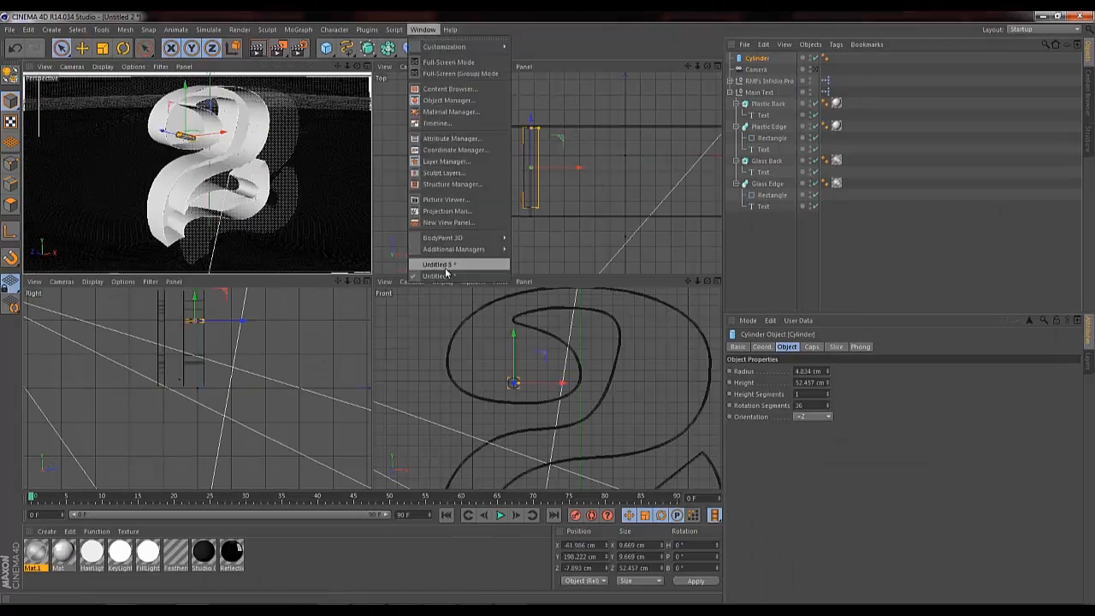
pyautogui.click(444, 274)
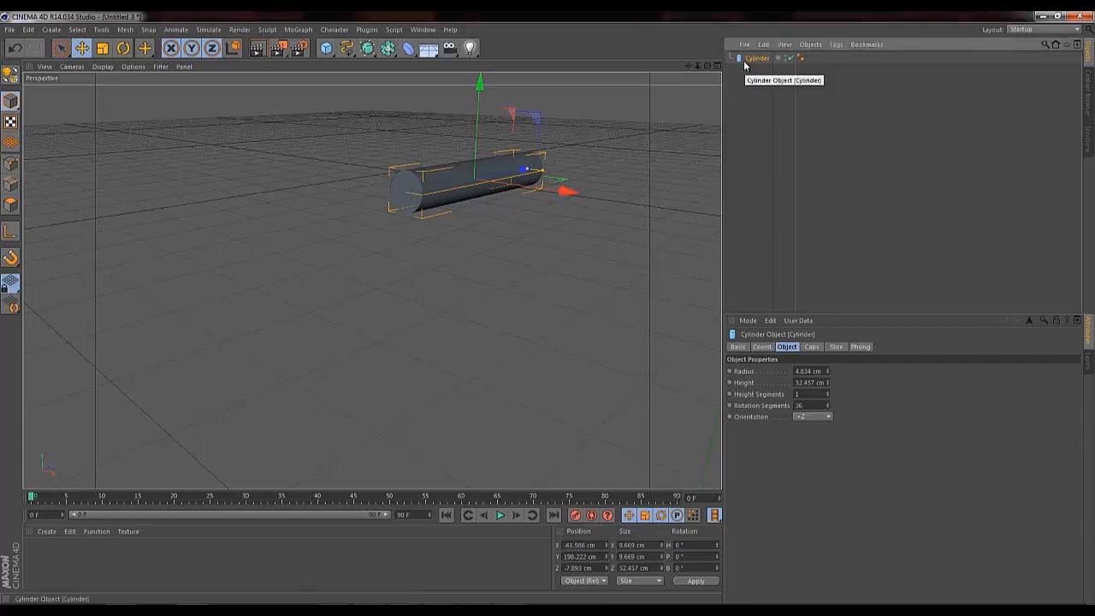
# Convert the copied cylinder into an editable polygon object.
pyautogui.press('pageup')
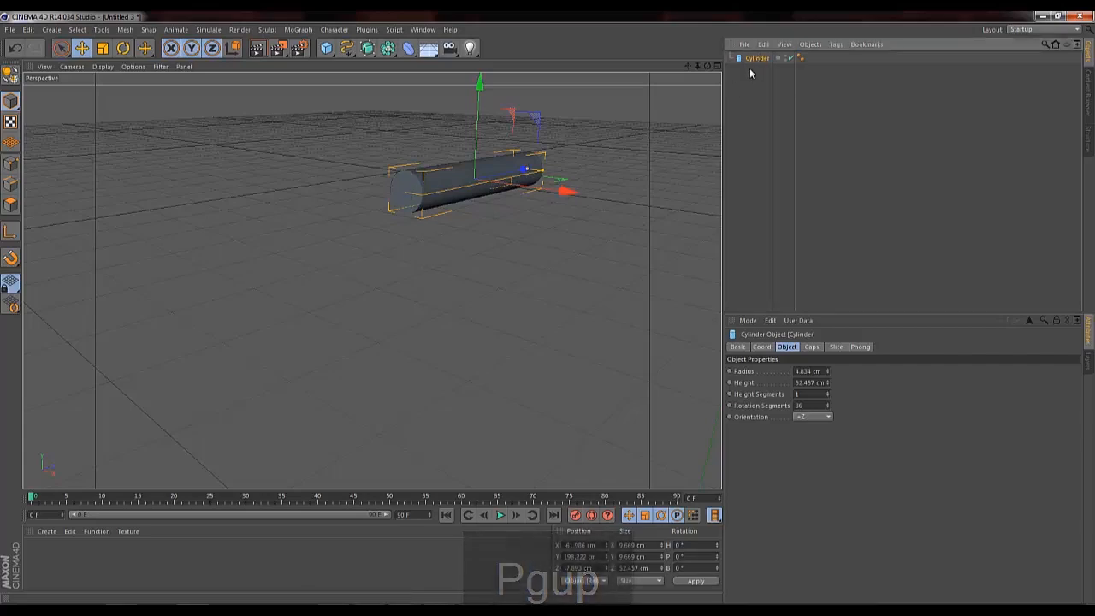
pyautogui.press('c')
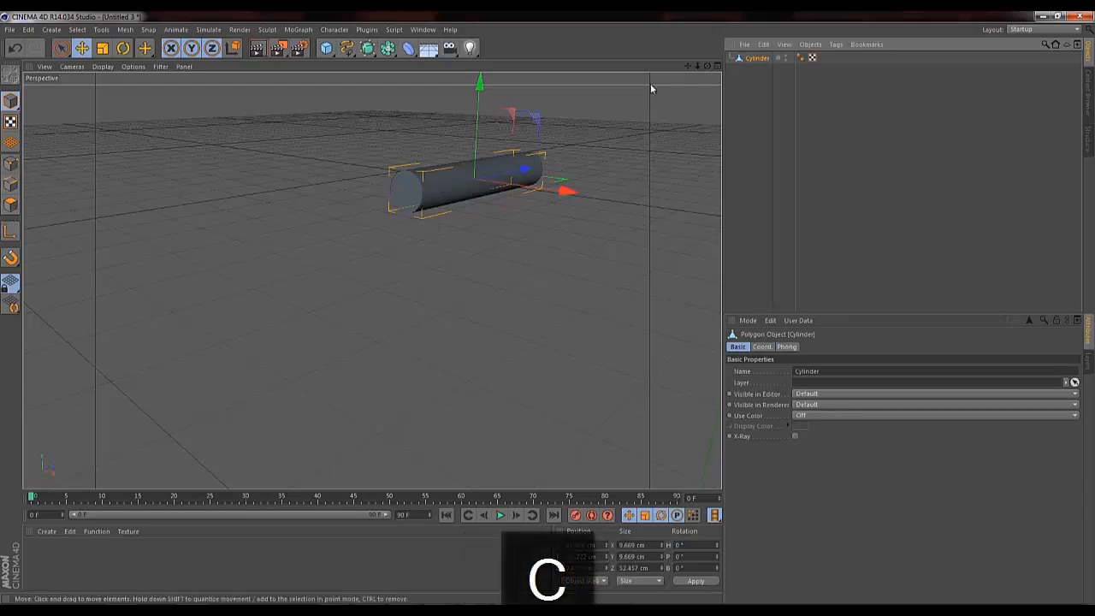
pyautogui.moveTo(698, 66); pyautogui.dragTo(547, 309)
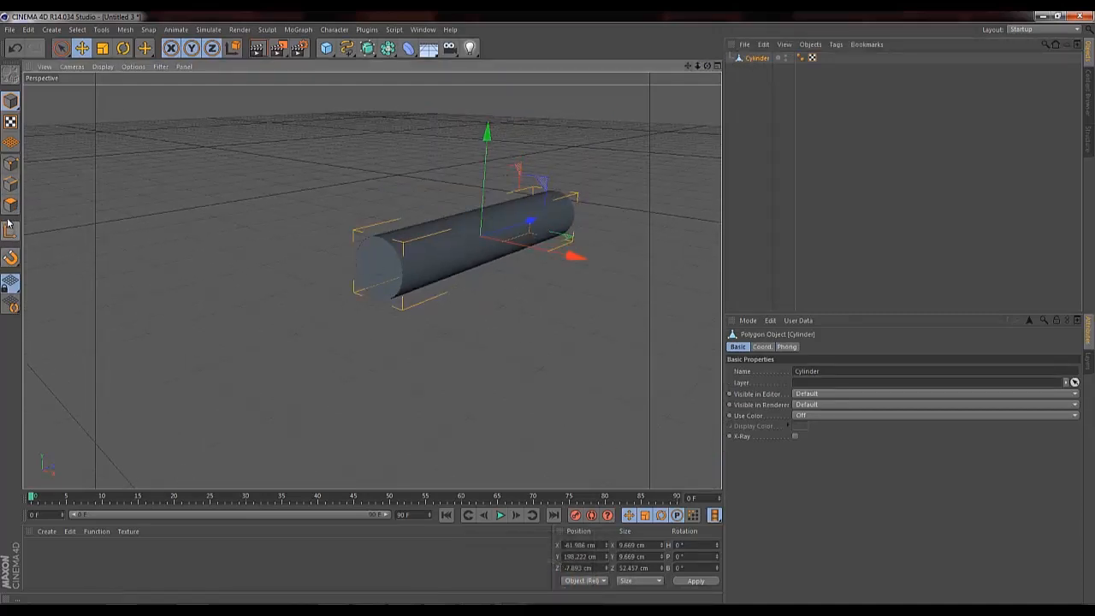
# Loop-select the polygons of the cylinder's near end cap and inset them with Extrude Inner by about 0.88 cm.
pyautogui.click(61, 49)
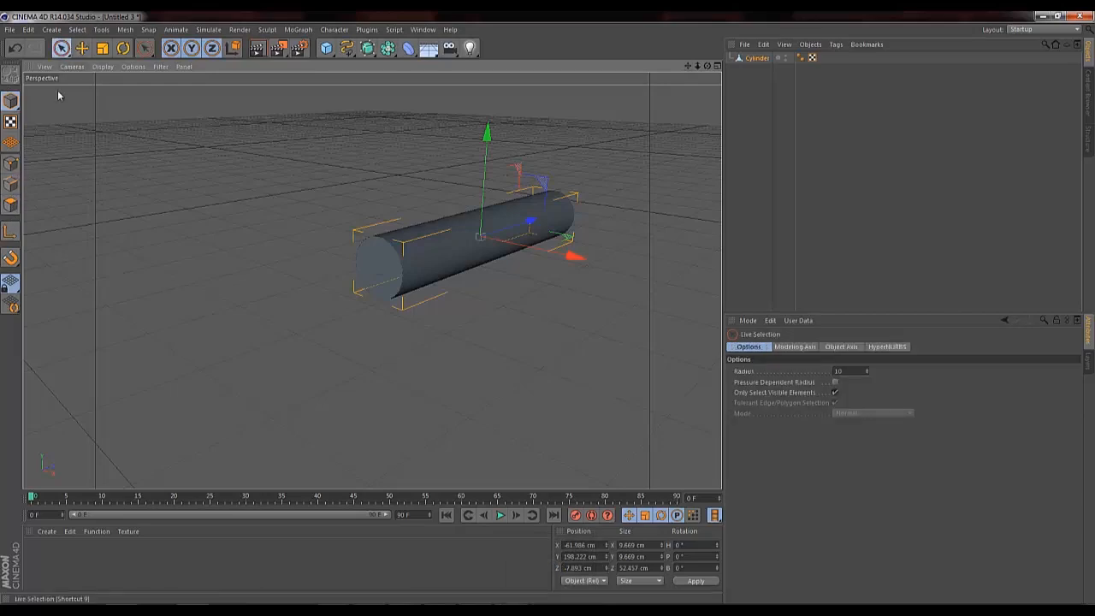
pyautogui.click(10, 206)
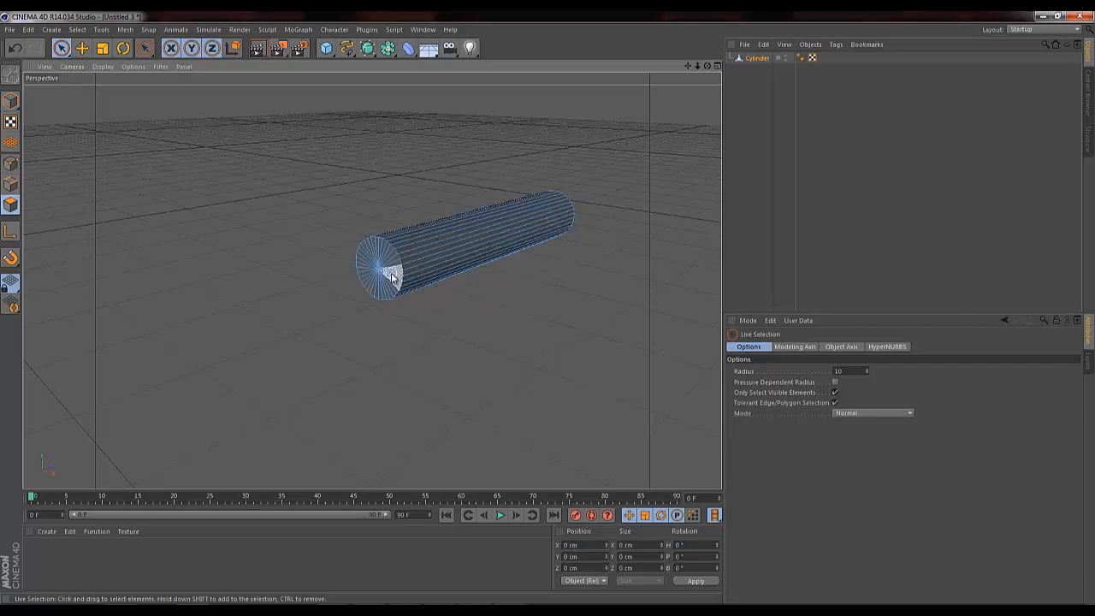
pyautogui.click(379, 268)
pyautogui.press('u')
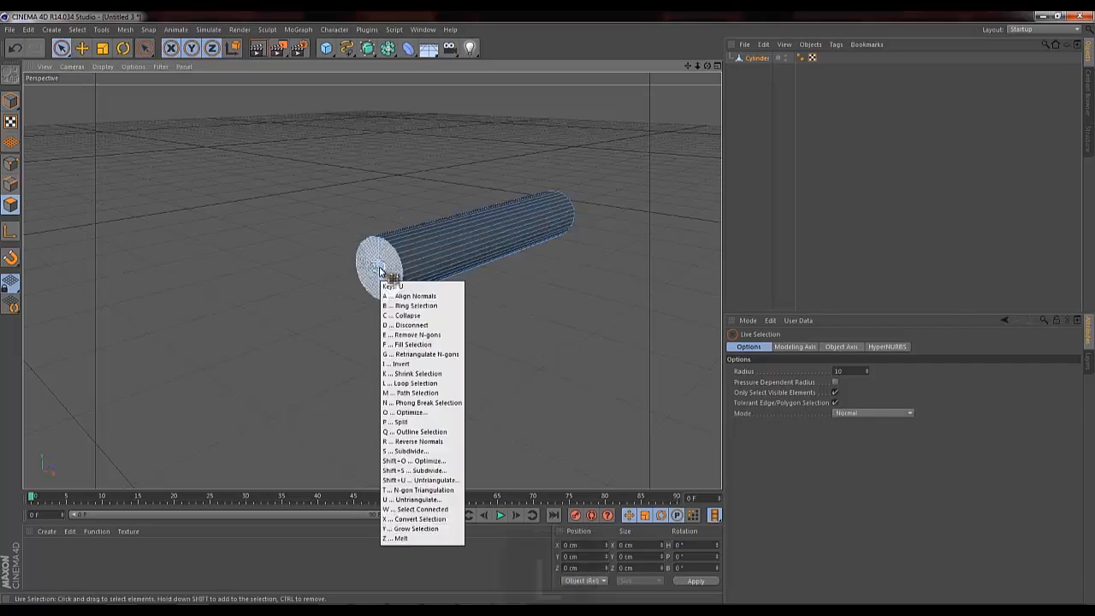
pyautogui.press('l')
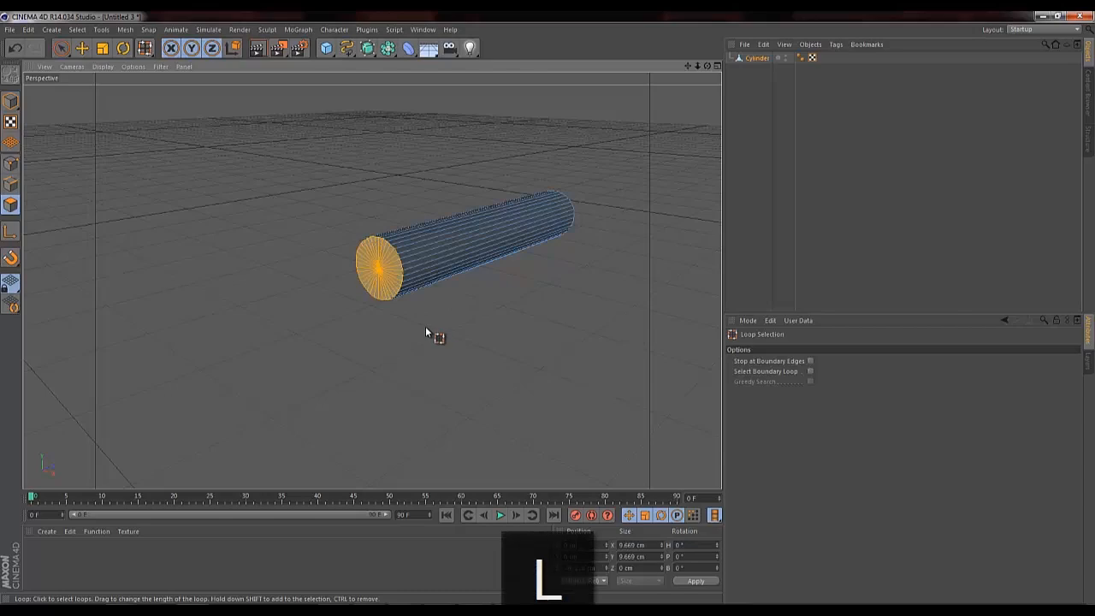
pyautogui.press('i')
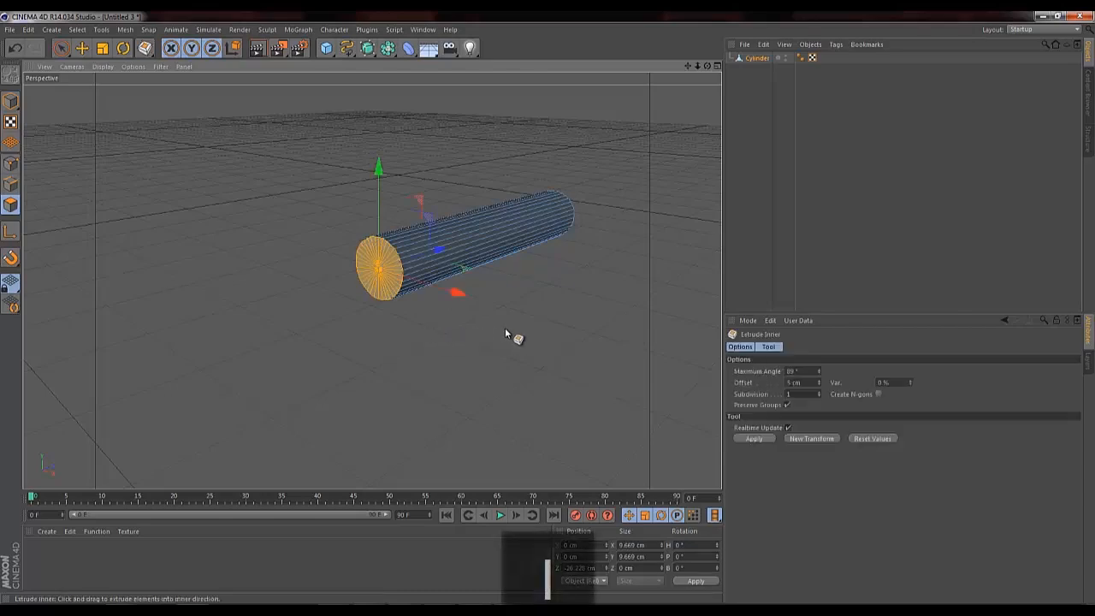
pyautogui.moveTo(546, 309); pyautogui.dragTo(547, 308)
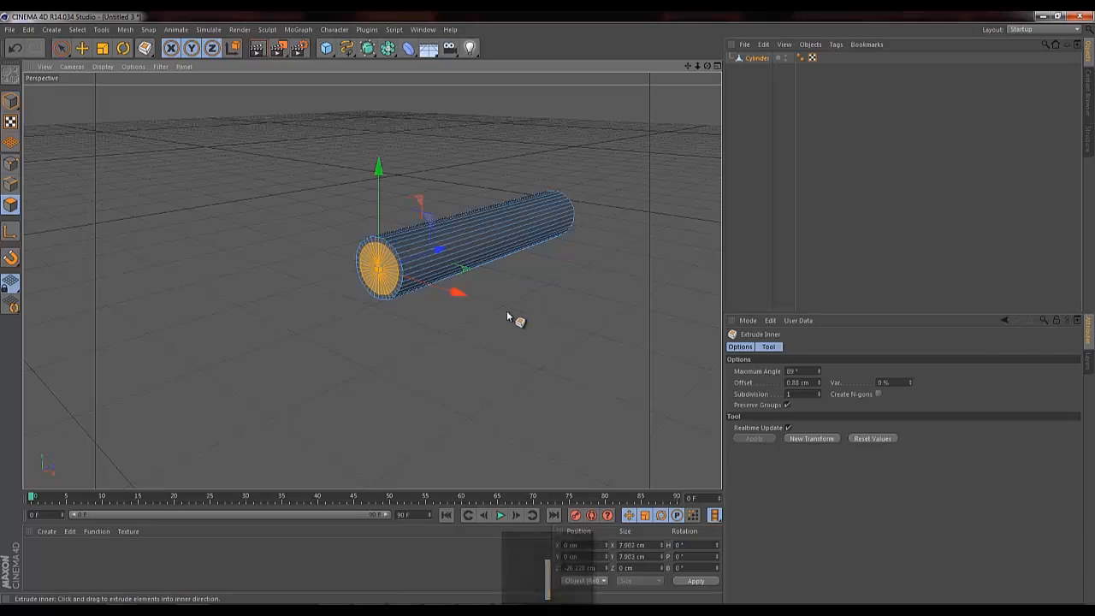
# Try a Bevel on the inset cap with about -10.04 cm extrusion and 1.46 cm inner offset, and undo it.
pyautogui.click(116, 30)
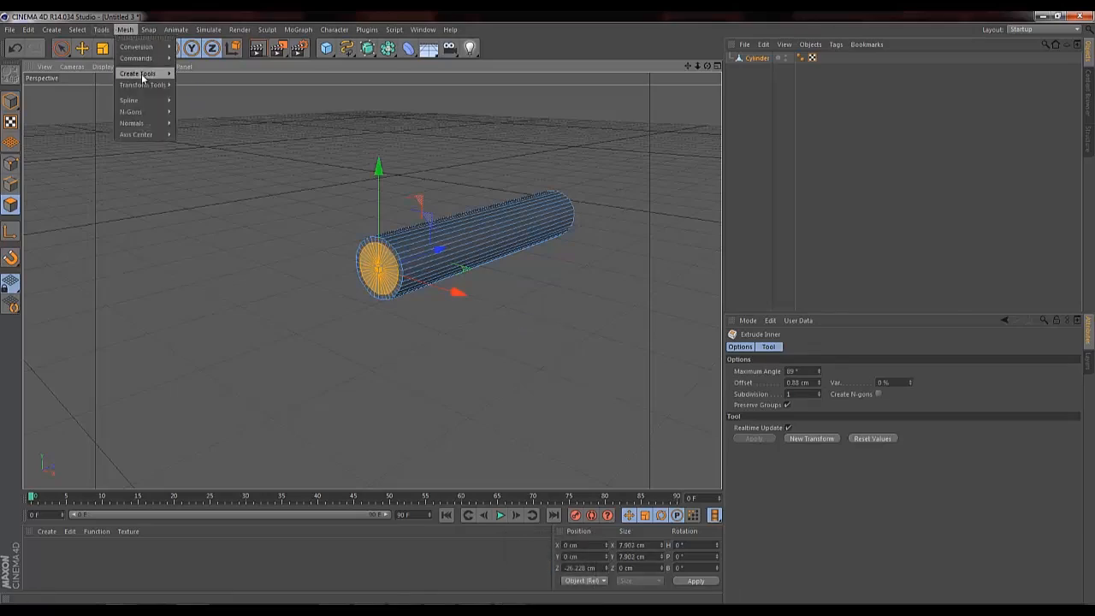
pyautogui.moveTo(144, 75)
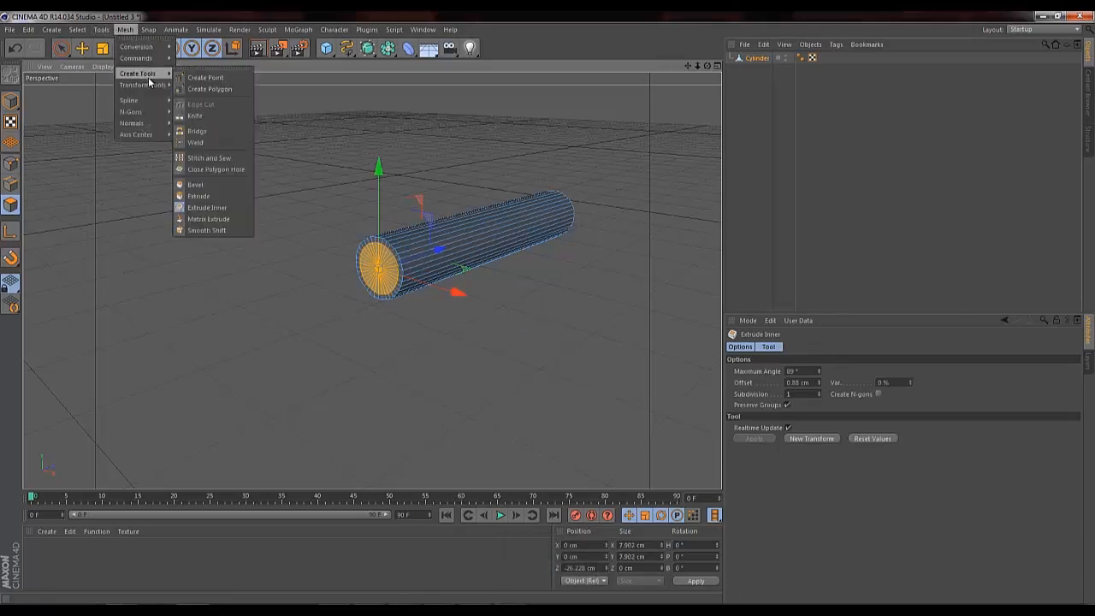
pyautogui.click(197, 185)
pyautogui.moveTo(473, 405); pyautogui.dragTo(466, 302)
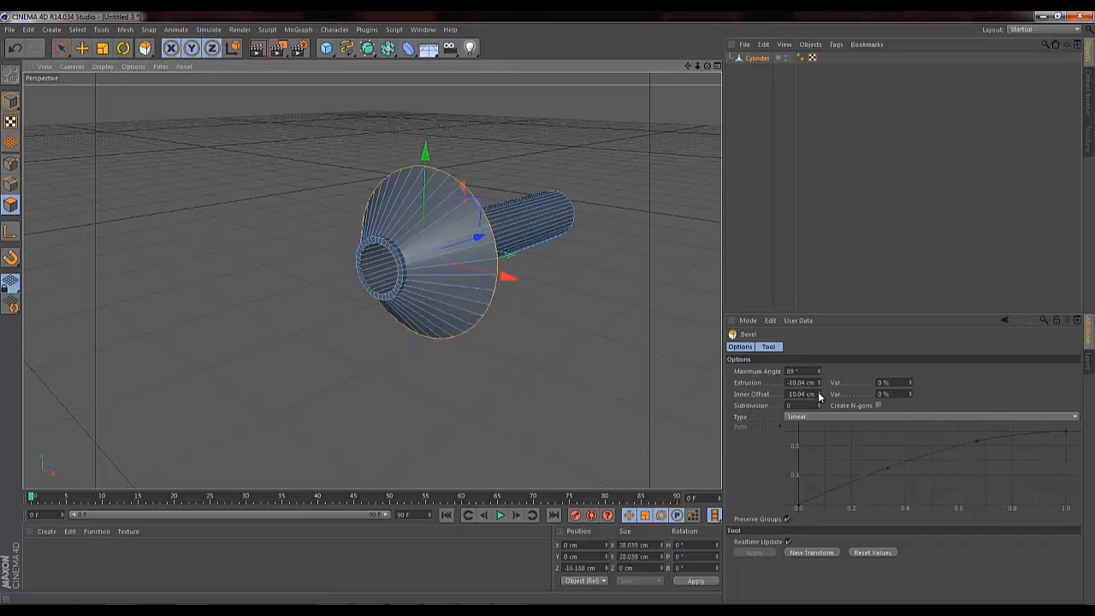
pyautogui.moveTo(818, 396); pyautogui.dragTo(818, 397)
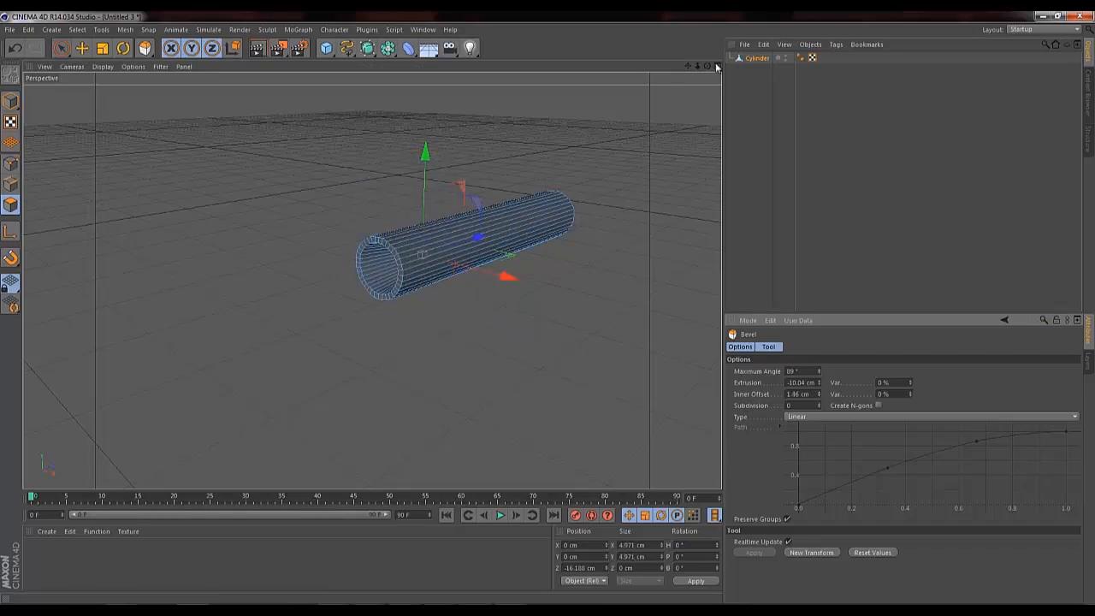
pyautogui.moveTo(708, 66); pyautogui.dragTo(547, 313)
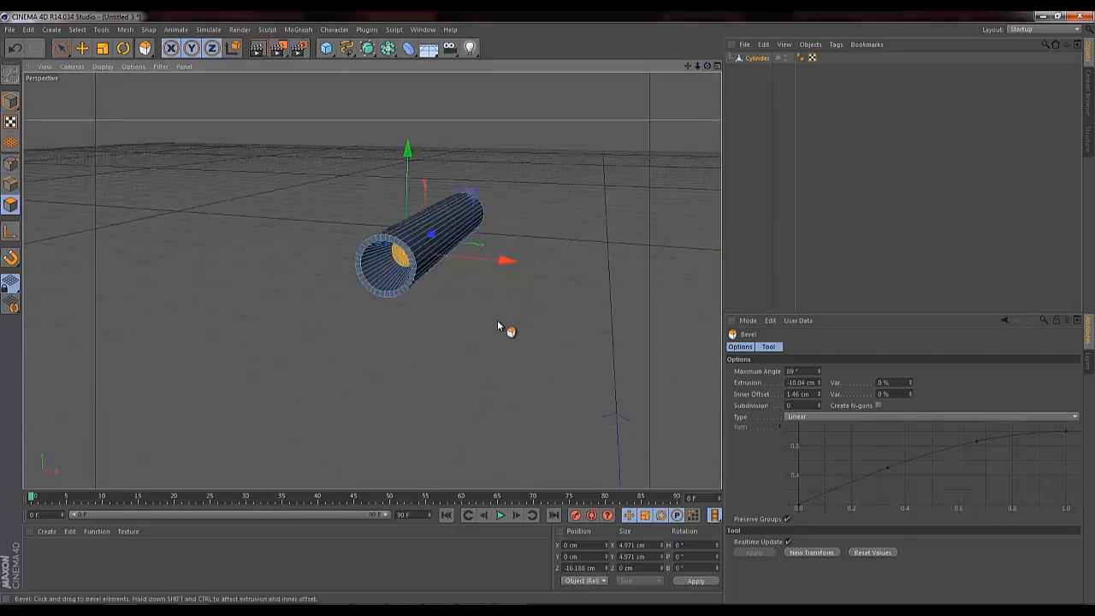
pyautogui.hotkey('ctrl', 'z')
# Bevel the inset cap into the cylinder with about -5.2 cm extrusion and 1.63 cm inner offset.
pyautogui.moveTo(550, 309); pyautogui.dragTo(568, 343)
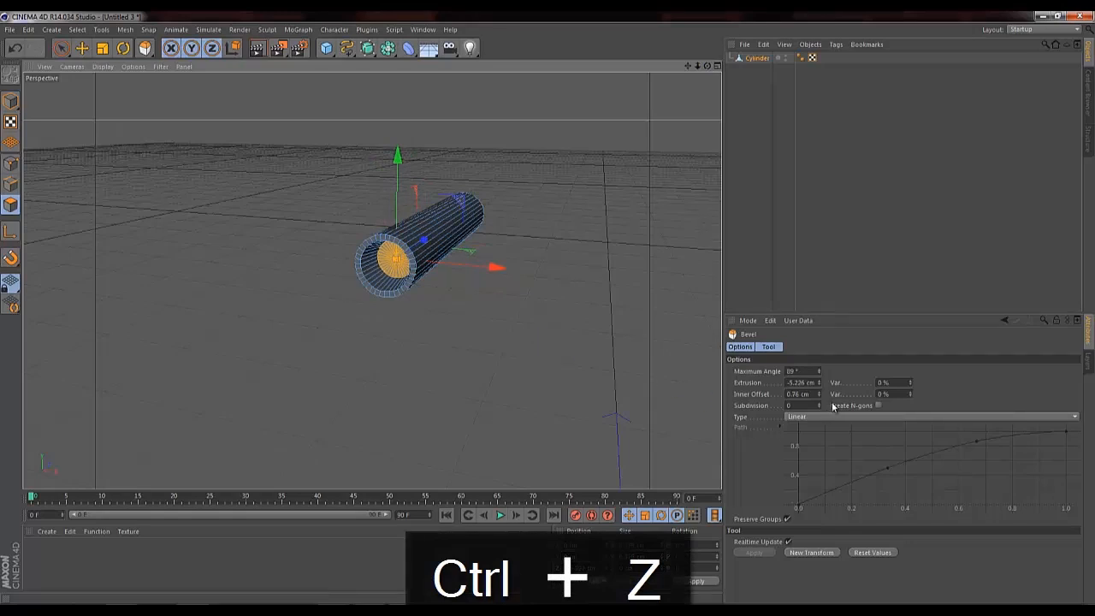
pyautogui.moveTo(820, 394); pyautogui.dragTo(820, 399)
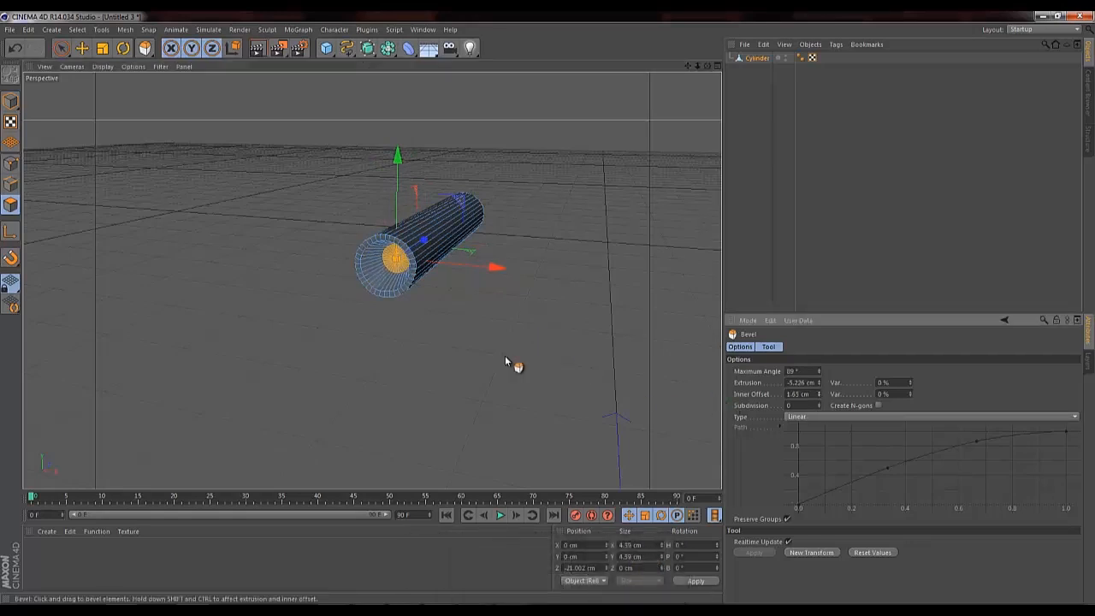
# Extrude the recessed end polygons by about -22.18 cm into the cylinder to deepen the hollow.
pyautogui.press('d')
pyautogui.moveTo(555, 308)
pyautogui.mouseDown()
pyautogui.moveTo(513, 318)
pyautogui.moveTo(555, 313)
pyautogui.mouseUp()
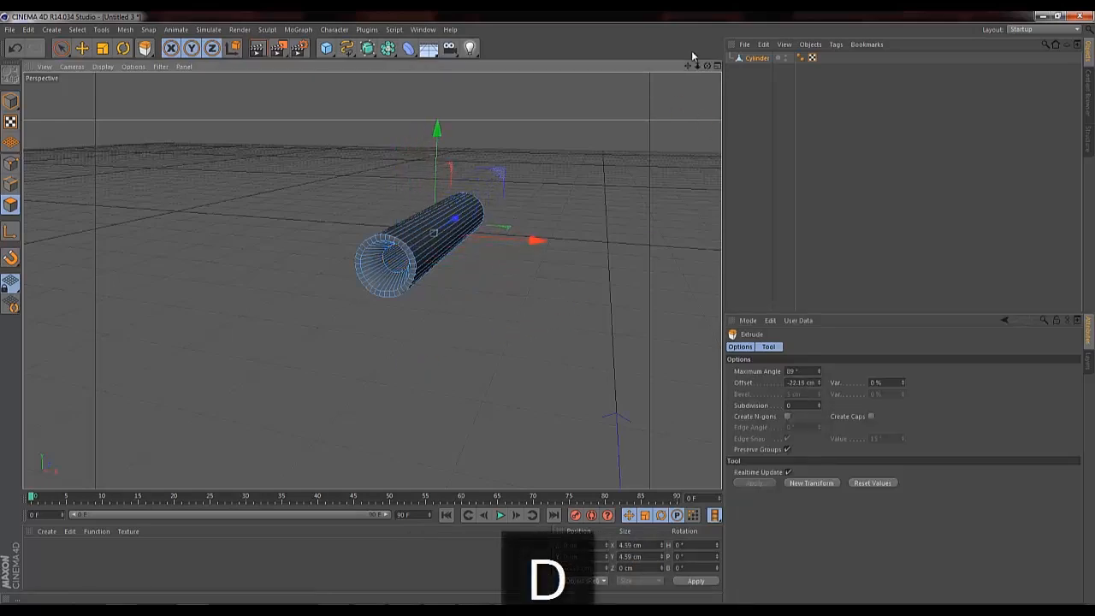
pyautogui.moveTo(707, 65); pyautogui.dragTo(550, 310)
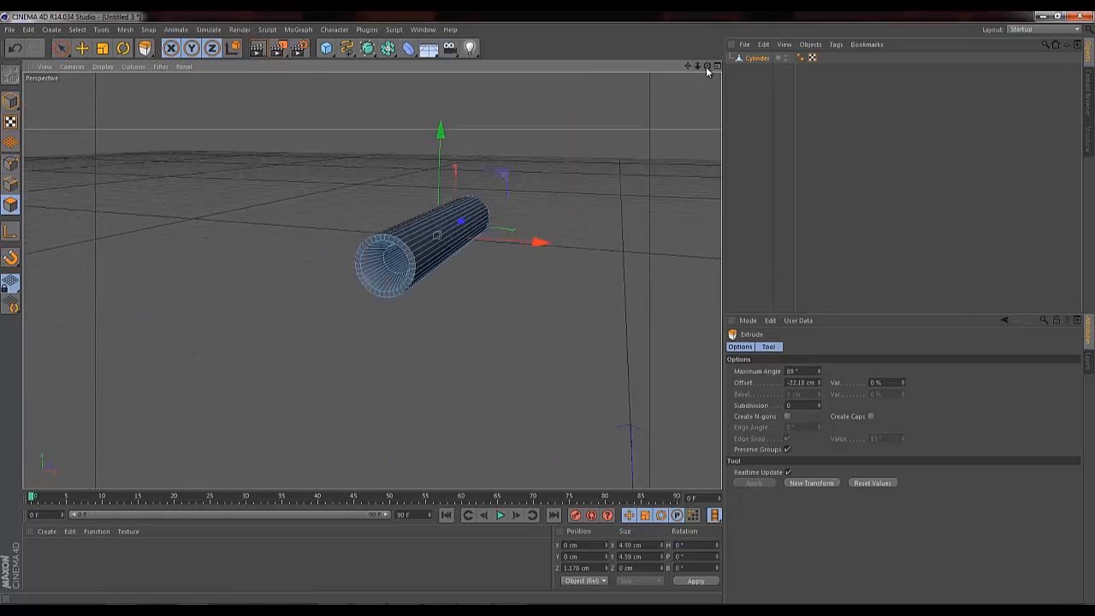
pyautogui.moveTo(705, 66); pyautogui.dragTo(583, 180)
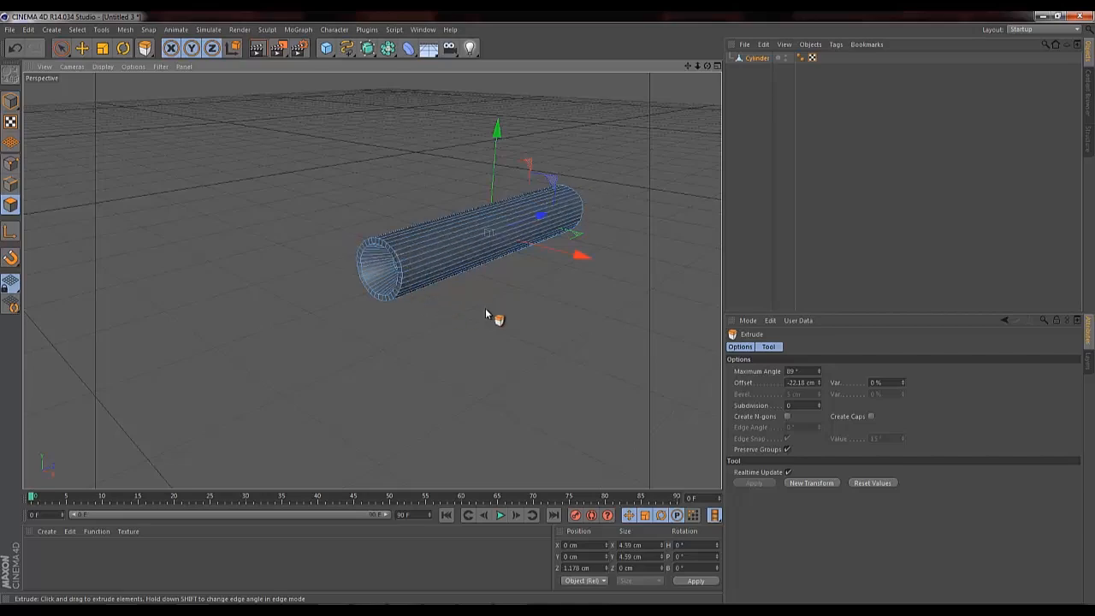
pyautogui.moveTo(698, 66)
pyautogui.mouseDown()
pyautogui.moveTo(548, 307)
pyautogui.moveTo(705, 64)
pyautogui.mouseUp()
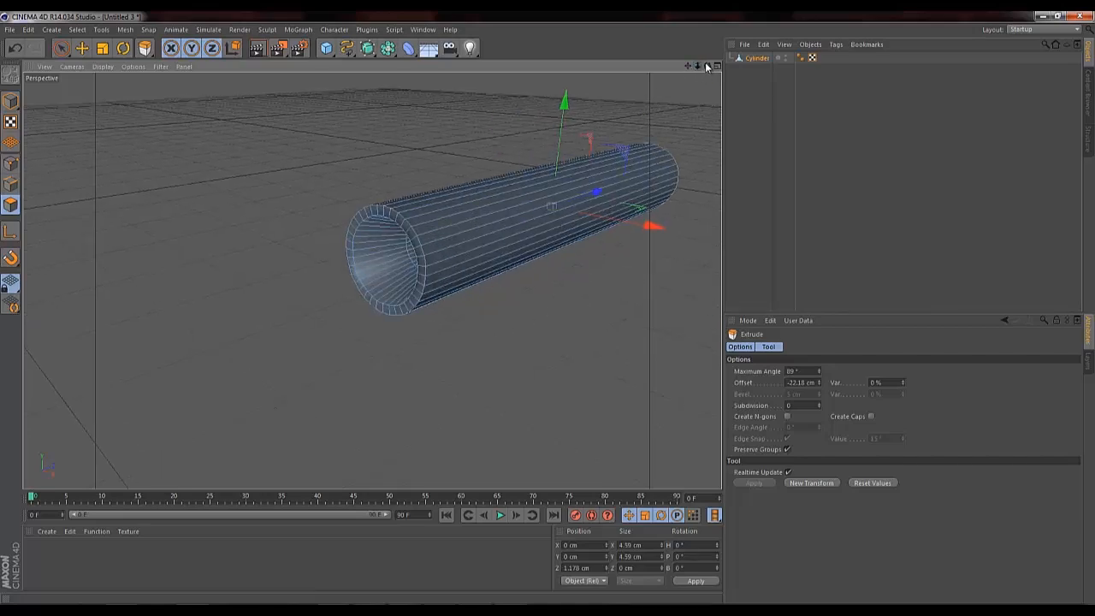
# Cut an edge loop around the cylinder's outer wall close to its open end with the Knife in Loop mode.
pyautogui.press('k')
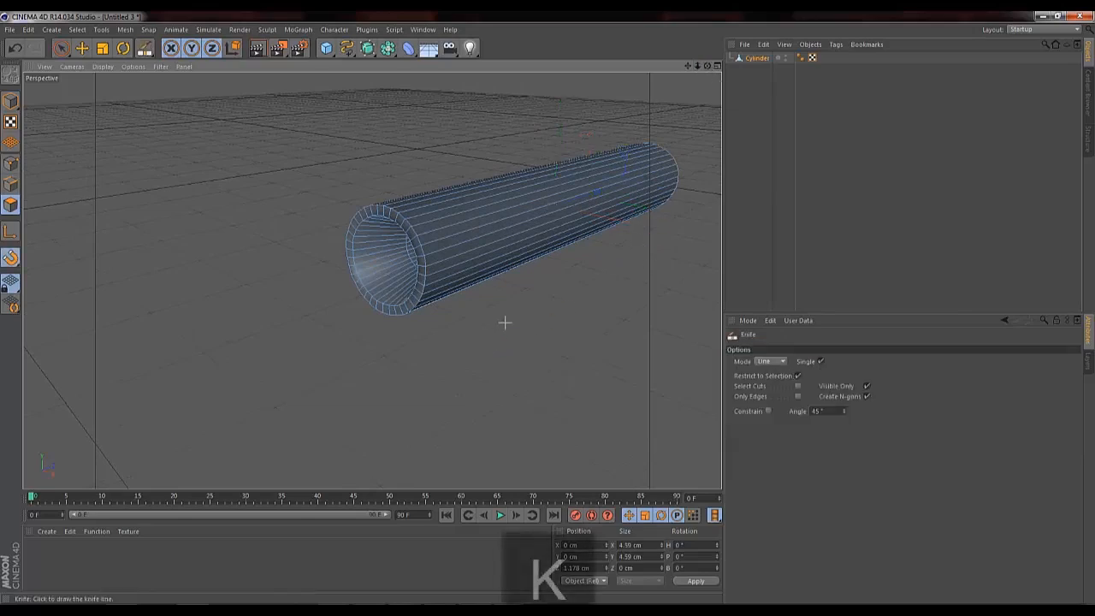
pyautogui.click(767, 361)
pyautogui.click(772, 408)
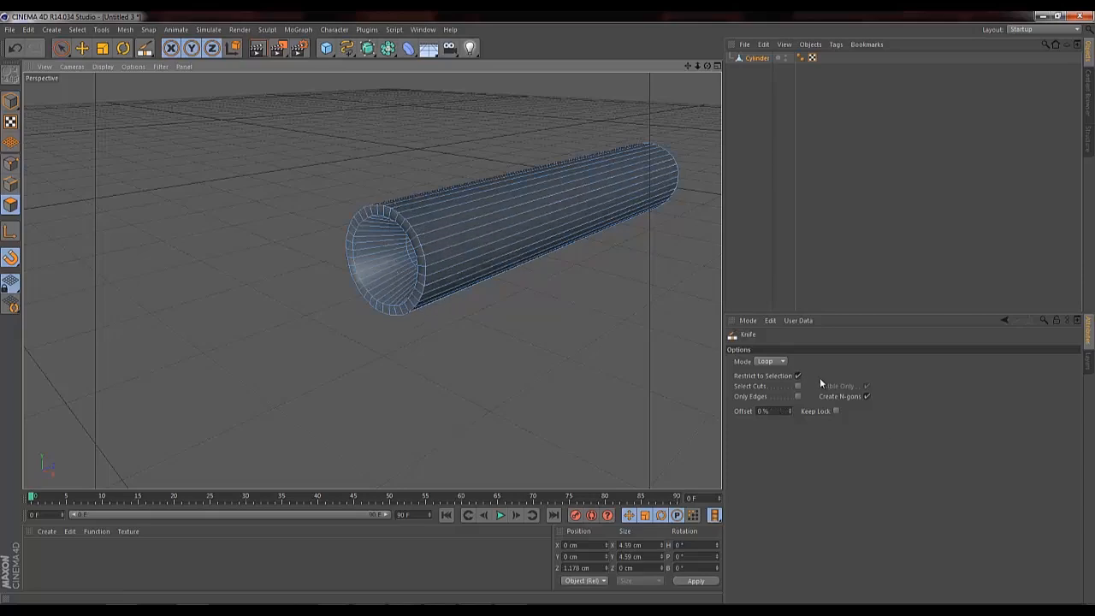
pyautogui.click(12, 164)
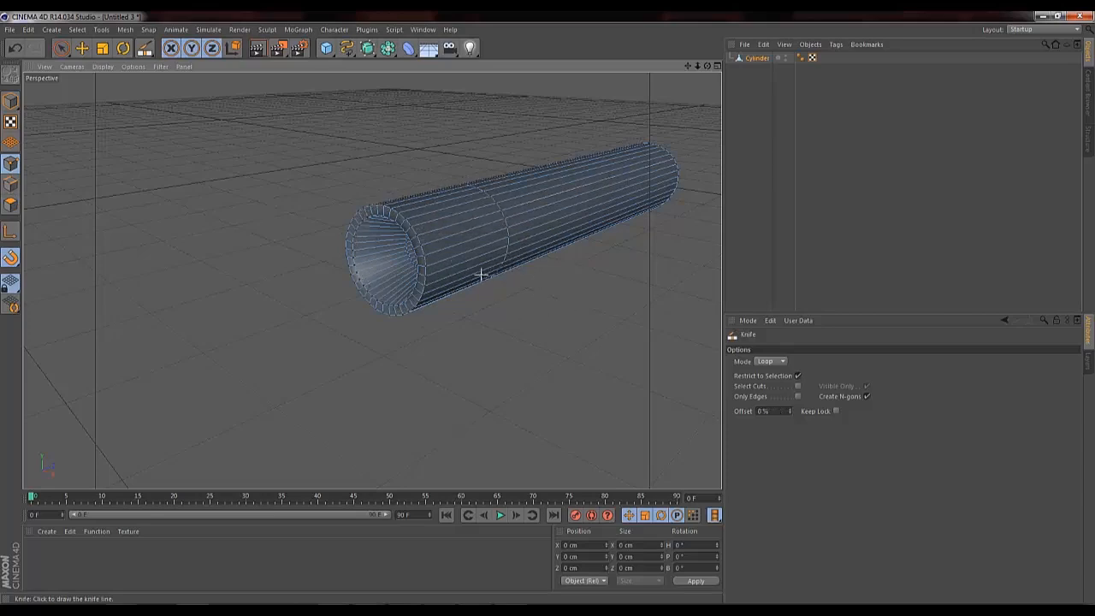
pyautogui.hotkey('ctrl', 'z')
pyautogui.hotkey('ctrl', 'z')
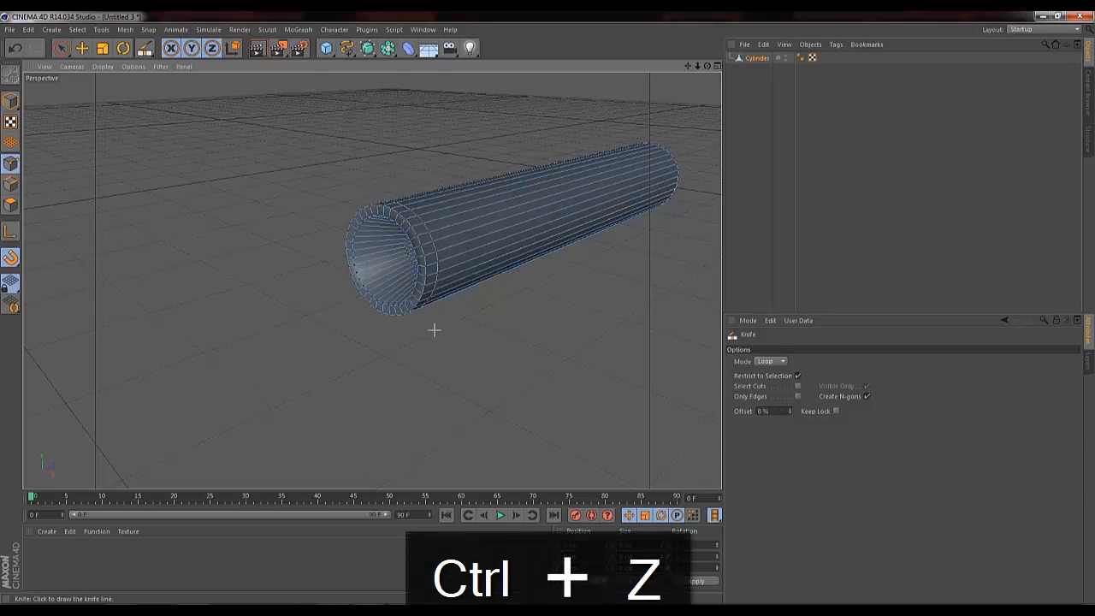
# Loop-select the front rim polygons and the narrow outer band beside them at the cylinder's open end.
pyautogui.click(61, 49)
pyautogui.click(113, 64)
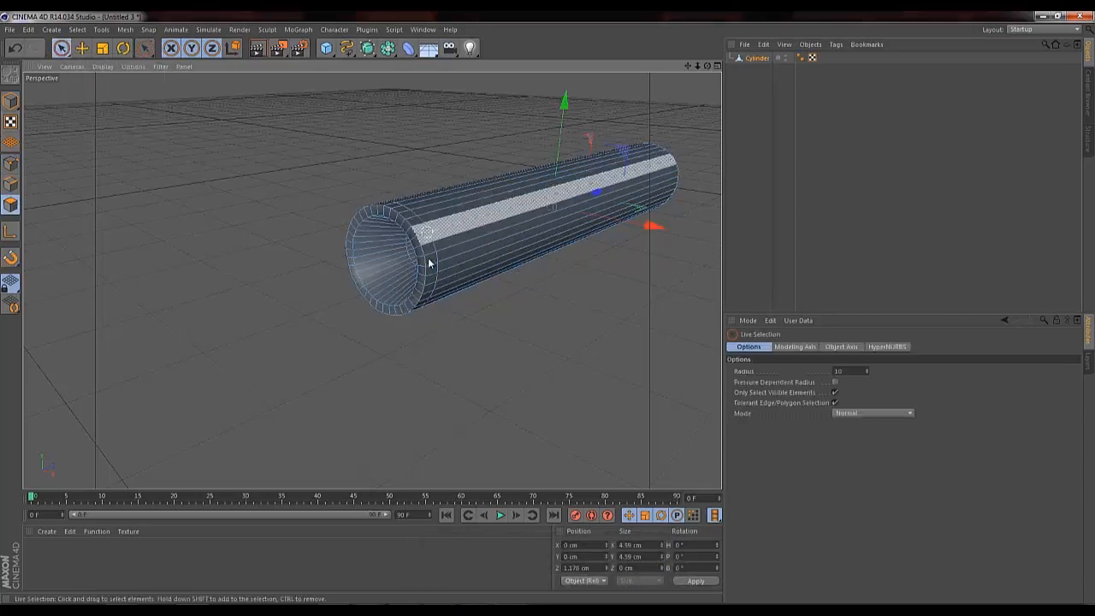
pyautogui.press('u')
pyautogui.press('l')
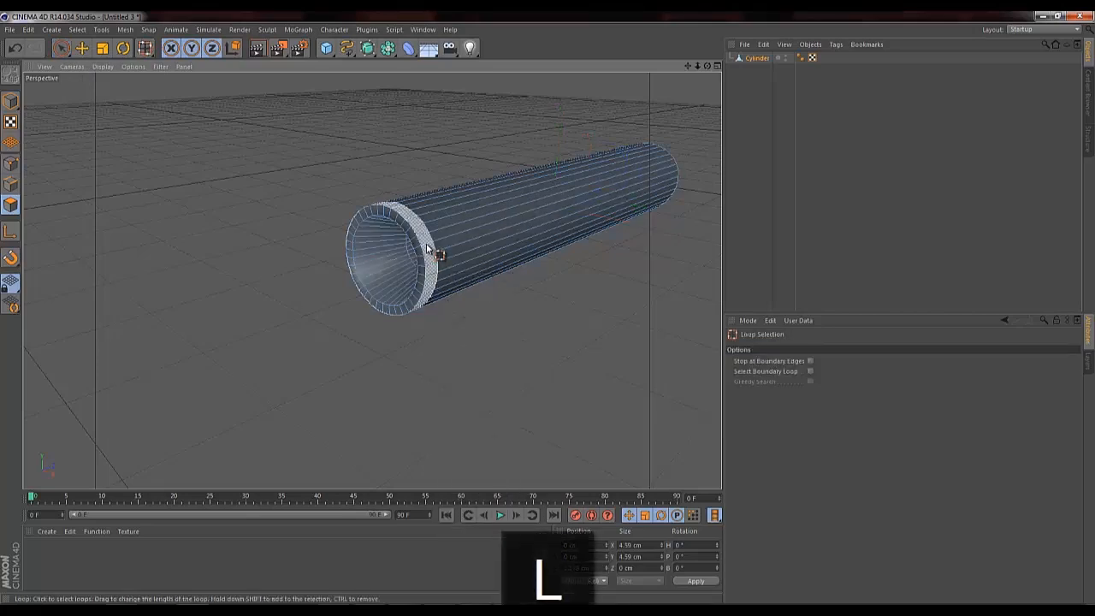
pyautogui.click(427, 248)
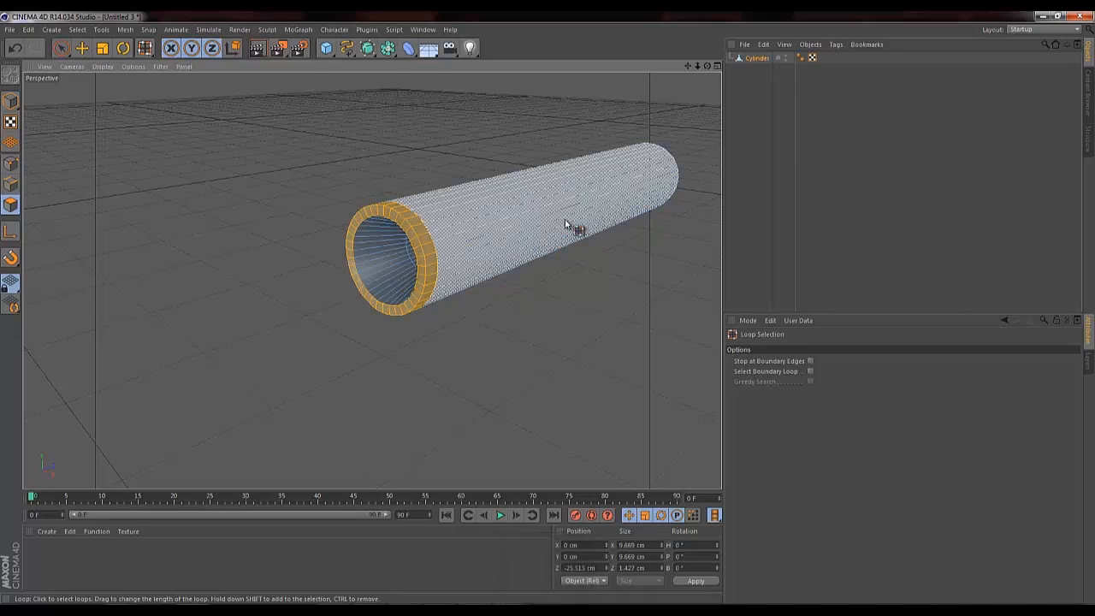
# Store the selected rim and band polygons as a polygon selection tag on the cylinder.
pyautogui.click(77, 29)
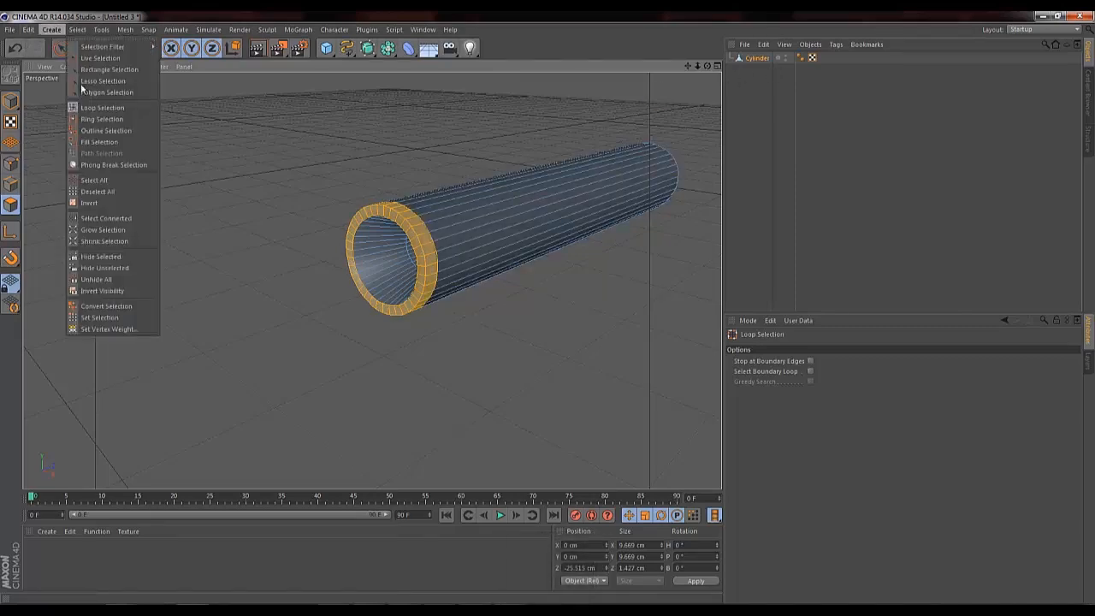
pyautogui.click(100, 317)
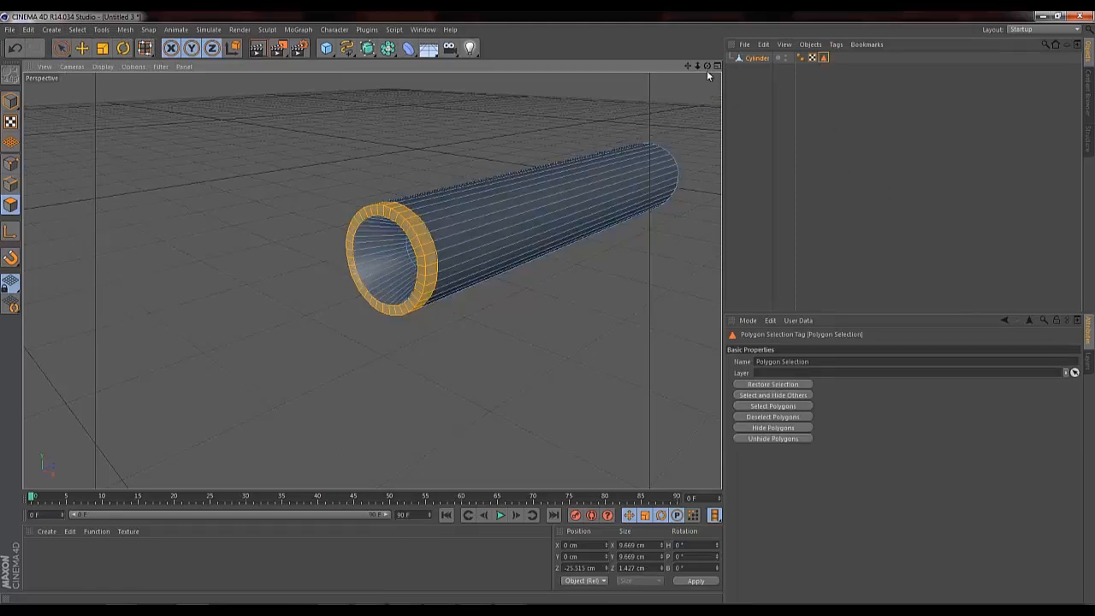
pyautogui.moveTo(707, 66); pyautogui.dragTo(547, 306)
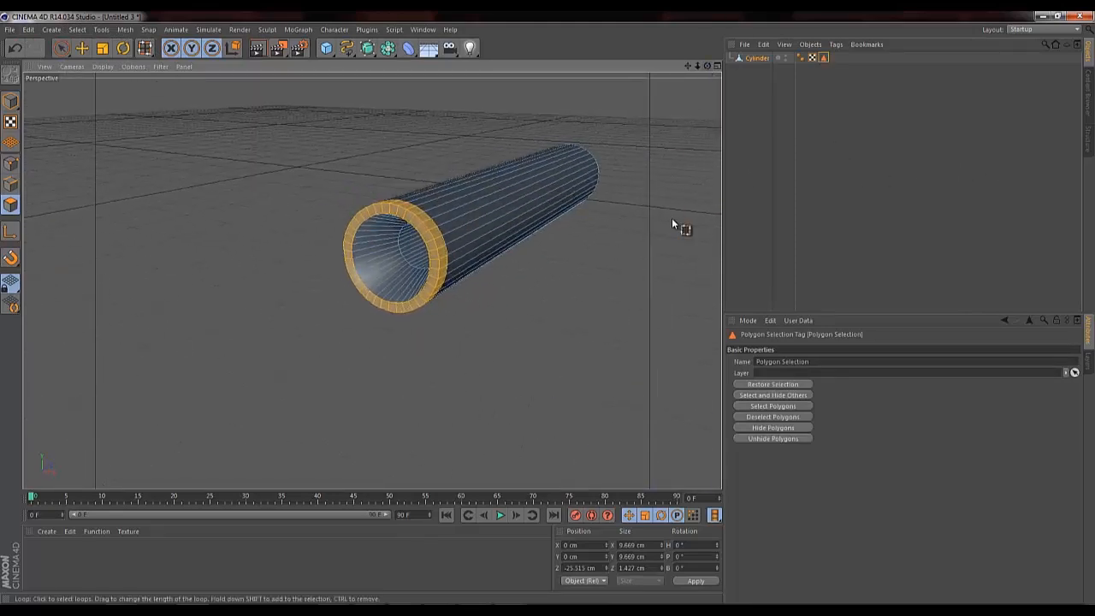
# Copy the hollow cylinder into the Untitled 2 project, replacing the original cylinder primitive there.
pyautogui.click(750, 94)
pyautogui.click(754, 59)
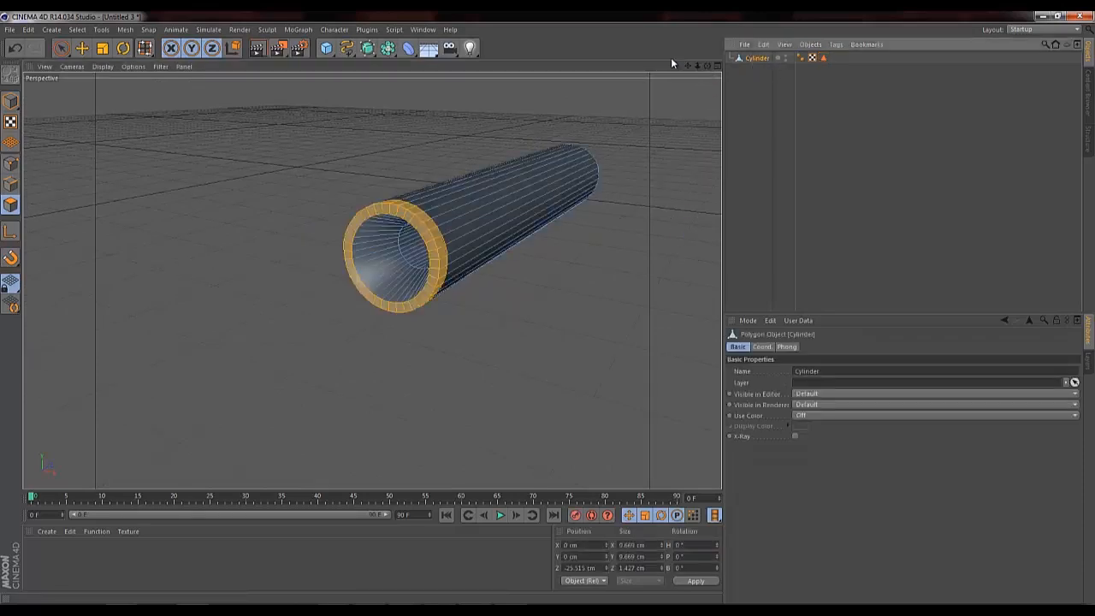
pyautogui.hotkey('ctrl', 'c')
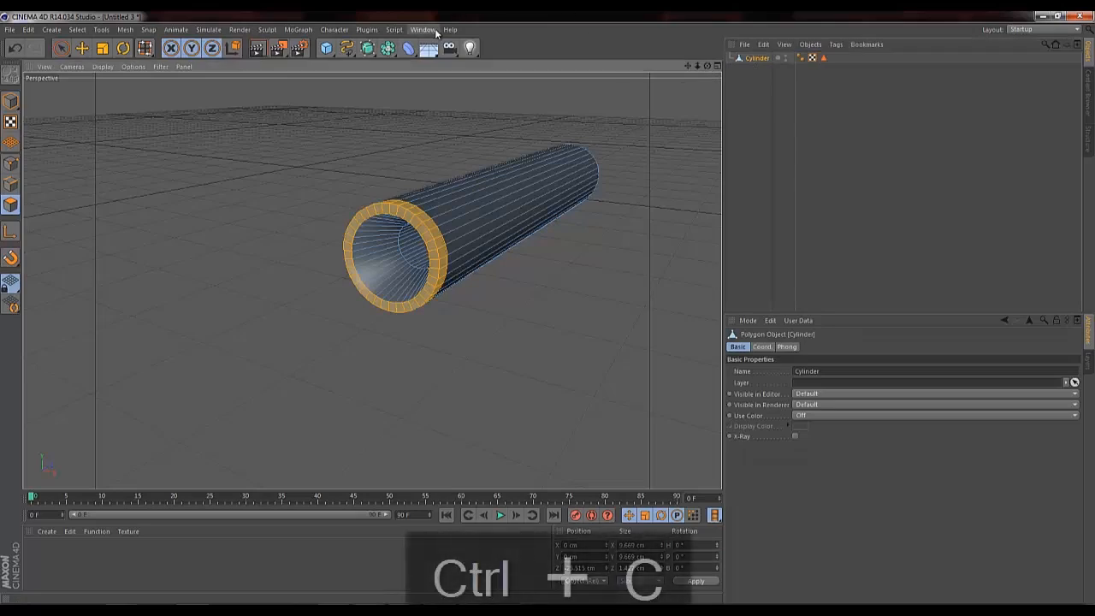
pyautogui.click(423, 30)
pyautogui.click(460, 280)
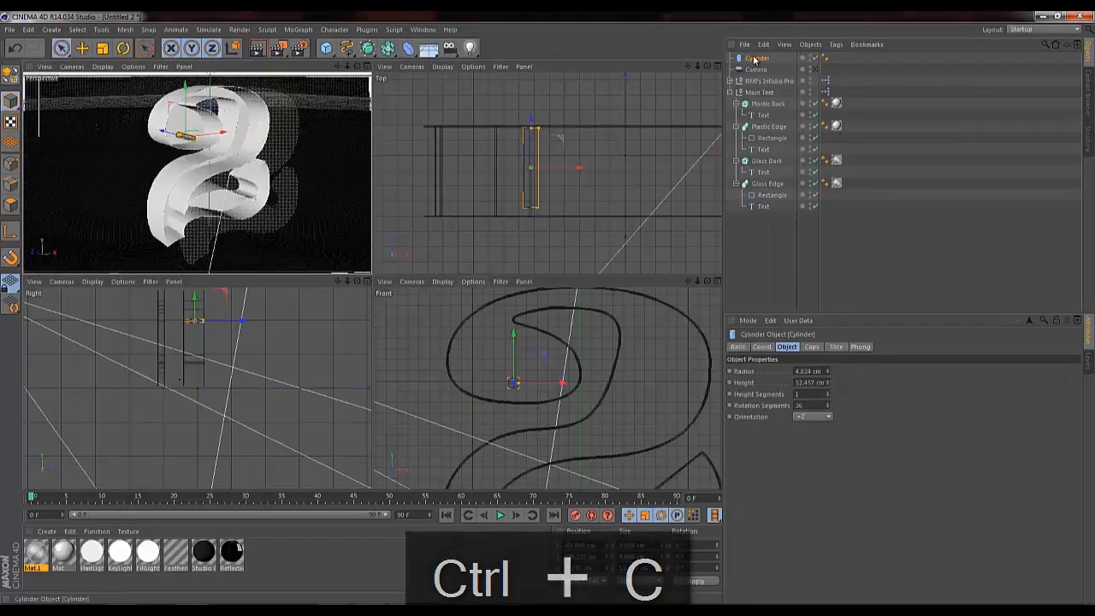
pyautogui.press('Delete')
pyautogui.hotkey('ctrl', 'v')
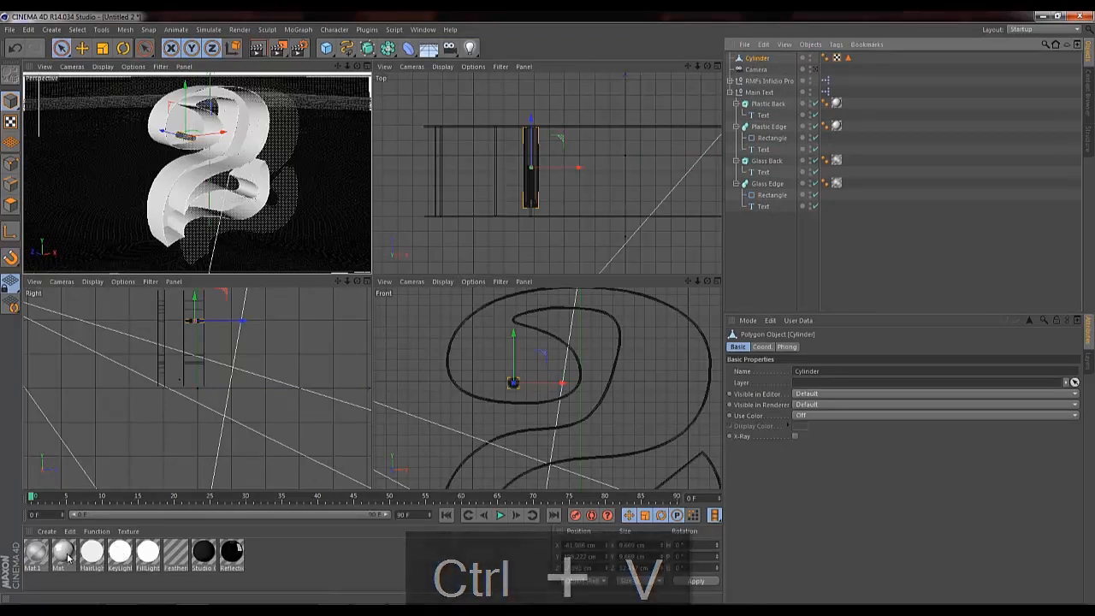
# Apply the glossy white Mat material to the pasted cylinder and make a duplicate of that material.
pyautogui.moveTo(760, 62); pyautogui.dragTo(758, 60)
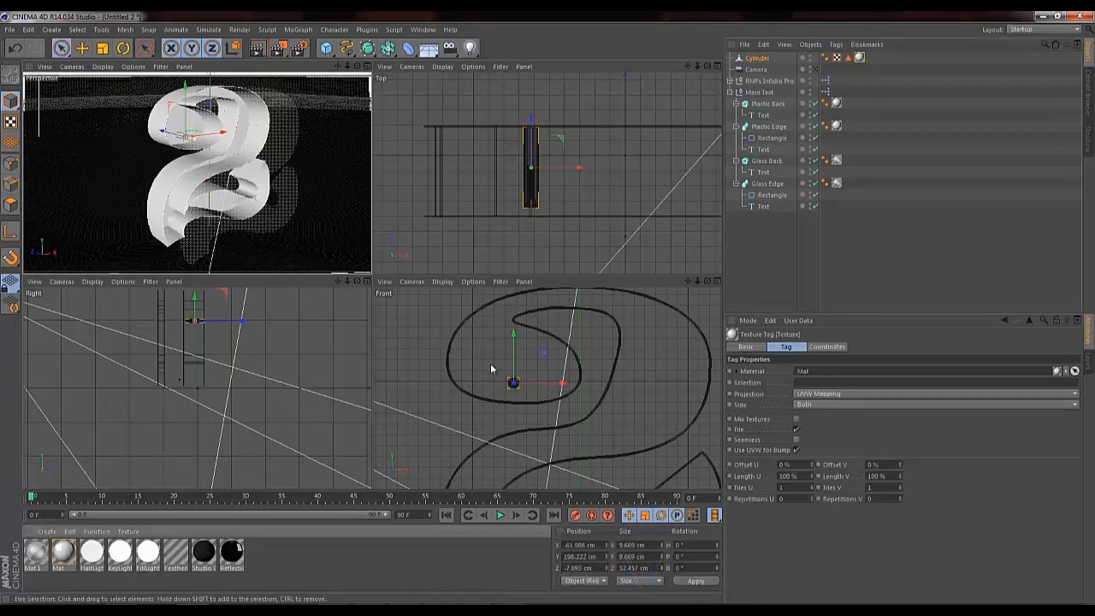
pyautogui.keyDown('ctrl'); pyautogui.moveTo(79, 557); pyautogui.dragTo(86, 558); pyautogui.keyUp('ctrl')
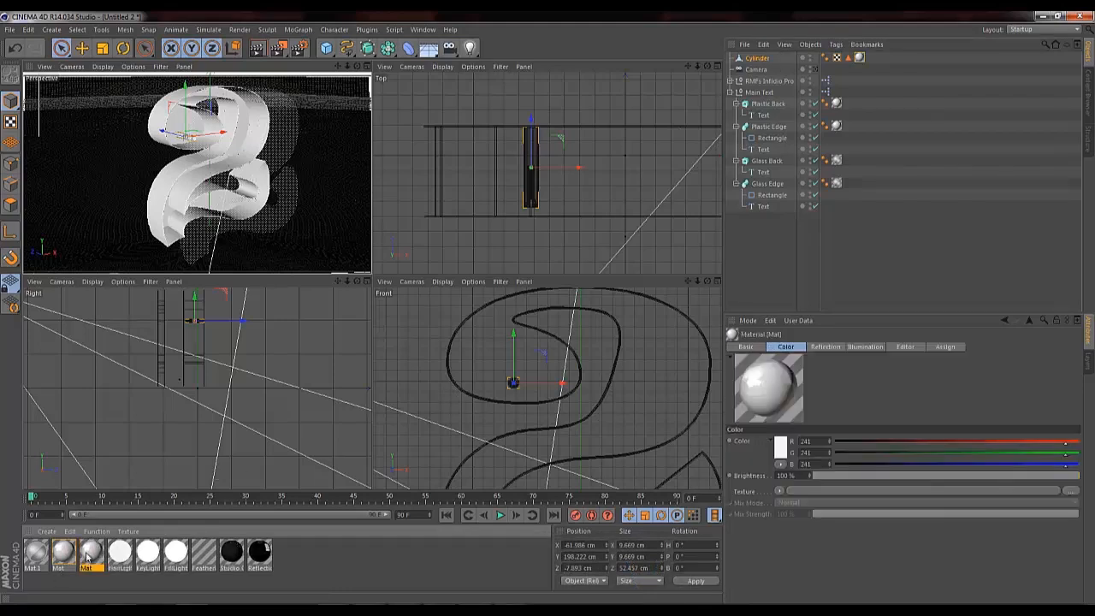
# Set the duplicated material's color to near-black with RGB values 18, 18, 18.
pyautogui.doubleClick(89, 555)
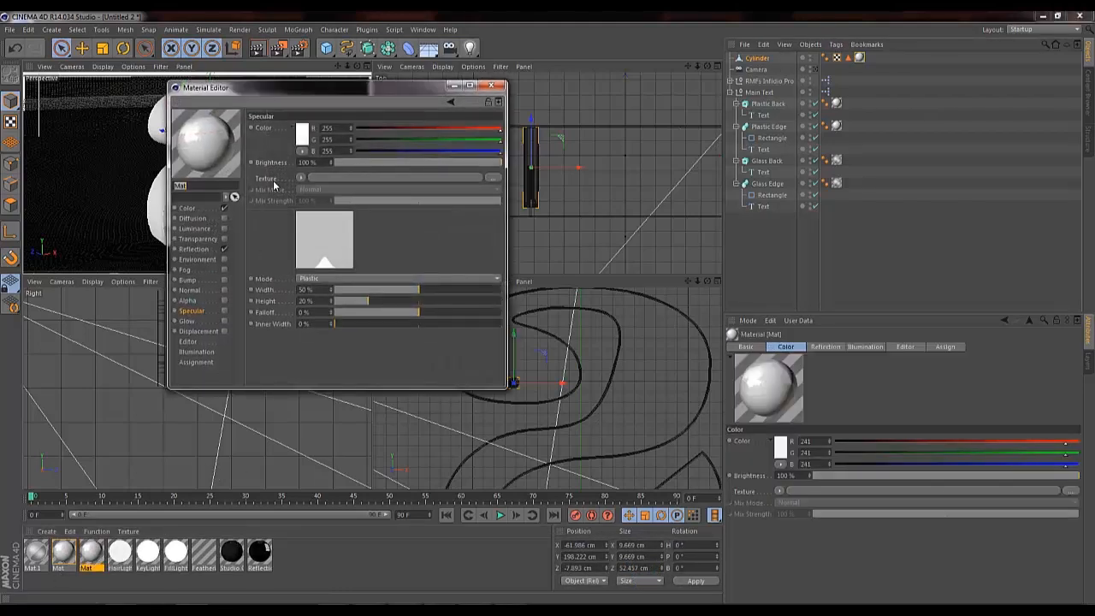
pyautogui.click(197, 209)
pyautogui.click(303, 134)
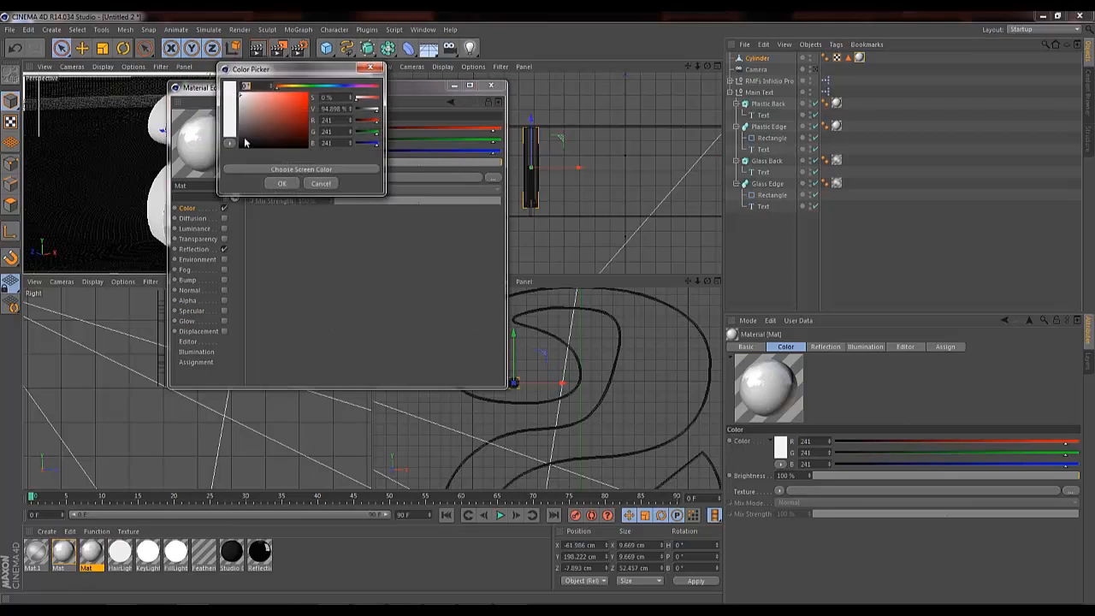
pyautogui.moveTo(248, 136); pyautogui.dragTo(238, 147)
pyautogui.click(280, 185)
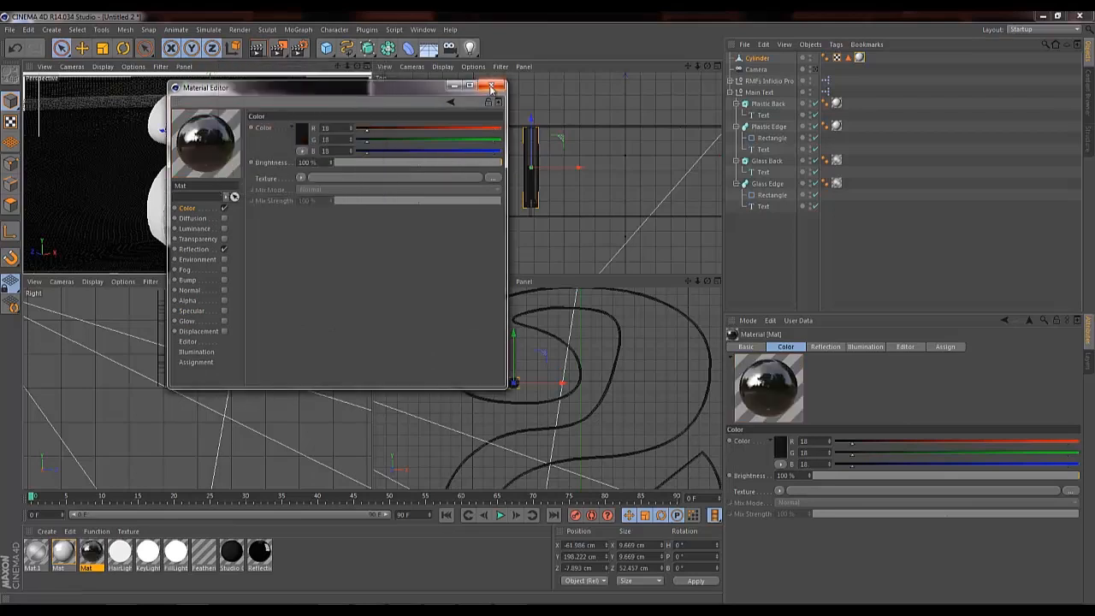
# Lower the black material's reflection brightness to about 26% and reduce its reflection mix strength.
pyautogui.click(193, 249)
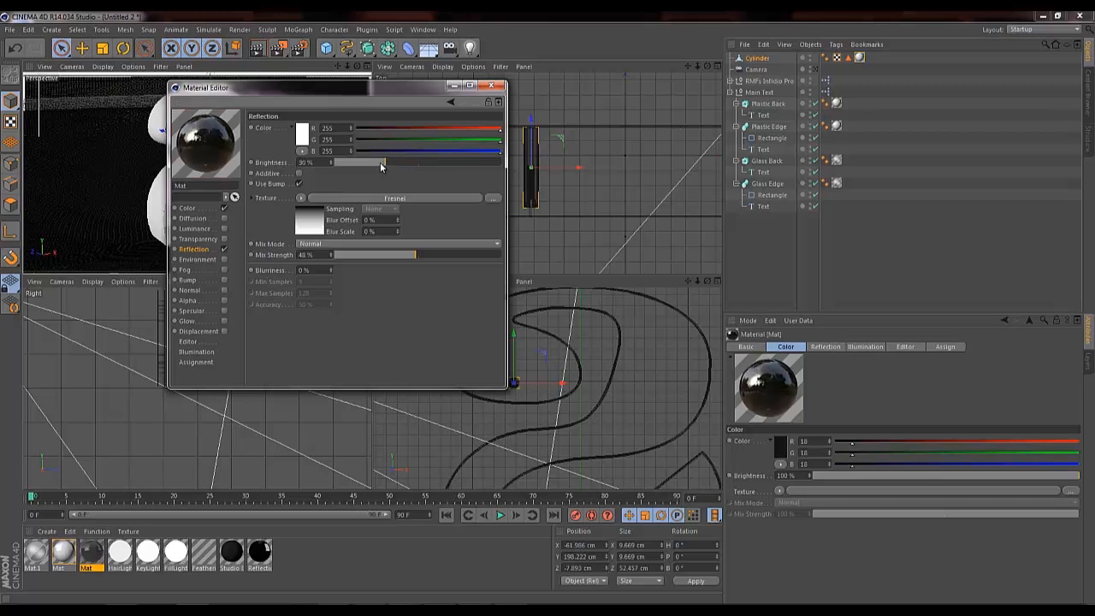
pyautogui.moveTo(381, 163); pyautogui.dragTo(377, 162)
pyautogui.click(386, 255)
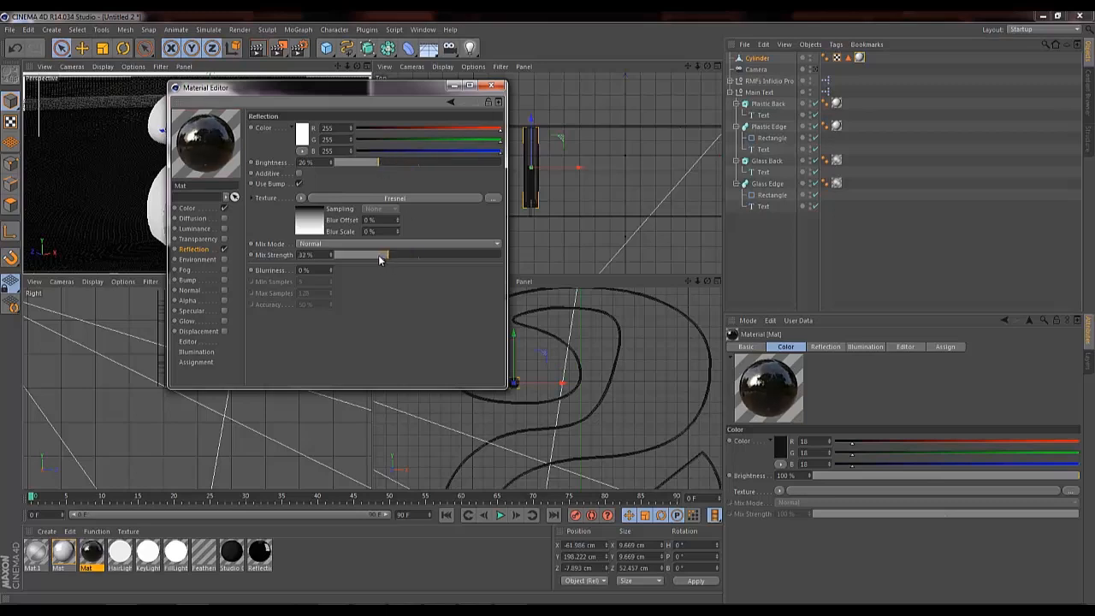
pyautogui.moveTo(381, 260); pyautogui.dragTo(366, 256)
pyautogui.click(491, 86)
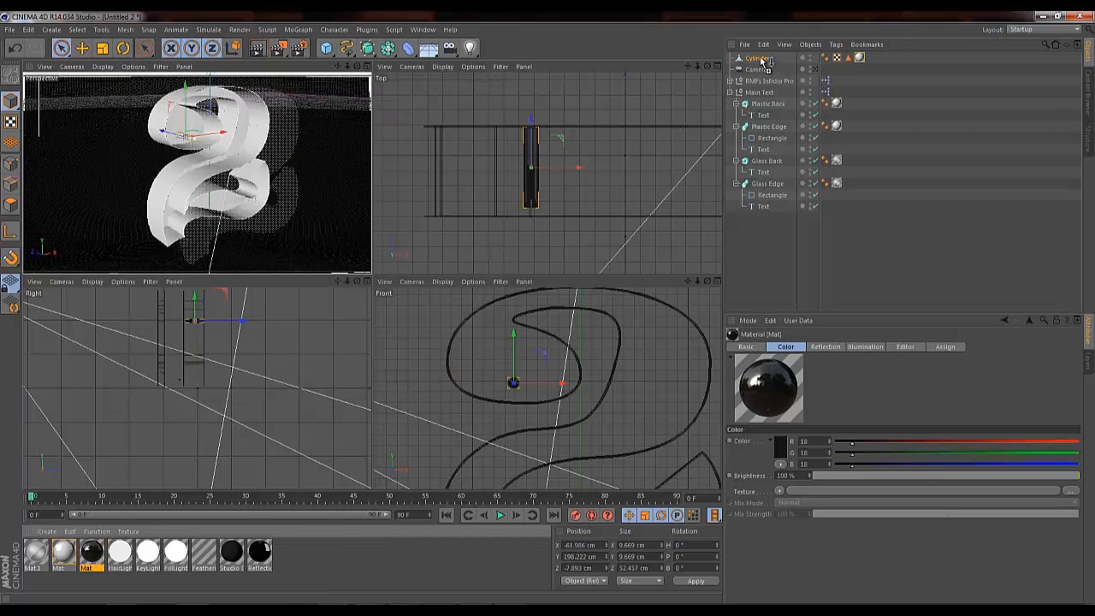
# Apply the black material to the hollow cylinder and restrict it to the stored Polygon Selection.
pyautogui.moveTo(764, 59); pyautogui.dragTo(766, 59)
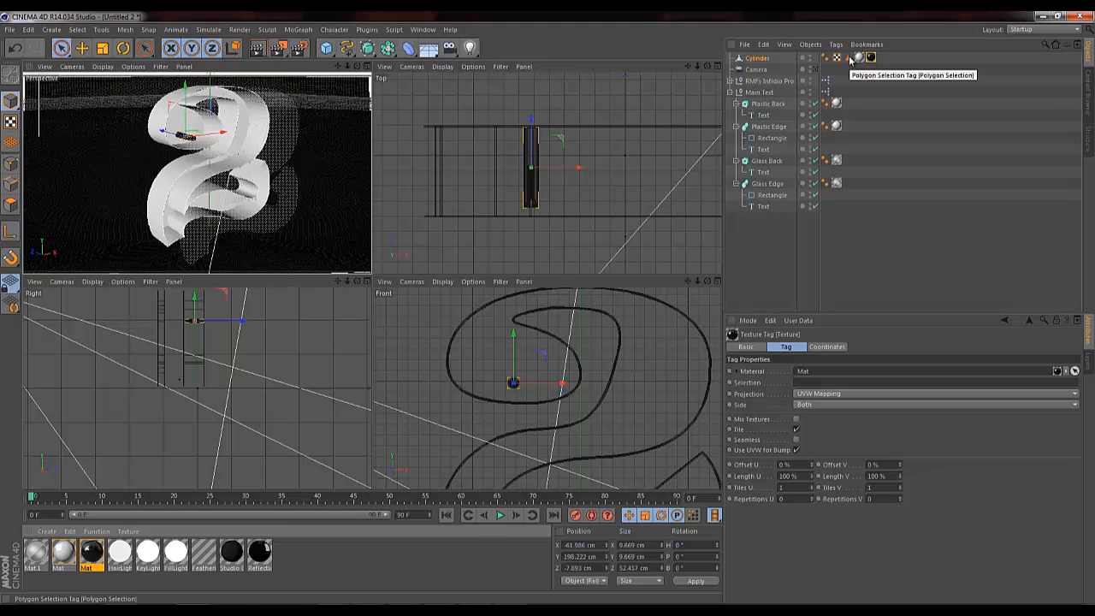
pyautogui.moveTo(849, 59); pyautogui.dragTo(878, 251)
pyautogui.moveTo(800, 387); pyautogui.dragTo(801, 387)
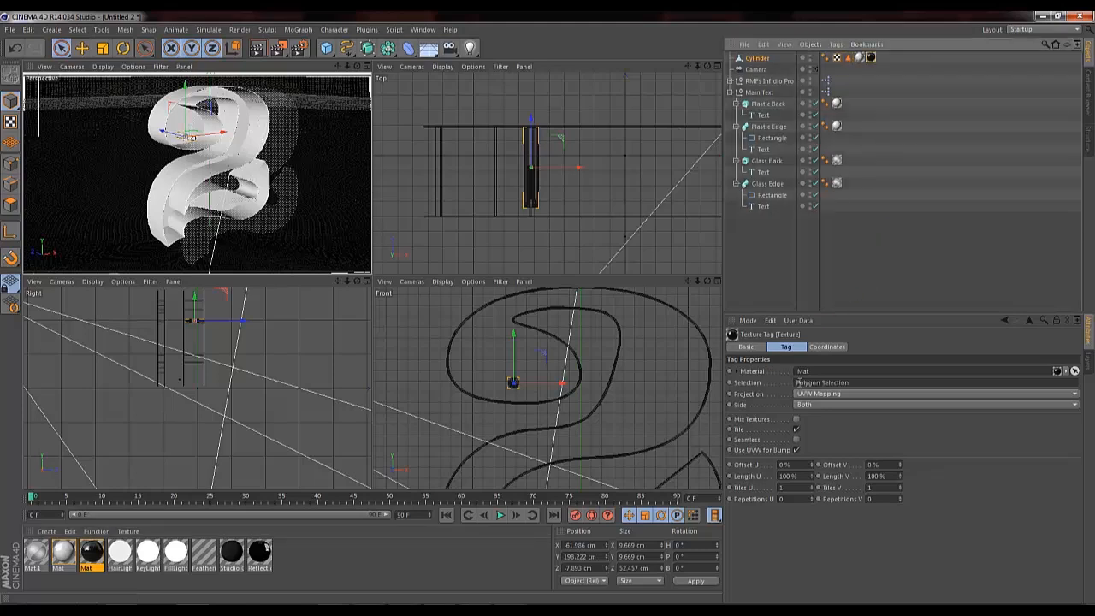
pyautogui.moveTo(347, 66); pyautogui.dragTo(375, 285)
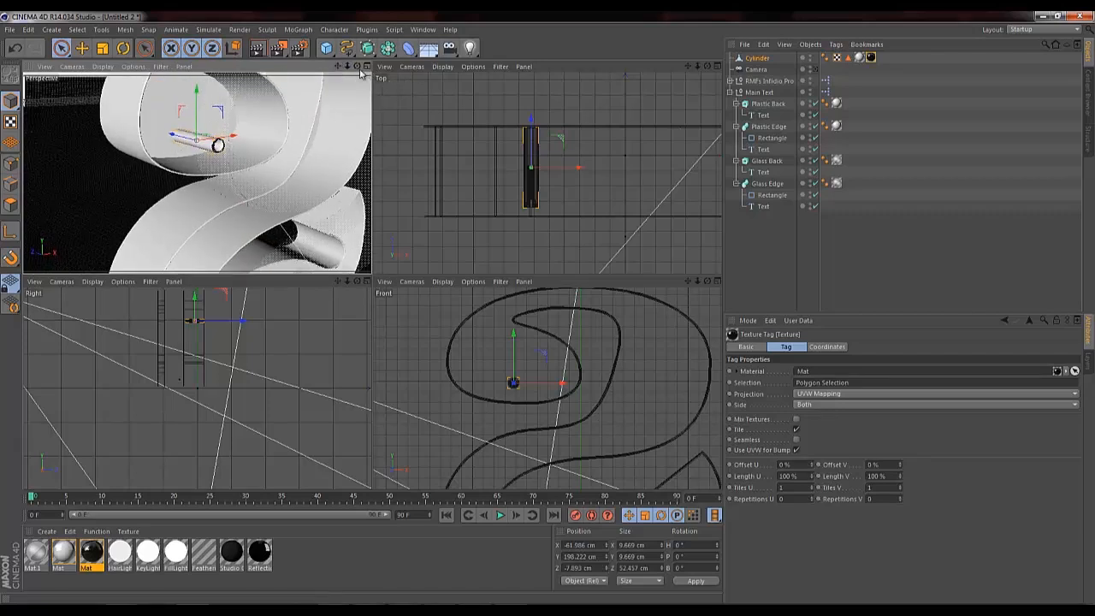
pyautogui.moveTo(347, 70); pyautogui.dragTo(347, 70)
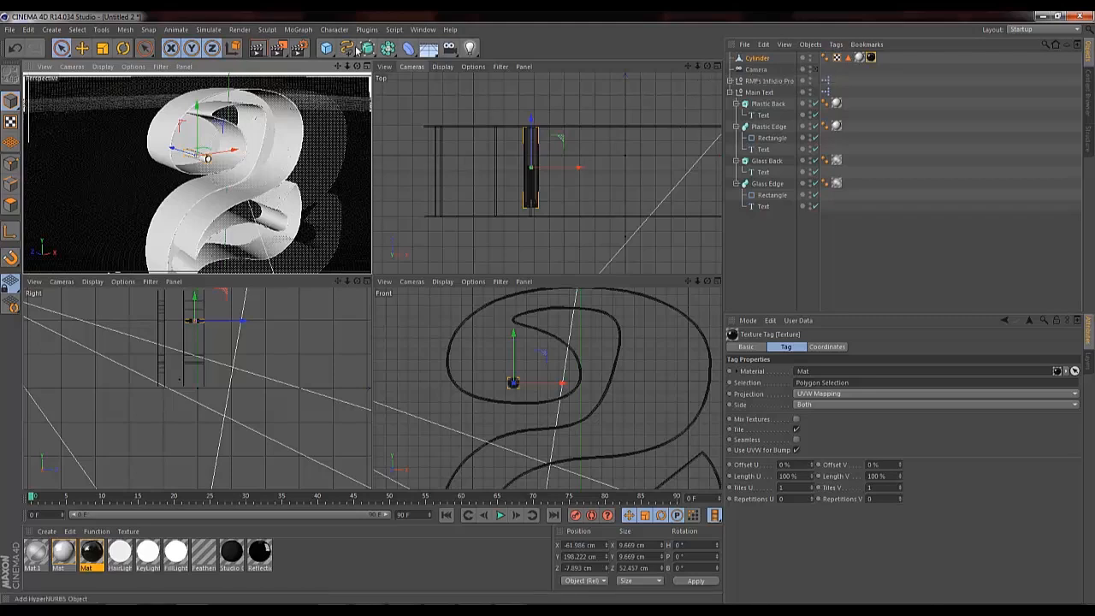
# Add a new cylinder primitive as a child of the hollow cylinder and set its X, Y and Z positions to 0.
pyautogui.moveTo(326, 48); pyautogui.dragTo(556, 66)
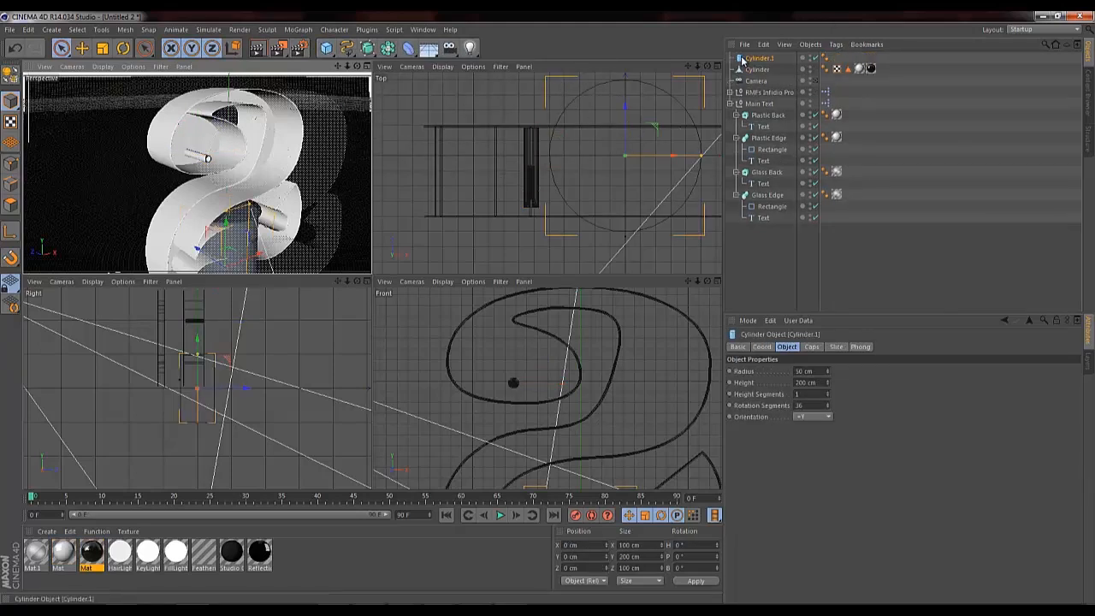
pyautogui.moveTo(742, 58); pyautogui.dragTo(764, 72)
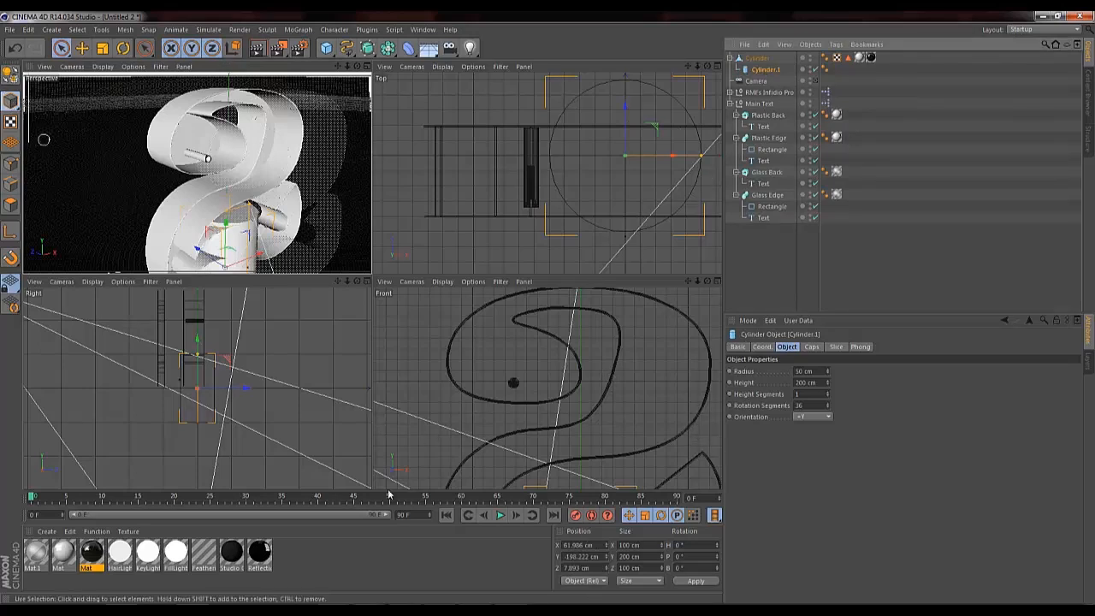
pyautogui.click(590, 545)
pyautogui.write('0')
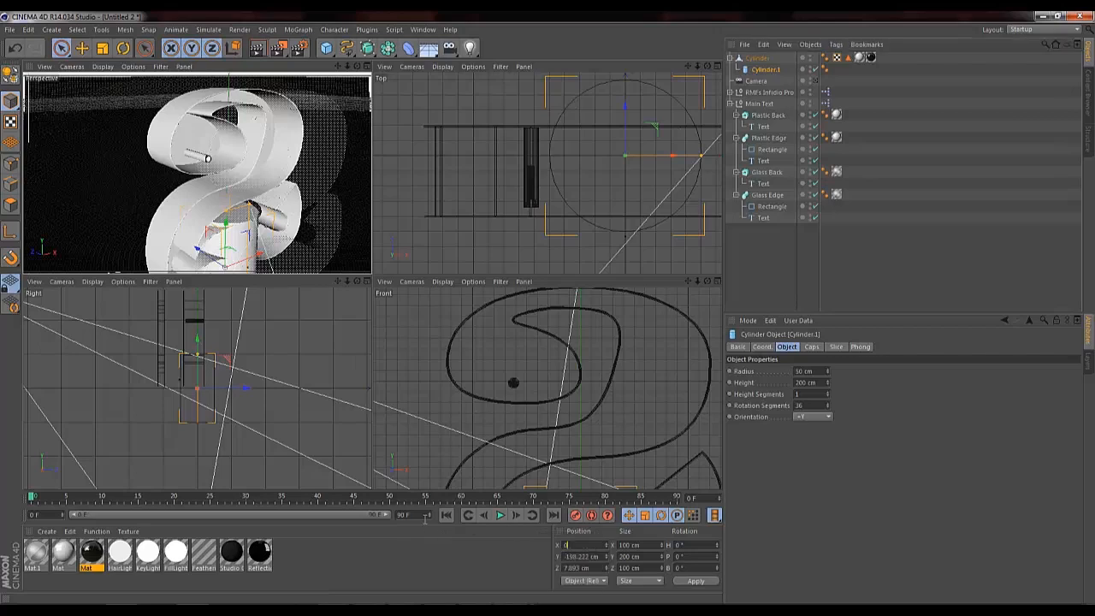
pyautogui.press('Tab')
pyautogui.write('0')
pyautogui.press('Tab')
pyautogui.write('0')
pyautogui.press('Return')
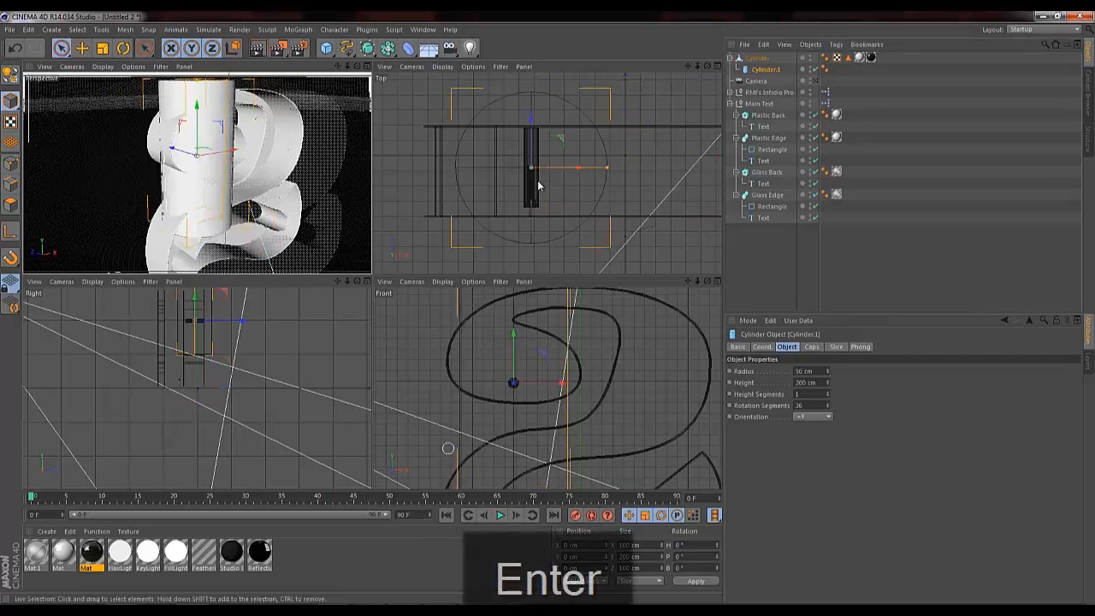
# Orient the inner cylinder along the Z axis and scale it down to 7.5 cm across and 15 cm long.
pyautogui.click(828, 417)
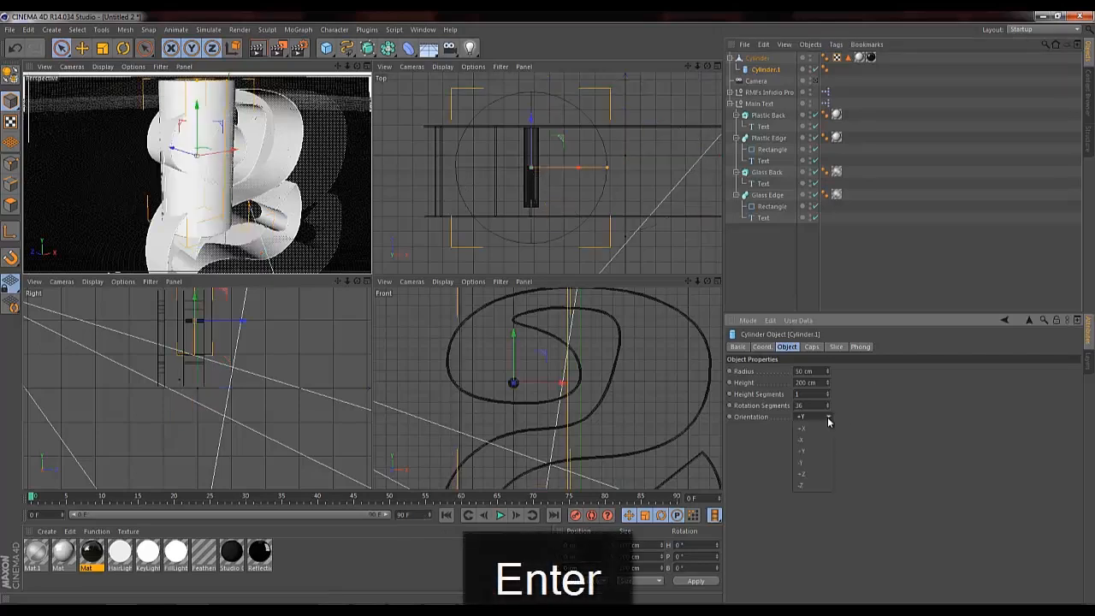
pyautogui.click(802, 485)
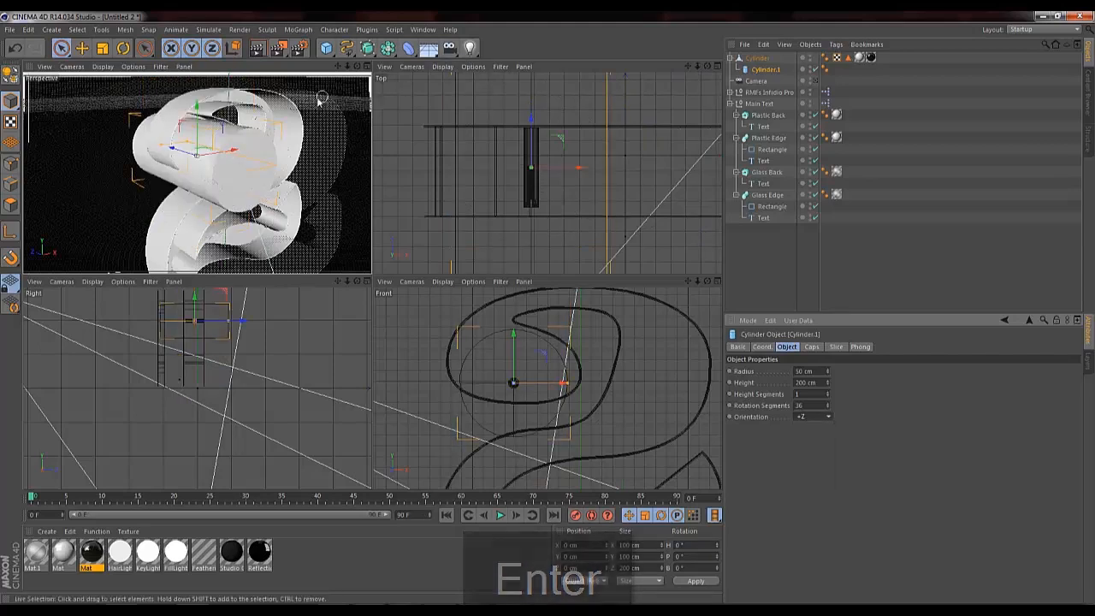
pyautogui.press('t')
pyautogui.moveTo(304, 125); pyautogui.dragTo(213, 128)
pyautogui.moveTo(549, 308); pyautogui.dragTo(547, 306)
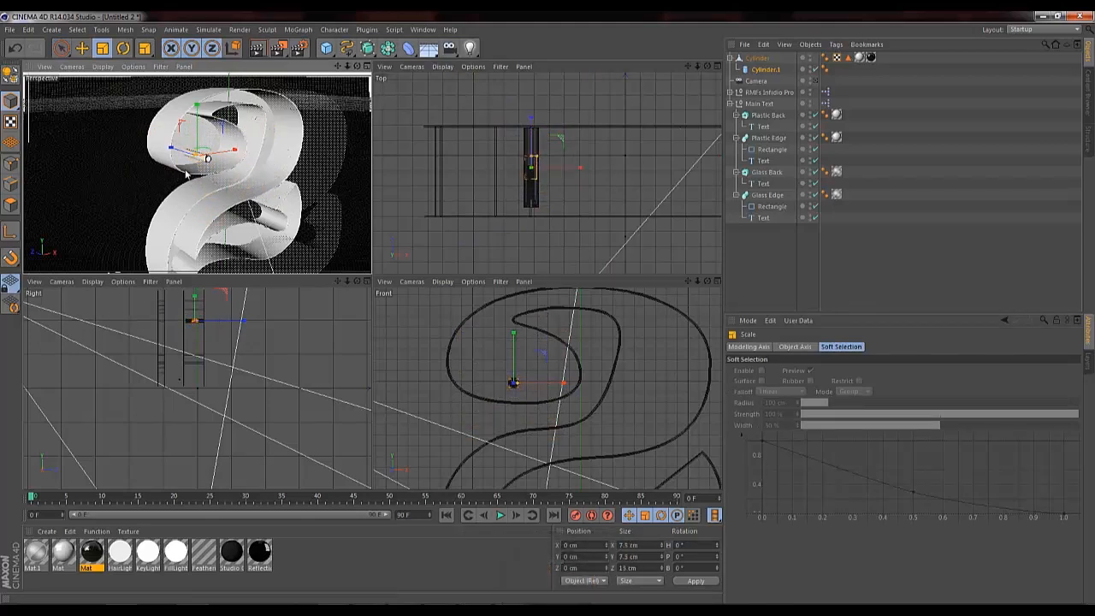
pyautogui.press('space')
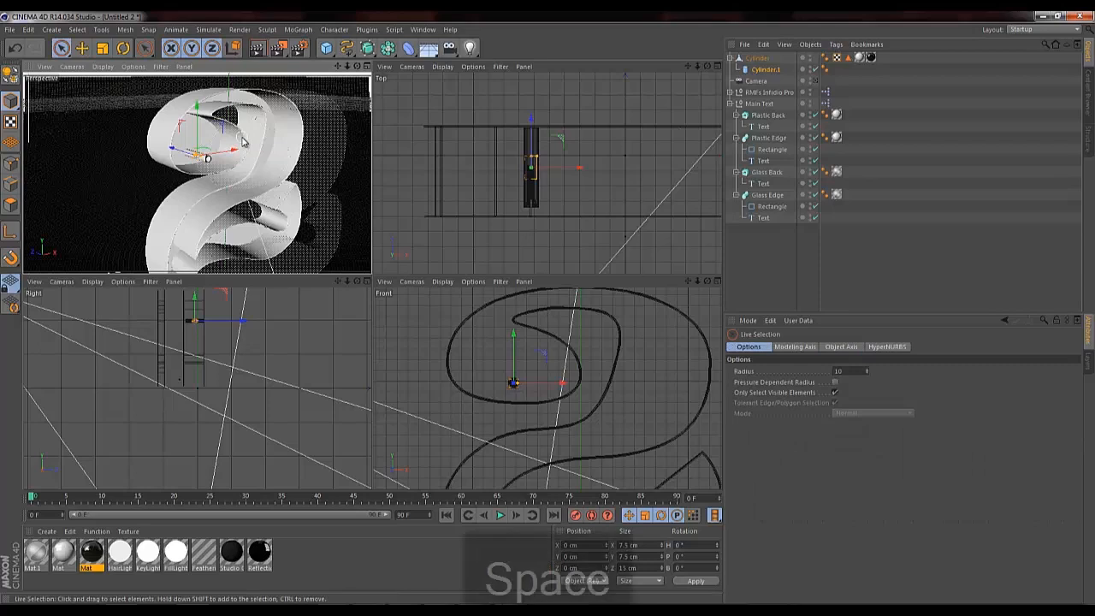
# Stretch the inner cylinder to about 359 cm long and move it along Z to about -103 cm.
pyautogui.click(531, 159)
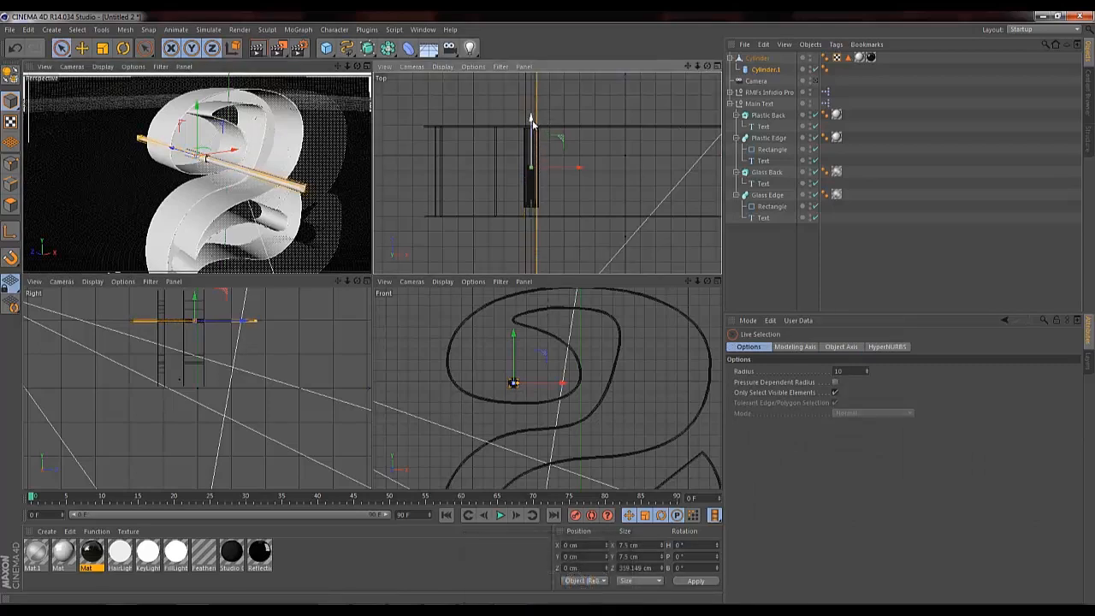
pyautogui.moveTo(530, 120); pyautogui.dragTo(536, 249)
pyautogui.moveTo(698, 67); pyautogui.dragTo(697, 69)
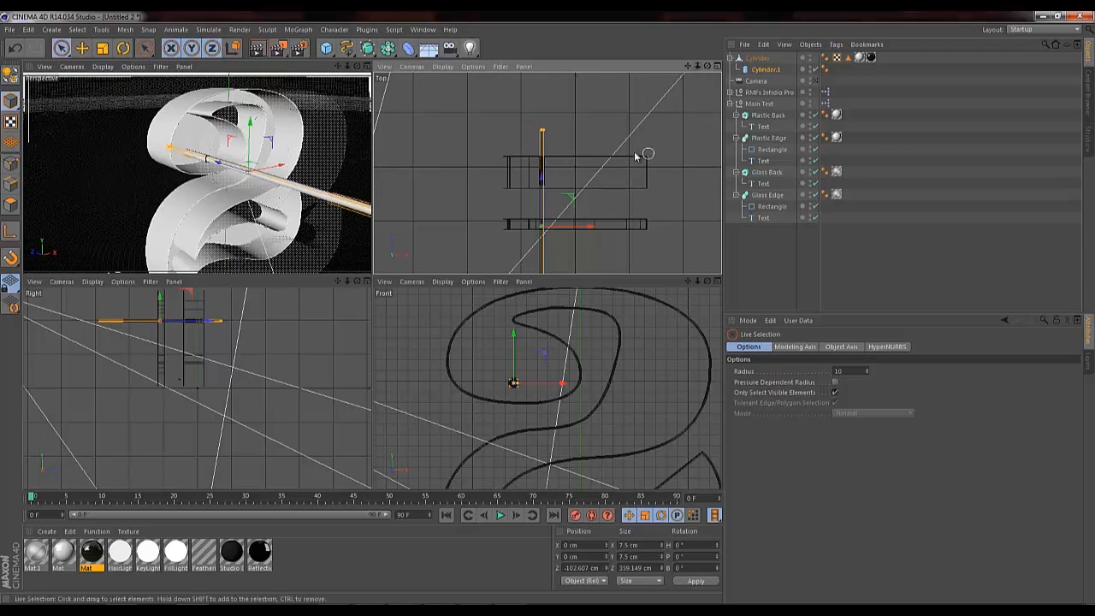
# Take the inner cylinder out of the hollow cylinder's hierarchy and shorten it to about 66 cm.
pyautogui.click(764, 71)
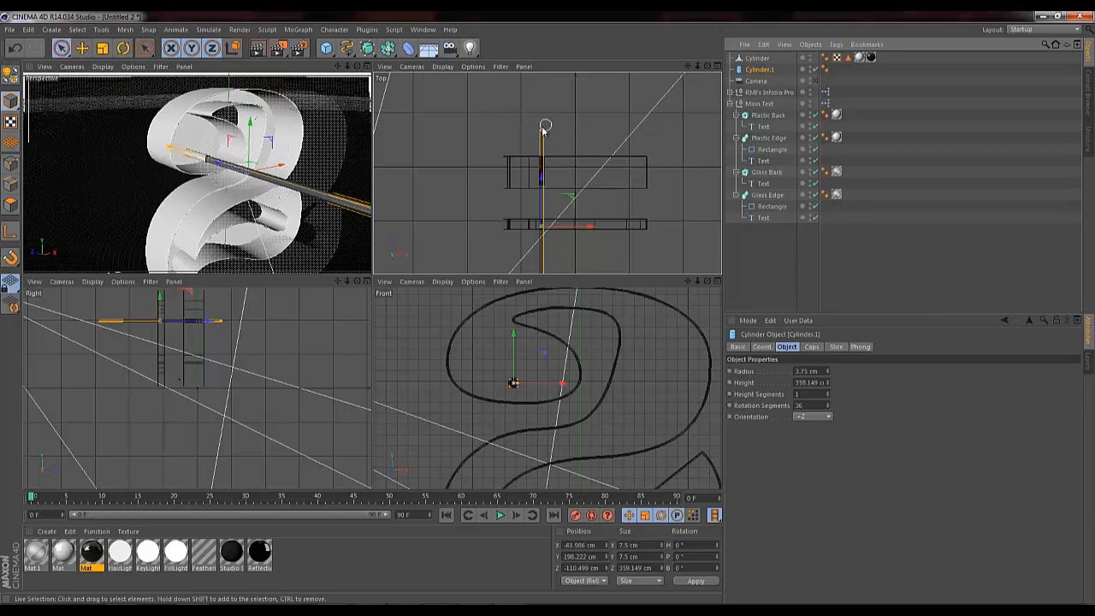
pyautogui.moveTo(540, 129); pyautogui.dragTo(540, 214)
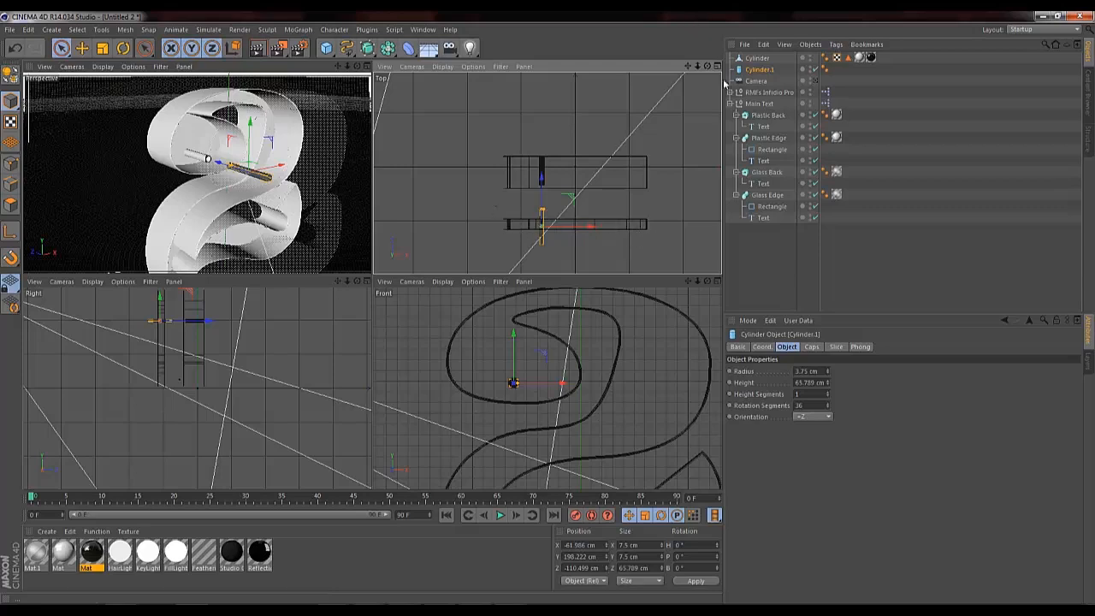
# Rename the unparented solid cylinder as Cutter.
pyautogui.doubleClick(749, 70)
pyautogui.write('Cutter')
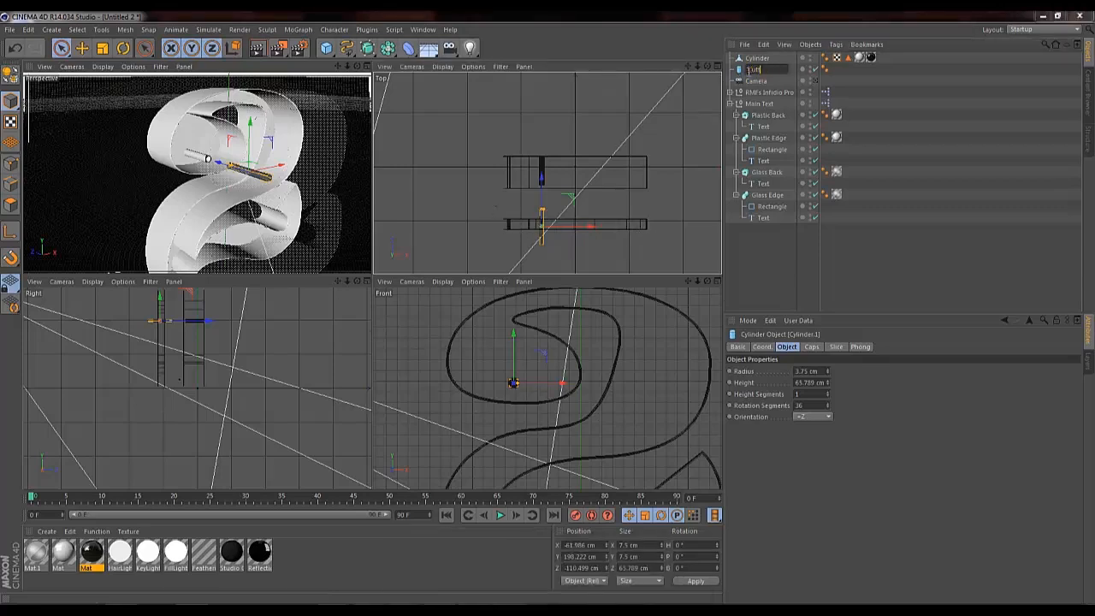
pyautogui.press('Return')
# Rename the hollow cylinder as Screw Hole.
pyautogui.doubleClick(757, 58)
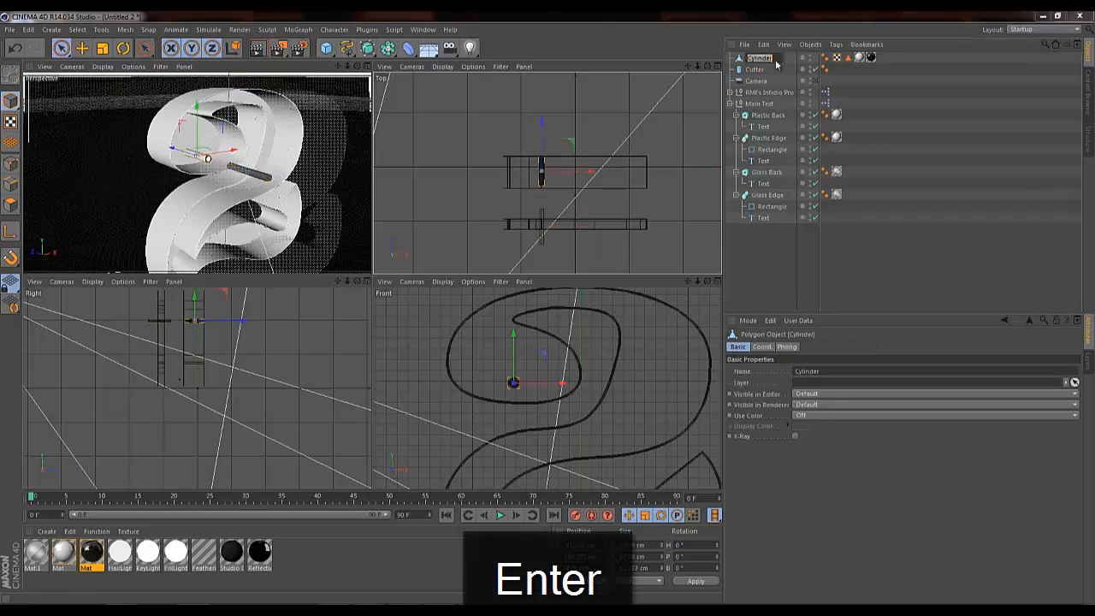
pyautogui.write('Sc')
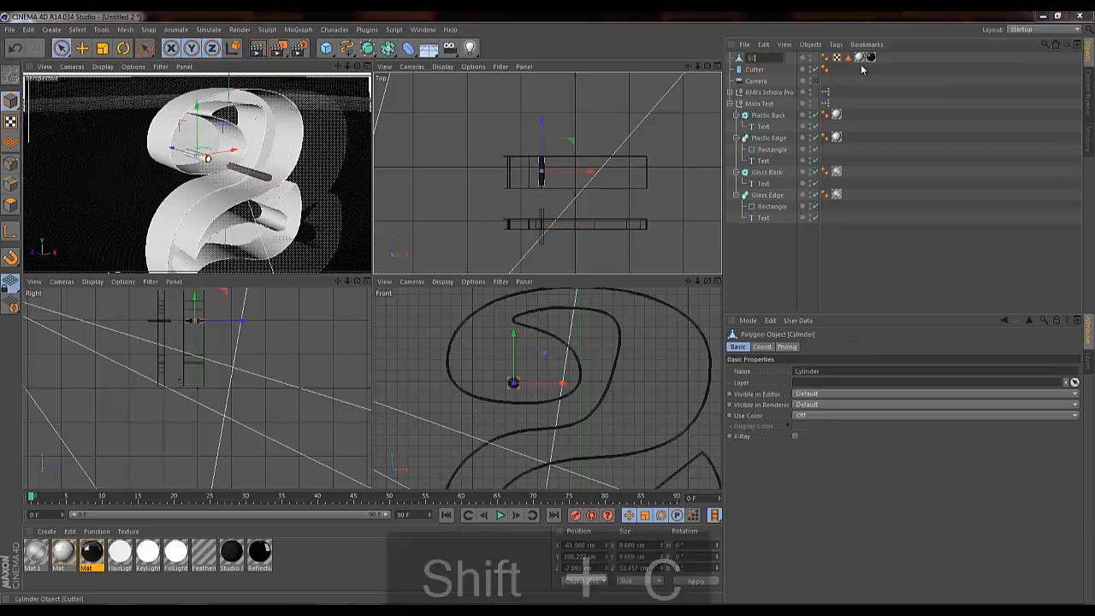
pyautogui.write('rewH')
pyautogui.press('BackSpace')
pyautogui.press('BackSpace')
pyautogui.press('BackSpace')
pyautogui.press('BackSpace')
pyautogui.press('BackSpace')
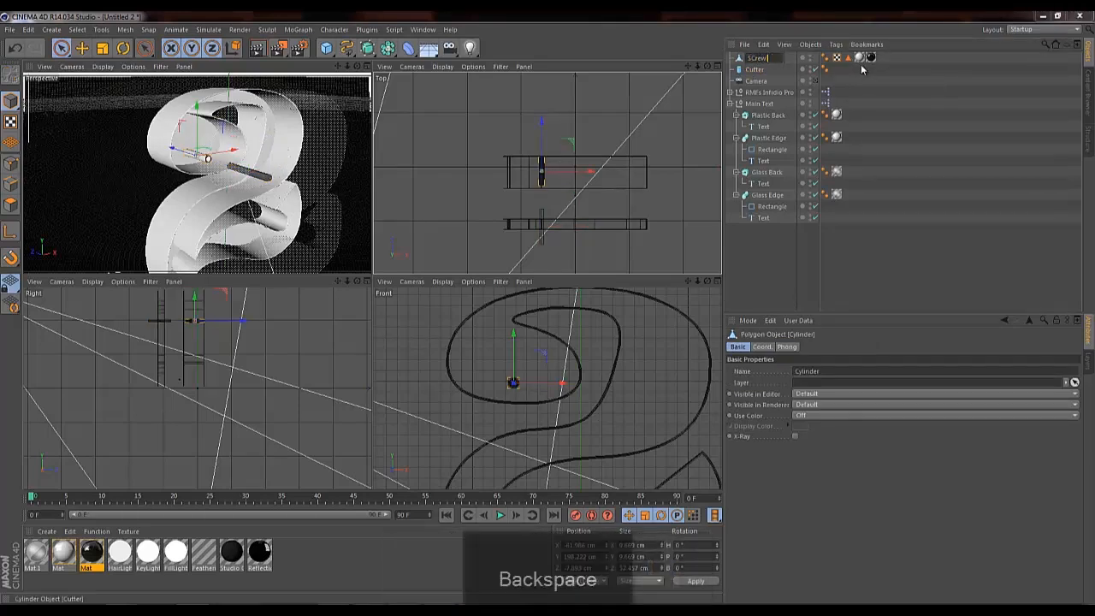
pyautogui.write('rew Cyl')
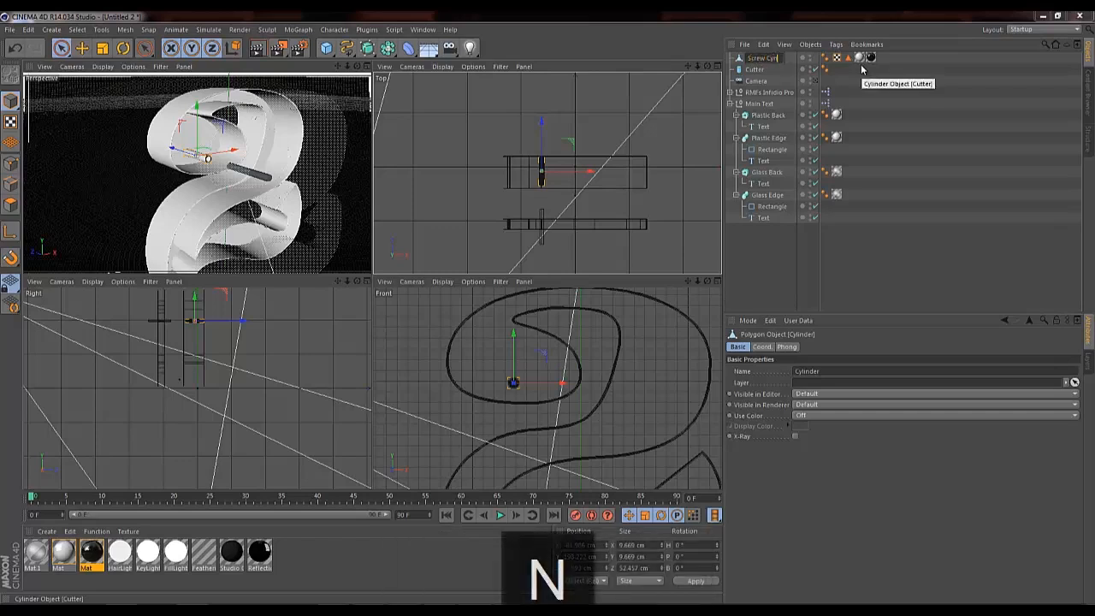
pyautogui.press('BackSpace')
pyautogui.press('BackSpace')
pyautogui.press('BackSpace')
pyautogui.press('BackSpace')
pyautogui.write('Hole')
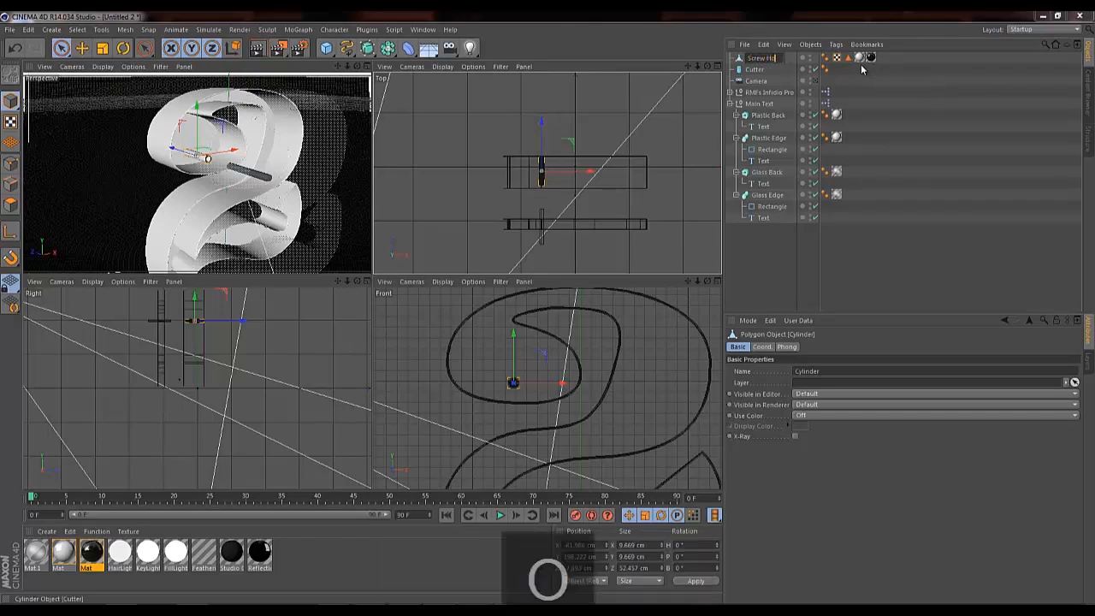
pyautogui.press('Return')
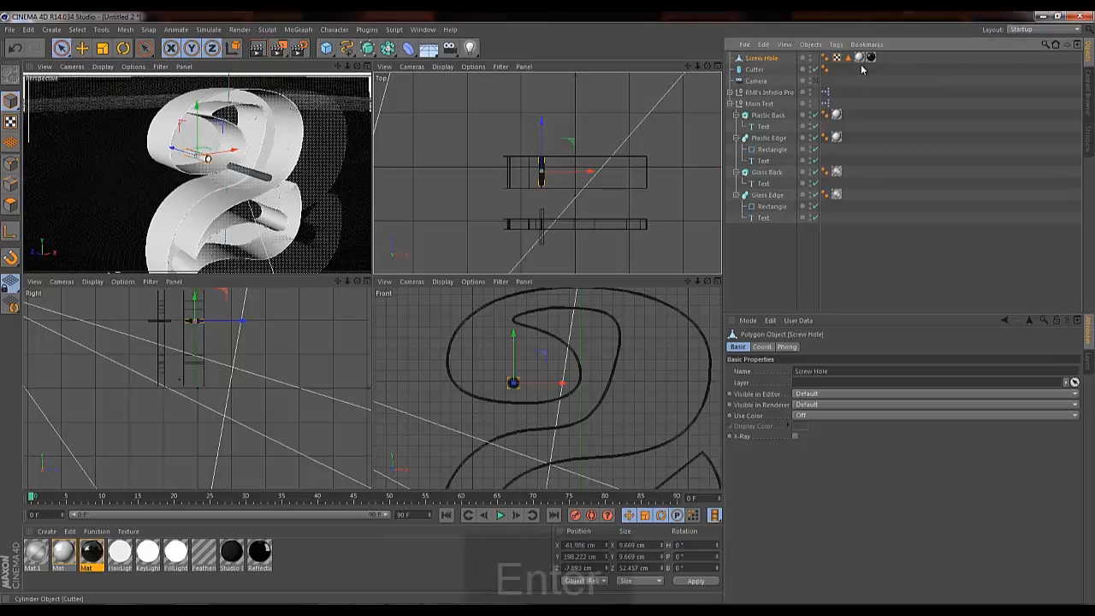
# Duplicate the Cutter cylinder as a child of Screw Hole, keeping the original outside the hierarchy.
pyautogui.click(753, 70)
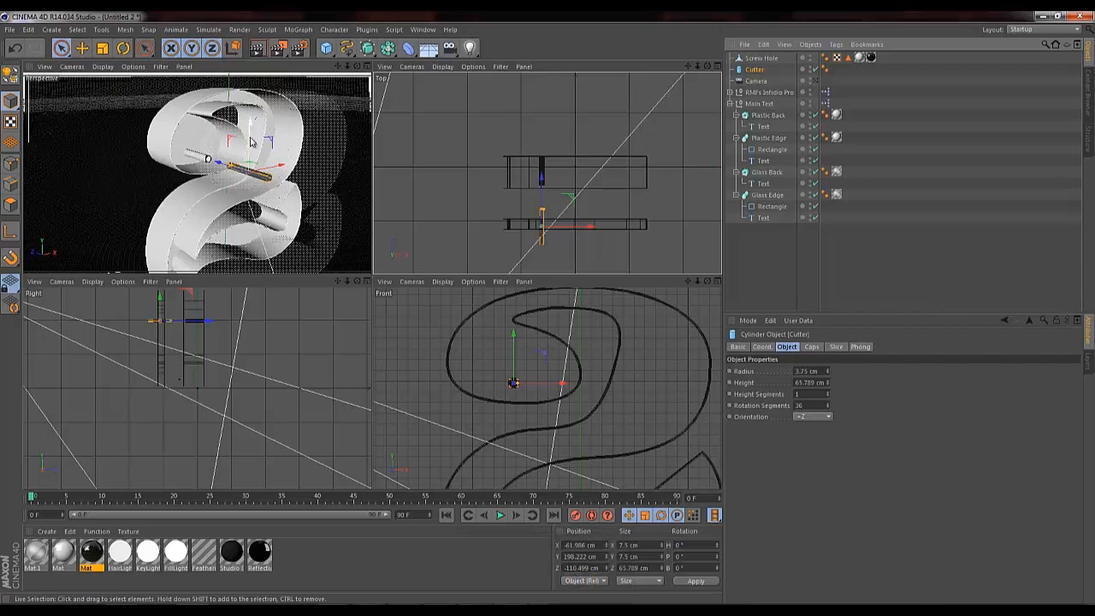
pyautogui.click(767, 58)
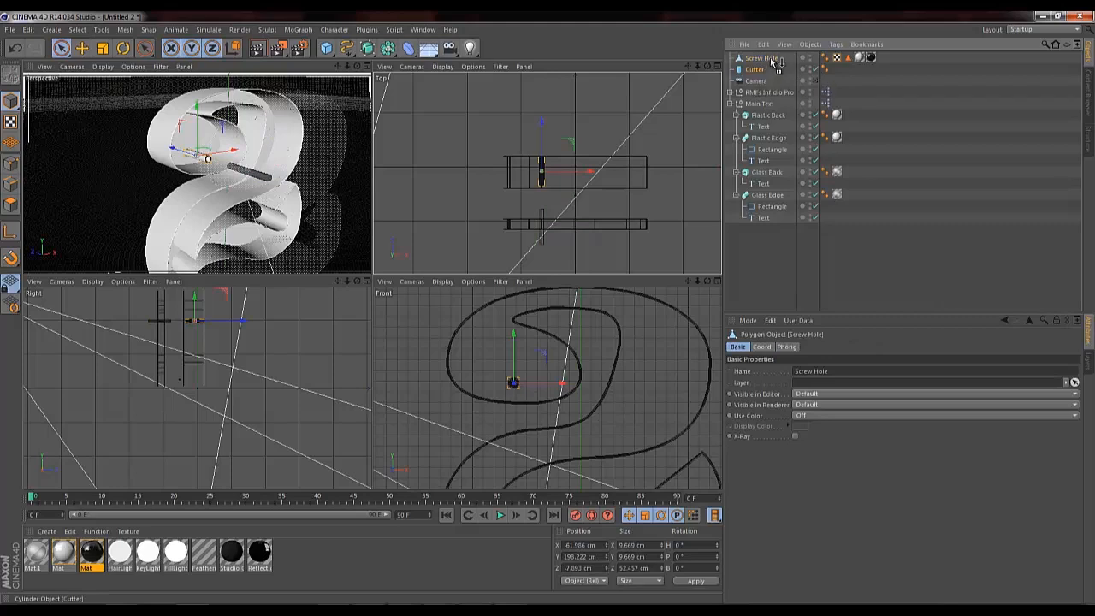
pyautogui.keyDown('ctrl'); pyautogui.moveTo(772, 62); pyautogui.dragTo(773, 60); pyautogui.keyUp('ctrl')
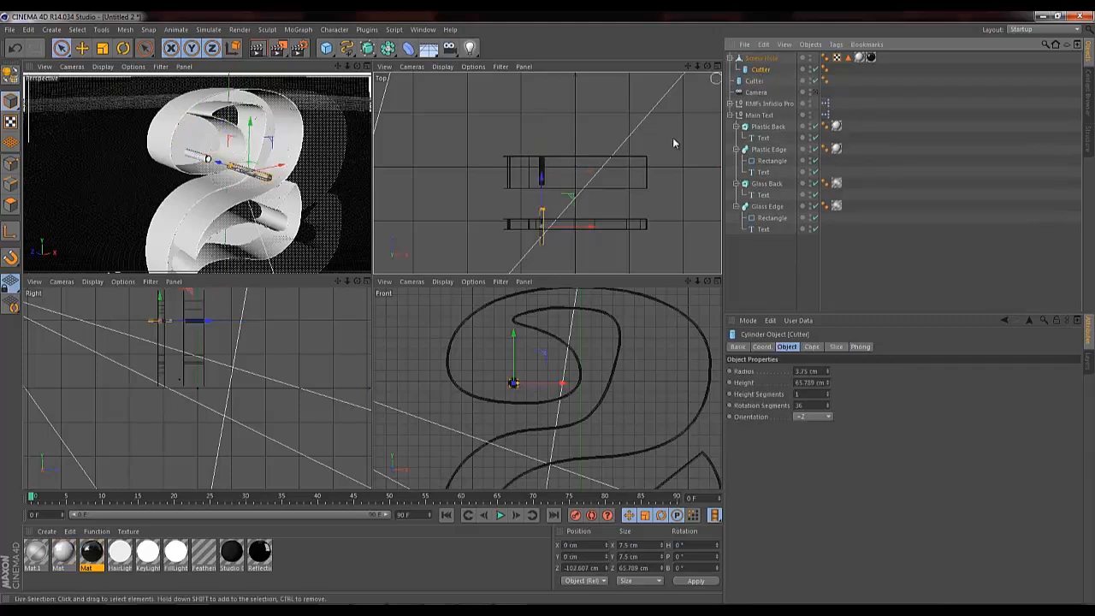
# Lengthen the Cutter copy under Screw Hole to about 235 cm and set its radius to 0.5 cm.
pyautogui.moveTo(544, 212); pyautogui.dragTo(541, 171)
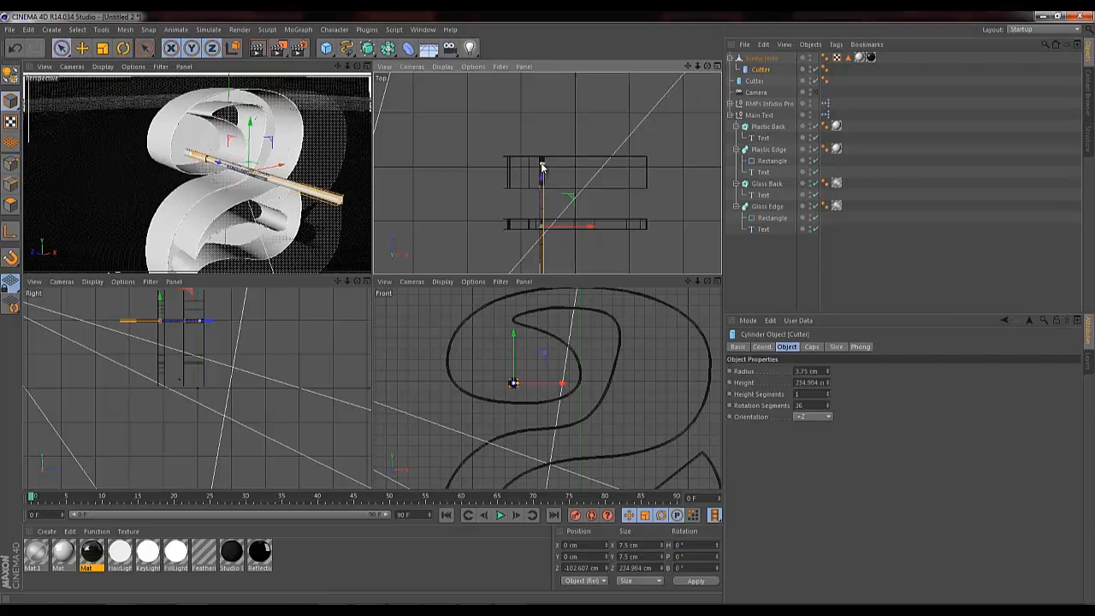
pyautogui.click(824, 372)
pyautogui.write('0.5')
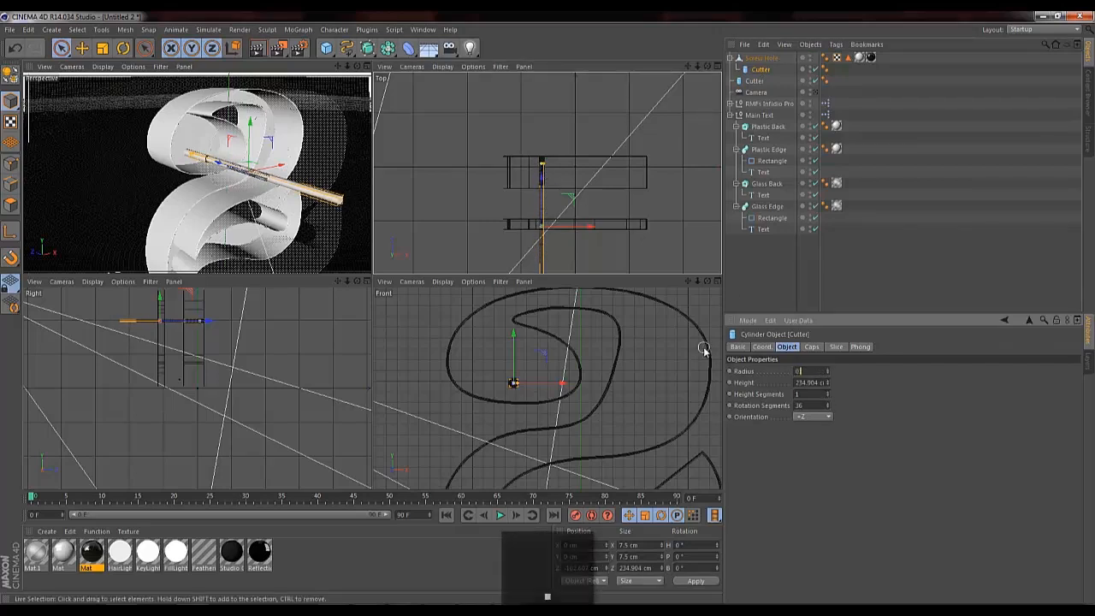
pyautogui.press('Return')
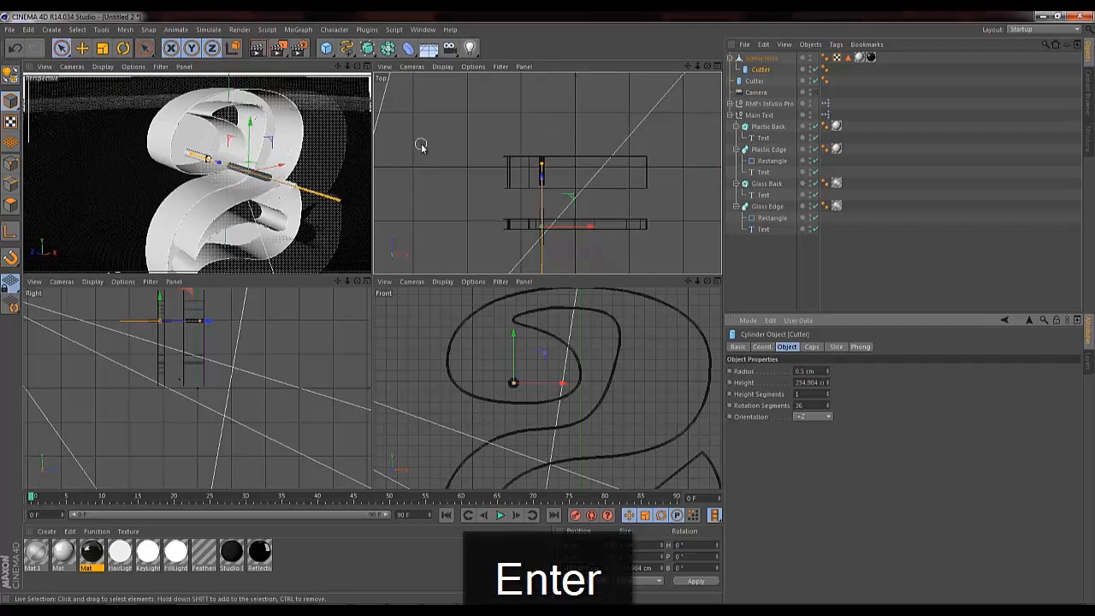
# Copy the thin Cutter under Screw Hole and paste it into the Untitled 3 document containing the hollow cylinder.
pyautogui.click(757, 82)
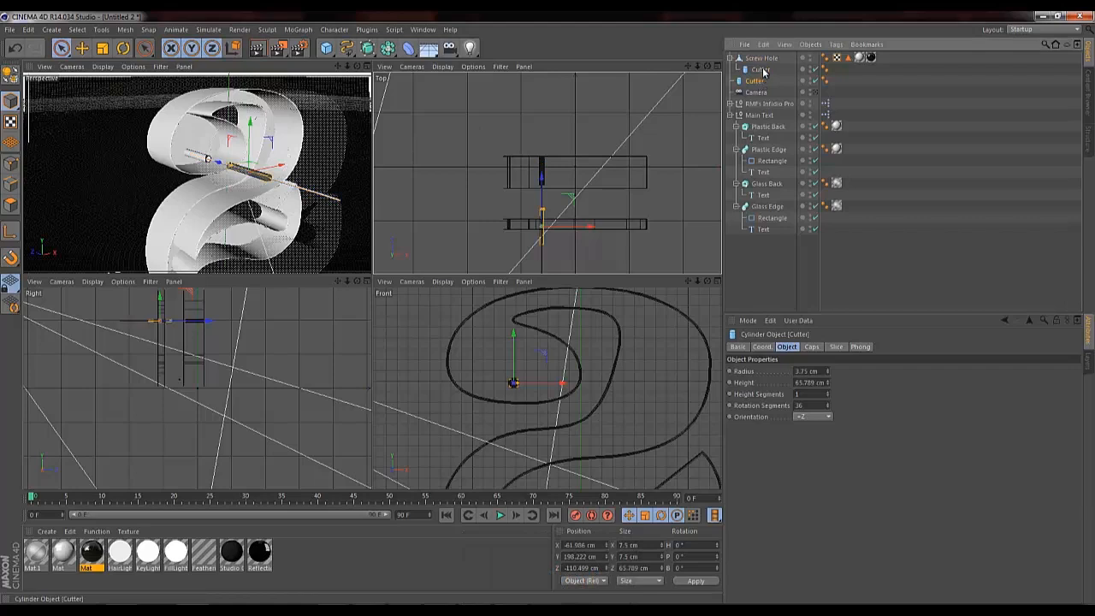
pyautogui.click(762, 70)
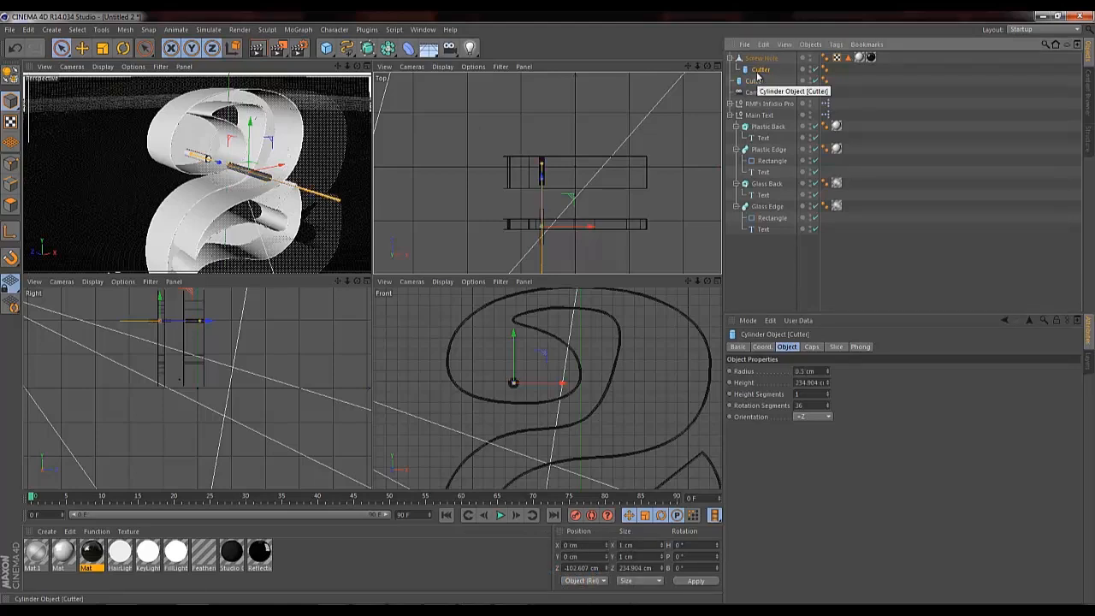
pyautogui.hotkey('ctrl', 'c')
pyautogui.click(394, 29)
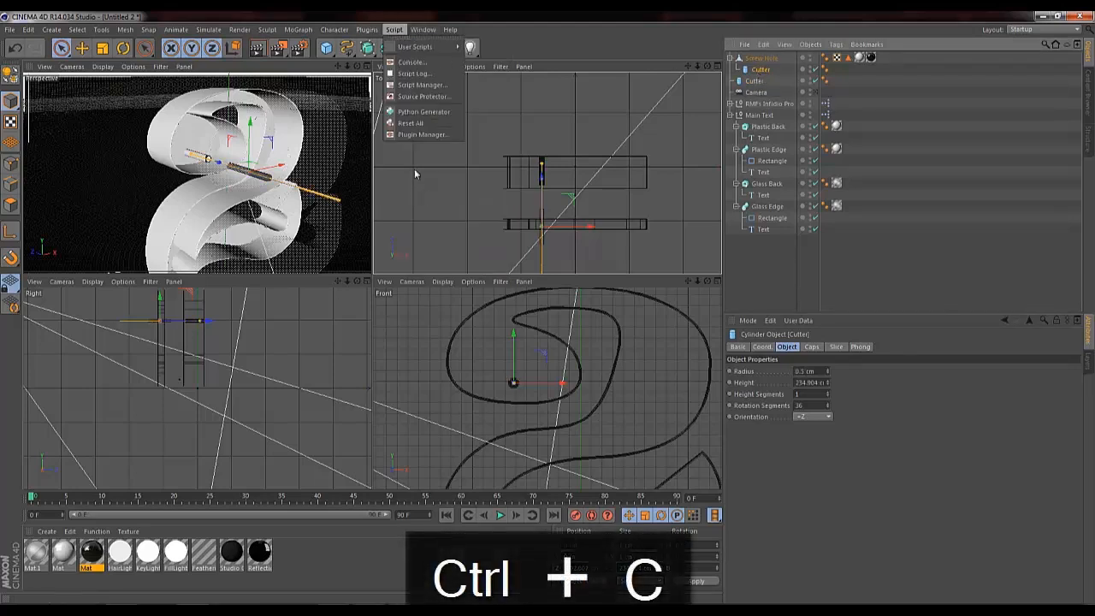
pyautogui.moveTo(419, 47)
pyautogui.click(462, 264)
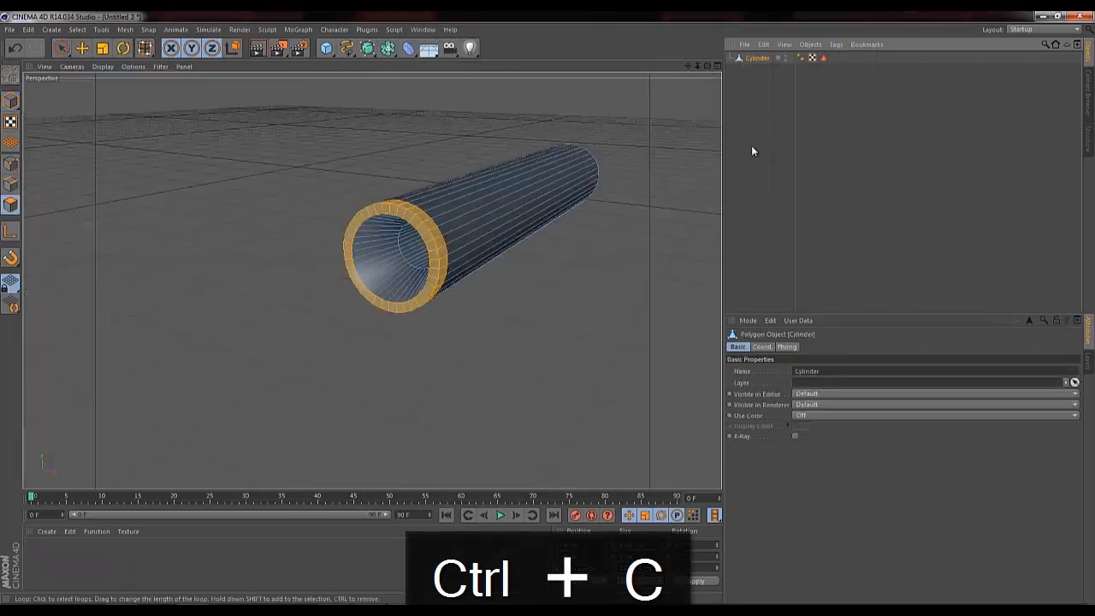
pyautogui.hotkey('ctrl', 'v')
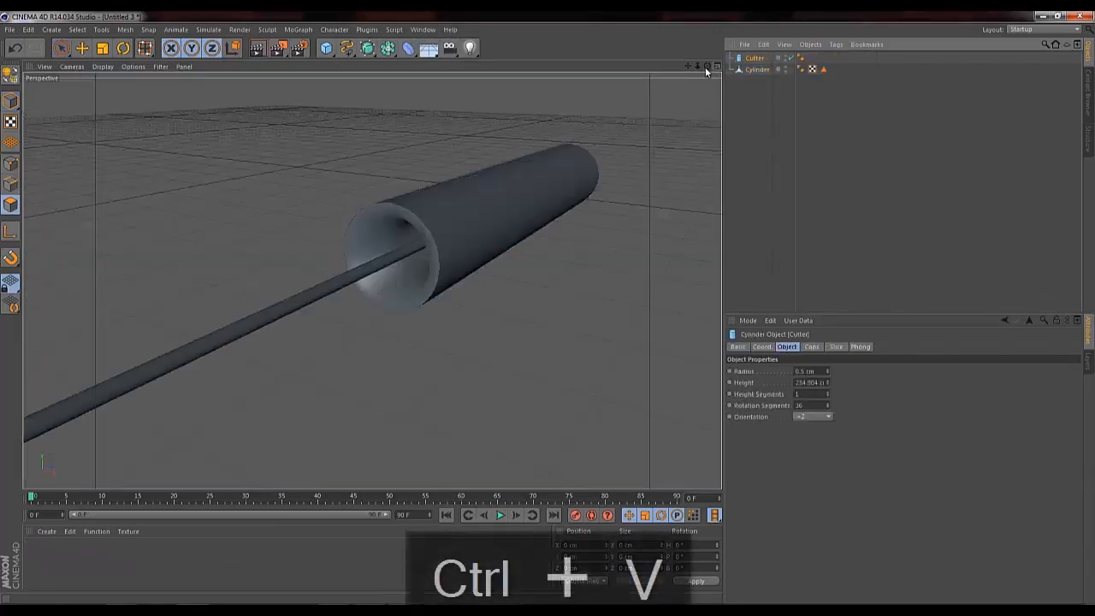
# Set the pasted Cutter's radius to 3.5 cm and its height to 49 cm.
pyautogui.moveTo(697, 66)
pyautogui.mouseDown()
pyautogui.moveTo(539, 310)
pyautogui.moveTo(707, 67)
pyautogui.mouseUp()
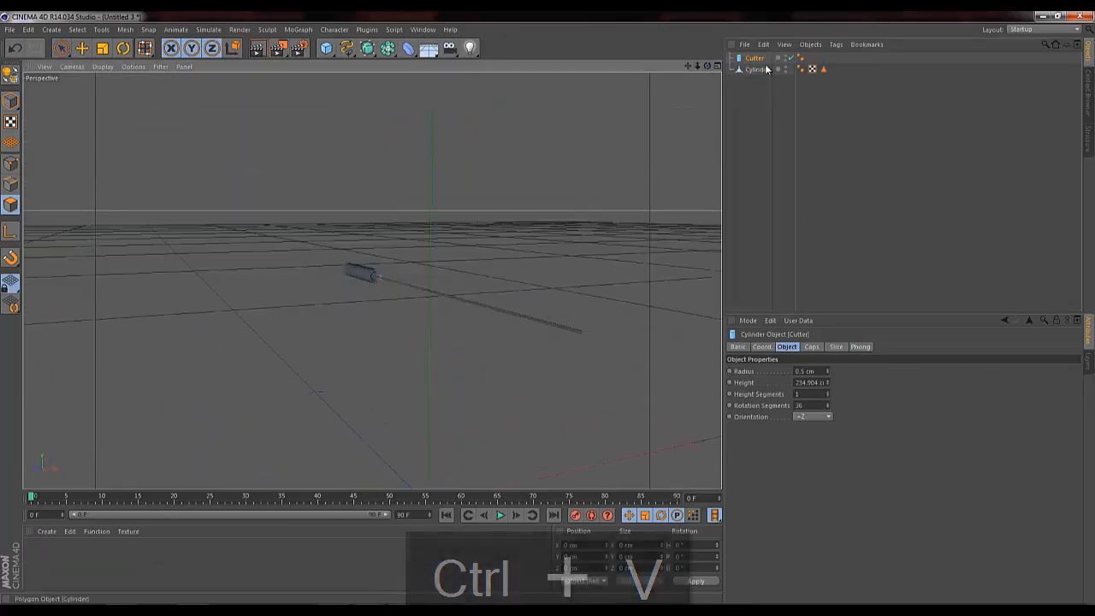
pyautogui.click(825, 371)
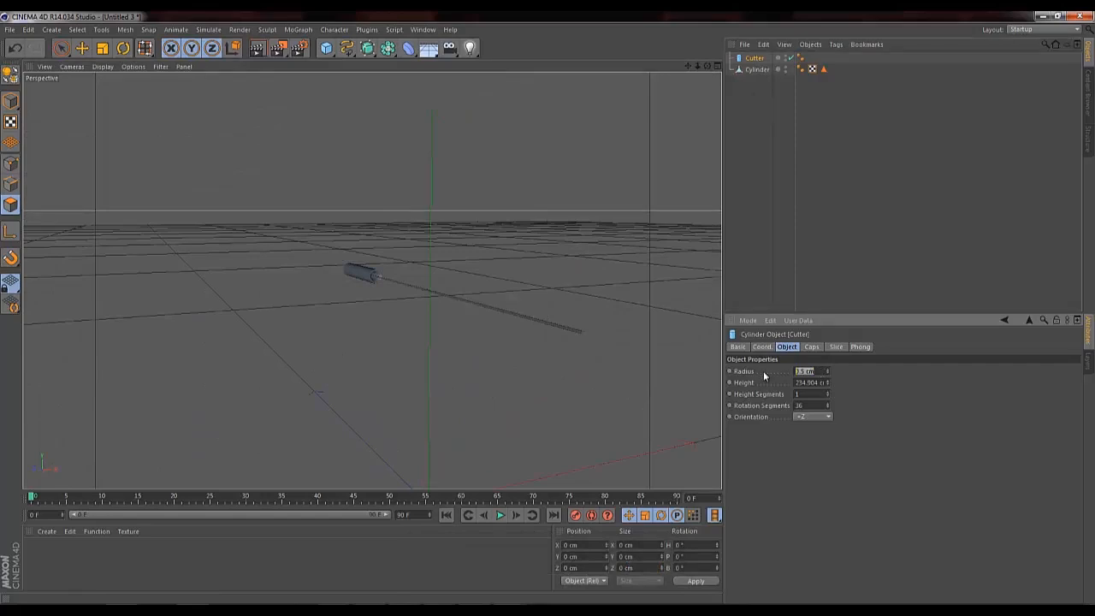
pyautogui.write('1.5')
pyautogui.press('Return')
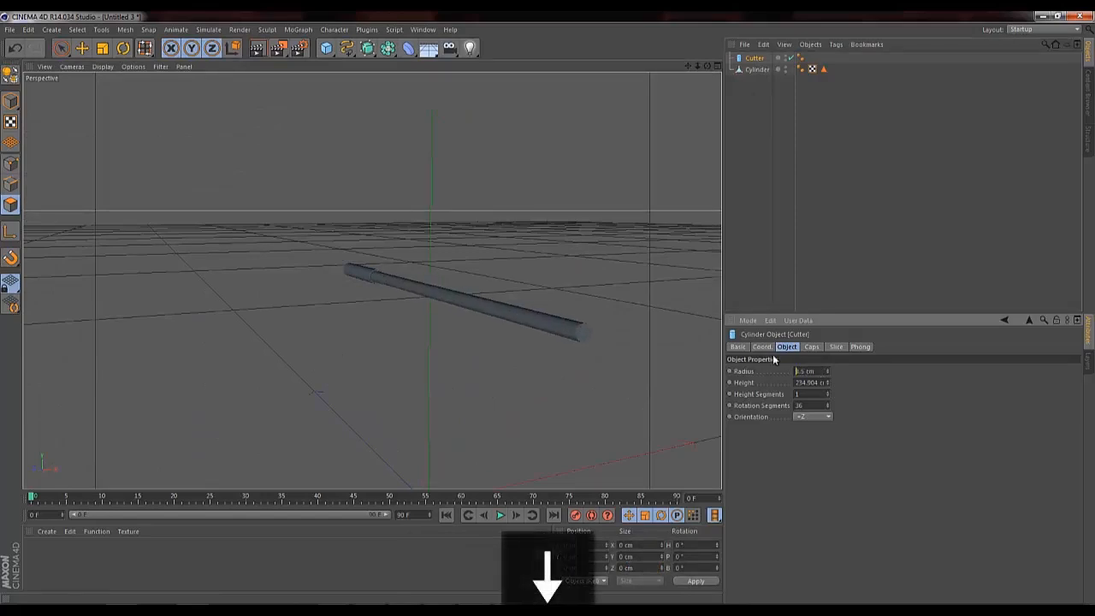
pyautogui.moveTo(828, 387); pyautogui.dragTo(827, 387)
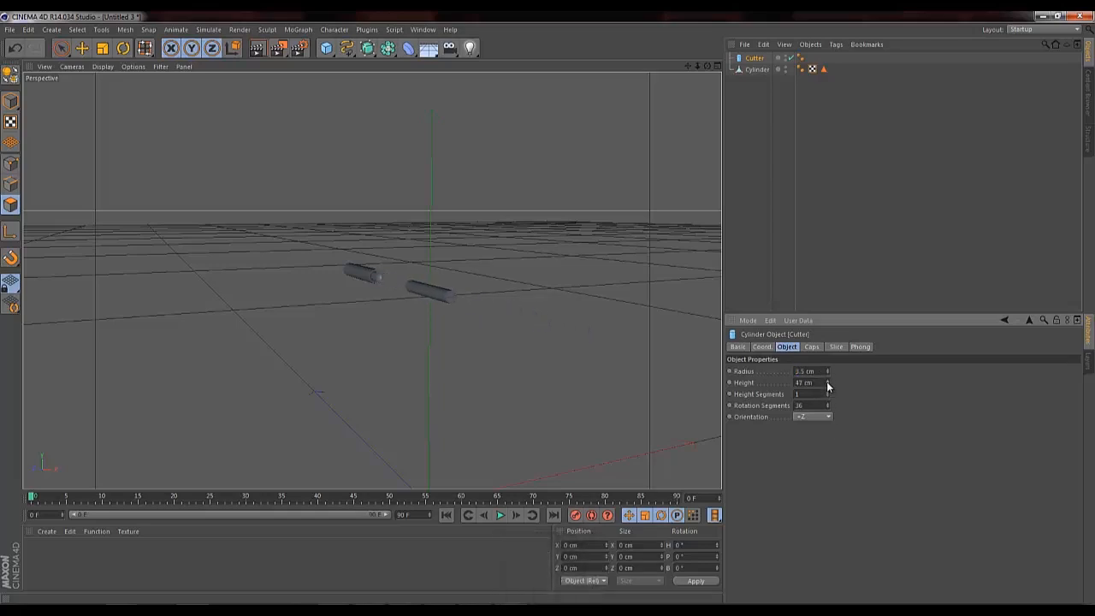
pyautogui.press('space')
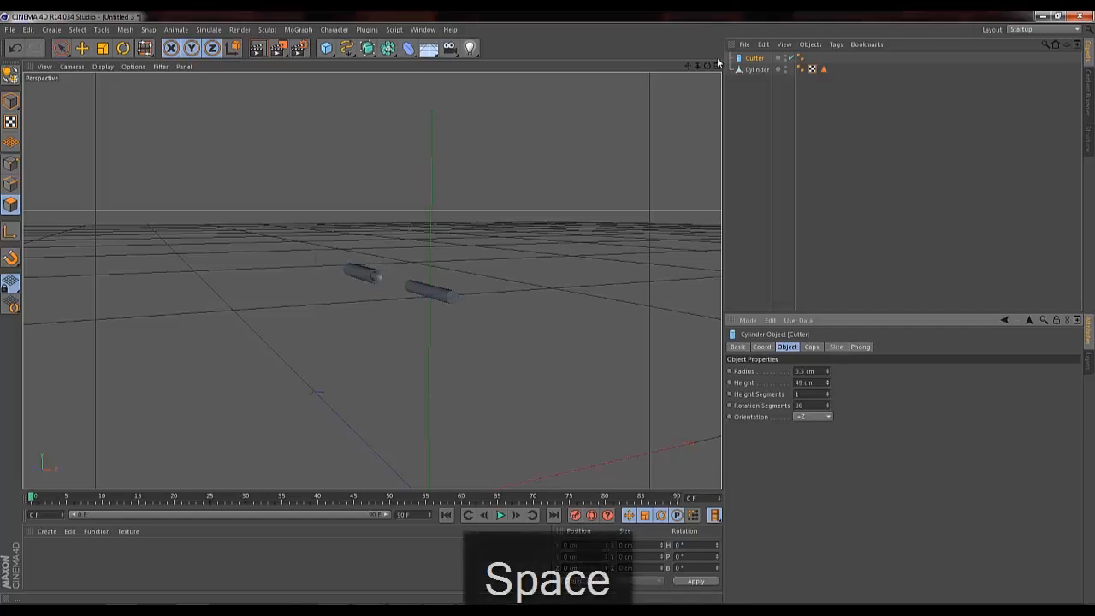
# Move the pasted Cutter along Z to about -210 cm, away from the hollow cylinder.
pyautogui.moveTo(705, 64); pyautogui.dragTo(549, 310)
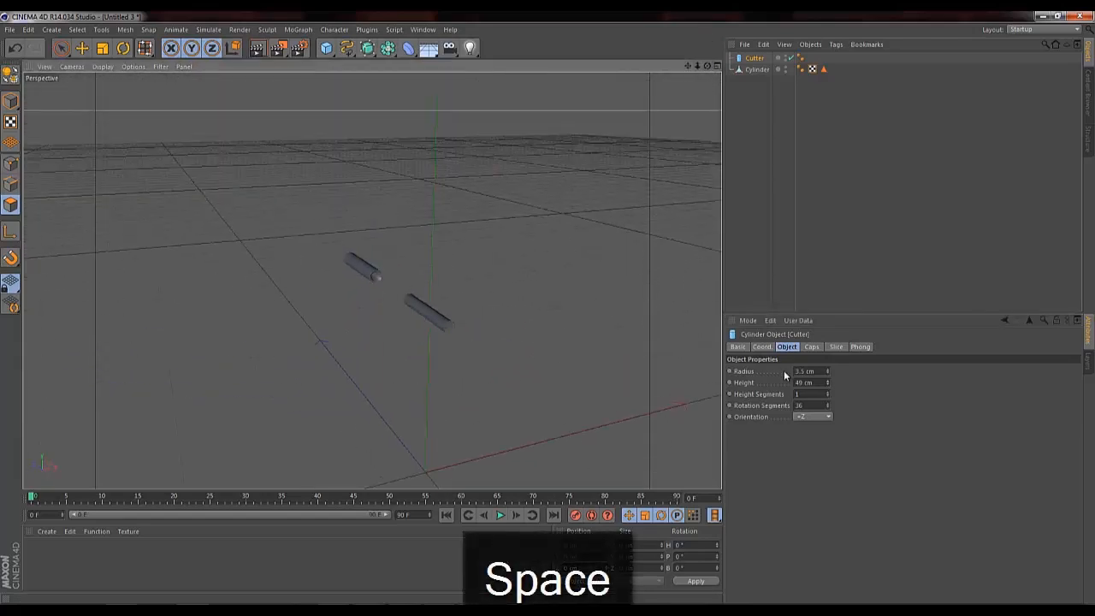
pyautogui.click(65, 49)
pyautogui.click(12, 100)
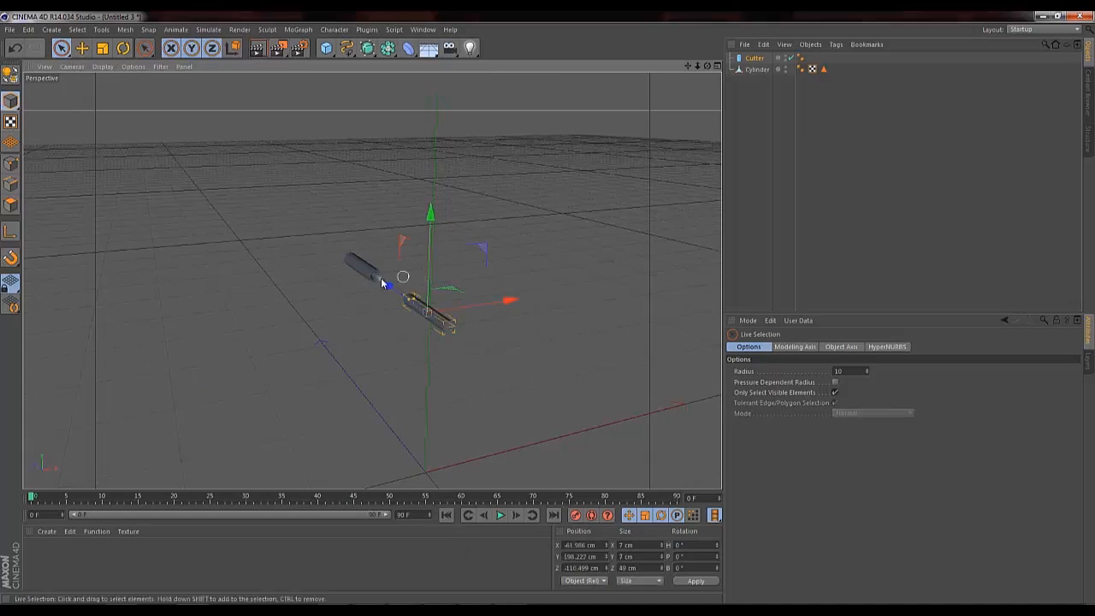
pyautogui.moveTo(382, 282); pyautogui.dragTo(481, 357)
# Rename the pasted Cutter as Screw.
pyautogui.doubleClick(756, 57)
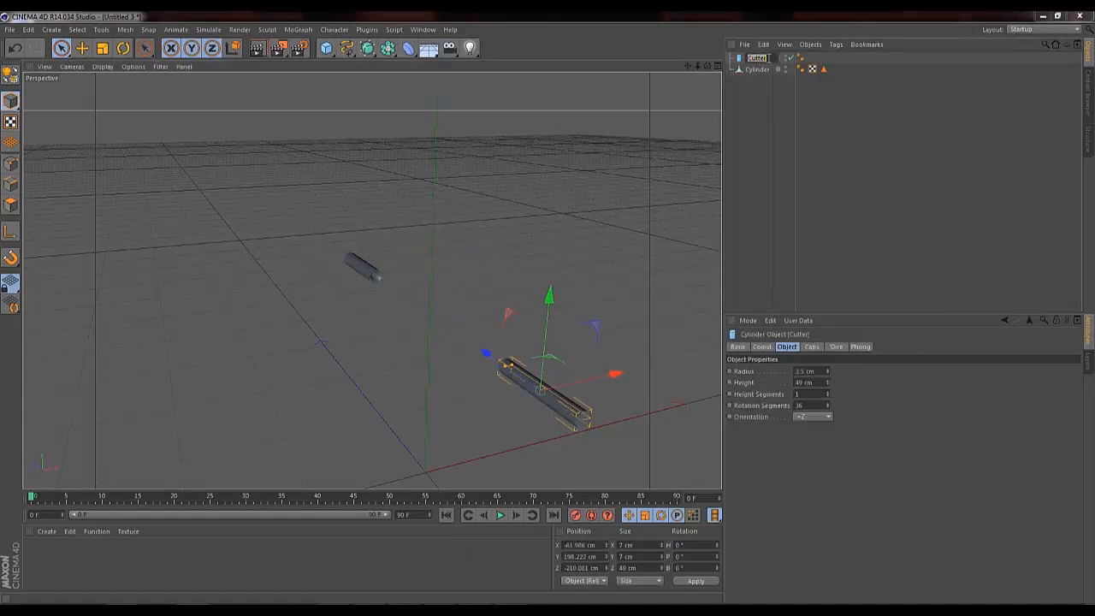
pyautogui.write('Screw')
pyautogui.press('Return')
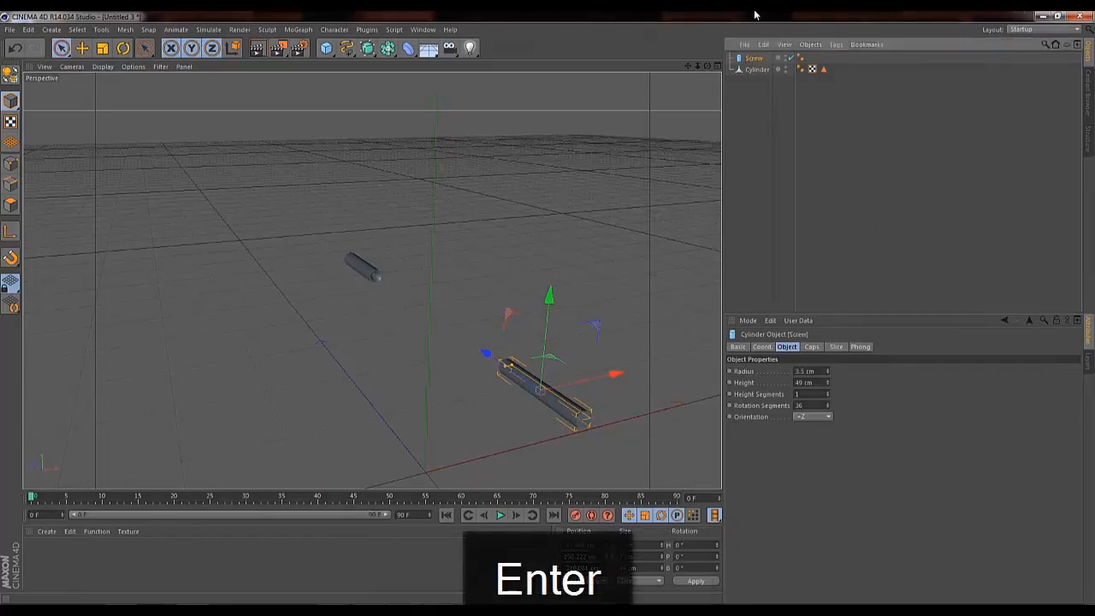
# Switch to point editing and make the Screw cylinder an editable polygon object.
pyautogui.moveTo(687, 67); pyautogui.dragTo(550, 308)
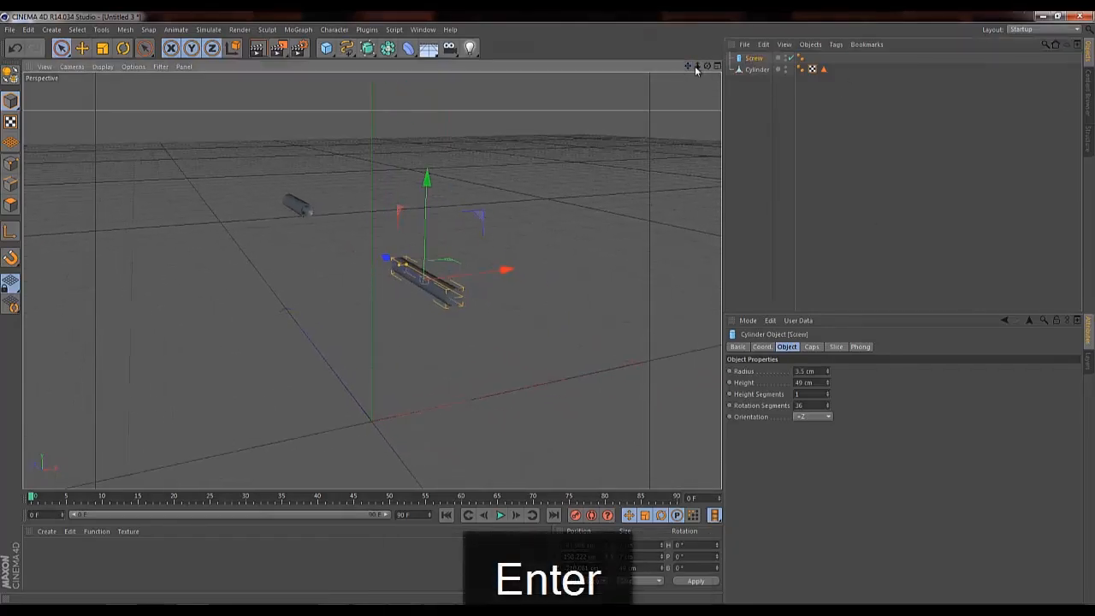
pyautogui.moveTo(697, 66); pyautogui.dragTo(550, 308)
pyautogui.moveTo(687, 67); pyautogui.dragTo(550, 307)
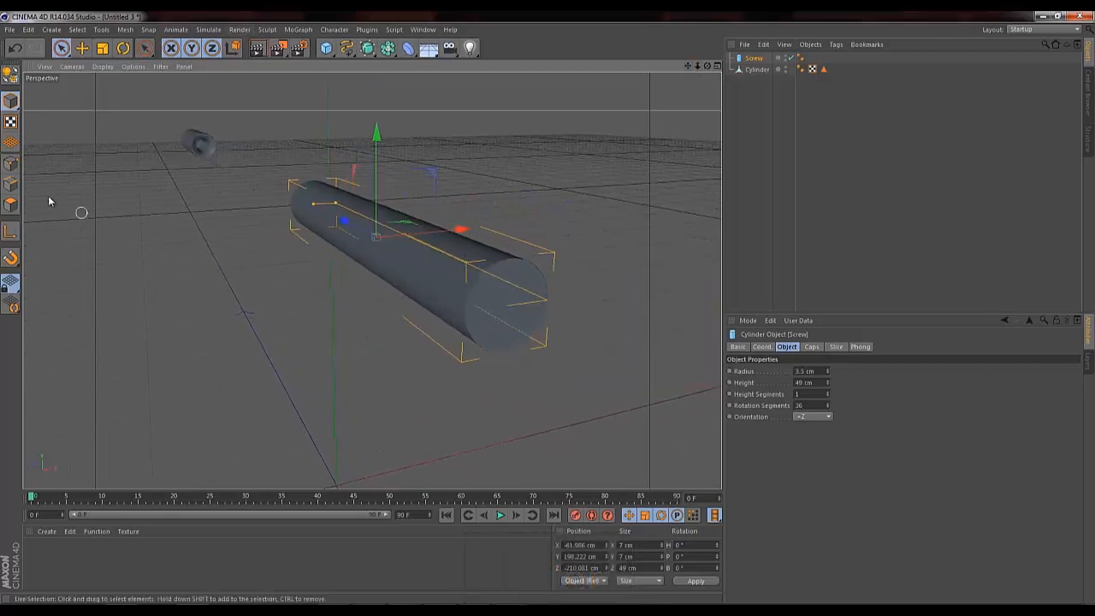
pyautogui.click(10, 187)
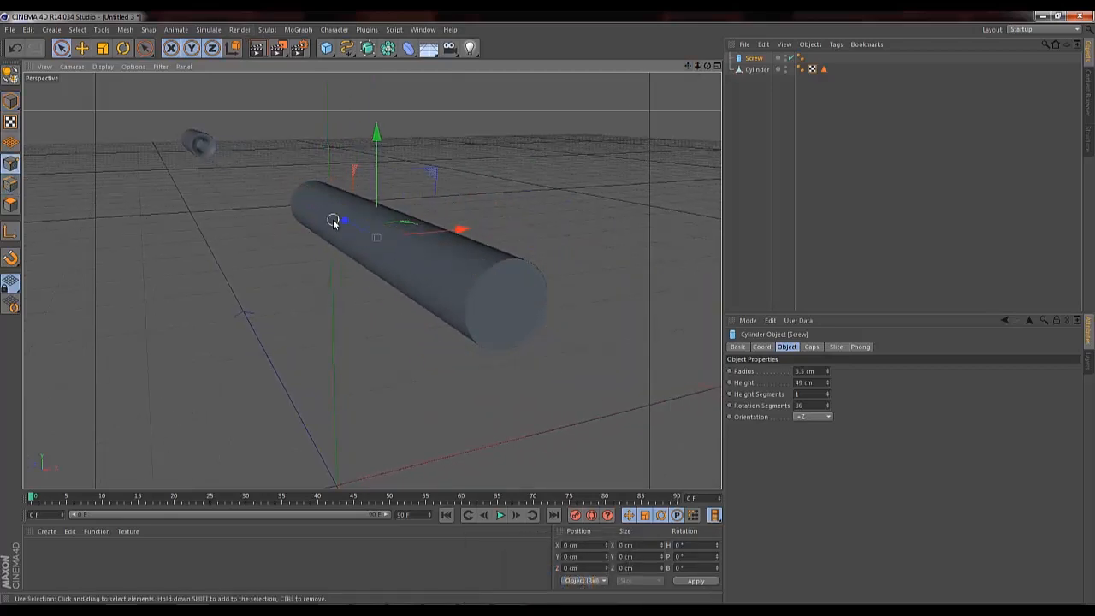
pyautogui.click(753, 62)
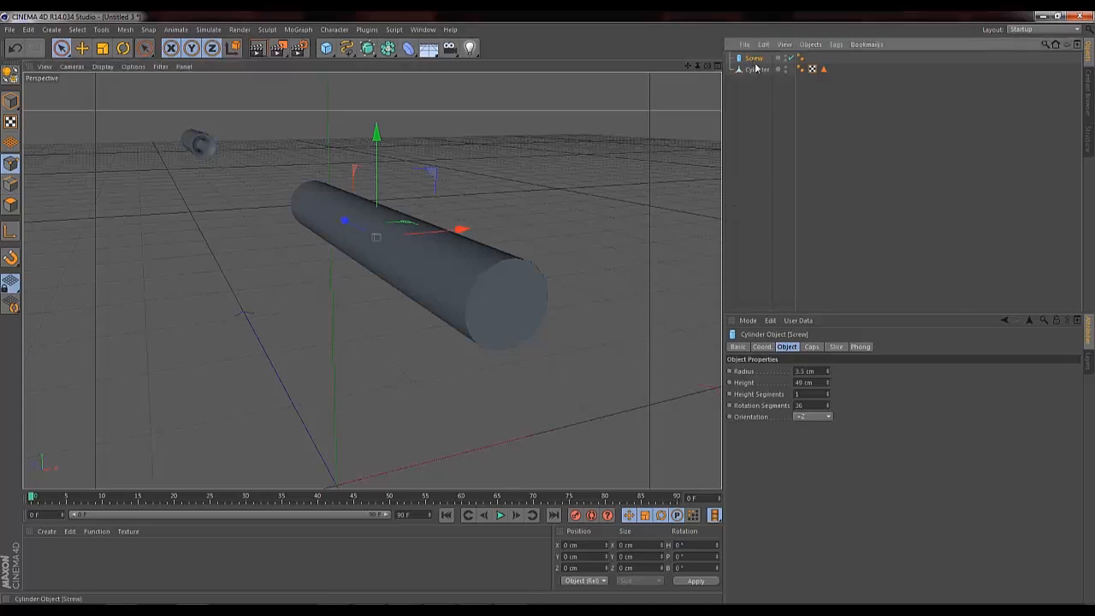
pyautogui.press('c')
# Undo the misplaced Knife loop on the Screw and cut one loop around its shaft closer to the near end.
pyautogui.press('k')
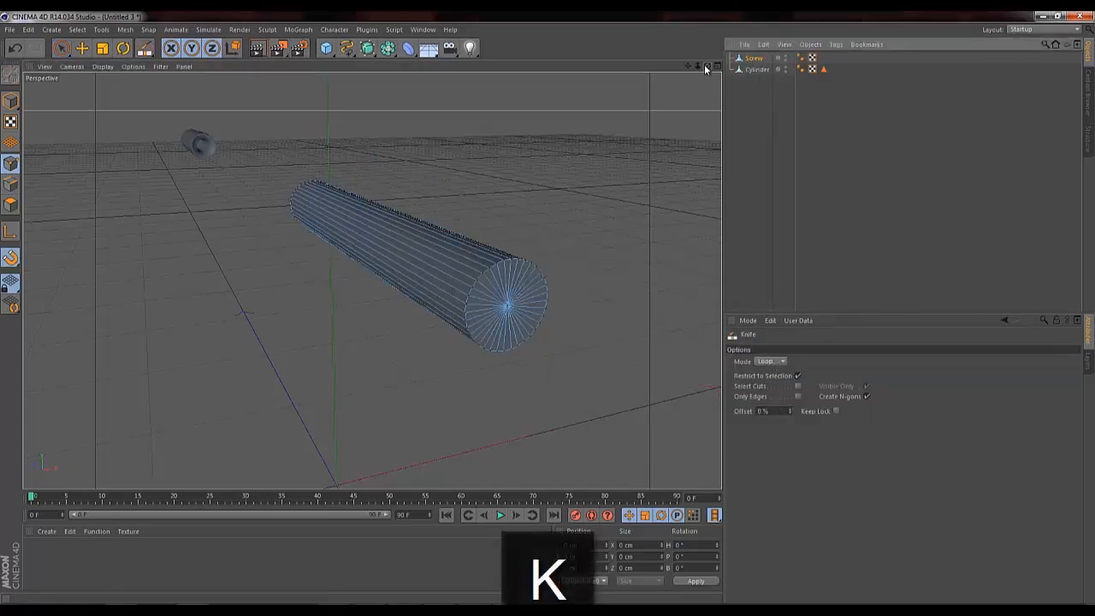
pyautogui.moveTo(707, 67); pyautogui.dragTo(547, 306)
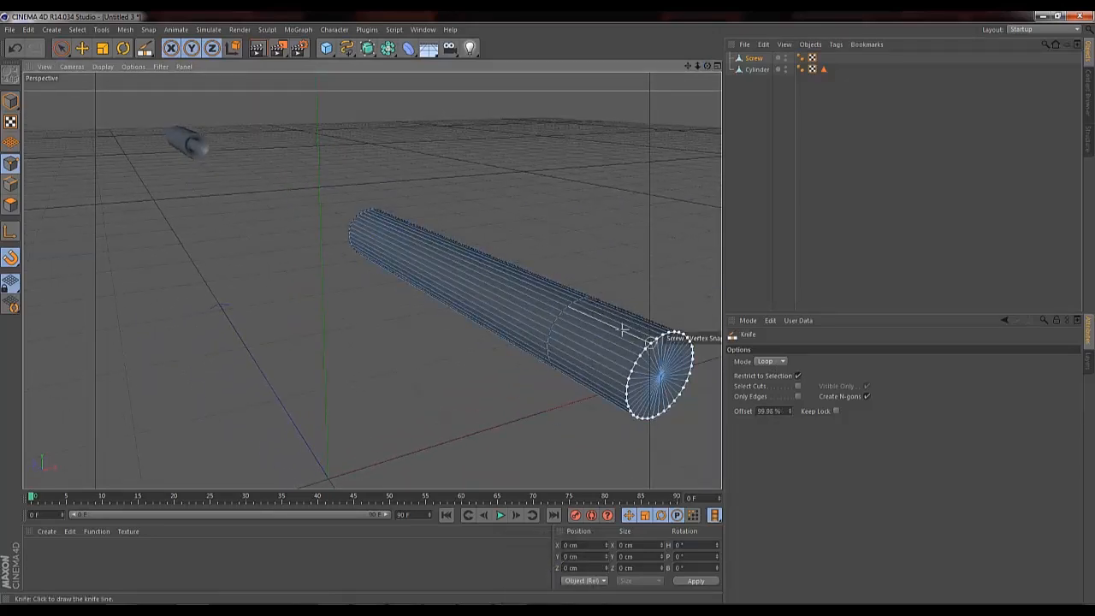
pyautogui.hotkey('ctrl', 'z')
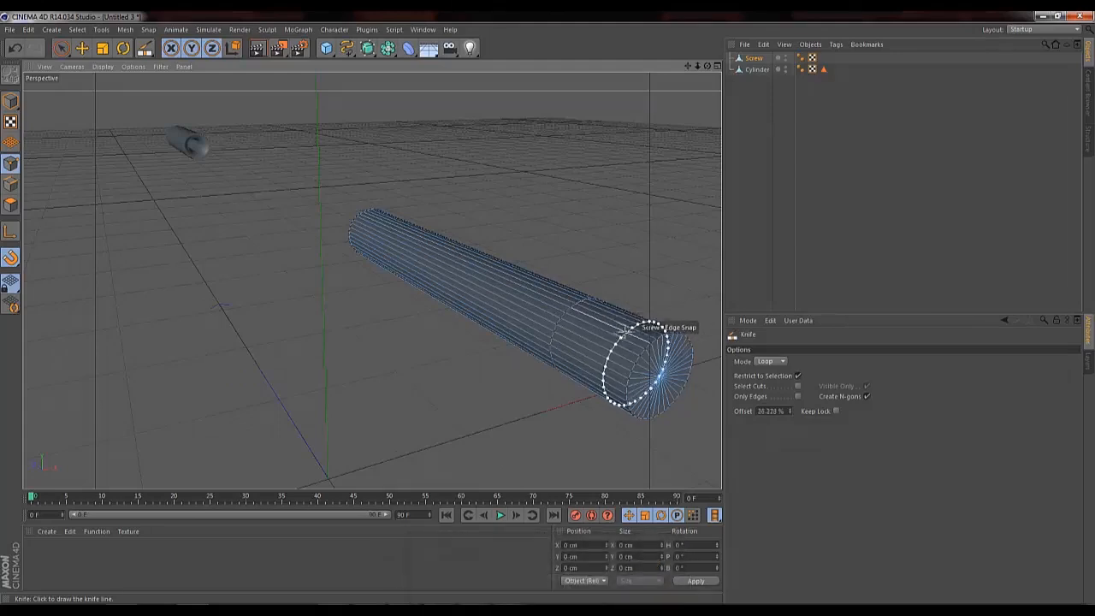
pyautogui.click(604, 331)
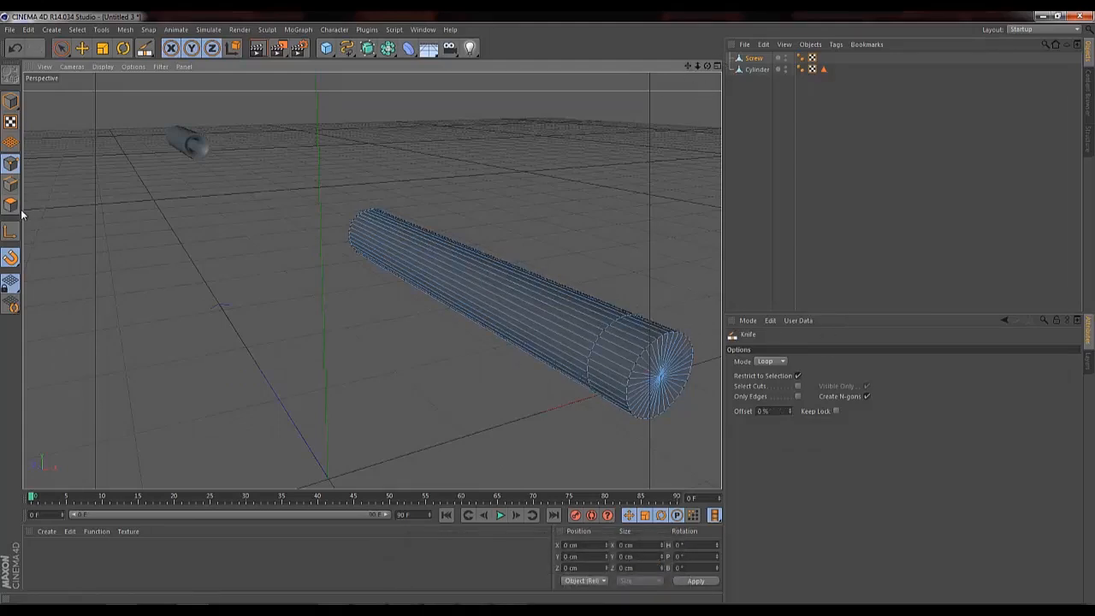
# Loop-select only the side polygons between the cut and the Screw's near end and extrude them outward about 1.11 cm as a head.
pyautogui.click(61, 49)
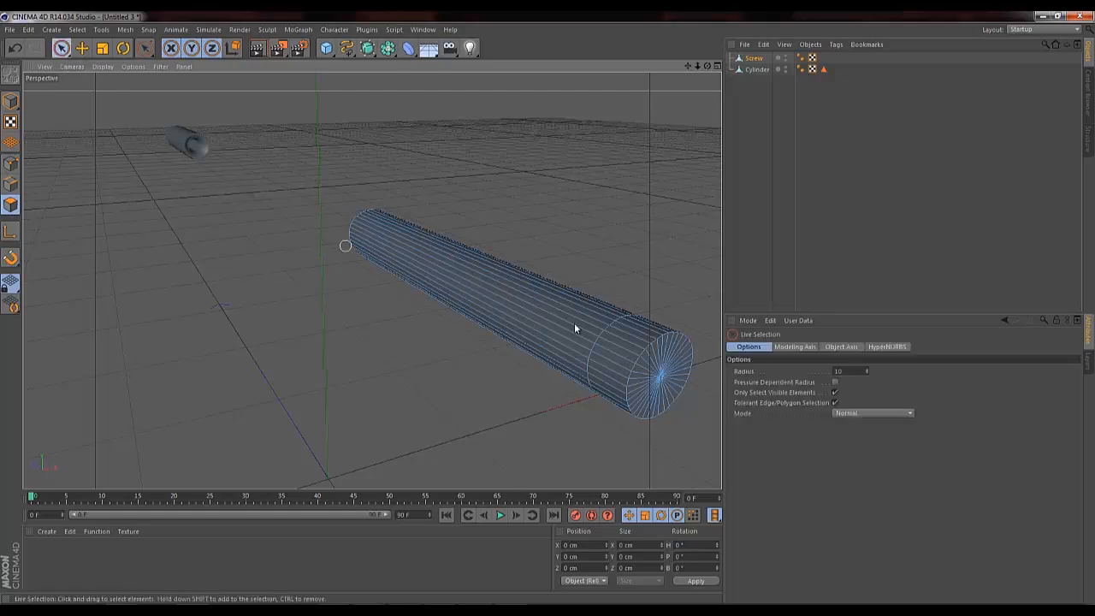
pyautogui.press('u')
pyautogui.press('l')
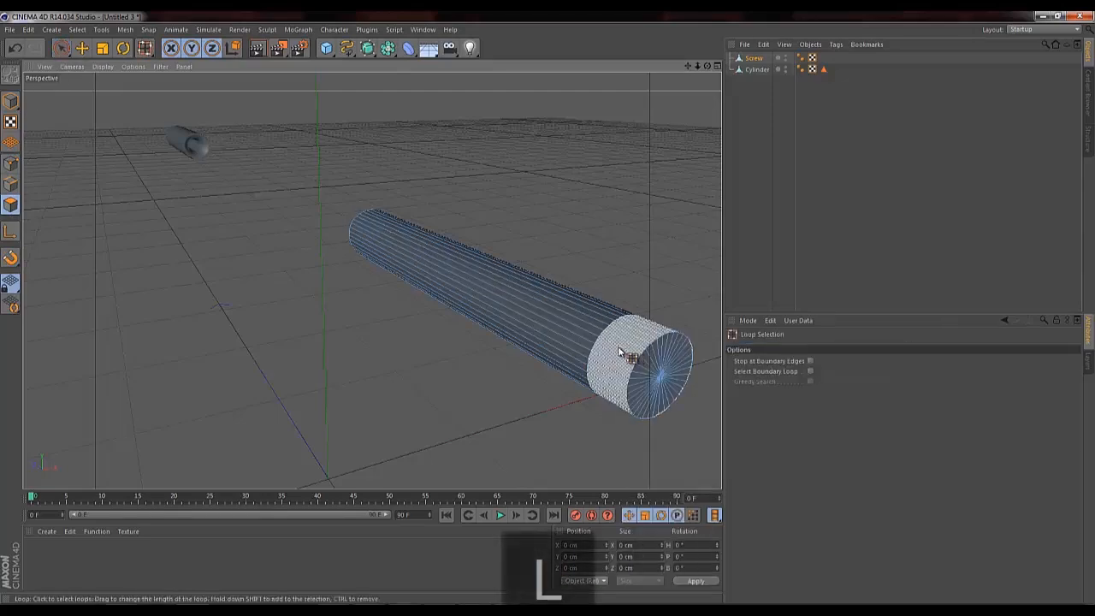
pyautogui.click(646, 396)
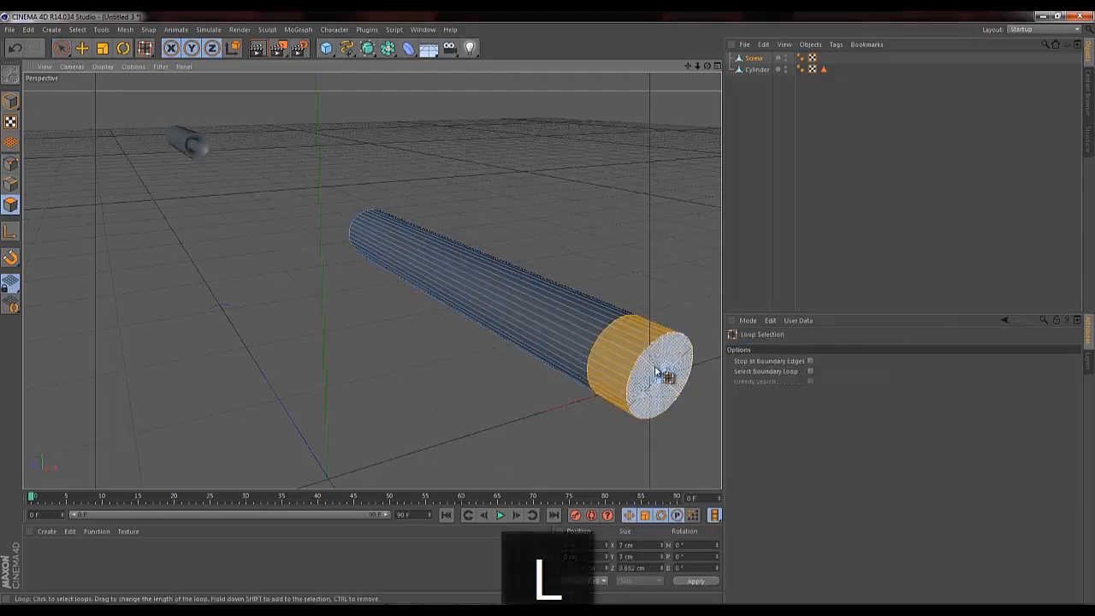
pyautogui.click(655, 373)
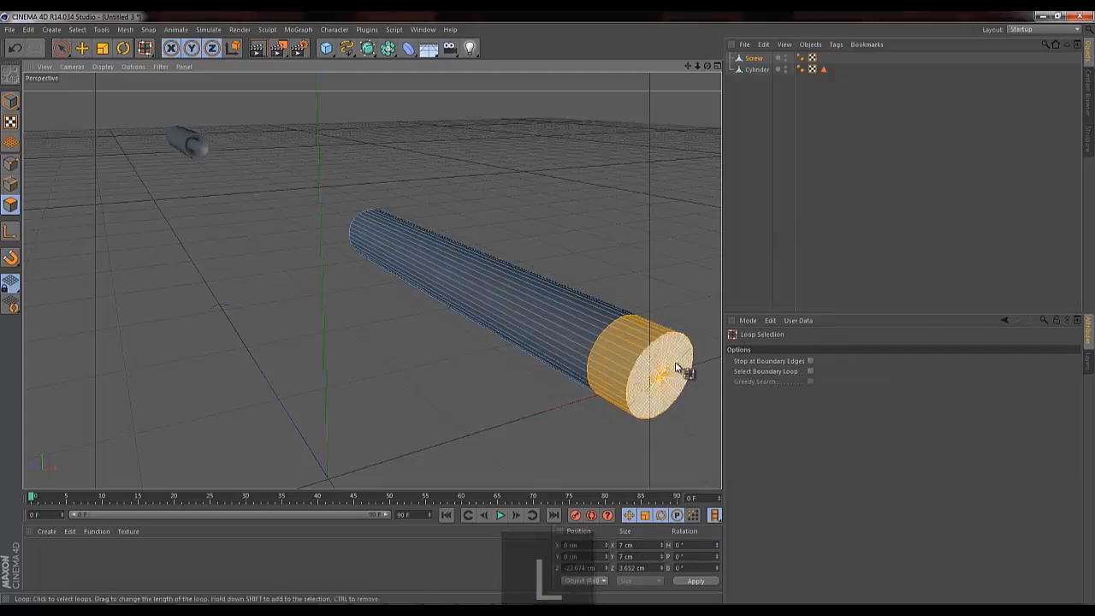
pyautogui.hotkey('ctrl', 'z')
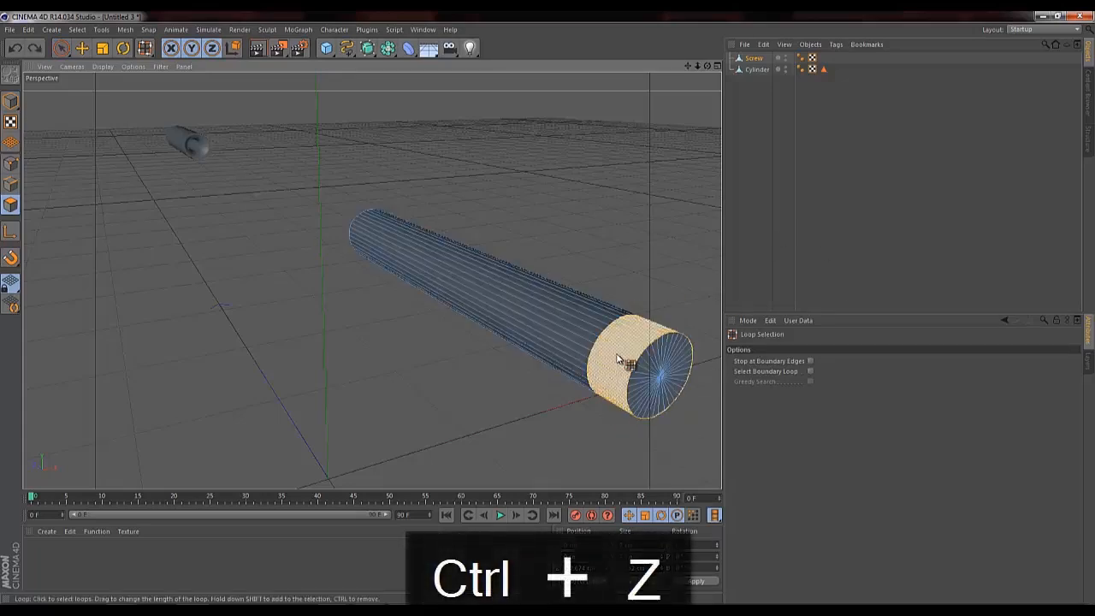
pyautogui.press('d')
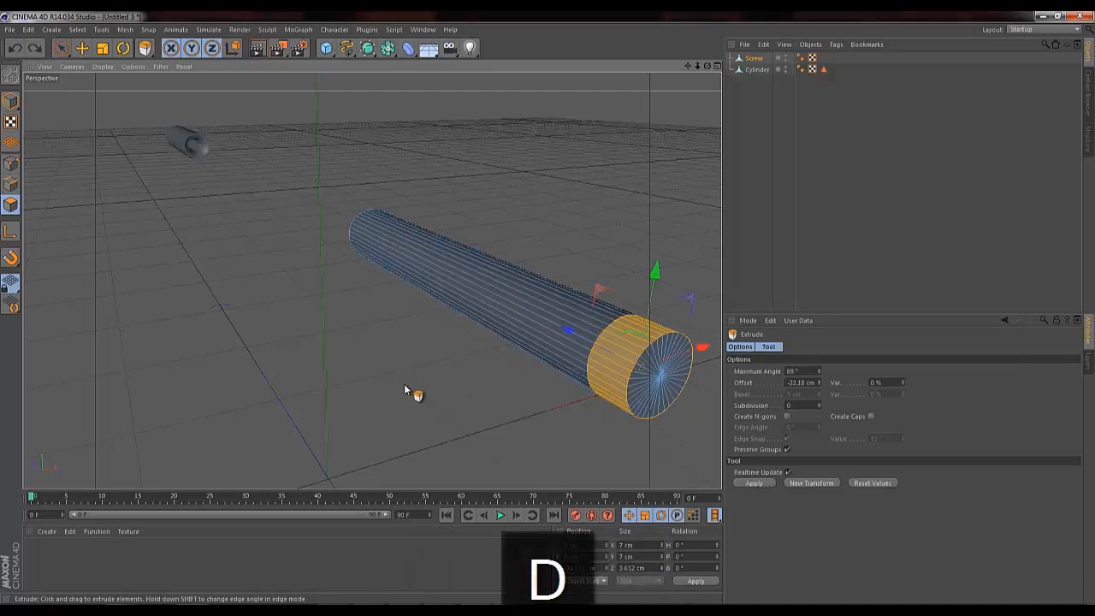
pyautogui.moveTo(404, 383); pyautogui.dragTo(548, 310)
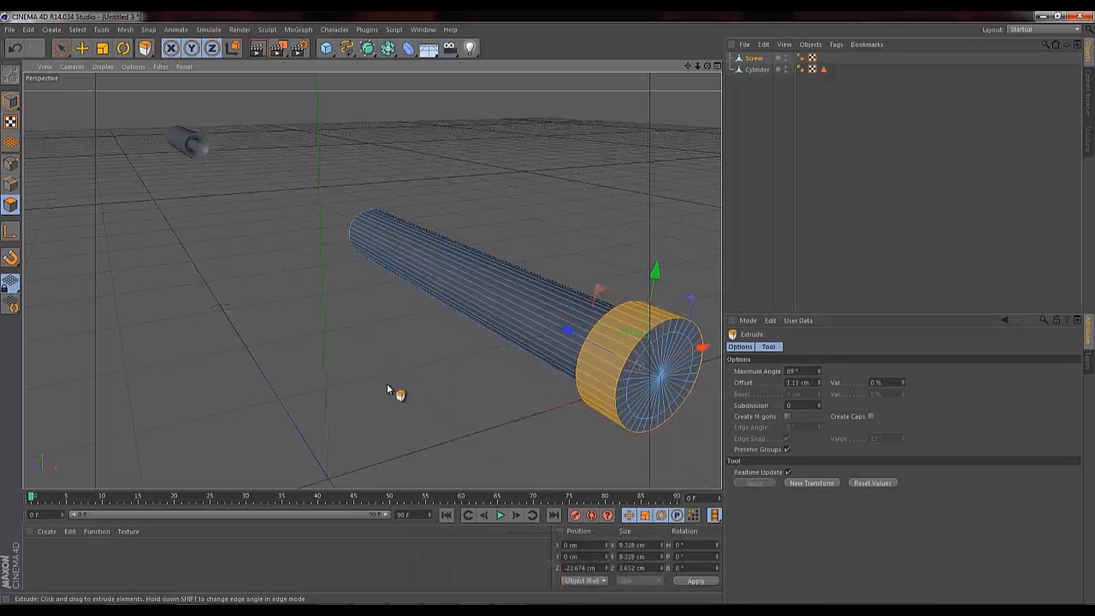
# Inset the cap polygons on the Screw head's end by about 0.71 cm and extrude them inward with an offset of about -4.14 cm.
pyautogui.press('u')
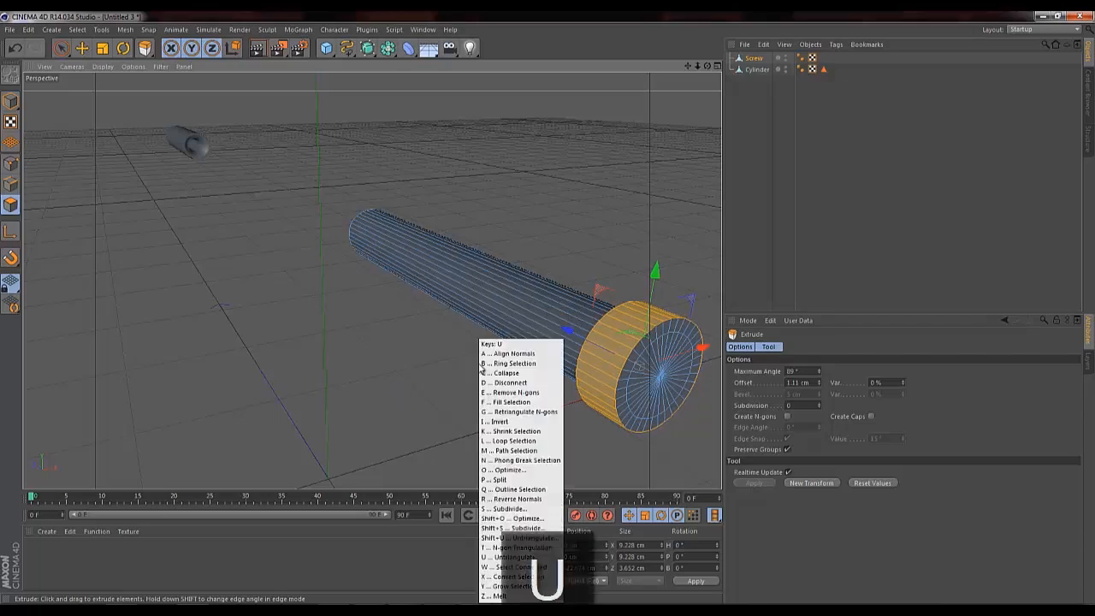
pyautogui.press('l')
pyautogui.click(648, 378)
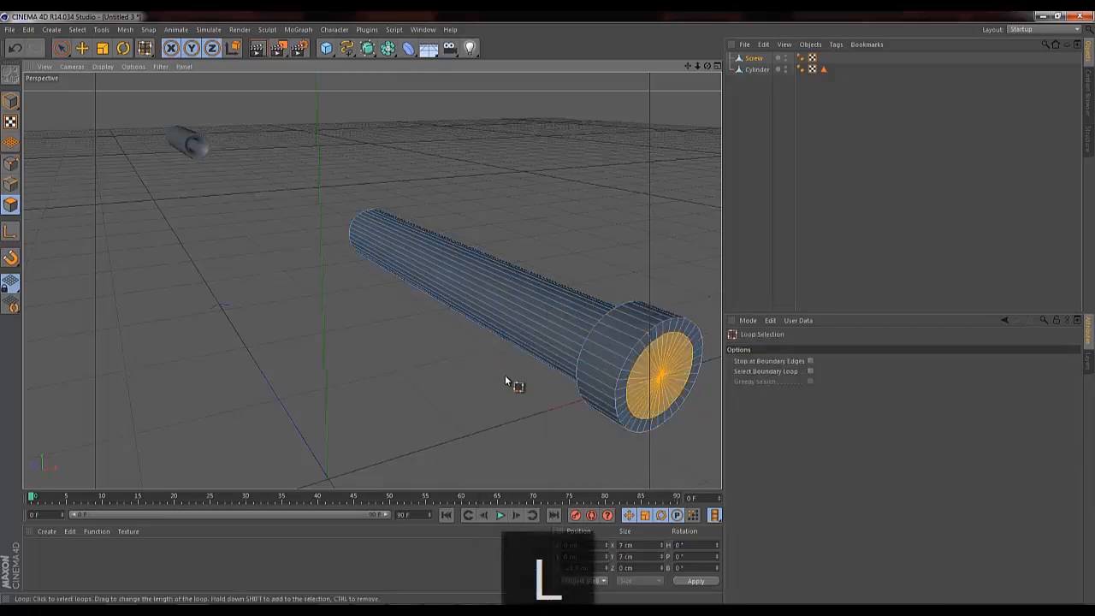
pyautogui.press('i')
pyautogui.moveTo(409, 358); pyautogui.dragTo(547, 307)
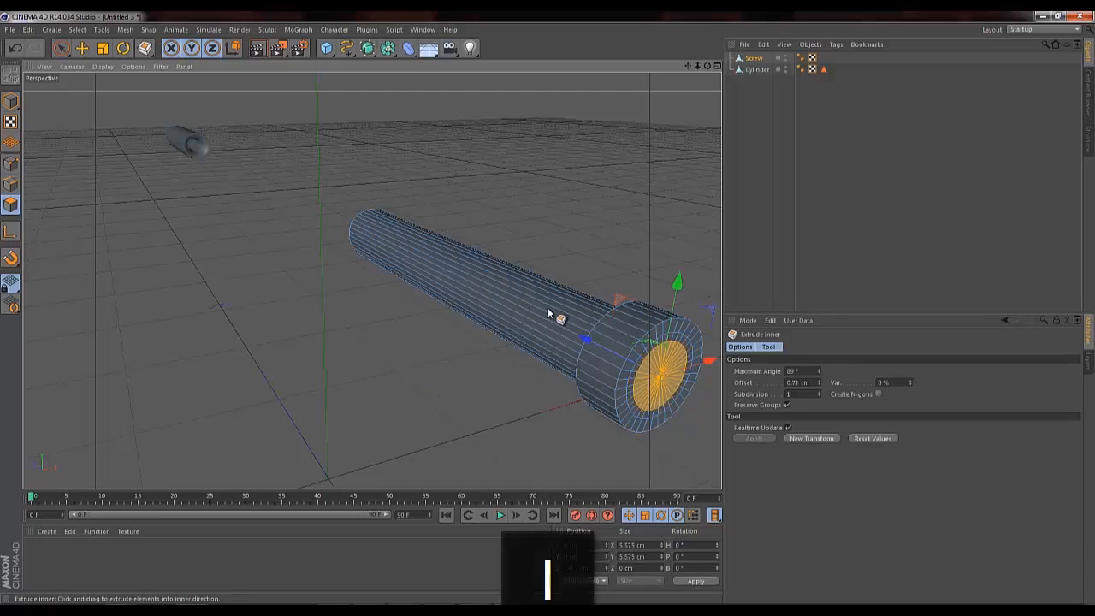
pyautogui.press('d')
pyautogui.moveTo(411, 360); pyautogui.dragTo(549, 308)
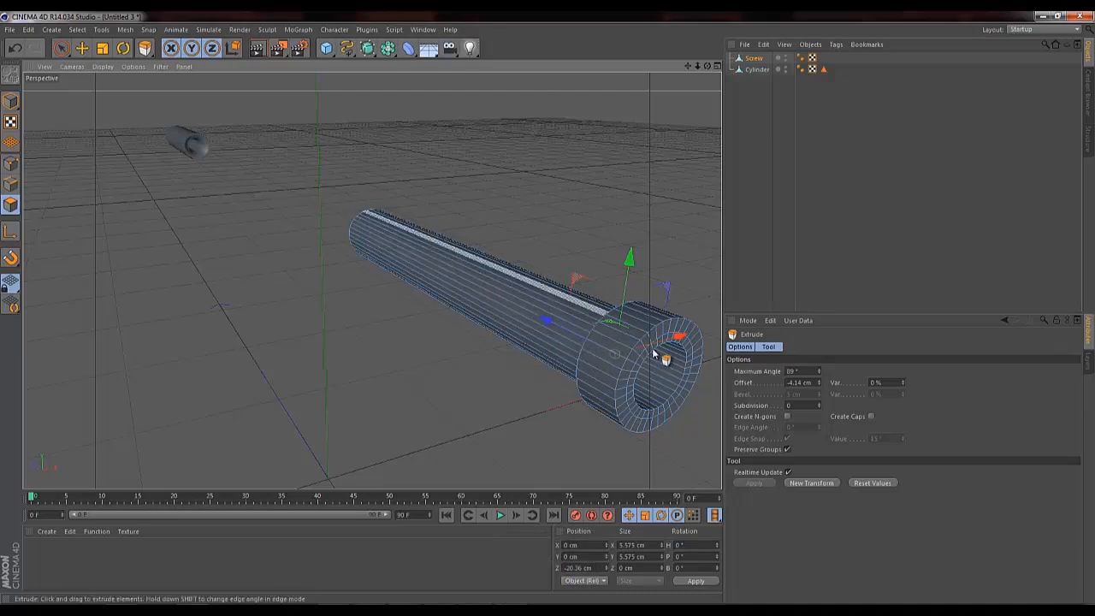
# Add a Helix spline and make it a child of Screw.
pyautogui.click(350, 53)
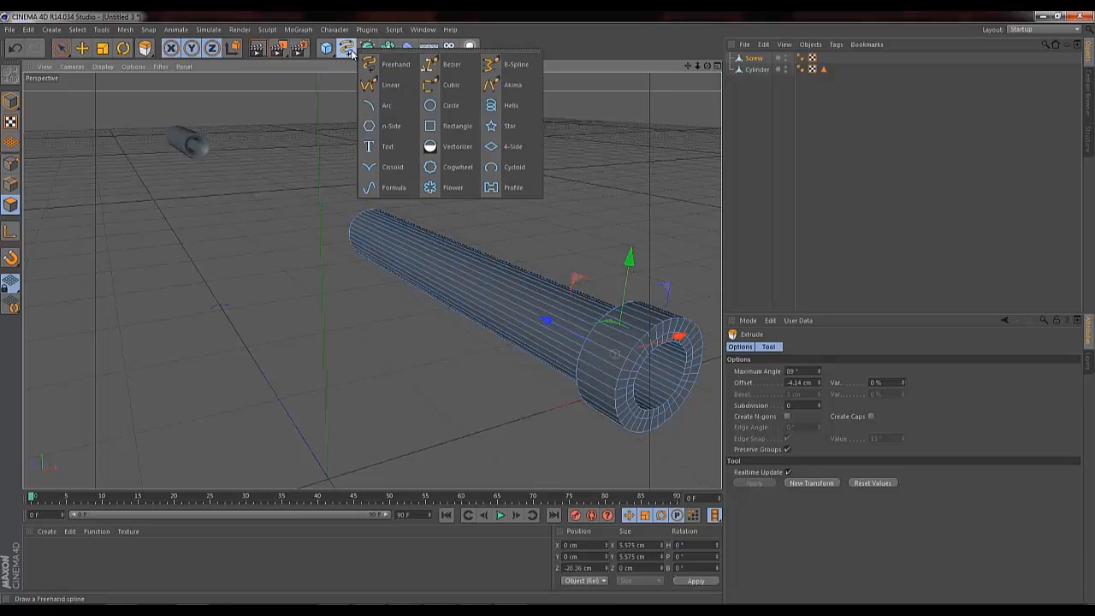
pyautogui.click(509, 107)
pyautogui.moveTo(752, 59); pyautogui.dragTo(760, 79)
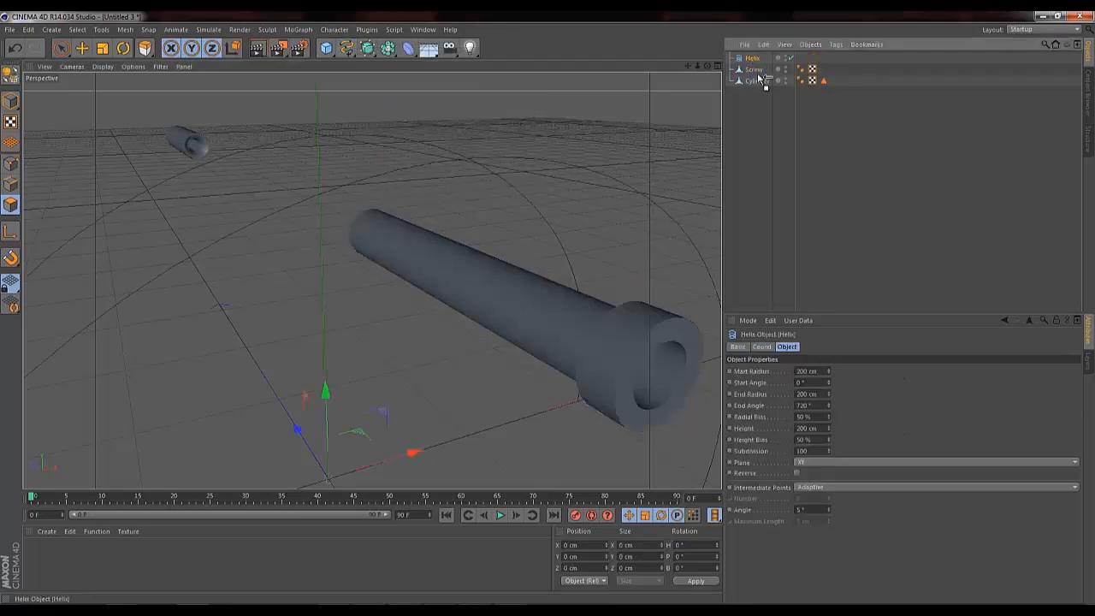
# Return to model editing and set the Helix's X, Y and Z position to 0 relative to Screw.
pyautogui.click(12, 102)
pyautogui.click(60, 50)
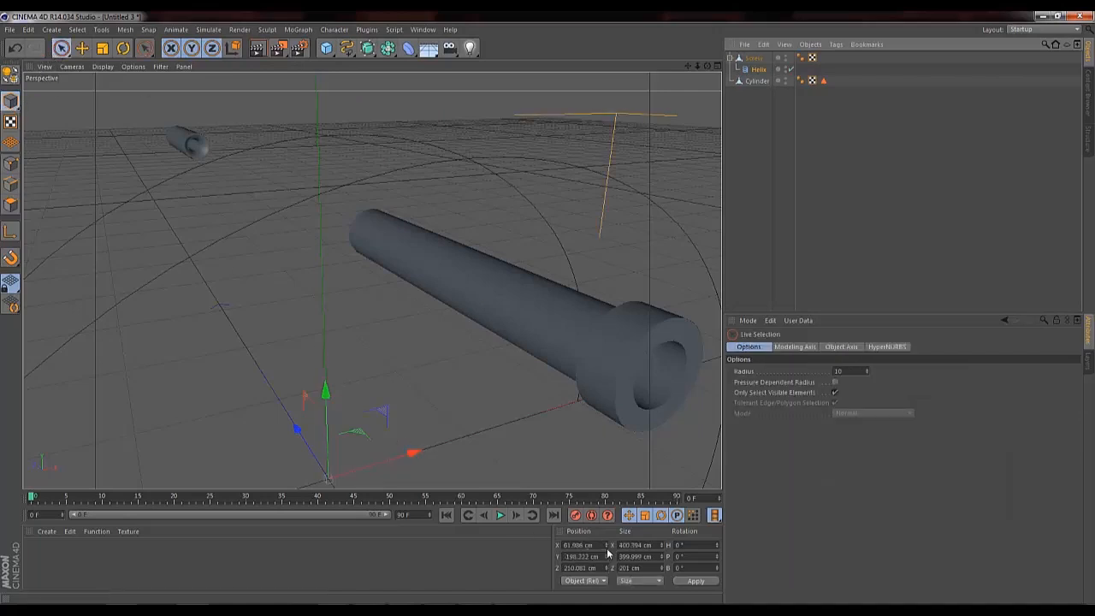
pyautogui.click(602, 547)
pyautogui.write('0')
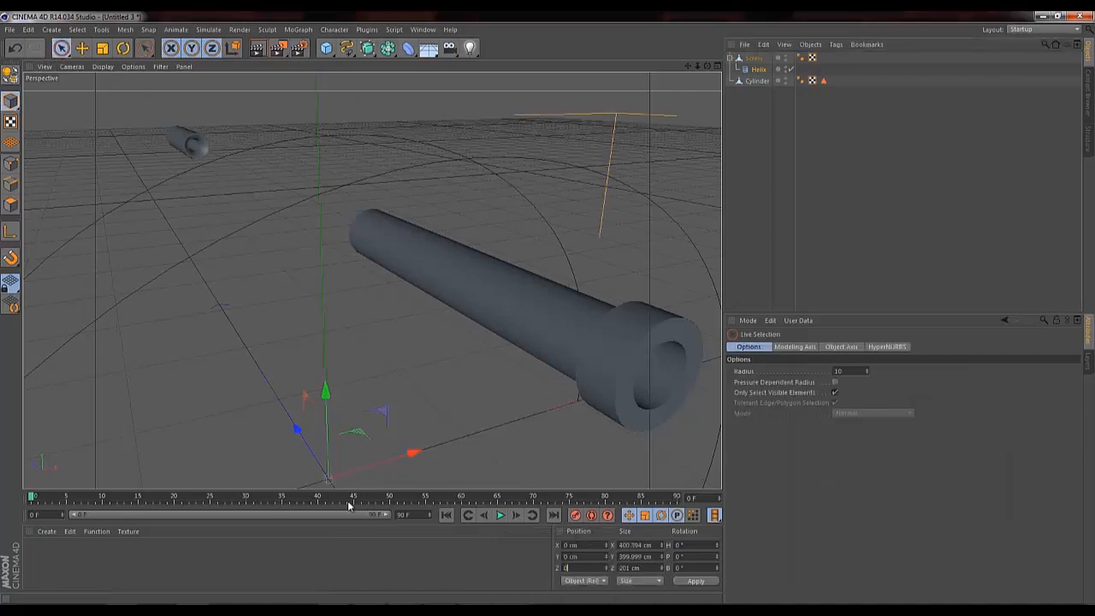
pyautogui.press('Return')
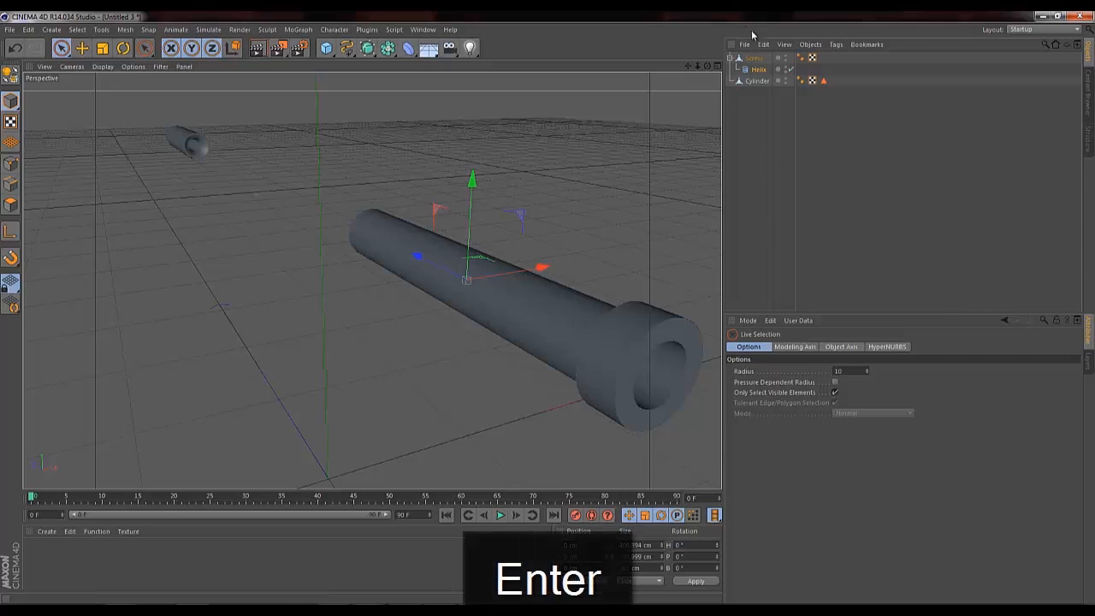
# Set the Helix's start radius and end radius to 4 cm.
pyautogui.click(757, 70)
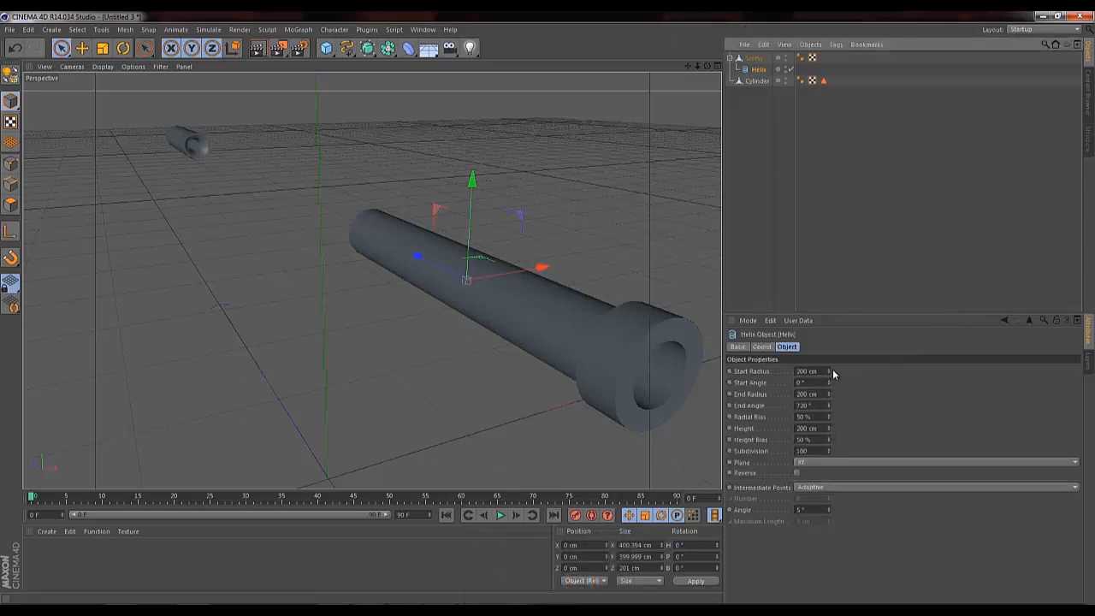
pyautogui.click(823, 371)
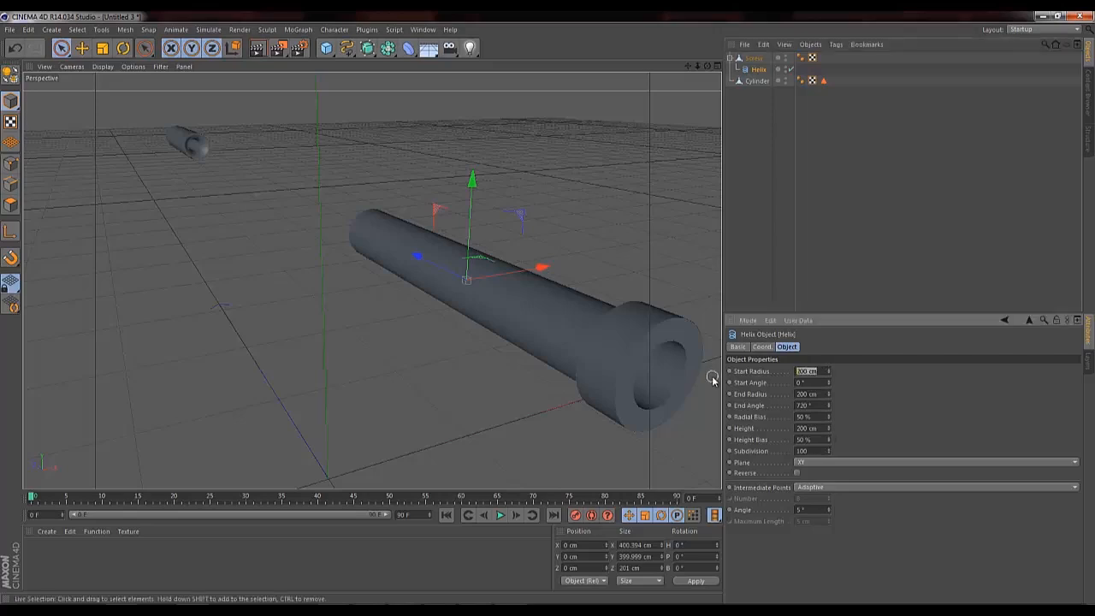
pyautogui.write('4')
pyautogui.press('Tab')
pyautogui.press('Tab')
pyautogui.write('4')
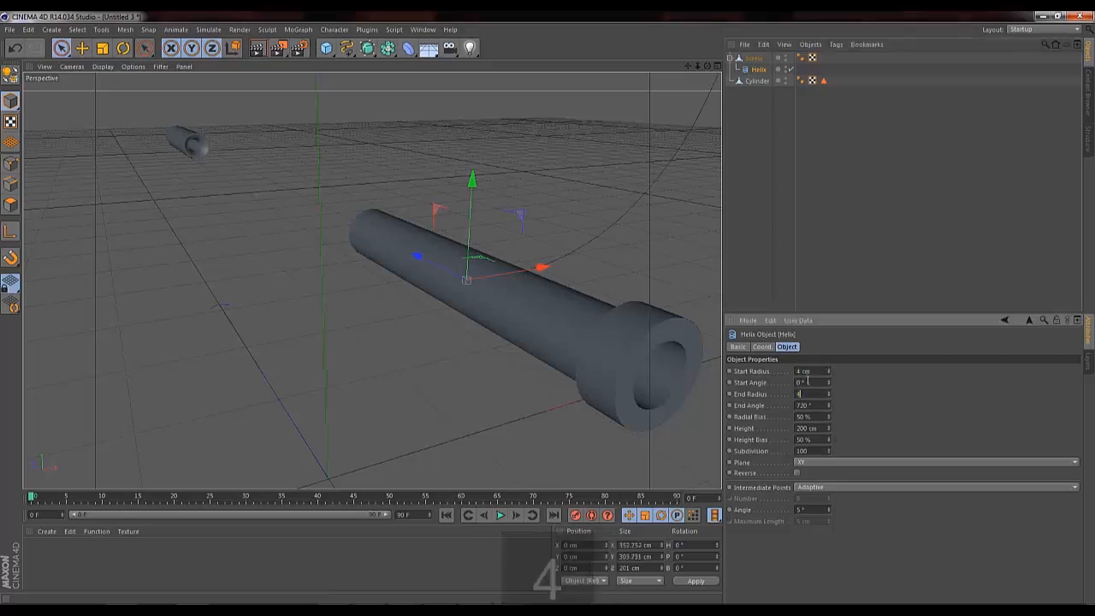
pyautogui.press('Return')
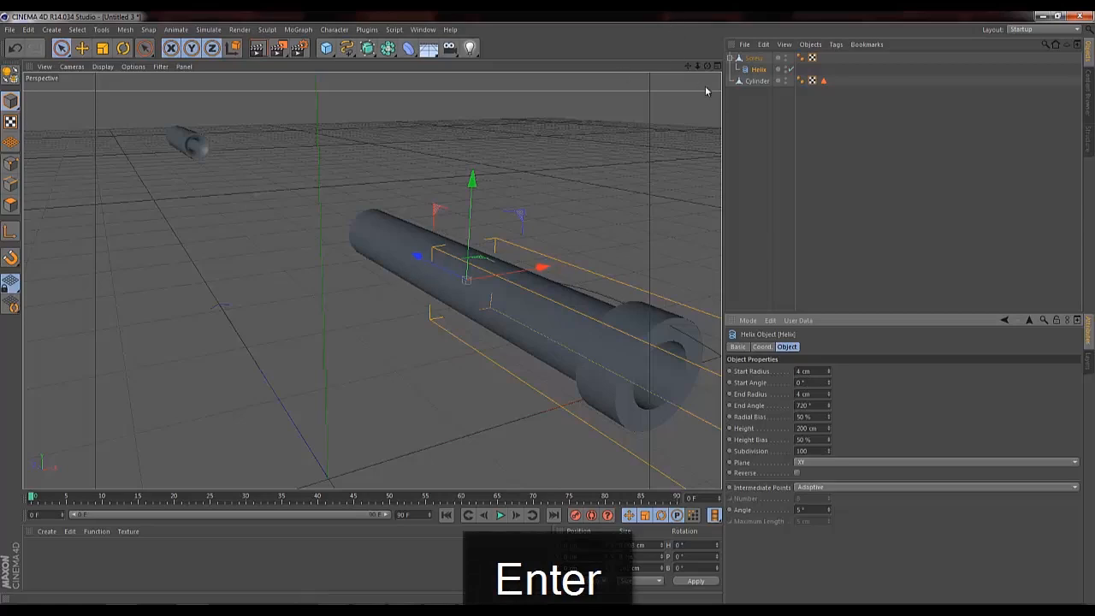
# Move the Helix along Z to about 25.2 cm, at the far end of the Screw shaft.
pyautogui.moveTo(417, 257); pyautogui.dragTo(327, 224)
pyautogui.moveTo(707, 66); pyautogui.dragTo(396, 222)
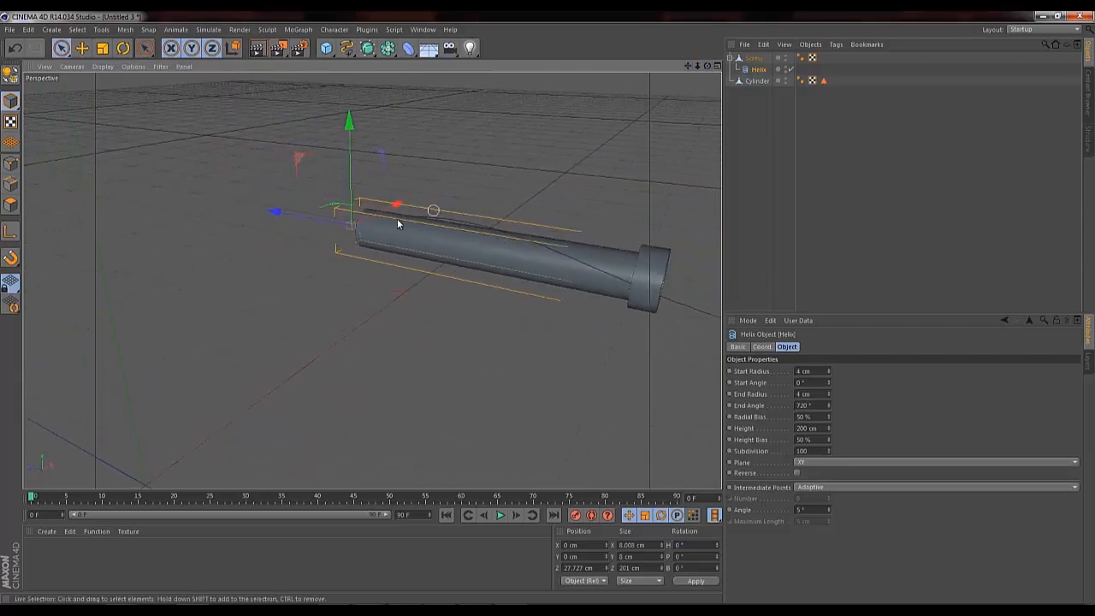
pyautogui.moveTo(292, 214); pyautogui.dragTo(305, 219)
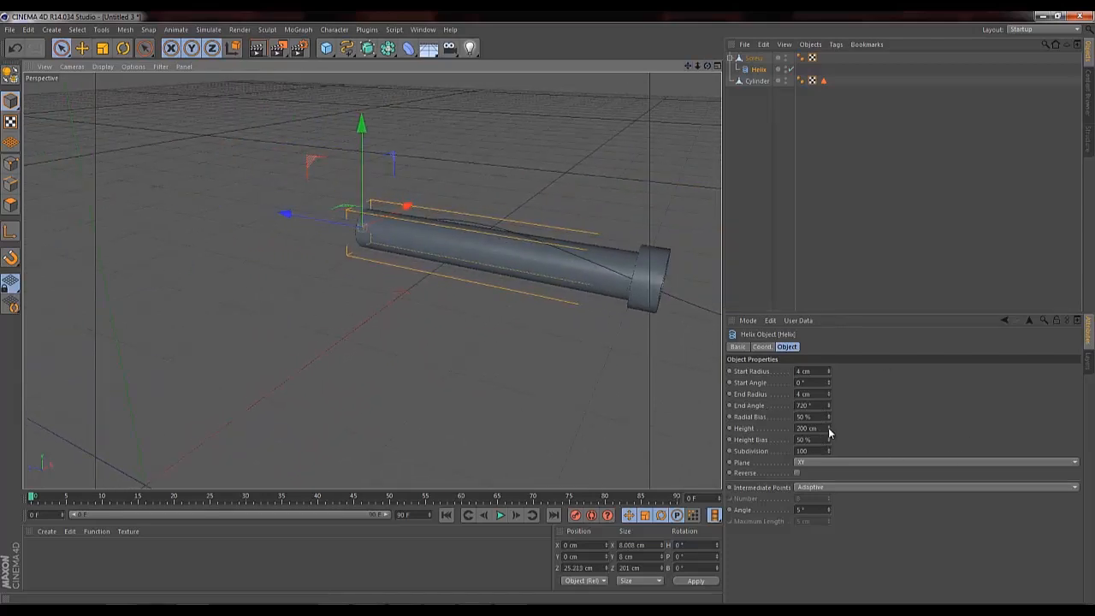
# Set the Helix's height to 47 cm and its end angle to 3530° so it winds along the Screw shaft.
pyautogui.moveTo(828, 433); pyautogui.dragTo(829, 433)
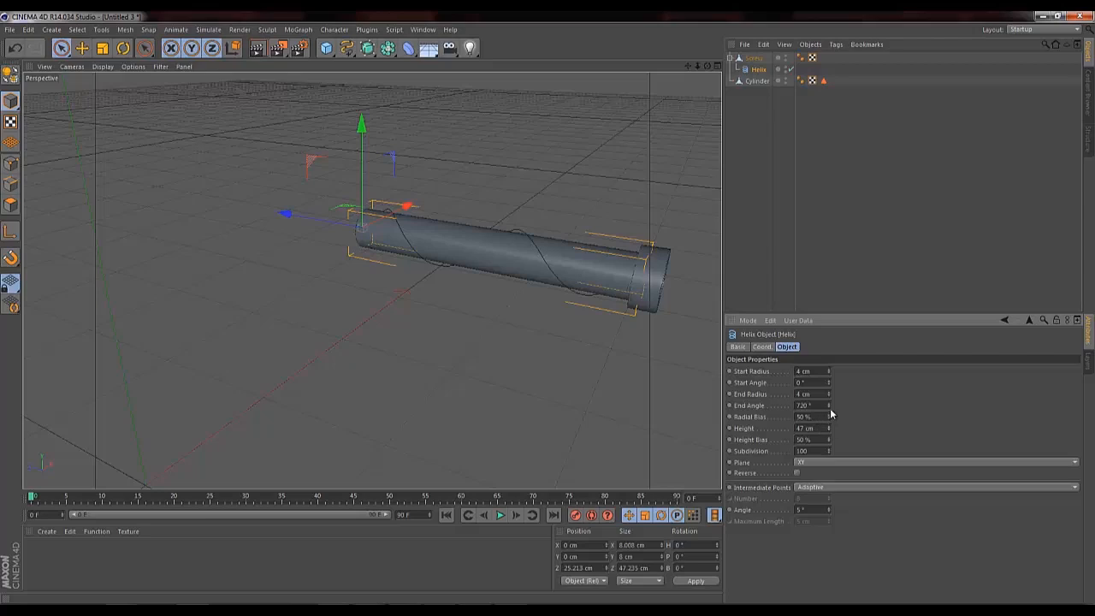
pyautogui.moveTo(827, 405); pyautogui.dragTo(828, 409)
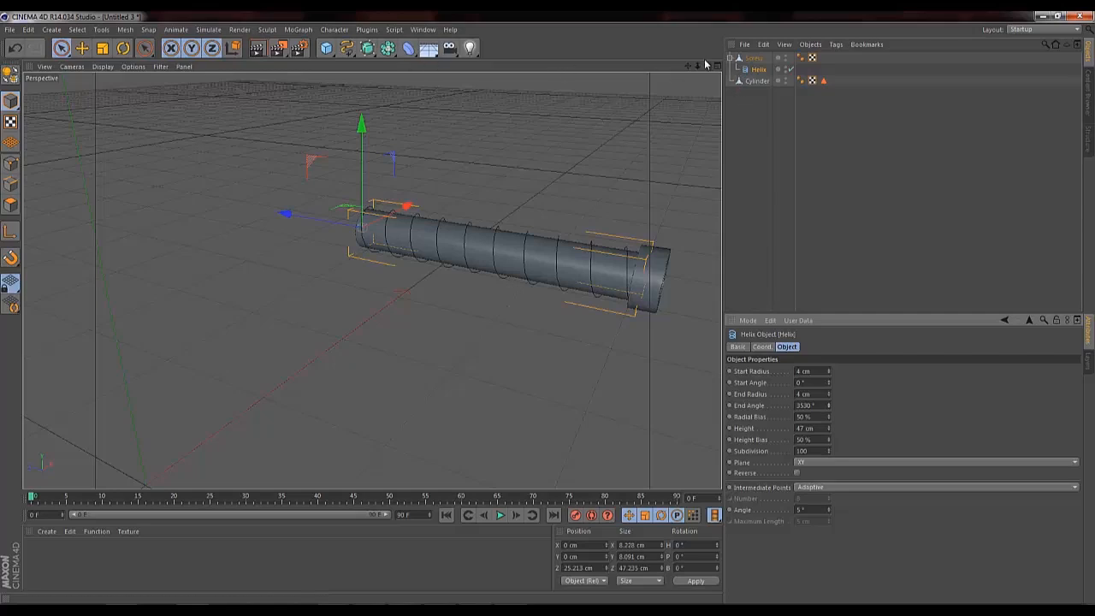
# Render the active view to check how the Screw and its Helix look.
pyautogui.scroll(-3, 547, 309)
pyautogui.keyDown('alt'); pyautogui.moveTo(551, 312); pyautogui.dragTo(591, 310); pyautogui.keyUp('alt')
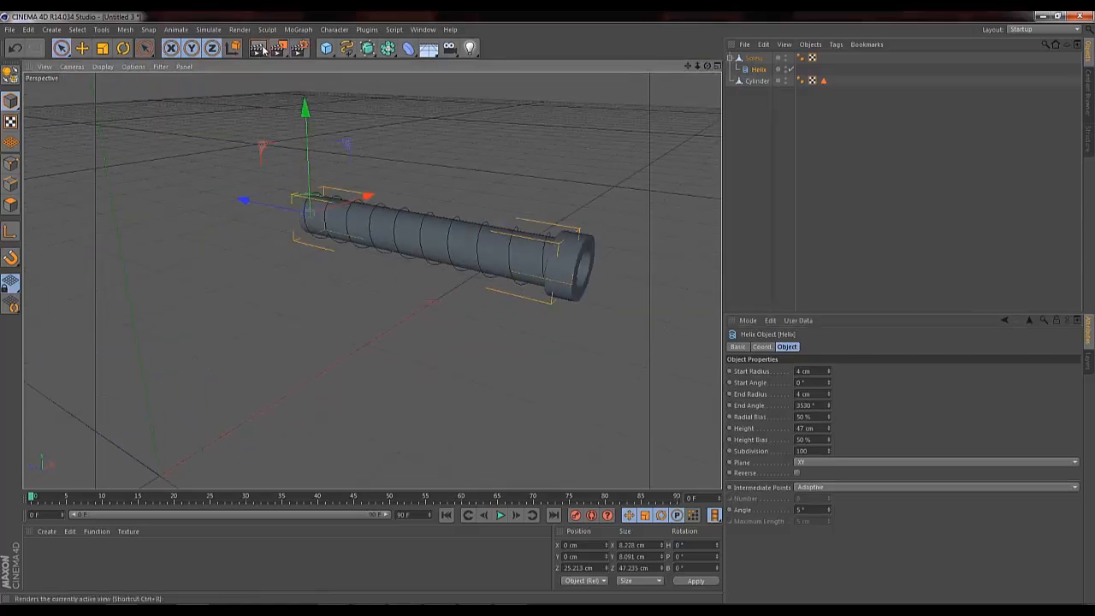
pyautogui.click(264, 49)
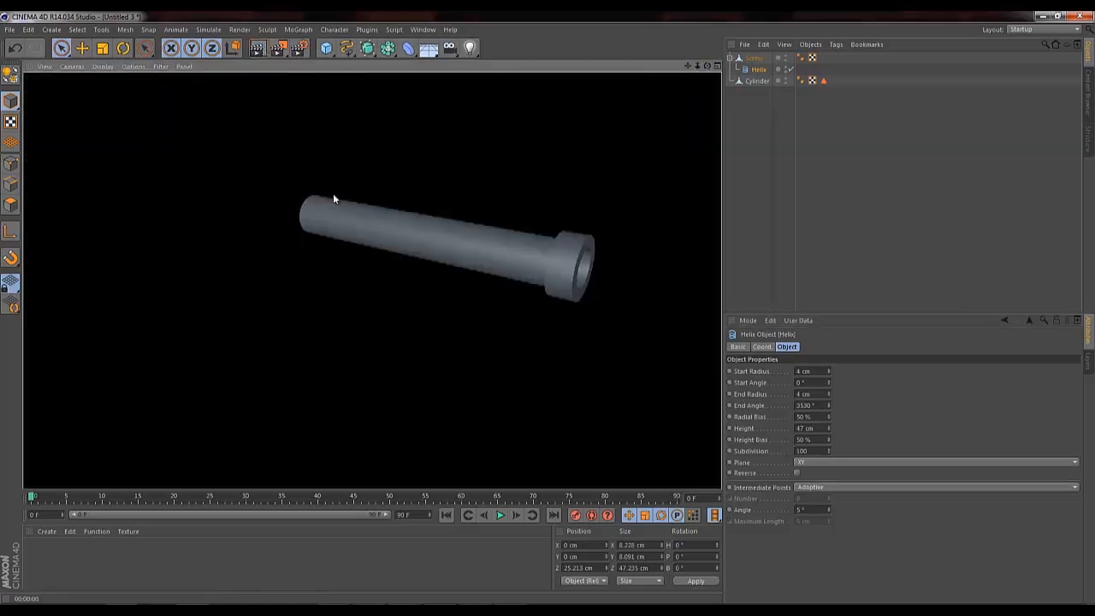
# Wrap the Helix in a Sweep NURBS generator, keeping it inside the Screw's hierarchy.
pyautogui.click(355, 50)
pyautogui.click(387, 48)
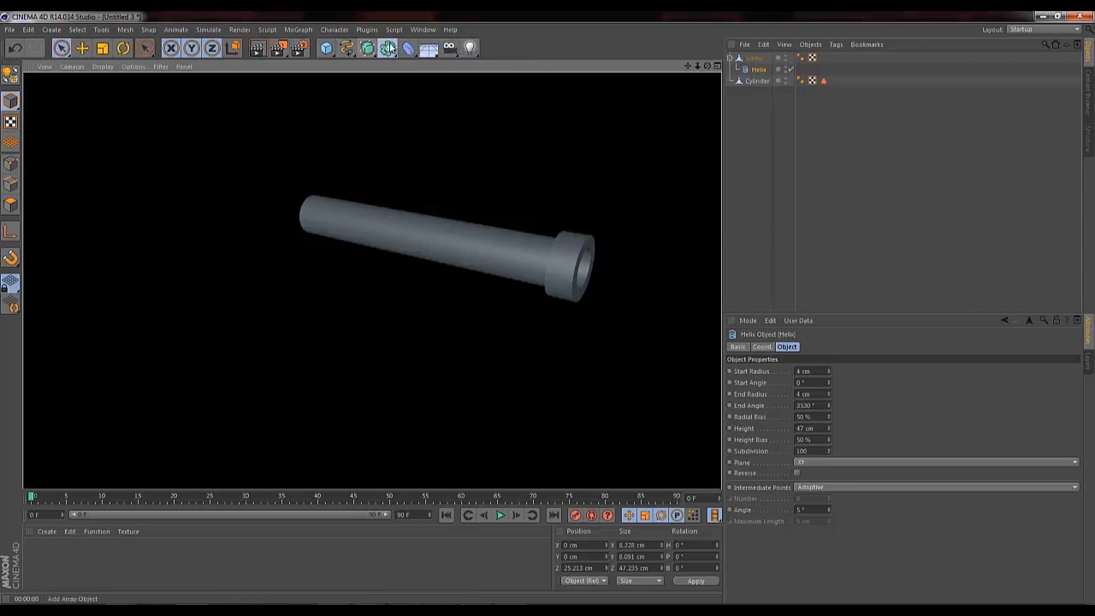
pyautogui.click(367, 48)
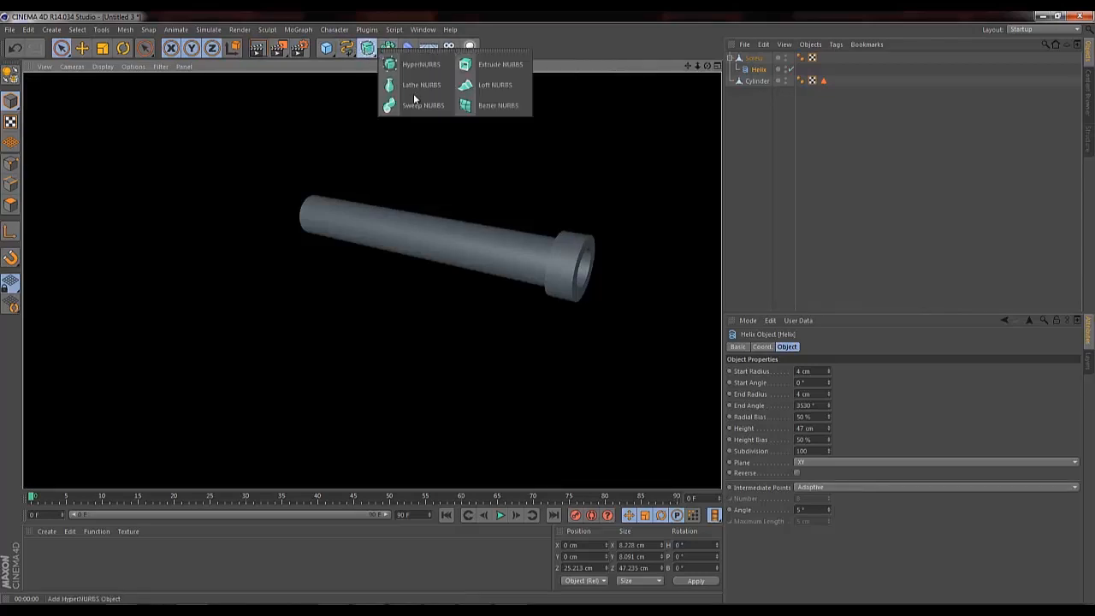
pyautogui.keyDown('alt'); pyautogui.click(428, 105); pyautogui.keyUp('alt')
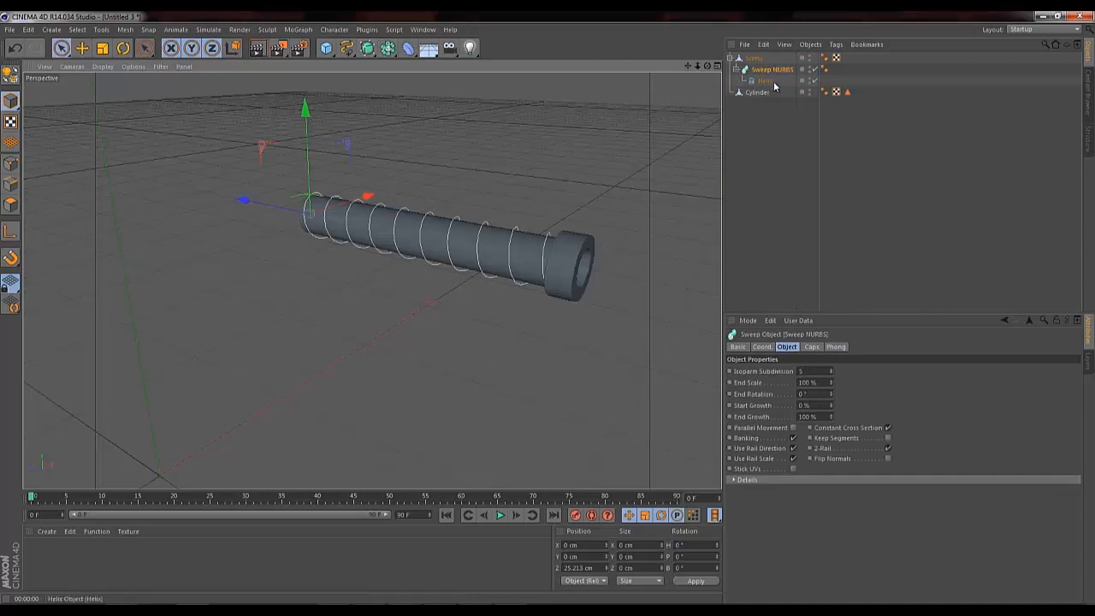
# Add a 4-Side spline and place it above the Helix inside the Sweep NURBS as the thread's profile.
pyautogui.click(346, 48)
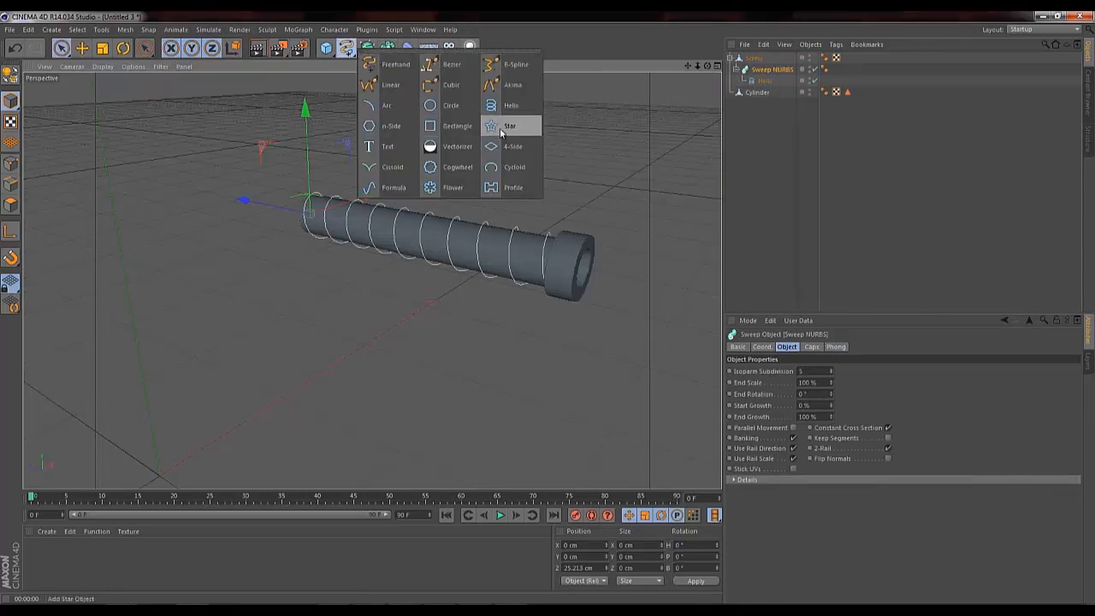
pyautogui.click(507, 145)
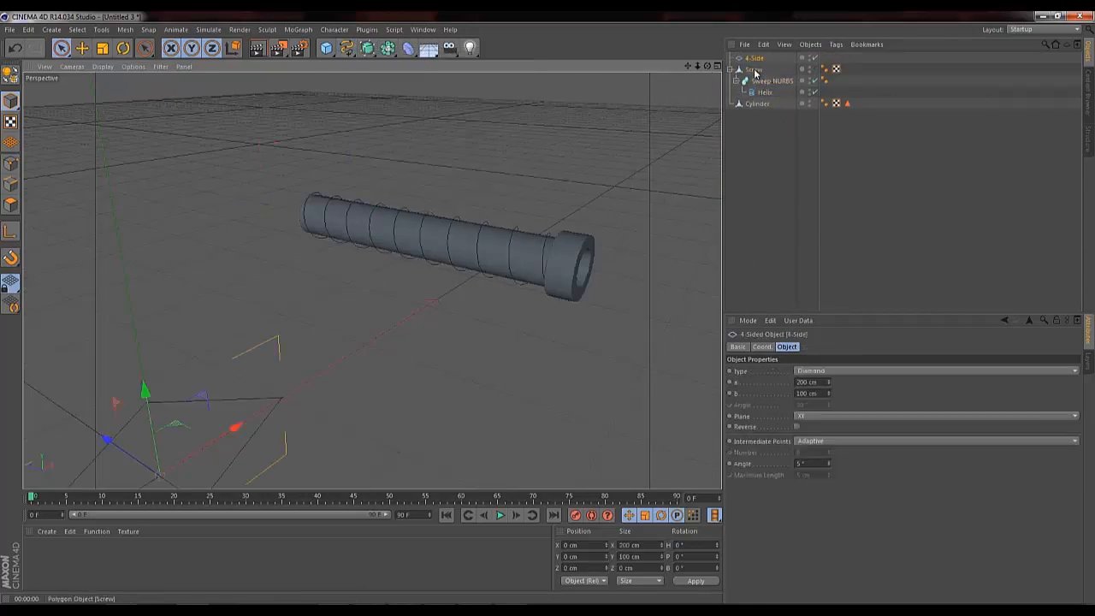
pyautogui.moveTo(754, 59); pyautogui.dragTo(763, 86)
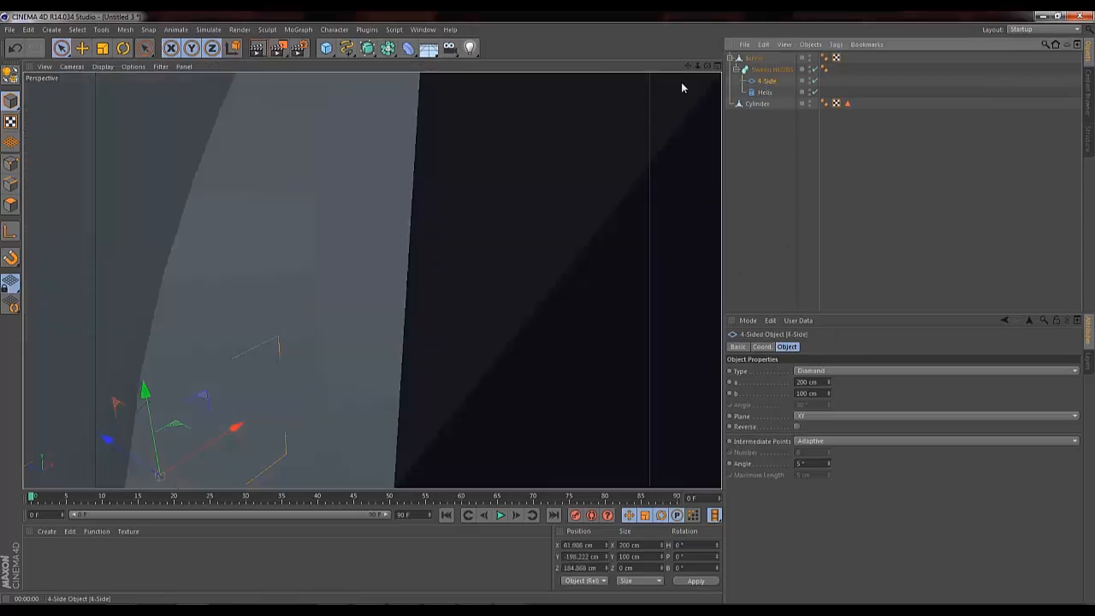
# Shrink the 4-Side diamond profile by setting a to 2 cm and b to 1 cm.
pyautogui.moveTo(697, 66); pyautogui.dragTo(549, 306)
pyautogui.hotkey('ctrl', 'r')
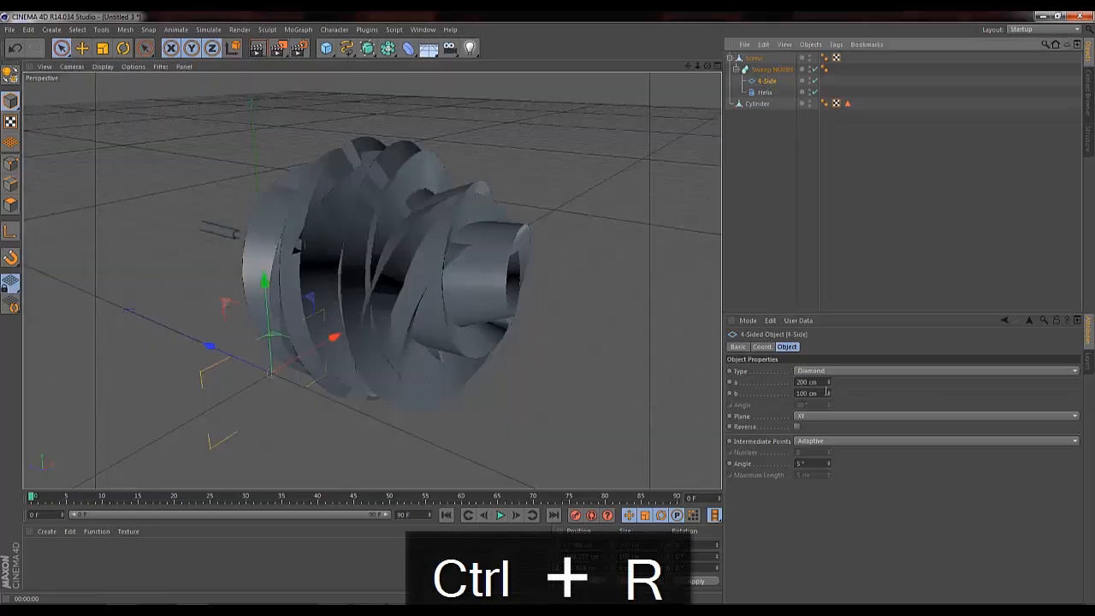
pyautogui.moveTo(822, 384); pyautogui.dragTo(732, 392)
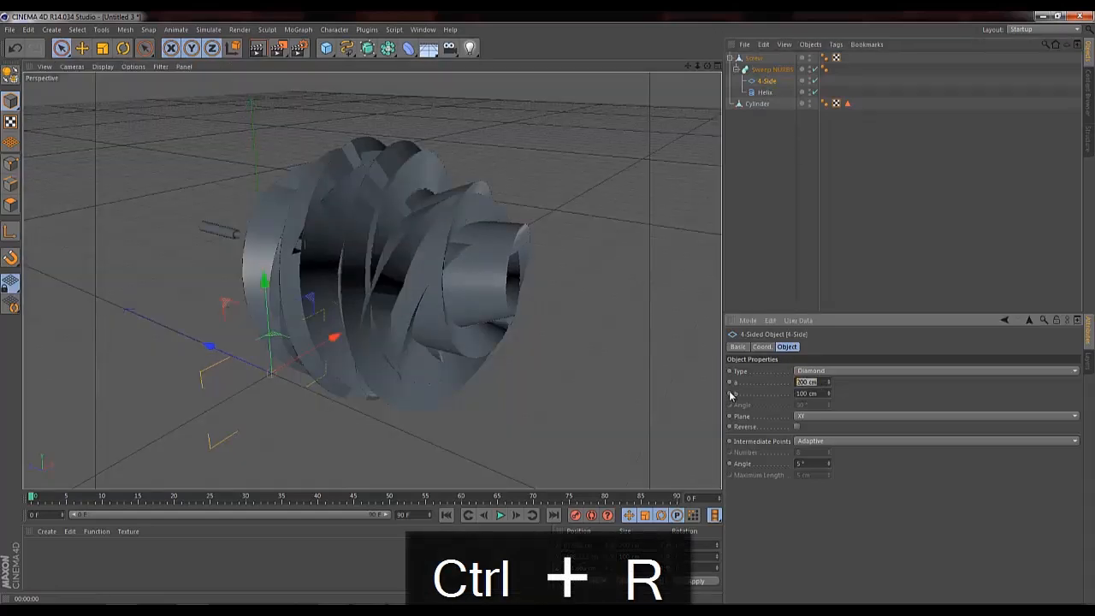
pyautogui.write('2')
pyautogui.press('Tab')
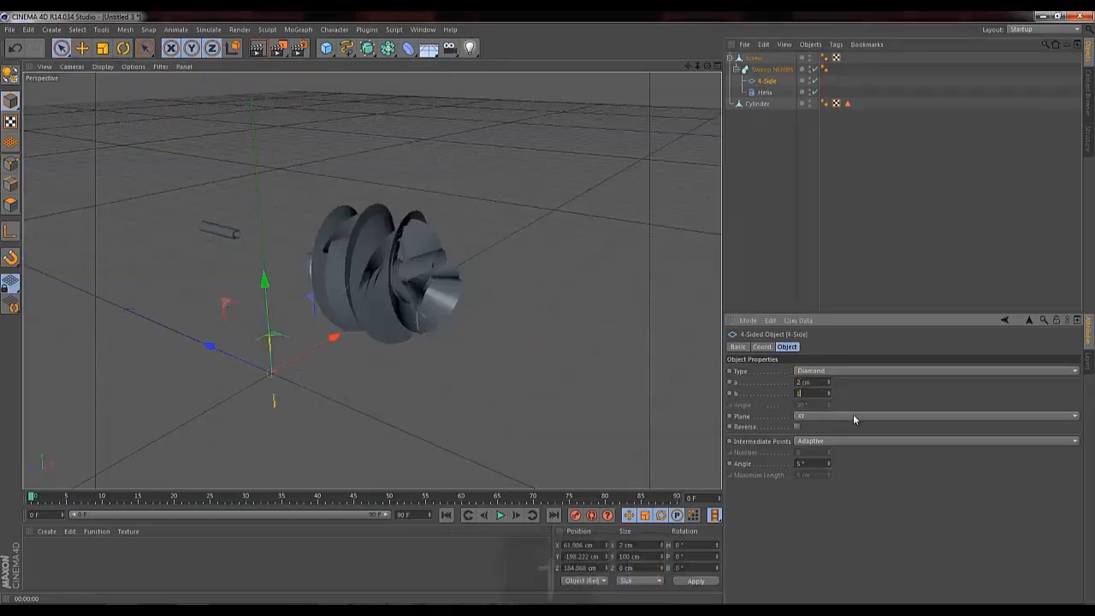
pyautogui.write('1')
pyautogui.press('Return')
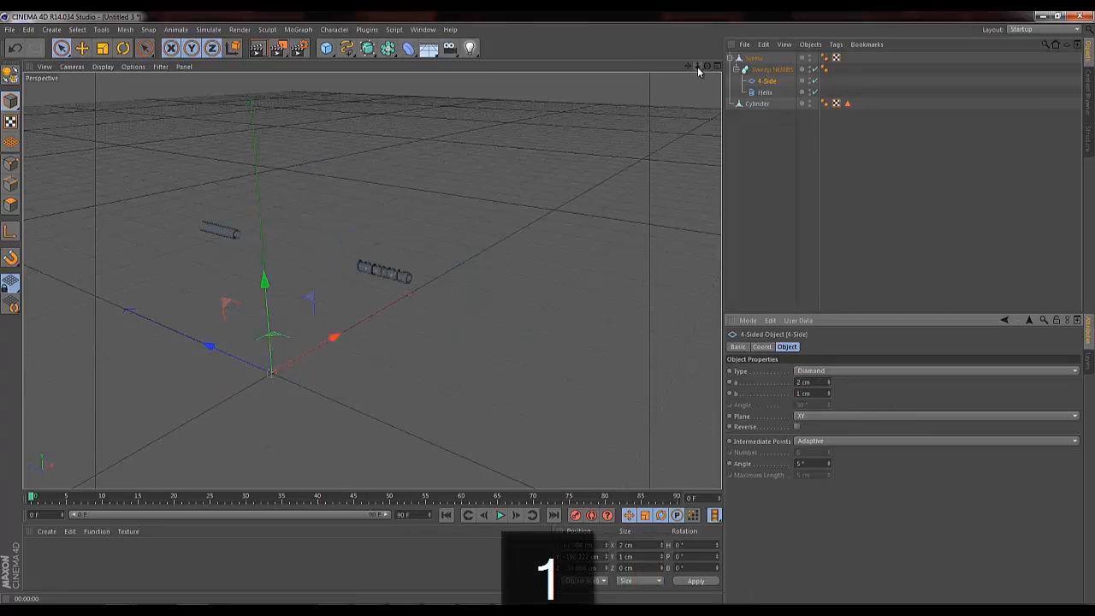
# Turn off Banking and turn on Parallel Movement for the Sweep NURBS thread.
pyautogui.moveTo(698, 68); pyautogui.dragTo(552, 308)
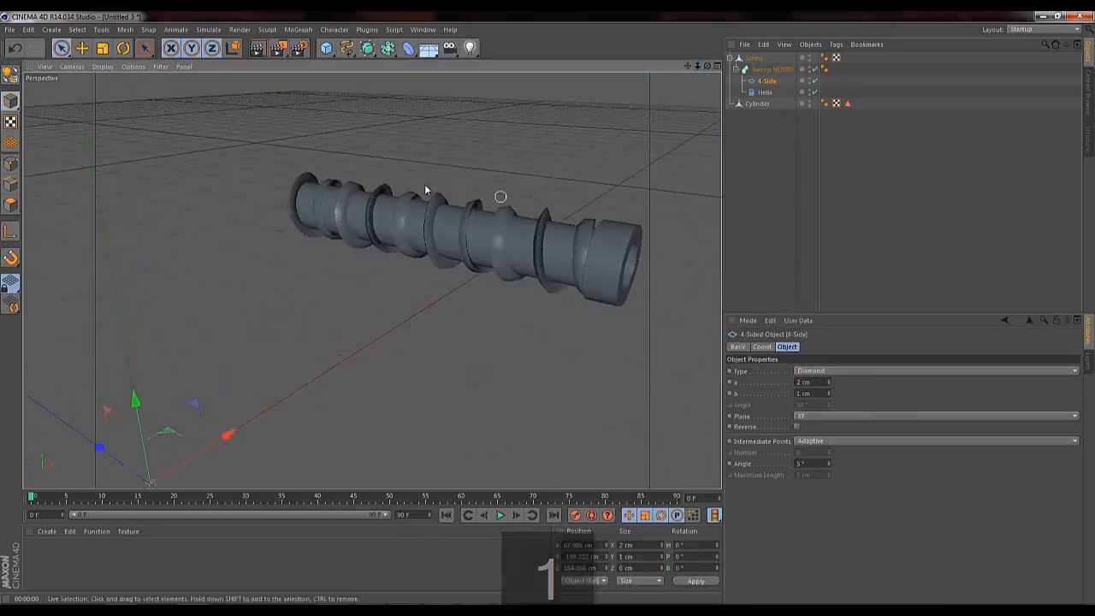
pyautogui.click(773, 69)
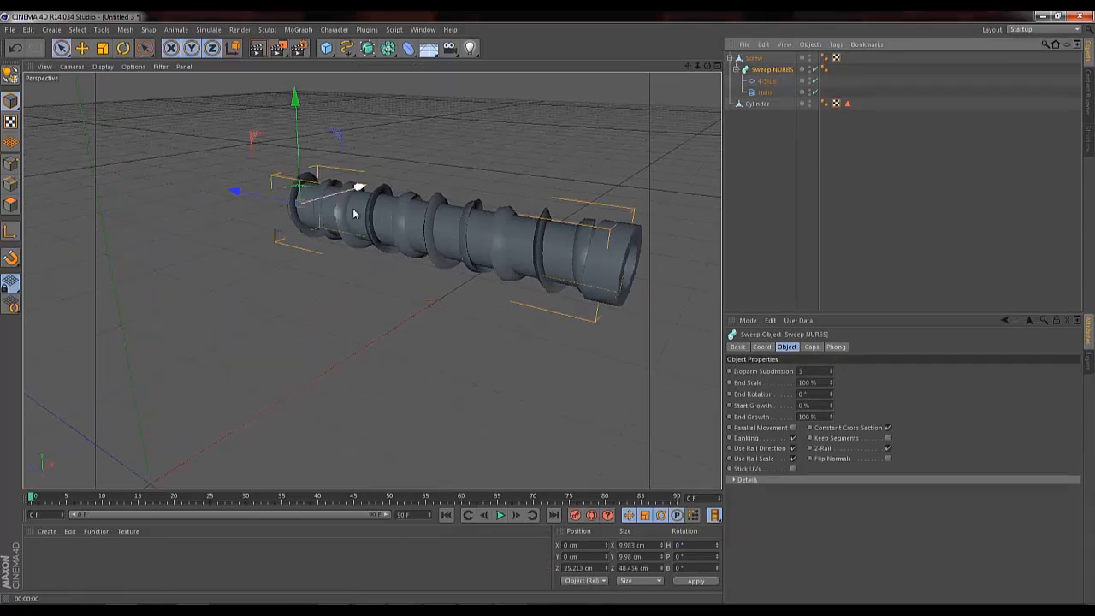
pyautogui.click(793, 427)
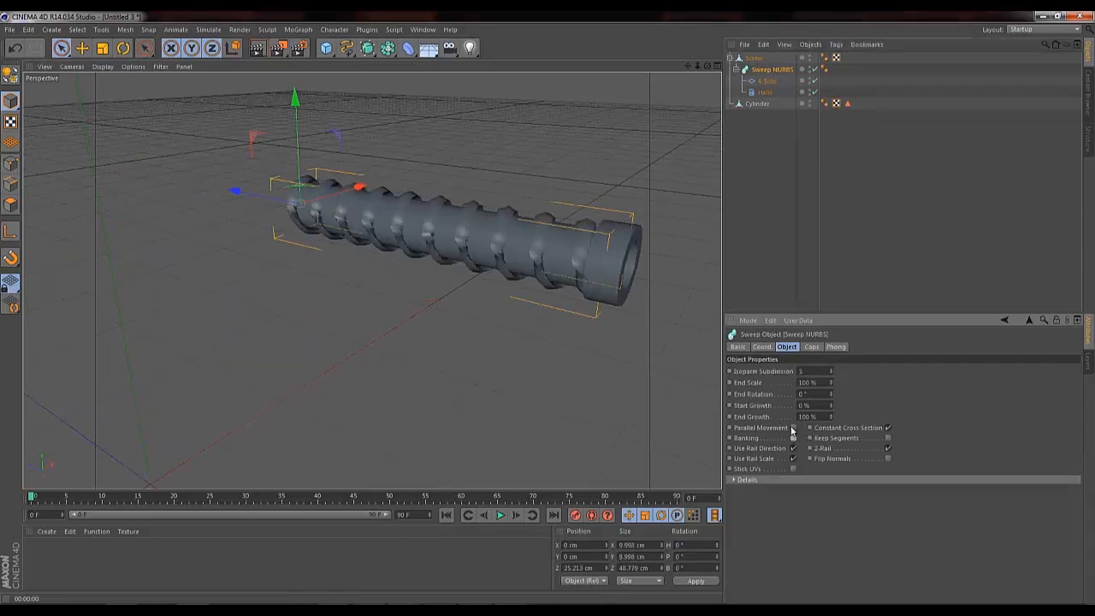
pyautogui.click(792, 427)
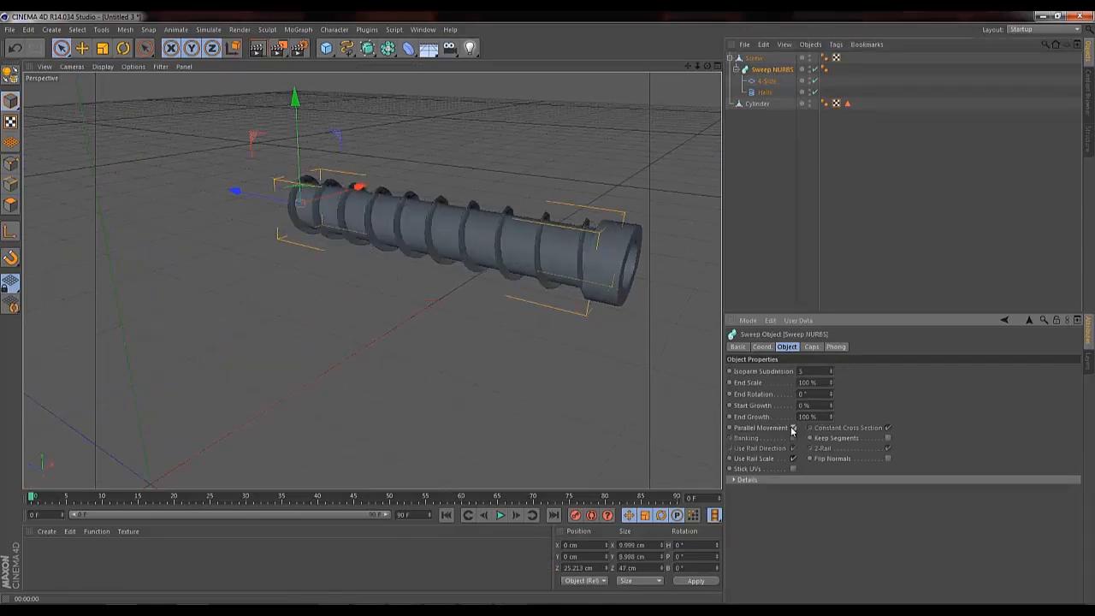
# Set the Helix's start radius and end radius to 3.5 cm so the thread sits closer to the shaft.
pyautogui.click(765, 92)
pyautogui.click(816, 373)
pyautogui.press('Down')
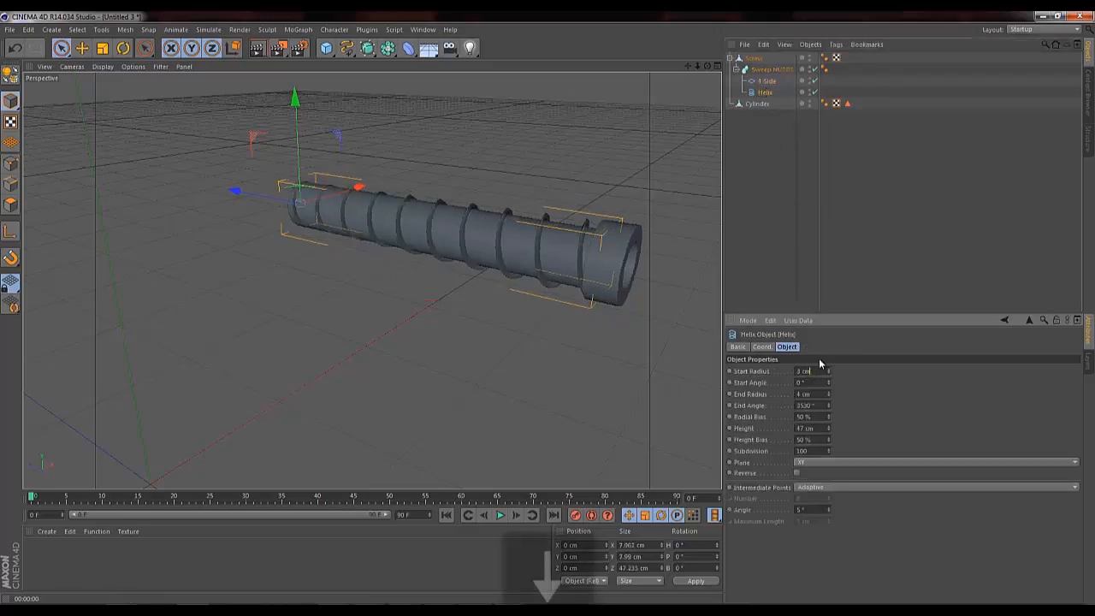
pyautogui.press('Up')
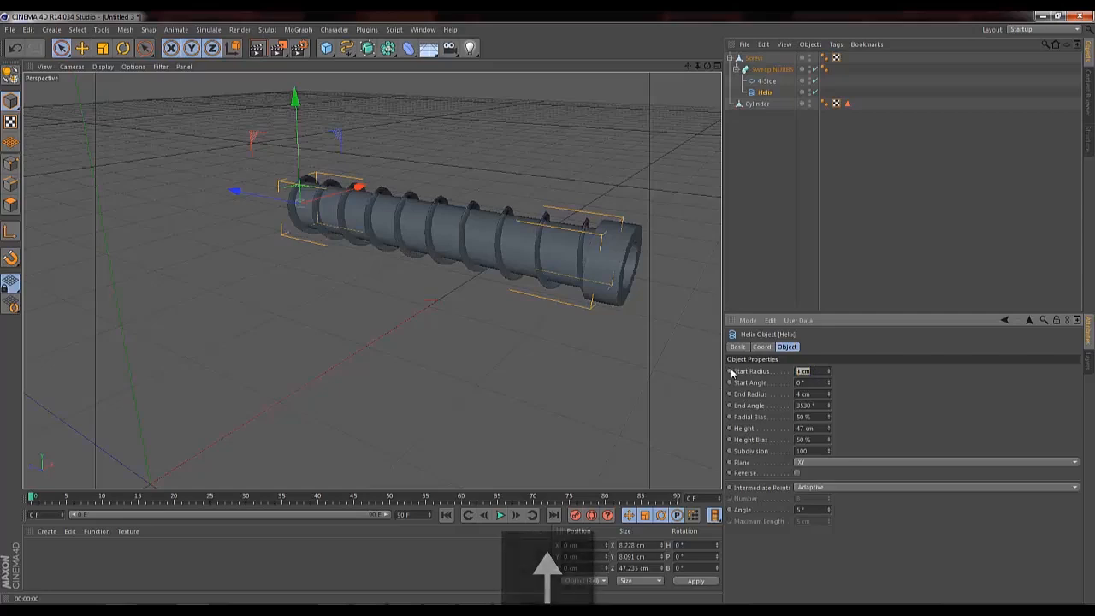
pyautogui.write('3.5')
pyautogui.press('Tab')
pyautogui.write('3.5')
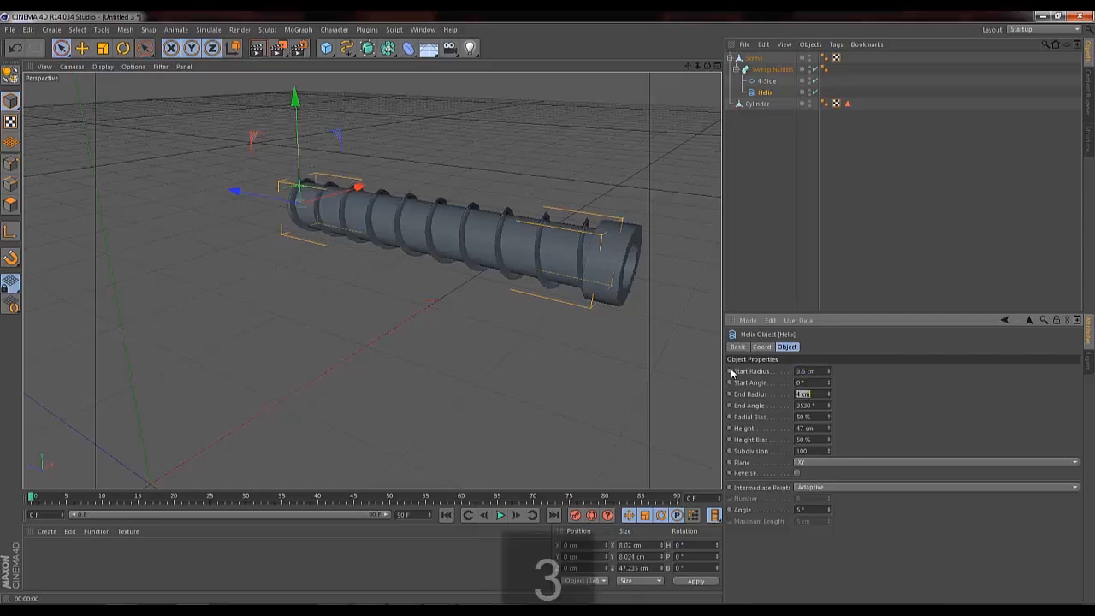
pyautogui.press('Return')
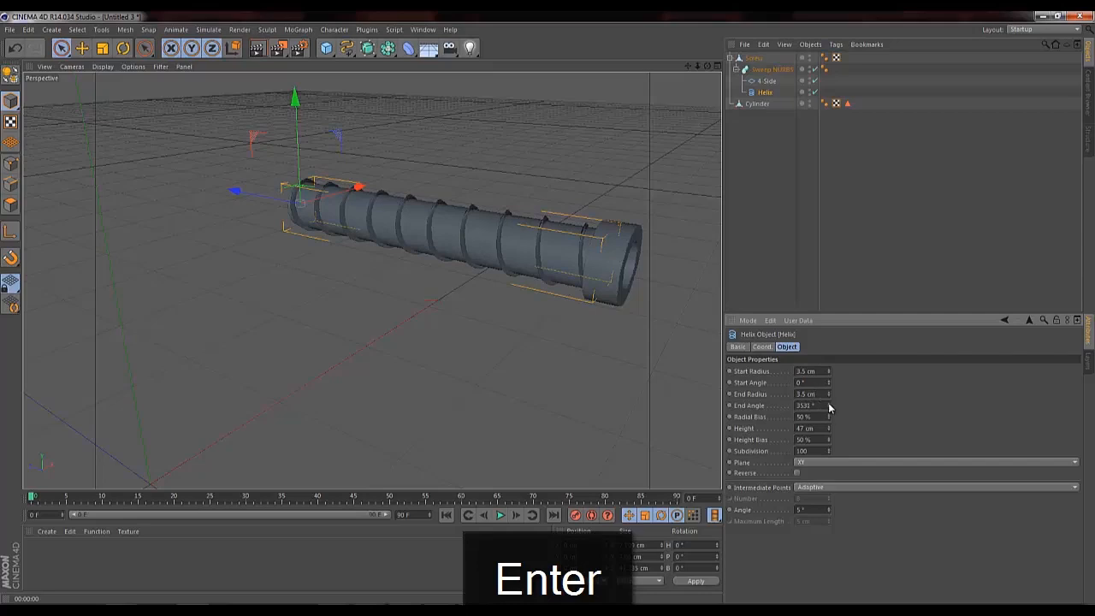
# Increase the Helix's end angle to about 7954° to pack the thread more tightly along the shaft.
pyautogui.moveTo(828, 404); pyautogui.dragTo(824, 344)
pyautogui.moveTo(829, 388); pyautogui.dragTo(805, 278)
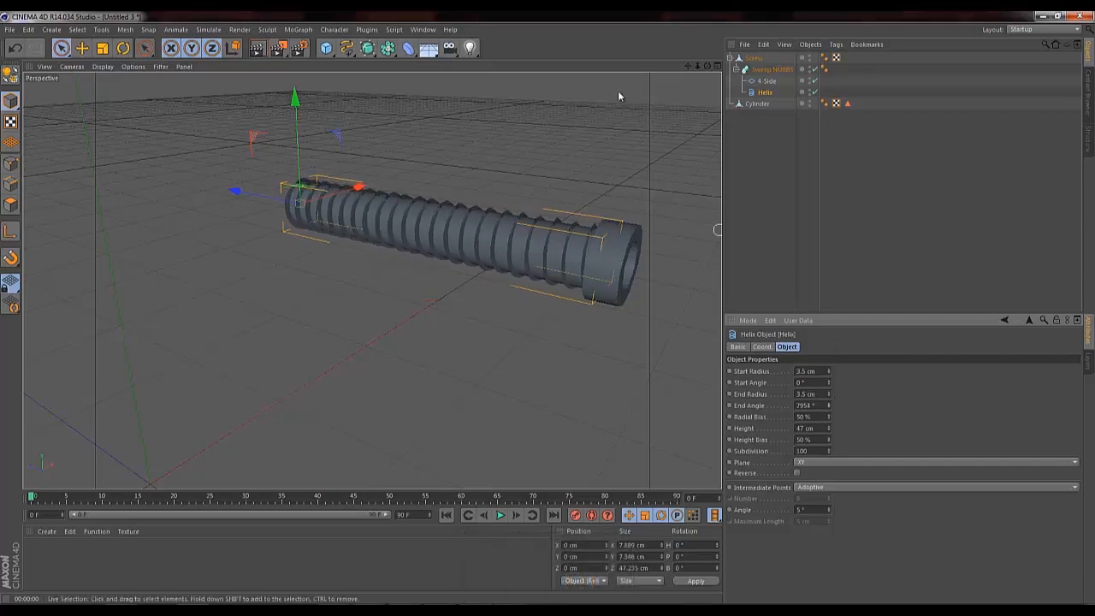
# Shift the Helix along Z to about -0.84 cm and set its height to 45 cm.
pyautogui.moveTo(707, 66); pyautogui.dragTo(3, 411)
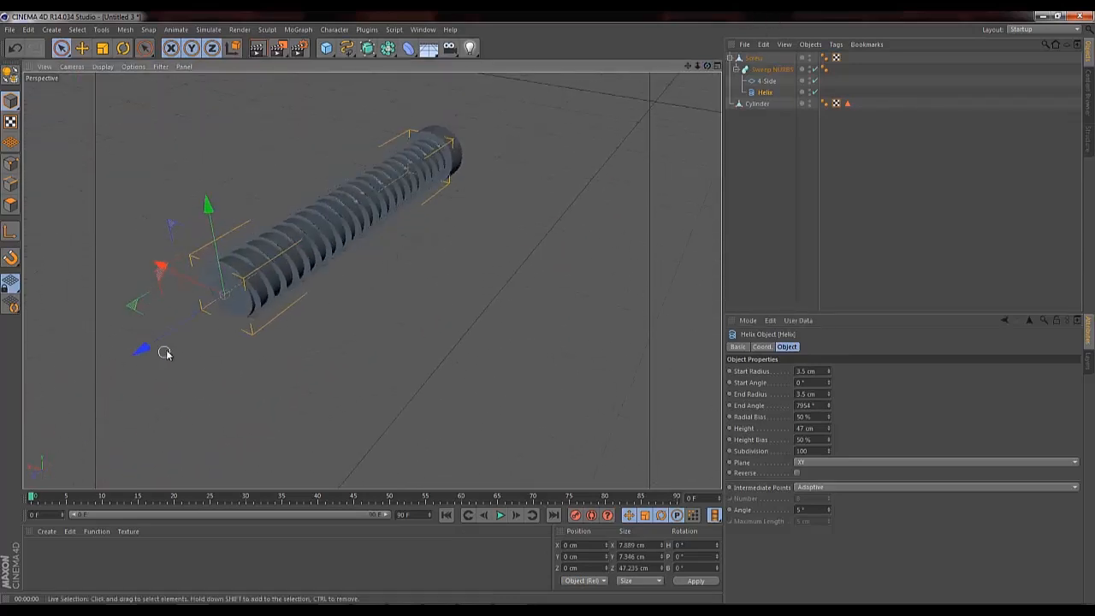
pyautogui.moveTo(142, 349); pyautogui.dragTo(157, 347)
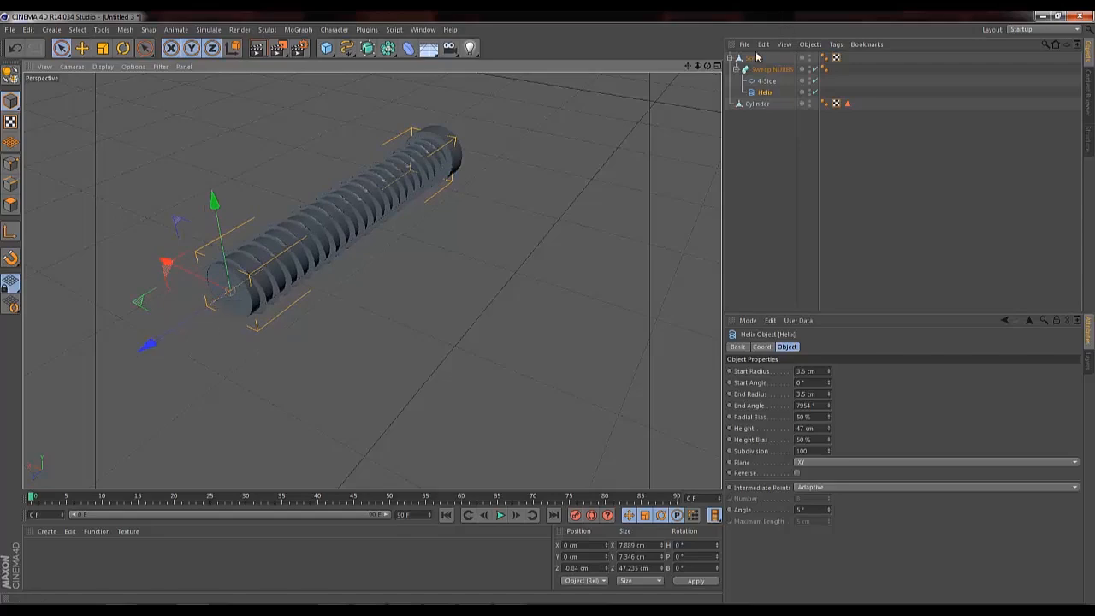
pyautogui.moveTo(706, 66); pyautogui.dragTo(372, 280)
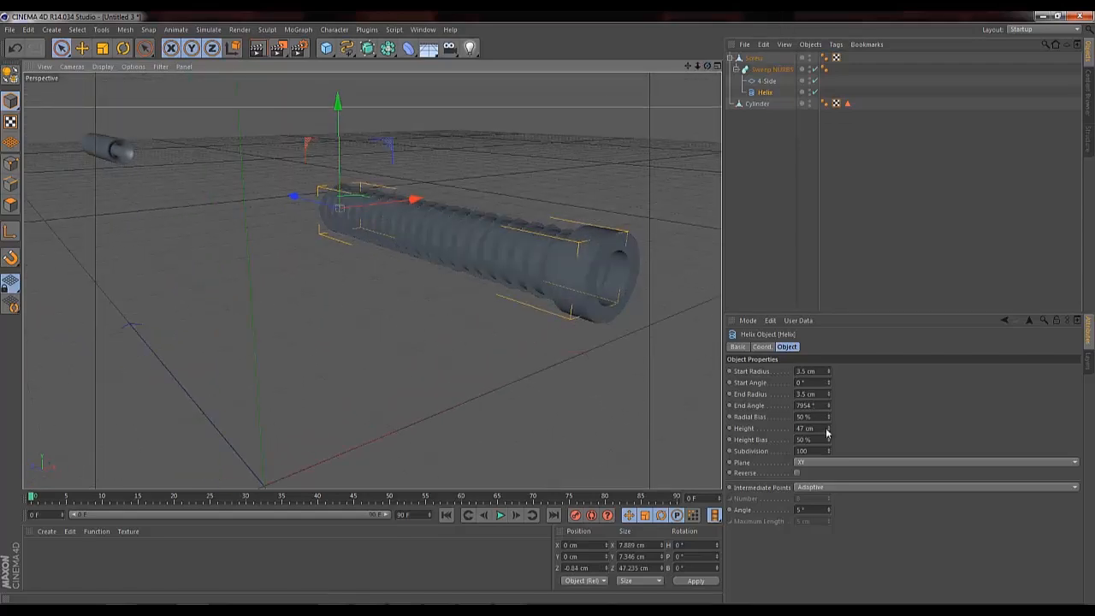
pyautogui.moveTo(827, 434); pyautogui.dragTo(828, 434)
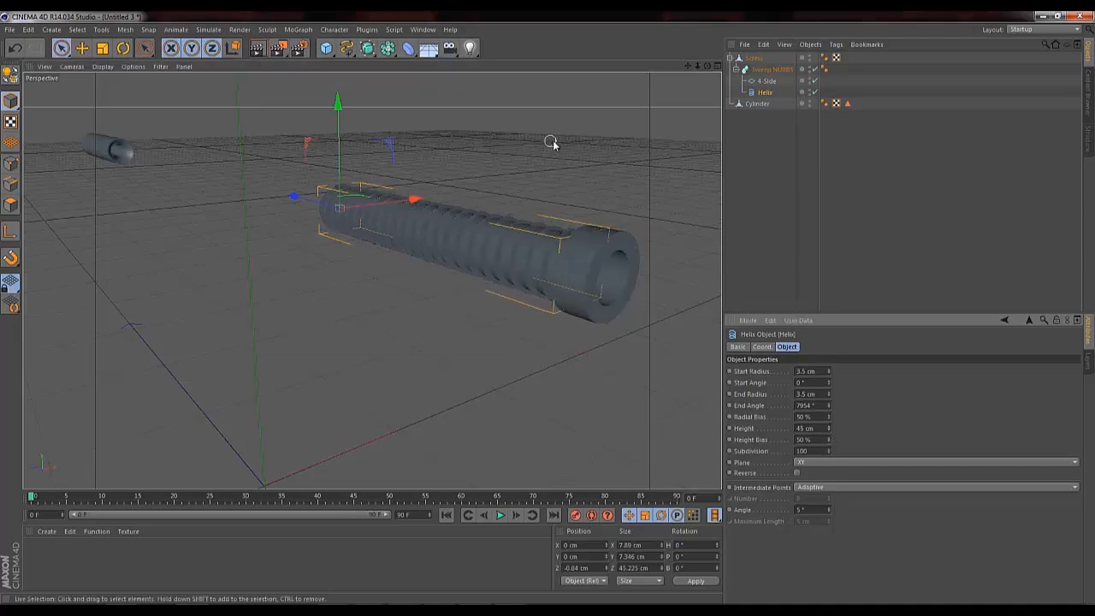
# Collapse the Screw's hierarchy and copy the whole Screw into the Untitled 2 document with the 3D letter.
pyautogui.click(731, 58)
pyautogui.click(755, 70)
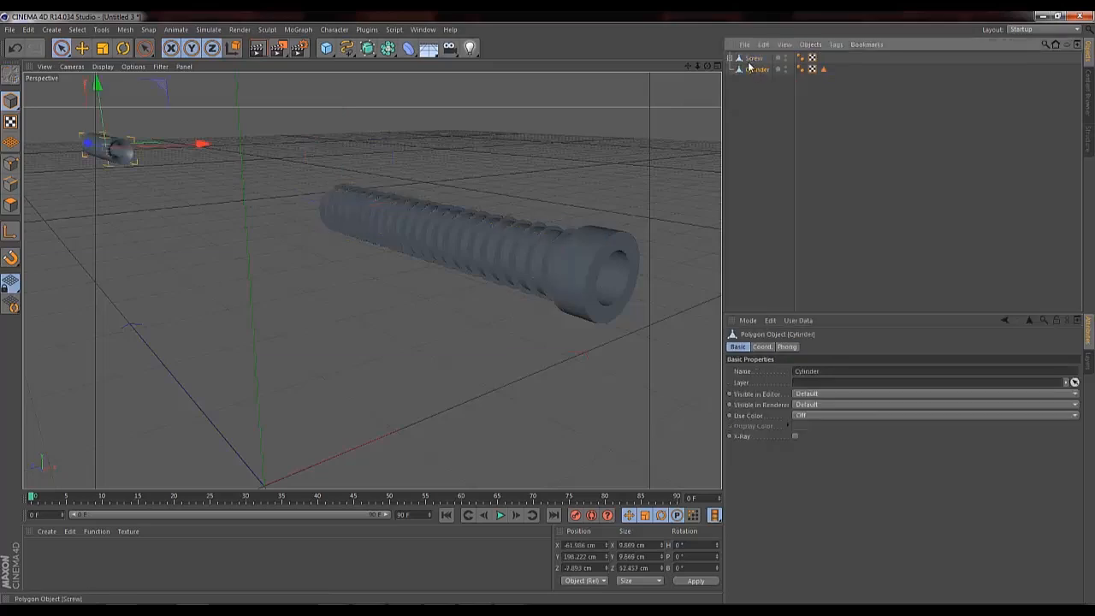
pyautogui.click(753, 57)
pyautogui.hotkey('ctrl', 'c')
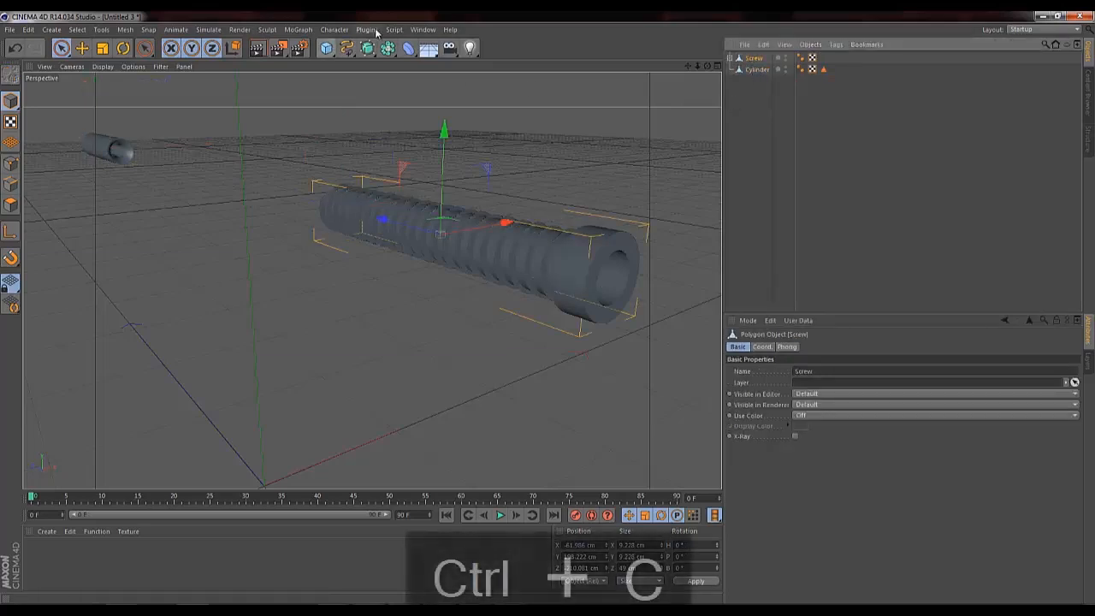
pyautogui.click(423, 30)
pyautogui.click(460, 266)
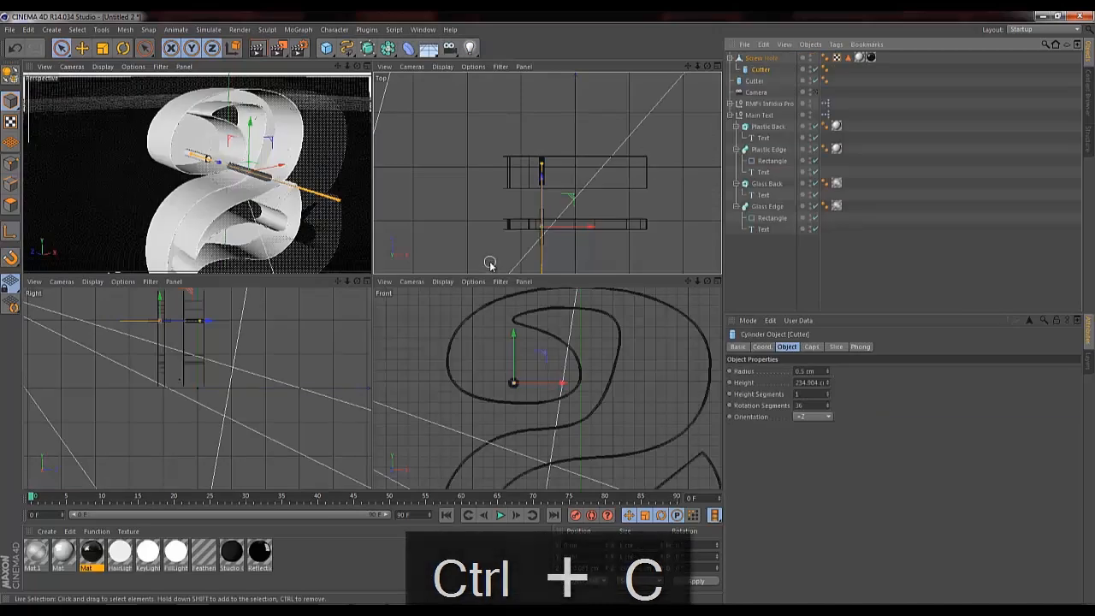
pyautogui.hotkey('ctrl', 'v')
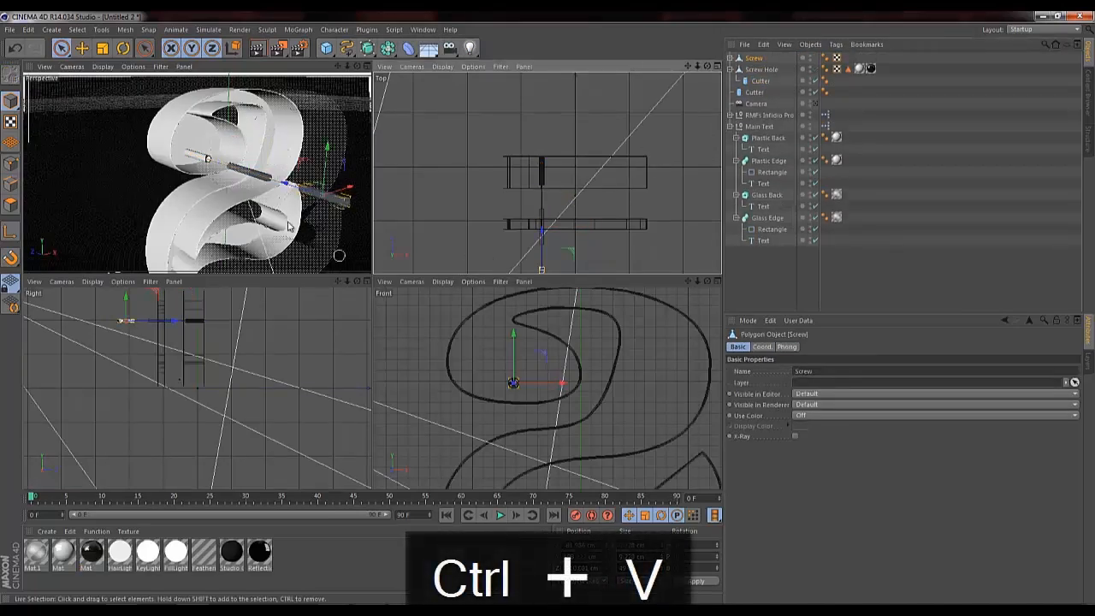
# Scale the pasted Screw down uniformly to about 7.4 × 7.4 × 39.2 cm.
pyautogui.moveTo(338, 67); pyautogui.dragTo(282, 59)
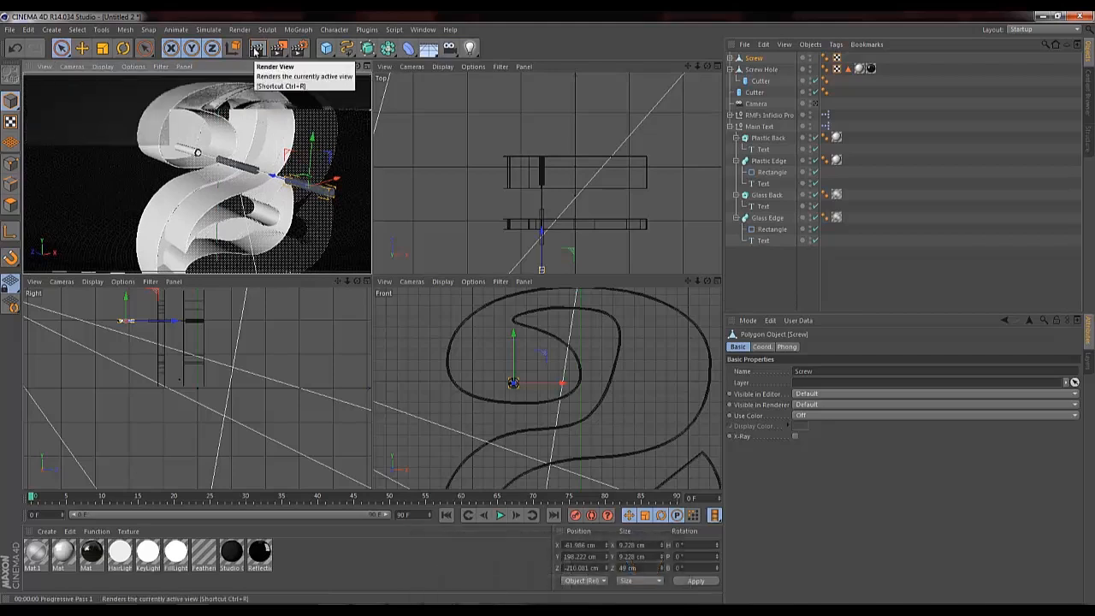
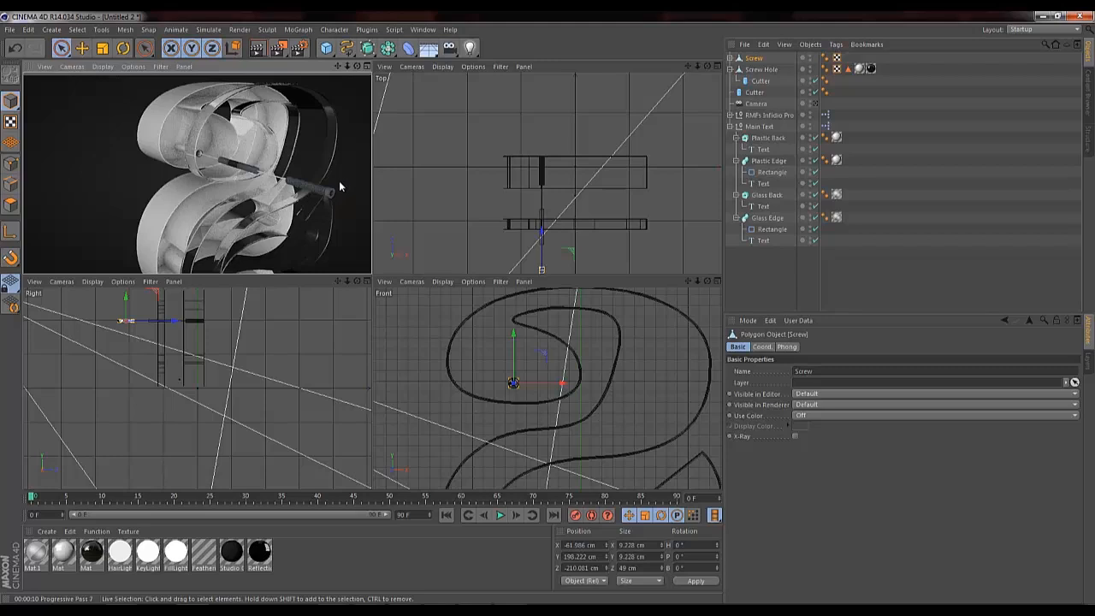
pyautogui.press('t')
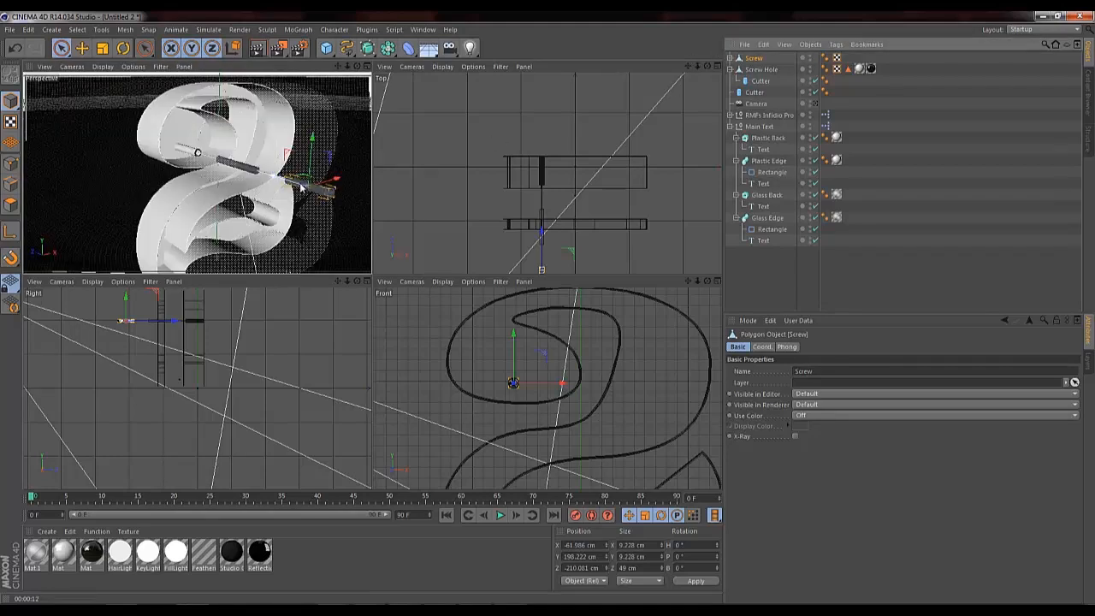
pyautogui.moveTo(359, 141); pyautogui.dragTo(290, 177)
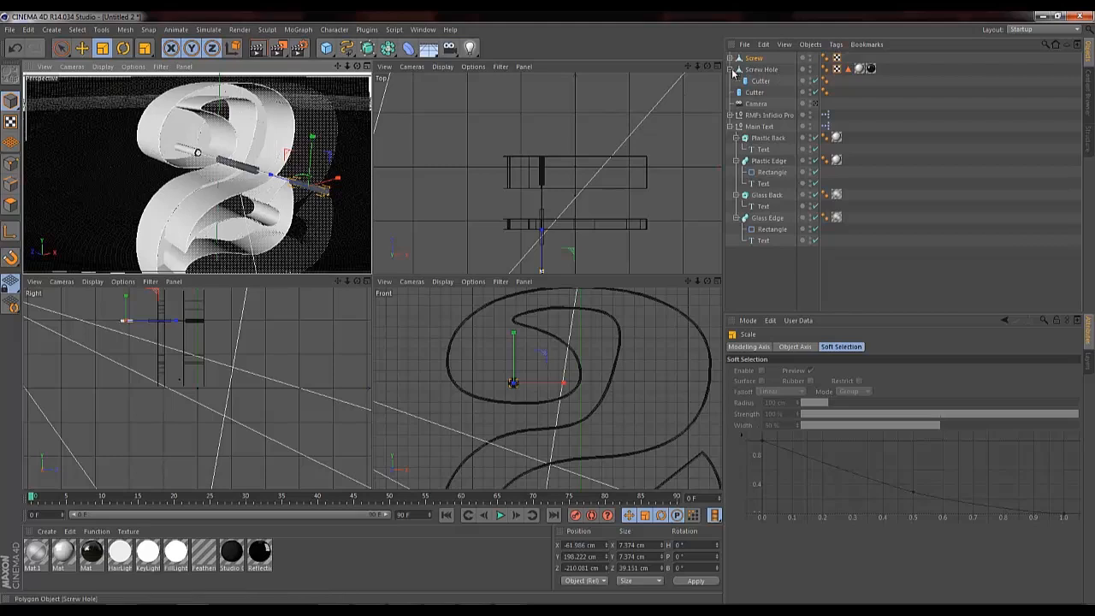
# Take the long, thin Cutter cylinder out of Screw Hole and place it at the top level of the hierarchy.
pyautogui.click(760, 81)
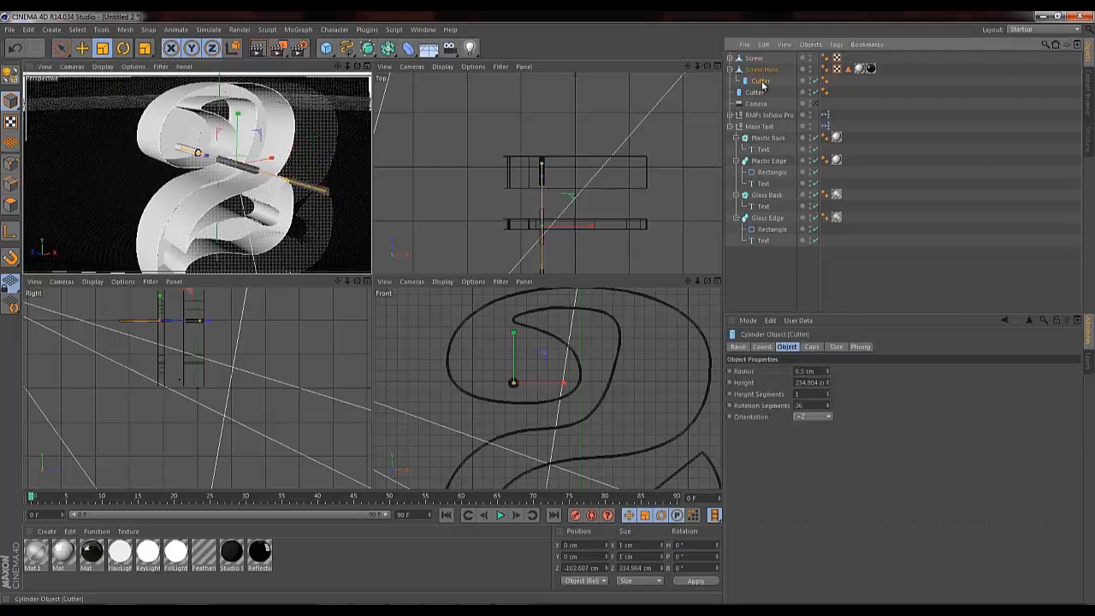
pyautogui.click(758, 91)
pyautogui.click(748, 81)
pyautogui.click(754, 93)
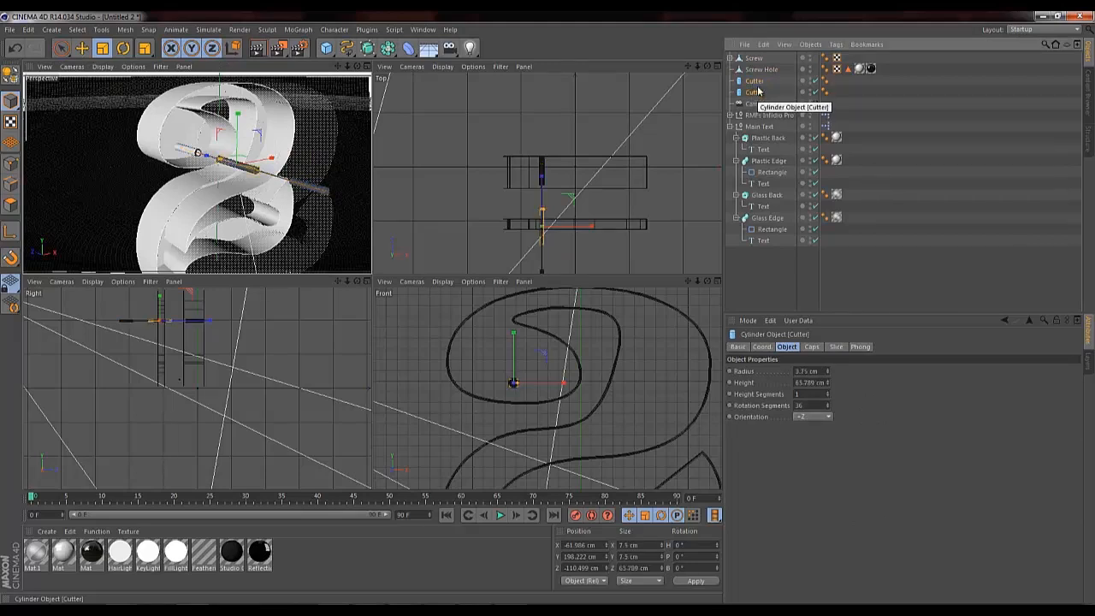
# Rename the long, thin Cutter cylinder as Guide and select the Screw Hole object.
pyautogui.doubleClick(756, 82)
pyautogui.write('Guide')
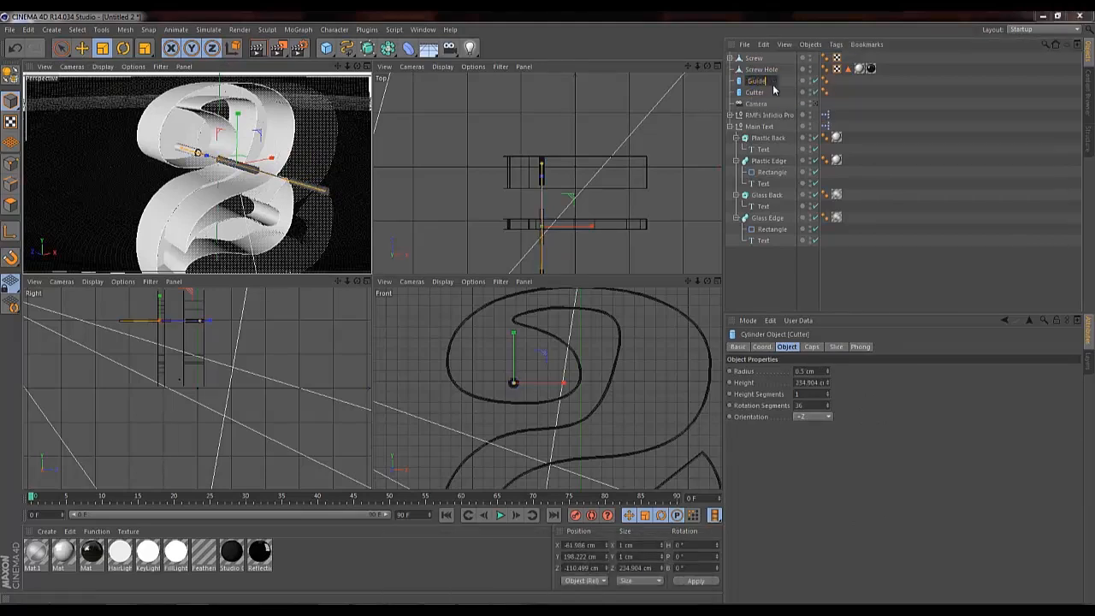
pyautogui.press('Return')
pyautogui.click(770, 70)
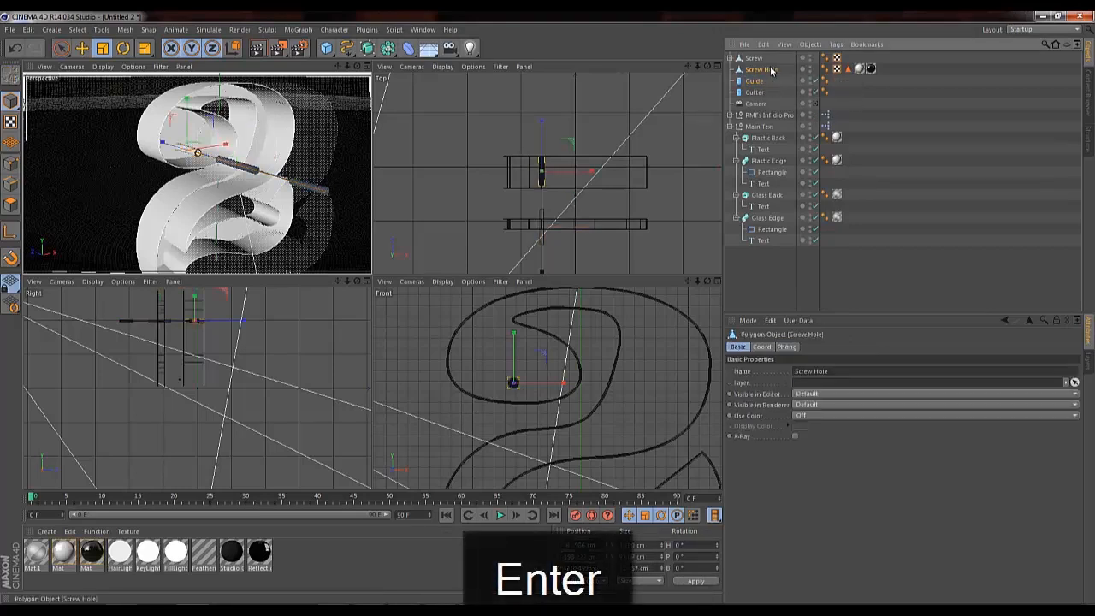
# Apply the glossy black Mat material to the Screw object.
pyautogui.click(751, 59)
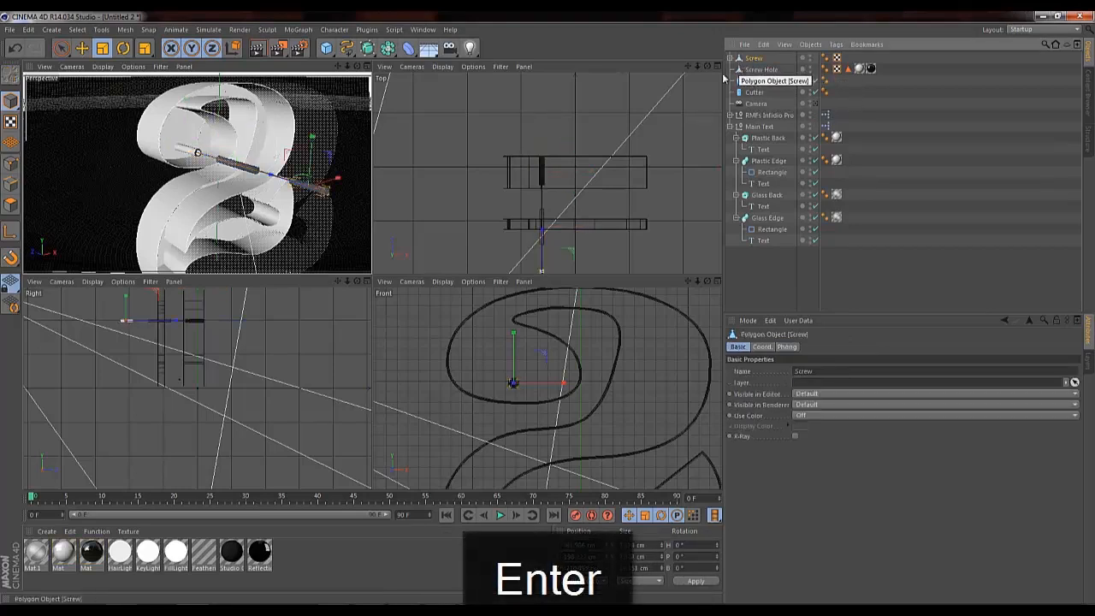
pyautogui.moveTo(739, 41); pyautogui.dragTo(756, 59)
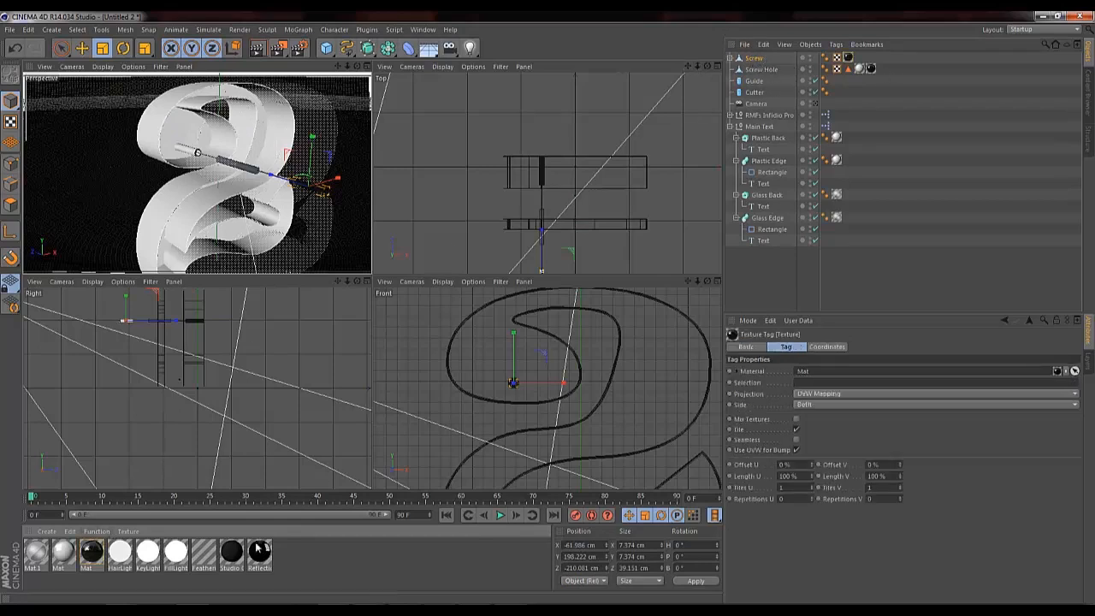
# Create a new material with Transparency enabled at 92% brightness and the Specular channel disabled.
pyautogui.doubleClick(287, 556)
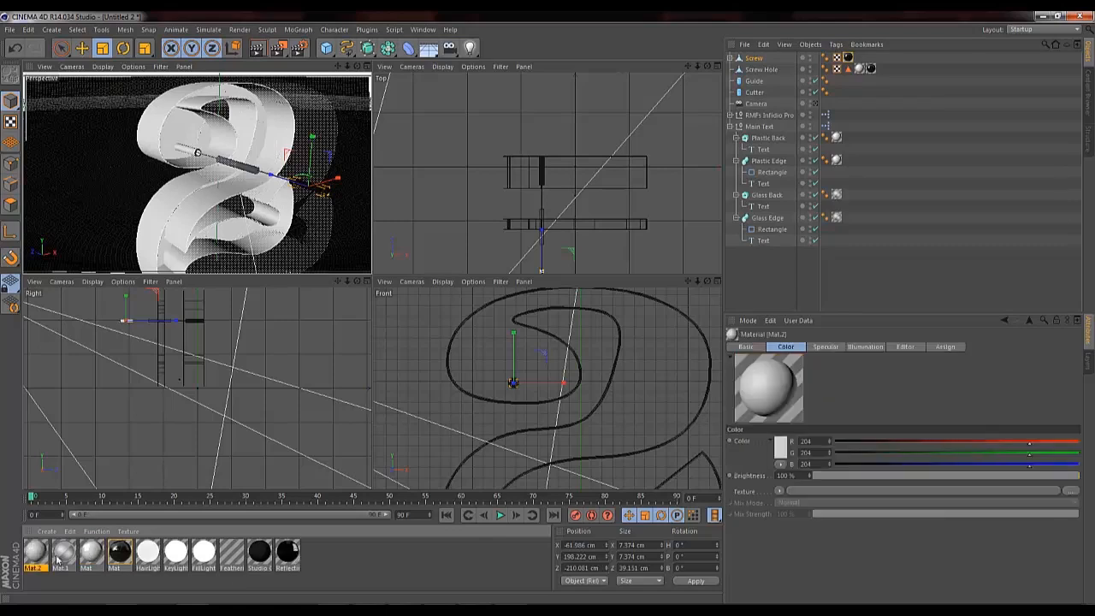
pyautogui.doubleClick(38, 555)
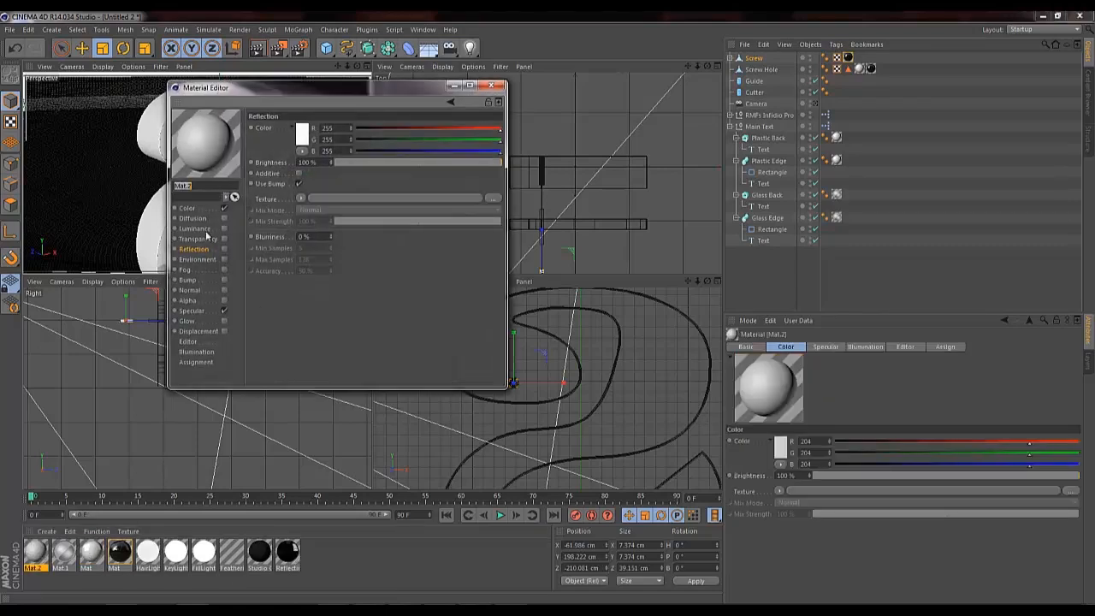
pyautogui.click(224, 240)
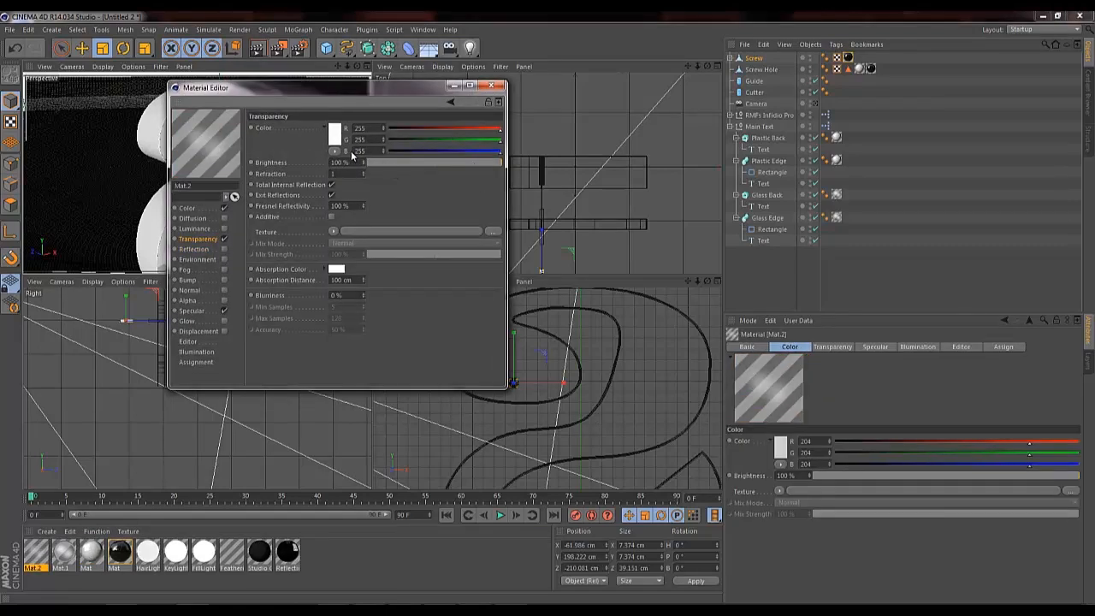
pyautogui.press('Down')
pyautogui.press('Down')
pyautogui.press('Down')
pyautogui.press('Down')
pyautogui.press('Down')
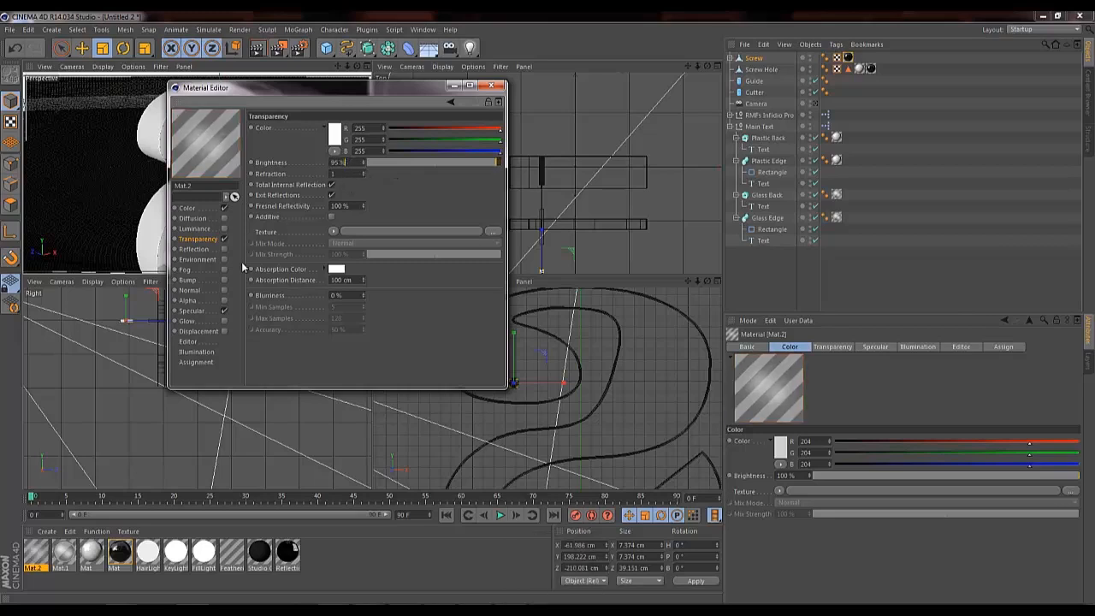
pyautogui.click(224, 312)
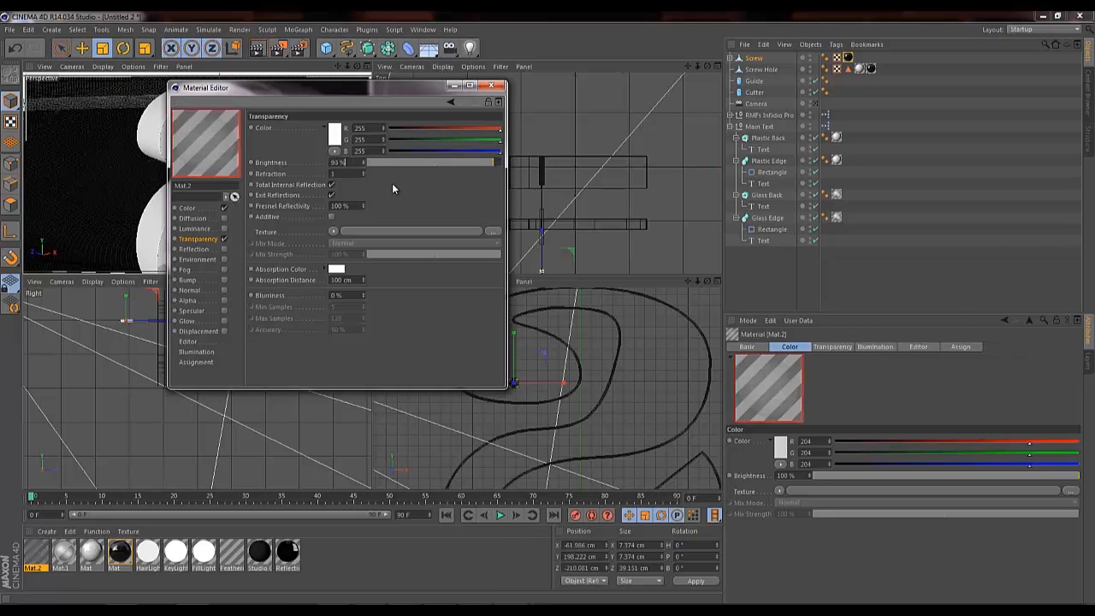
pyautogui.press('Down')
pyautogui.press('Down')
pyautogui.press('Down')
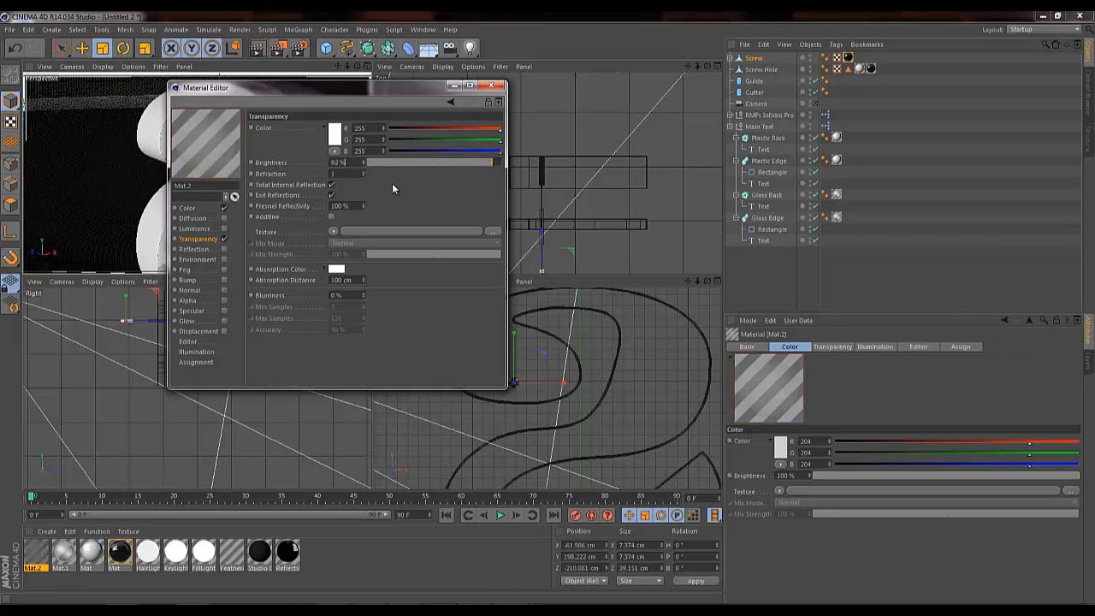
pyautogui.click(491, 86)
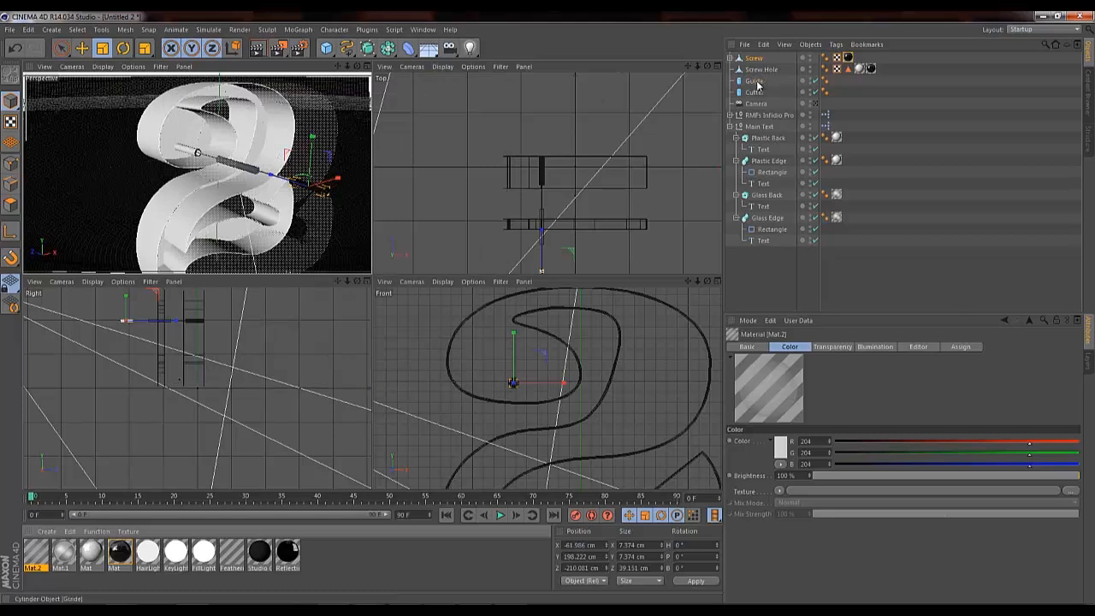
# Add a Compositing tag to the Guide and disable its Cast Shadows and Receive Shadows options.
pyautogui.click(756, 80)
pyautogui.rightClick(756, 82)
pyautogui.moveTo(791, 90)
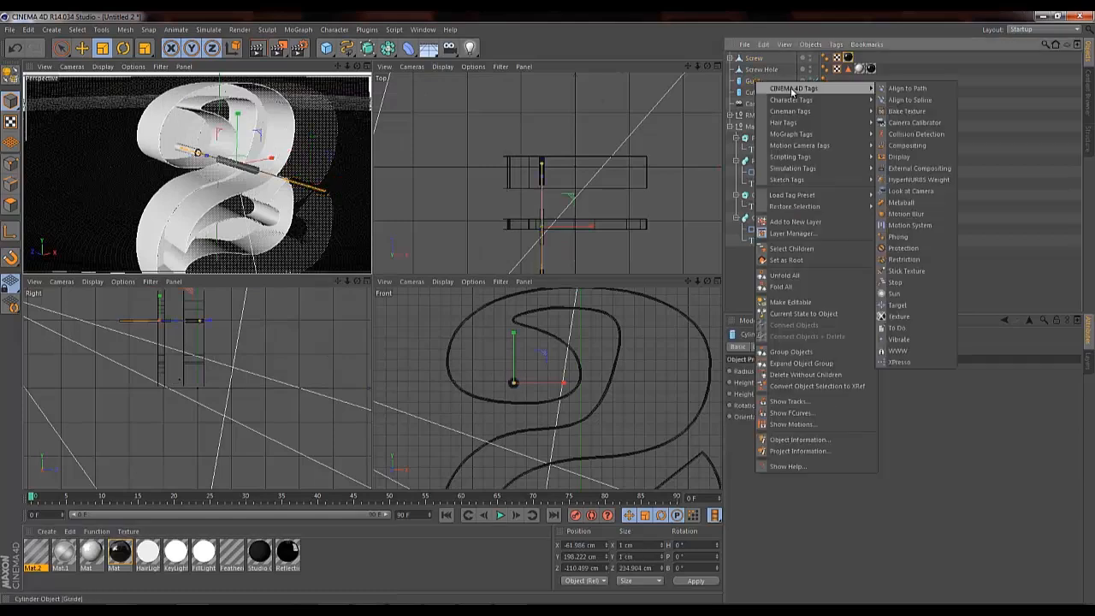
pyautogui.click(910, 146)
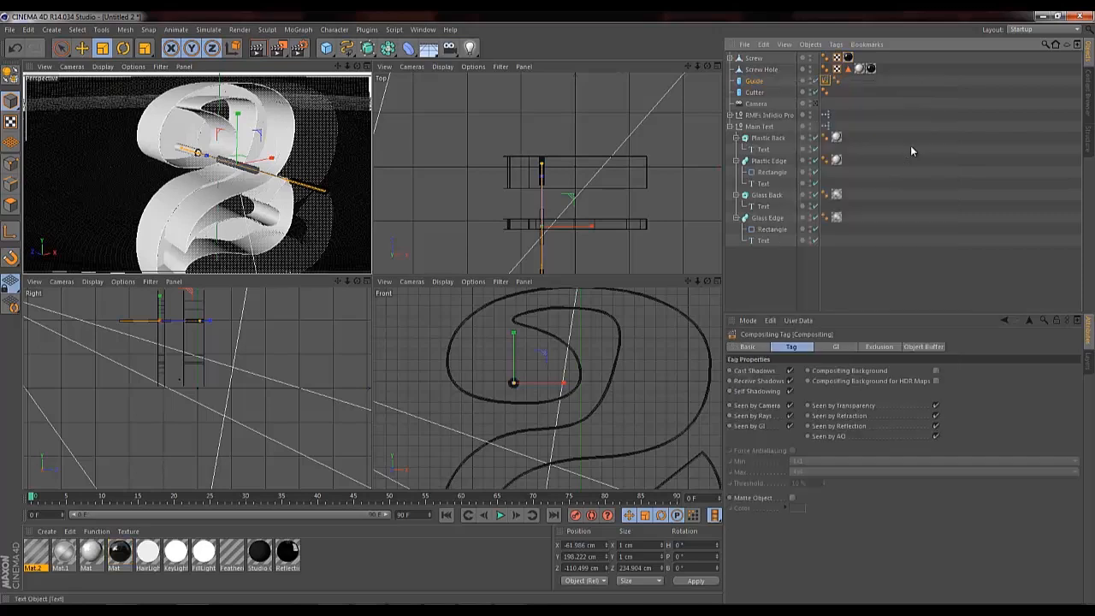
pyautogui.click(790, 371)
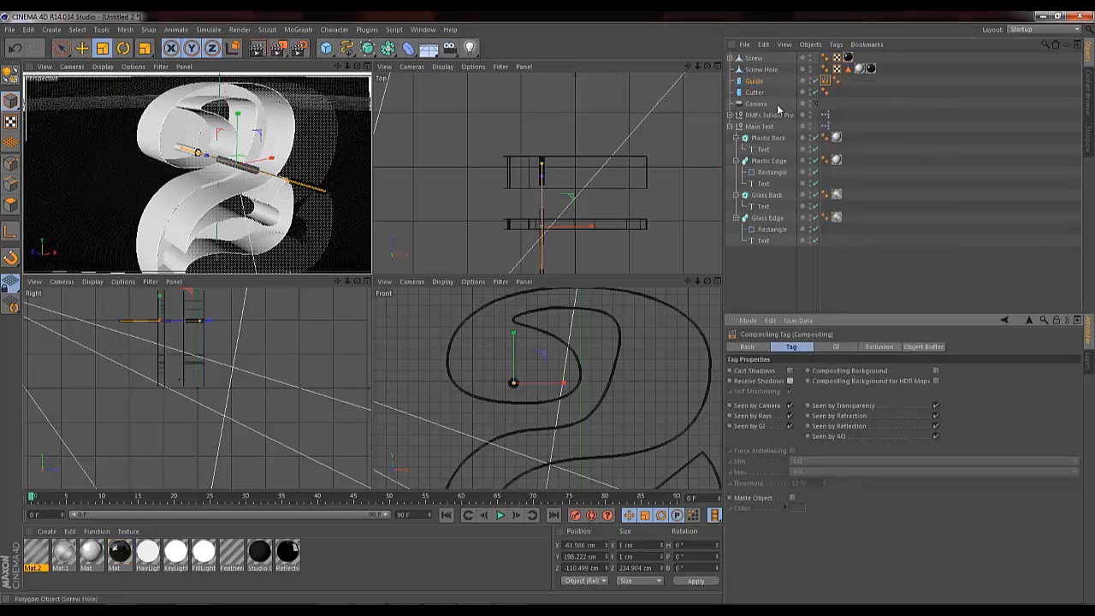
# Examine how the screws pass through the letter in the reference image 43.jpg and compare the model in perspective.
pyautogui.click(456, 611)
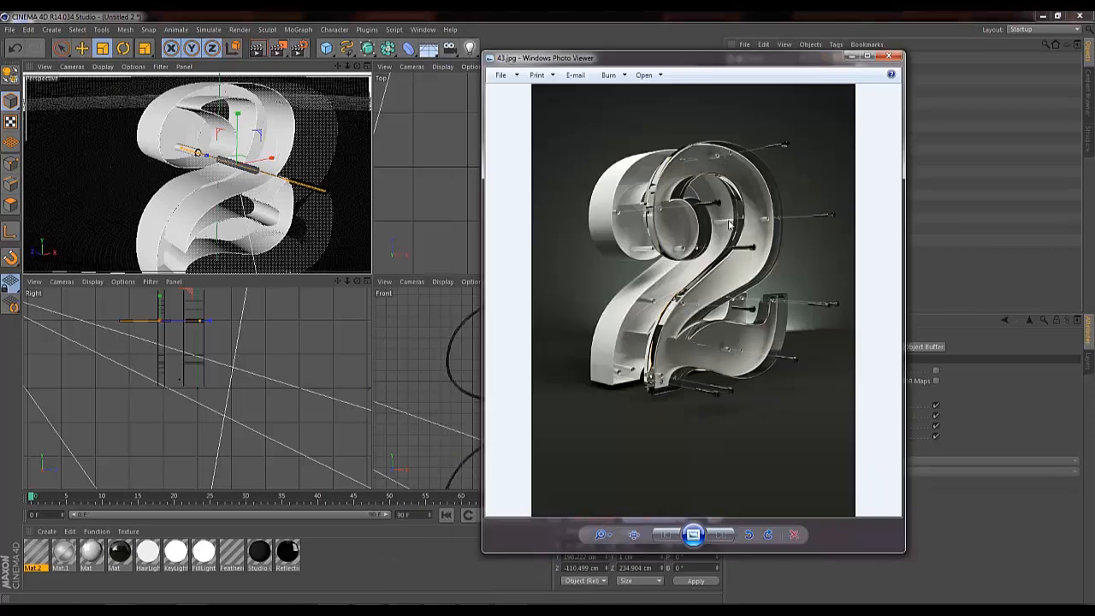
pyautogui.click(889, 56)
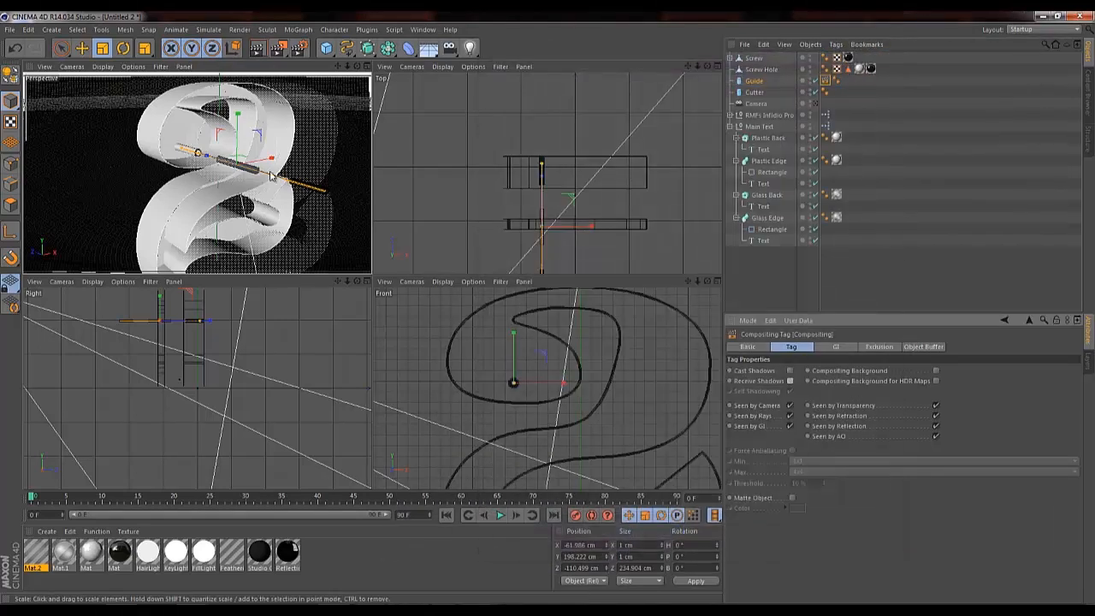
pyautogui.moveTo(358, 66); pyautogui.dragTo(371, 274)
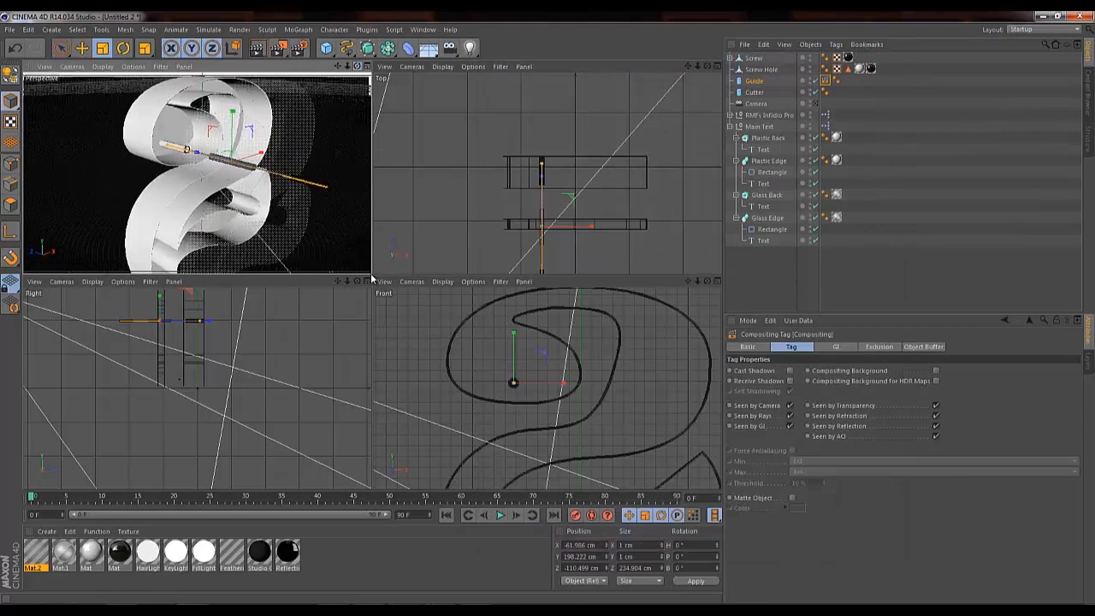
# Group Screw, Screw Hole and Guide under a null named Screw Bits.
pyautogui.click(757, 94)
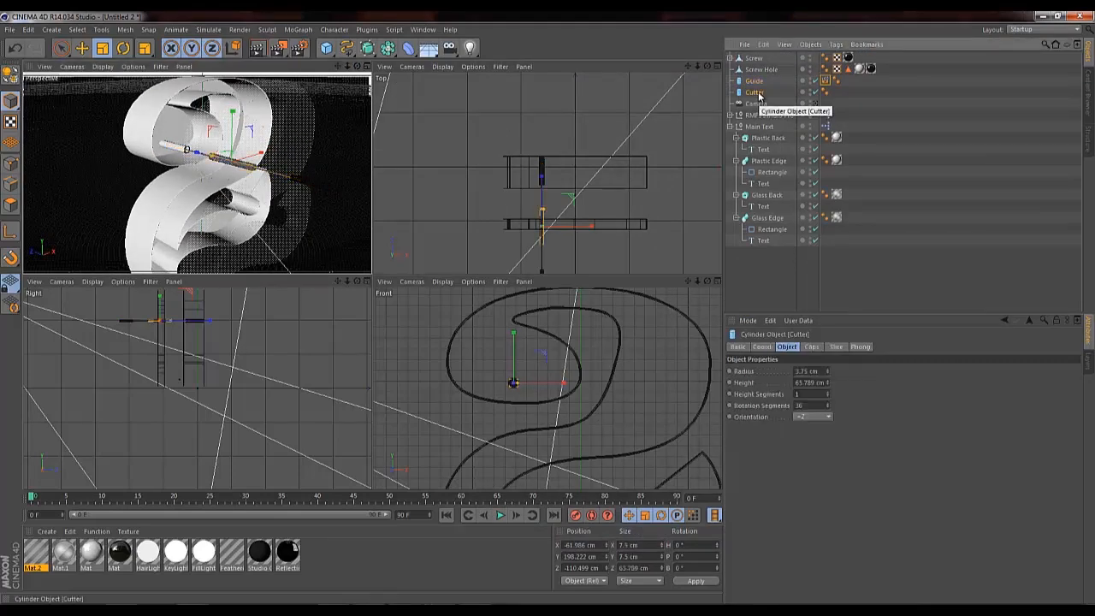
pyautogui.click(754, 78)
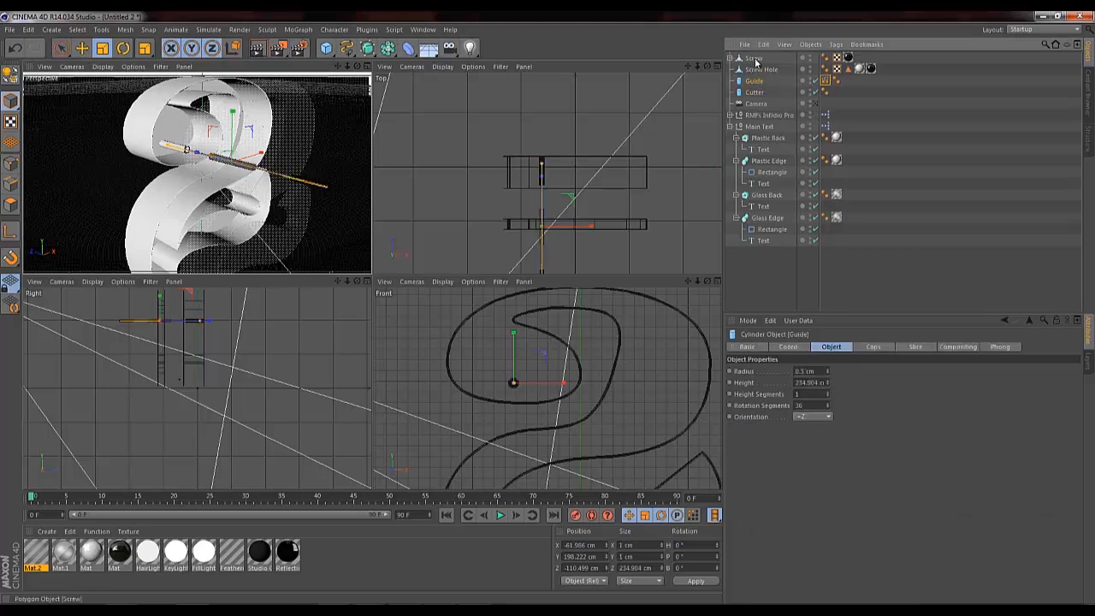
pyautogui.keyDown('shift'); pyautogui.click(756, 58); pyautogui.keyUp('shift')
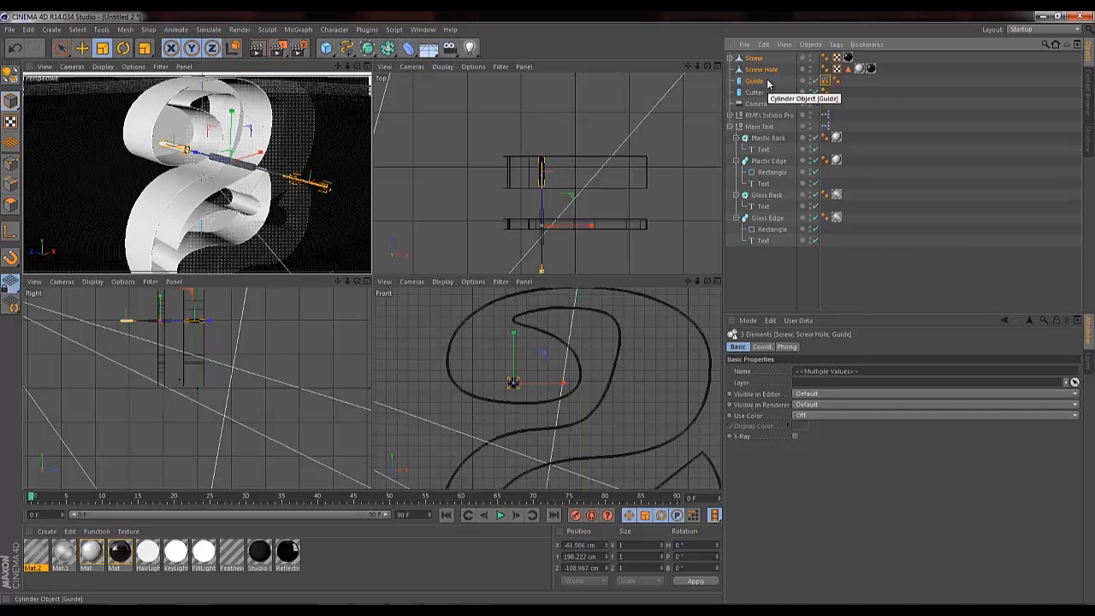
pyautogui.hotkey('alt', 'g')
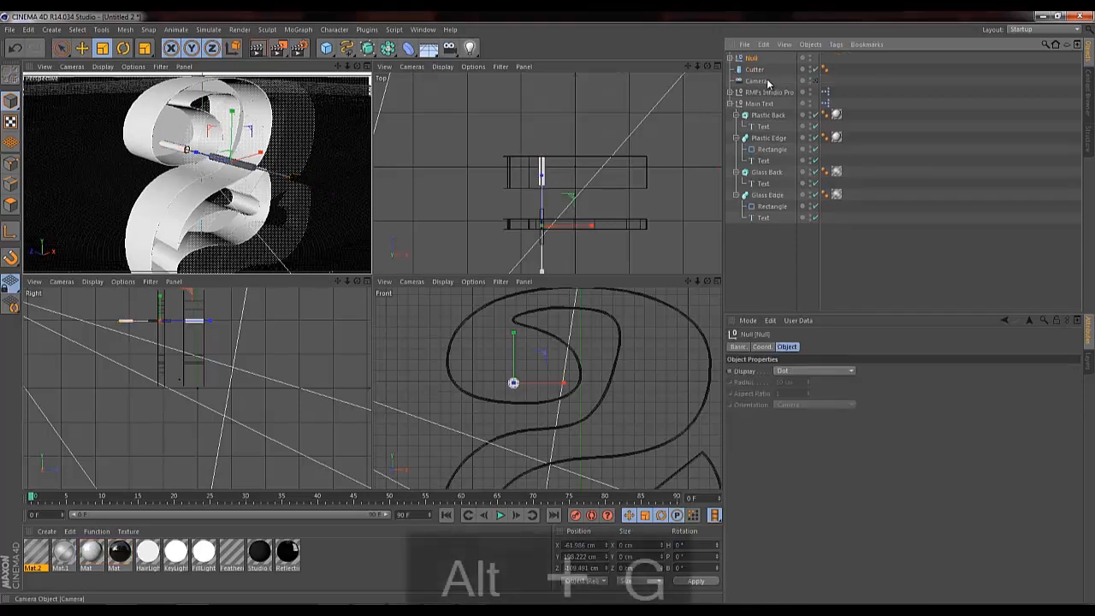
pyautogui.doubleClick(750, 58)
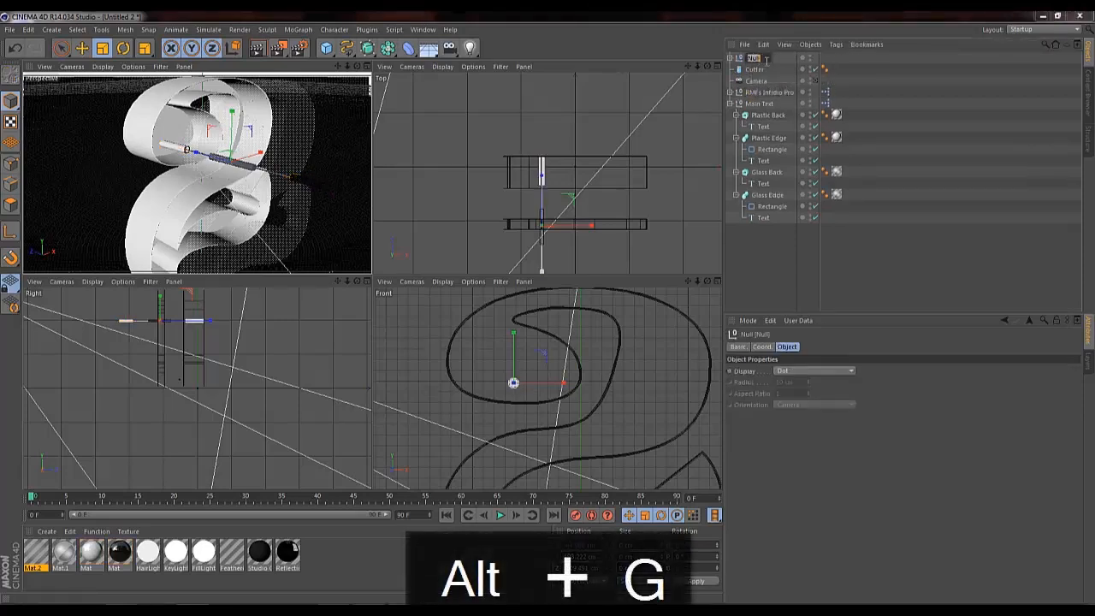
pyautogui.write('Screw Bit')
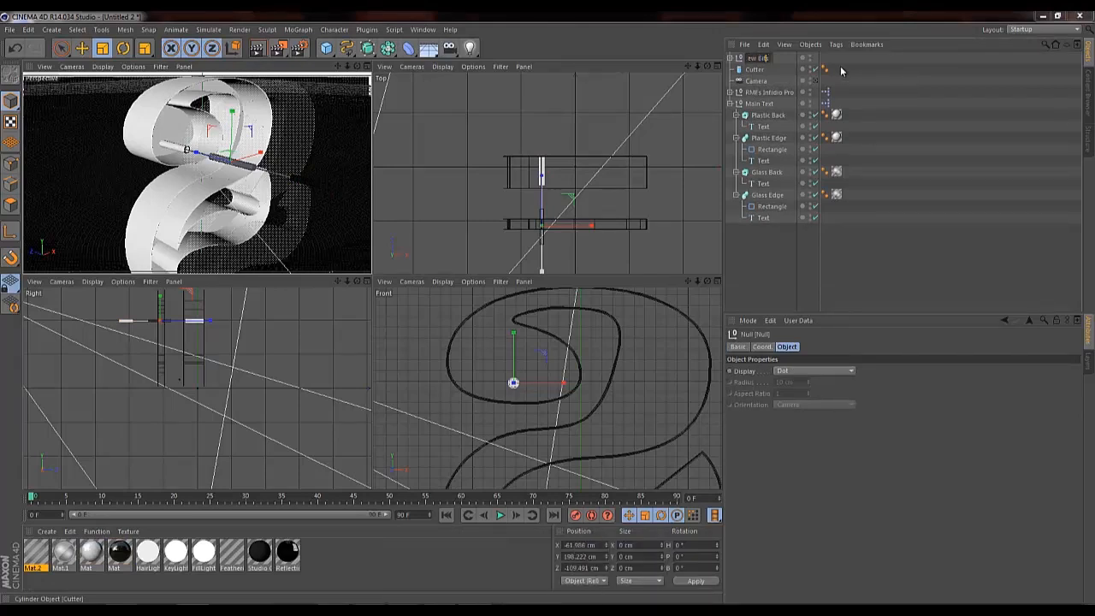
pyautogui.write('s')
pyautogui.press('Return')
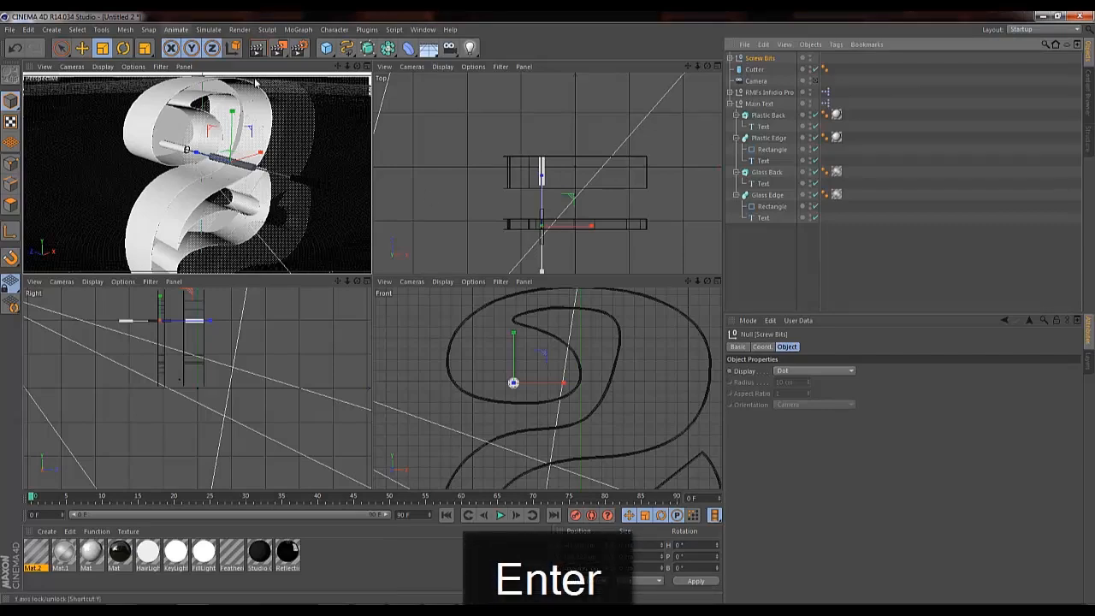
# Expand the Screw Bits group and apply the transparent Mat.2 material to the Guide.
pyautogui.click(754, 72)
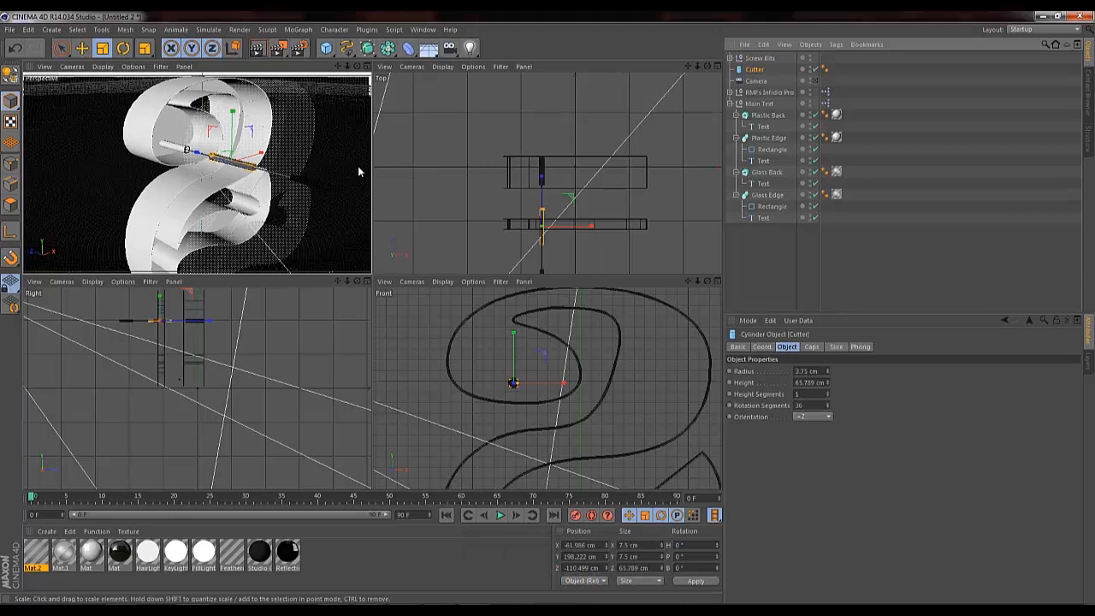
pyautogui.click(730, 59)
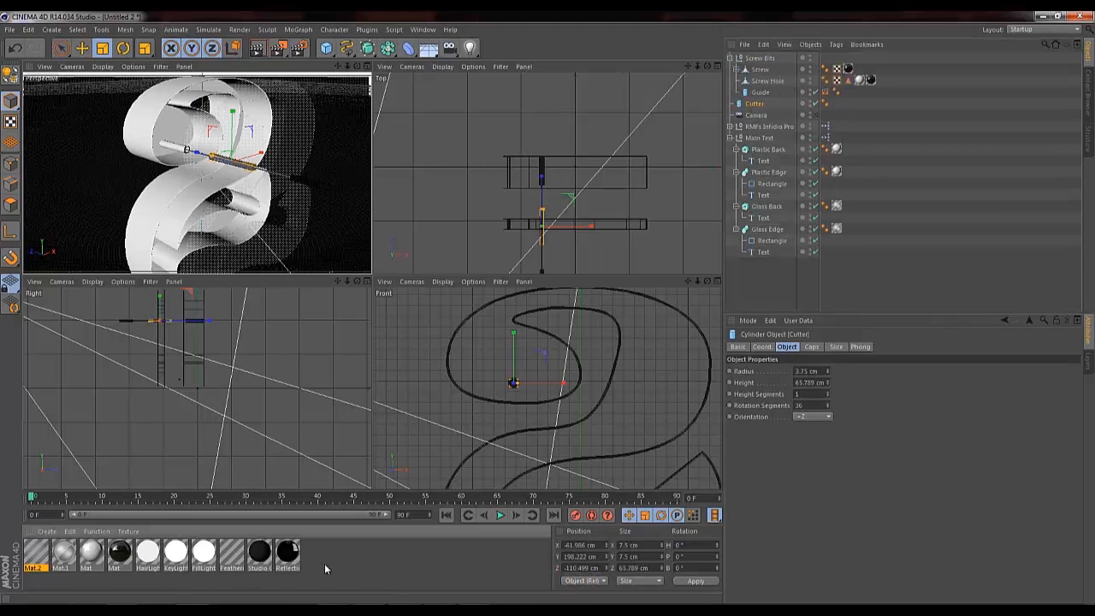
pyautogui.moveTo(39, 556); pyautogui.dragTo(764, 94)
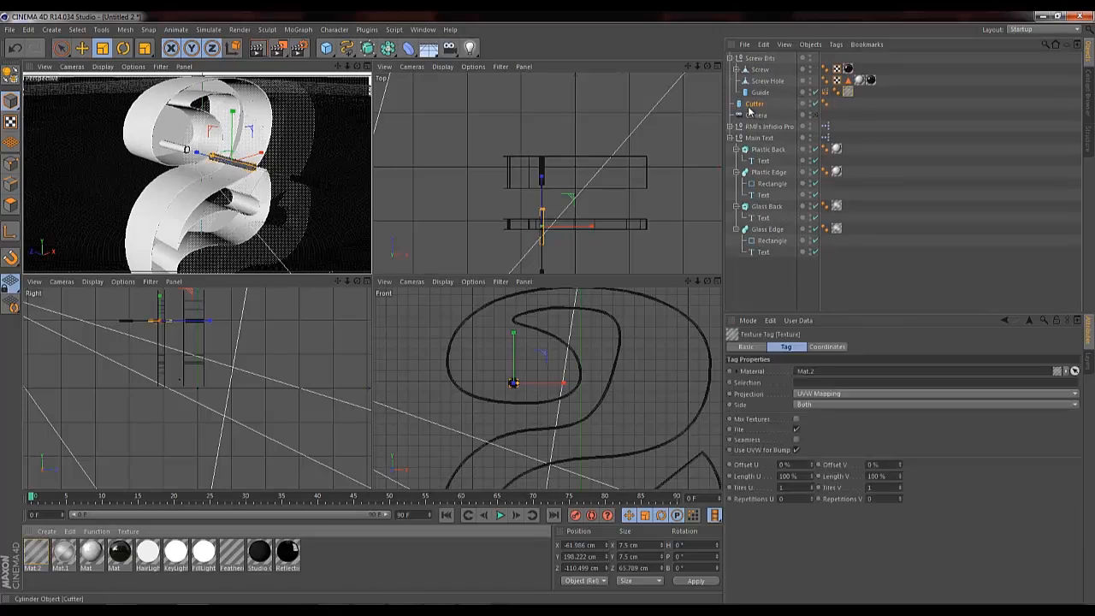
# Rename the Glass Back extrusion as Glass middle.
pyautogui.click(767, 150)
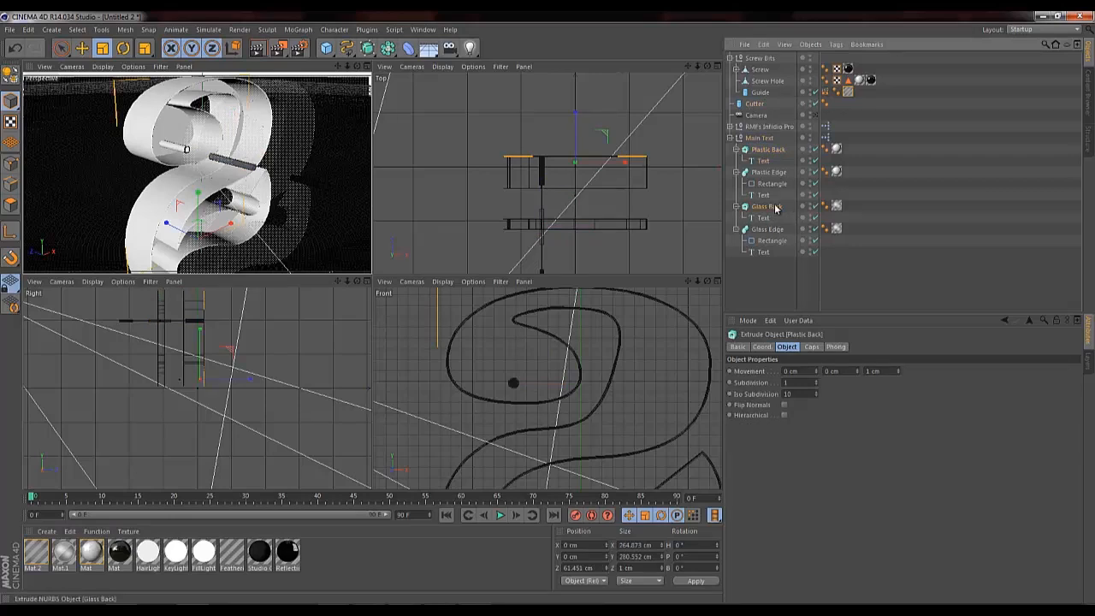
pyautogui.click(773, 209)
pyautogui.doubleClick(773, 207)
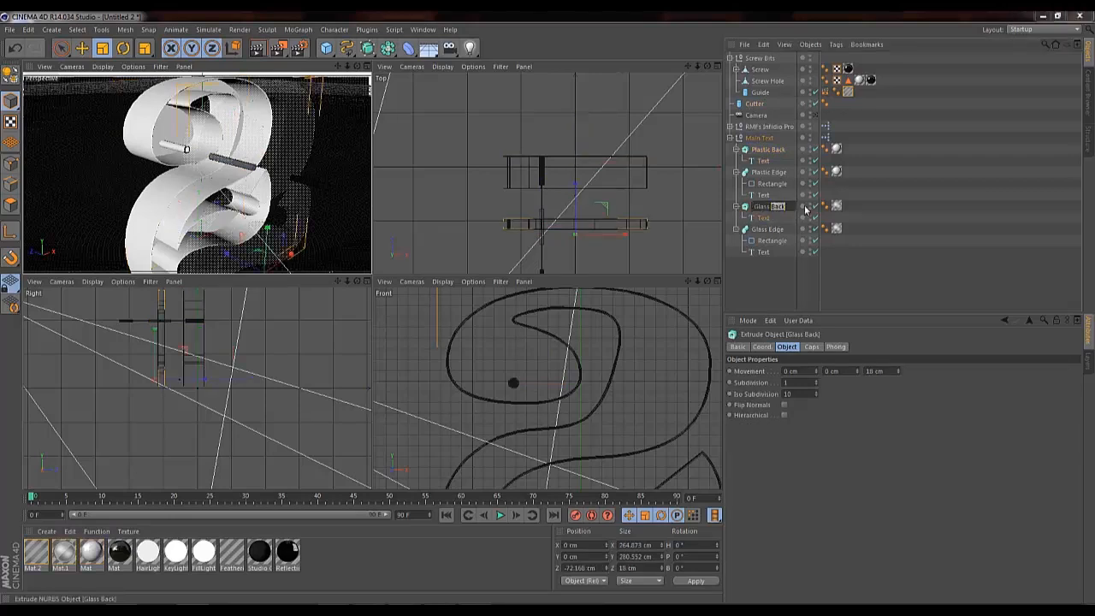
pyautogui.write('middle')
pyautogui.press('Return')
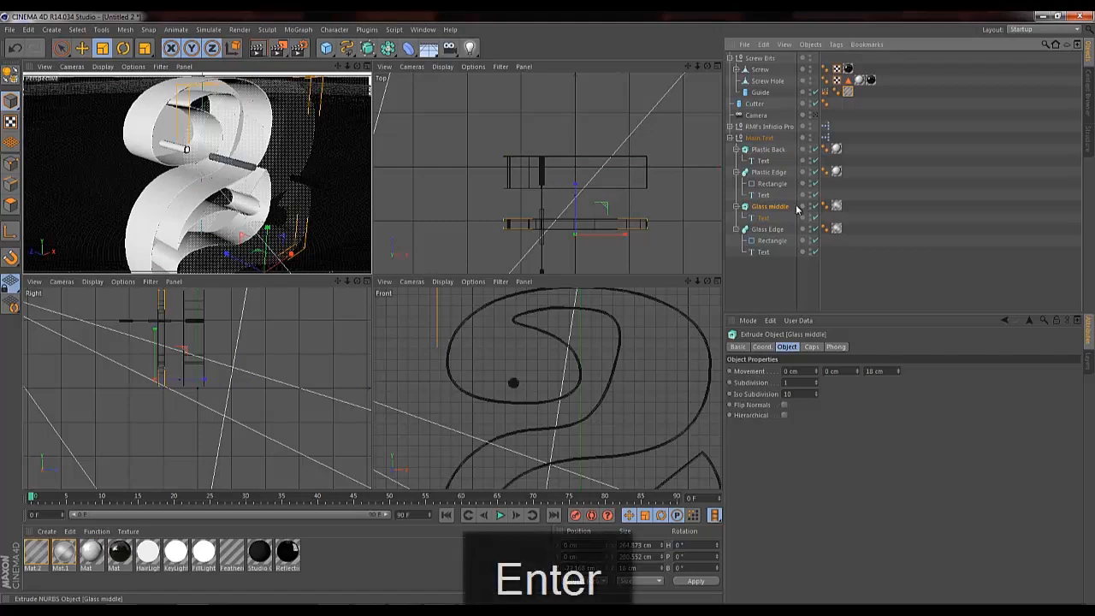
# Move the Cutter into the Main Text group and subtract it from Glass middle with a Boole.
pyautogui.click(761, 104)
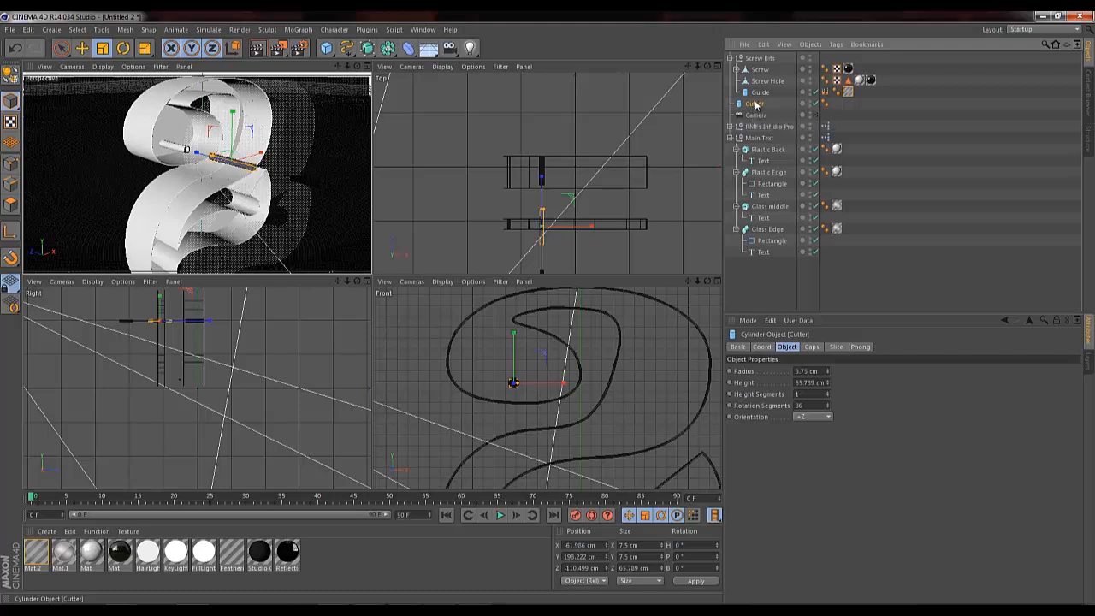
pyautogui.moveTo(754, 105); pyautogui.dragTo(762, 137)
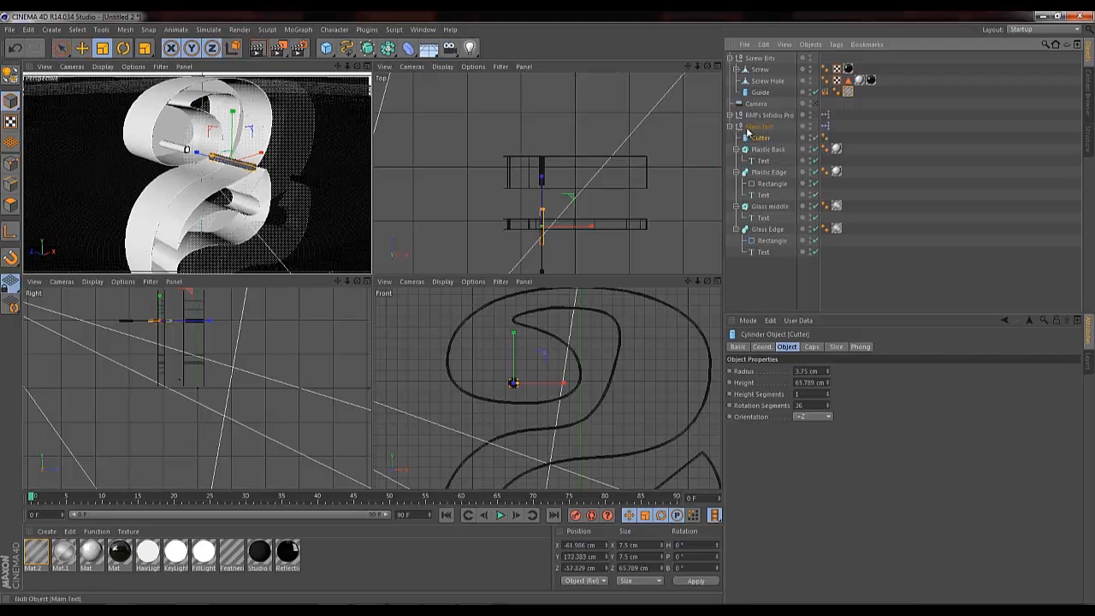
pyautogui.click(367, 49)
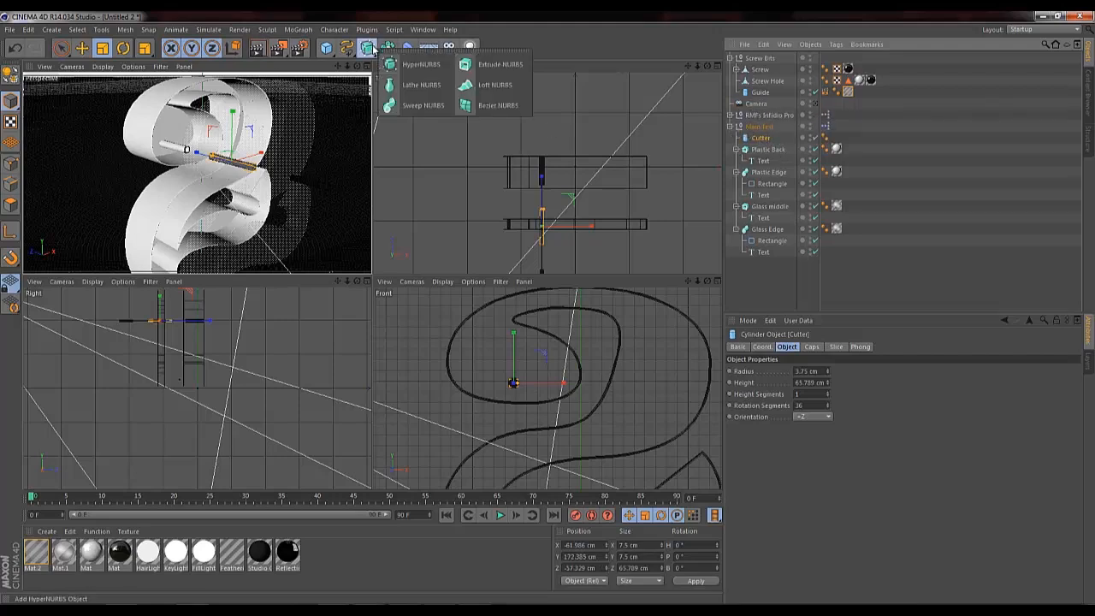
pyautogui.click(387, 49)
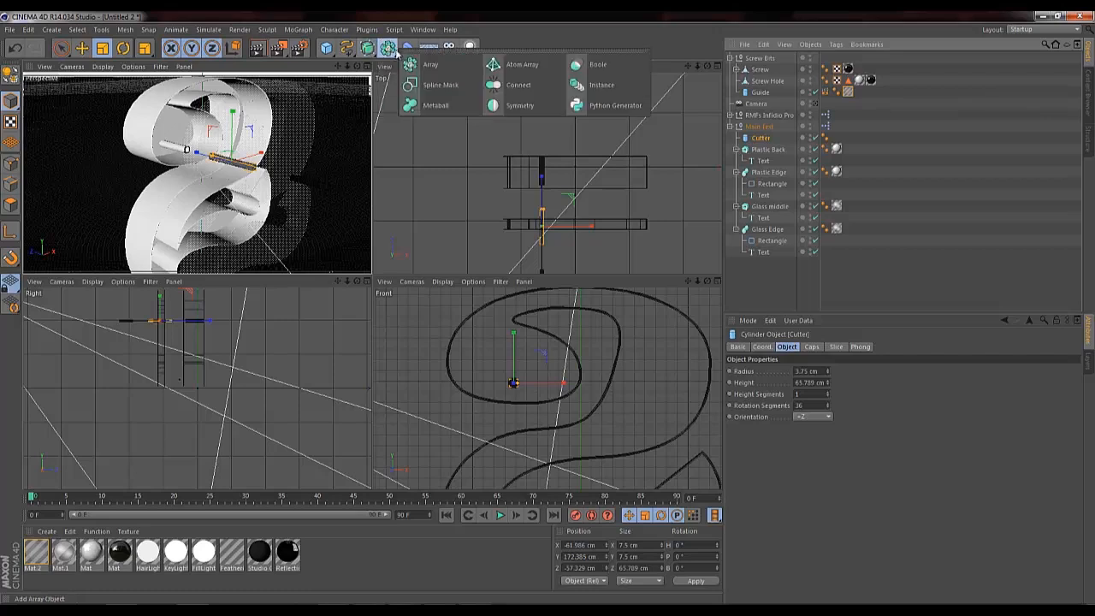
pyautogui.keyDown('alt'); pyautogui.click(597, 66); pyautogui.keyUp('alt')
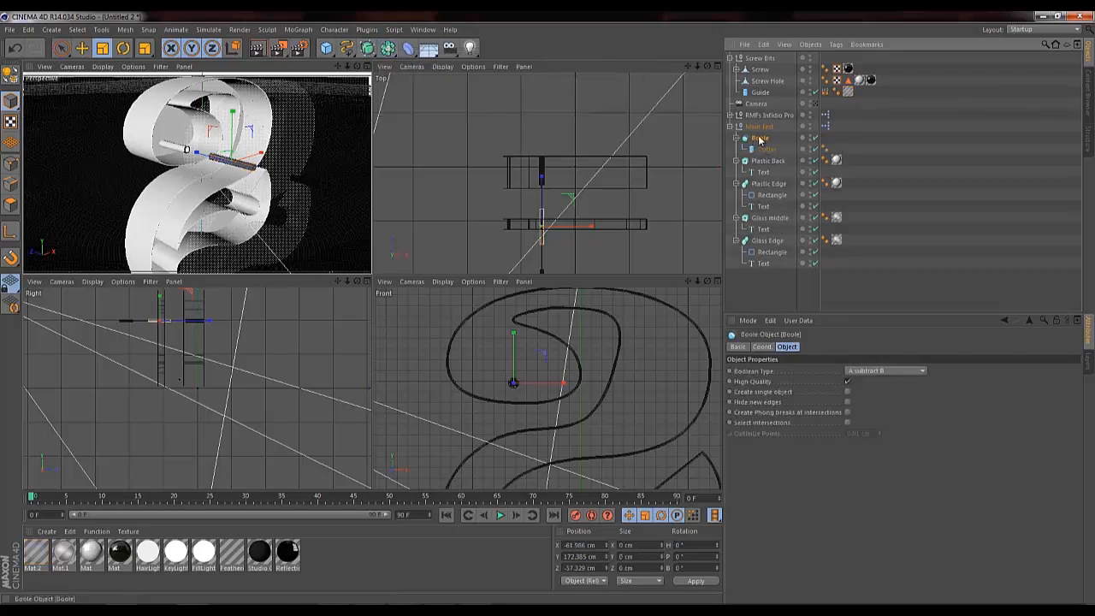
pyautogui.moveTo(774, 220); pyautogui.dragTo(765, 148)
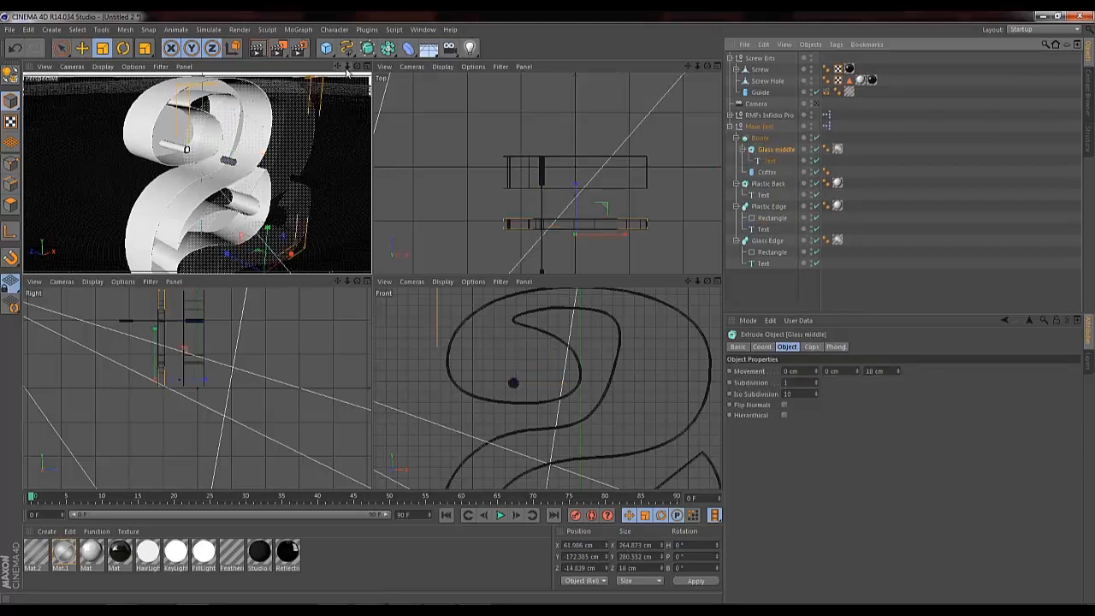
pyautogui.moveTo(347, 66); pyautogui.dragTo(364, 277)
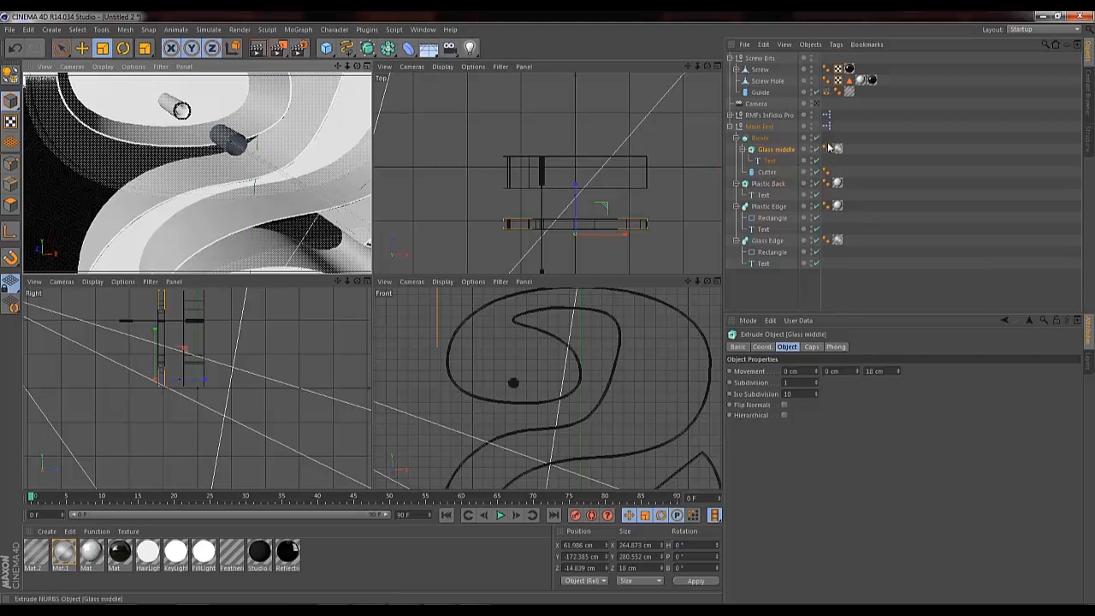
# Copy the Mat.1 material from Glass middle onto the Cutter inside the Boole.
pyautogui.keyDown('ctrl'); pyautogui.moveTo(838, 151); pyautogui.dragTo(773, 173); pyautogui.keyUp('ctrl')
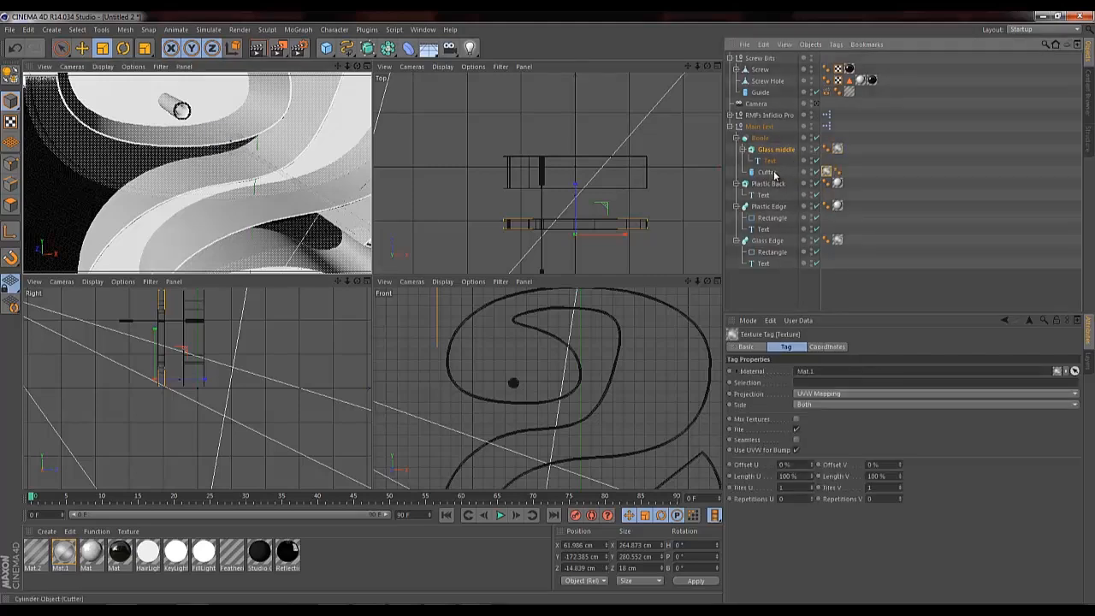
pyautogui.moveTo(356, 67); pyautogui.dragTo(437, 74)
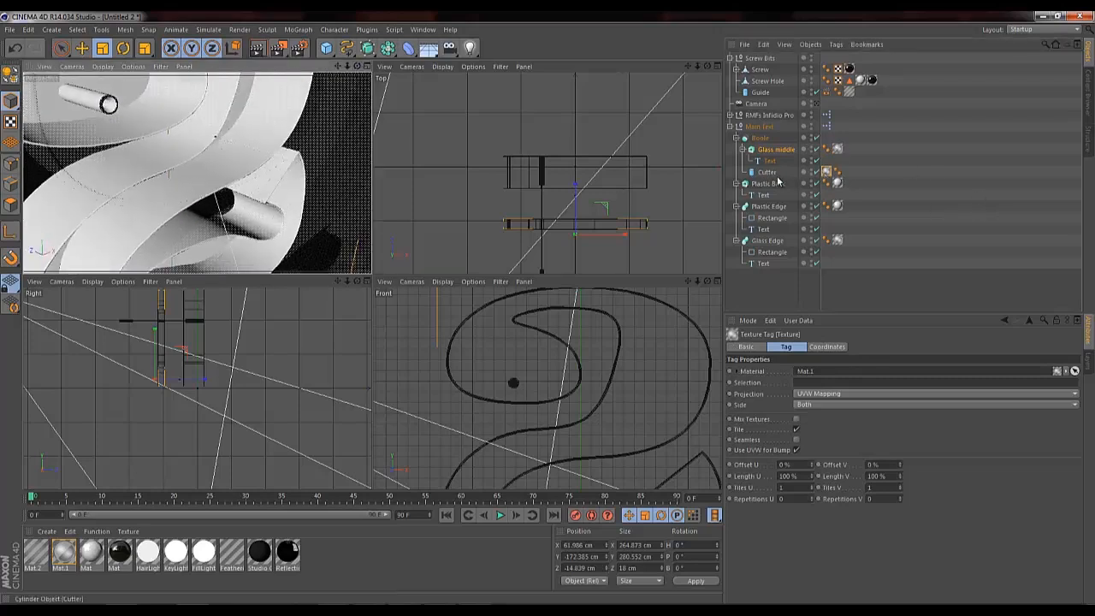
pyautogui.moveTo(349, 66); pyautogui.dragTo(355, 69)
pyautogui.moveTo(372, 275); pyautogui.dragTo(372, 276)
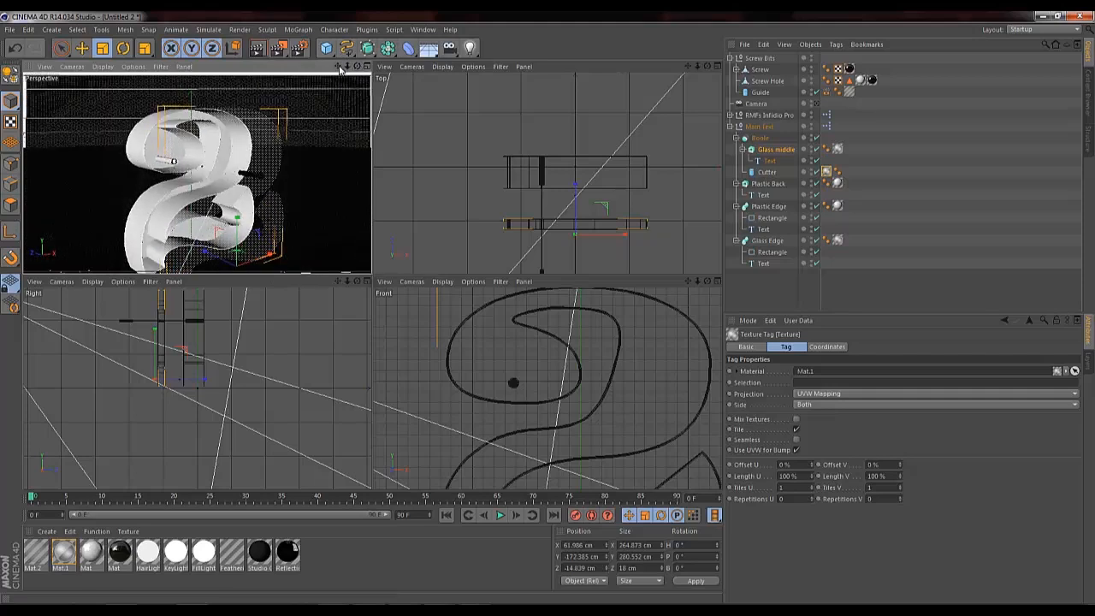
pyautogui.moveTo(339, 67); pyautogui.dragTo(337, 33)
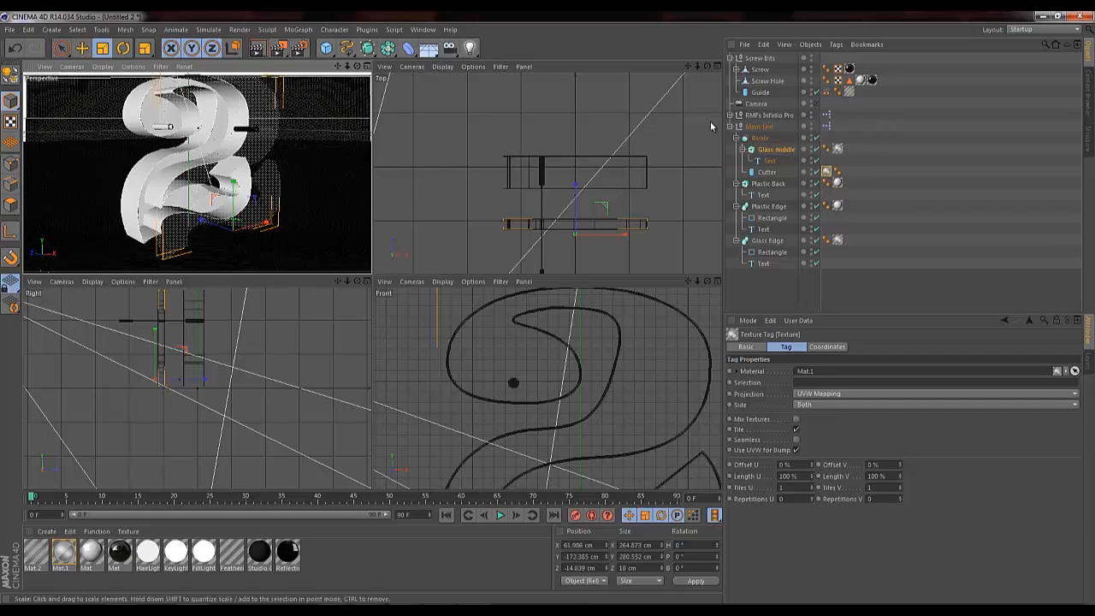
# Collapse the Screw Bits group and create an Instance object that references it.
pyautogui.click(731, 58)
pyautogui.click(761, 60)
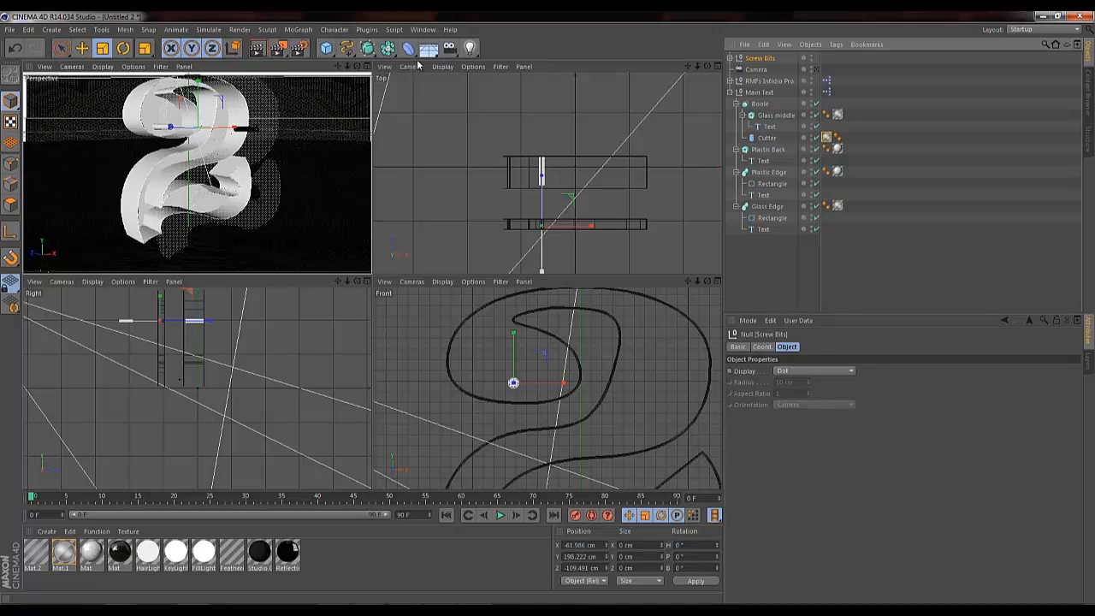
pyautogui.click(387, 47)
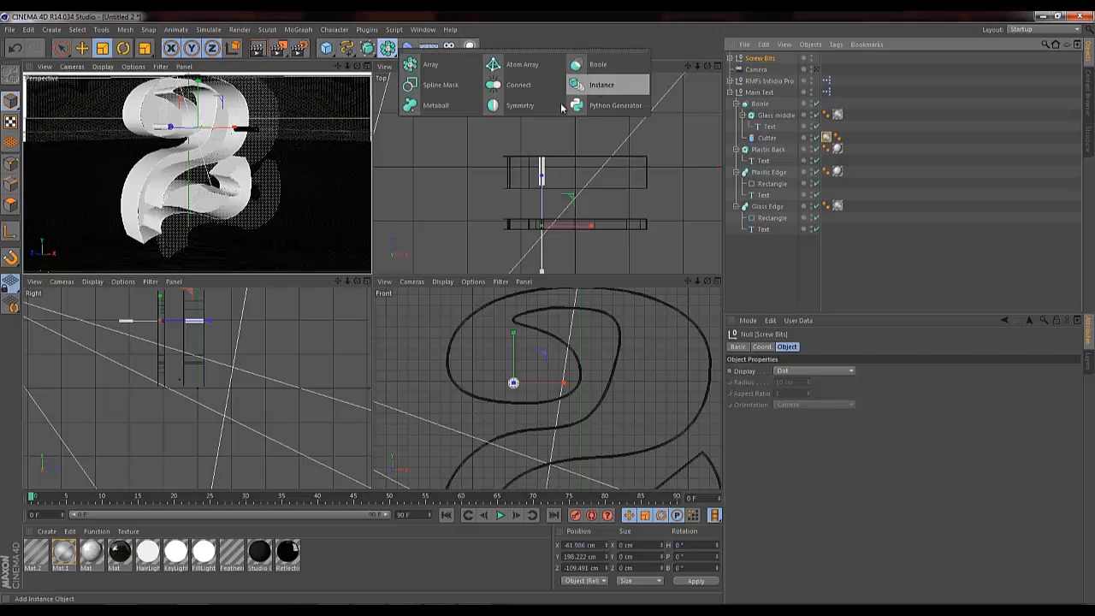
pyautogui.click(600, 86)
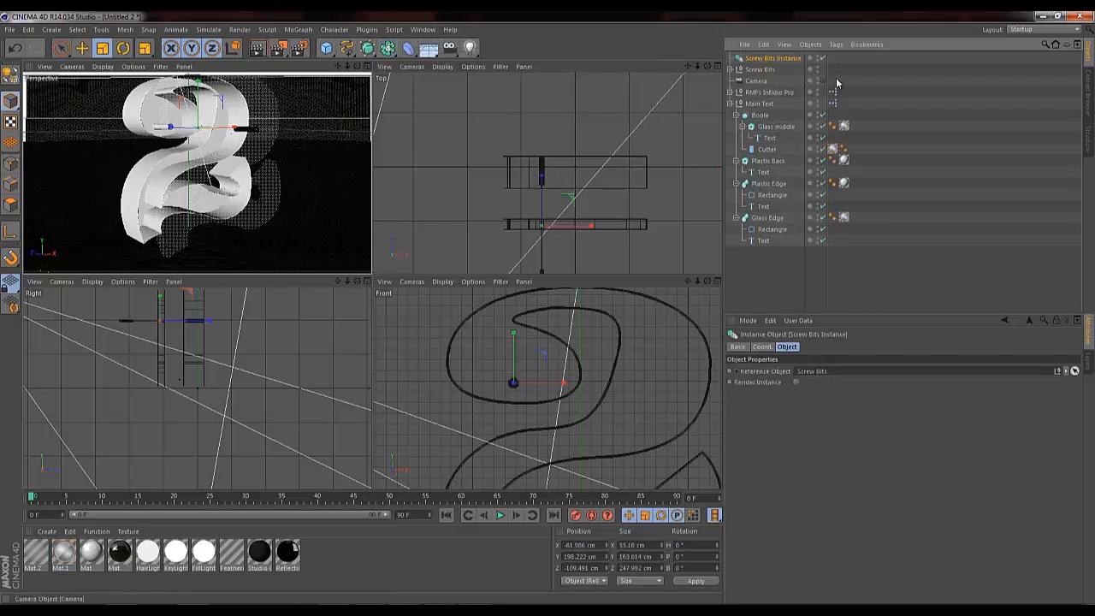
# Move the Screw Bits instance in the front view to the inner end of the letter's upper curl, at about X -18.8 cm, Y 211.8 cm.
pyautogui.click(65, 48)
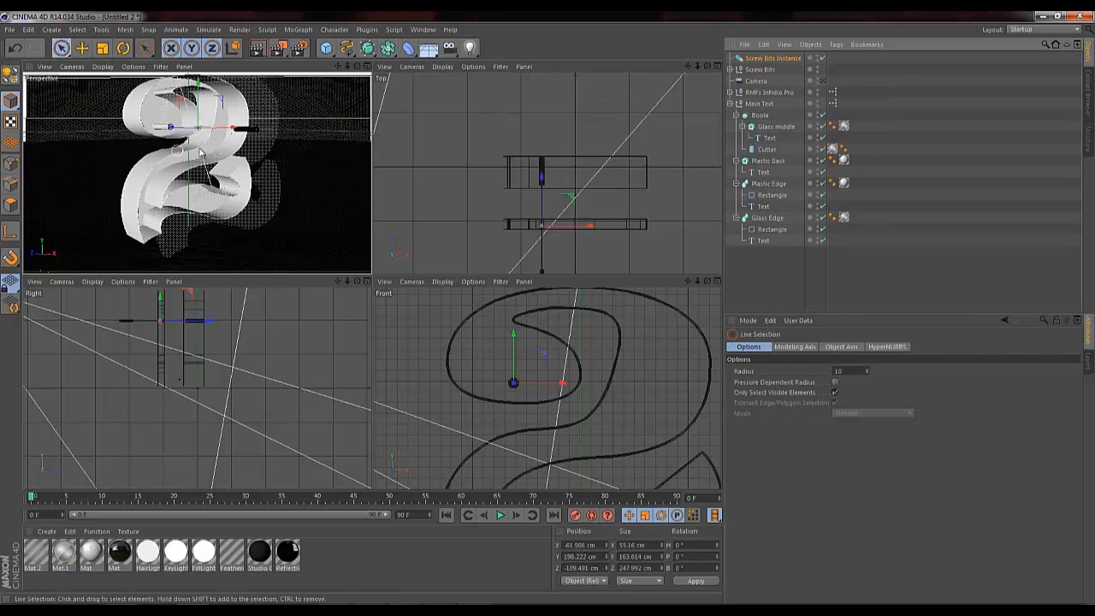
pyautogui.click(717, 282)
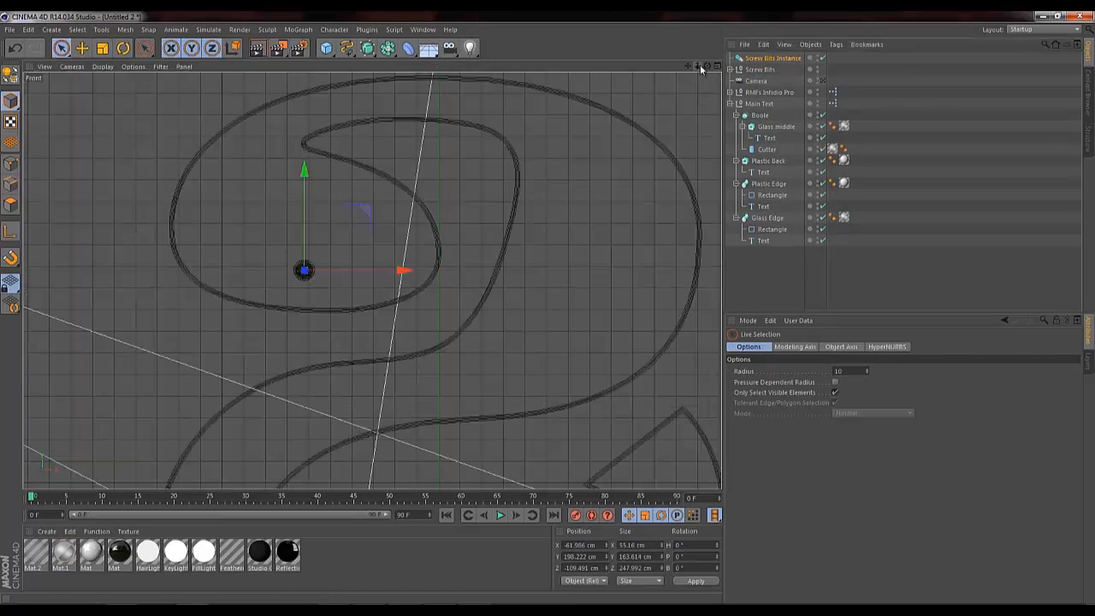
pyautogui.scroll(-5, 547, 307)
pyautogui.scroll(3, 548, 306)
pyautogui.moveTo(697, 66); pyautogui.dragTo(698, 23)
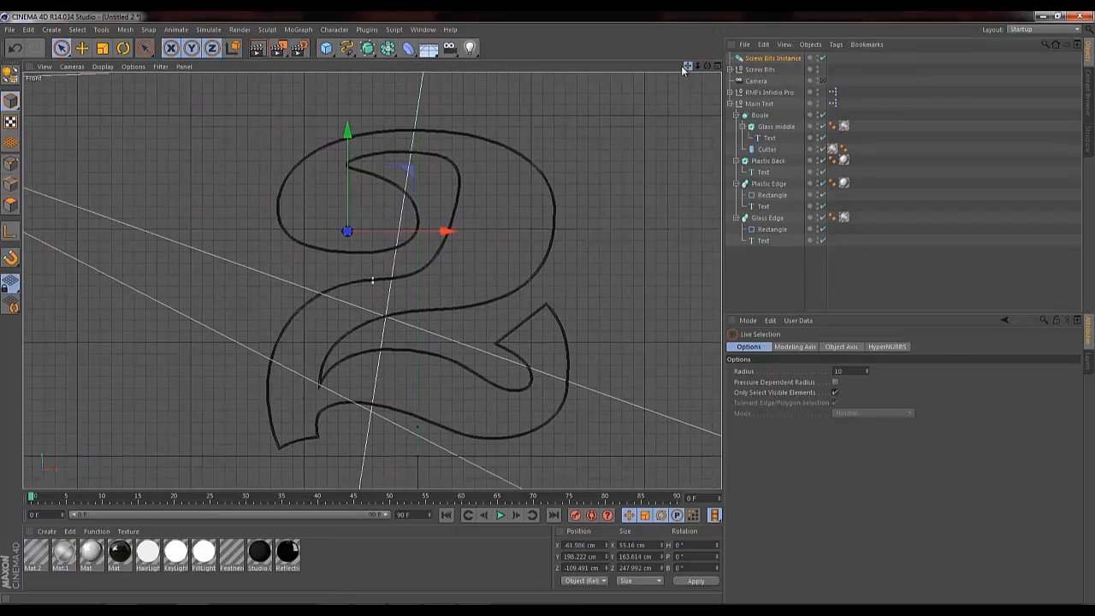
pyautogui.moveTo(445, 231); pyautogui.dragTo(494, 233)
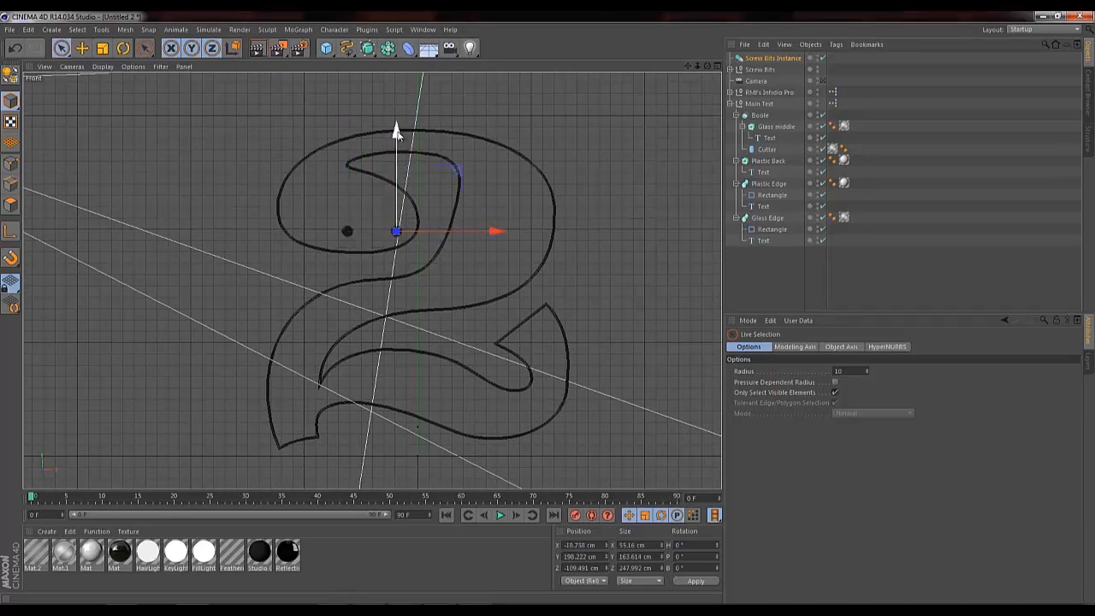
pyautogui.moveTo(397, 134); pyautogui.dragTo(398, 118)
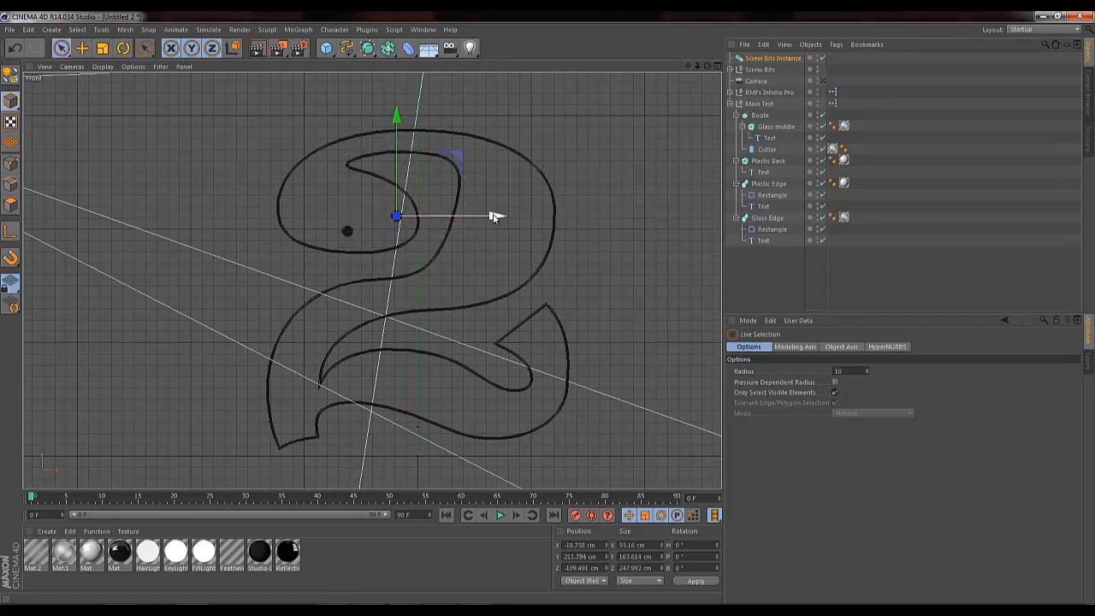
# Duplicate the Screw Bits instance twice, placing one at the outer end of the upper curl and one in the upper-right curve.
pyautogui.hotkey('ctrl', 'c')
pyautogui.hotkey('ctrl', 'v')
pyautogui.moveTo(494, 217); pyautogui.dragTo(589, 236)
pyautogui.hotkey('ctrl', 'v')
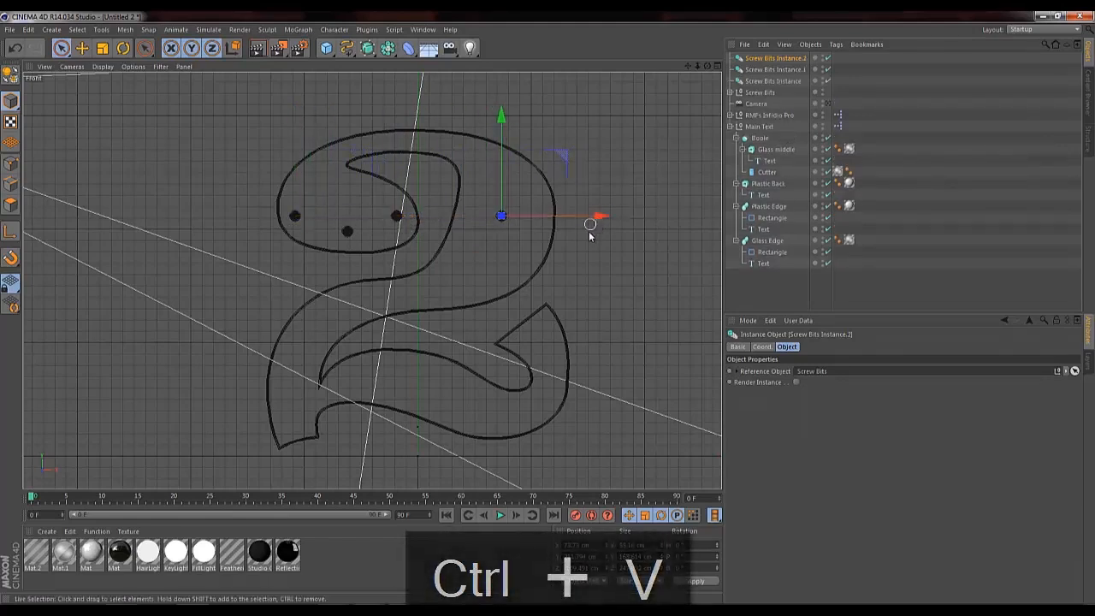
# Paste two more Screw Bits instances and place them in the lower-left stroke, one in the bend and one near the foot.
pyautogui.hotkey('ctrl', 'v')
pyautogui.moveTo(500, 133); pyautogui.dragTo(505, 272)
pyautogui.moveTo(600, 322); pyautogui.dragTo(420, 322)
pyautogui.hotkey('ctrl', 'v')
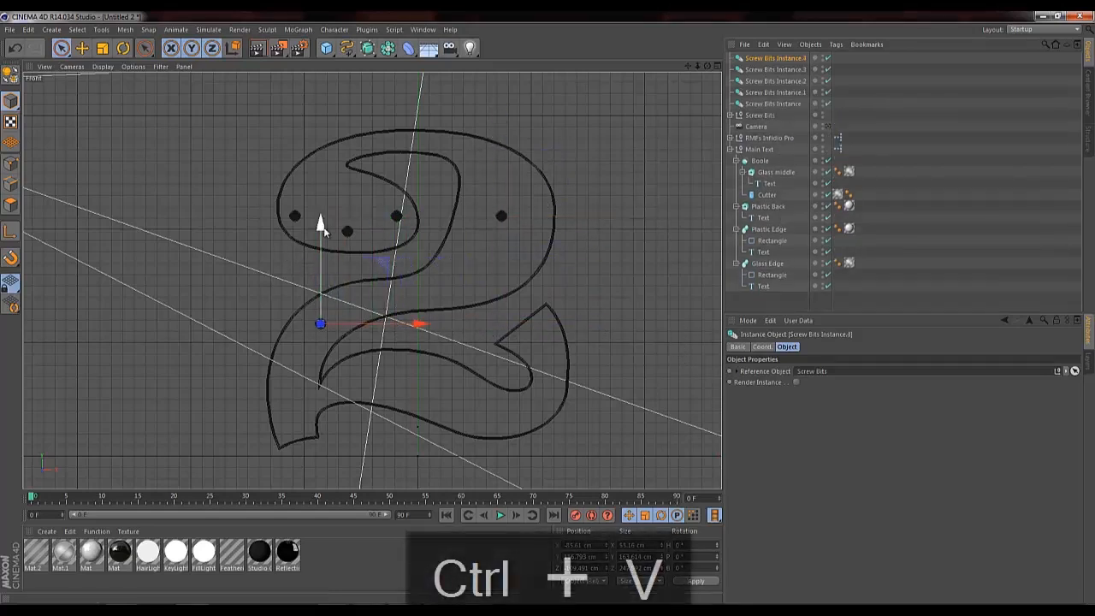
pyautogui.moveTo(320, 227); pyautogui.dragTo(320, 299)
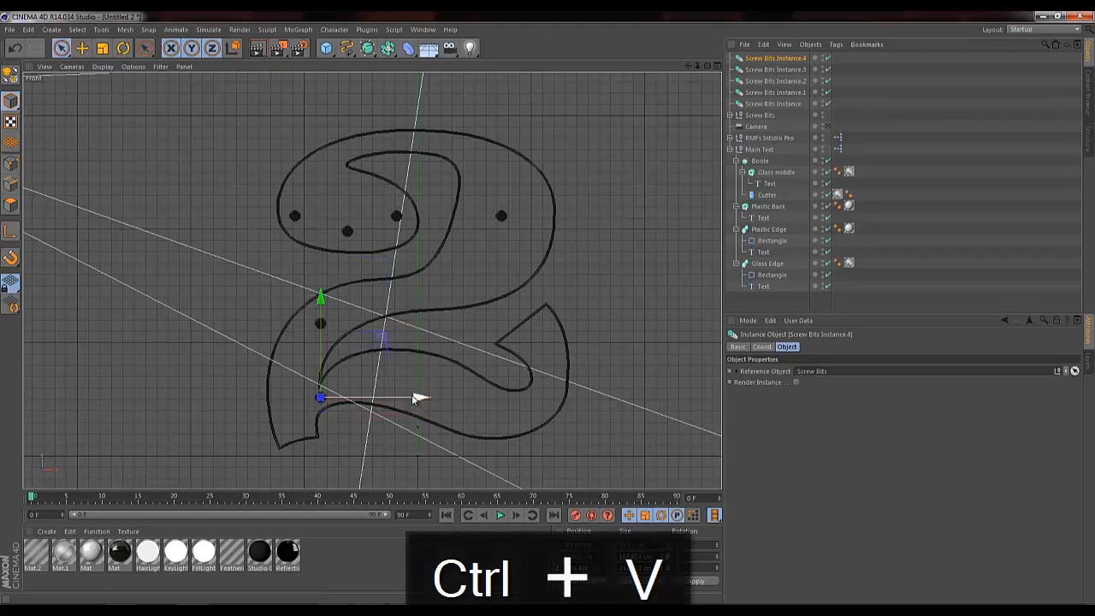
pyautogui.moveTo(416, 398); pyautogui.dragTo(587, 399)
# Add two more Screw Bits instances, one in the letter's bottom curve and one near its lower-right tip, and return to the four-view layout.
pyautogui.hotkey('ctrl', 'v')
pyautogui.moveTo(490, 299); pyautogui.dragTo(490, 319)
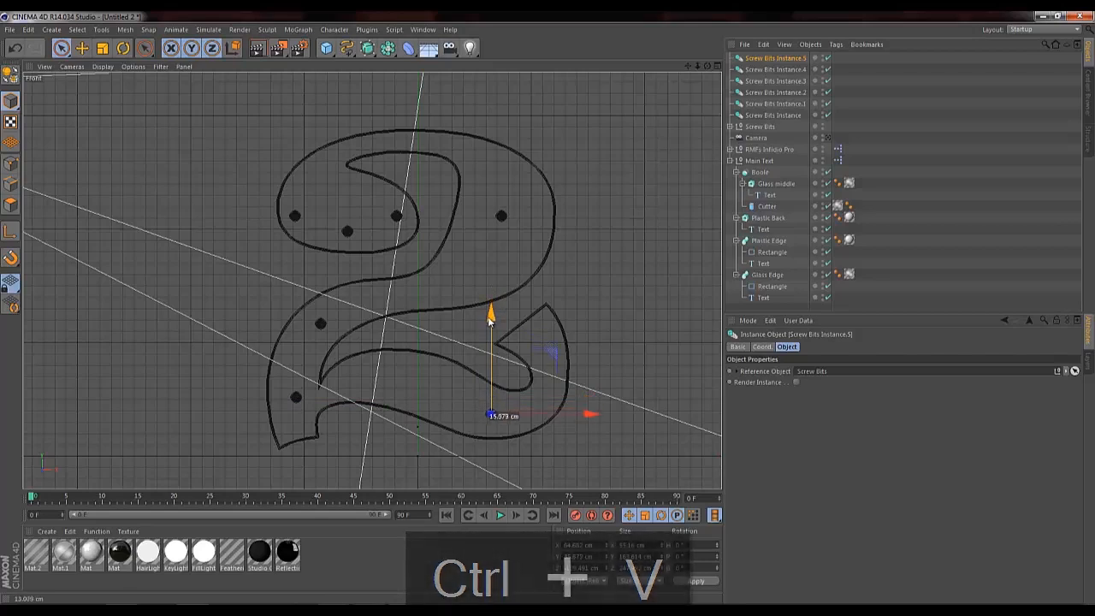
pyautogui.hotkey('ctrl', 'c')
pyautogui.hotkey('ctrl', 'v')
pyautogui.moveTo(590, 416); pyautogui.dragTo(642, 418)
pyautogui.moveTo(542, 315); pyautogui.dragTo(542, 241)
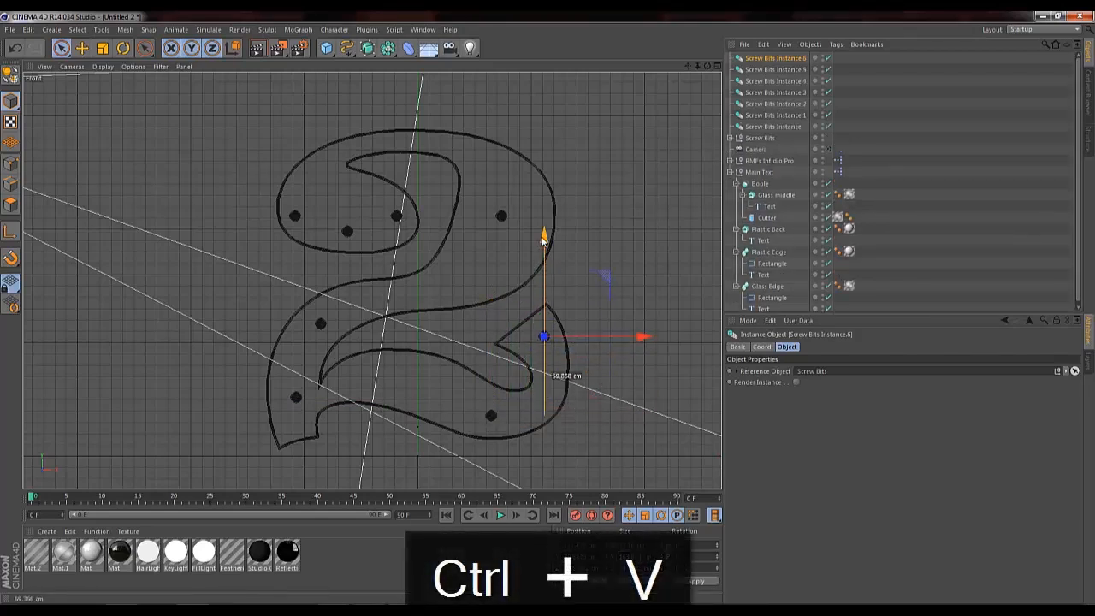
pyautogui.click(717, 67)
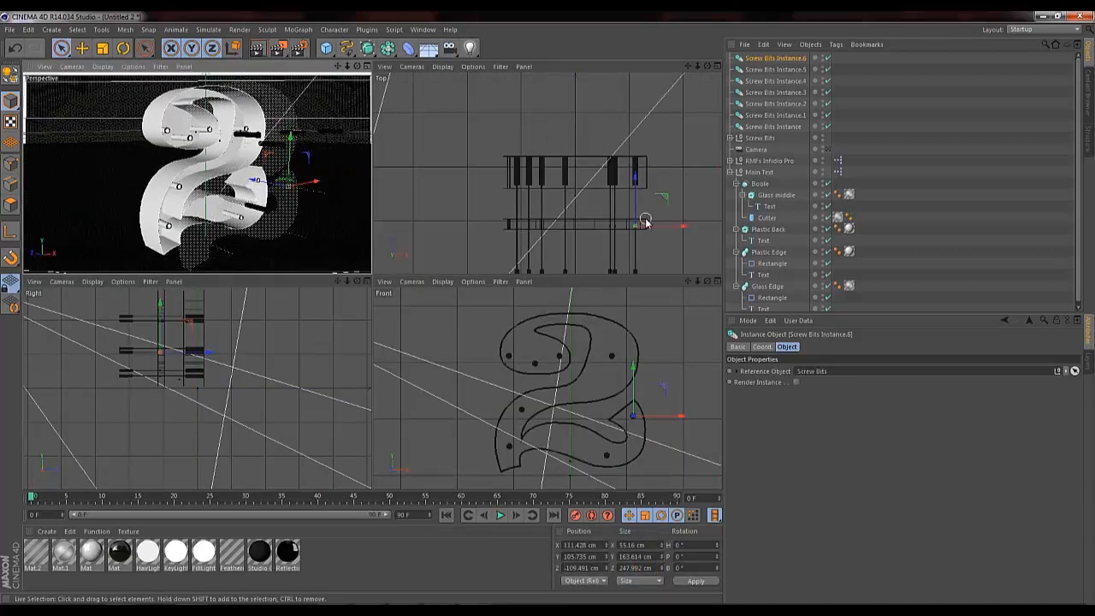
# Copy the Cutter under each of the seven Screw Bits instances and set the first instance's Cutter position to 0 cm on X, Y and Z.
pyautogui.click(766, 219)
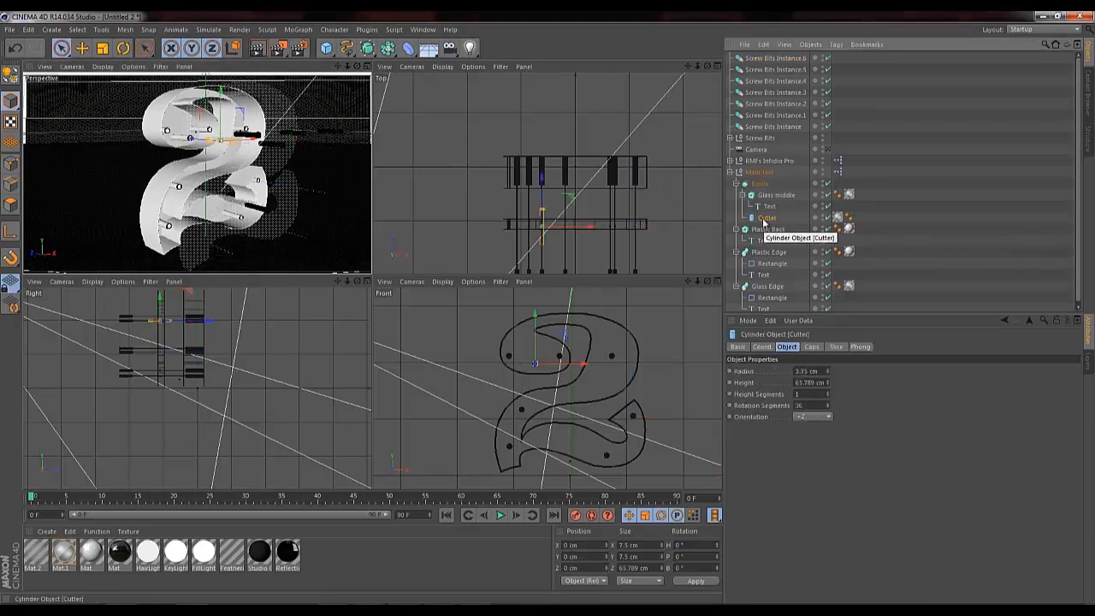
pyautogui.keyDown('ctrl'); pyautogui.moveTo(766, 221); pyautogui.dragTo(774, 59); pyautogui.keyUp('ctrl')
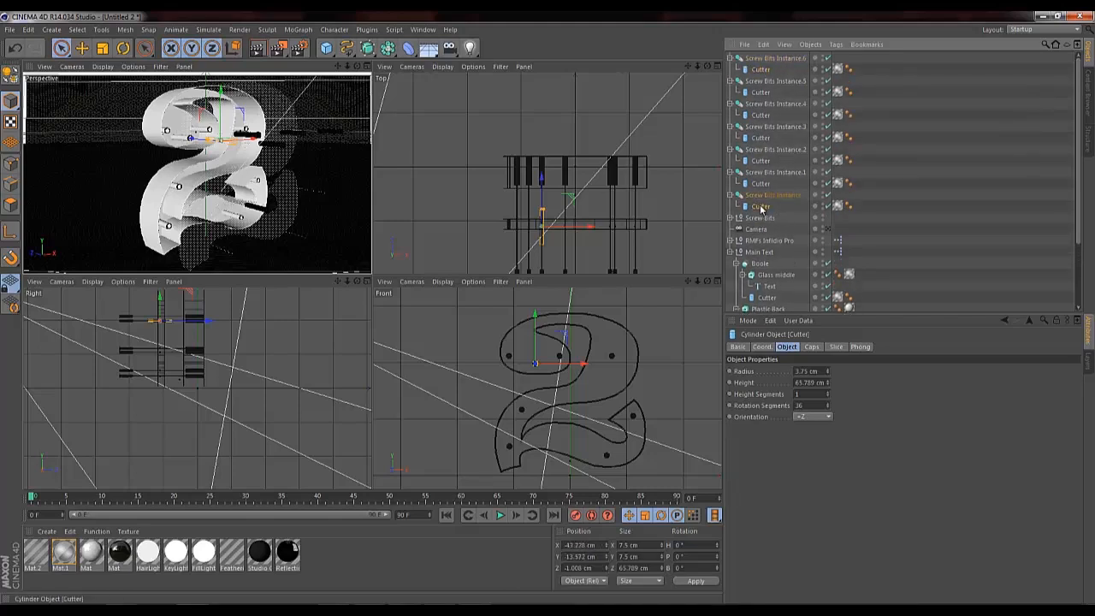
pyautogui.click(590, 545)
pyautogui.write('0')
pyautogui.press('Tab')
pyautogui.write('0')
pyautogui.press('Tab')
pyautogui.write('0')
pyautogui.press('Return')
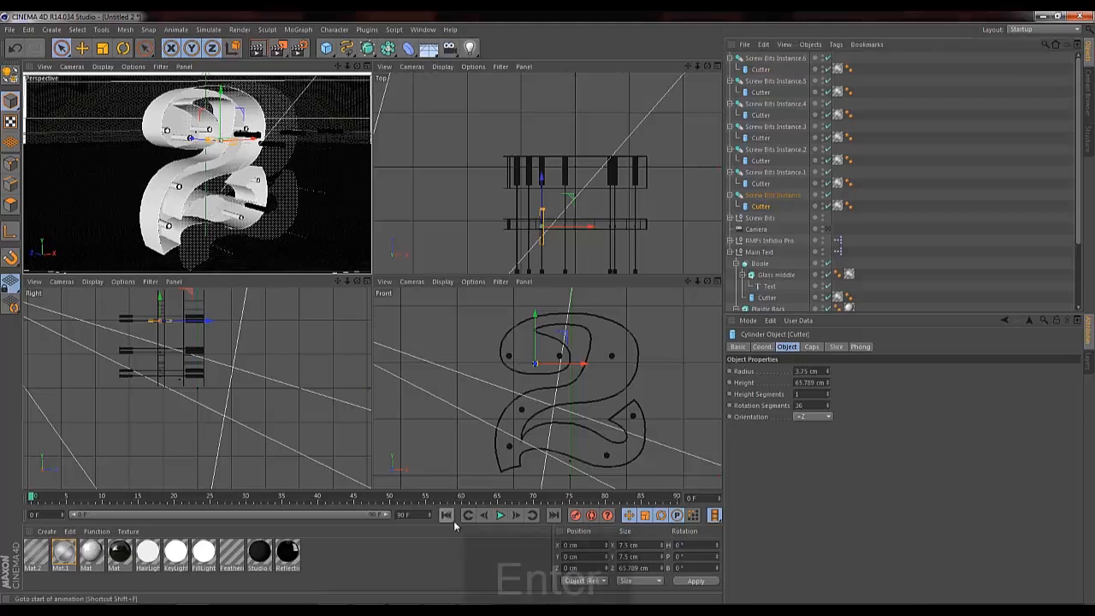
# Set the position of the Cutter under Screw Bits Instance.1 to 0 cm on X, Y and Z.
pyautogui.click(762, 184)
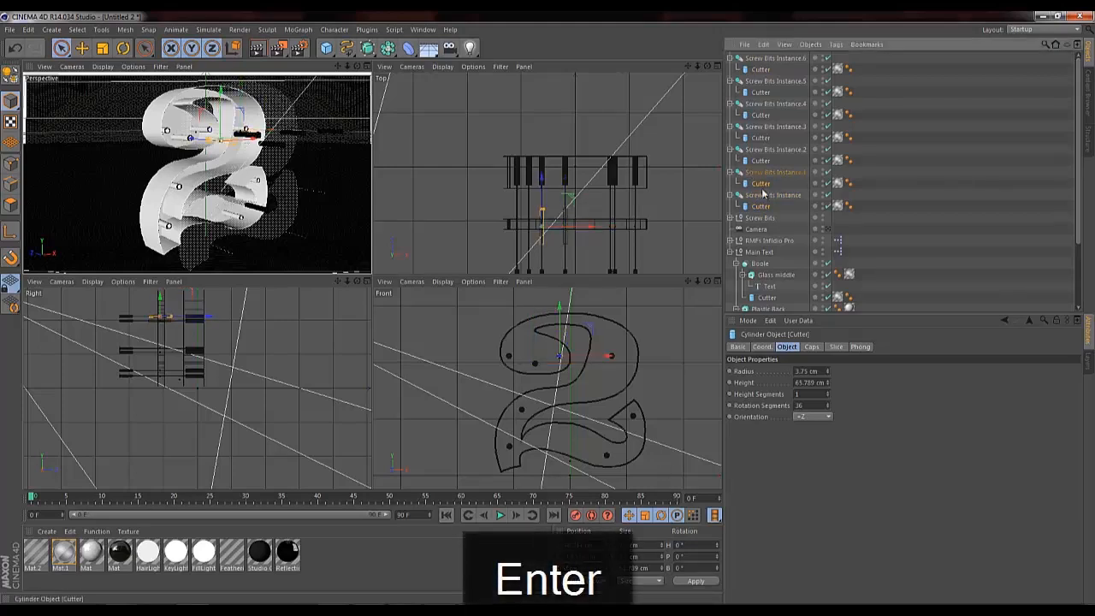
pyautogui.write('000')
pyautogui.press('Tab')
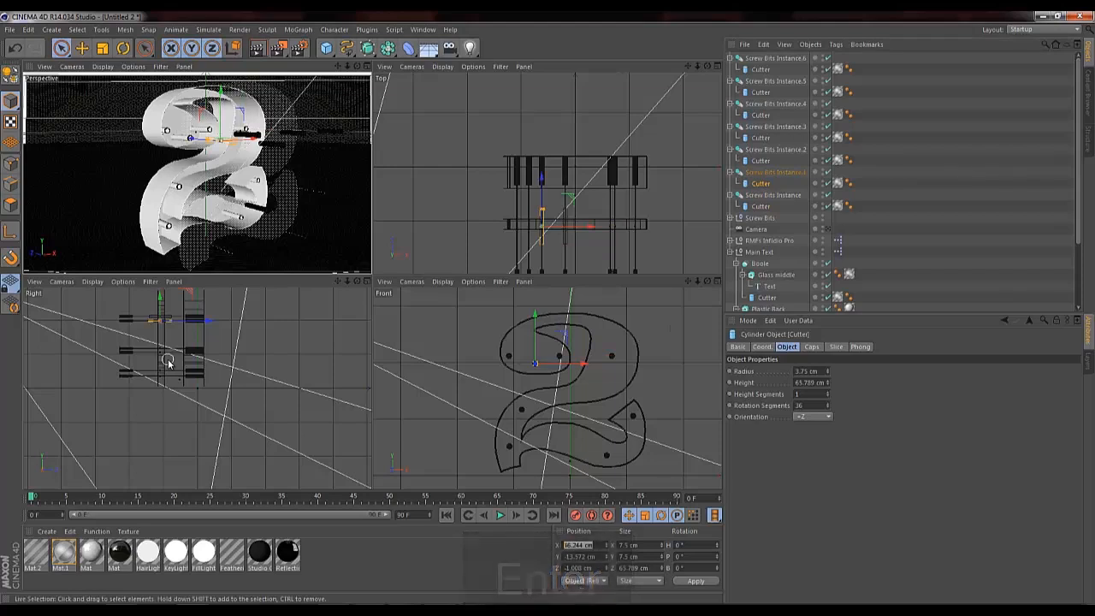
pyautogui.write('0')
pyautogui.press('Tab')
pyautogui.write('0')
pyautogui.press('Return')
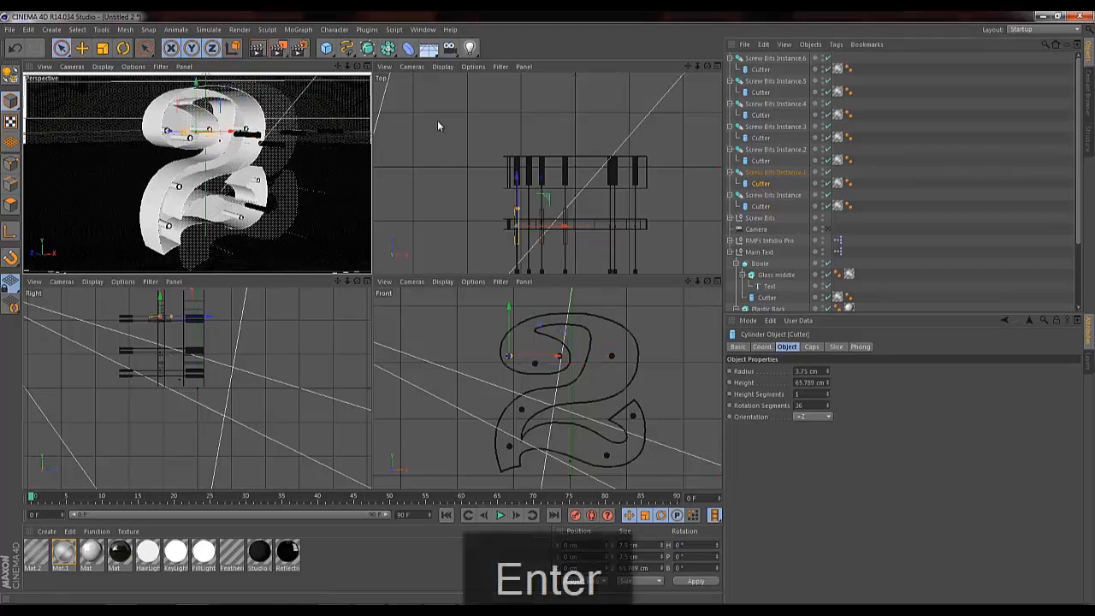
# Set the position of the Cutter under Screw Bits Instance.2 to 0 cm on X, Y and Z.
pyautogui.click(760, 161)
pyautogui.moveTo(600, 545); pyautogui.dragTo(476, 548)
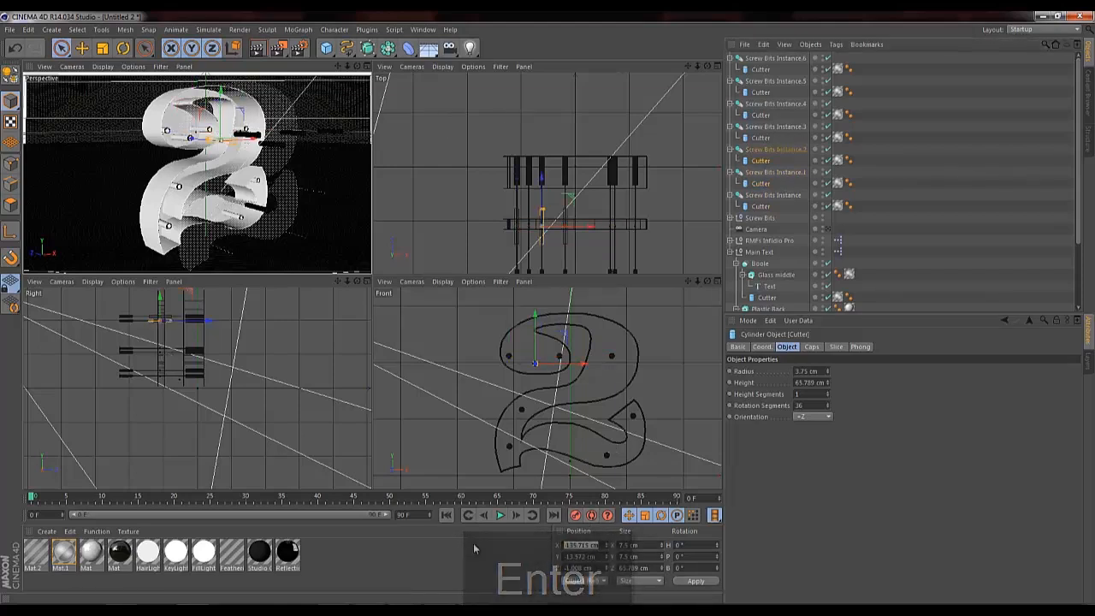
pyautogui.write('0')
pyautogui.press('Tab')
pyautogui.write('0')
pyautogui.press('Tab')
pyautogui.write('0')
pyautogui.press('Return')
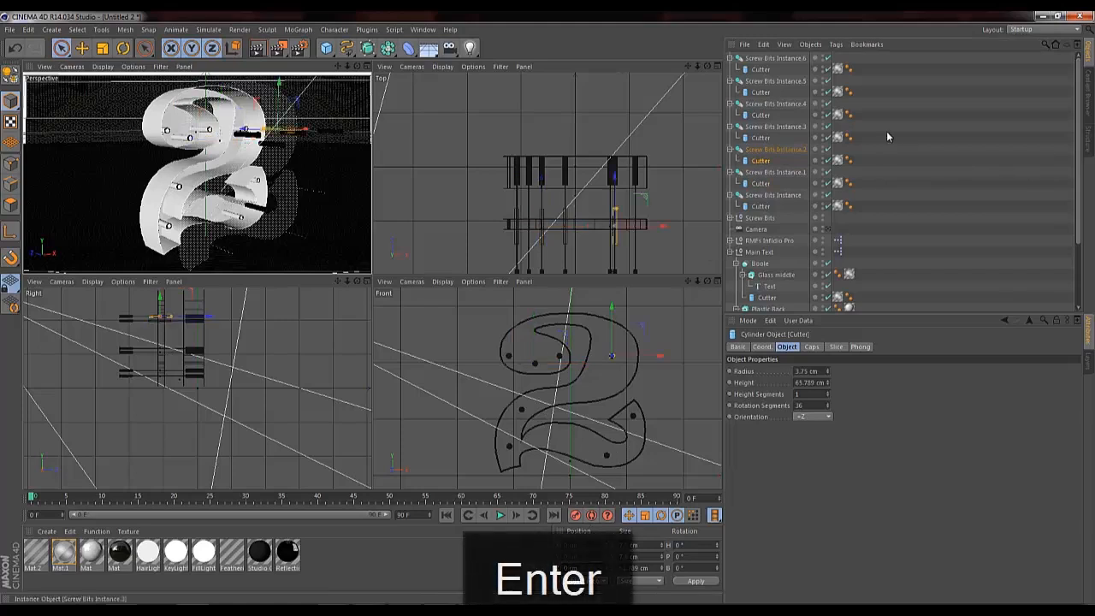
# Set the positions of the Cutters under Screw Bits Instance.3 and Instance.4 to 0 cm on all axes.
pyautogui.click(759, 139)
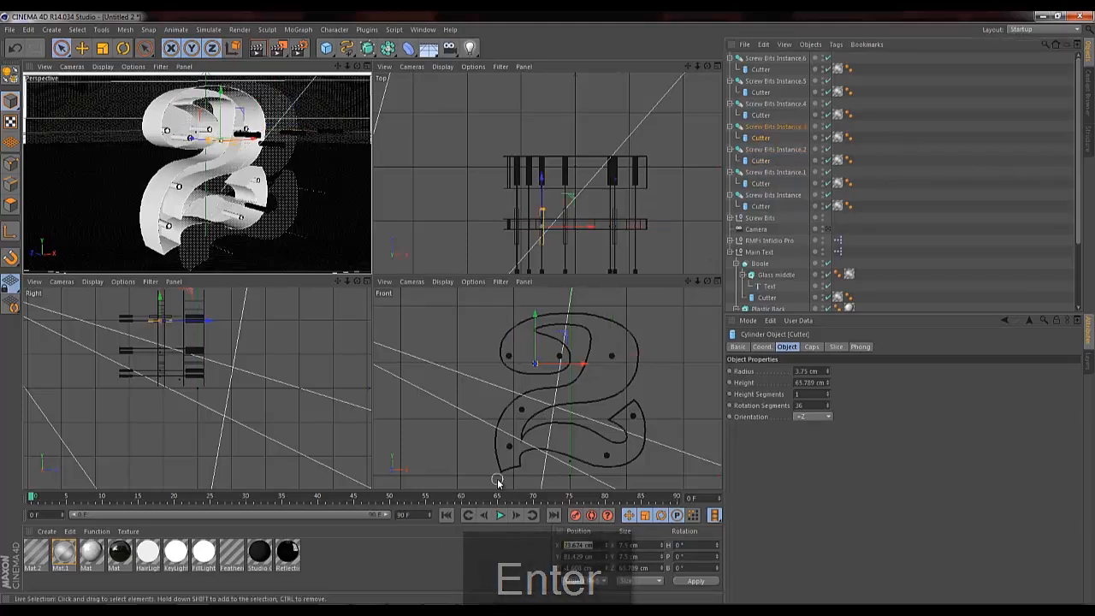
pyautogui.press('Return')
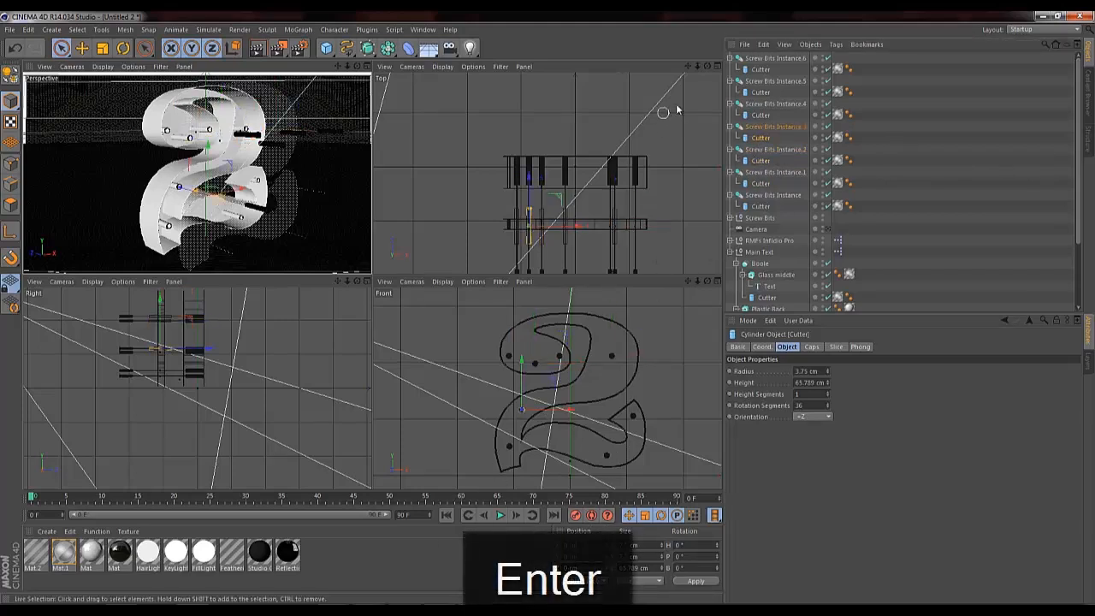
pyautogui.click(756, 117)
pyautogui.moveTo(594, 544); pyautogui.dragTo(419, 540)
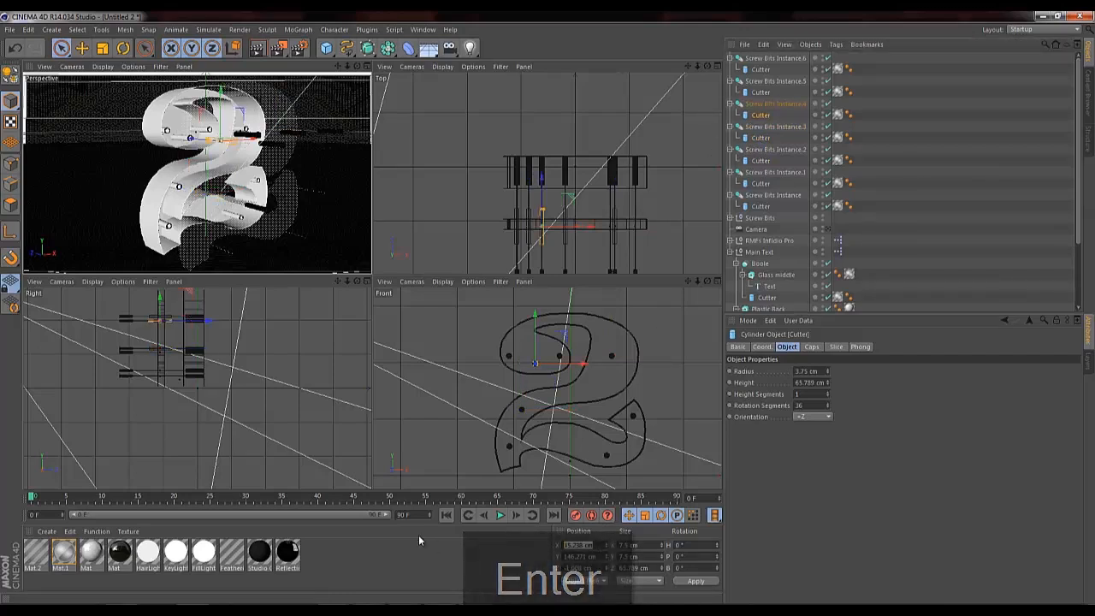
pyautogui.press('Return')
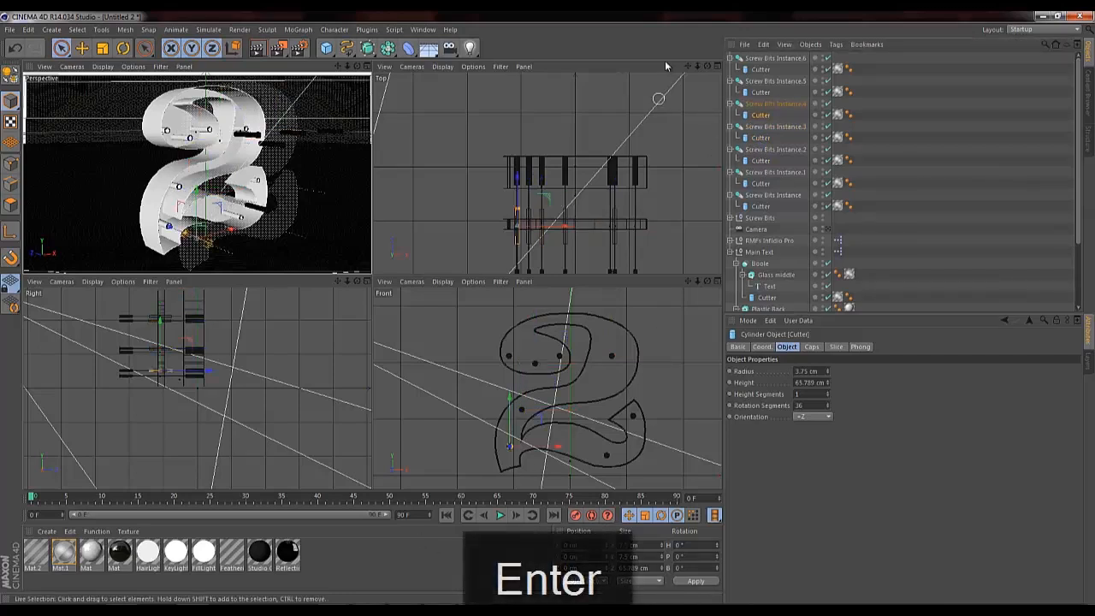
# Set the positions of the Cutters under Screw Bits Instance.5 and Instance.6 to 0 cm on all axes.
pyautogui.click(760, 92)
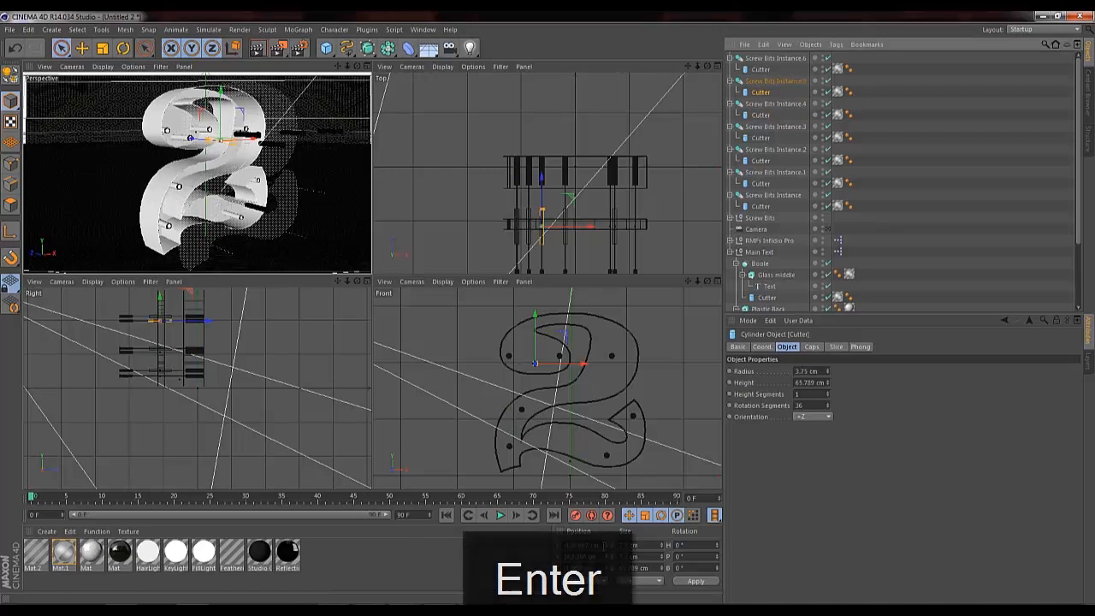
pyautogui.write('0')
pyautogui.press('Return')
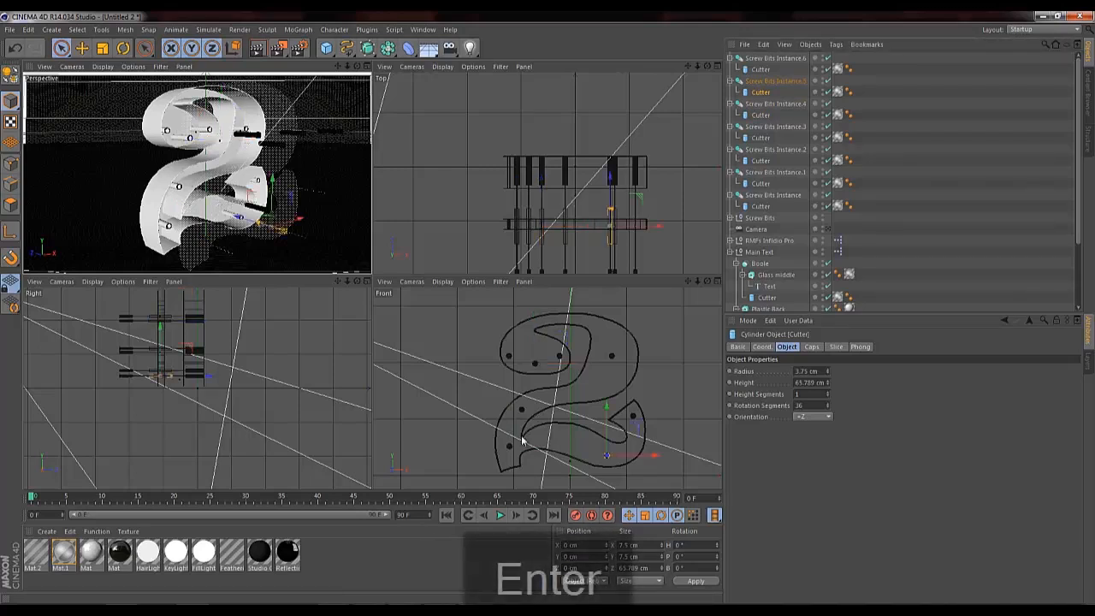
pyautogui.click(760, 68)
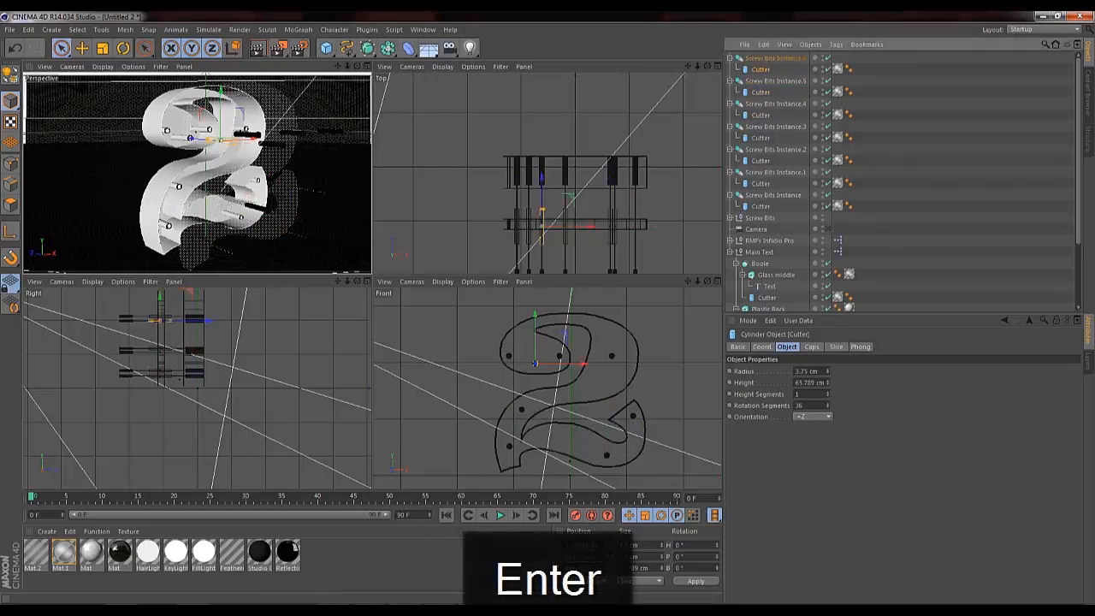
pyautogui.write('0')
pyautogui.press('Return')
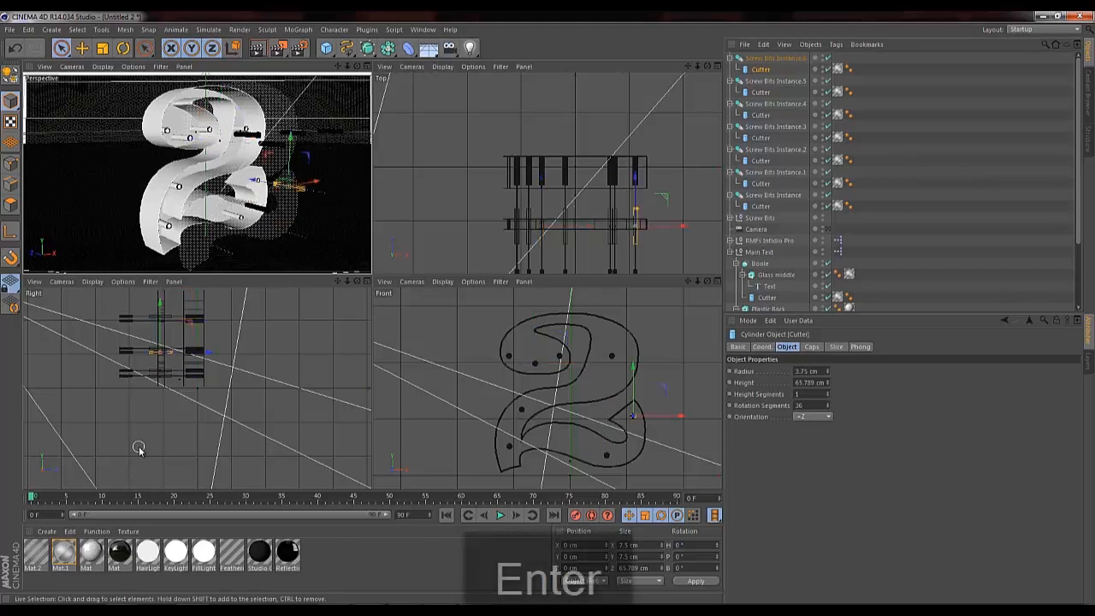
# Move all seven Cutters out of the Screw Bits Instances into the Boole, beside its existing Cutter.
pyautogui.keyDown('ctrl'); pyautogui.click(760, 92); pyautogui.keyUp('ctrl')
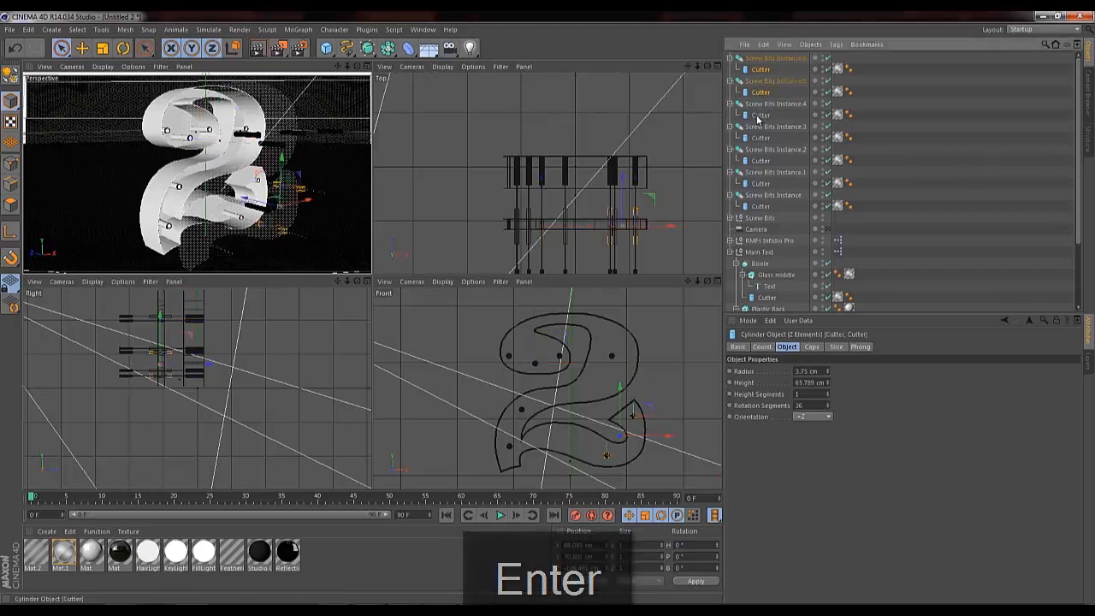
pyautogui.keyDown('ctrl'); pyautogui.click(760, 115); pyautogui.keyUp('ctrl')
pyautogui.keyDown('ctrl'); pyautogui.click(760, 137); pyautogui.keyUp('ctrl')
pyautogui.keyDown('ctrl'); pyautogui.click(760, 161); pyautogui.keyUp('ctrl')
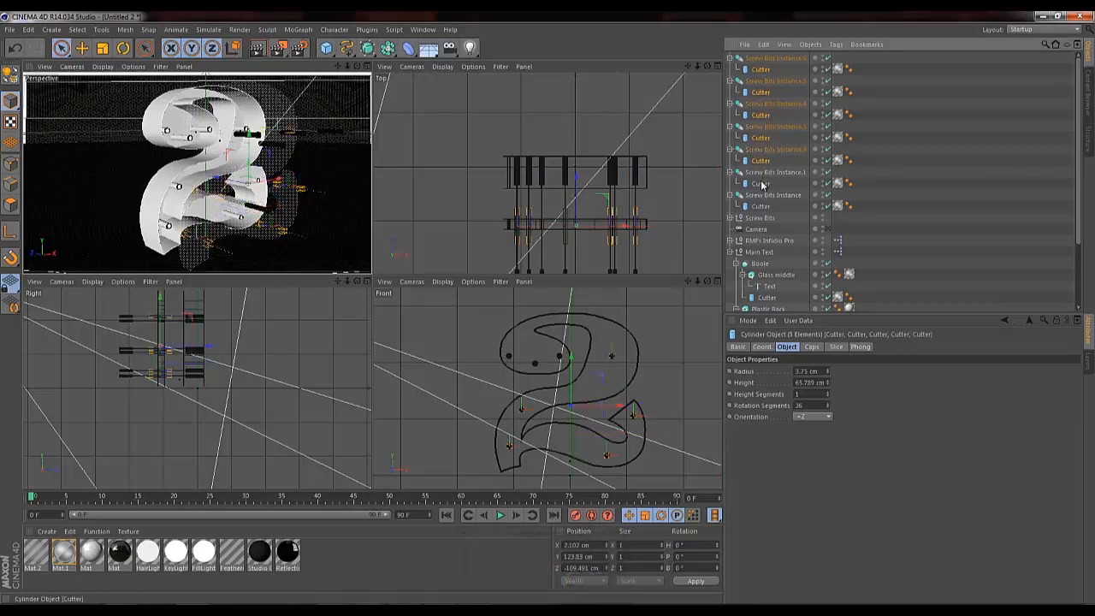
pyautogui.keyDown('ctrl'); pyautogui.click(760, 183); pyautogui.keyUp('ctrl')
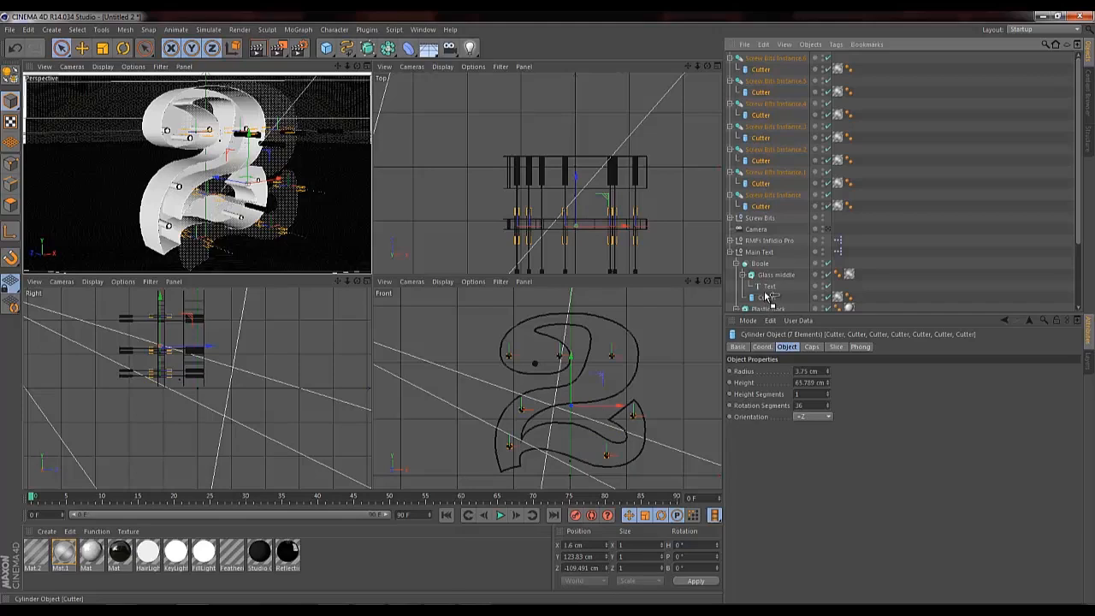
pyautogui.moveTo(767, 295); pyautogui.dragTo(768, 292)
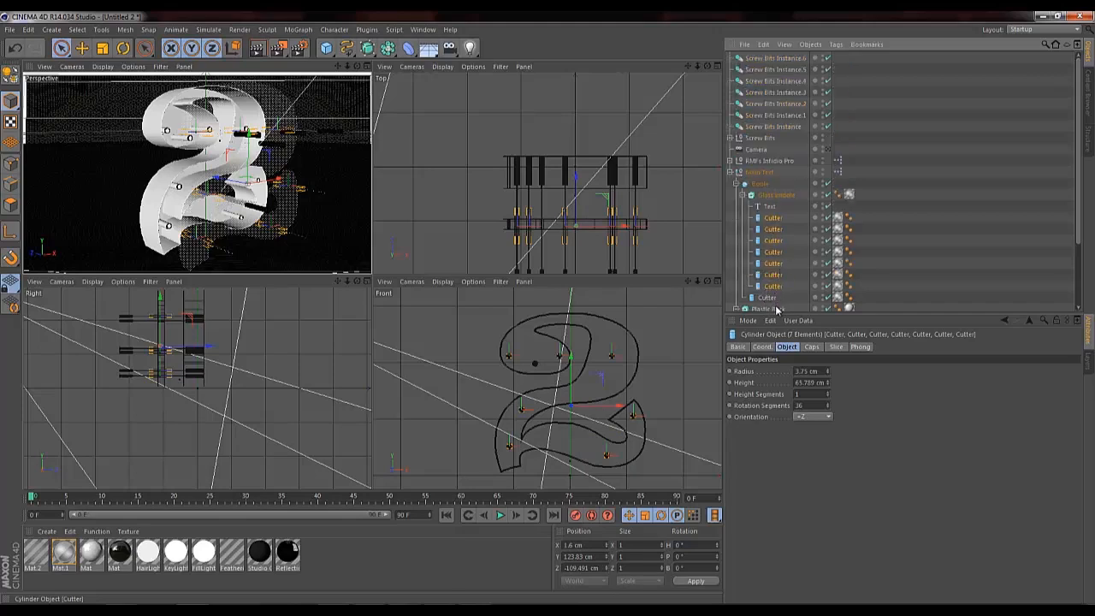
pyautogui.moveTo(770, 291); pyautogui.dragTo(770, 297)
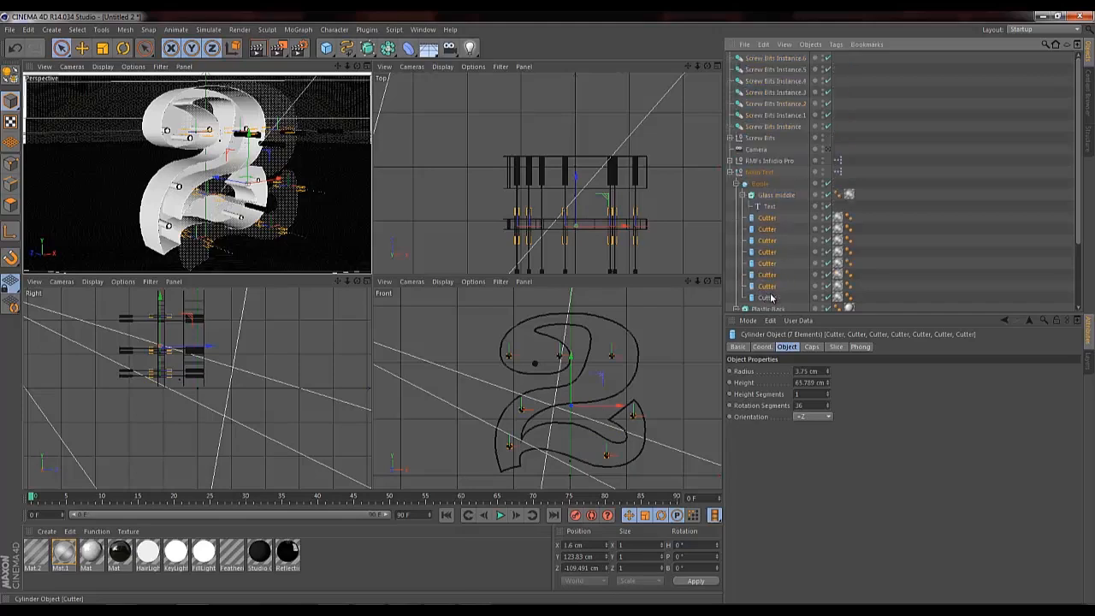
# Group all eight Cutter cylinders in the Boole under one null and name it Cutter.
pyautogui.click(767, 219)
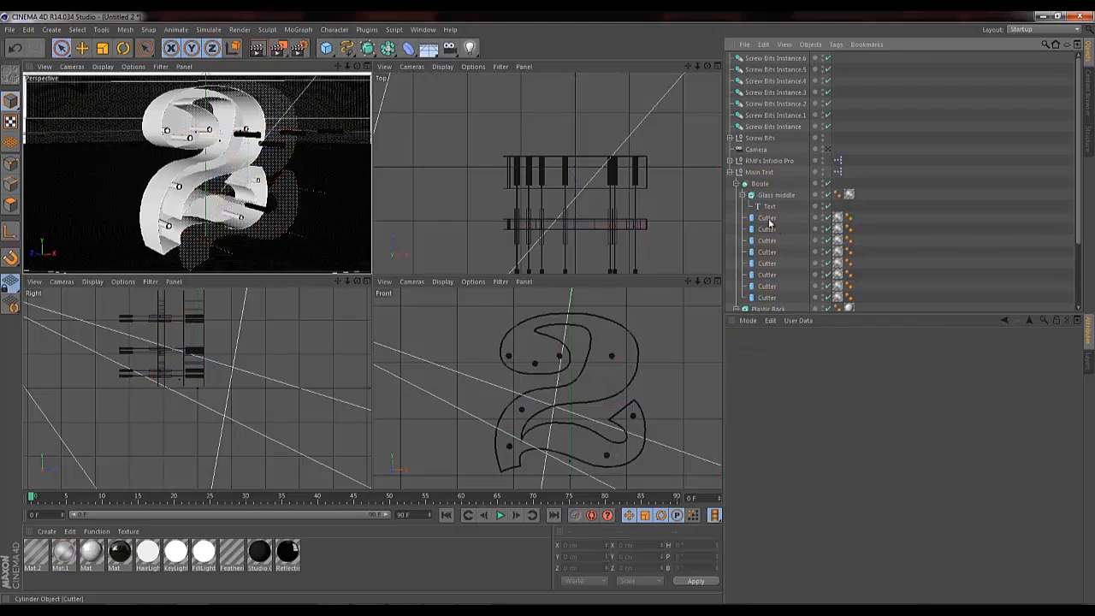
pyautogui.keyDown('shift'); pyautogui.click(770, 297); pyautogui.keyUp('shift')
pyautogui.hotkey('alt', 'g')
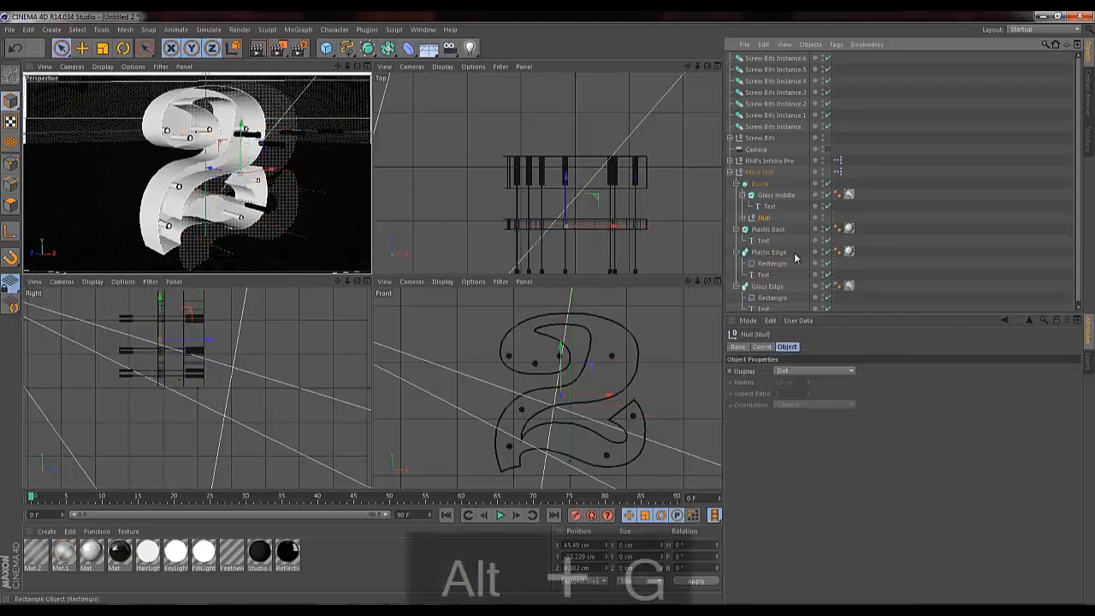
pyautogui.doubleClick(762, 217)
pyautogui.write('C')
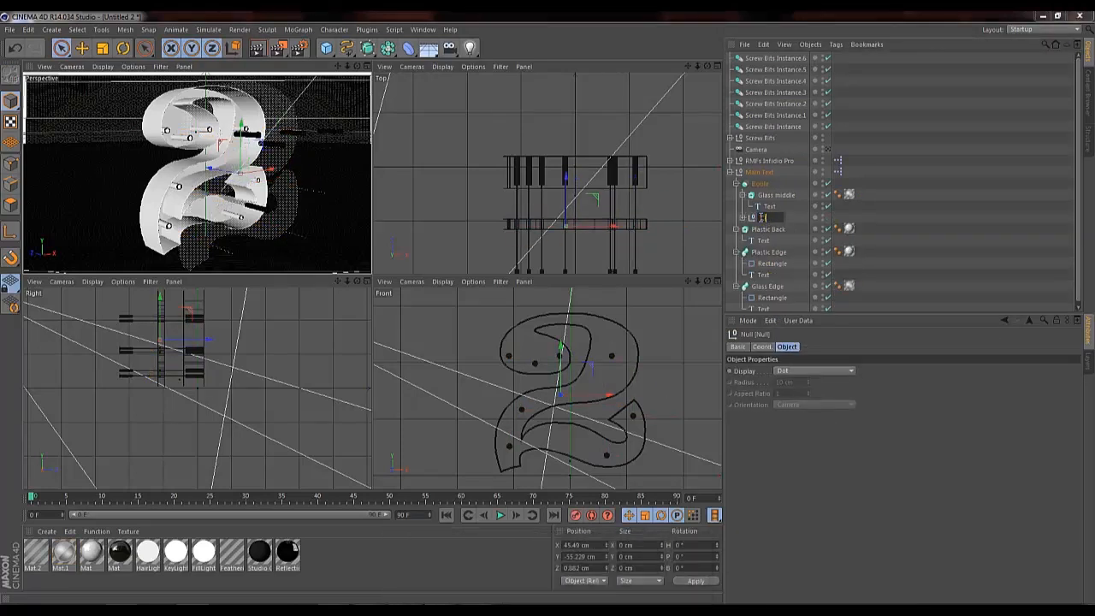
pyautogui.write('utter')
pyautogui.press('Return')
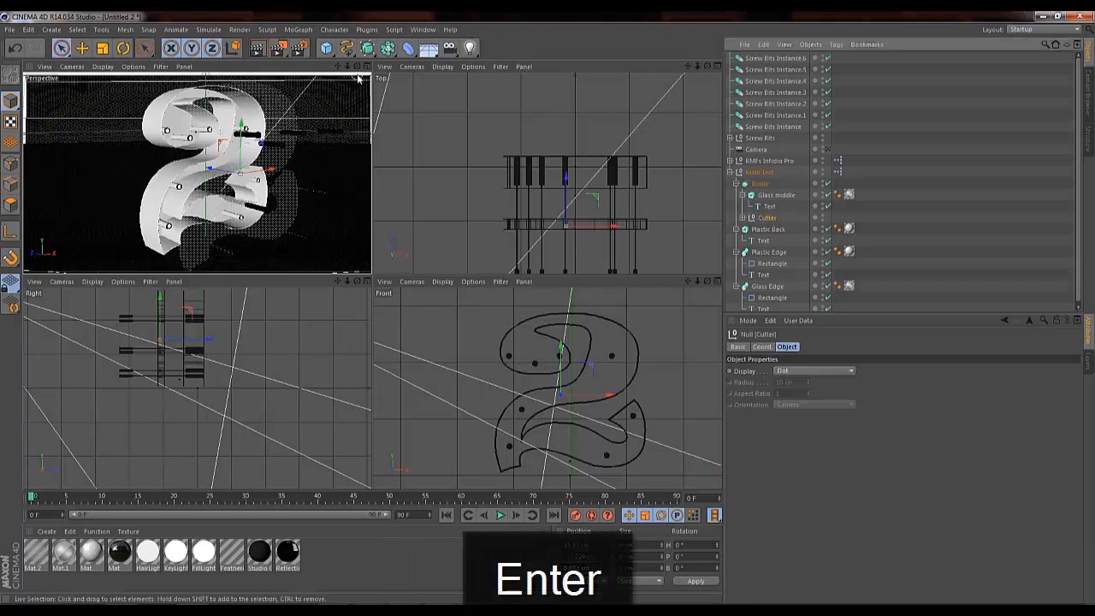
# Enlarge the perspective view and render it to check the screw holes in the glass part.
pyautogui.moveTo(348, 67); pyautogui.dragTo(370, 273)
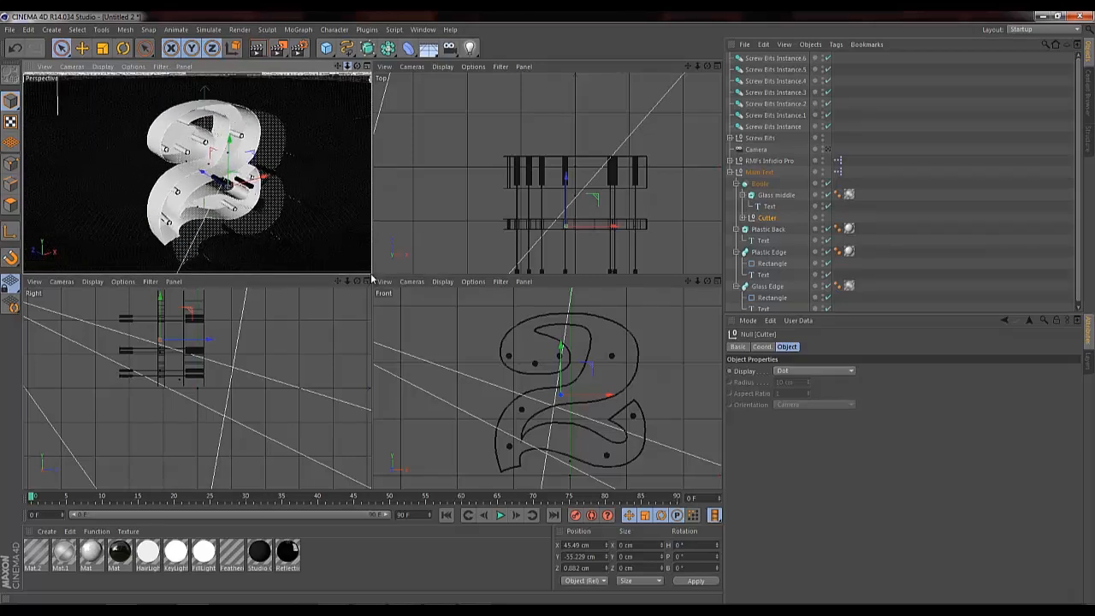
pyautogui.moveTo(356, 68); pyautogui.dragTo(364, 267)
pyautogui.click(368, 66)
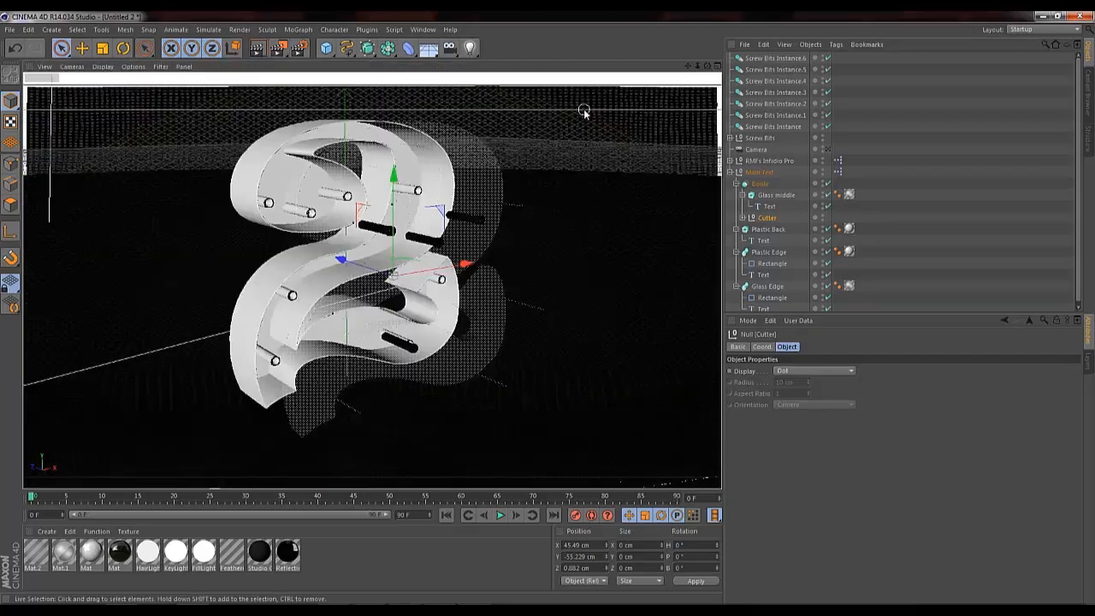
pyautogui.click(256, 51)
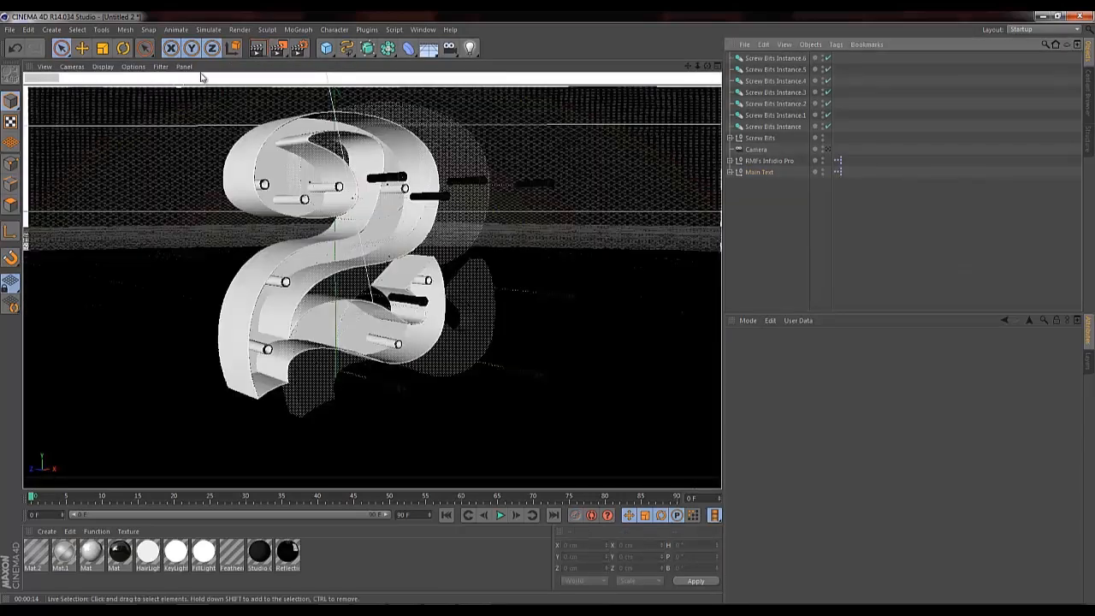
pyautogui.click(257, 47)
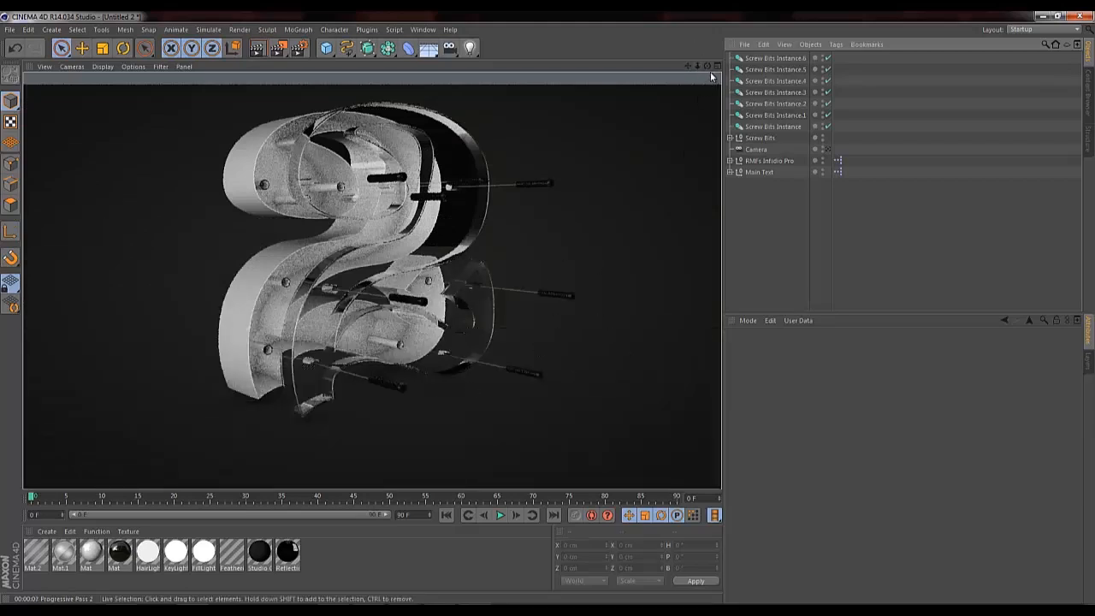
# Check the reference image 43.jpg and render the letter again from a new angle to compare.
pyautogui.moveTo(707, 66); pyautogui.dragTo(550, 311)
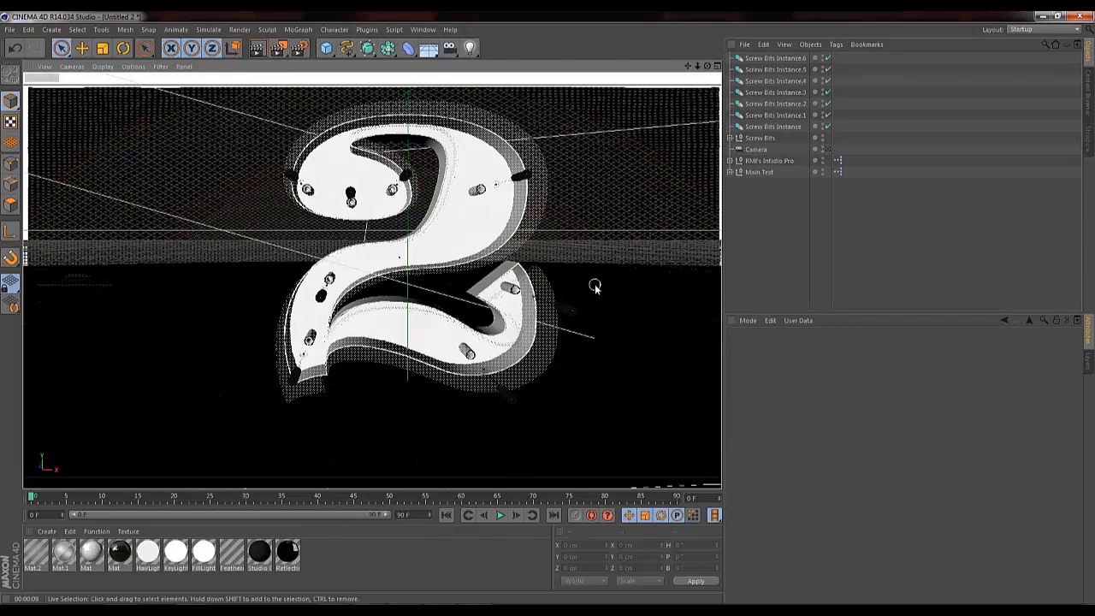
pyautogui.click(219, 609)
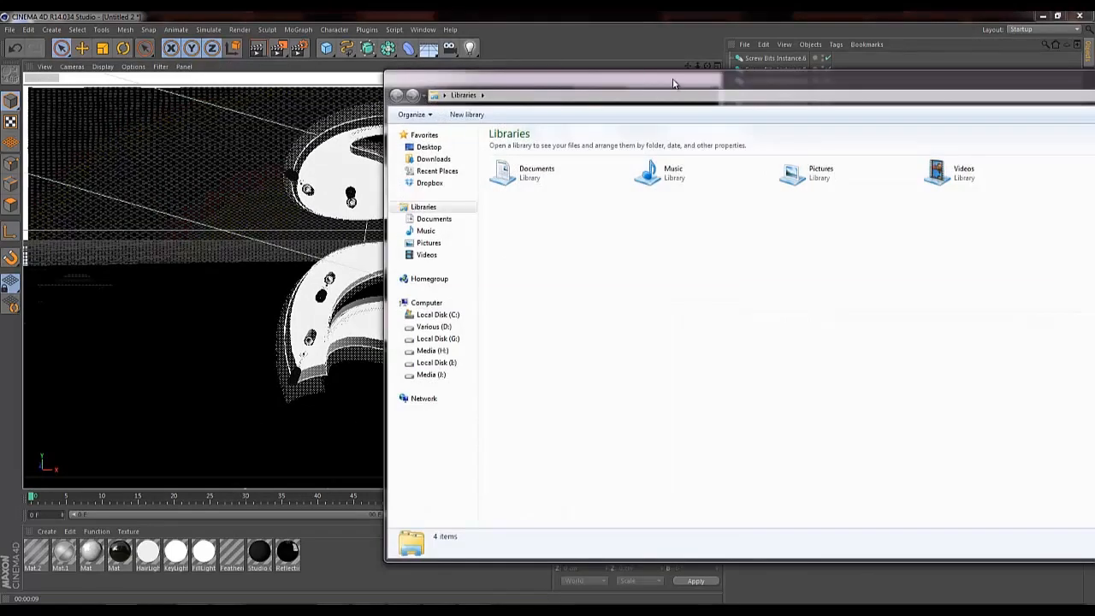
pyautogui.moveTo(673, 82); pyautogui.dragTo(1094, 101)
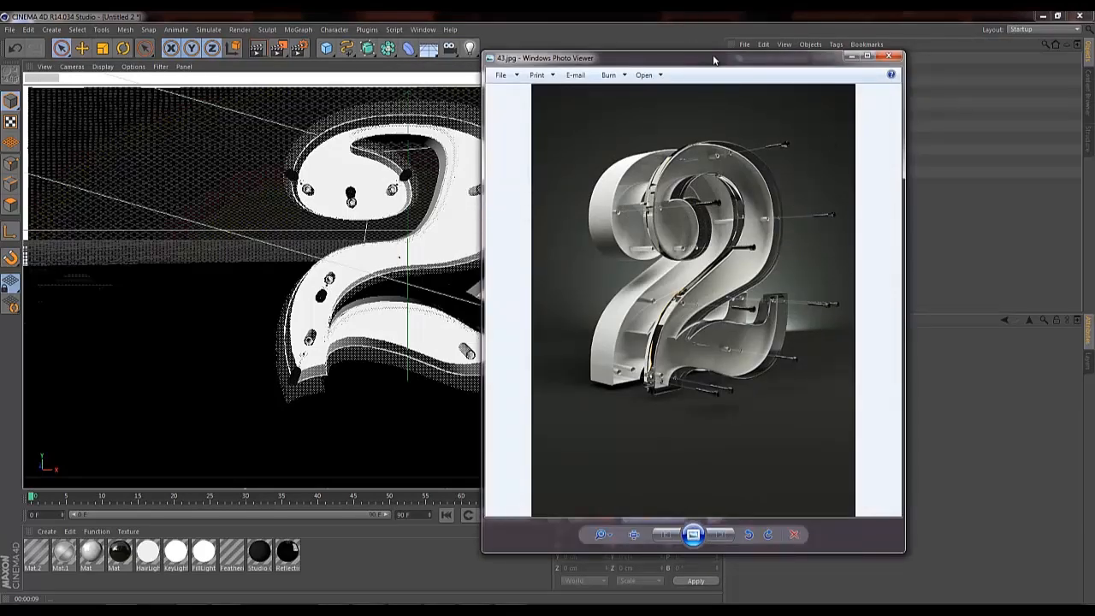
pyautogui.moveTo(722, 61); pyautogui.dragTo(673, 48)
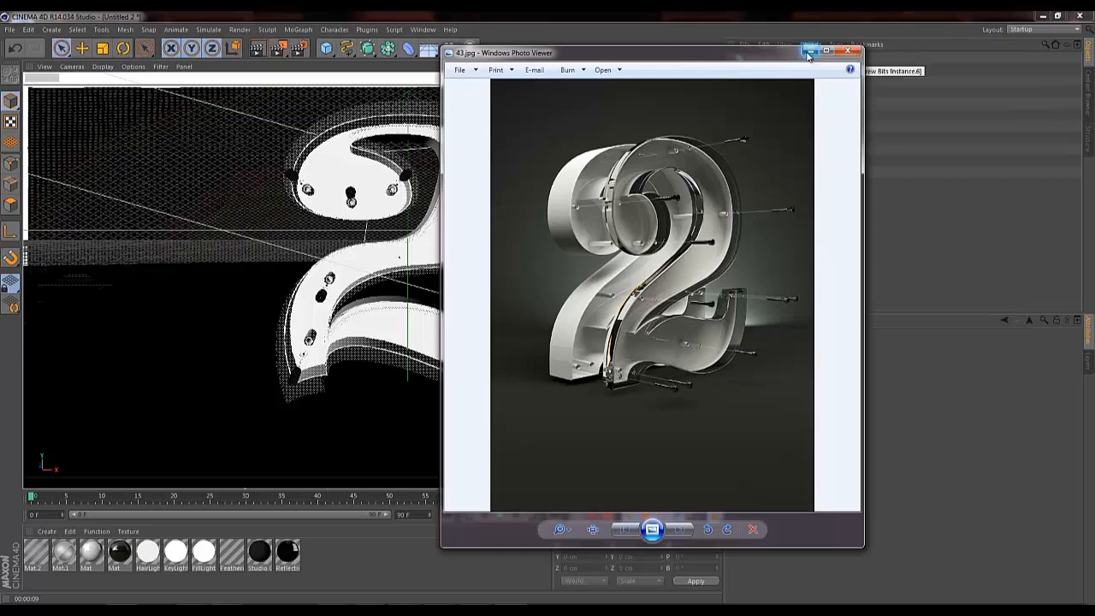
pyautogui.click(847, 50)
pyautogui.moveTo(706, 69); pyautogui.dragTo(549, 313)
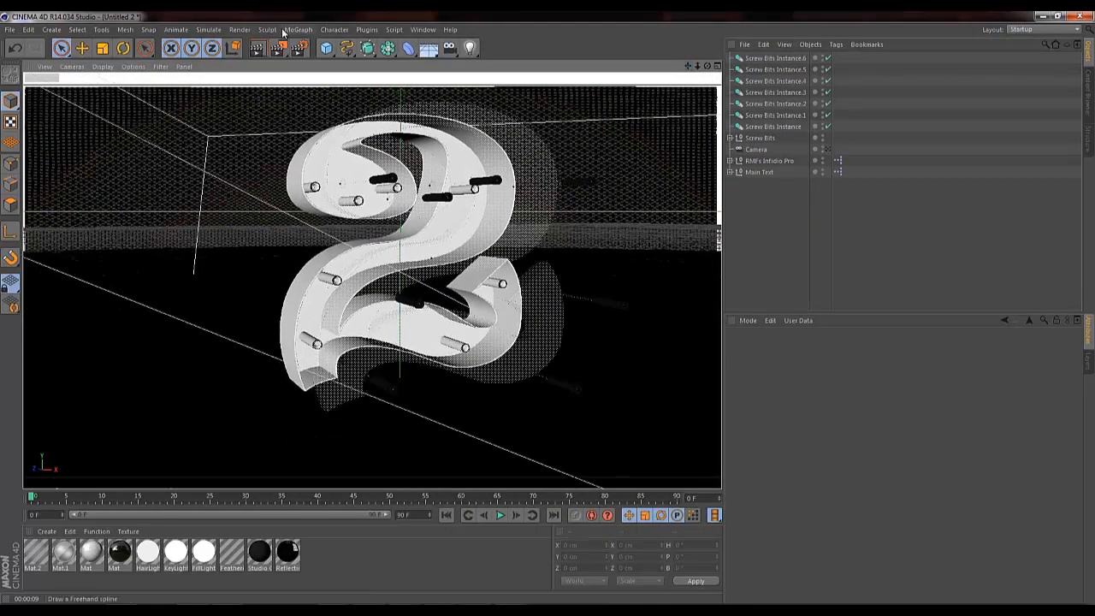
pyautogui.click(258, 49)
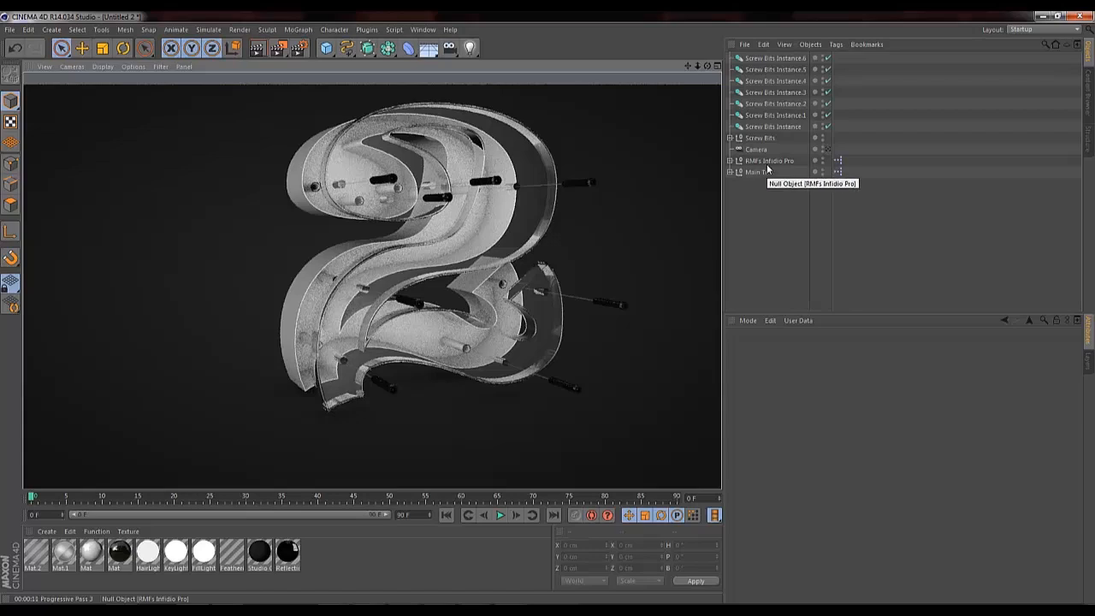
# Enable floor reflection on the RMFs Infidio Pro studio and set its Floor Reflection Blur to 1%.
pyautogui.click(762, 161)
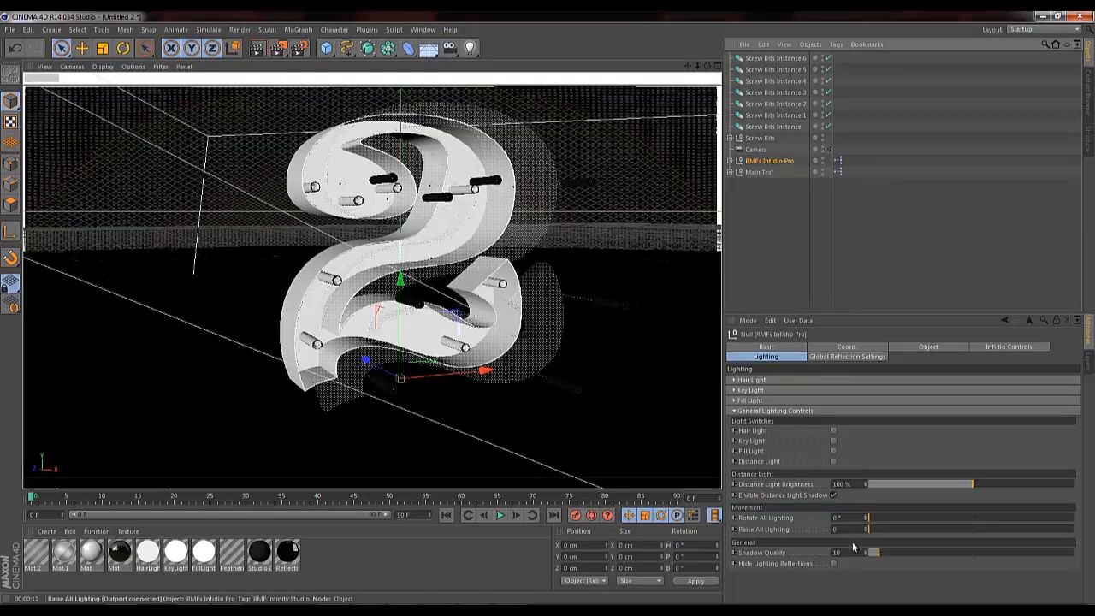
pyautogui.click(853, 357)
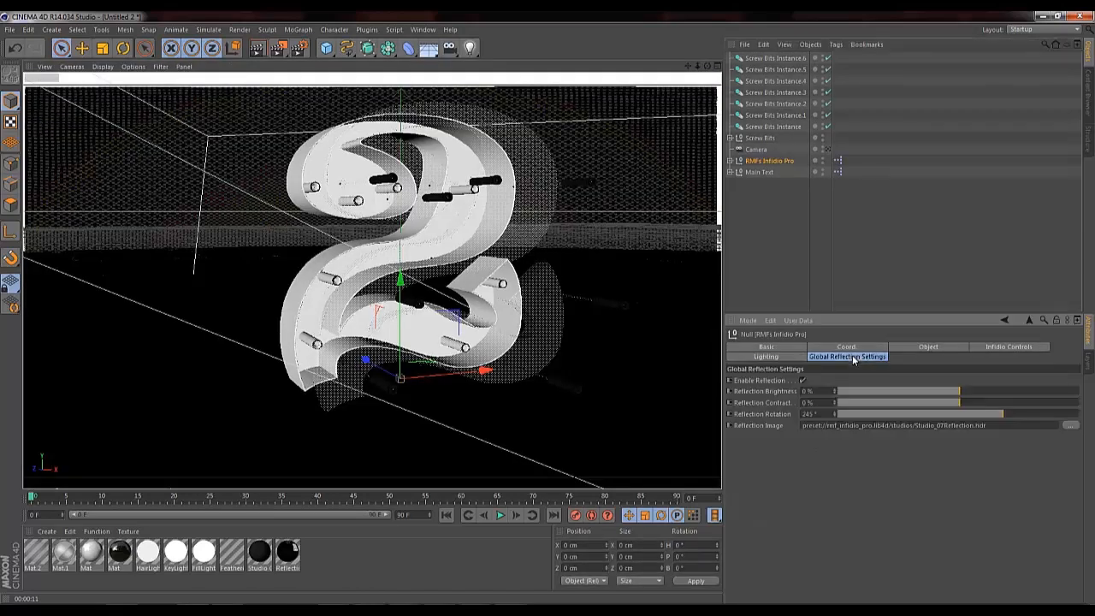
pyautogui.click(983, 348)
pyautogui.click(816, 454)
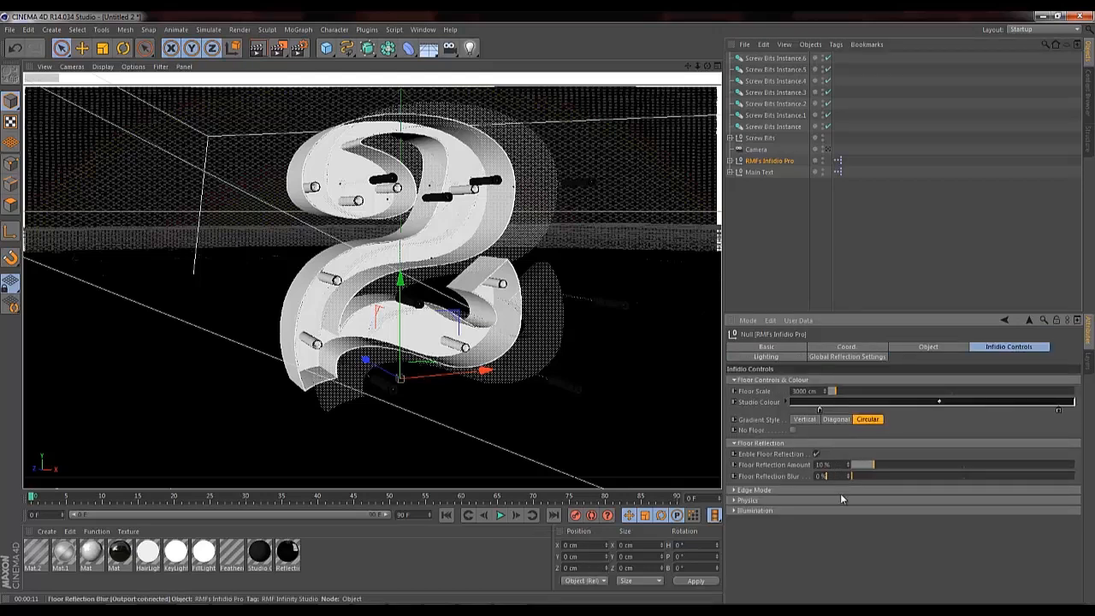
pyautogui.moveTo(841, 495); pyautogui.dragTo(865, 495)
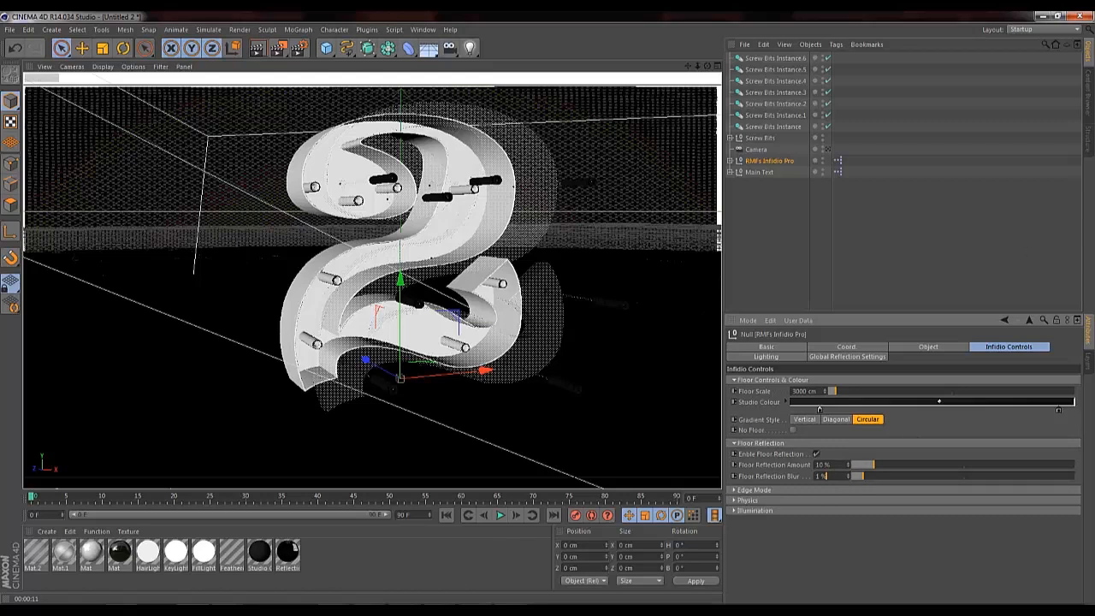
# Enable Wall Mode with Curved Wall on the studio and increase the Floor Scale to 7565 cm, using 43.jpg as reference.
pyautogui.hotkey('alt', 'Tab')
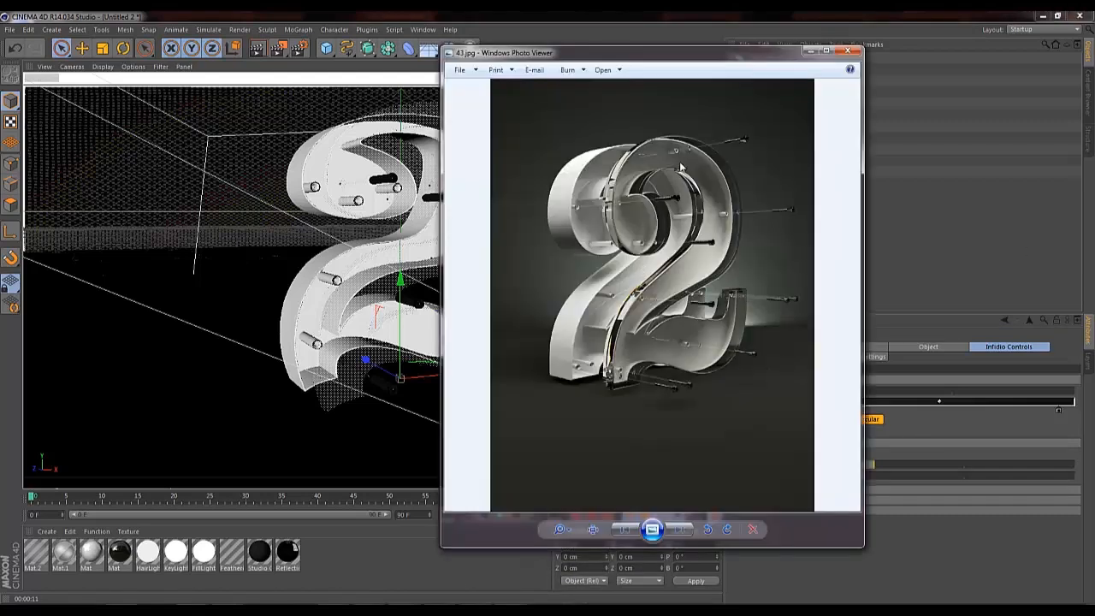
pyautogui.click(810, 52)
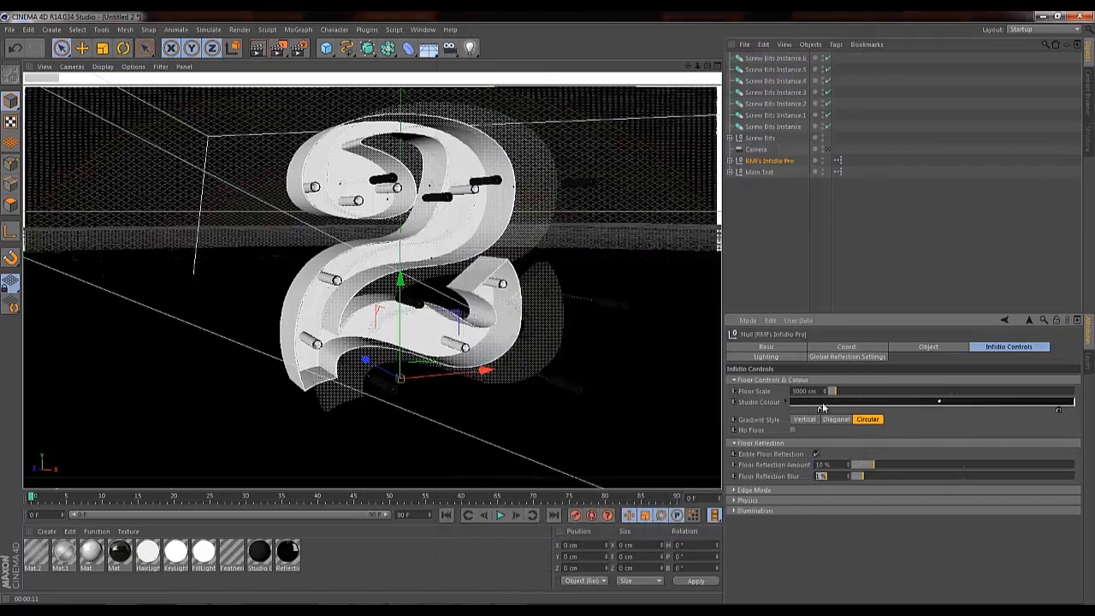
pyautogui.click(733, 490)
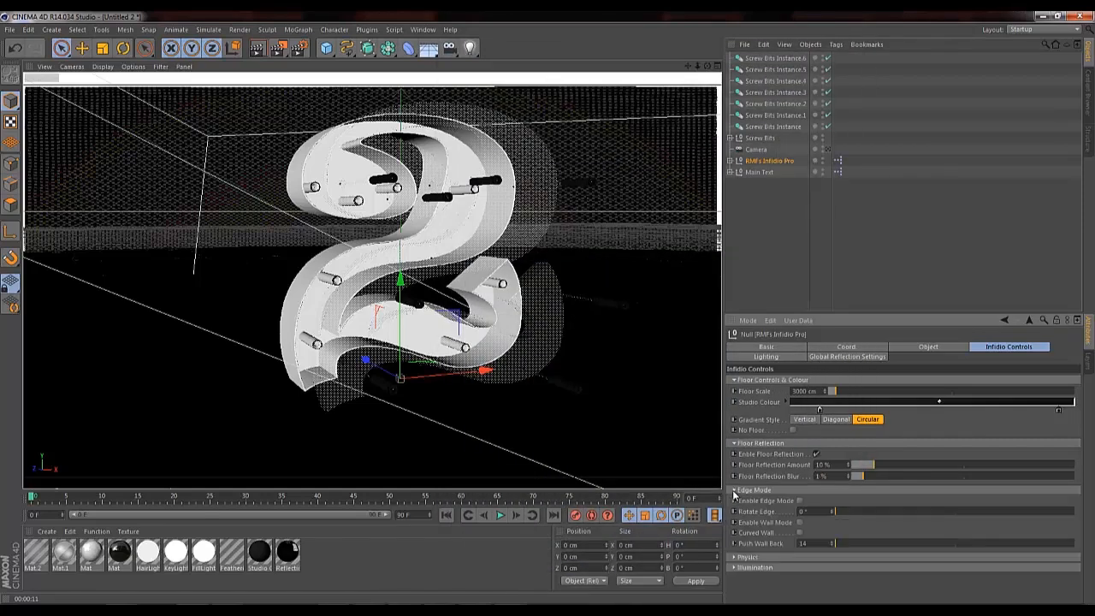
pyautogui.click(799, 523)
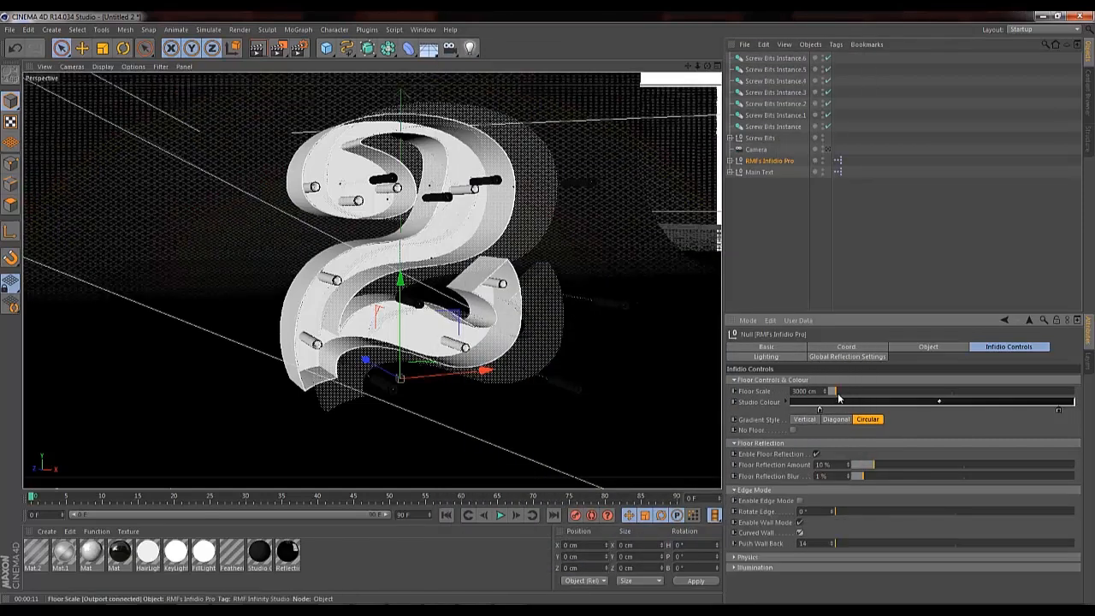
pyautogui.moveTo(837, 393); pyautogui.dragTo(847, 394)
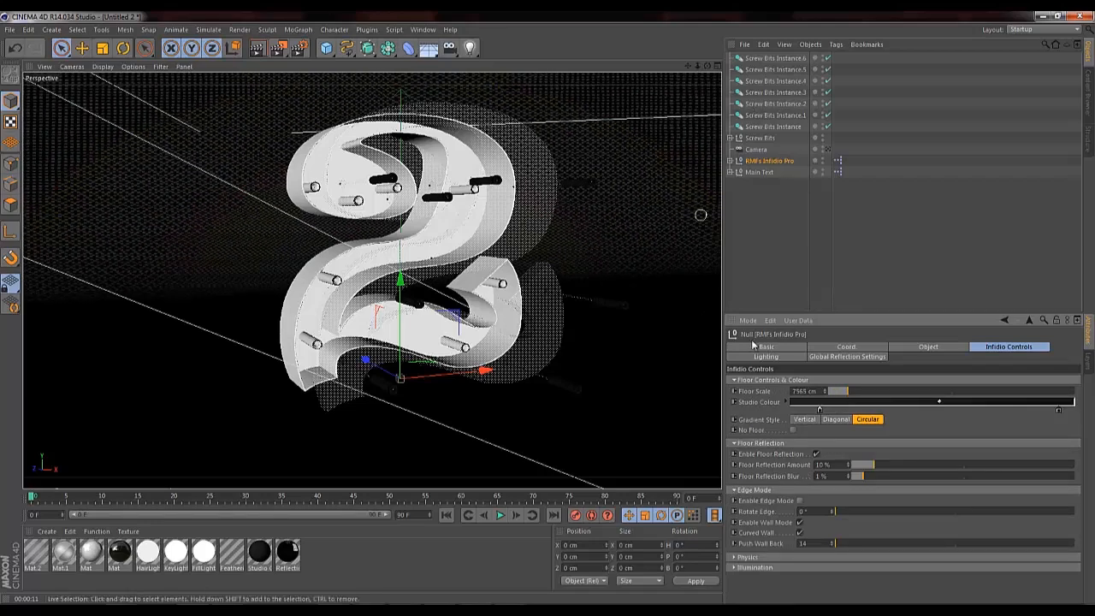
# Move Main Text, Screw Bits and all Screw Bits Instances together back toward the studio wall, to about Z 333 cm.
pyautogui.click(761, 173)
pyautogui.click(771, 138)
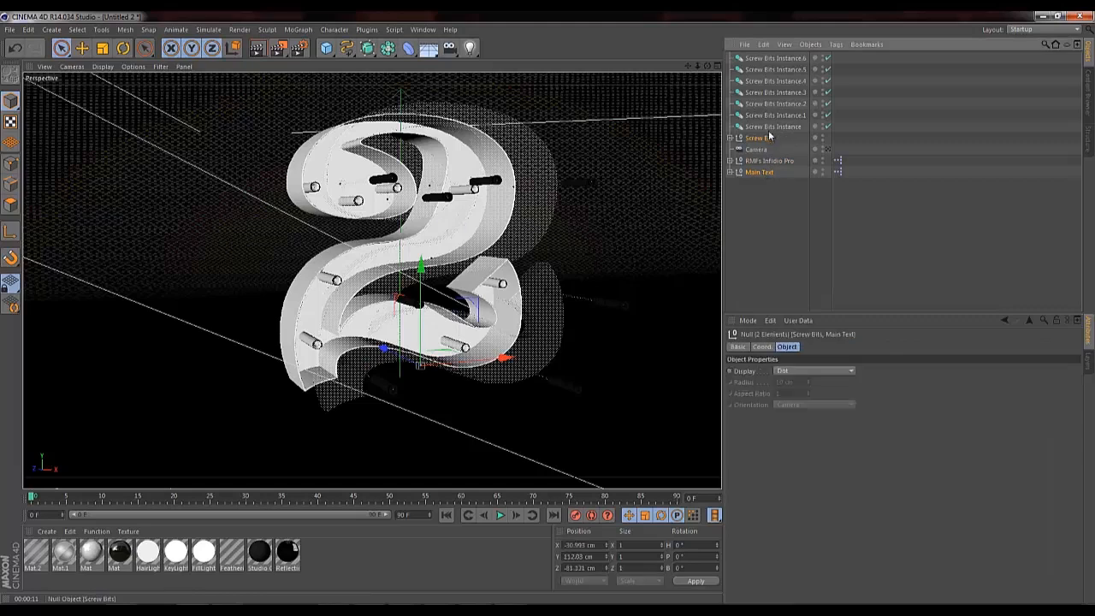
pyautogui.keyDown('shift'); pyautogui.click(795, 60); pyautogui.keyUp('shift')
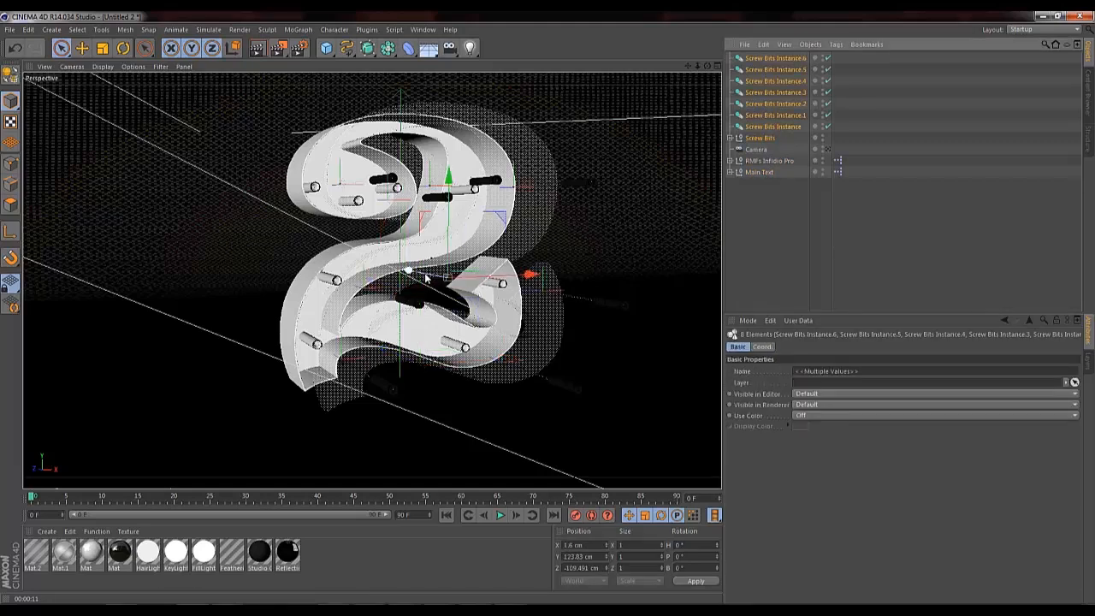
pyautogui.moveTo(408, 271); pyautogui.dragTo(327, 255)
pyautogui.hotkey('ctrl', 'z')
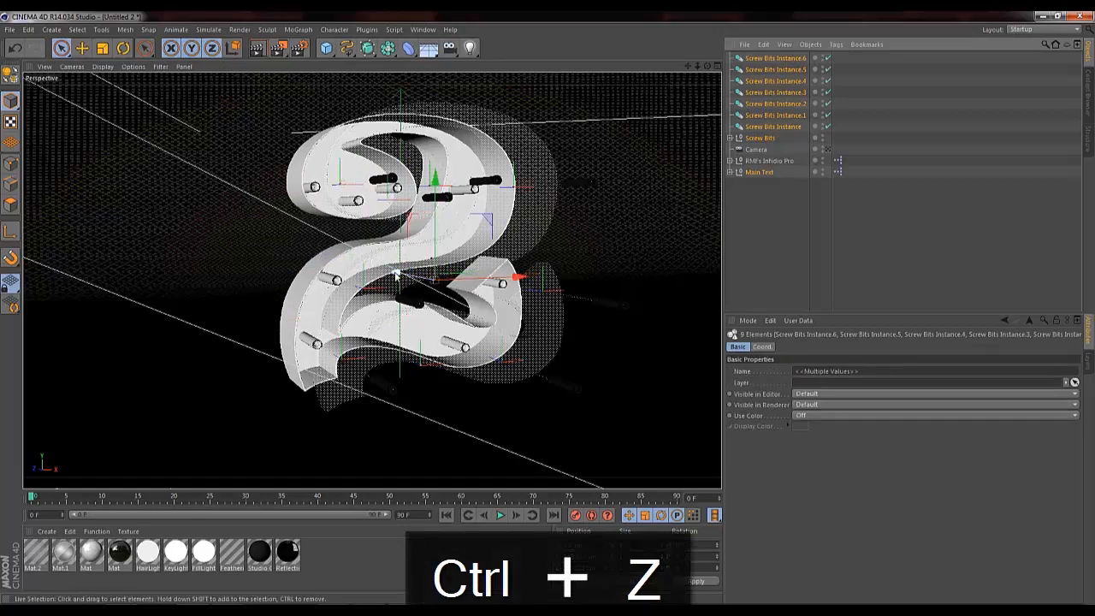
pyautogui.moveTo(396, 274); pyautogui.dragTo(291, 247)
# Render the perspective view to check the repositioned letter against the studio wall and floor.
pyautogui.hotkey('ctrl', 'r')
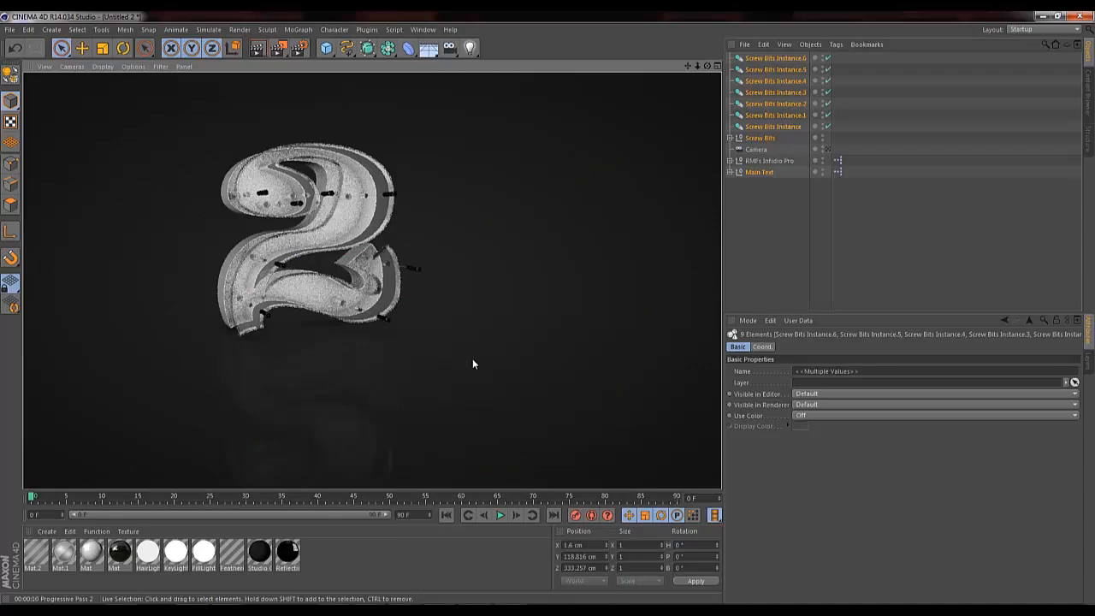
pyautogui.press('pageup')
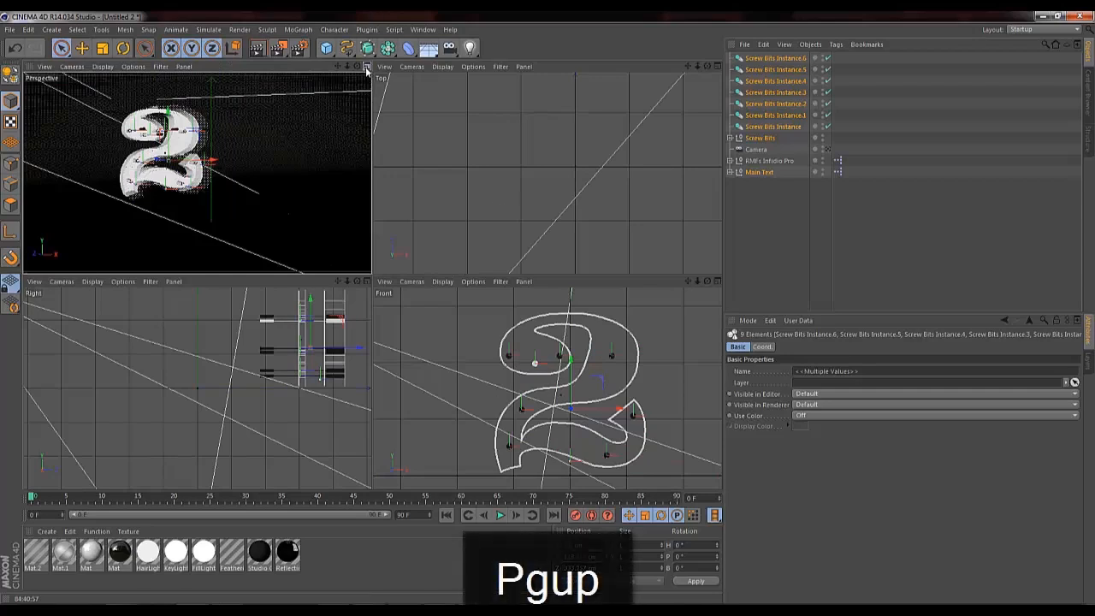
pyautogui.click(367, 67)
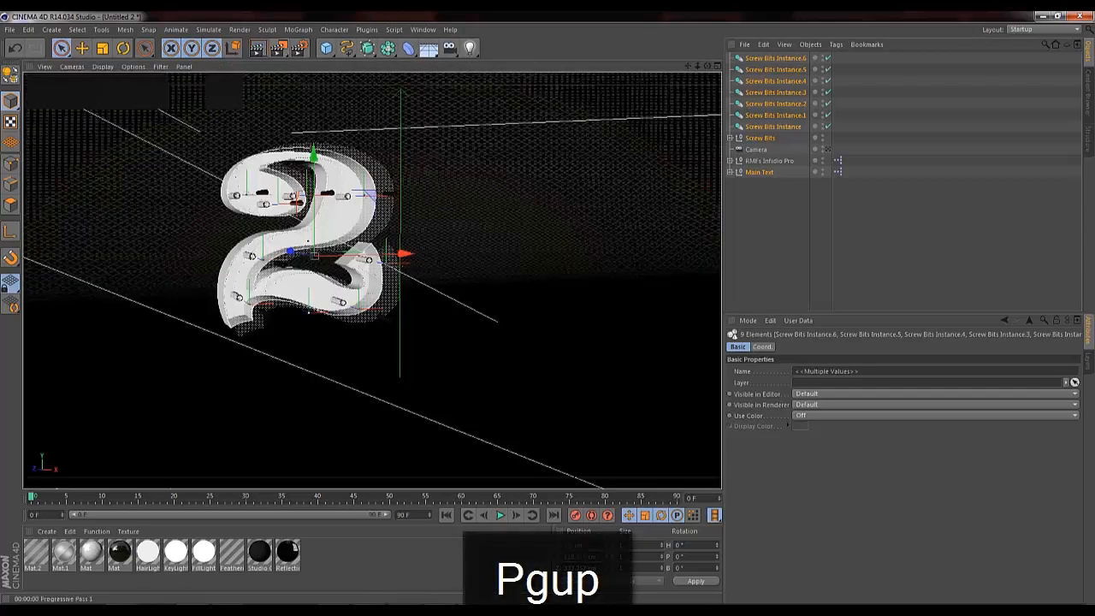
pyautogui.click(372, 611)
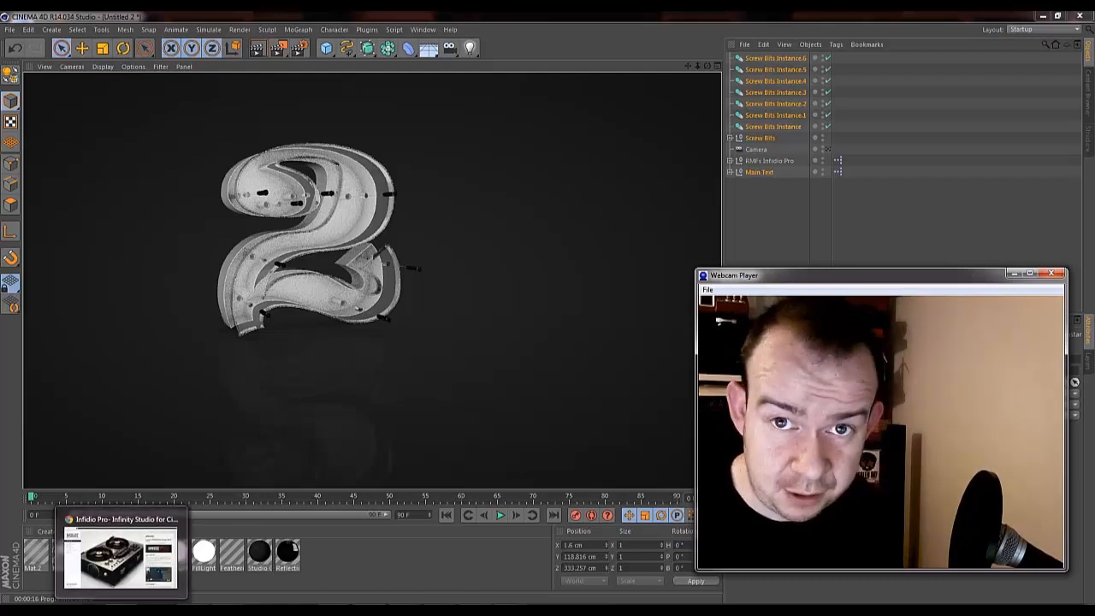
# Switch to the browser, look through the Infidio Pro product page and return to the 3D scene.
pyautogui.click(123, 610)
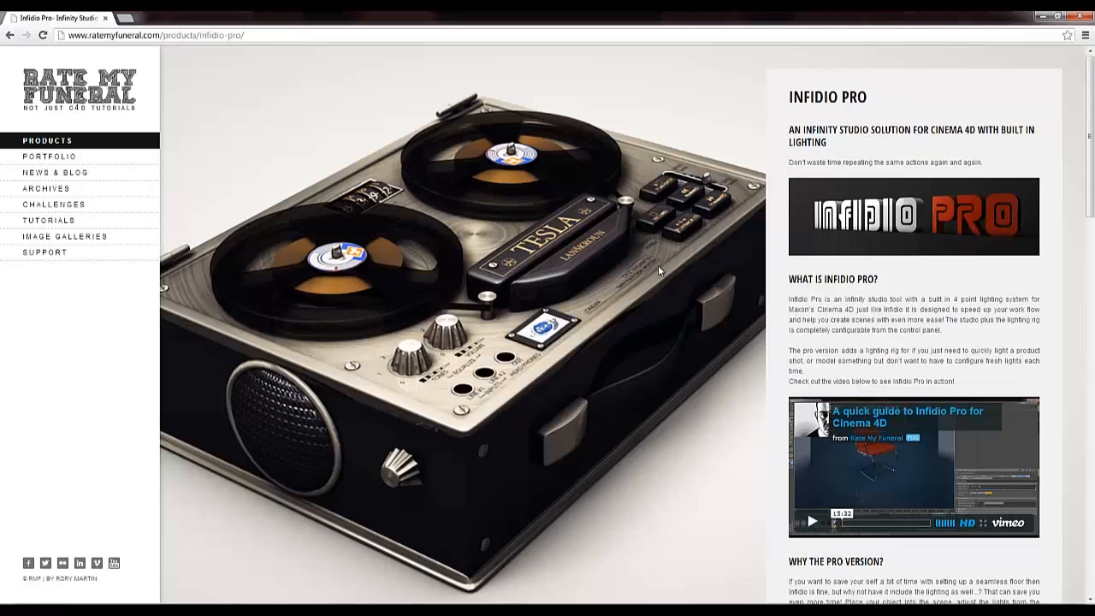
pyautogui.scroll(-5, 658, 265)
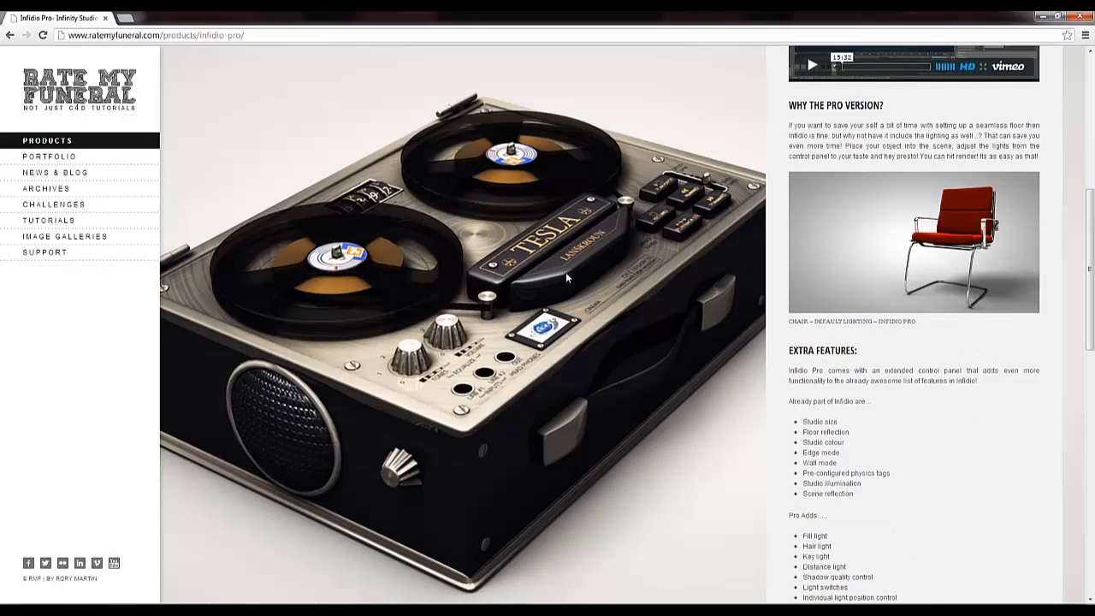
pyautogui.scroll(-10, 566, 272)
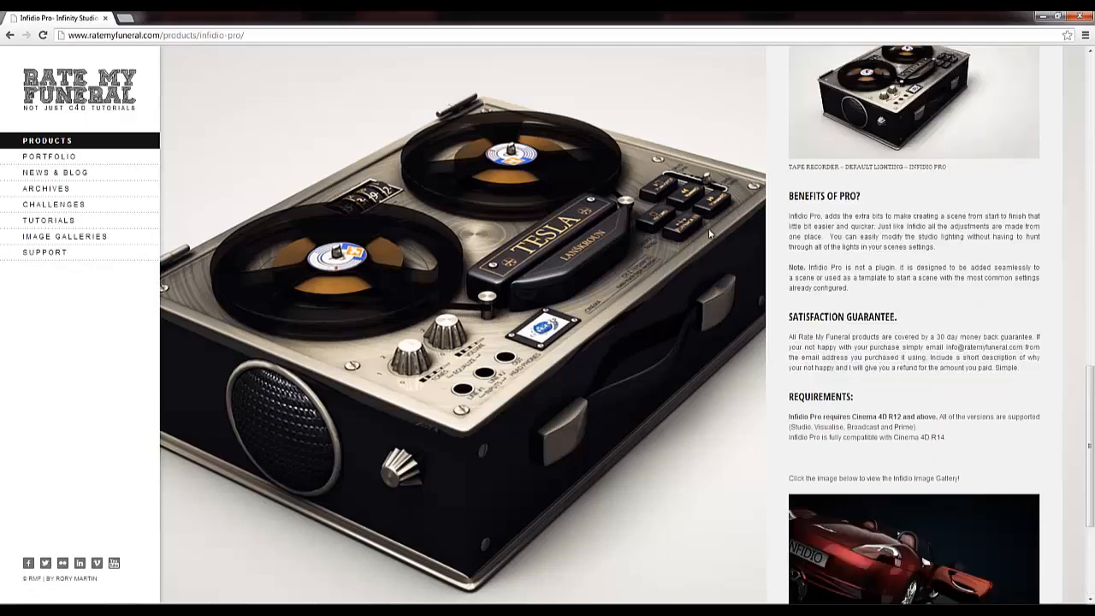
pyautogui.scroll(15, 709, 231)
pyautogui.click(1041, 15)
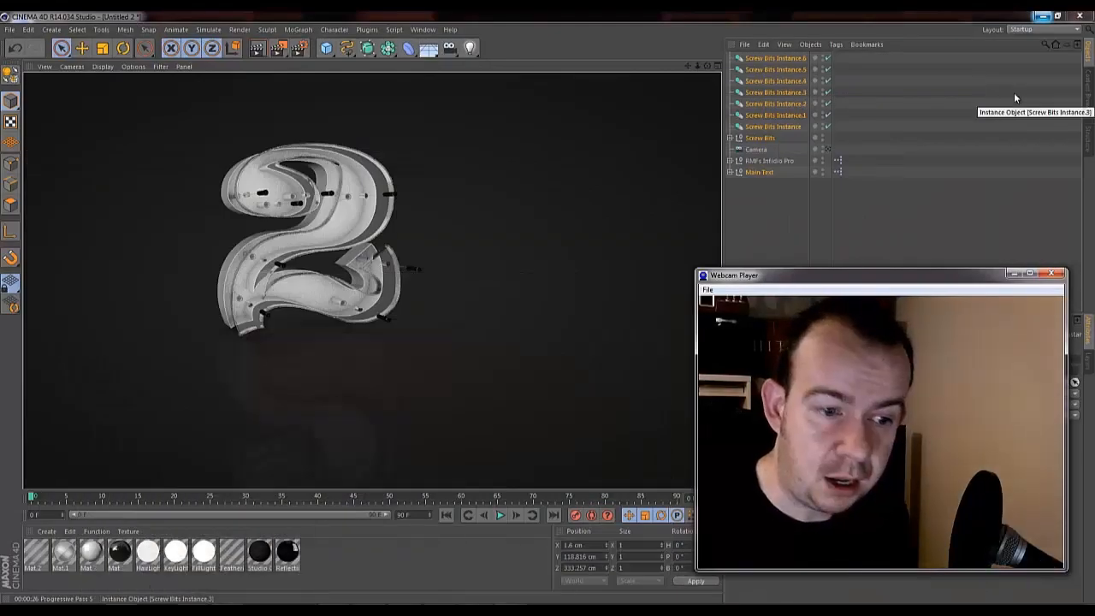